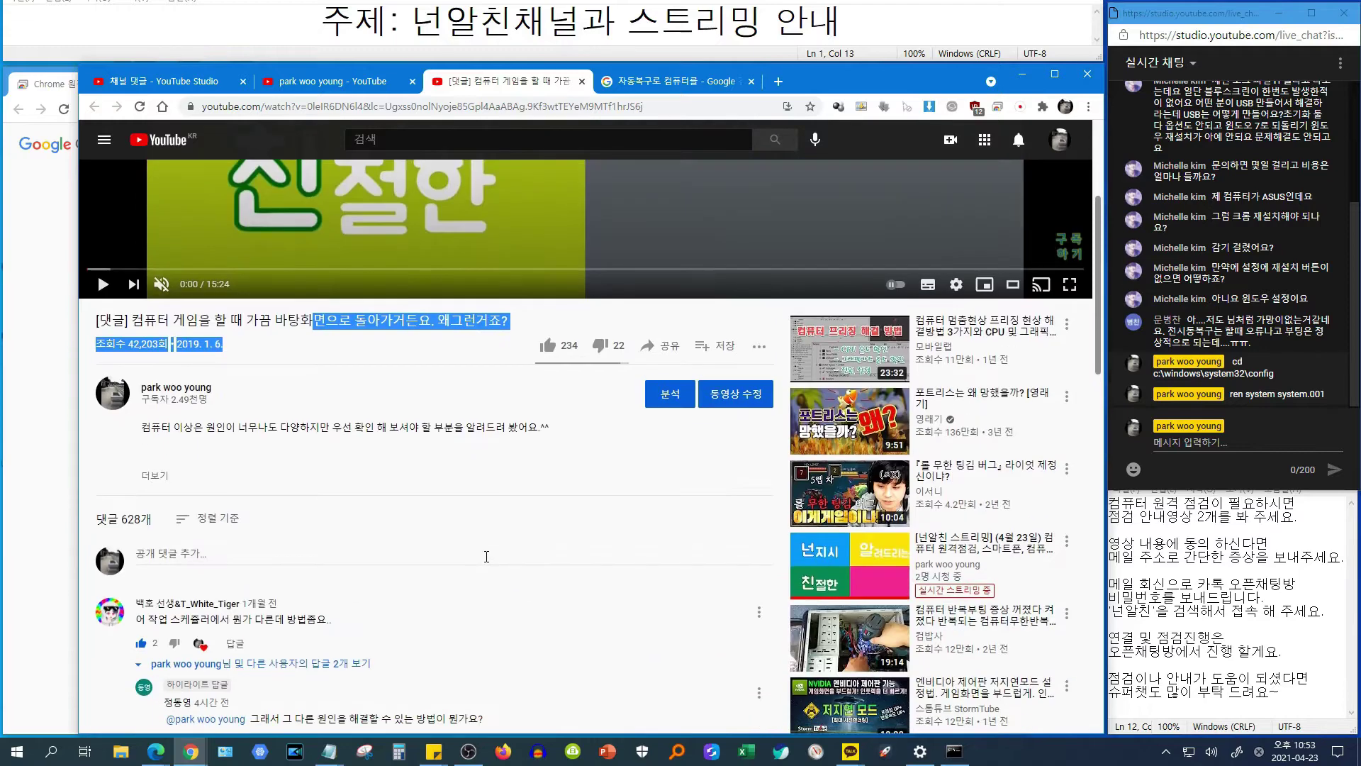
Read through the comments under the YouTube video about games dropping back to the desktop
{"action": "scroll", "coordinate": [484, 556], "scroll_direction": "down", "scroll_amount": 2}
{"action": "scroll", "coordinate": [482, 554], "scroll_direction": "up", "scroll_amount": 2}
{"action": "scroll", "coordinate": [460, 532], "scroll_direction": "down", "scroll_amount": 3}
{"action": "left_click_drag", "start_coordinate": [484, 509], "coordinate": [418, 509]}
{"action": "left_click", "coordinate": [462, 505]}
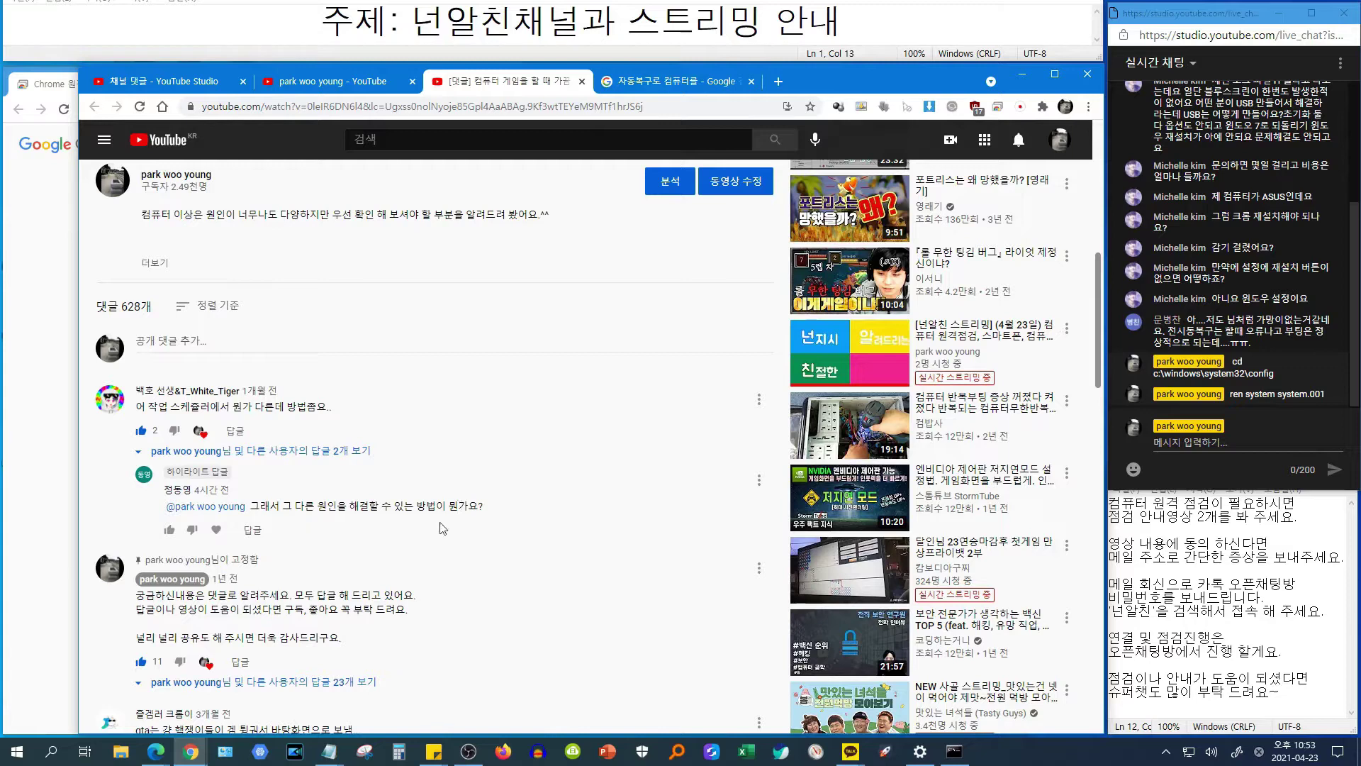
{"action": "scroll", "coordinate": [429, 530], "scroll_direction": "up", "scroll_amount": 2}
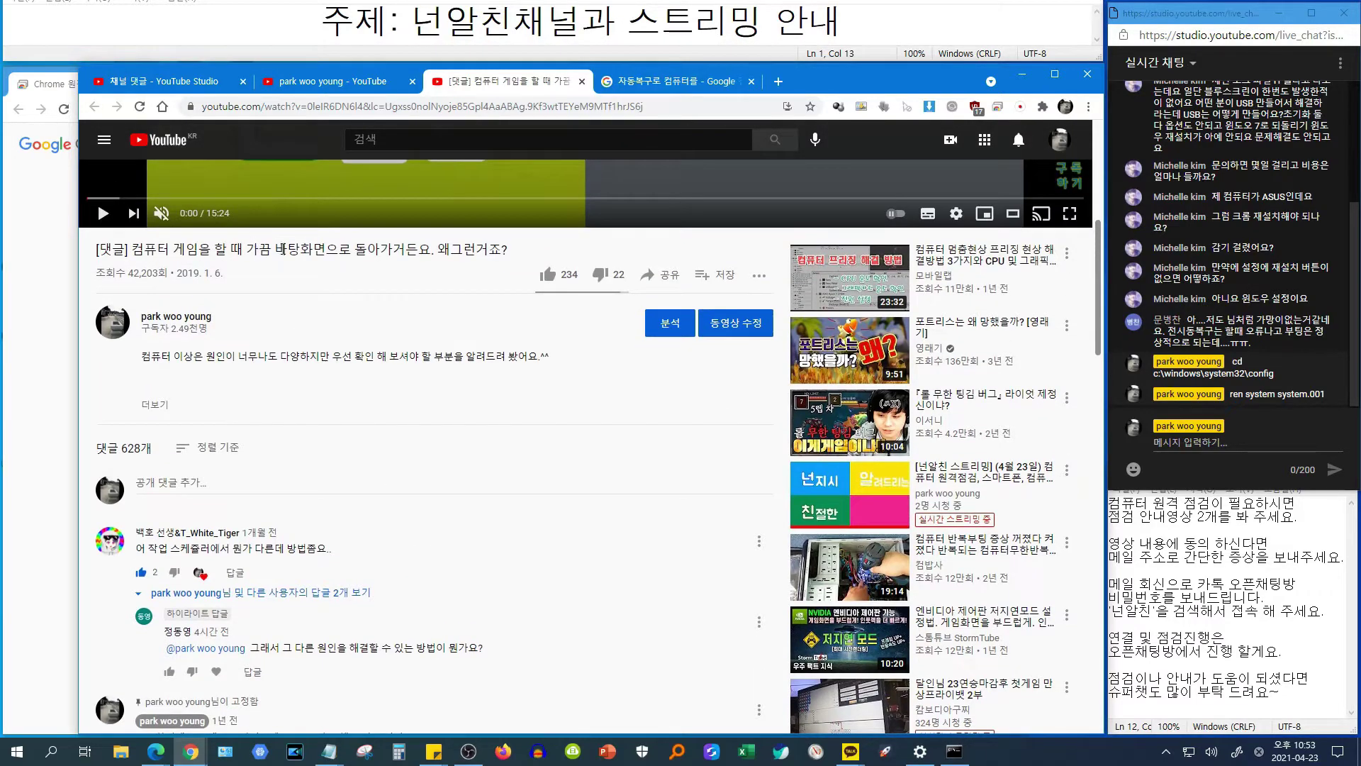
Replace the topic text in the Notepad note with "게임을 할 때 바탕화면으로 돌아가는경우에대한 해결방법"
{"action": "left_click_drag", "start_coordinate": [426, 25], "coordinate": [870, 30]}
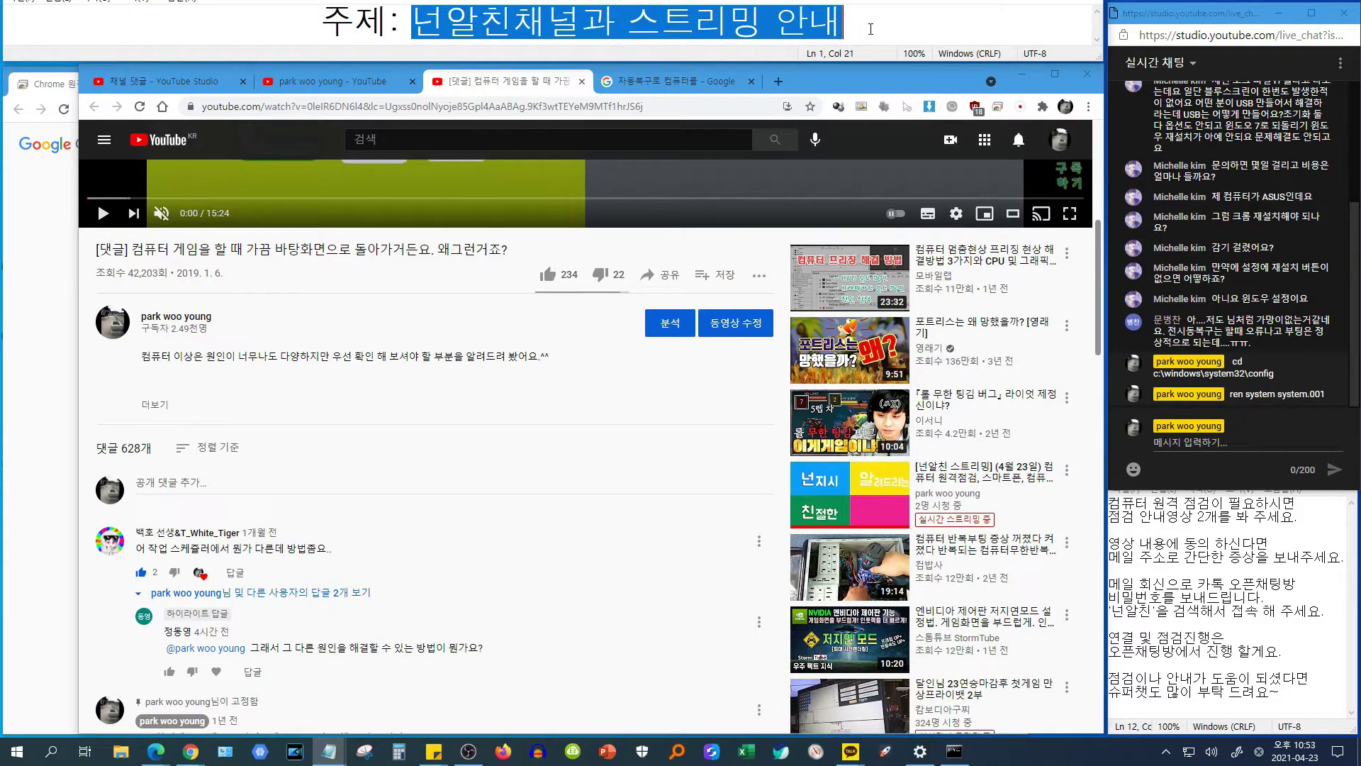
{"action": "type", "text": "게임을 "}
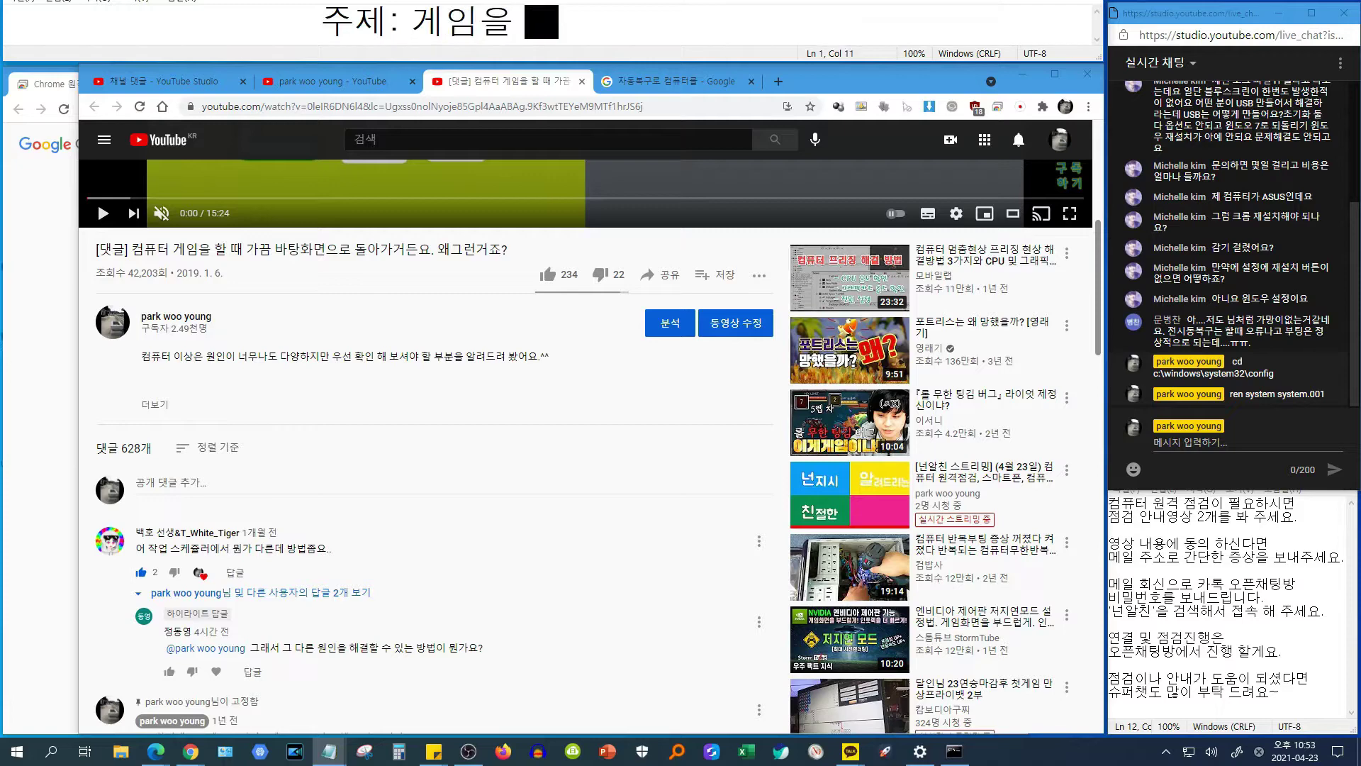
{"action": "type", "text": "할 ㄷ때 바탕화면을"}
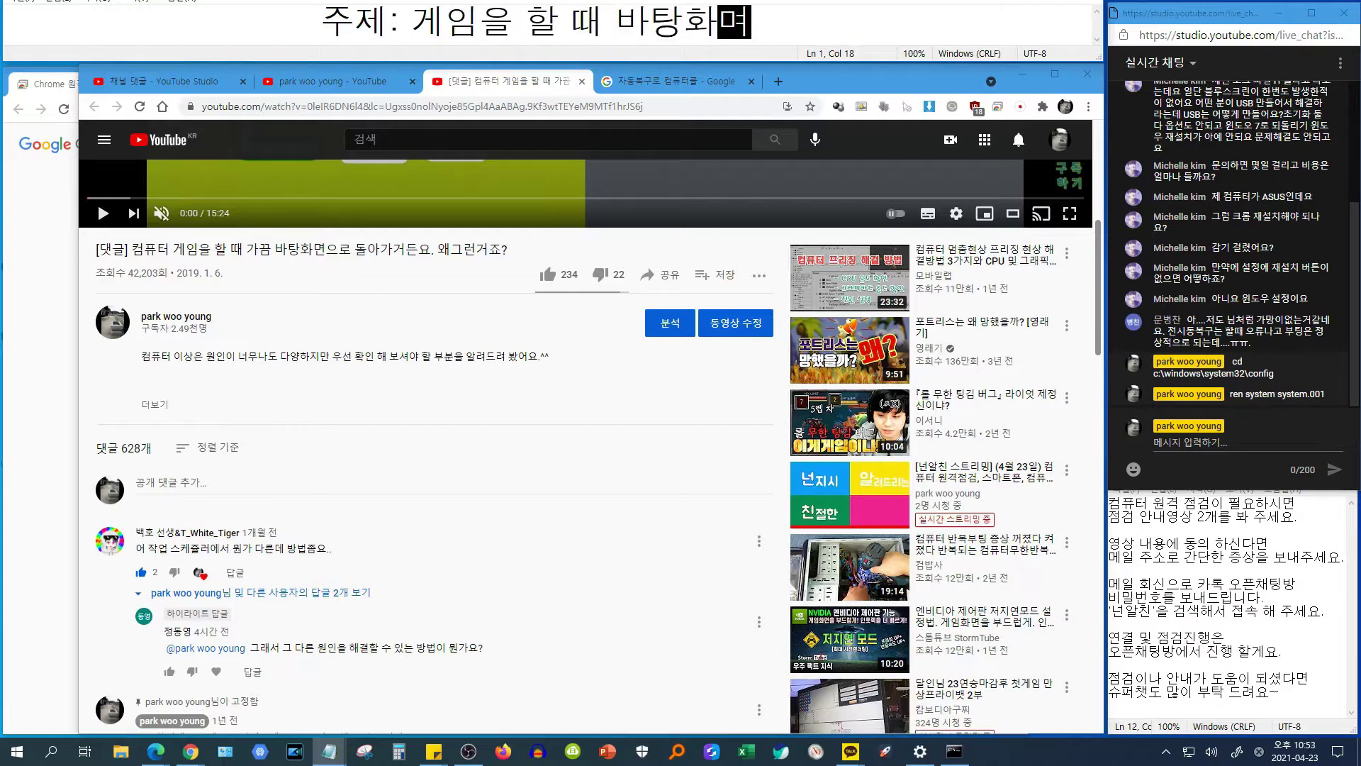
{"action": "type", "text": "로 돌아가는 경우"}
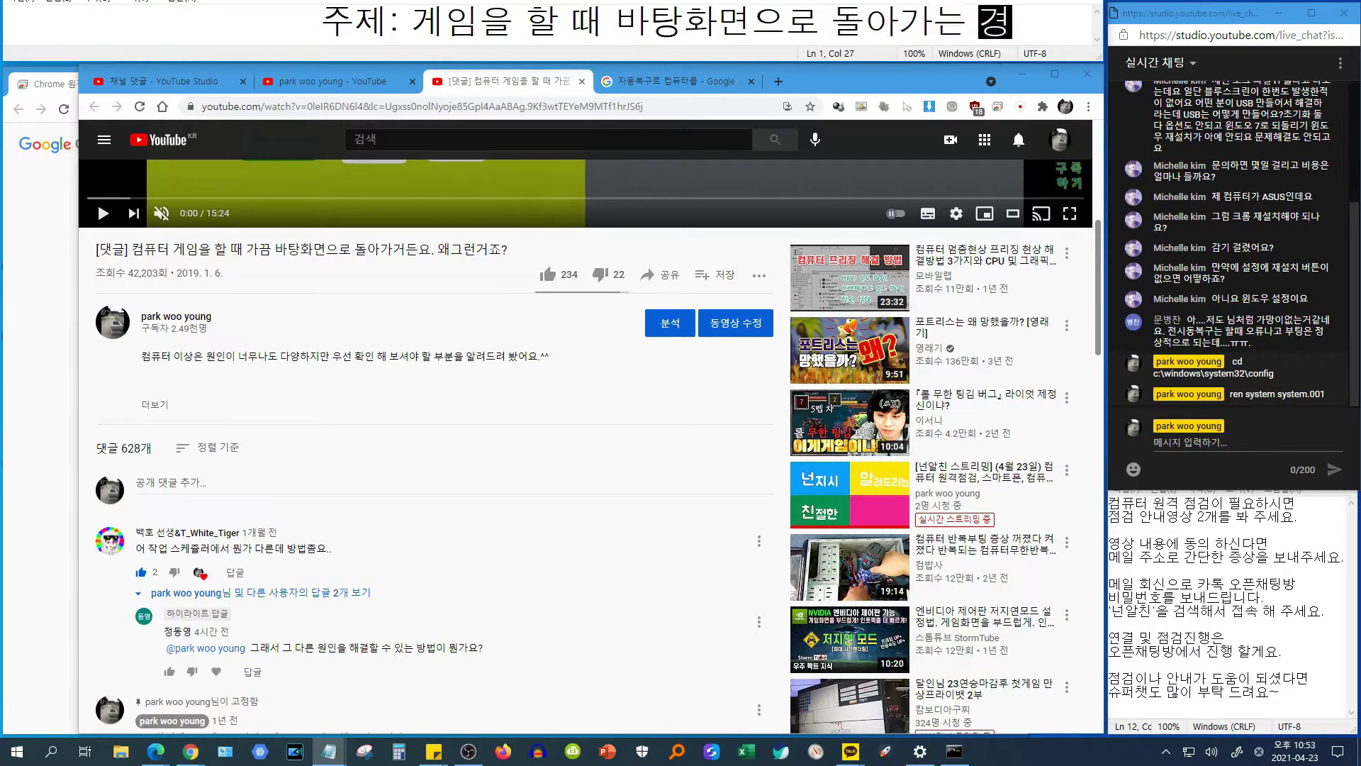
{"action": "left_click", "coordinate": [491, 356]}
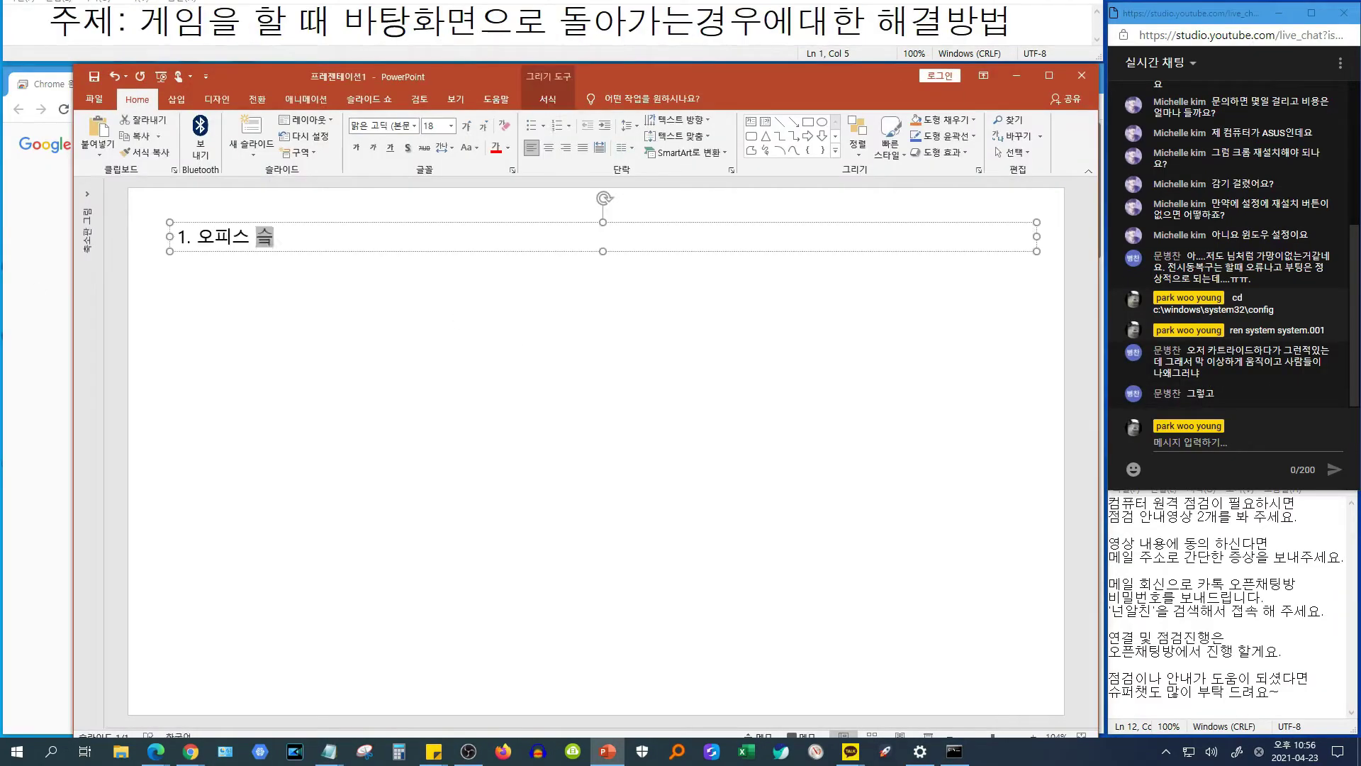
Write an eight-item numbered checklist on the slide, from "오피스 스케줄러 확인 및 정리, 오피스 업데이트" to "윈도우 게임모드 설정"
{"action": "type", "text": "스케줄러 확인 및 정리, 오피스 업데이트 인터넷 보안 프로그램 정리 – 구라제거기 트레이 아이콘들 정리 방해금지모드 설정 – 알림설정 조정 그래픽 드라이버 문제 게임 사양 확인 백신프로그램 삭제 해 보기 윈도우 게임모드 설정"}
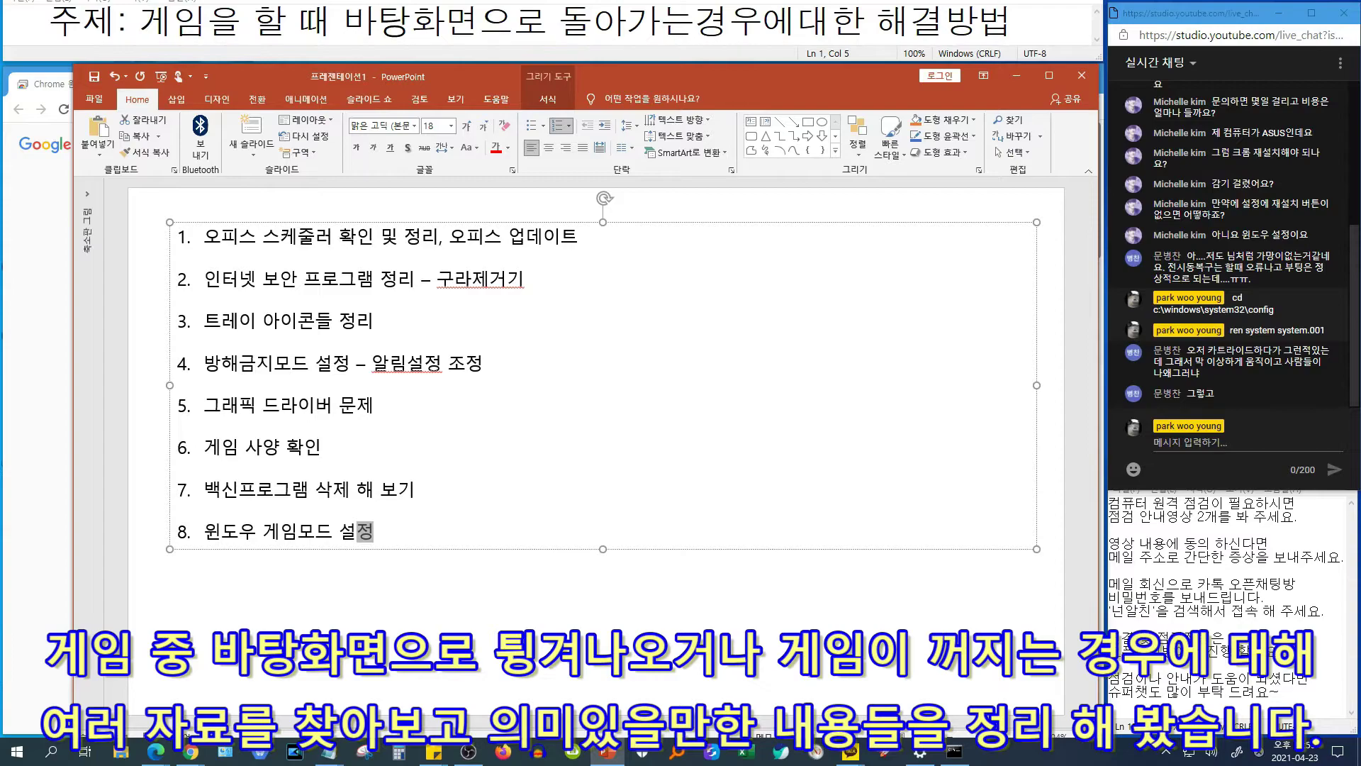
{"action": "left_click", "coordinate": [575, 615]}
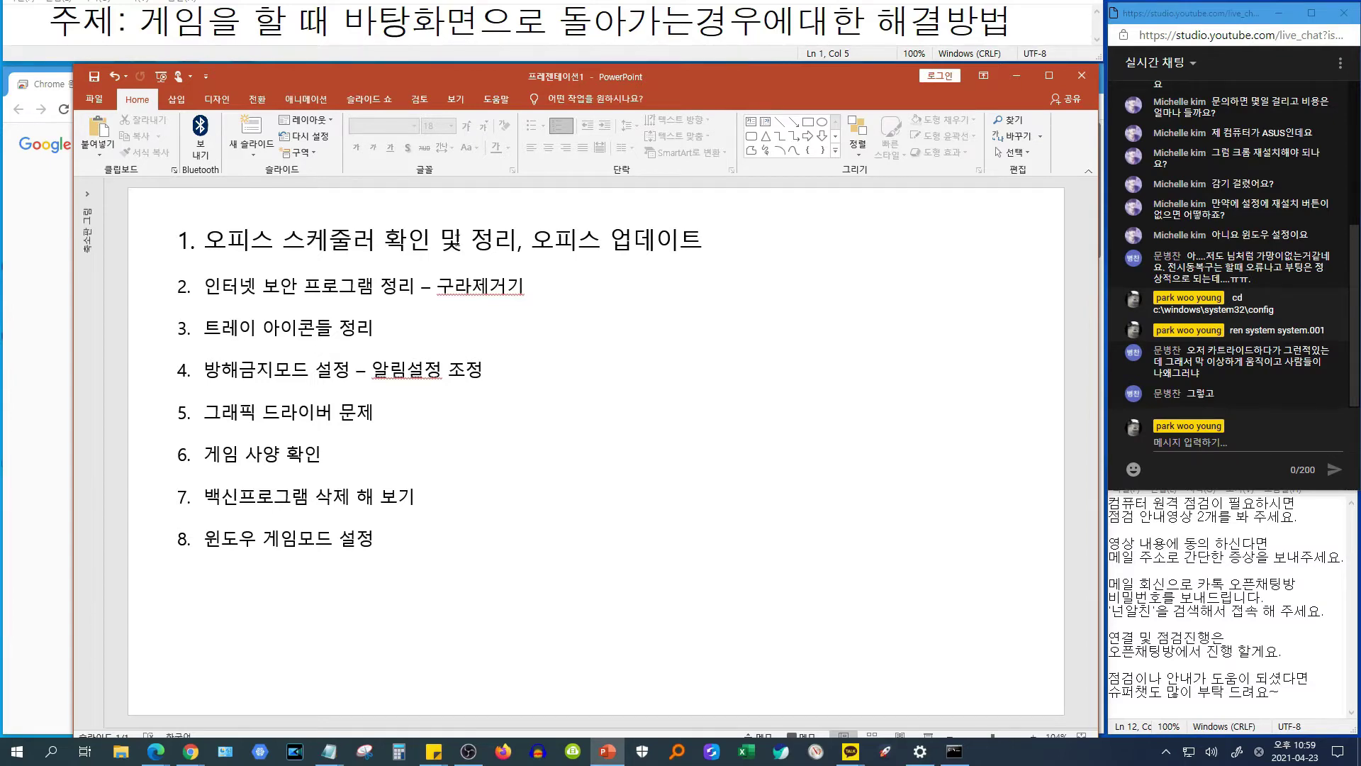
Switch to Chrome to check the YouTube video about the desktop problem, and return to the PowerPoint checklist
{"action": "mouse_move", "coordinate": [191, 750]}
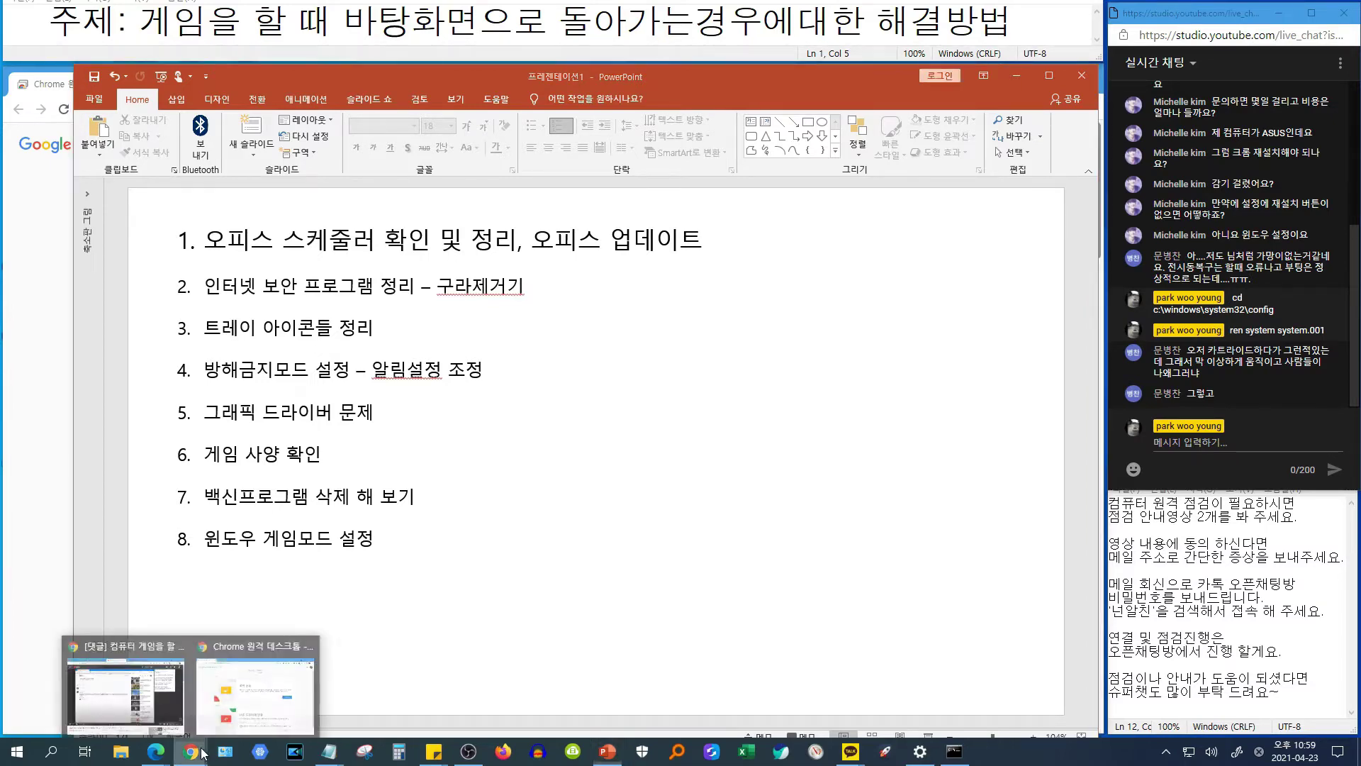
{"action": "left_click", "coordinate": [150, 695]}
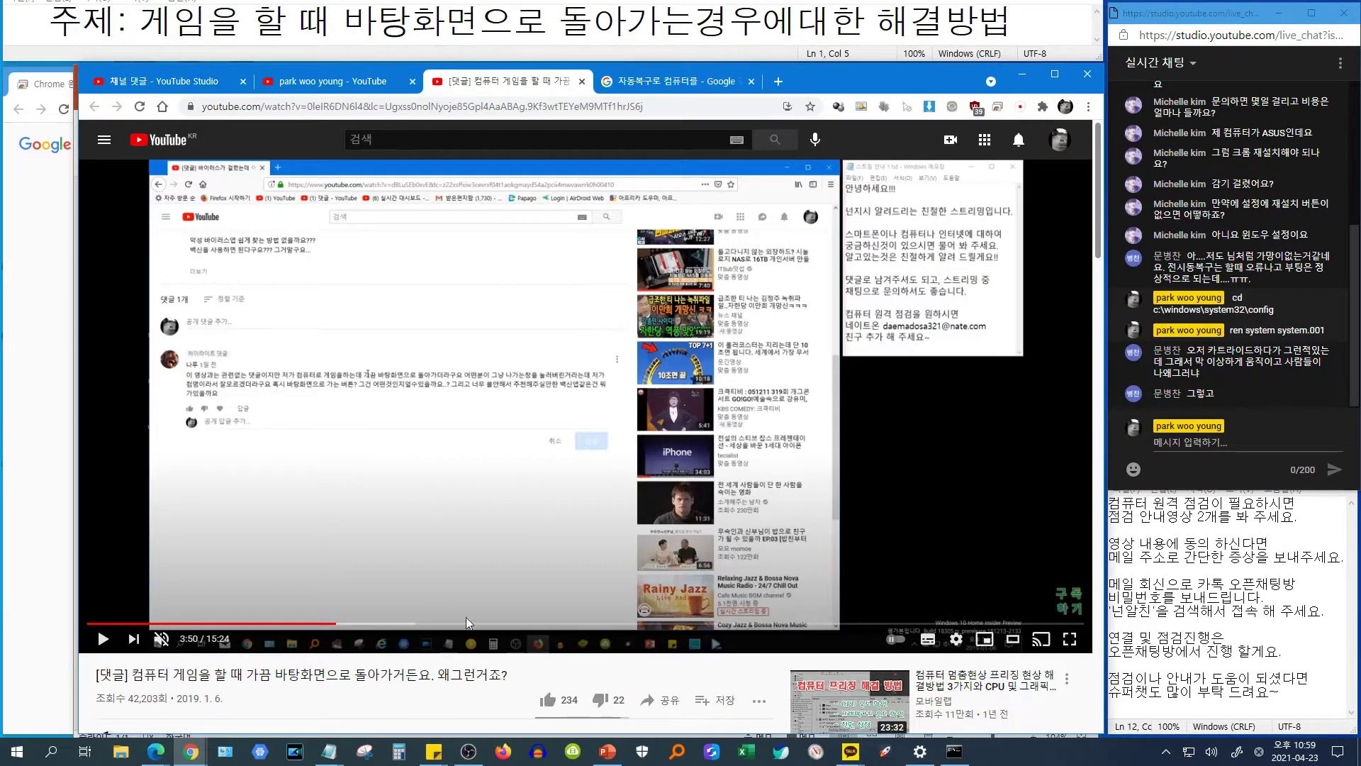
{"action": "left_click", "coordinate": [607, 751]}
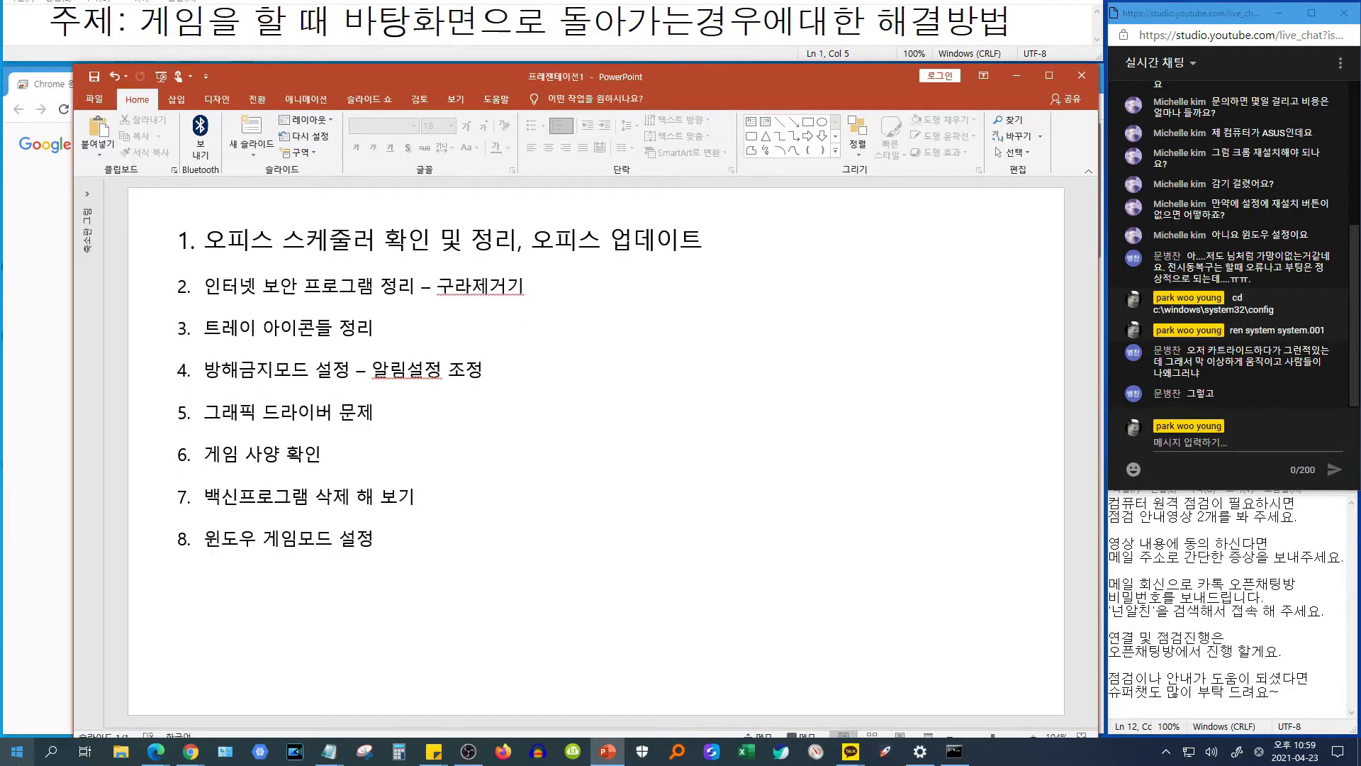
Open Windows Computer Management and place its window over the middle of the slide
{"action": "right_click", "coordinate": [24, 757]}
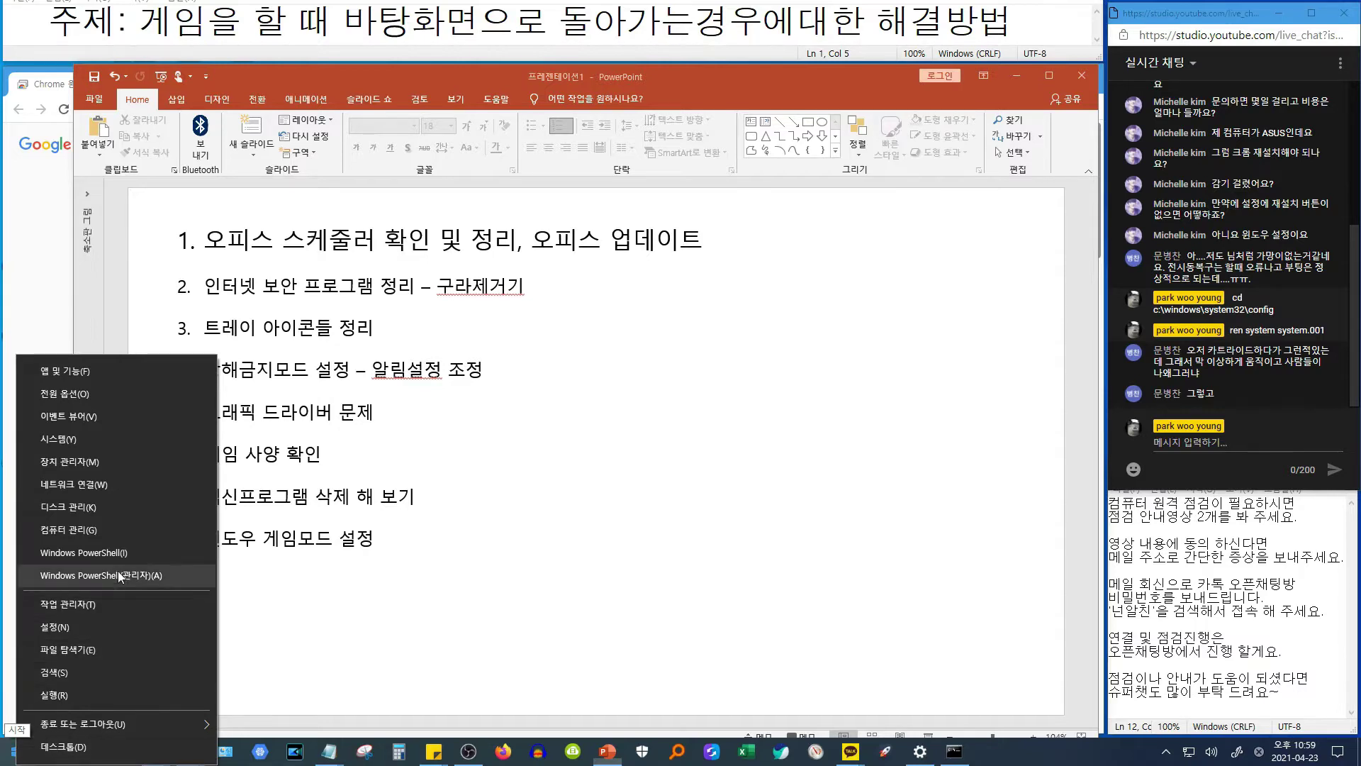
{"action": "left_click", "coordinate": [137, 530]}
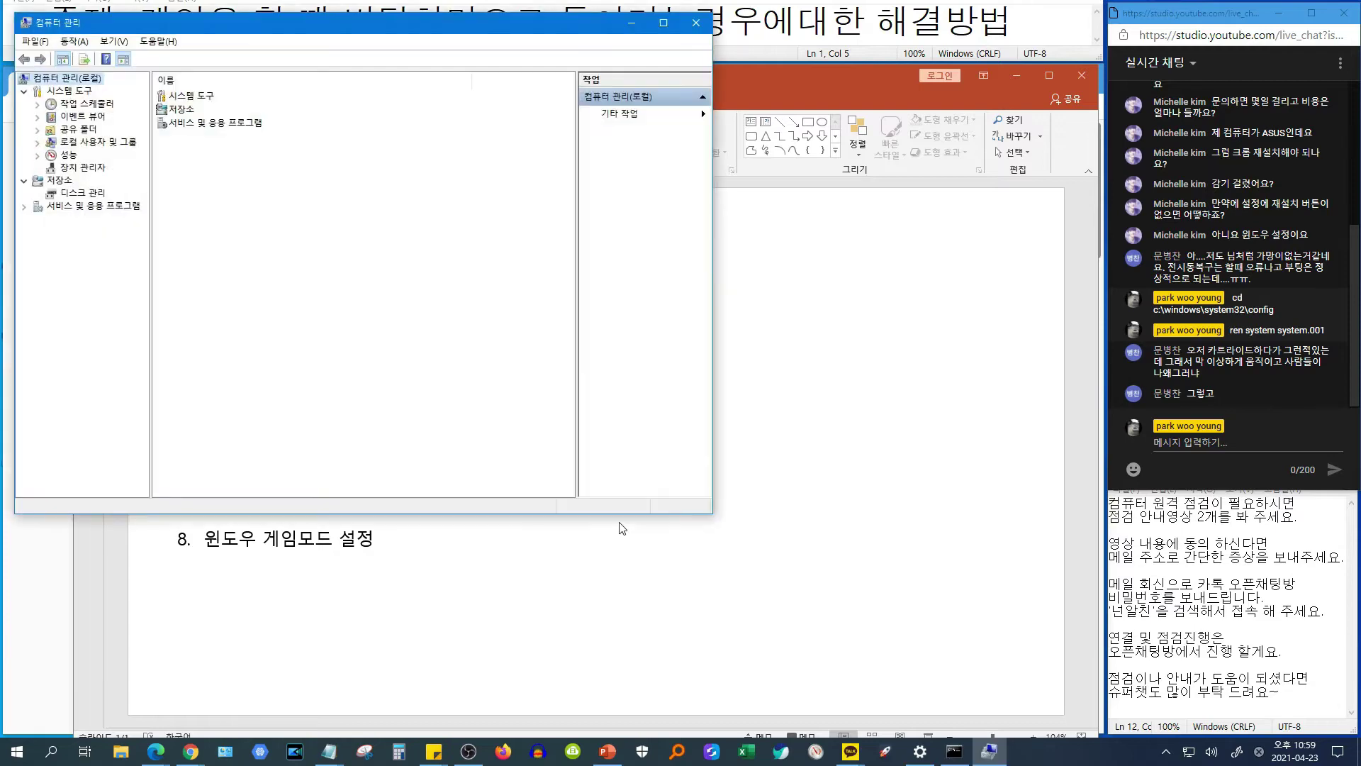
{"action": "left_click_drag", "start_coordinate": [306, 34], "coordinate": [575, 119]}
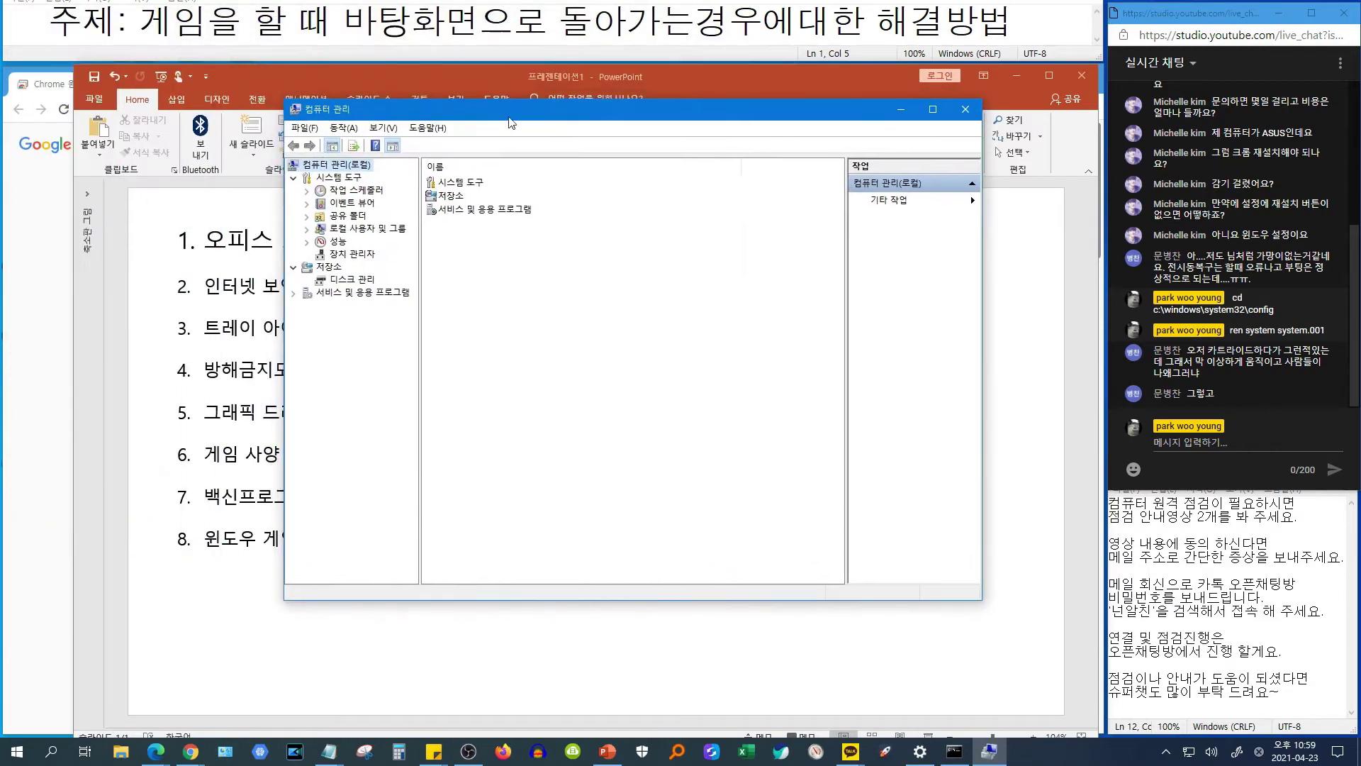
Show the scheduled tasks in the Microsoft\Office folder of the Task Scheduler Library
{"action": "left_click", "coordinate": [306, 190]}
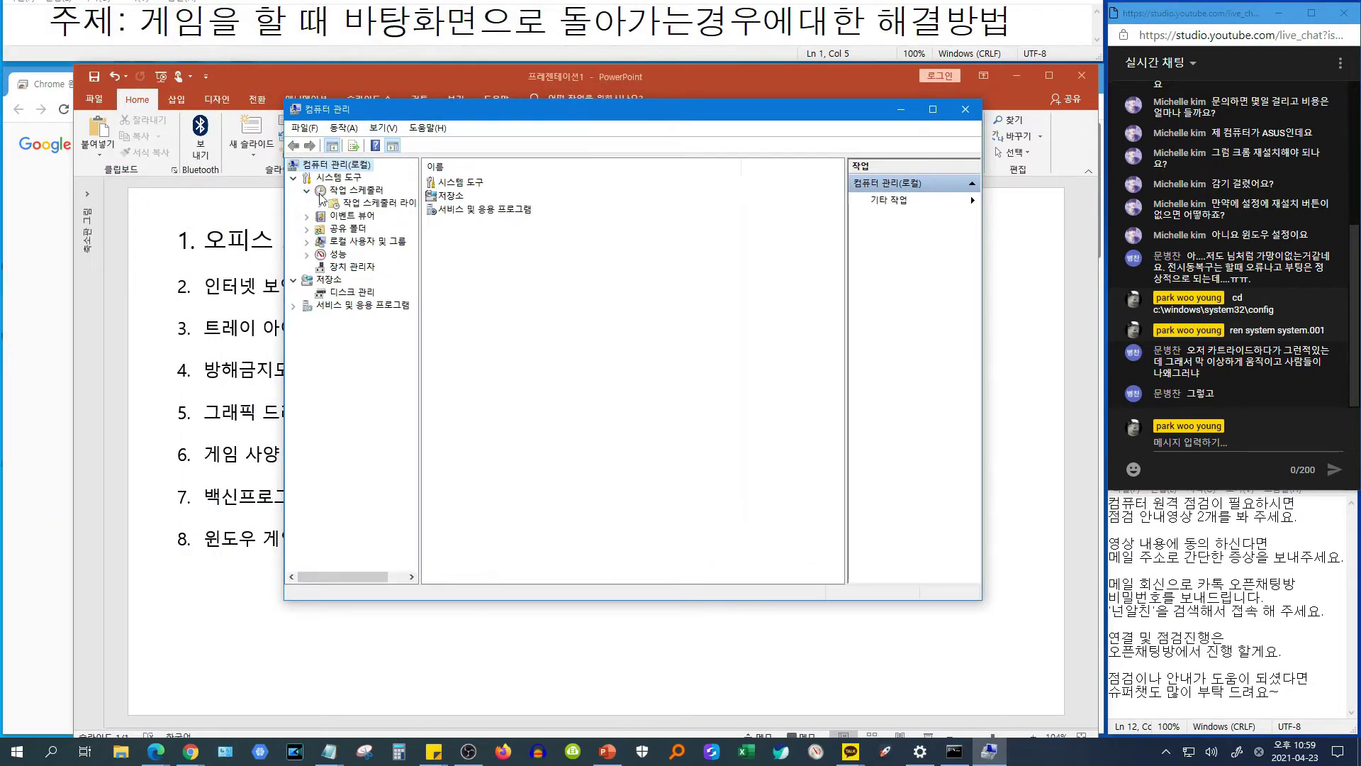
{"action": "double_click", "coordinate": [355, 204]}
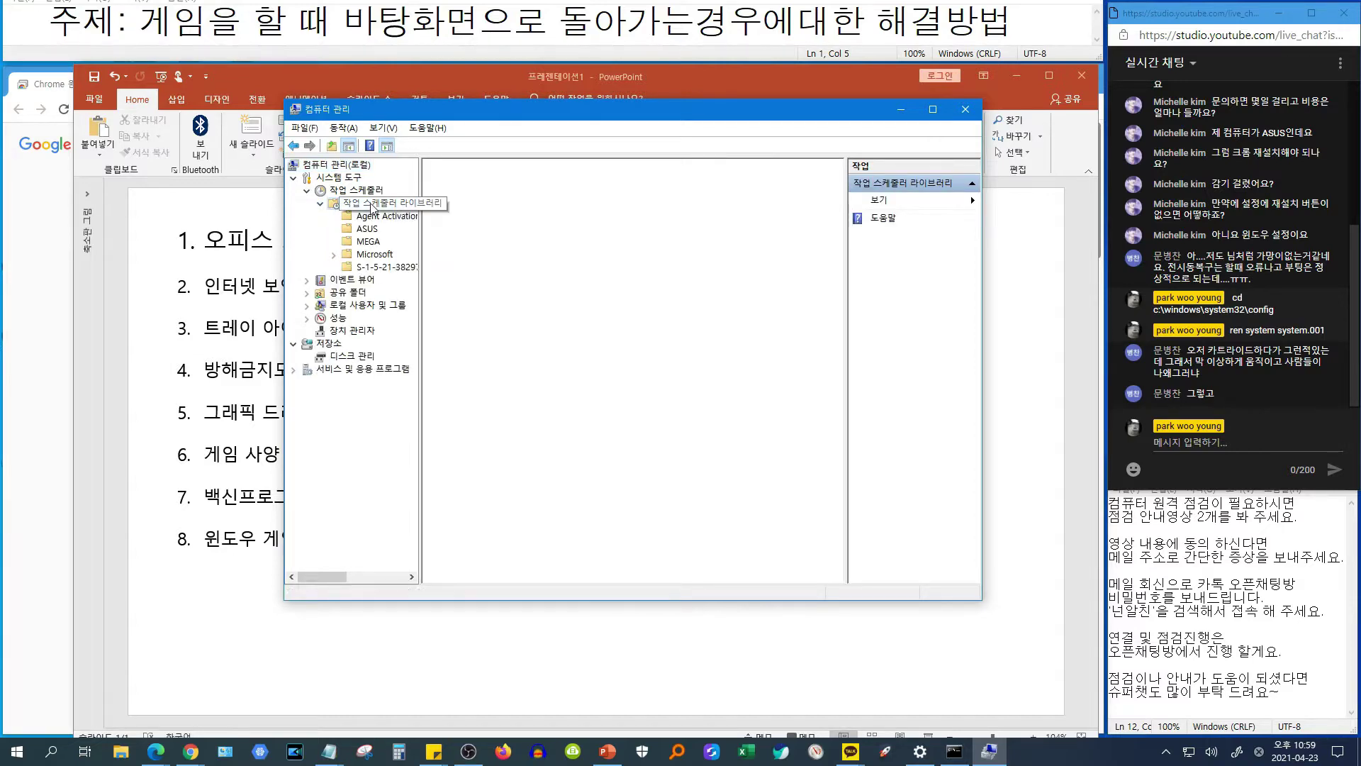
{"action": "left_click", "coordinate": [382, 268]}
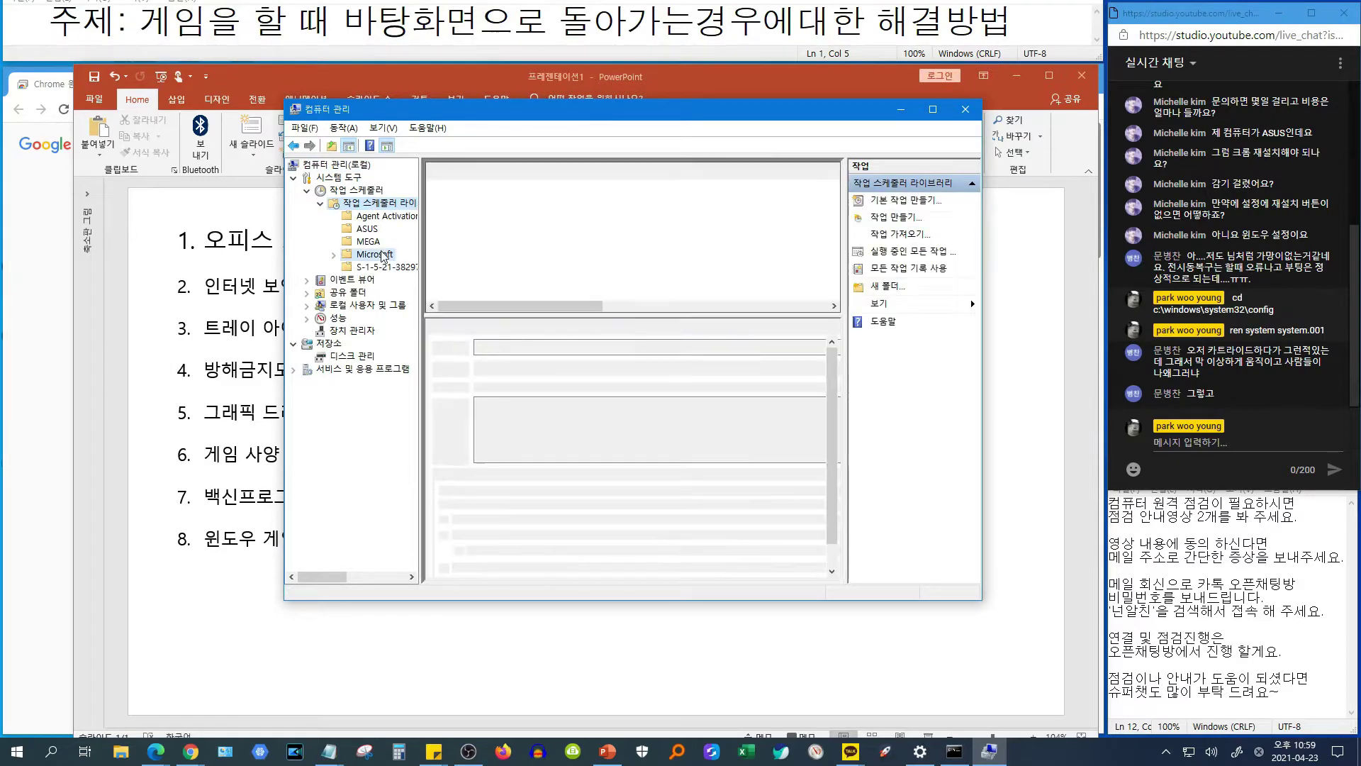
{"action": "double_click", "coordinate": [369, 256]}
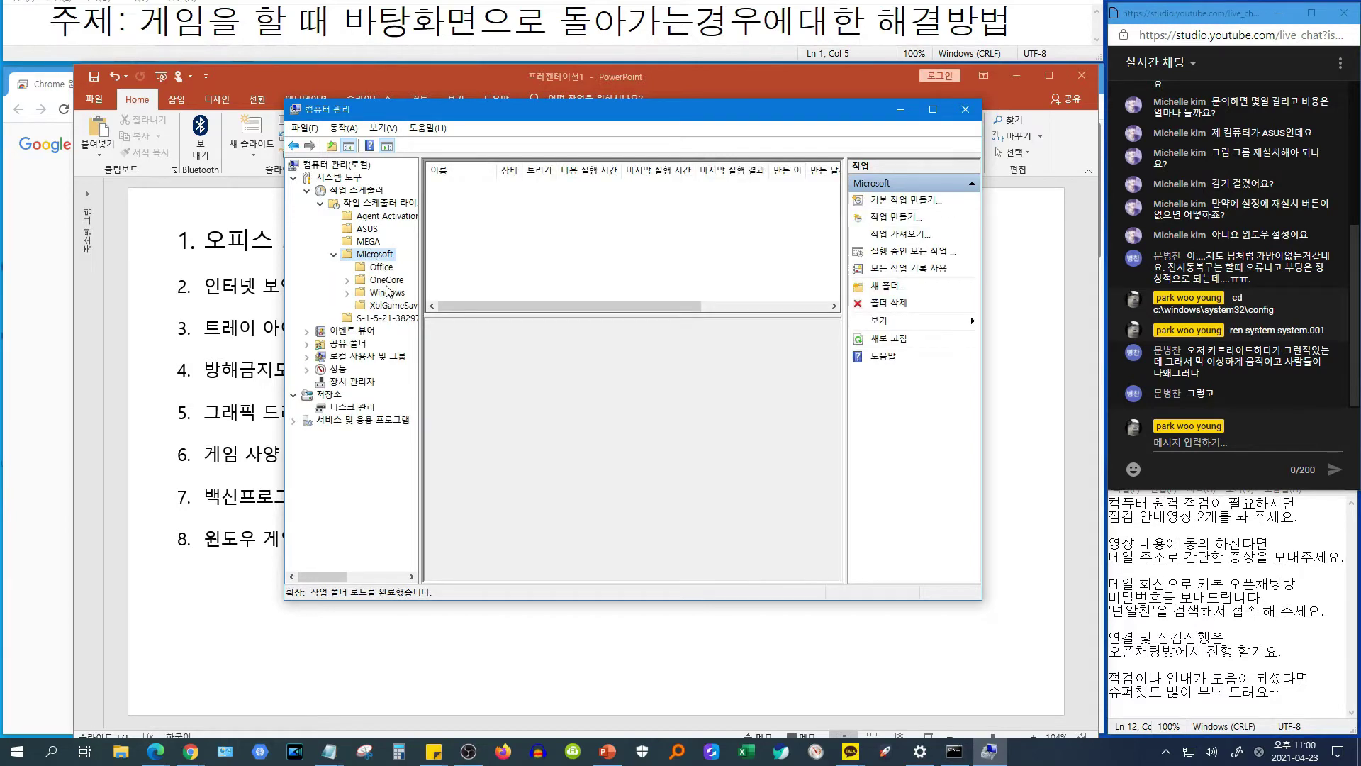
{"action": "left_click", "coordinate": [381, 267]}
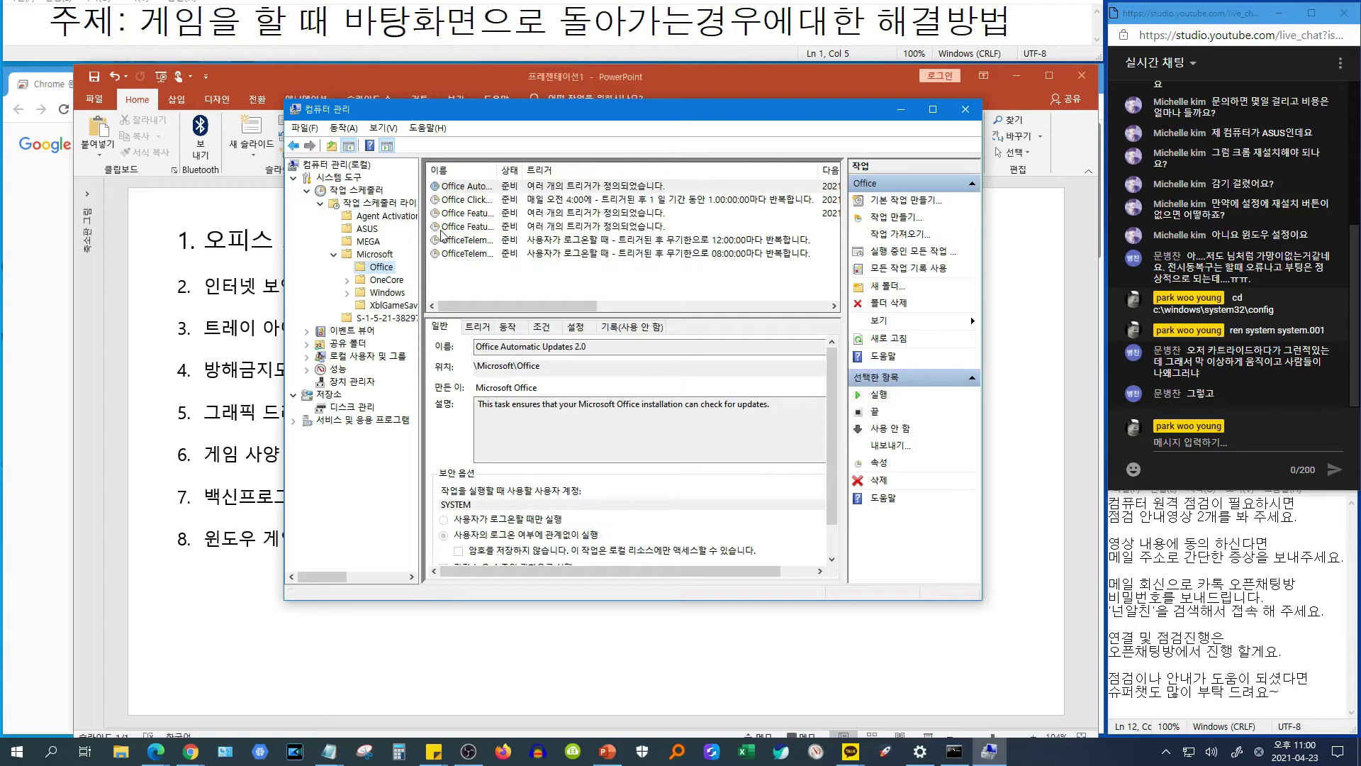
Widen the task name column and the Computer Management window so more of the Office task details fit
{"action": "left_click_drag", "start_coordinate": [494, 169], "coordinate": [541, 168]}
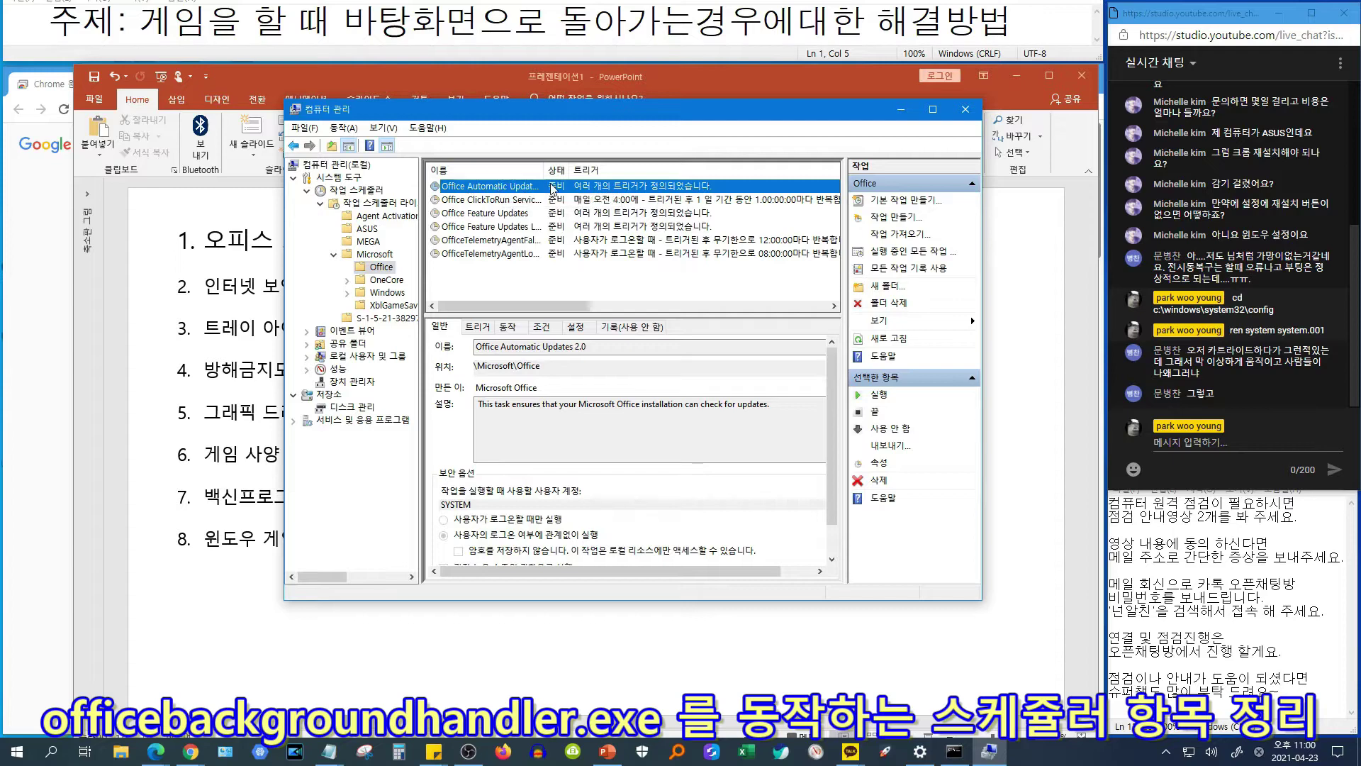
{"action": "right_click", "coordinate": [511, 190]}
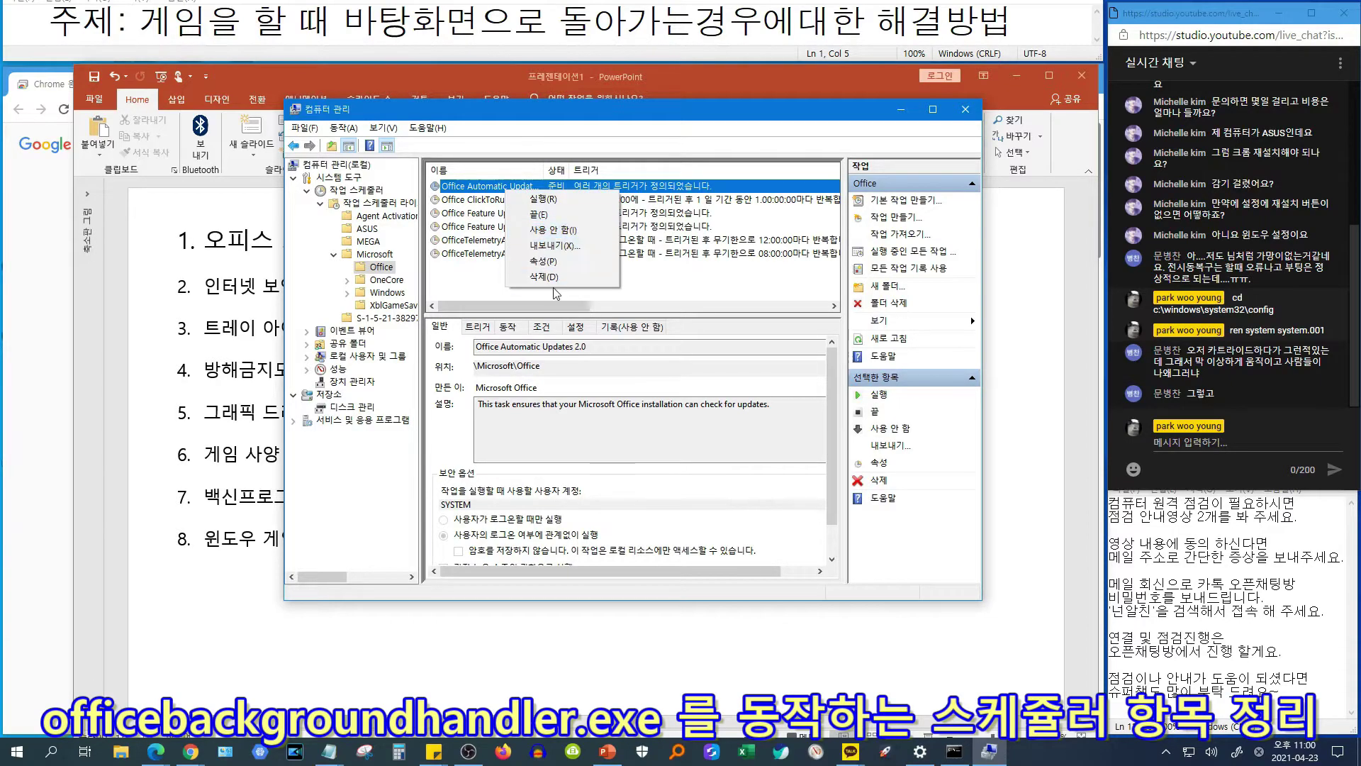
{"action": "key", "text": "Escape"}
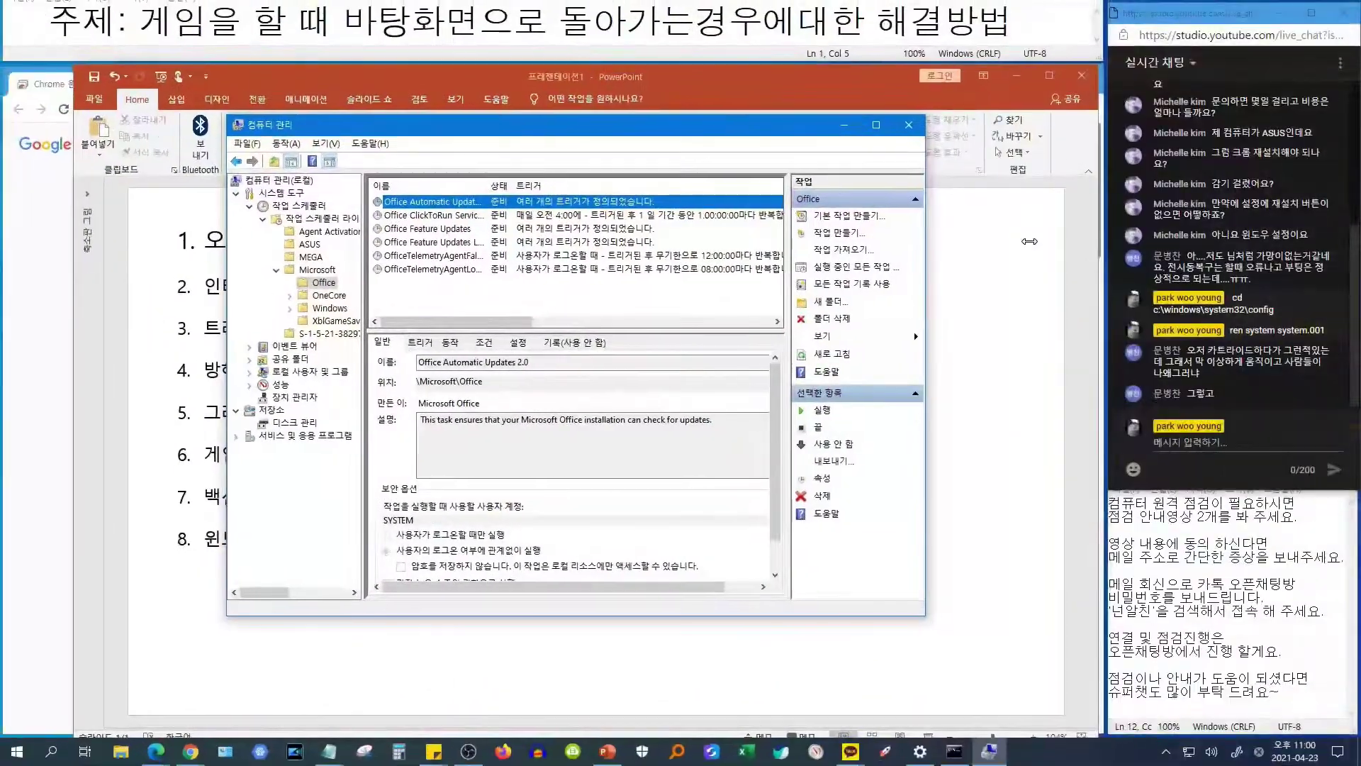
{"action": "left_click_drag", "start_coordinate": [902, 329], "coordinate": [1010, 329]}
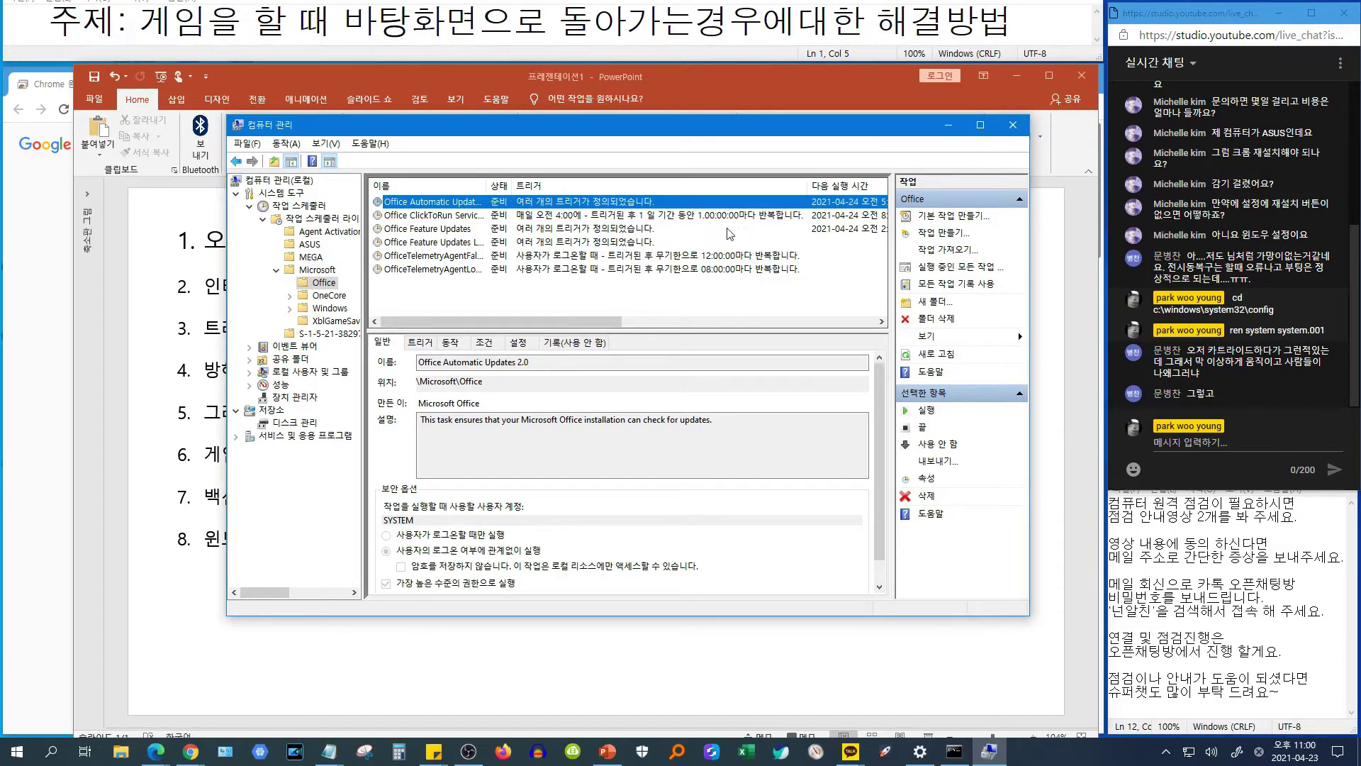
Review the descriptions and triggers of the Office ClickToRun Service Monitor and Office Feature Updates tasks
{"action": "left_click", "coordinate": [606, 216]}
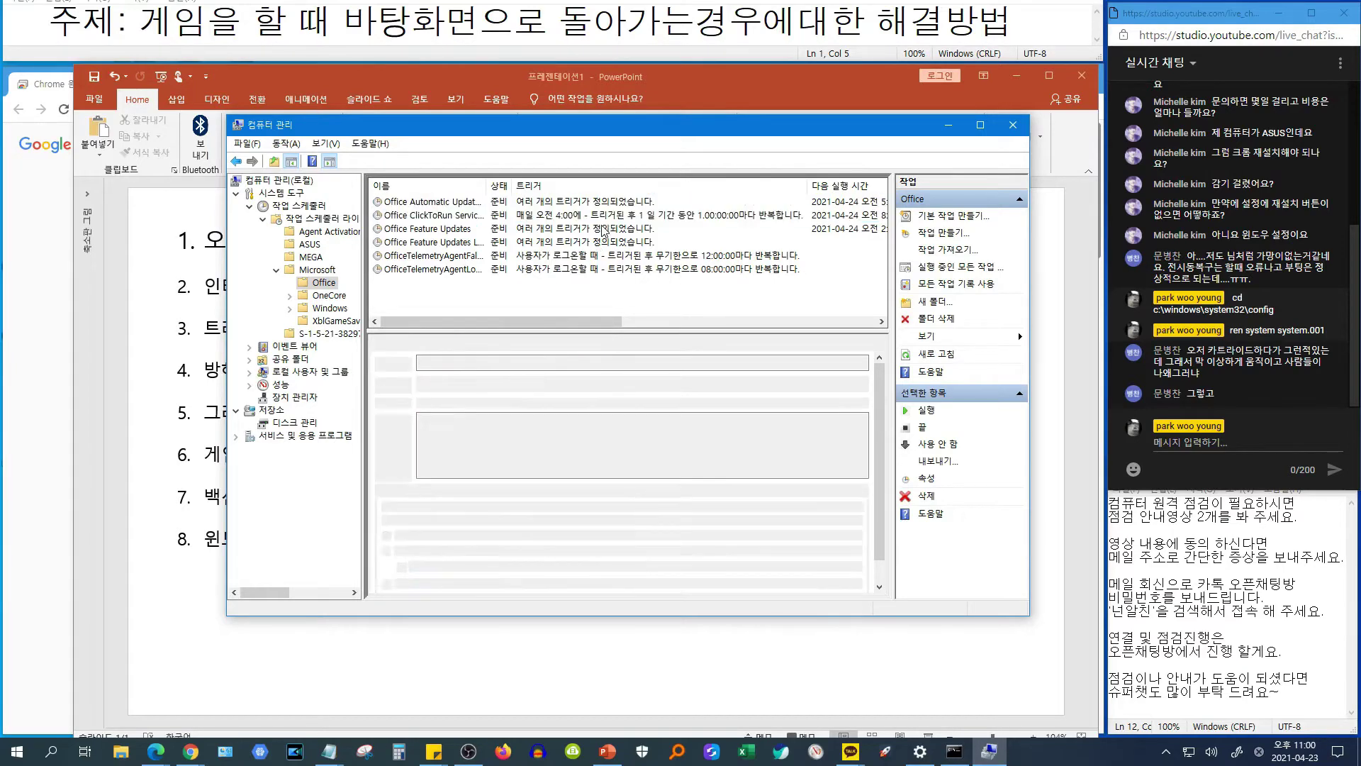
{"action": "left_click", "coordinate": [604, 228]}
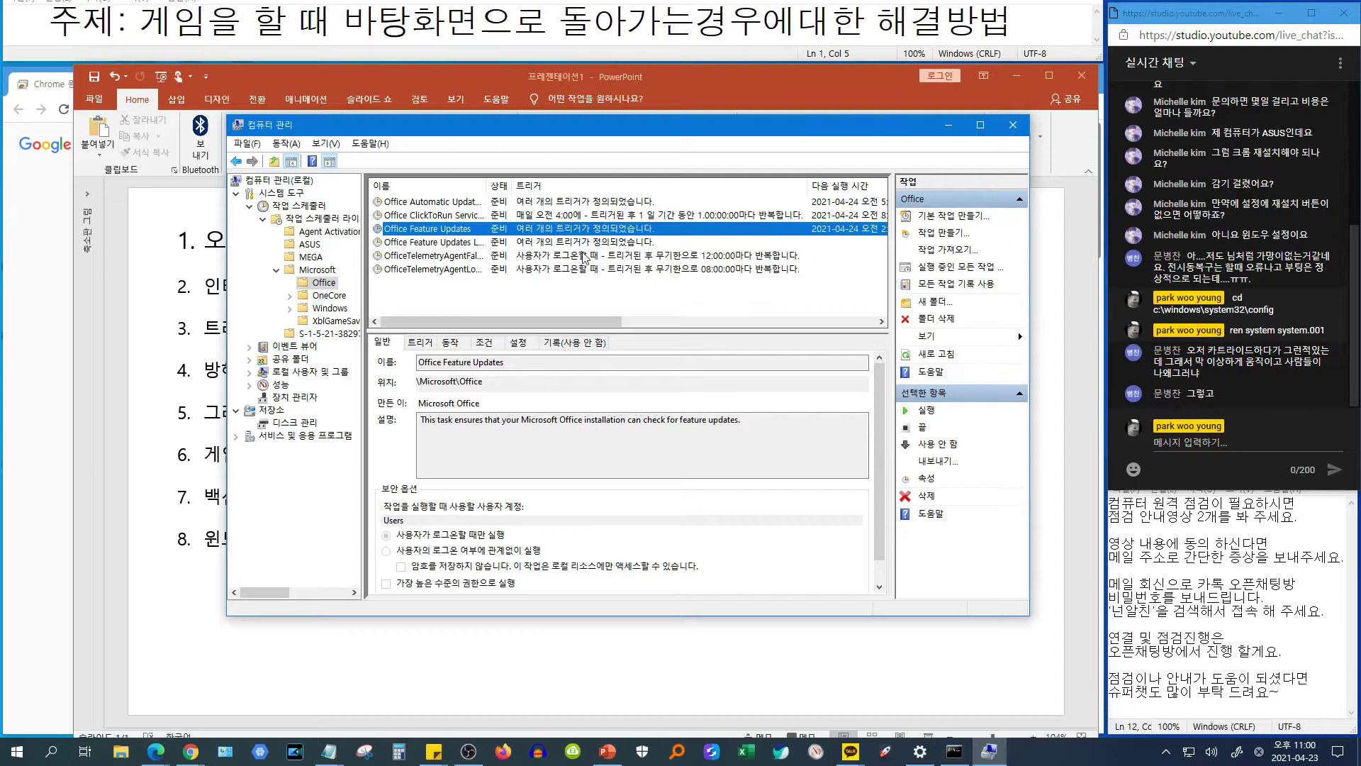
{"action": "left_click", "coordinate": [542, 216]}
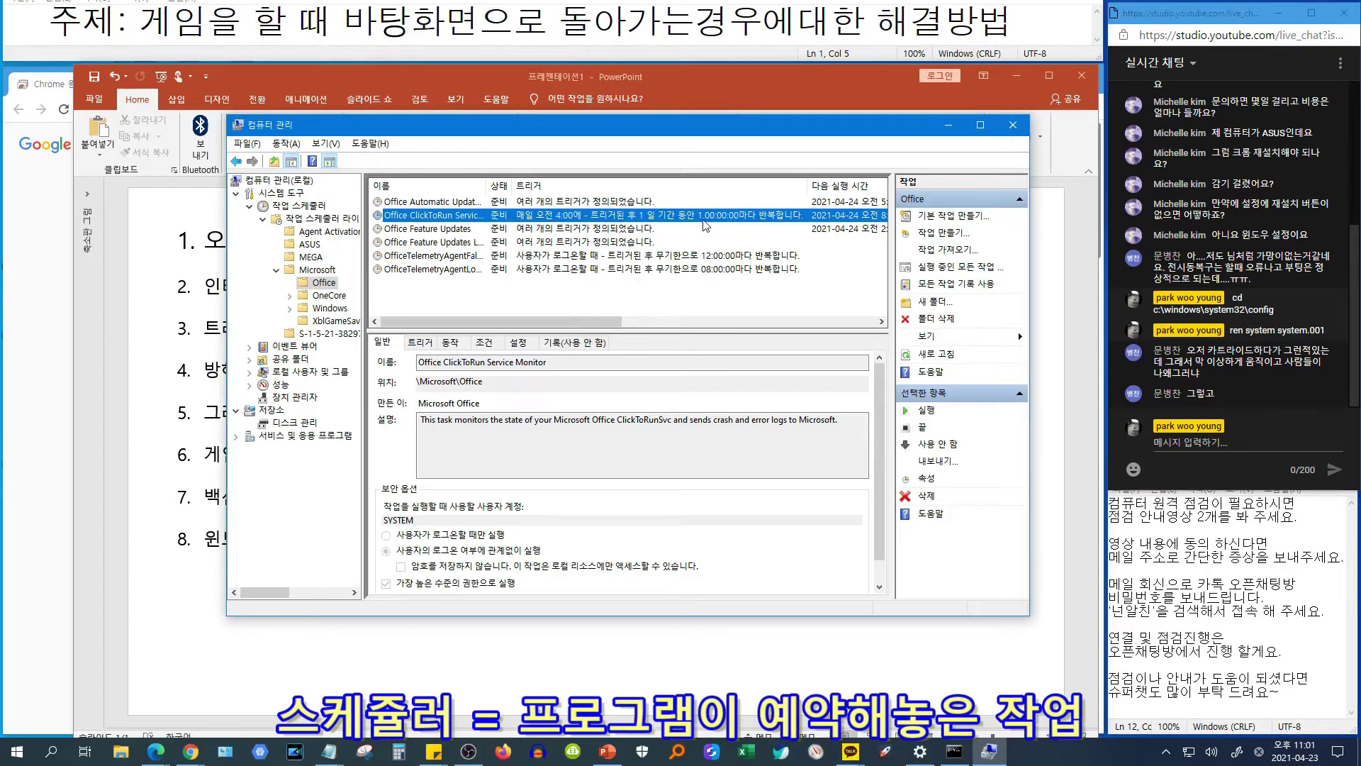
{"action": "left_click", "coordinate": [684, 228]}
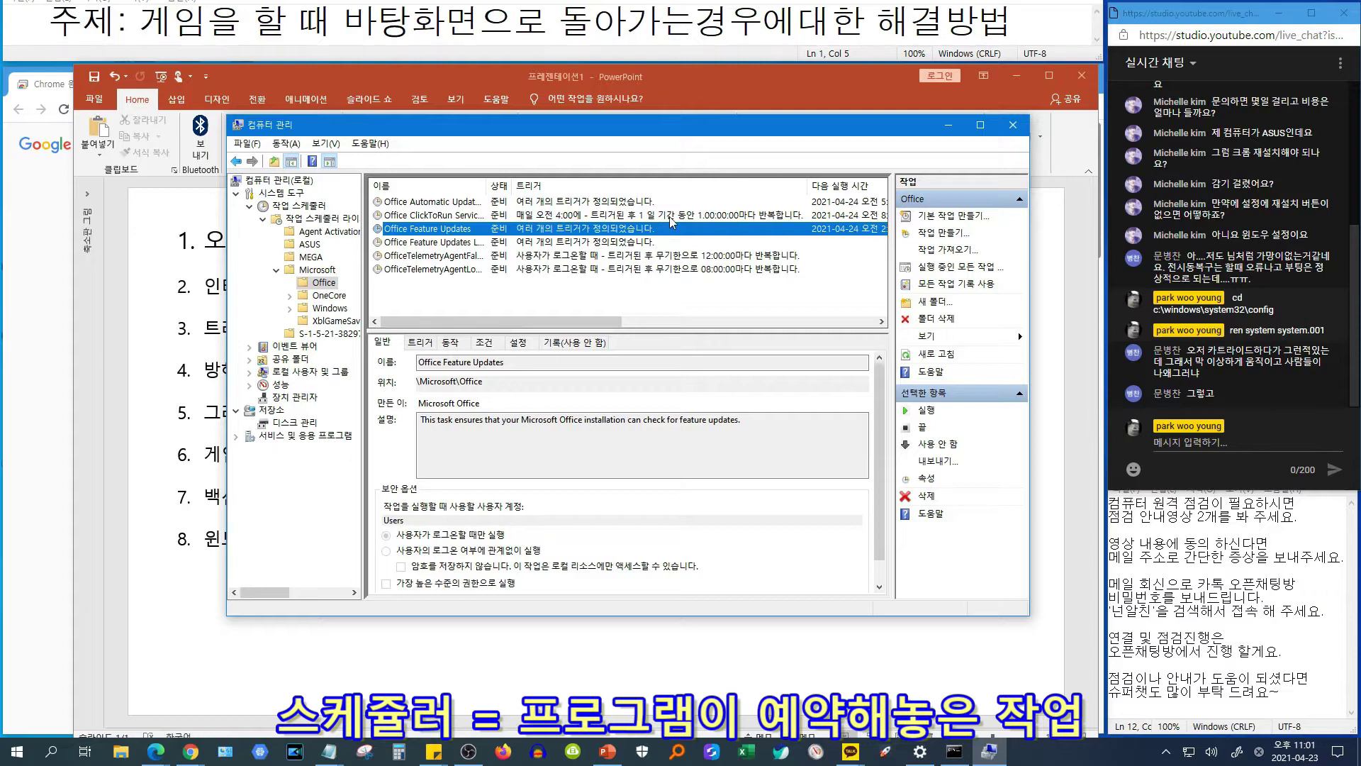
{"action": "left_click", "coordinate": [682, 222]}
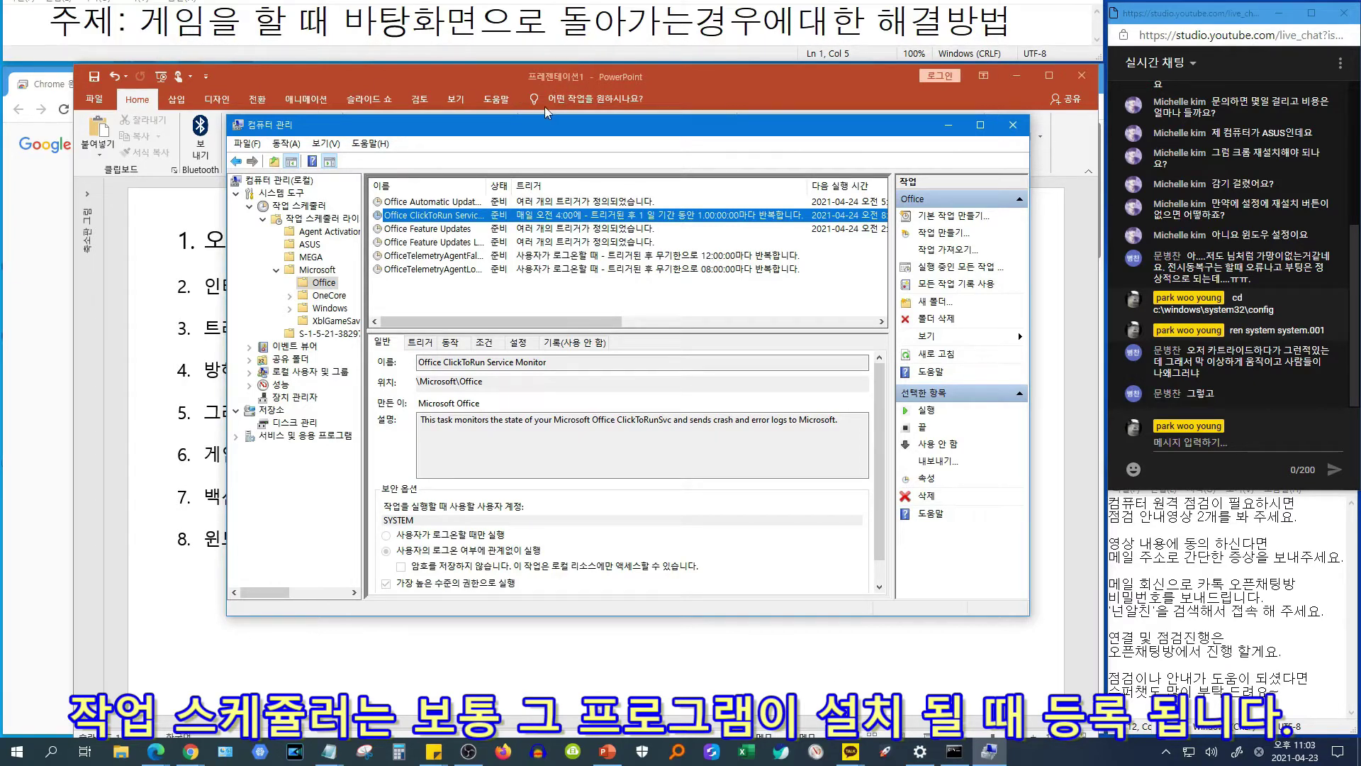
Reload the Office task folder and select all of its scheduled tasks
{"action": "left_click", "coordinate": [318, 270]}
{"action": "left_click", "coordinate": [325, 283]}
{"action": "left_click", "coordinate": [602, 270]}
{"action": "left_click", "coordinate": [600, 202], "text": "shift"}
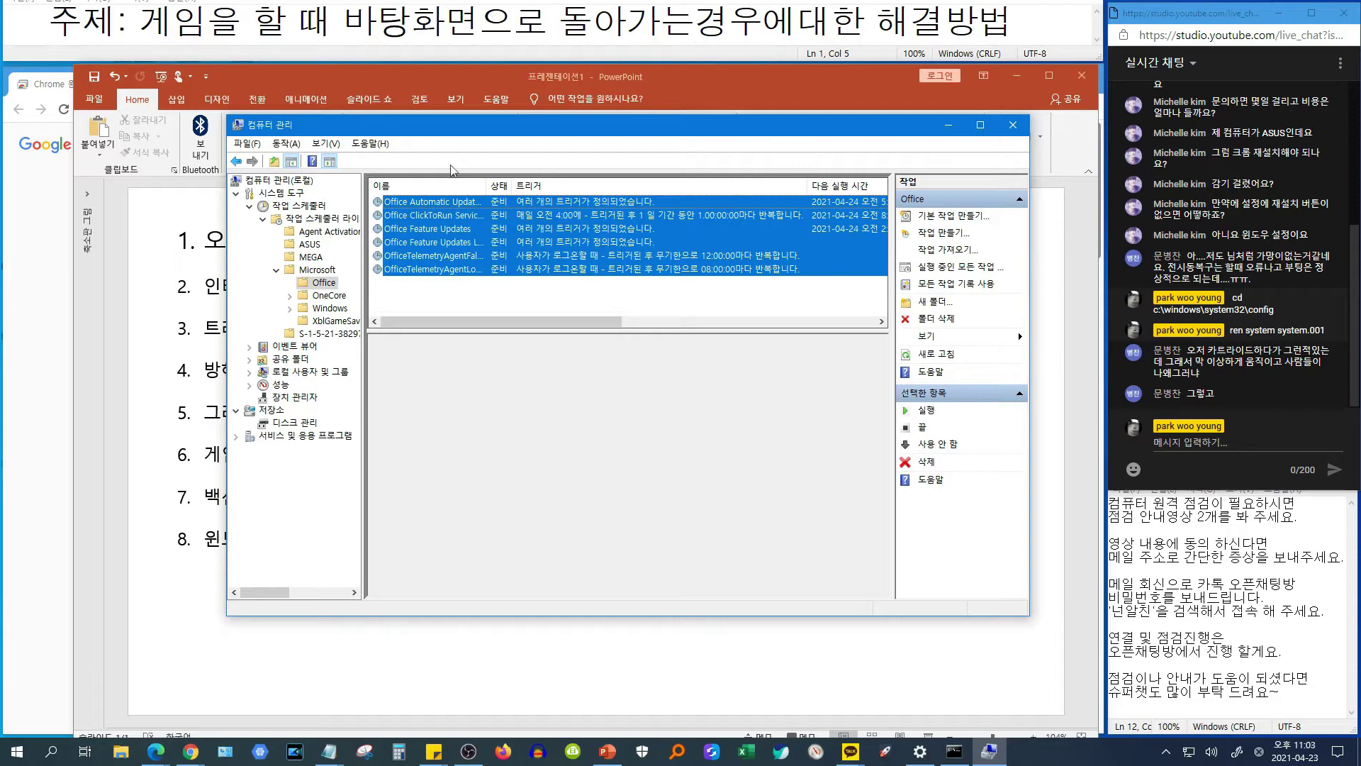
Examine the action assigned to the Office Feature Updates task and bring Computer Management back in front of the browser
{"action": "left_click", "coordinate": [451, 228]}
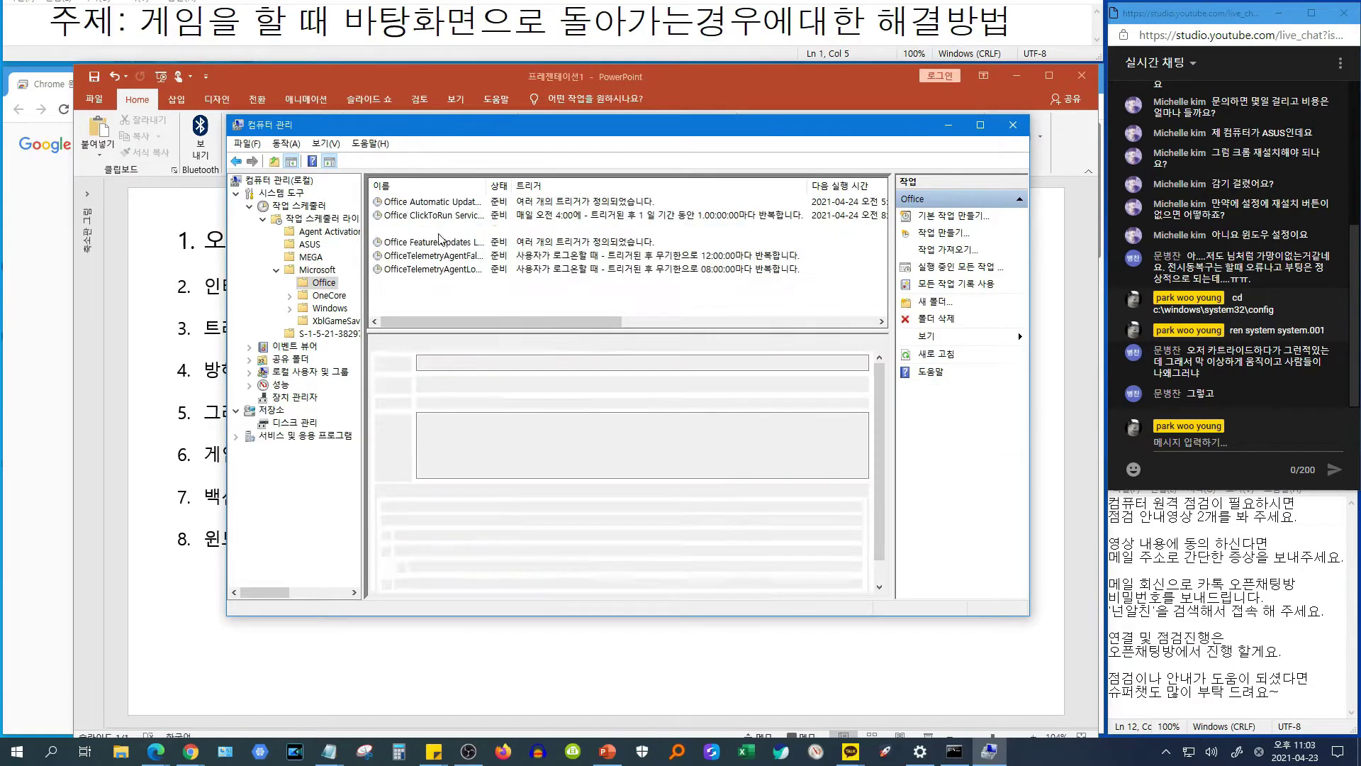
{"action": "left_click", "coordinate": [451, 243]}
{"action": "left_click", "coordinate": [452, 230]}
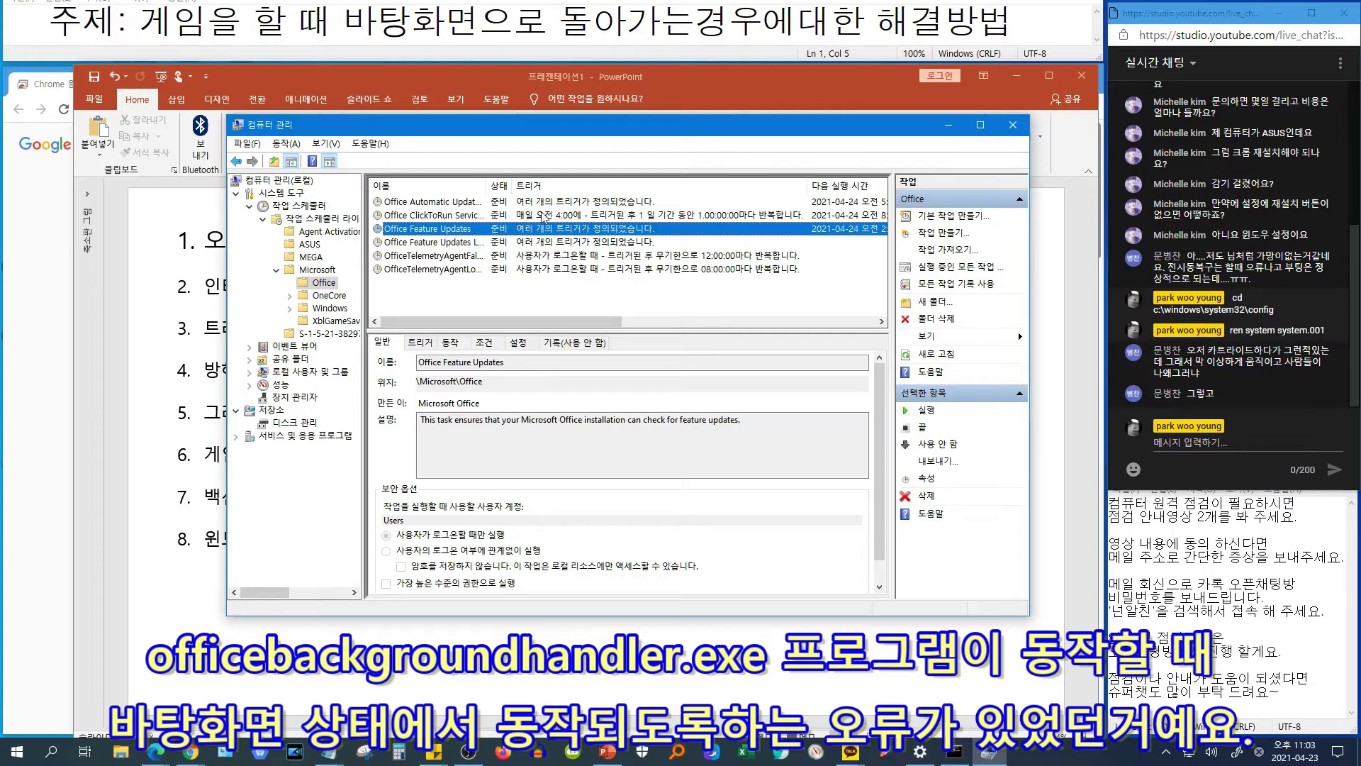
{"action": "left_click", "coordinate": [450, 342]}
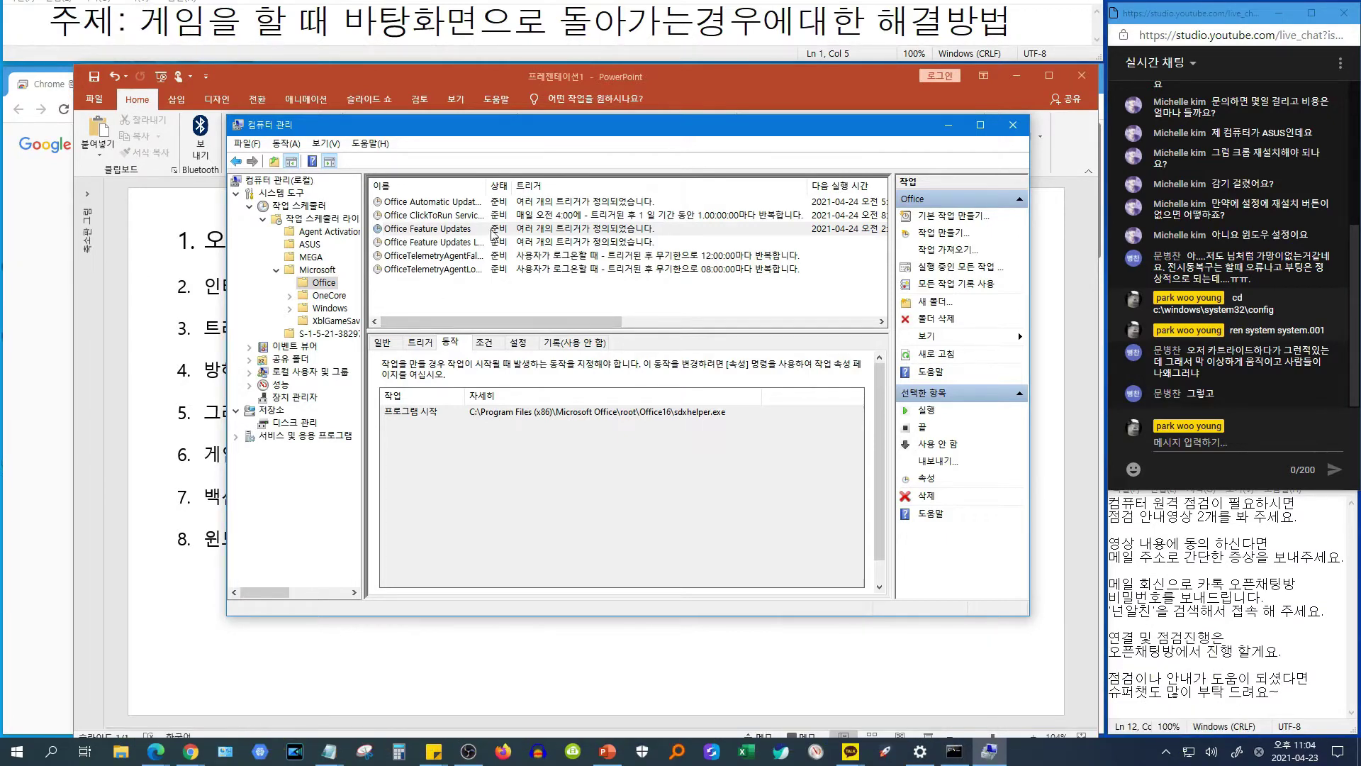
{"action": "left_click", "coordinate": [493, 230]}
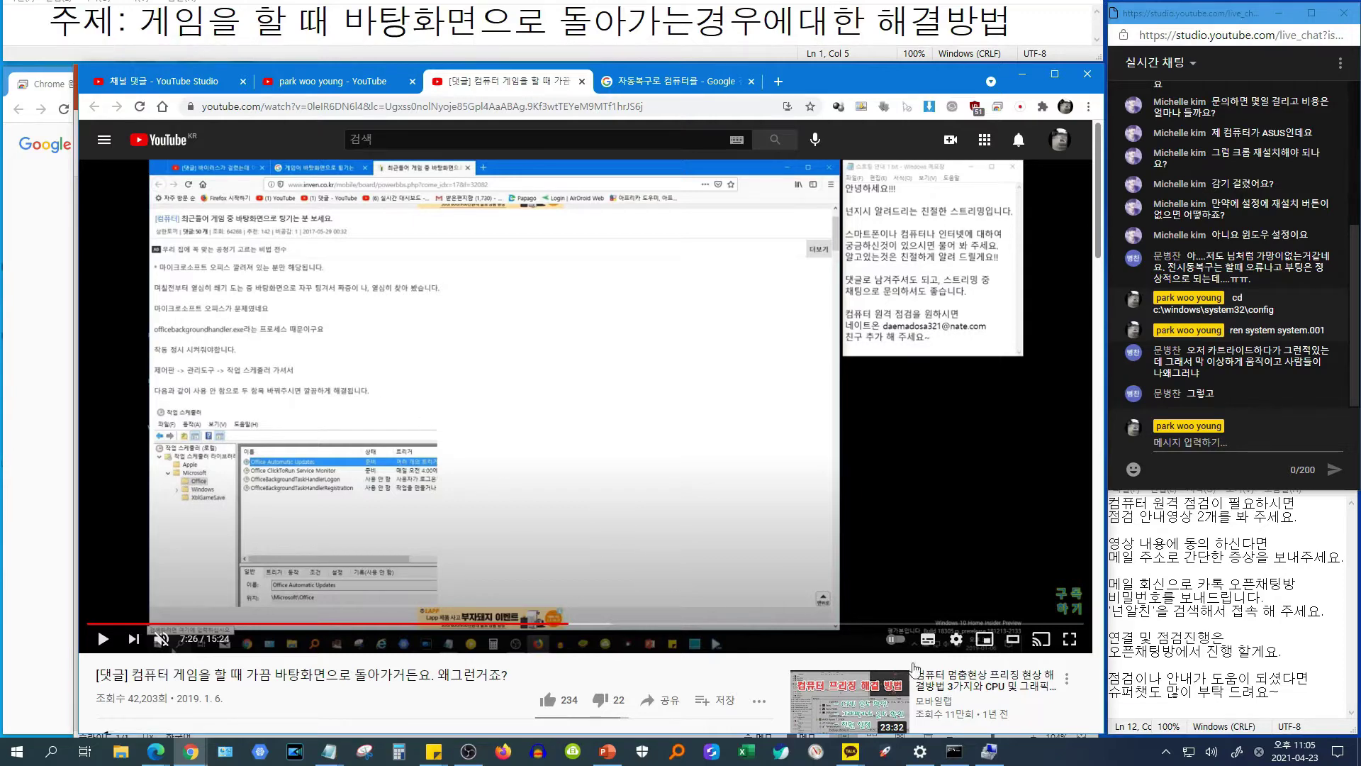
{"action": "left_click", "coordinate": [994, 752]}
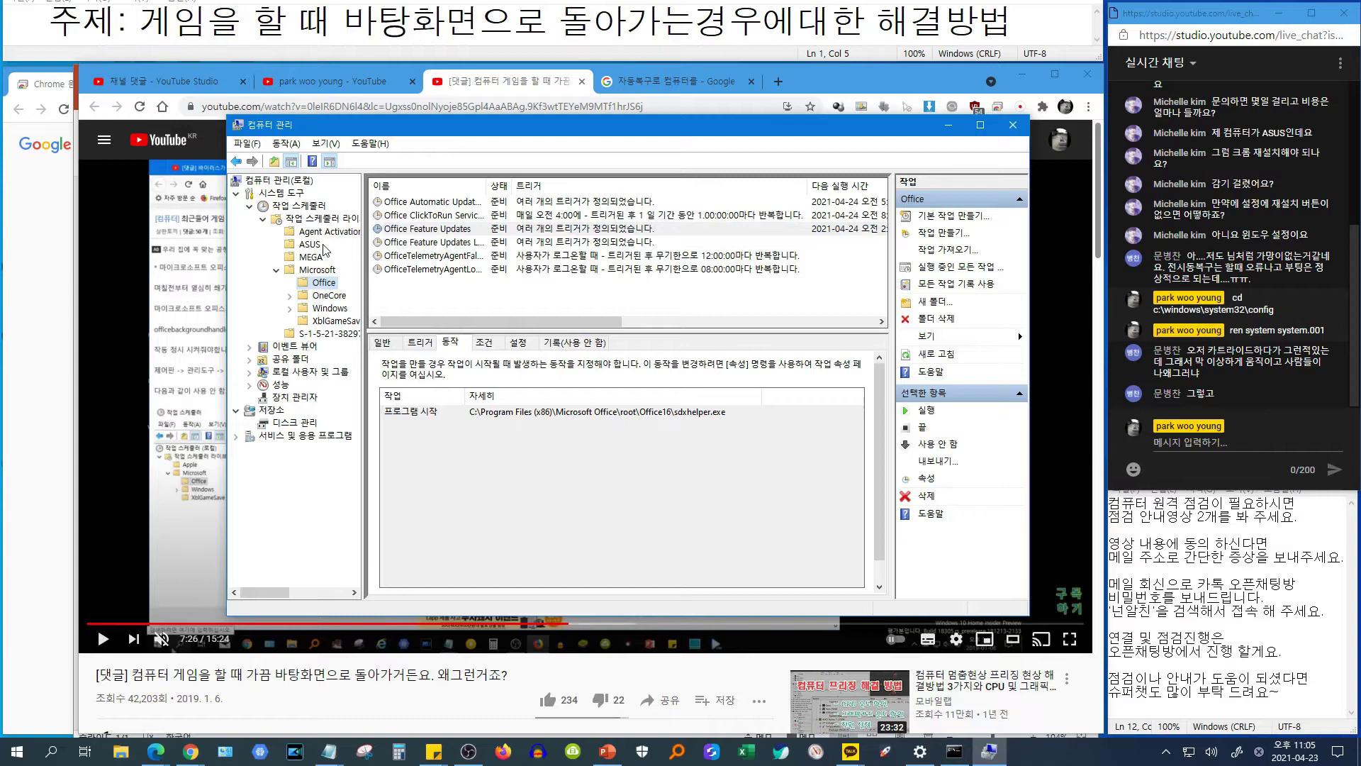
Check the actions assigned to the Office telemetry, feature update, ClickToRun and automatic update tasks, and close Computer Management
{"action": "left_click", "coordinate": [451, 273]}
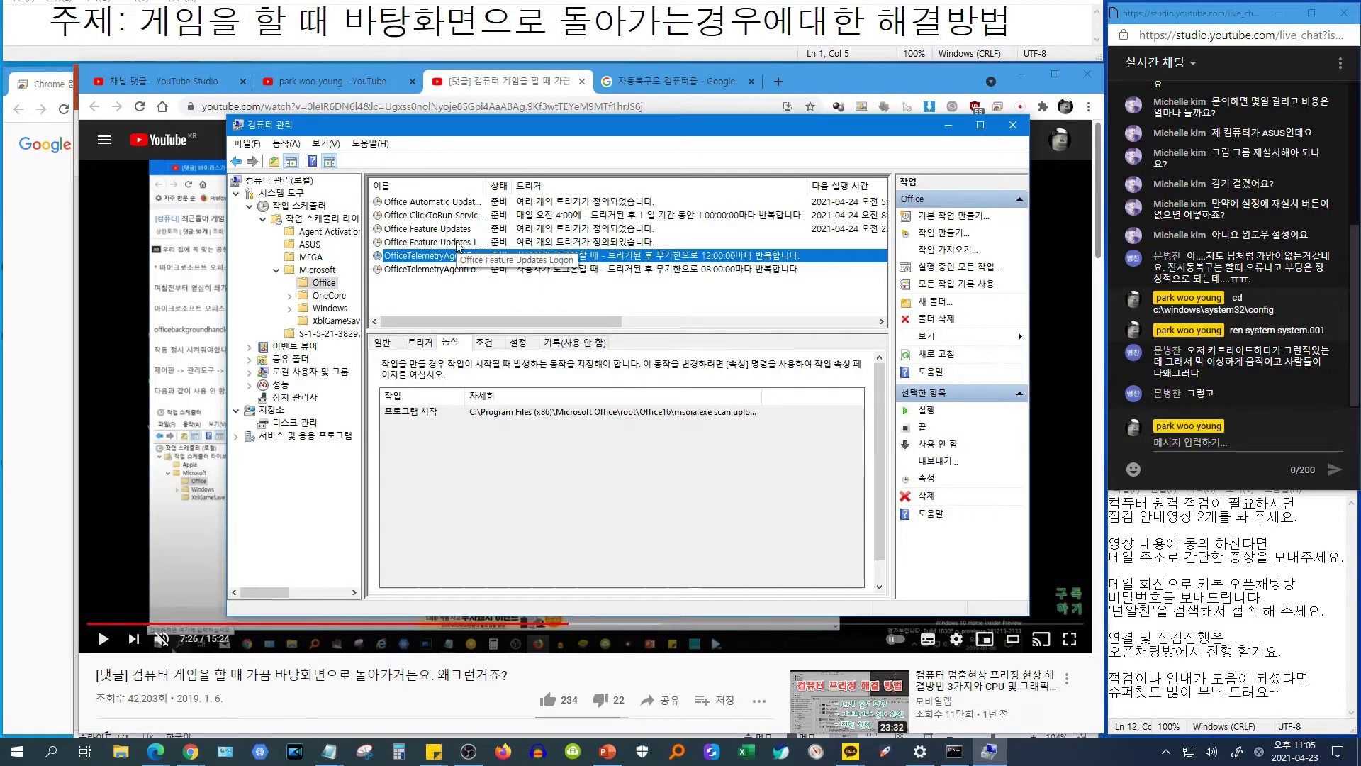
{"action": "left_click", "coordinate": [457, 243]}
{"action": "left_click", "coordinate": [457, 228]}
{"action": "left_click", "coordinate": [459, 215]}
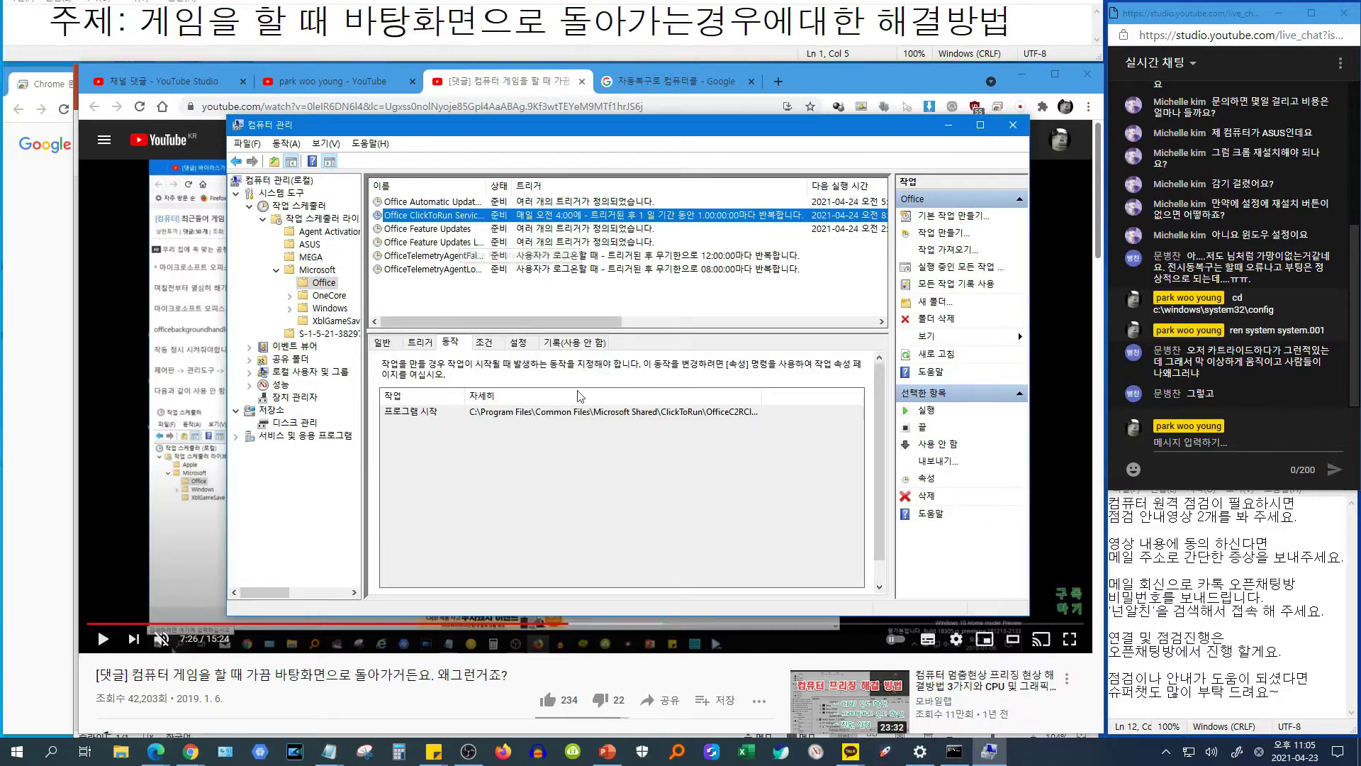
{"action": "left_click", "coordinate": [468, 203]}
{"action": "mouse_move", "coordinate": [760, 394]}
{"action": "left_mouse_down"}
{"action": "mouse_move", "coordinate": [840, 387]}
{"action": "mouse_move", "coordinate": [768, 390]}
{"action": "left_mouse_up"}
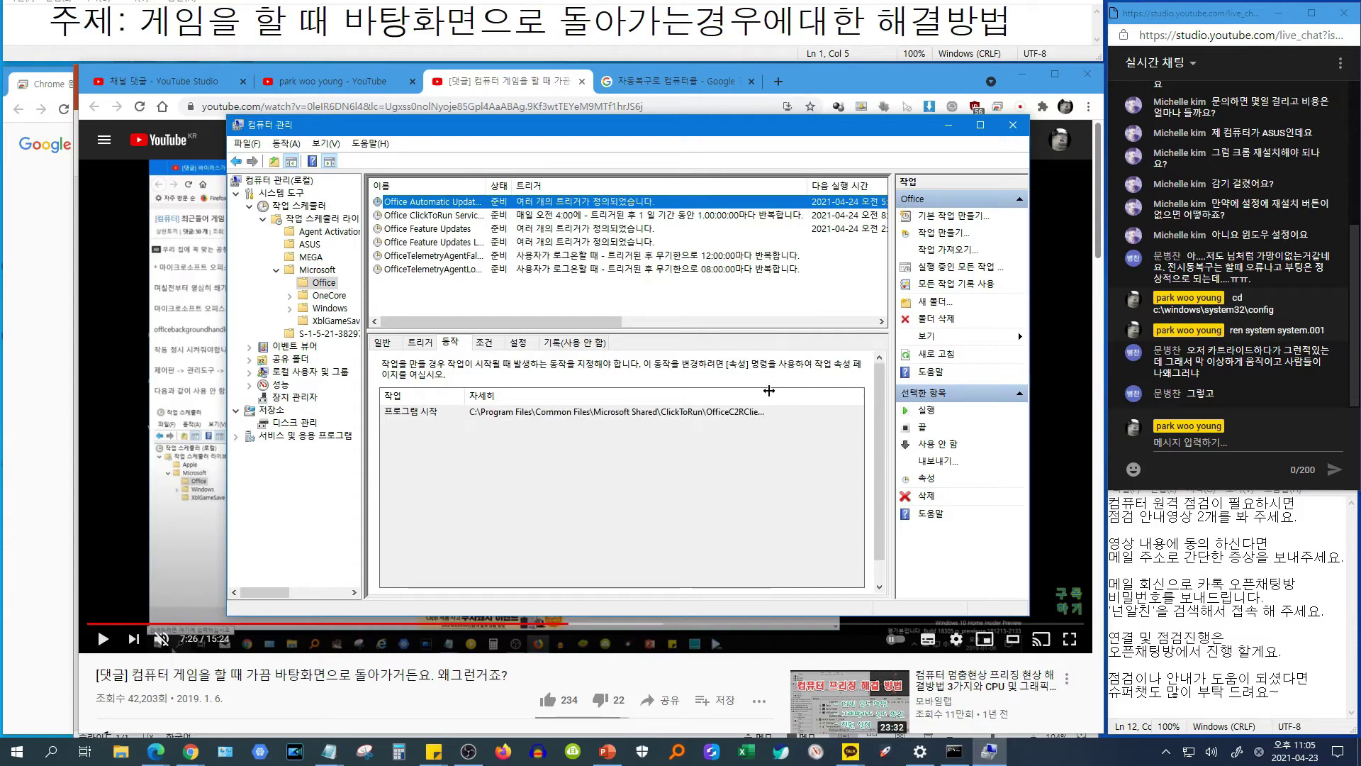
{"action": "left_click", "coordinate": [603, 412]}
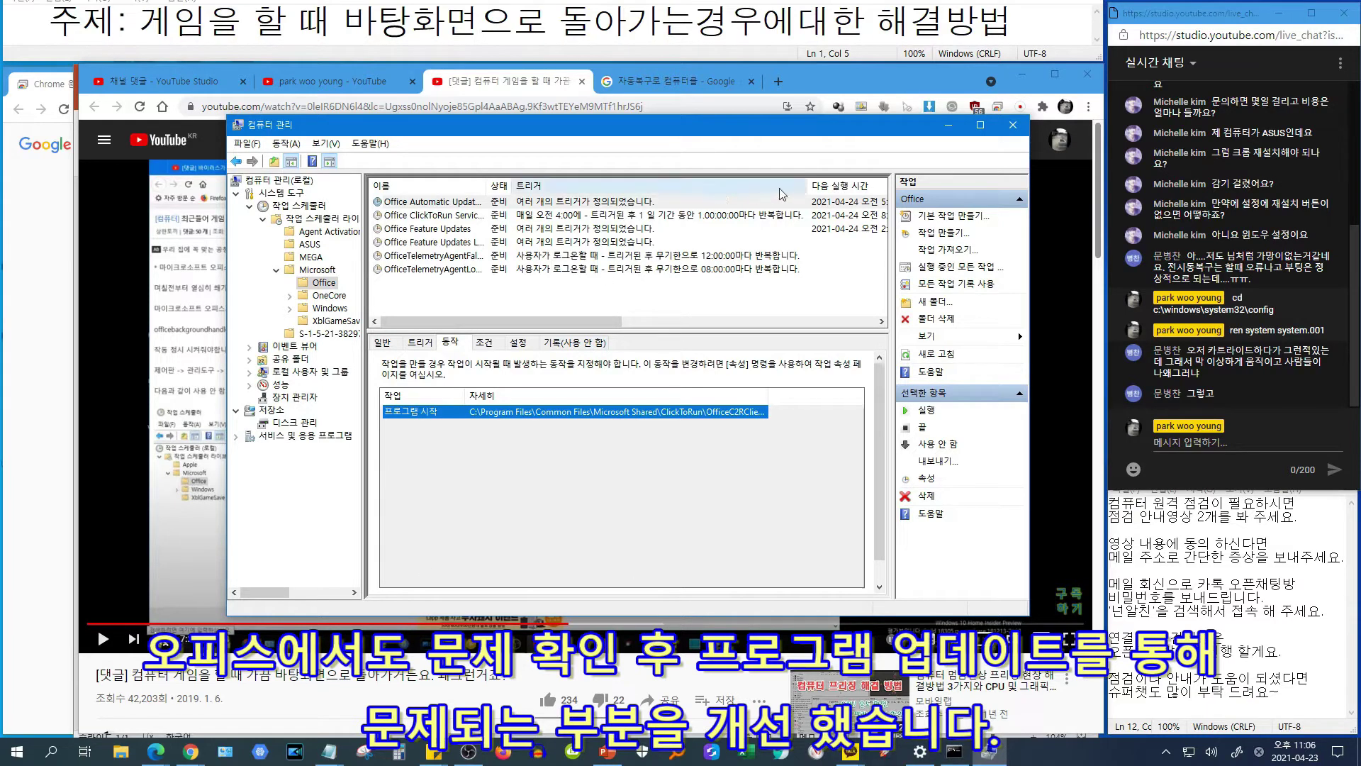
{"action": "left_click", "coordinate": [1012, 125]}
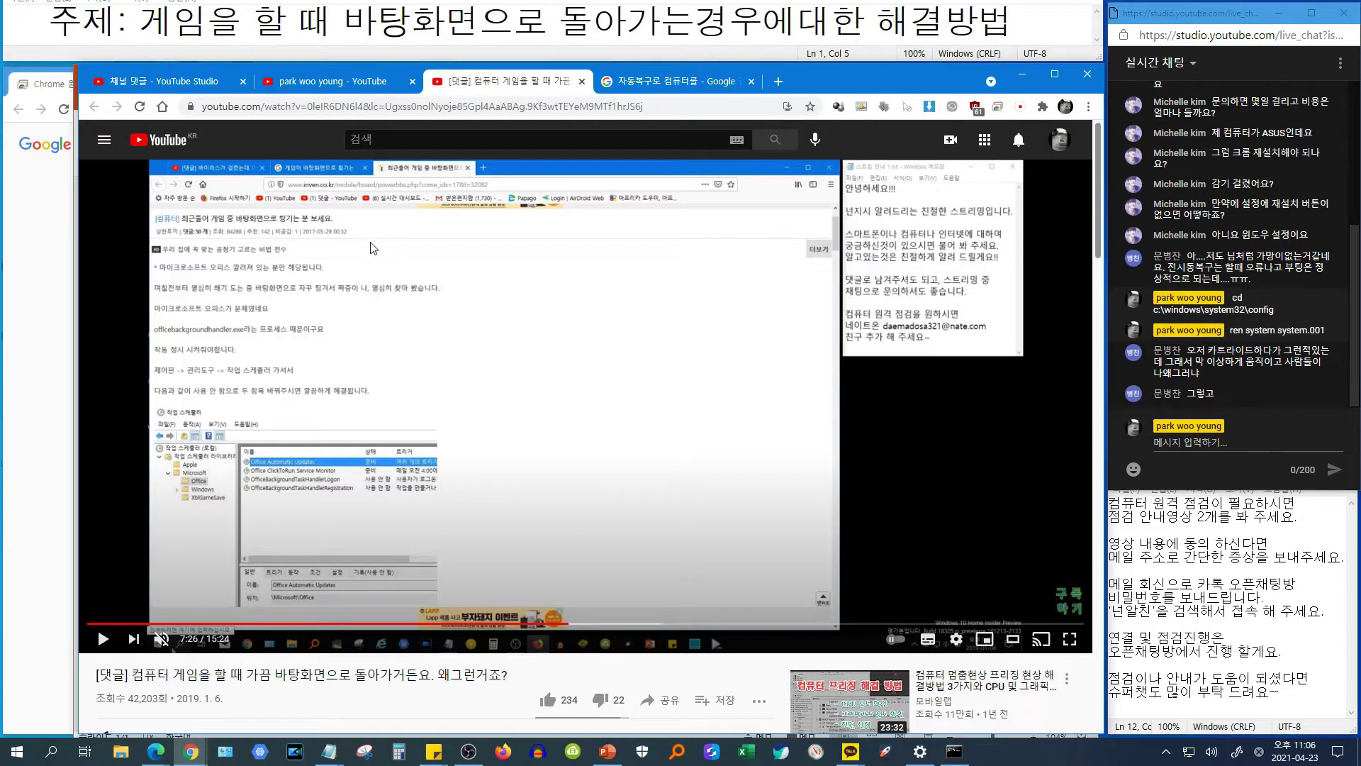
Switch to the PowerPoint slide and reduce the first list item, about the Office scheduler and update, to 18 pt
{"action": "left_click", "coordinate": [607, 752]}
{"action": "left_click", "coordinate": [275, 244]}
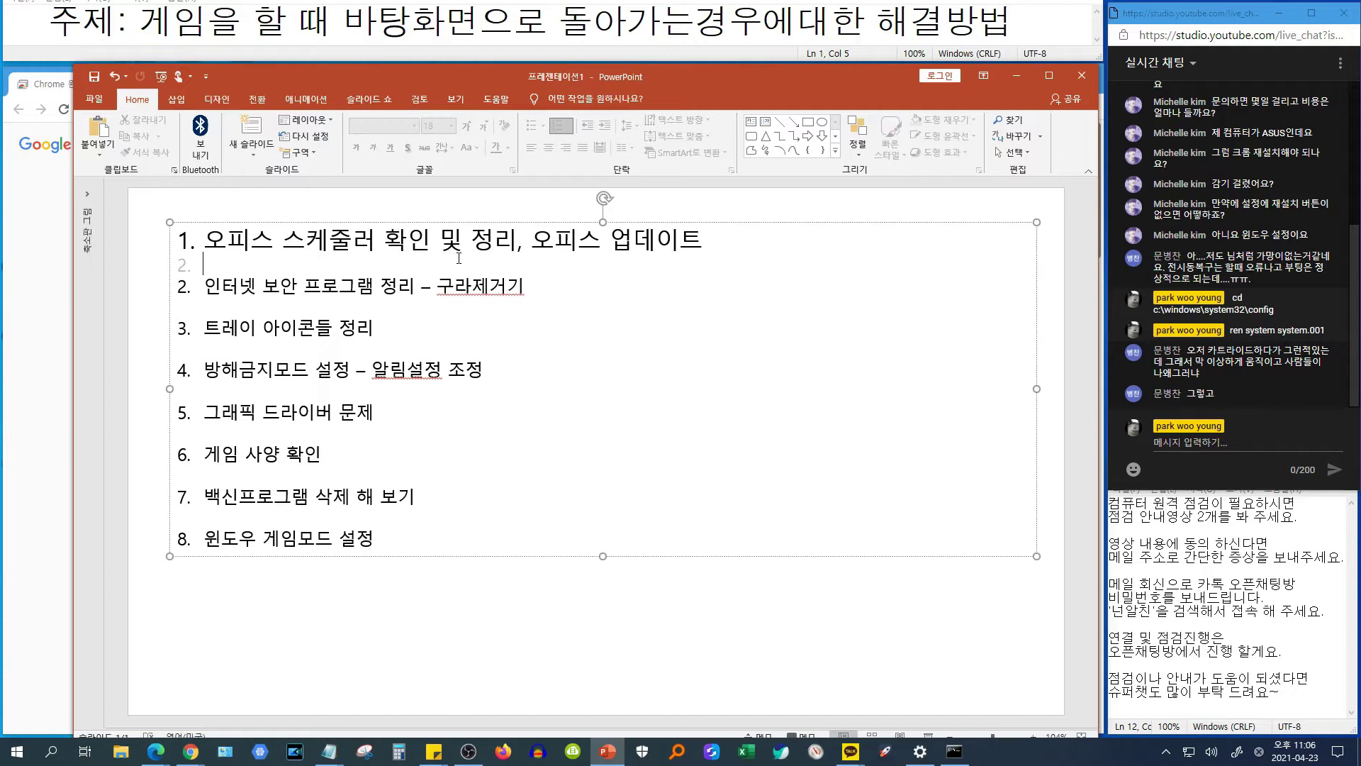
{"action": "triple_click", "coordinate": [261, 238]}
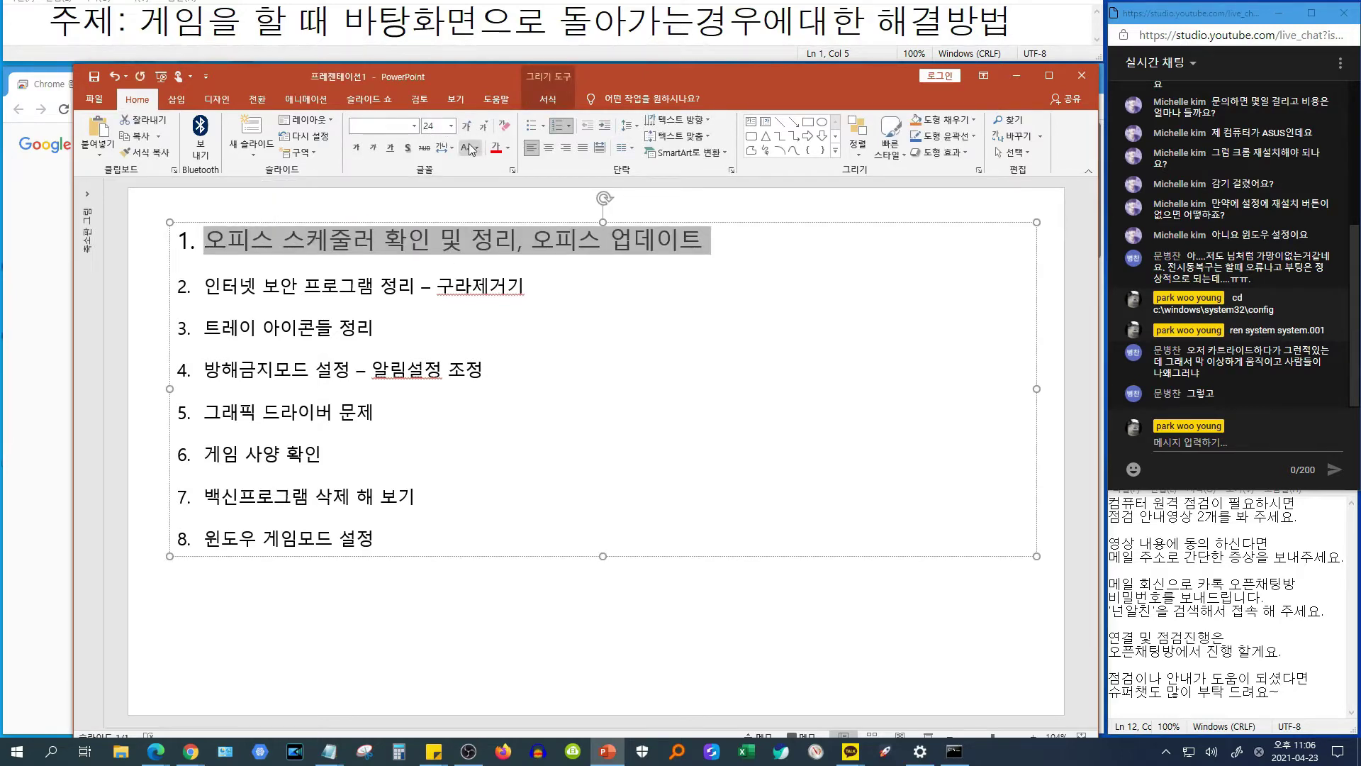
{"action": "left_click", "coordinate": [552, 246]}
{"action": "left_click_drag", "start_coordinate": [551, 245], "coordinate": [734, 243]}
{"action": "double_click", "coordinate": [655, 244]}
{"action": "left_click", "coordinate": [655, 244]}
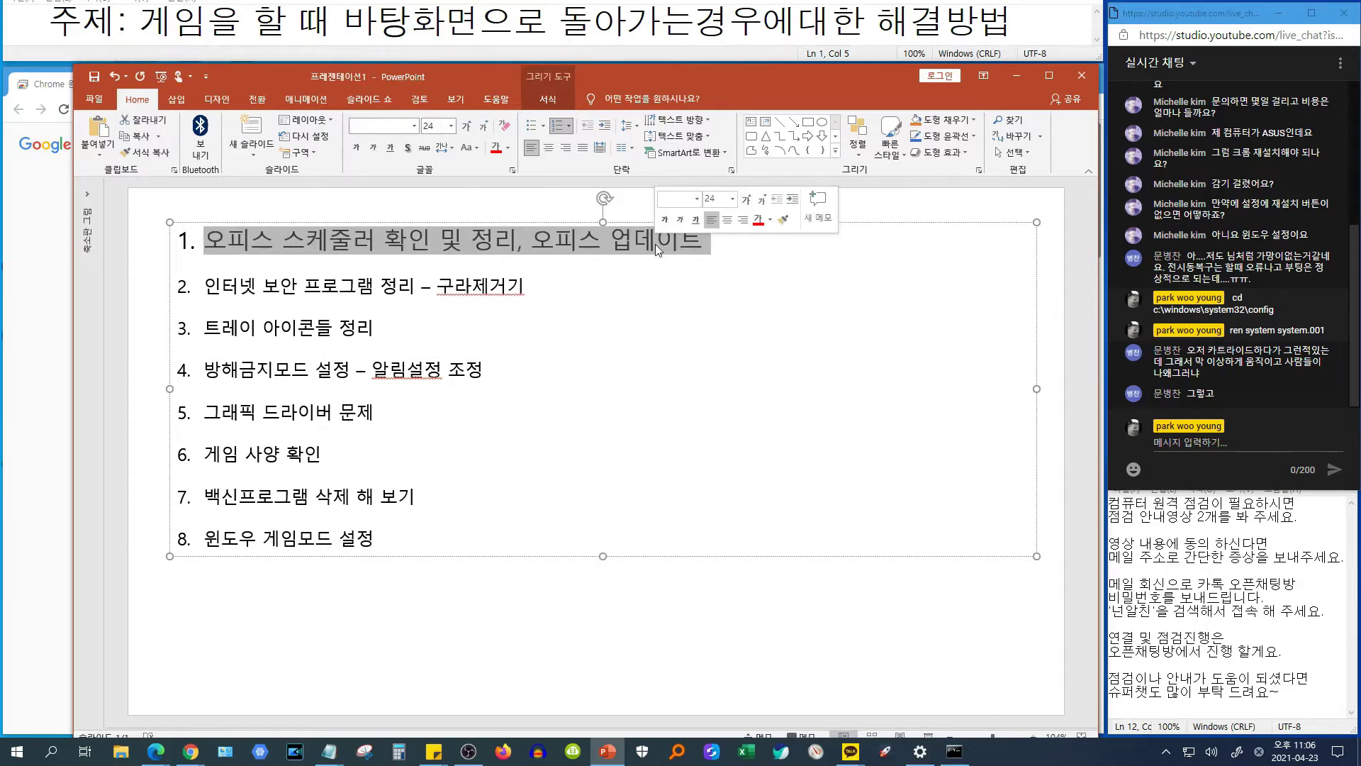
{"action": "left_click", "coordinate": [487, 131]}
{"action": "left_click", "coordinate": [487, 132]}
Enlarge the text of the second list item, 인터넷 보안 프로그램 정리 – 구라제거기
{"action": "left_click_drag", "start_coordinate": [505, 282], "coordinate": [219, 279]}
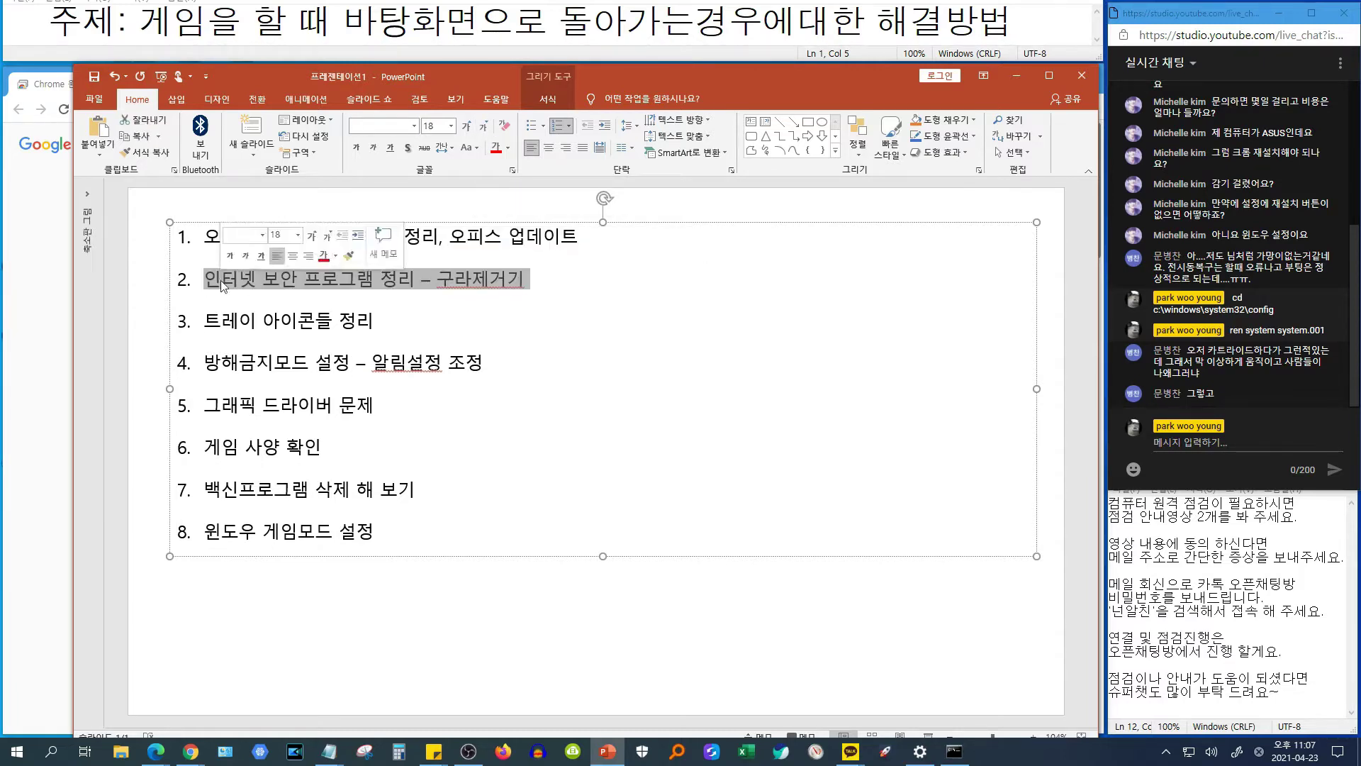
{"action": "left_click", "coordinate": [466, 126]}
{"action": "left_click", "coordinate": [466, 125]}
{"action": "left_click", "coordinate": [457, 334]}
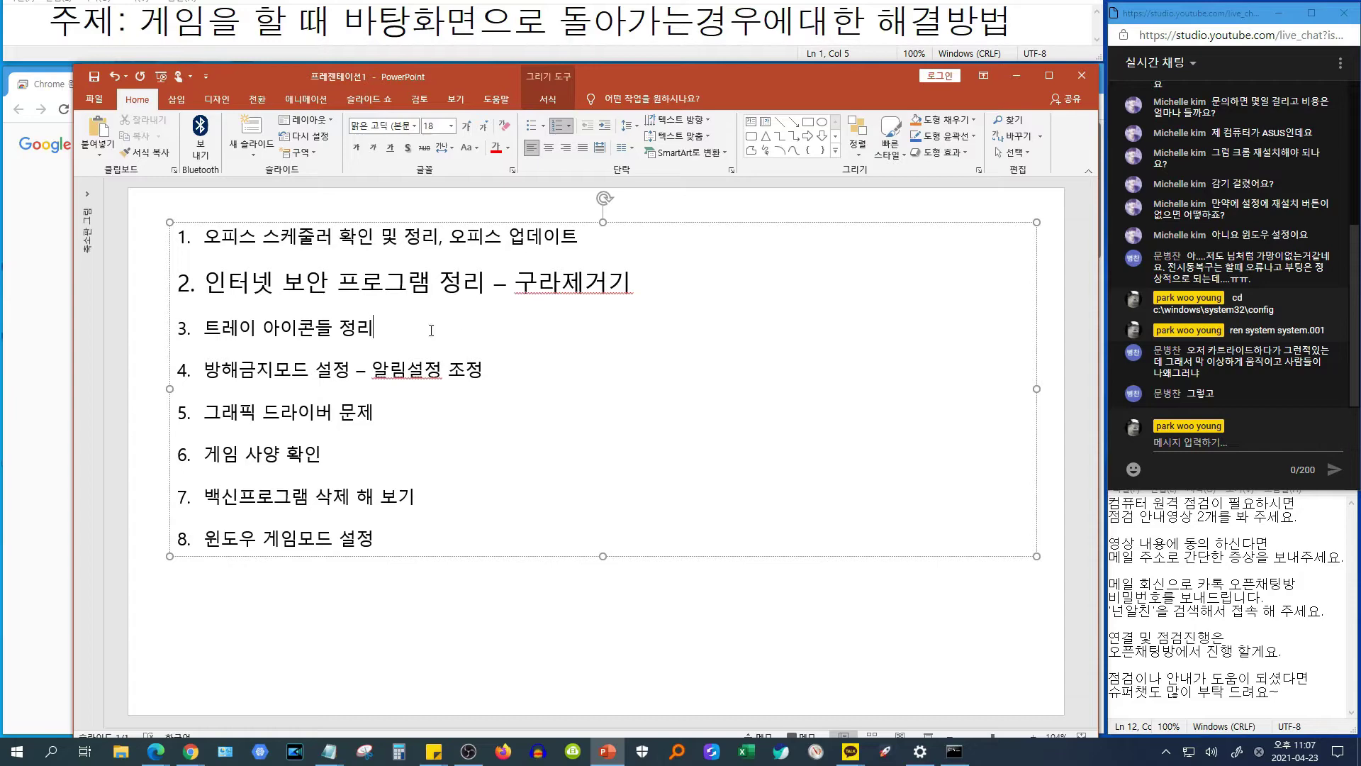
{"action": "triple_click", "coordinate": [630, 285]}
{"action": "key", "text": "ctrl+shift+period"}
Switch to the YouTube video in Chrome and skip through it to the 엔프로텍트 search results at 9:57
{"action": "mouse_move", "coordinate": [191, 757]}
{"action": "left_click", "coordinate": [213, 677]}
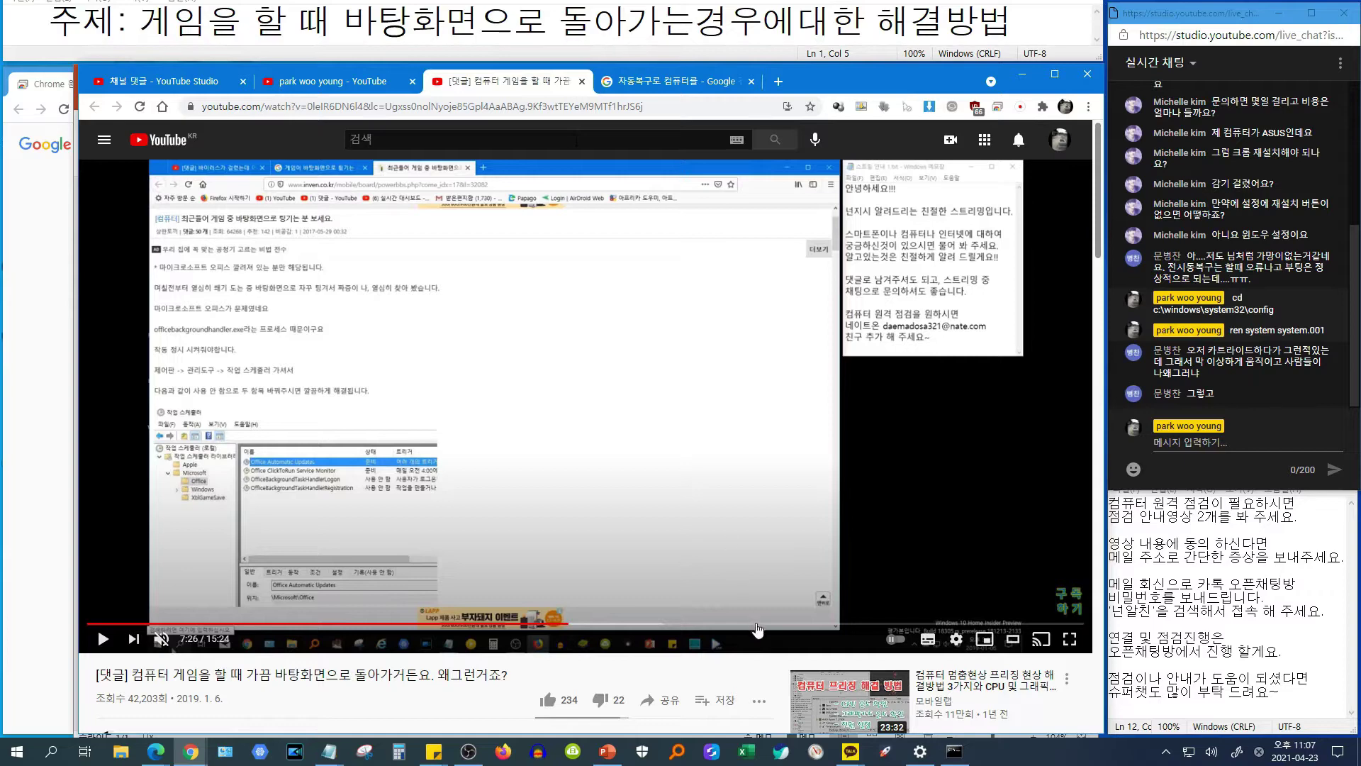
{"action": "left_click", "coordinate": [821, 624]}
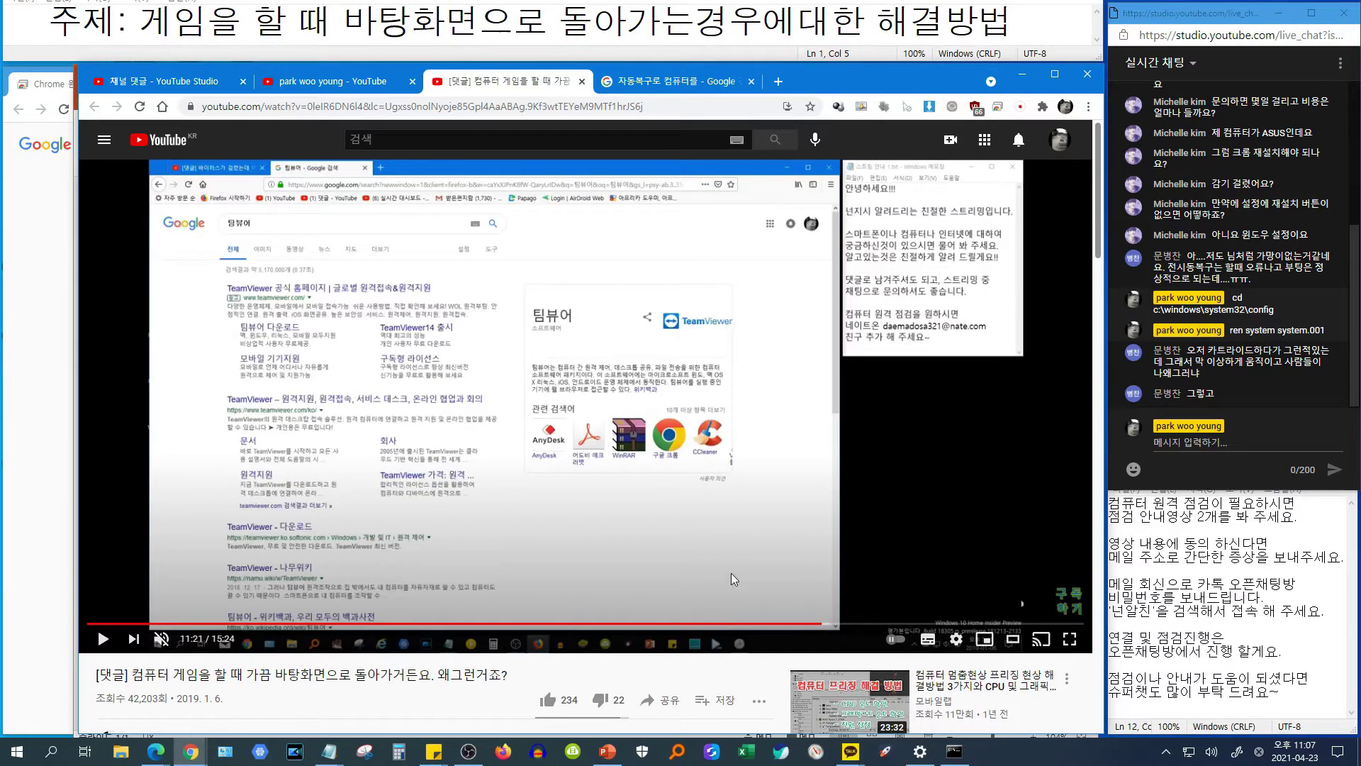
{"action": "left_click", "coordinate": [868, 624]}
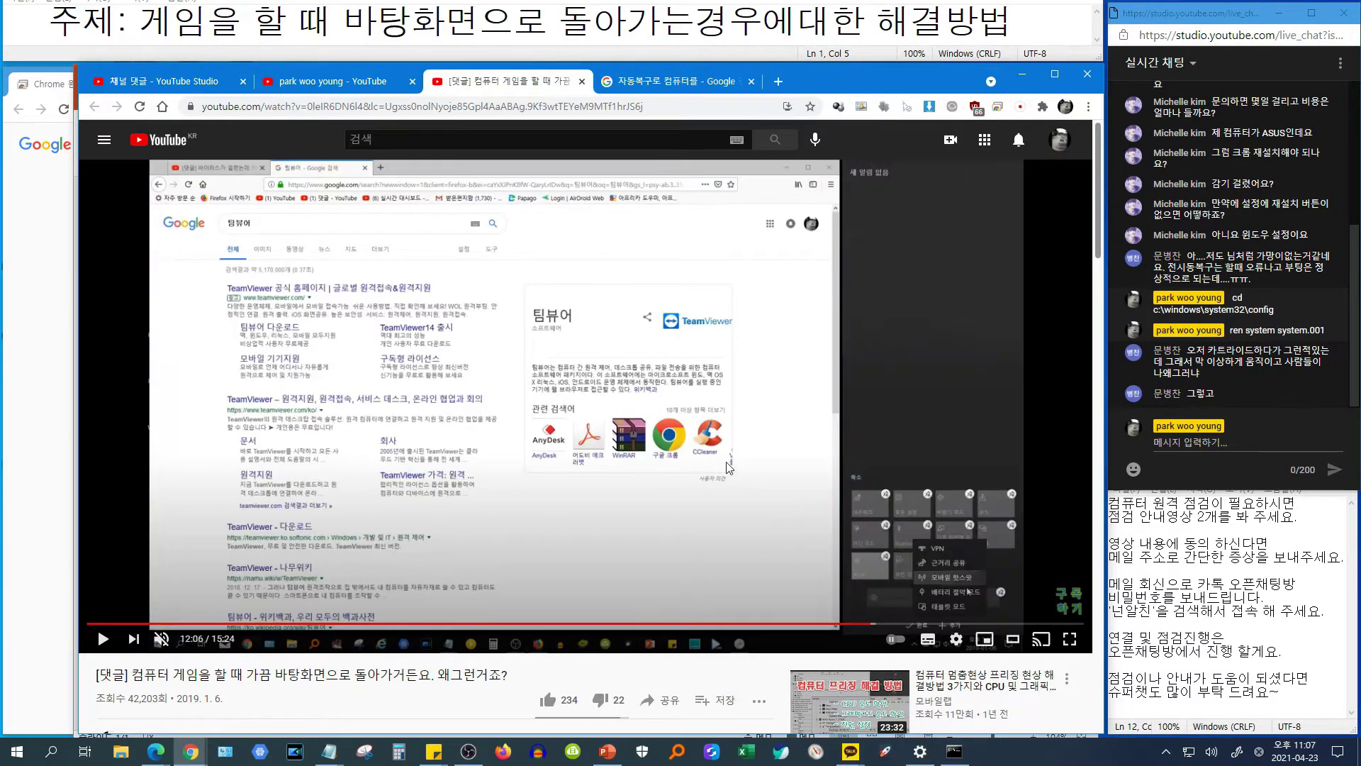
{"action": "left_click", "coordinate": [912, 624]}
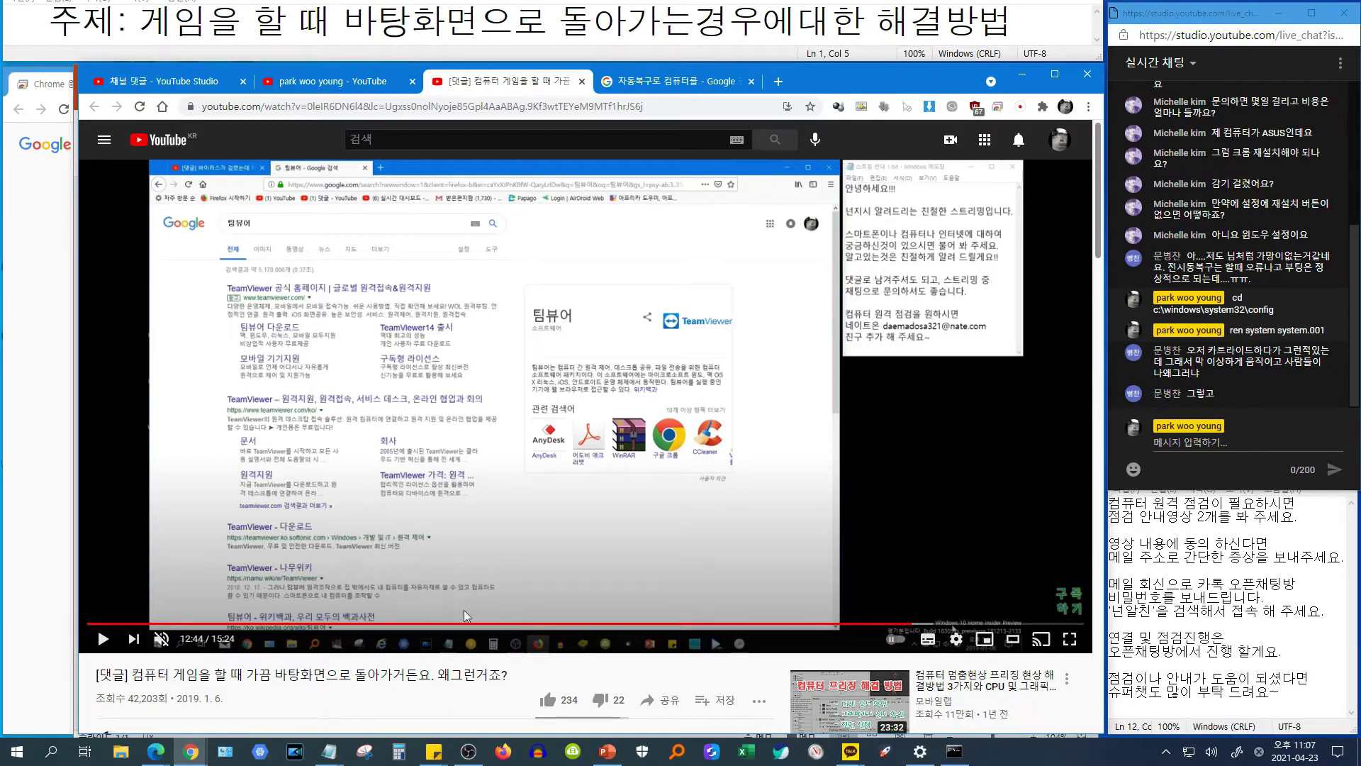
{"action": "left_click", "coordinate": [865, 626]}
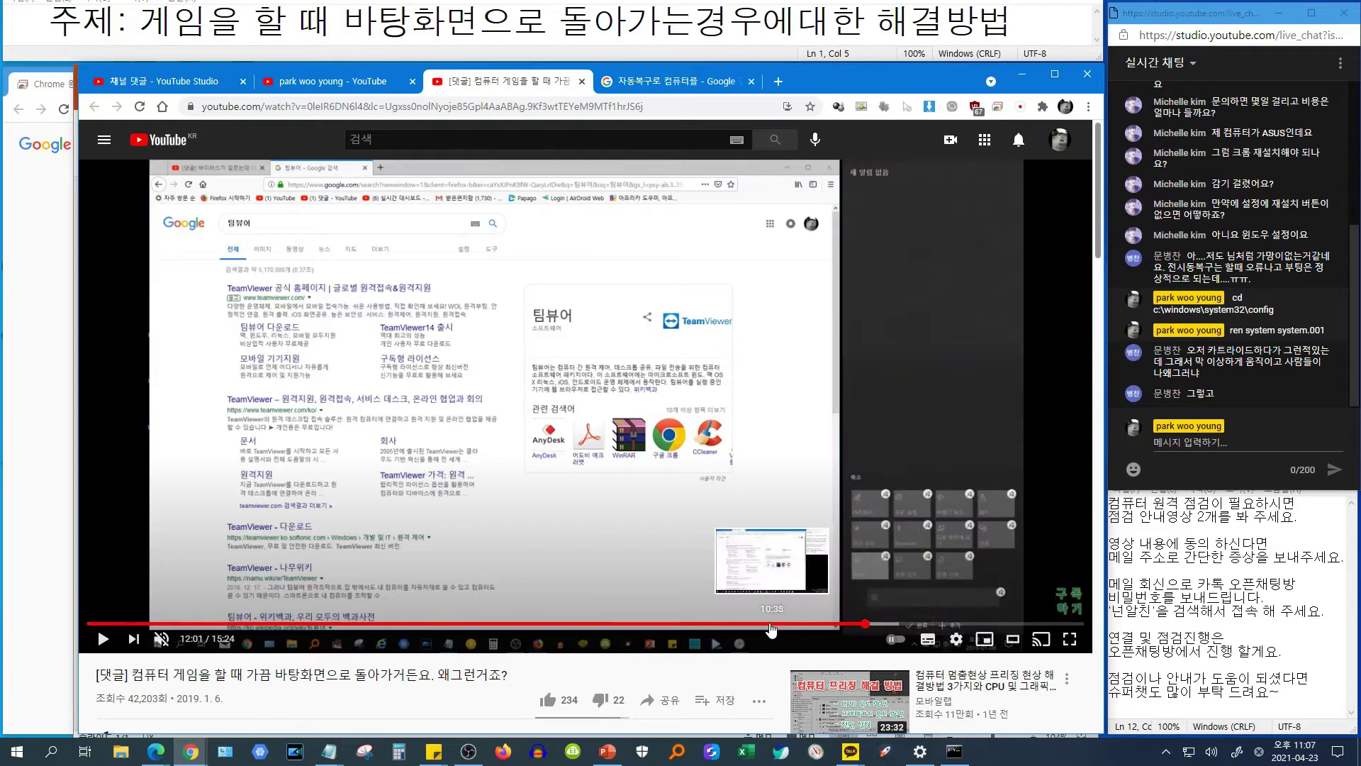
{"action": "left_click", "coordinate": [733, 626]}
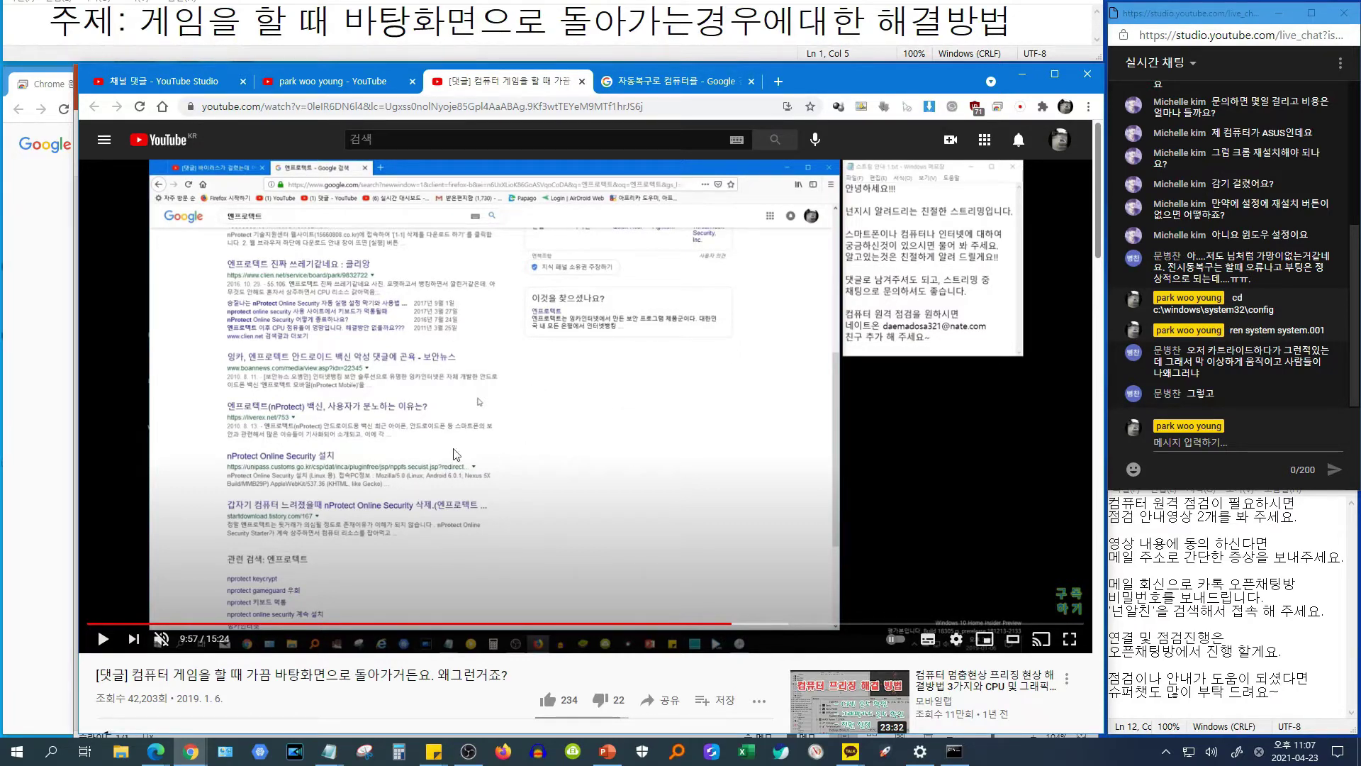
{"action": "left_click_drag", "start_coordinate": [338, 675], "coordinate": [459, 673]}
{"action": "left_click", "coordinate": [480, 670]}
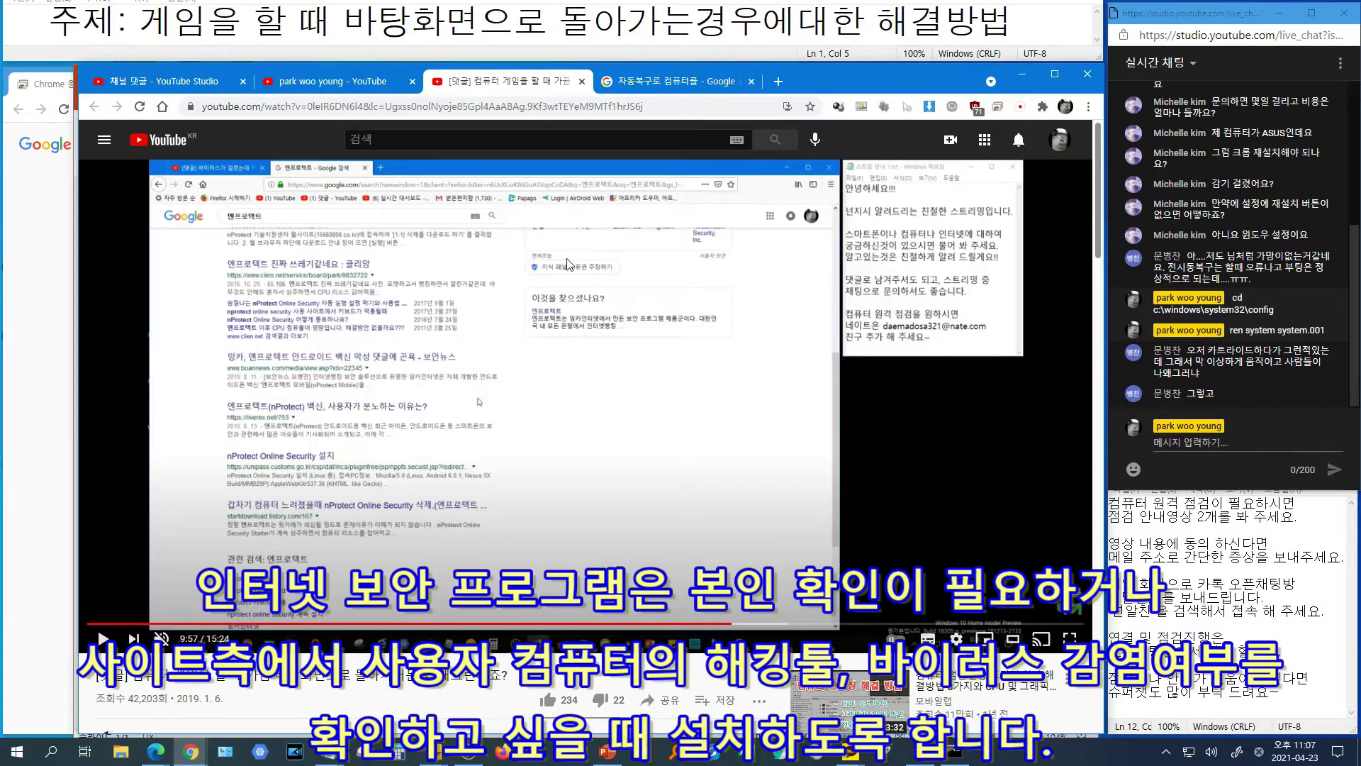
Search Google for 등본 and look through the 정부24 page on 주민등록표등본(초본)교부
{"action": "left_click", "coordinate": [677, 81]}
{"action": "left_click_drag", "start_coordinate": [313, 154], "coordinate": [185, 155]}
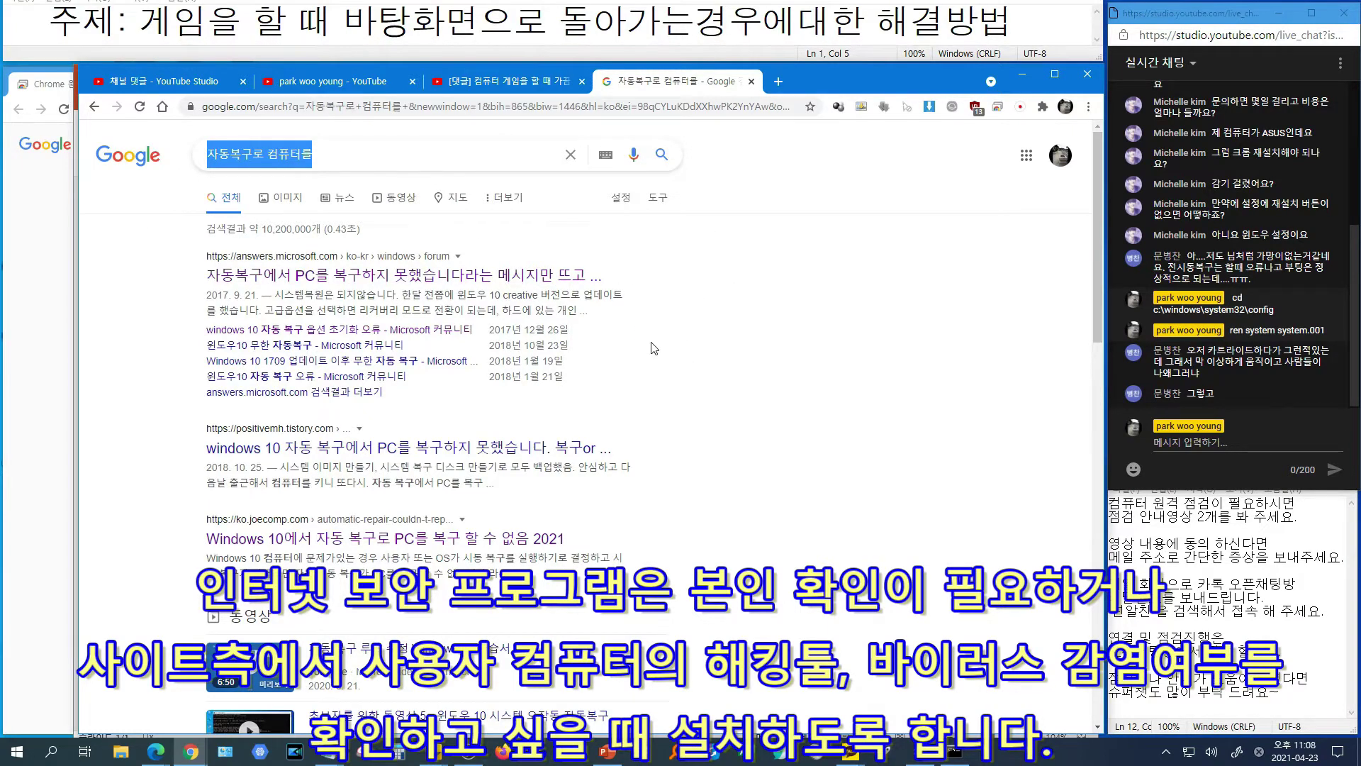
{"action": "key", "text": "BackSpace"}
{"action": "type", "text": "등본"}
{"action": "key", "text": "Return"}
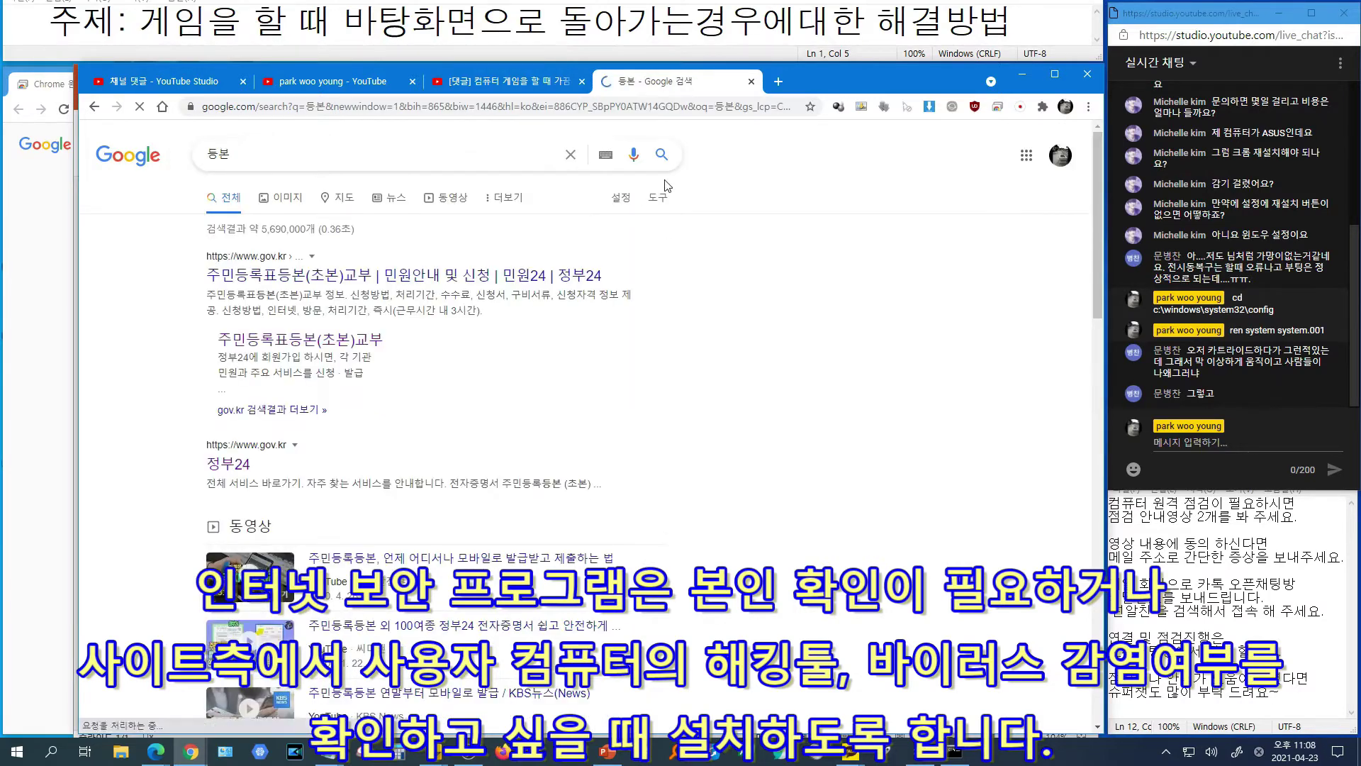
{"action": "left_click", "coordinate": [305, 349]}
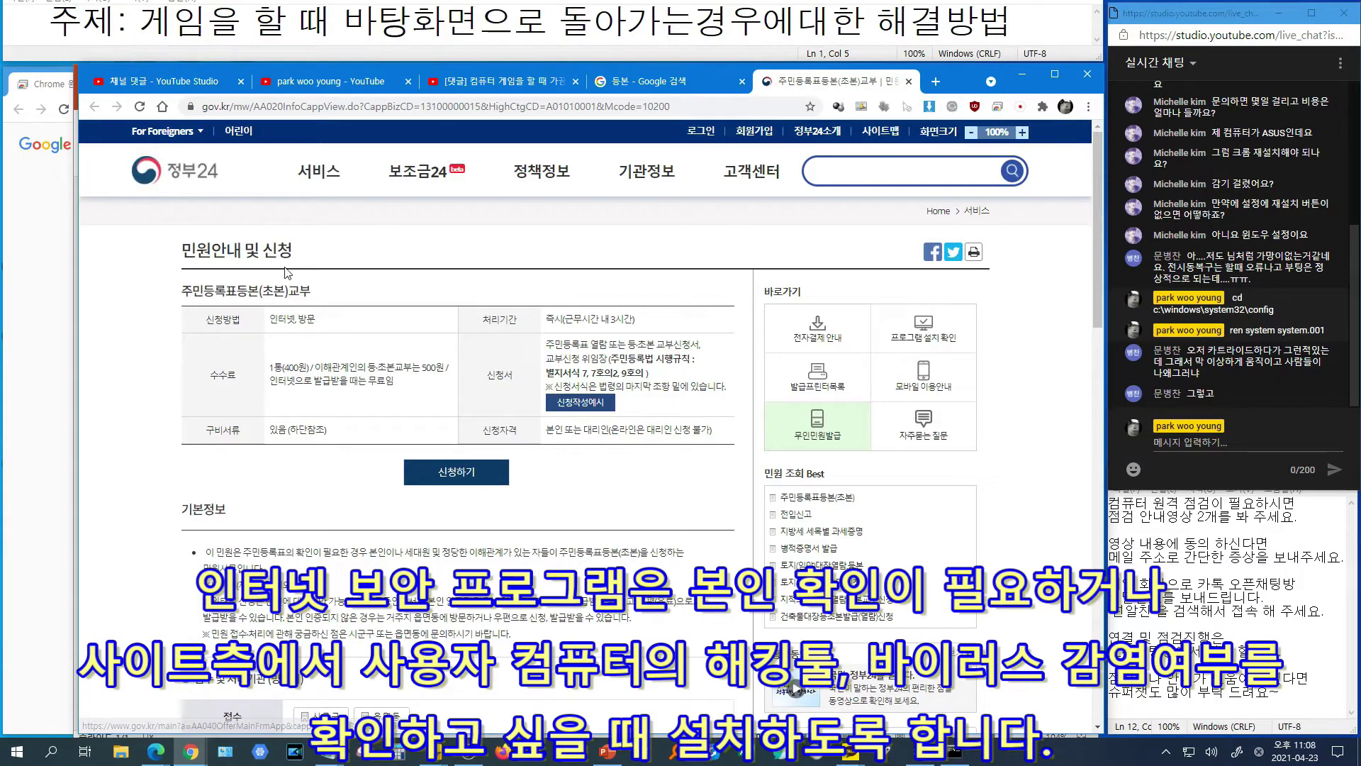
{"action": "scroll", "coordinate": [473, 330], "scroll_direction": "down", "scroll_amount": 7}
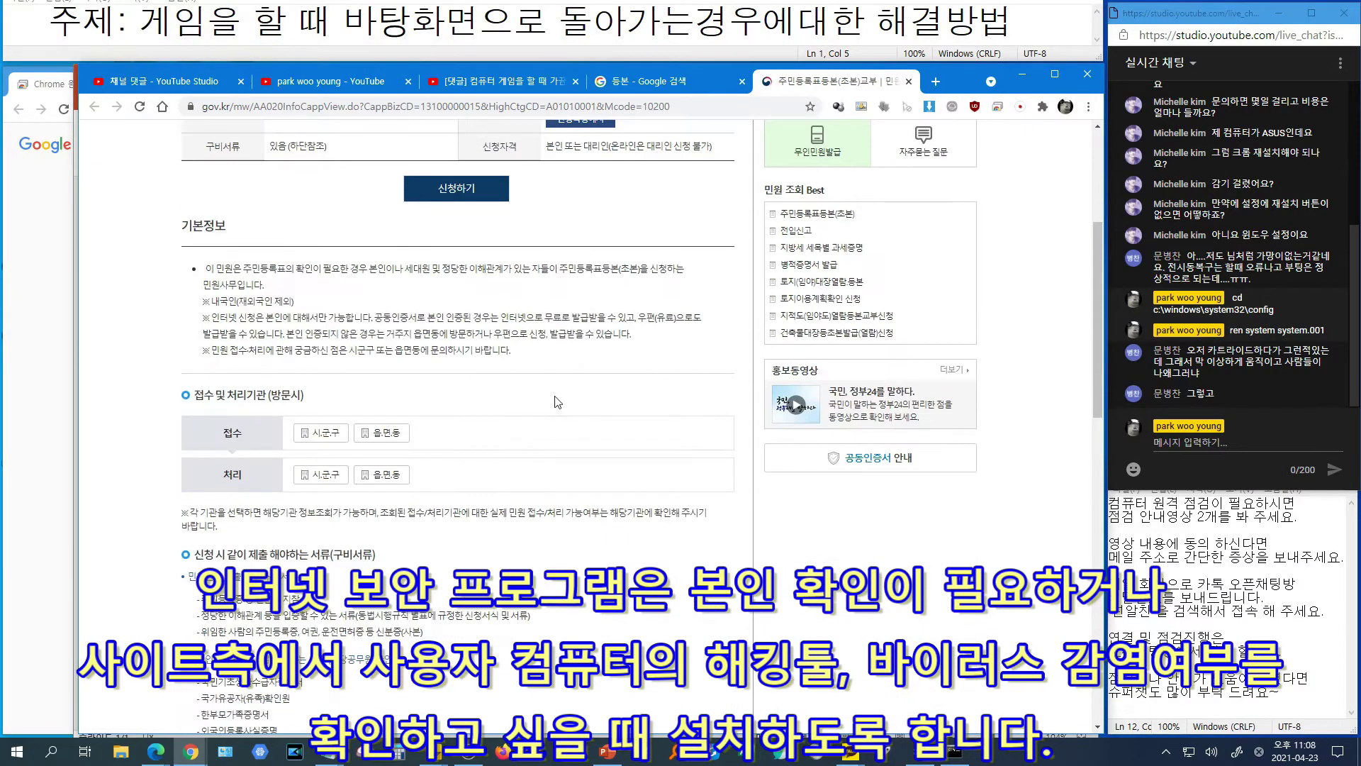
{"action": "scroll", "coordinate": [689, 448], "scroll_direction": "up", "scroll_amount": 7}
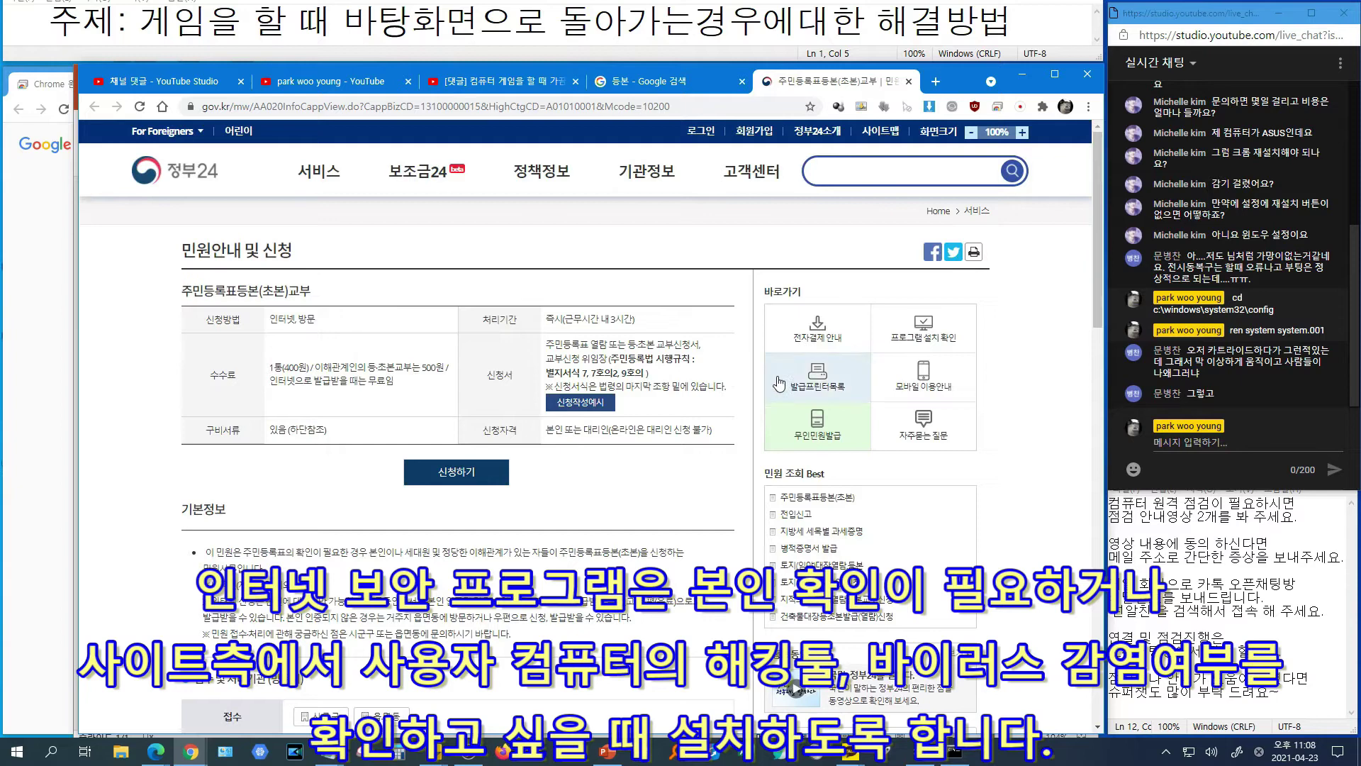
Open the 신청·조회·발급 service list on 정부24 and start an application for 주민등록표등본교부
{"action": "mouse_move", "coordinate": [323, 185]}
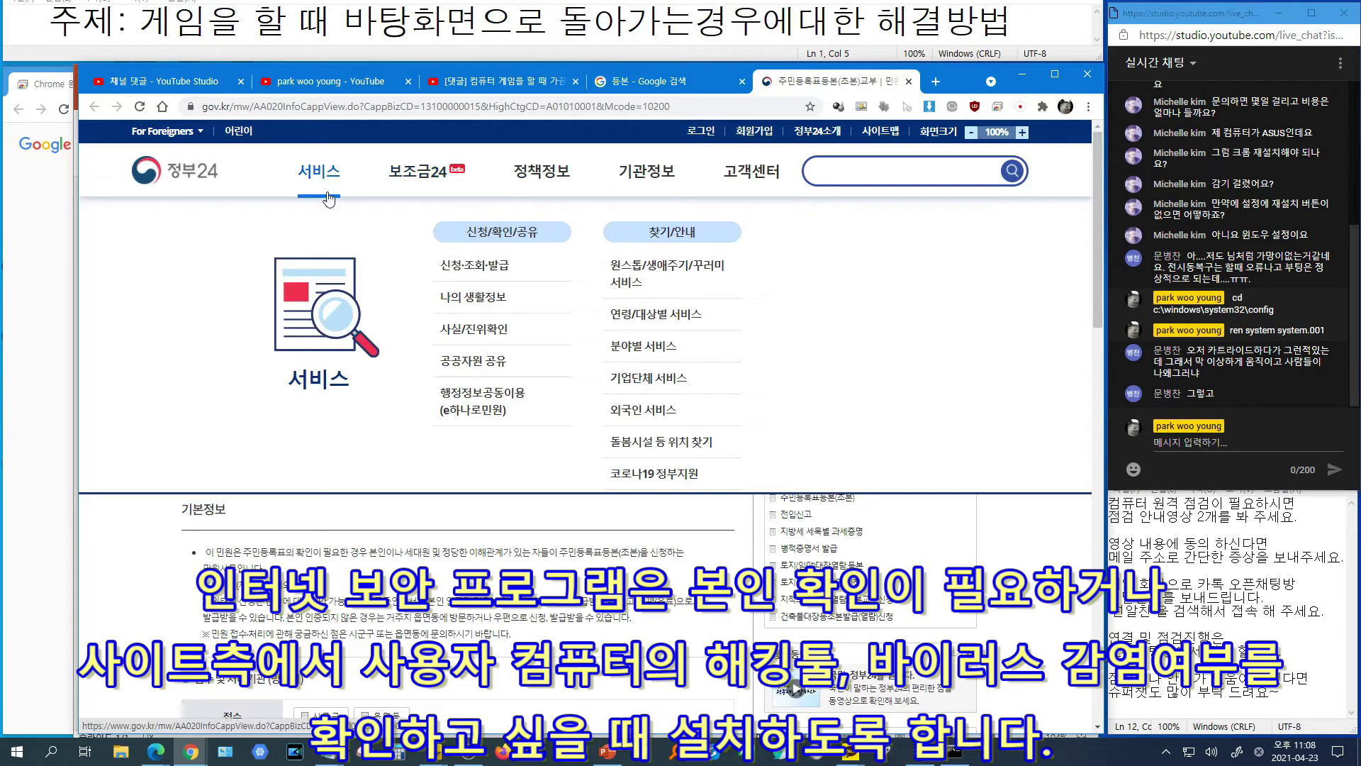
{"action": "left_click", "coordinate": [478, 267]}
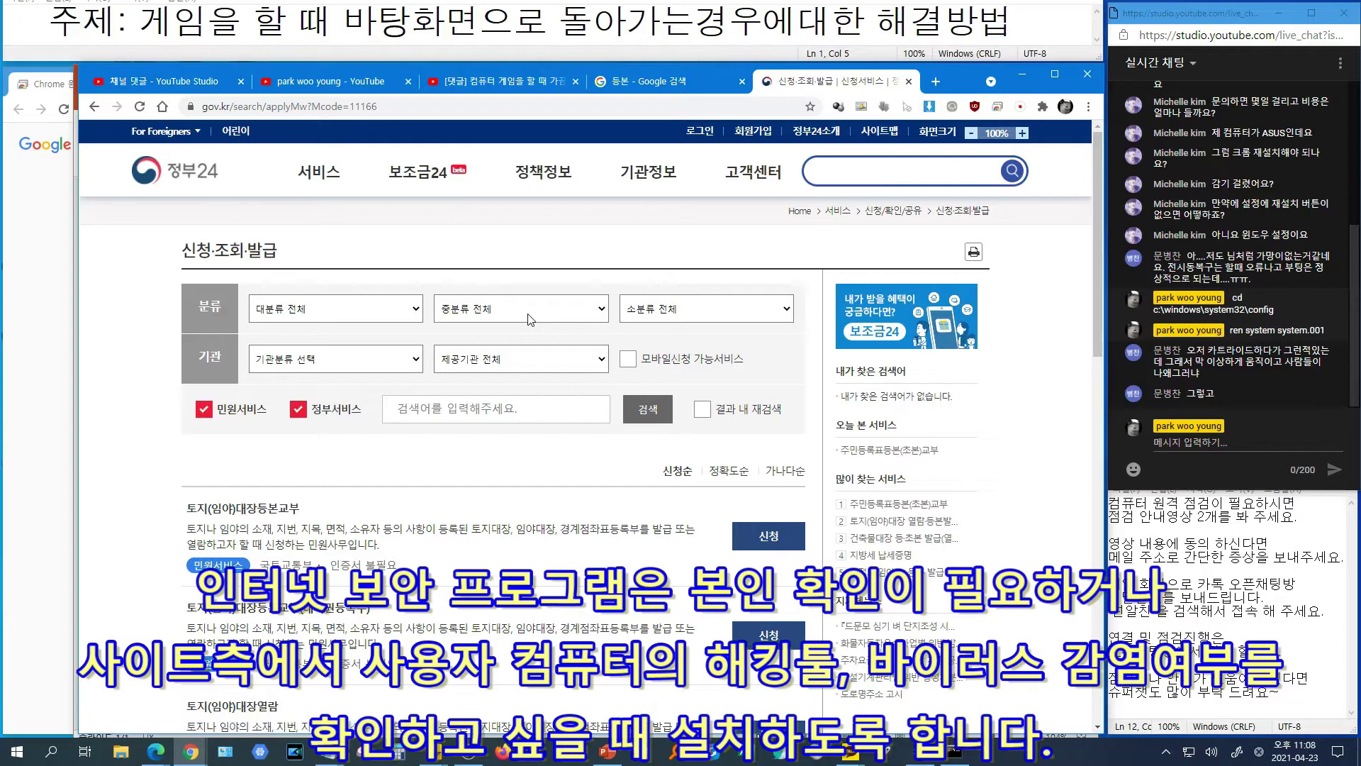
{"action": "scroll", "coordinate": [523, 522], "scroll_direction": "down", "scroll_amount": 4}
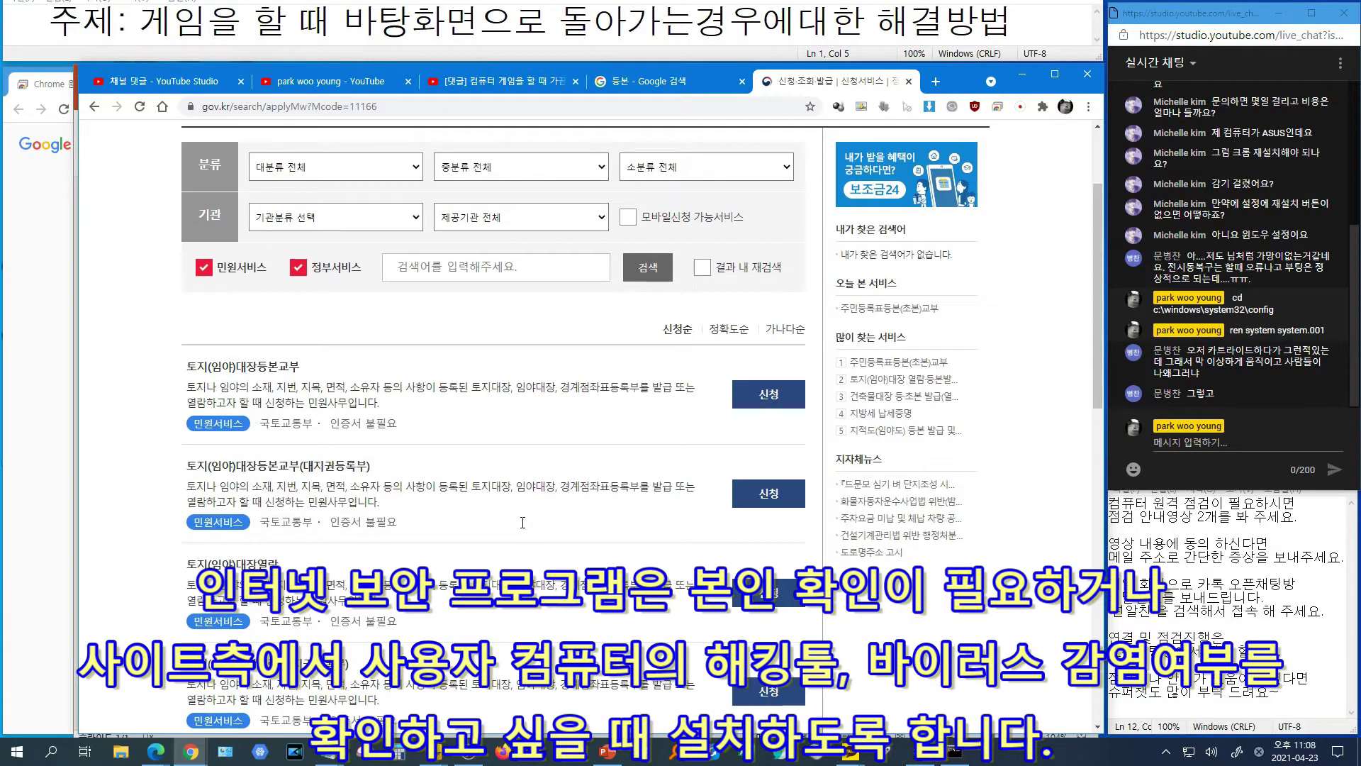
{"action": "scroll", "coordinate": [523, 528], "scroll_direction": "down", "scroll_amount": 2}
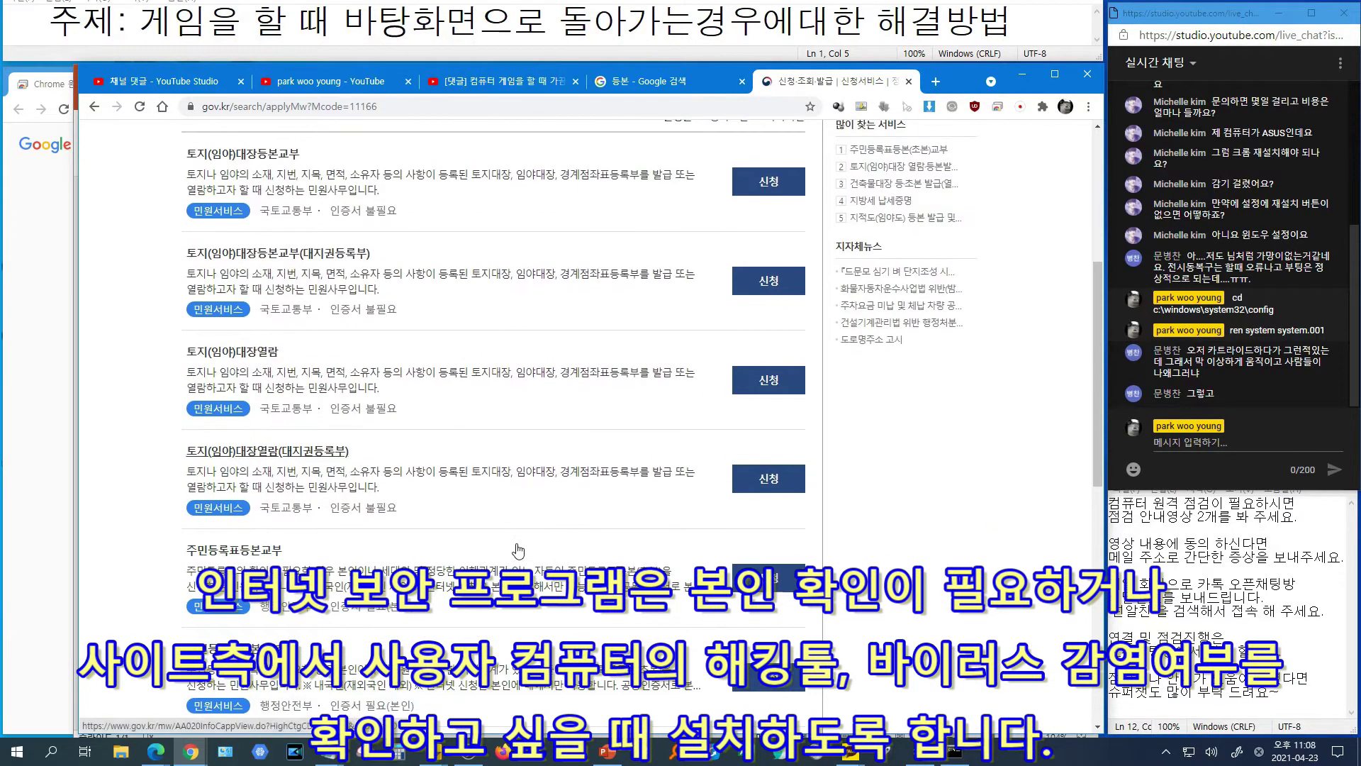
{"action": "left_click", "coordinate": [769, 584]}
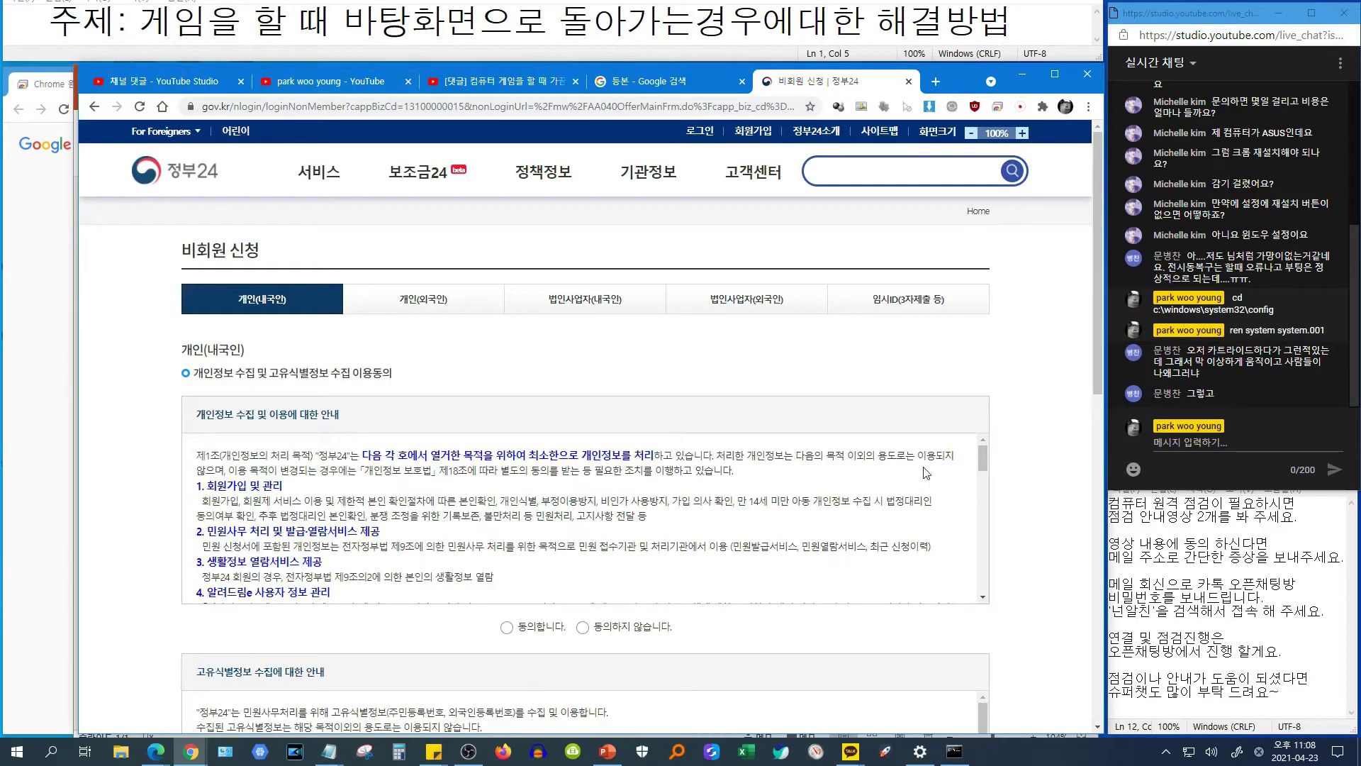
Agree to both information-collection notices, review the non-member application form, and abandon it by closing the 정부24 page
{"action": "scroll", "coordinate": [550, 371], "scroll_direction": "down", "scroll_amount": 2}
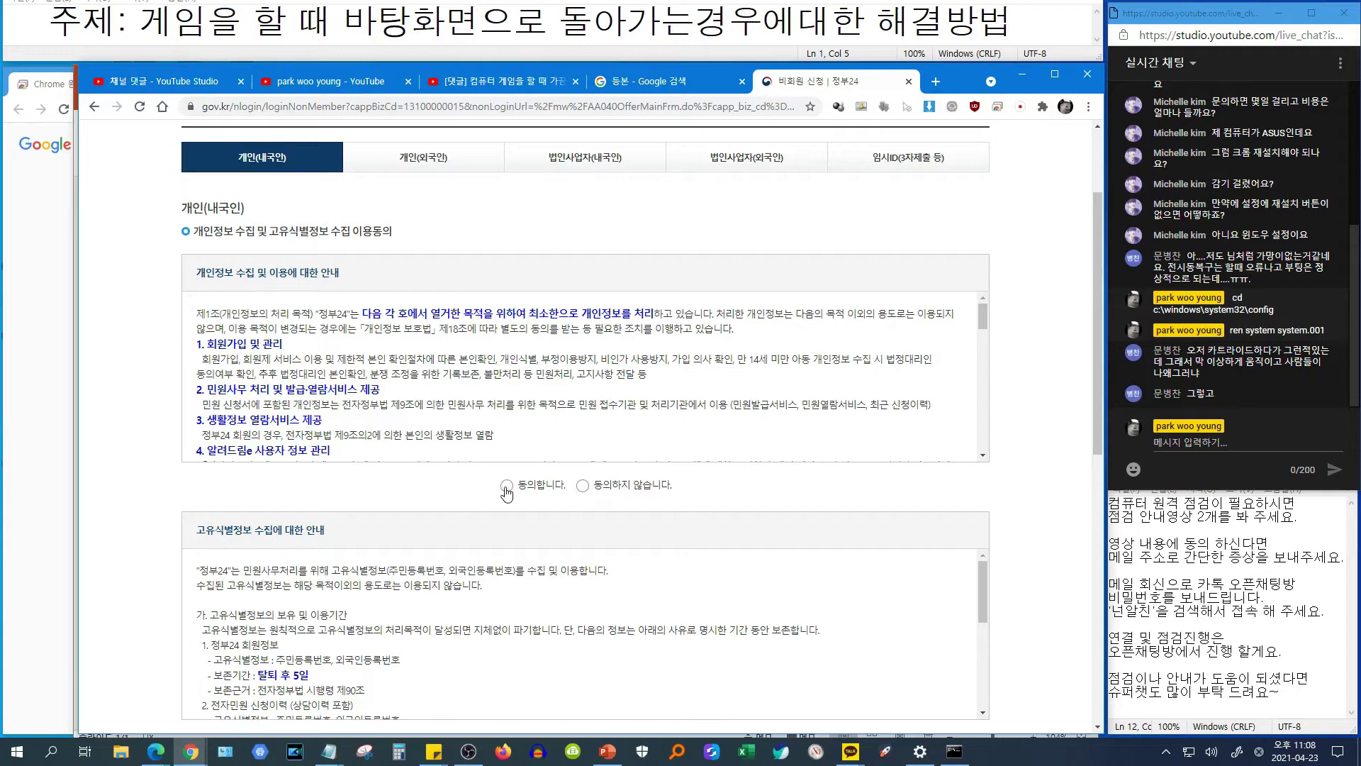
{"action": "left_click", "coordinate": [506, 485]}
{"action": "scroll", "coordinate": [409, 496], "scroll_direction": "down", "scroll_amount": 1}
{"action": "scroll", "coordinate": [409, 497], "scroll_direction": "down", "scroll_amount": 3}
{"action": "left_click", "coordinate": [507, 468]}
{"action": "scroll", "coordinate": [707, 552], "scroll_direction": "down", "scroll_amount": 4}
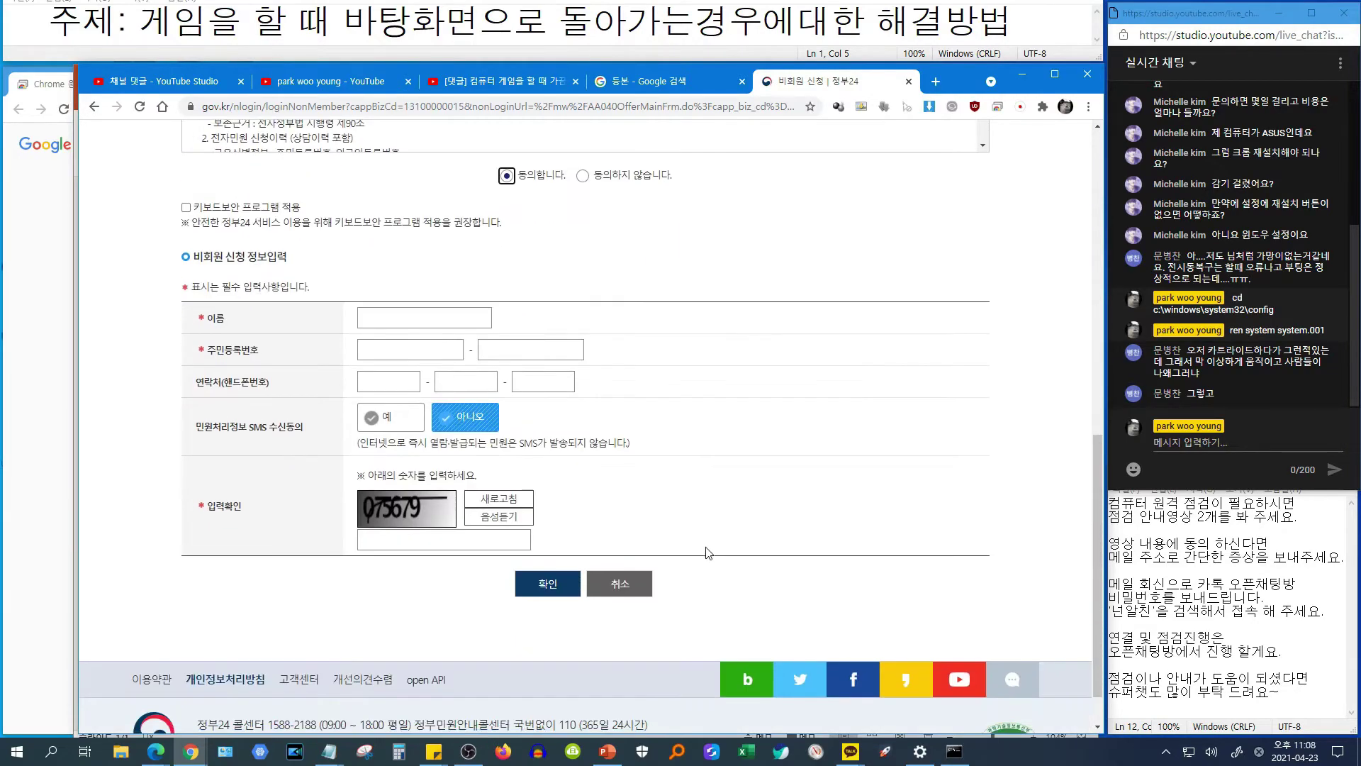
{"action": "scroll", "coordinate": [717, 534], "scroll_direction": "up", "scroll_amount": 10}
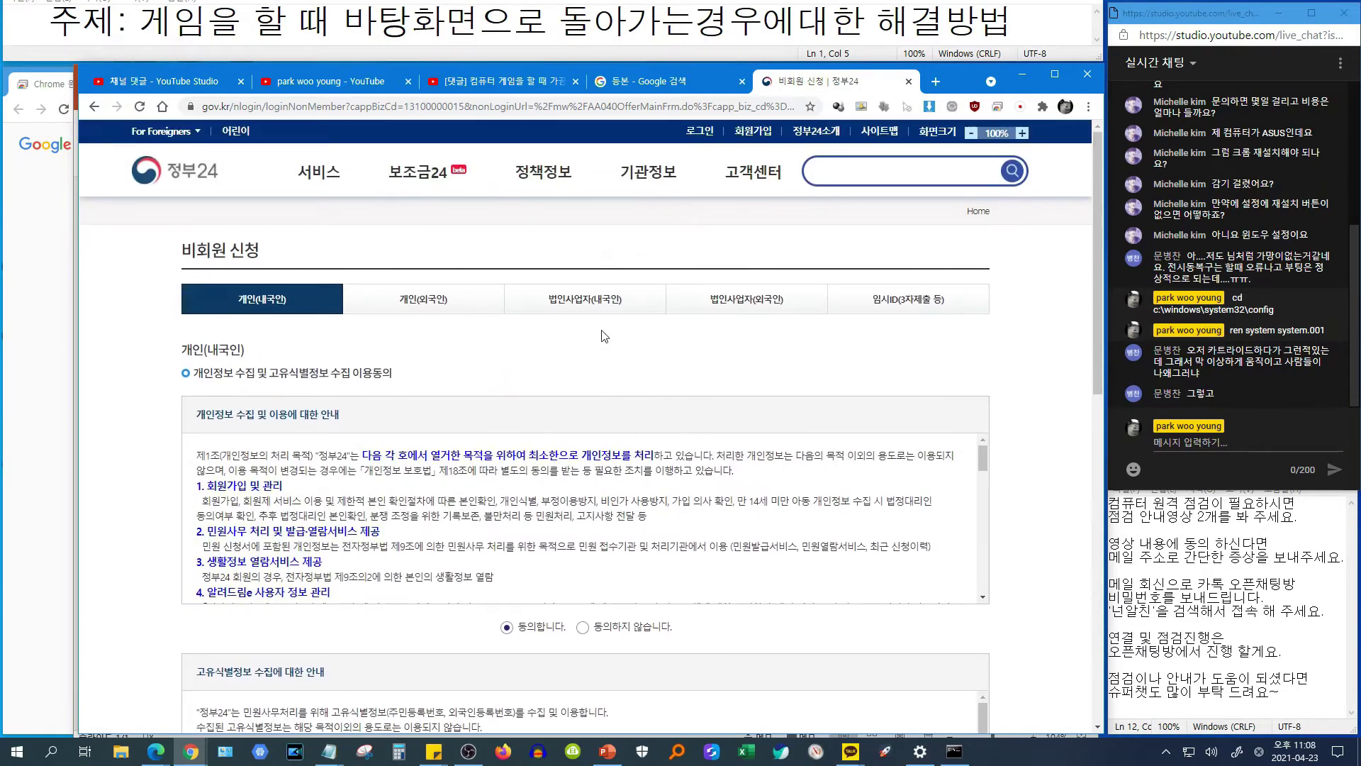
{"action": "key", "text": "alt+Left"}
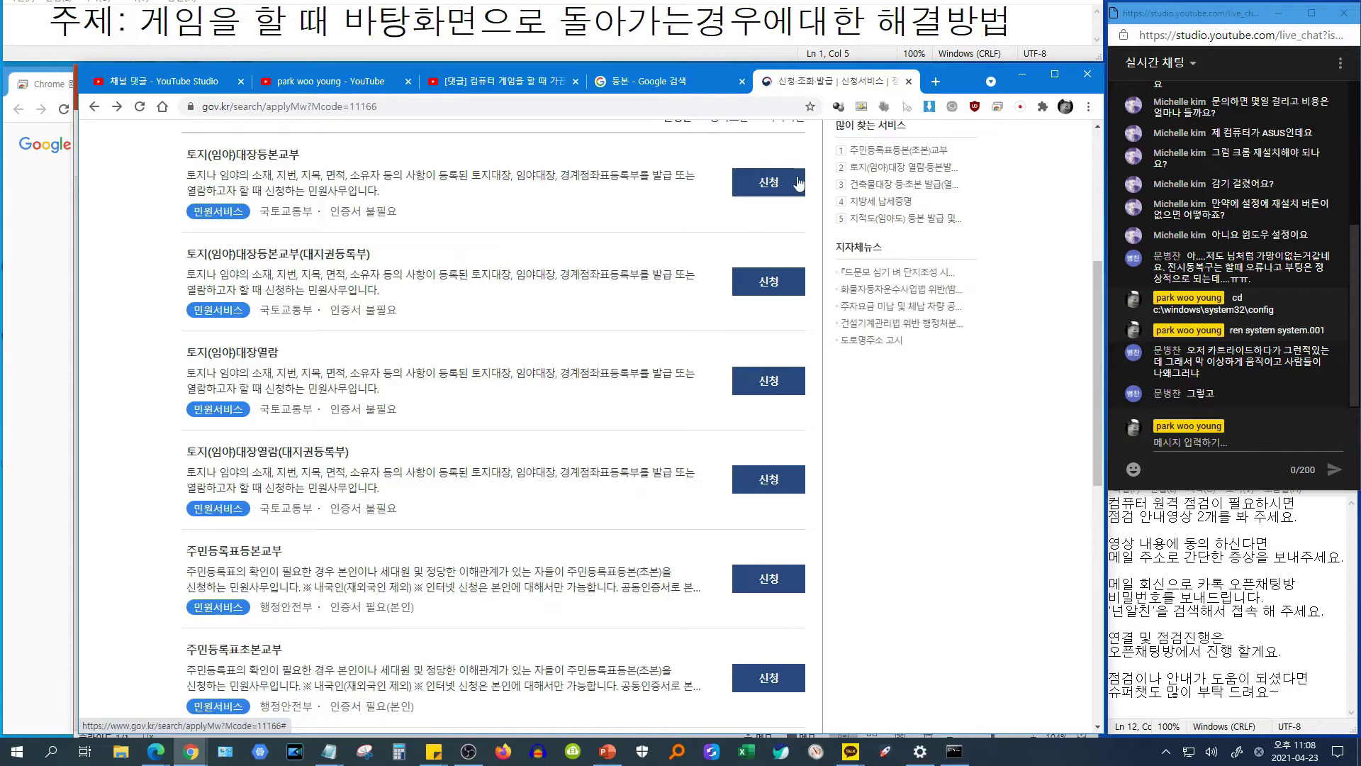
{"action": "left_click", "coordinate": [908, 81]}
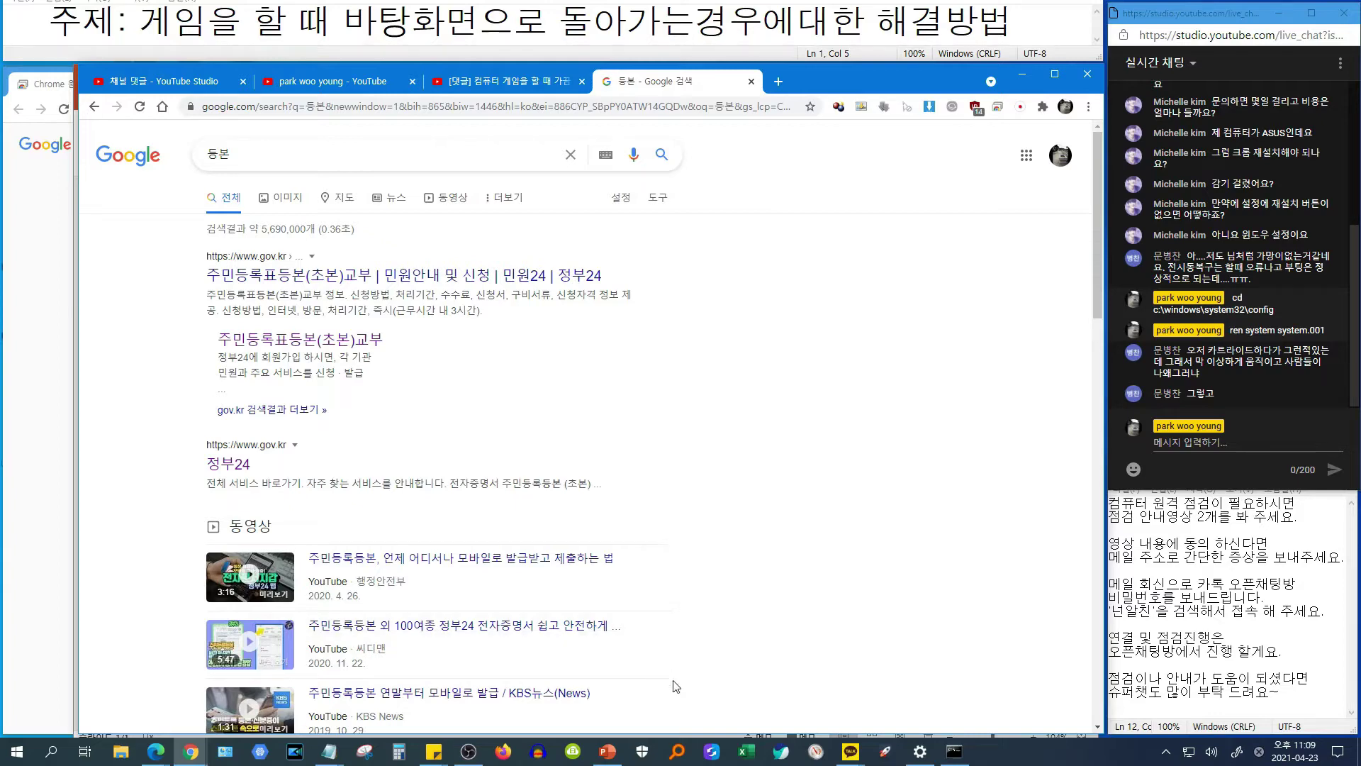
Search Google for 구라제거기 and open the TEUS.me post on the 5.04 업데이트
{"action": "scroll", "coordinate": [768, 522], "scroll_direction": "down", "scroll_amount": 8}
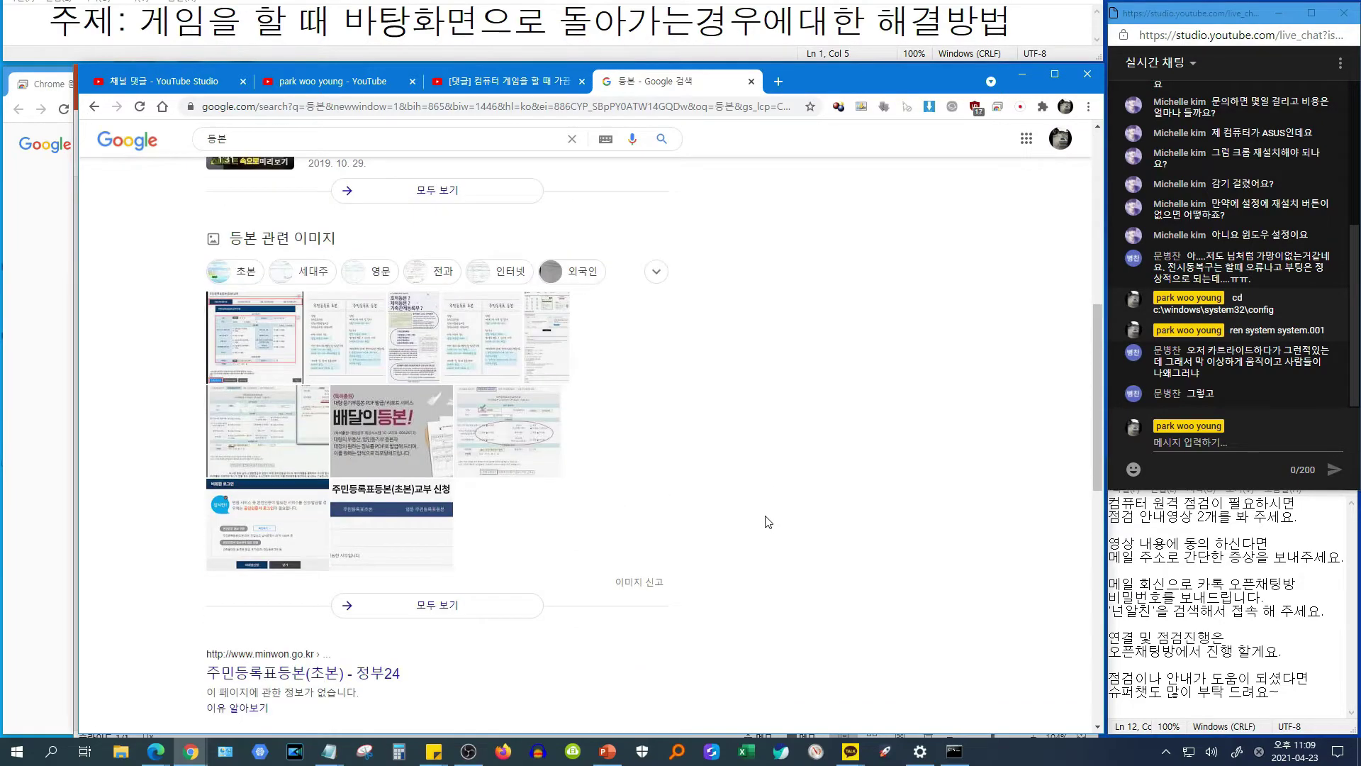
{"action": "scroll", "coordinate": [768, 522], "scroll_direction": "down", "scroll_amount": 7}
{"action": "scroll", "coordinate": [768, 522], "scroll_direction": "up", "scroll_amount": 15}
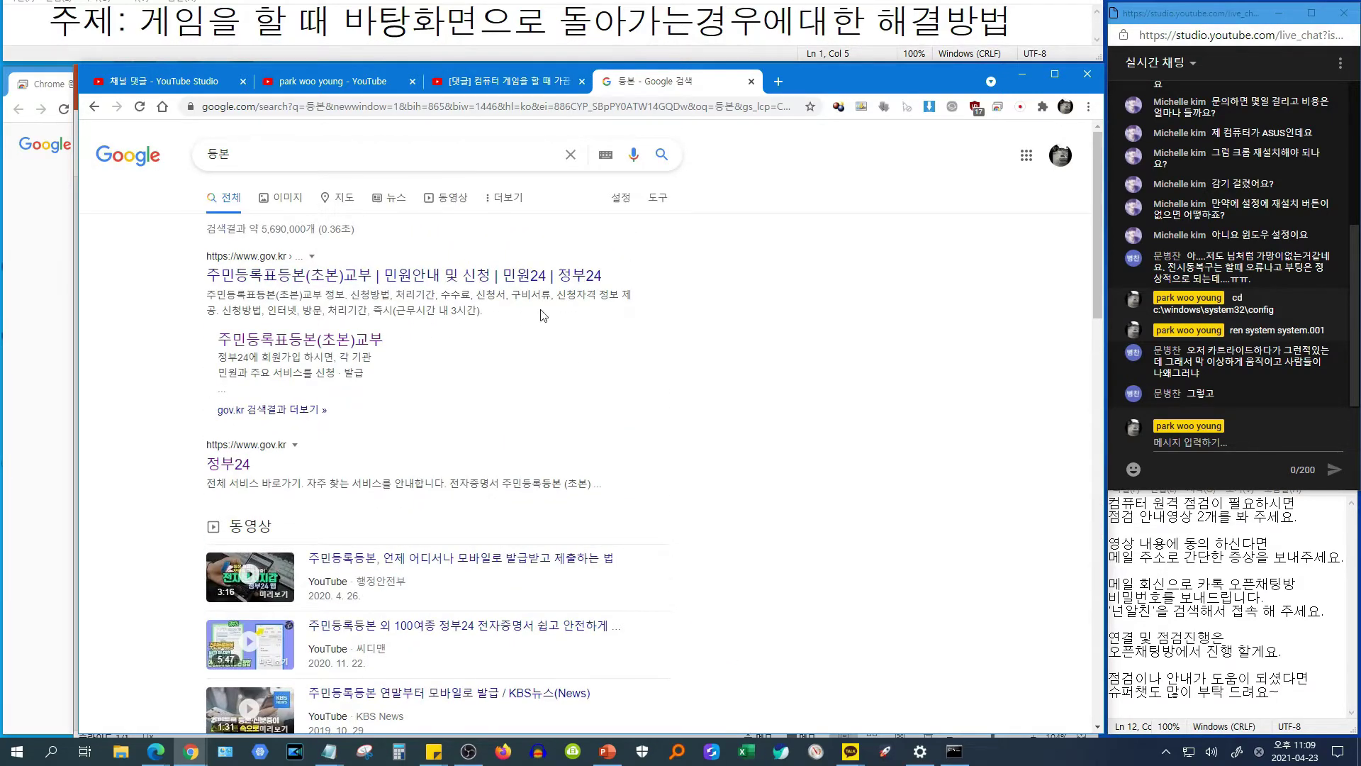
{"action": "left_click_drag", "start_coordinate": [280, 151], "coordinate": [162, 165]}
{"action": "type", "text": "구라제게"}
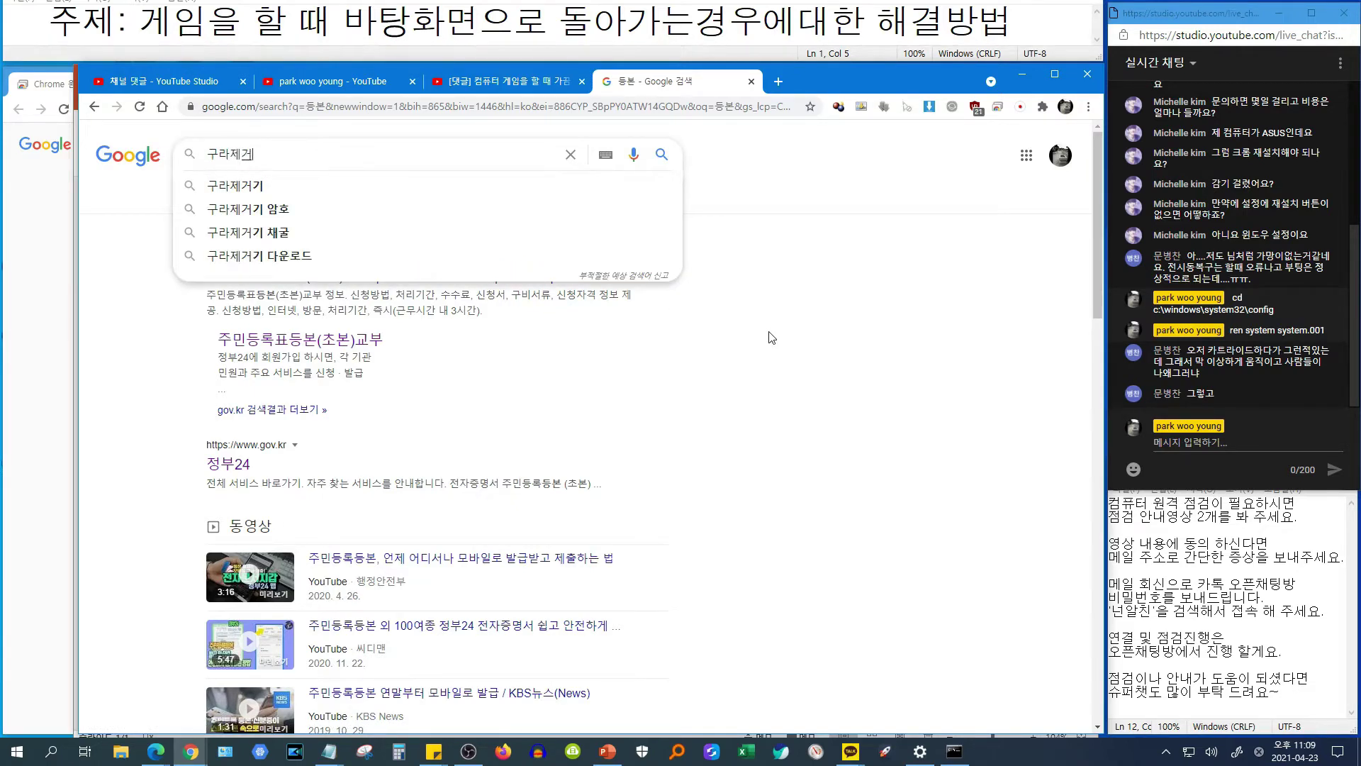
{"action": "type", "text": "기"}
{"action": "key", "text": "Return"}
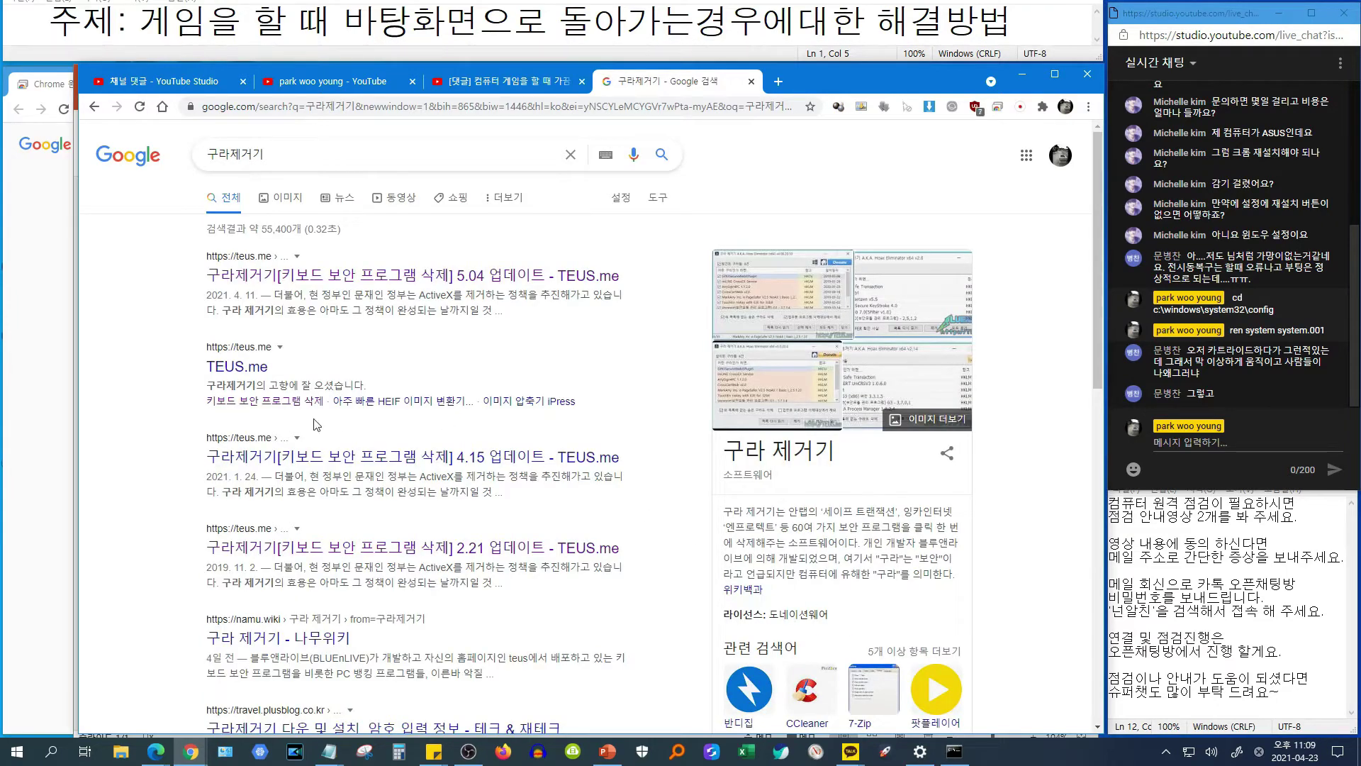
{"action": "left_click", "coordinate": [370, 283]}
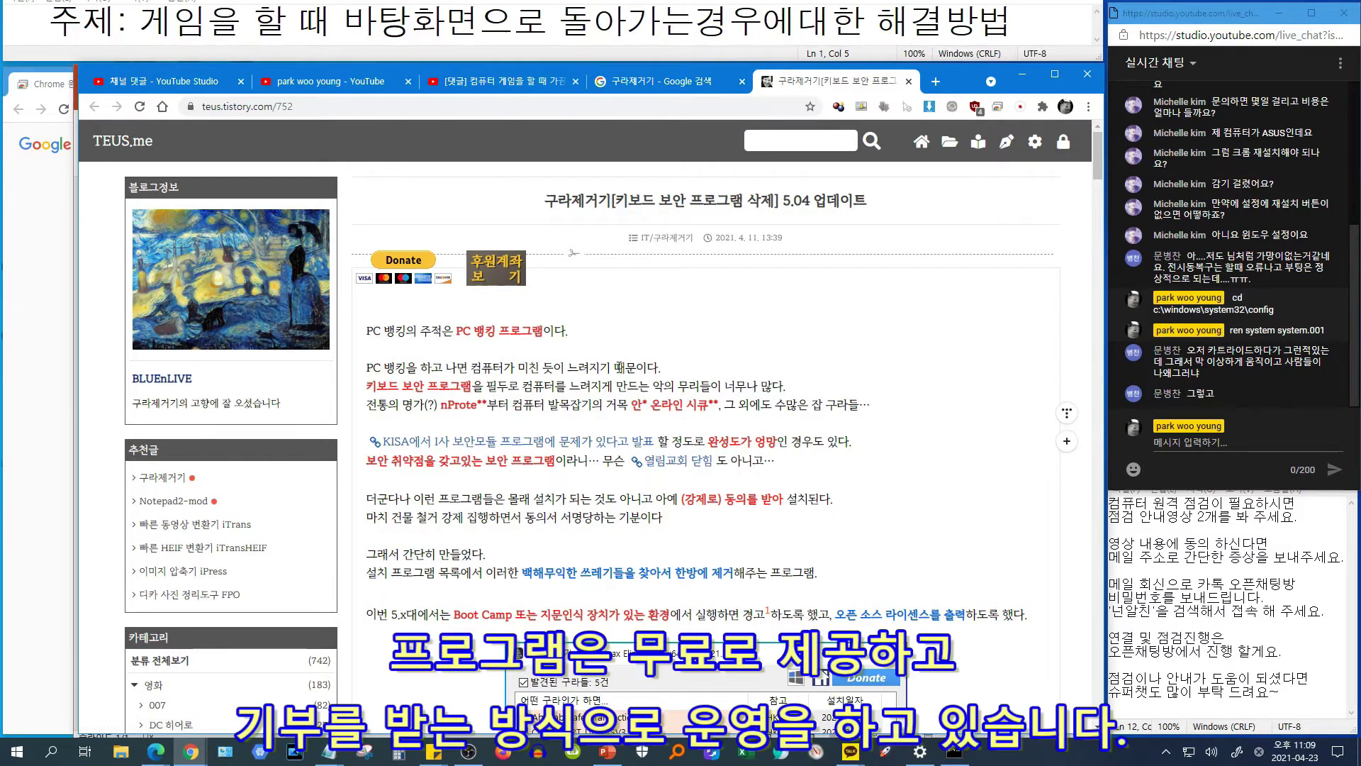
Read the 구라제거기 post's introduction and examine the screenshot of the program's removal list
{"action": "scroll", "coordinate": [534, 346], "scroll_direction": "down", "scroll_amount": 12}
{"action": "scroll", "coordinate": [499, 323], "scroll_direction": "up", "scroll_amount": 12}
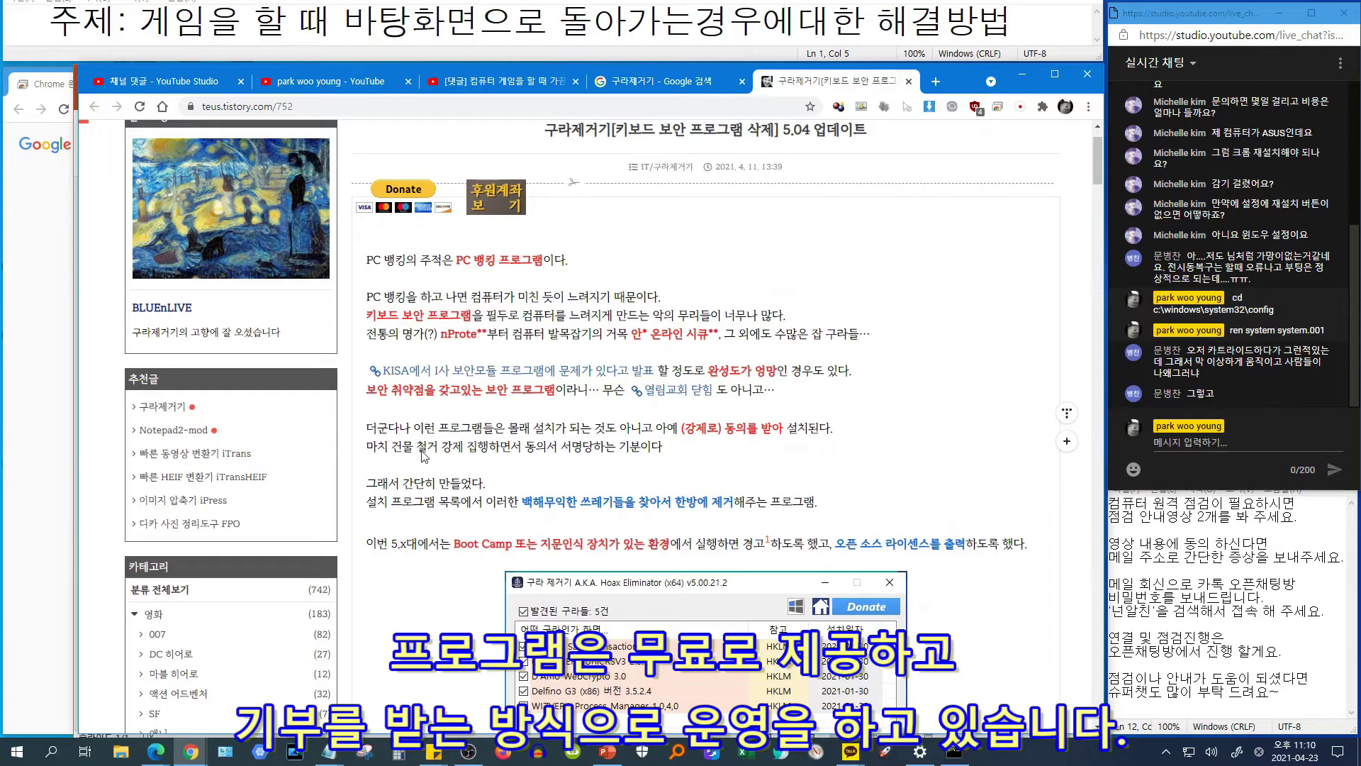
{"action": "scroll", "coordinate": [413, 416], "scroll_direction": "down", "scroll_amount": 3}
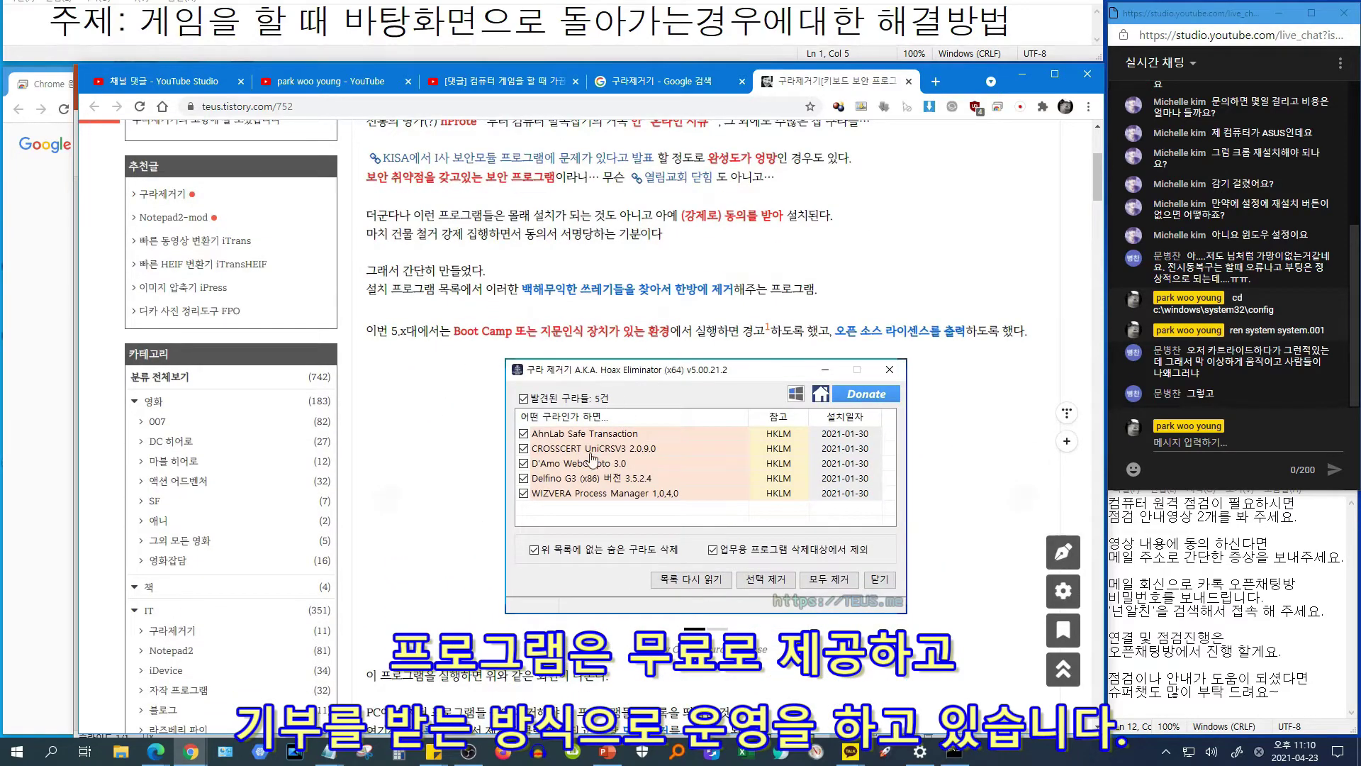
{"action": "scroll", "coordinate": [726, 543], "scroll_direction": "up", "scroll_amount": 3}
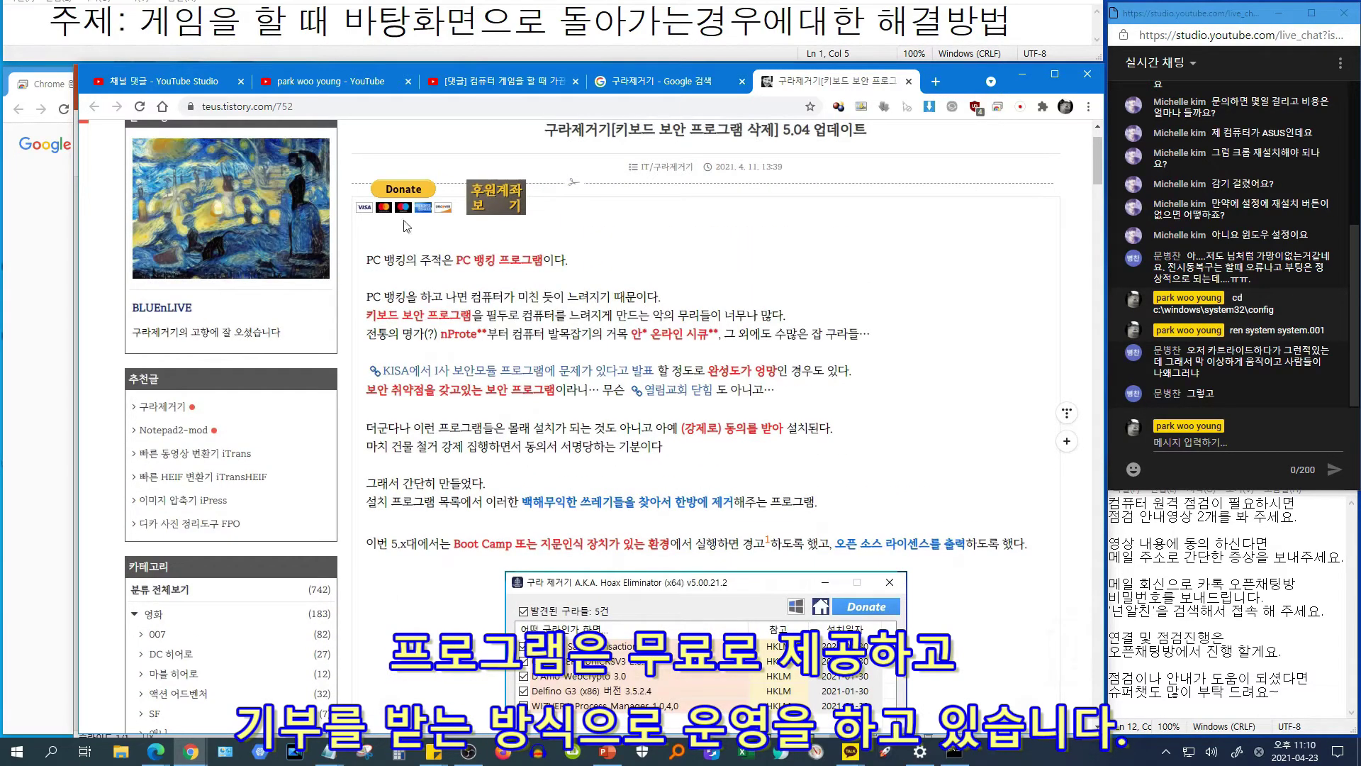
{"action": "mouse_move", "coordinate": [502, 192]}
{"action": "scroll", "coordinate": [662, 355], "scroll_direction": "down", "scroll_amount": 10}
{"action": "scroll", "coordinate": [659, 355], "scroll_direction": "down", "scroll_amount": 1}
{"action": "scroll", "coordinate": [532, 269], "scroll_direction": "up", "scroll_amount": 4}
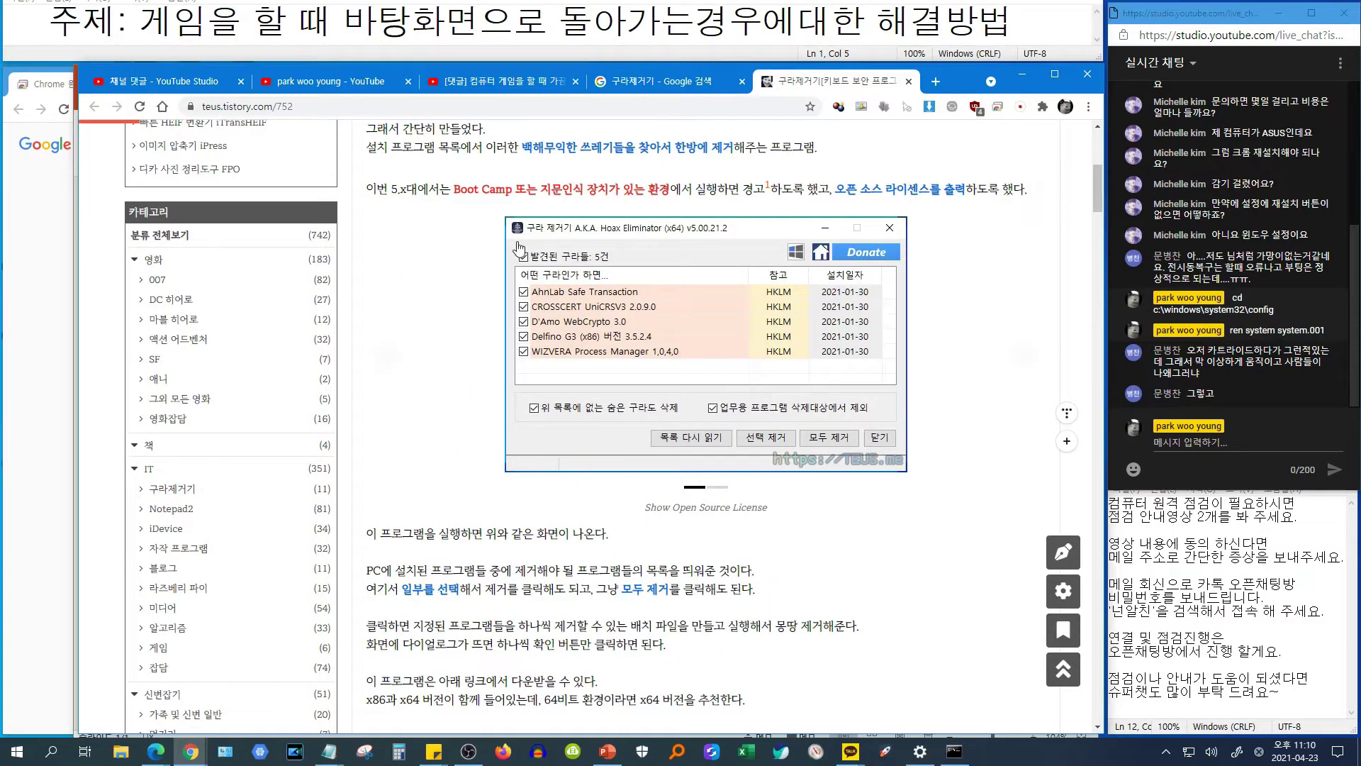
Review the post's usage notes, HoaxEliminator5.04.zip download section and the v5.00 history of 제거 대상 프로그램, returning to the program screenshot
{"action": "scroll", "coordinate": [649, 317], "scroll_direction": "down", "scroll_amount": 3}
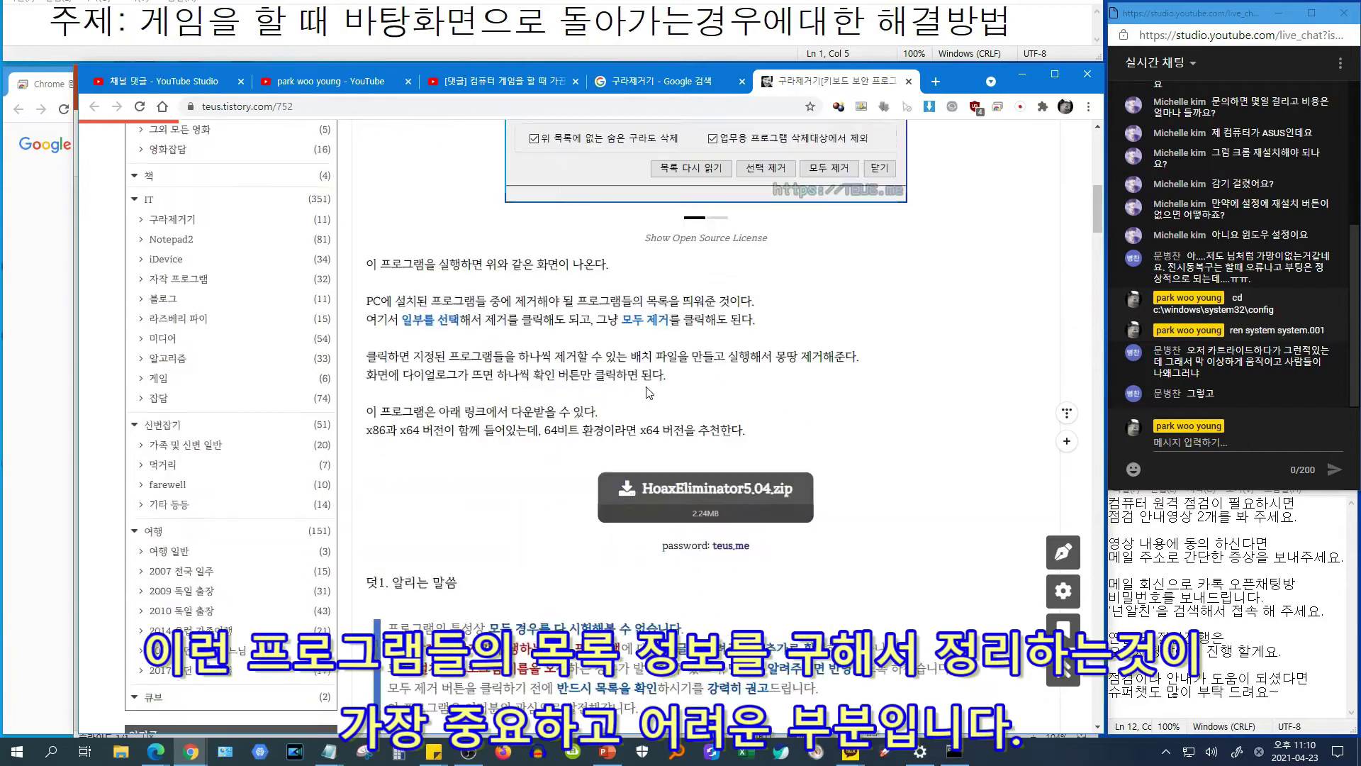
{"action": "scroll", "coordinate": [558, 274], "scroll_direction": "up", "scroll_amount": 2}
{"action": "scroll", "coordinate": [558, 274], "scroll_direction": "down", "scroll_amount": 2}
{"action": "scroll", "coordinate": [555, 289], "scroll_direction": "down", "scroll_amount": 15}
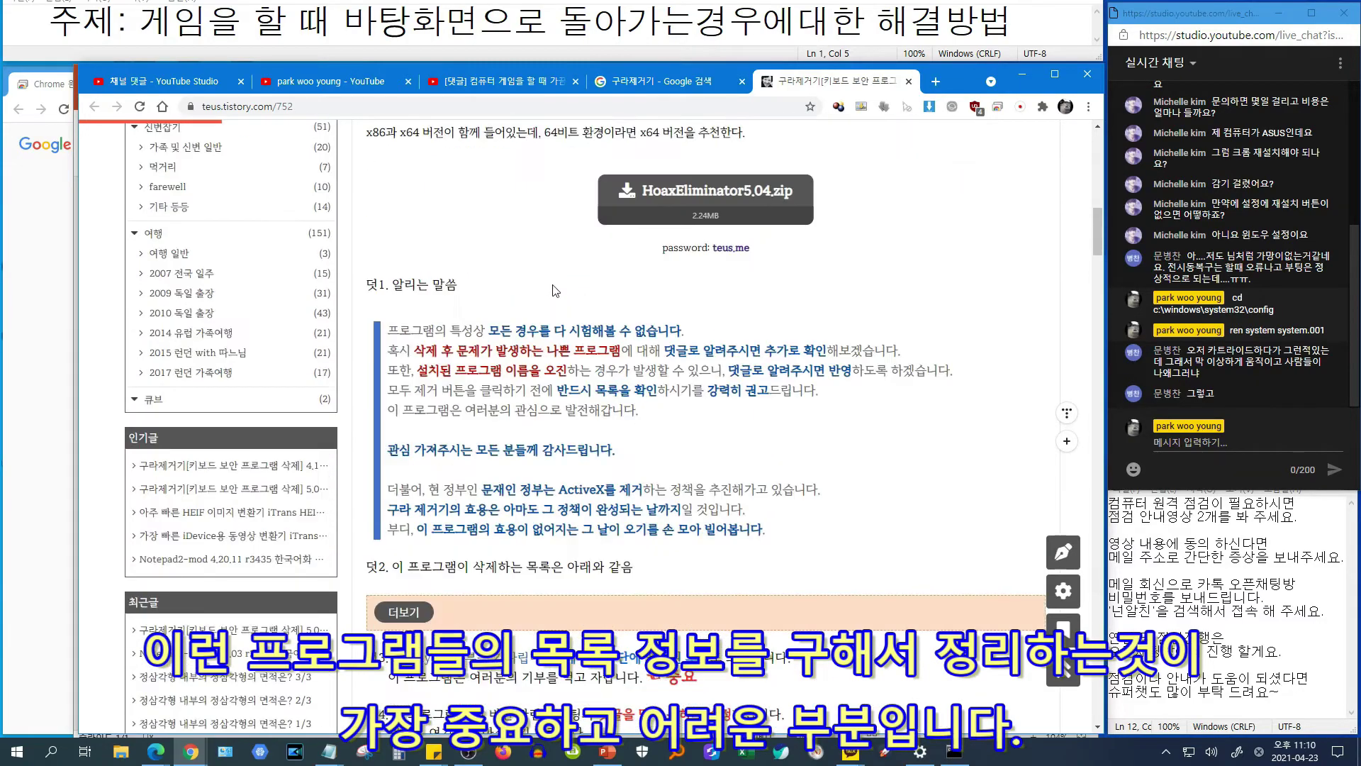
{"action": "scroll", "coordinate": [528, 355], "scroll_direction": "down", "scroll_amount": 4}
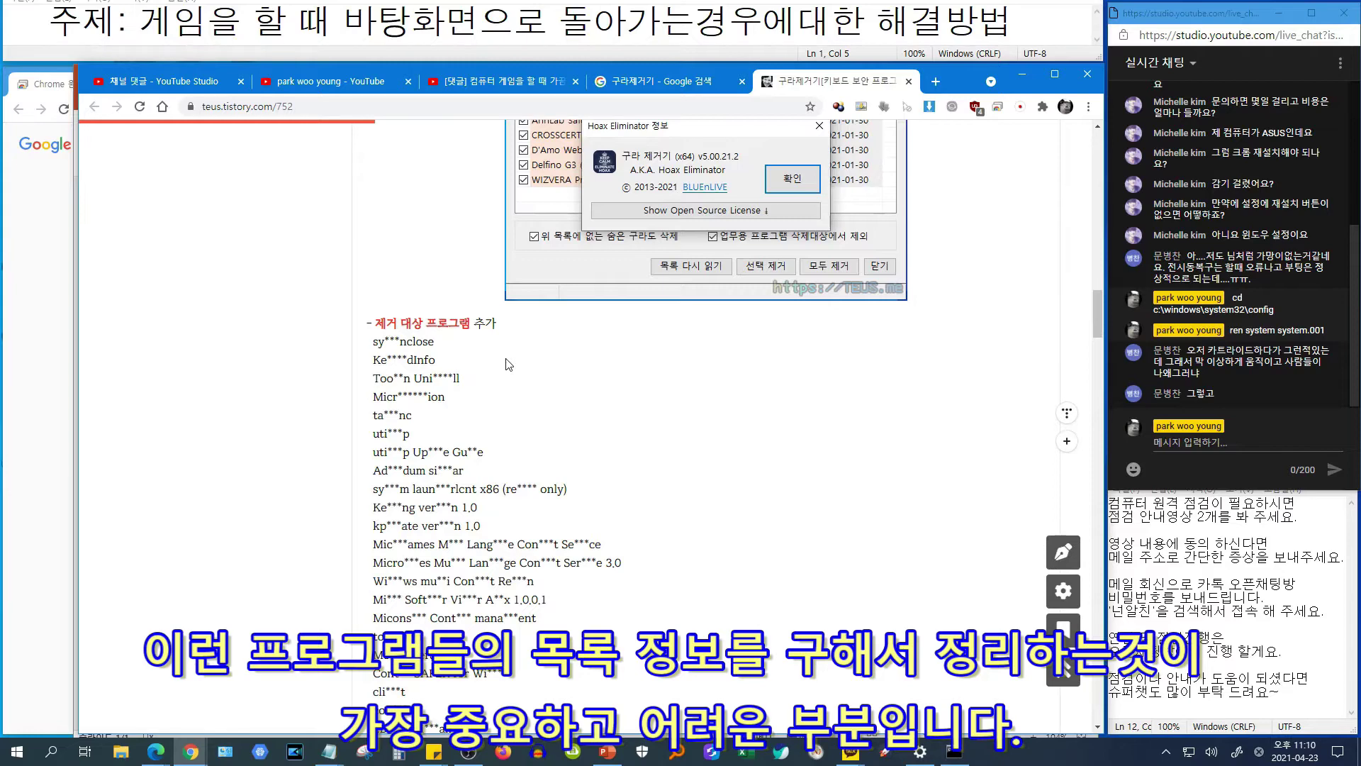
{"action": "scroll", "coordinate": [508, 364], "scroll_direction": "down", "scroll_amount": 5}
{"action": "scroll", "coordinate": [702, 374], "scroll_direction": "up", "scroll_amount": 8}
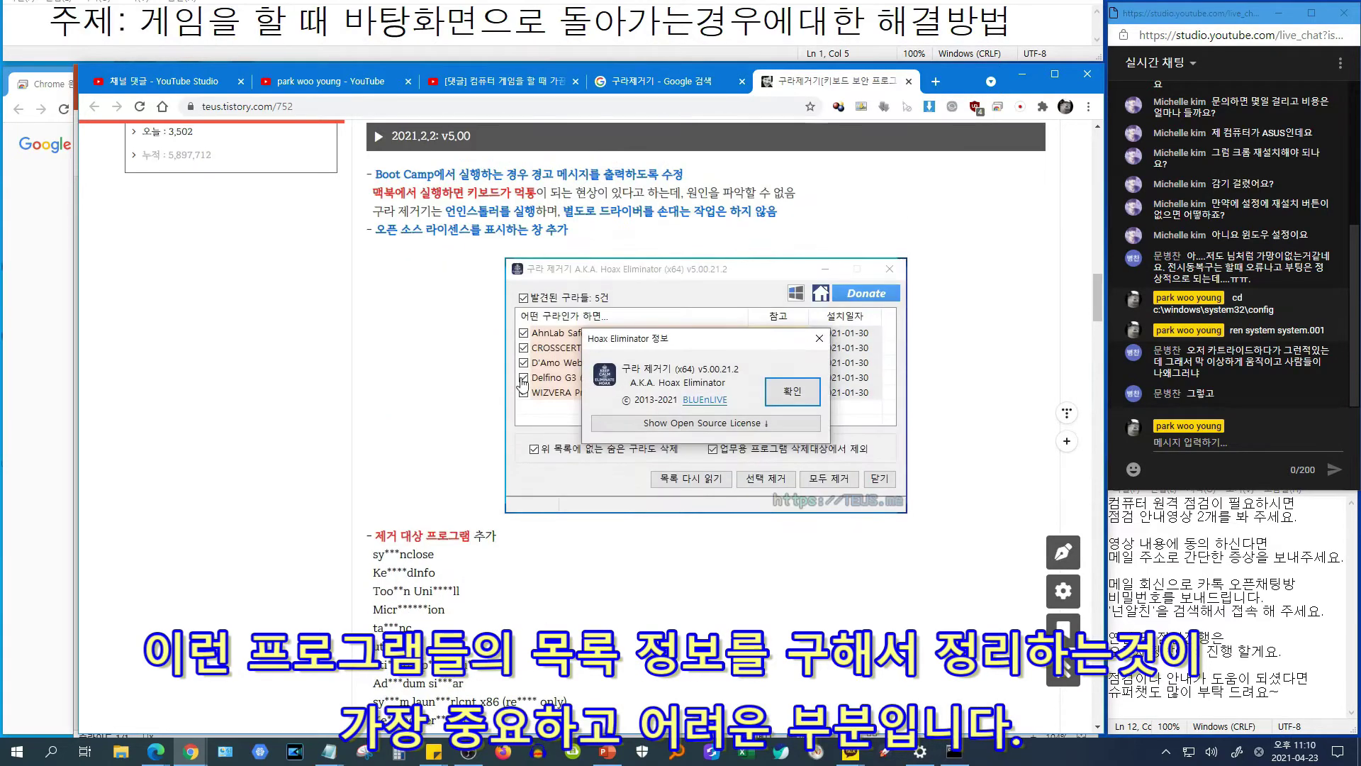
{"action": "scroll", "coordinate": [685, 446], "scroll_direction": "up", "scroll_amount": 1}
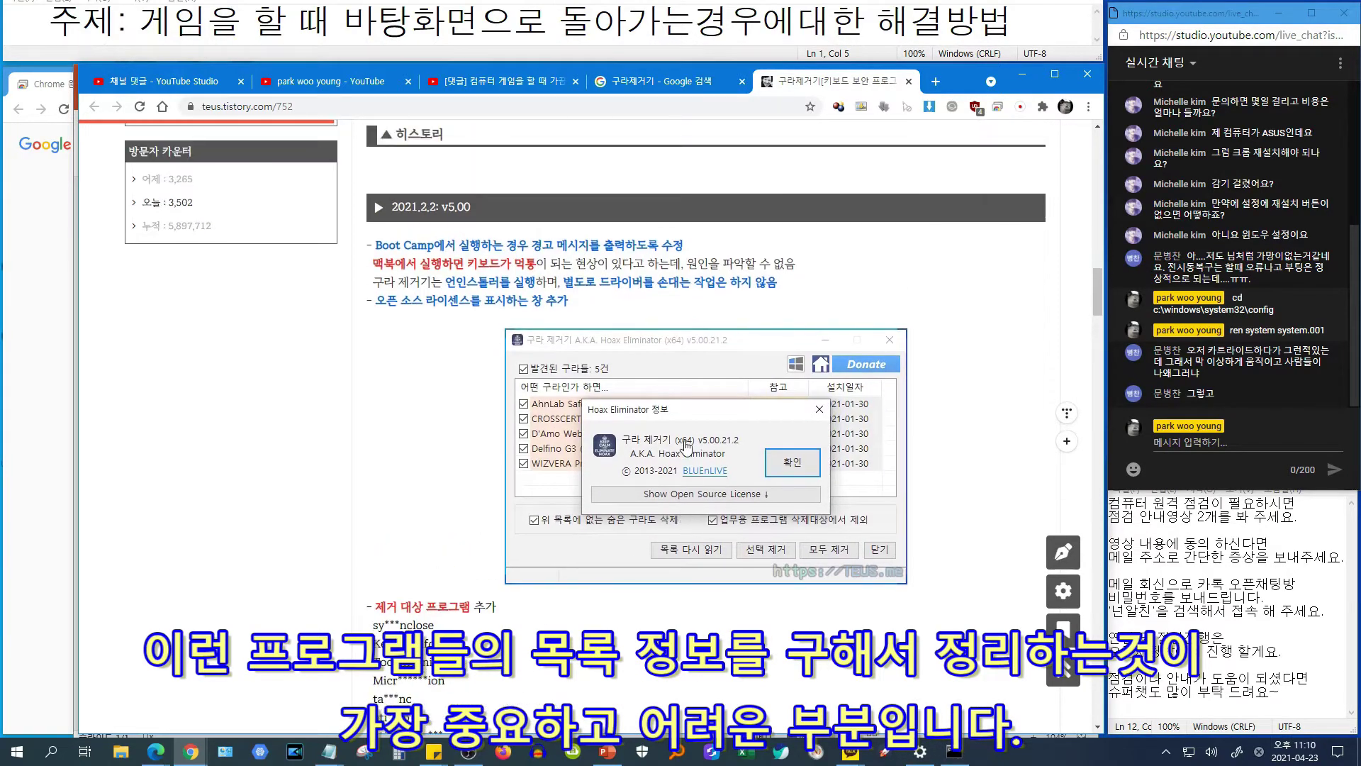
{"action": "scroll", "coordinate": [685, 447], "scroll_direction": "up", "scroll_amount": 20}
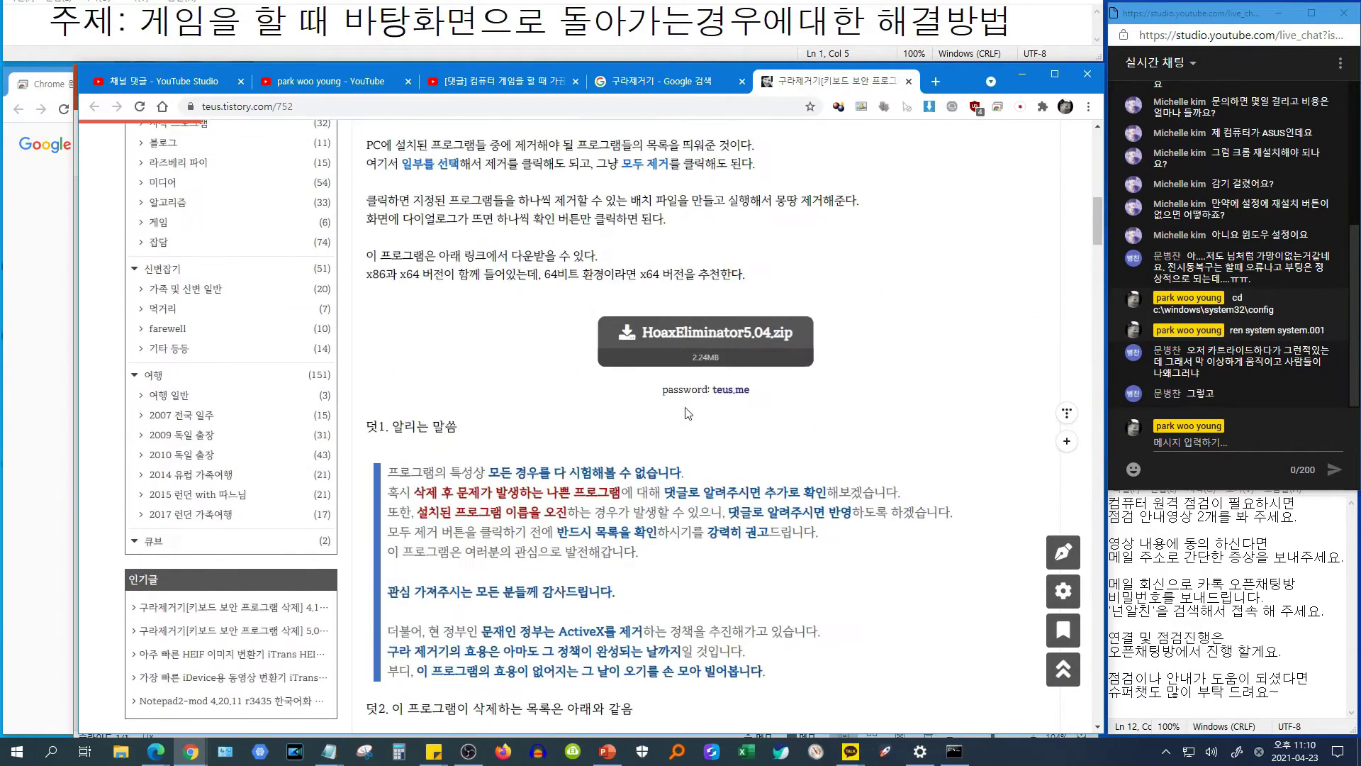
{"action": "scroll", "coordinate": [686, 413], "scroll_direction": "up", "scroll_amount": 2}
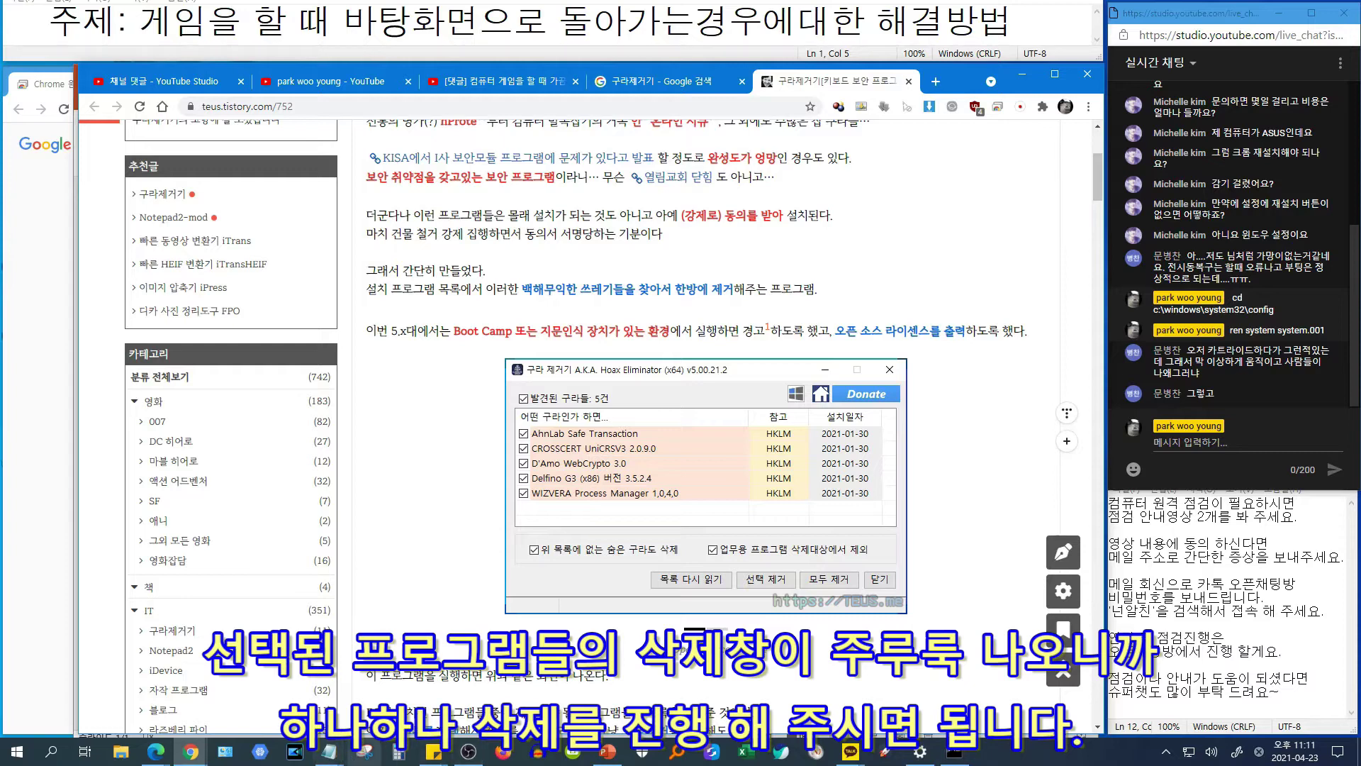
Switch to PowerPoint and select the text of item 2, 인터넷 보안 프로그램 정리 – 구라제거기
{"action": "left_click", "coordinate": [608, 751]}
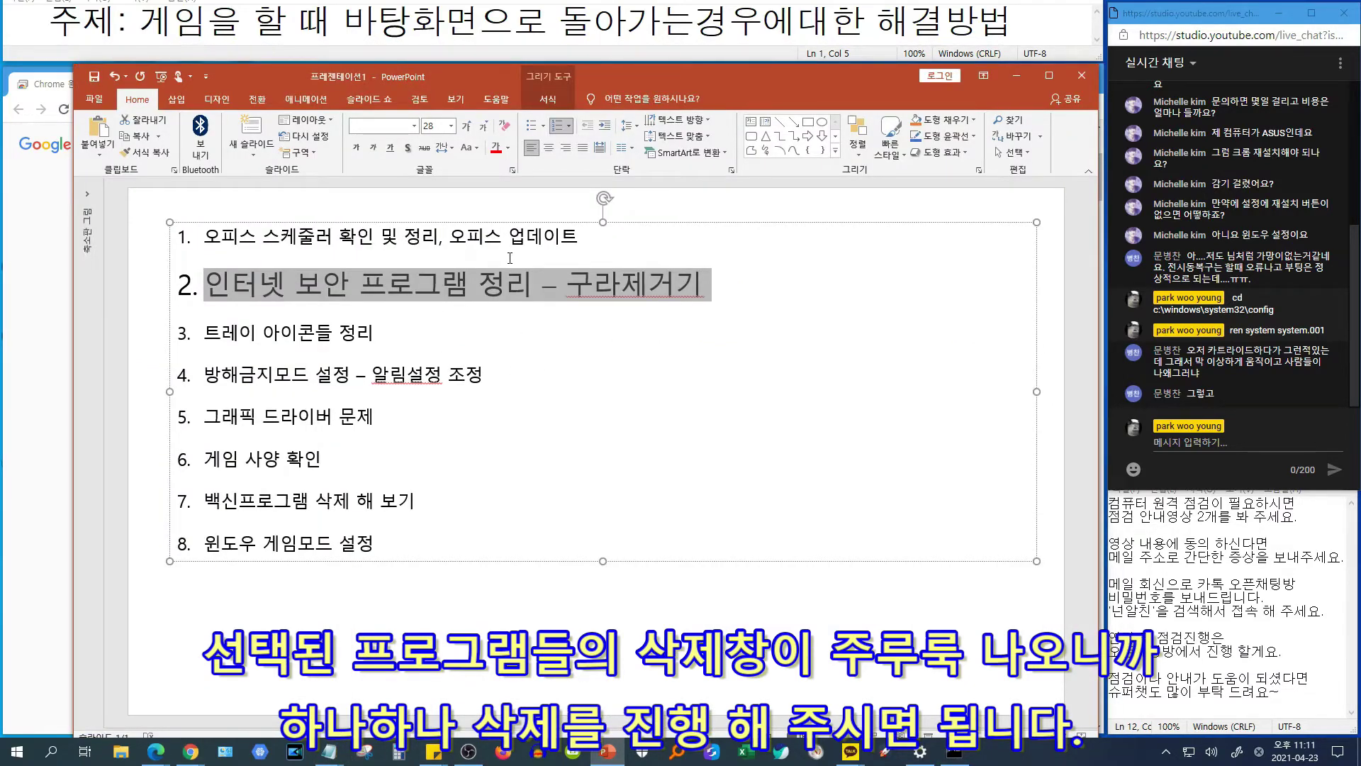
{"action": "left_click", "coordinate": [575, 296]}
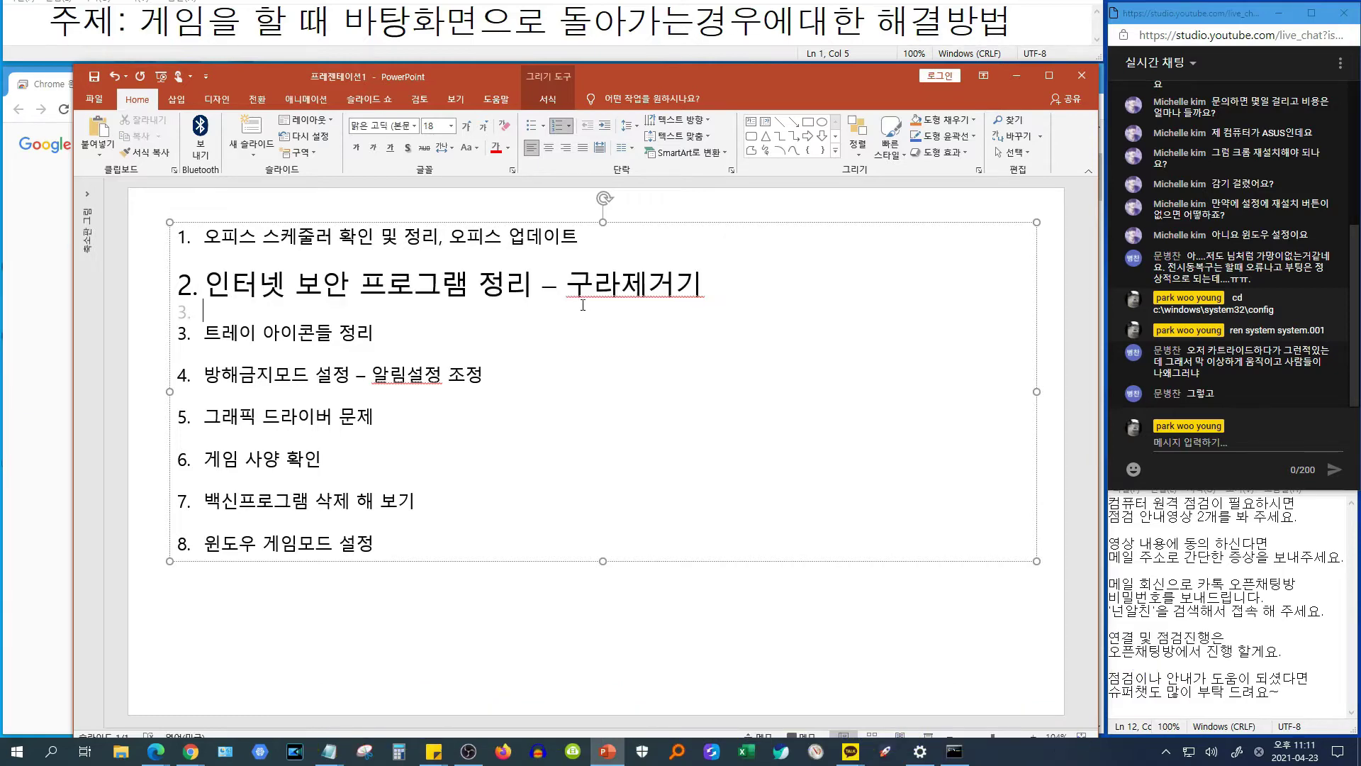
{"action": "left_click_drag", "start_coordinate": [205, 280], "coordinate": [708, 283]}
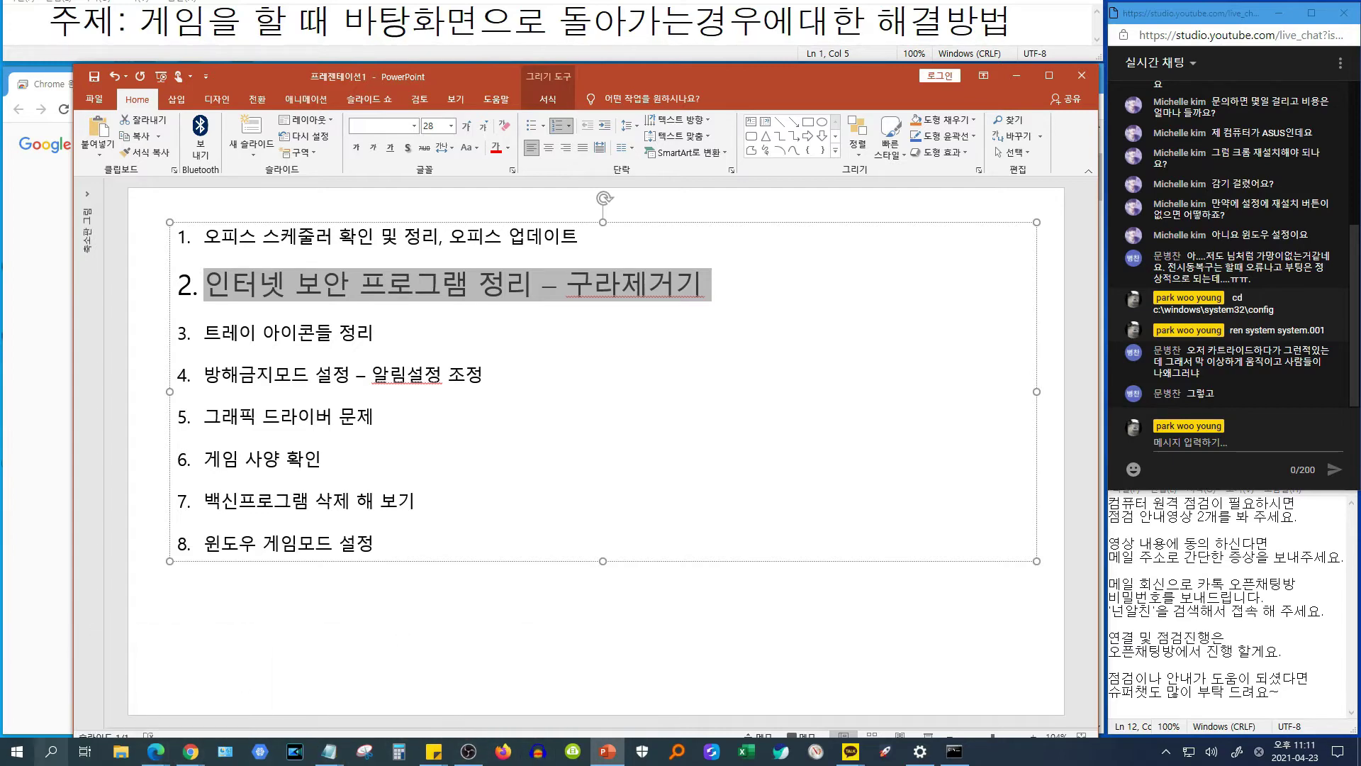
Open the Windows 앱 및 기능 settings, look through the list of installed programs, and close the settings window
{"action": "right_click", "coordinate": [14, 751]}
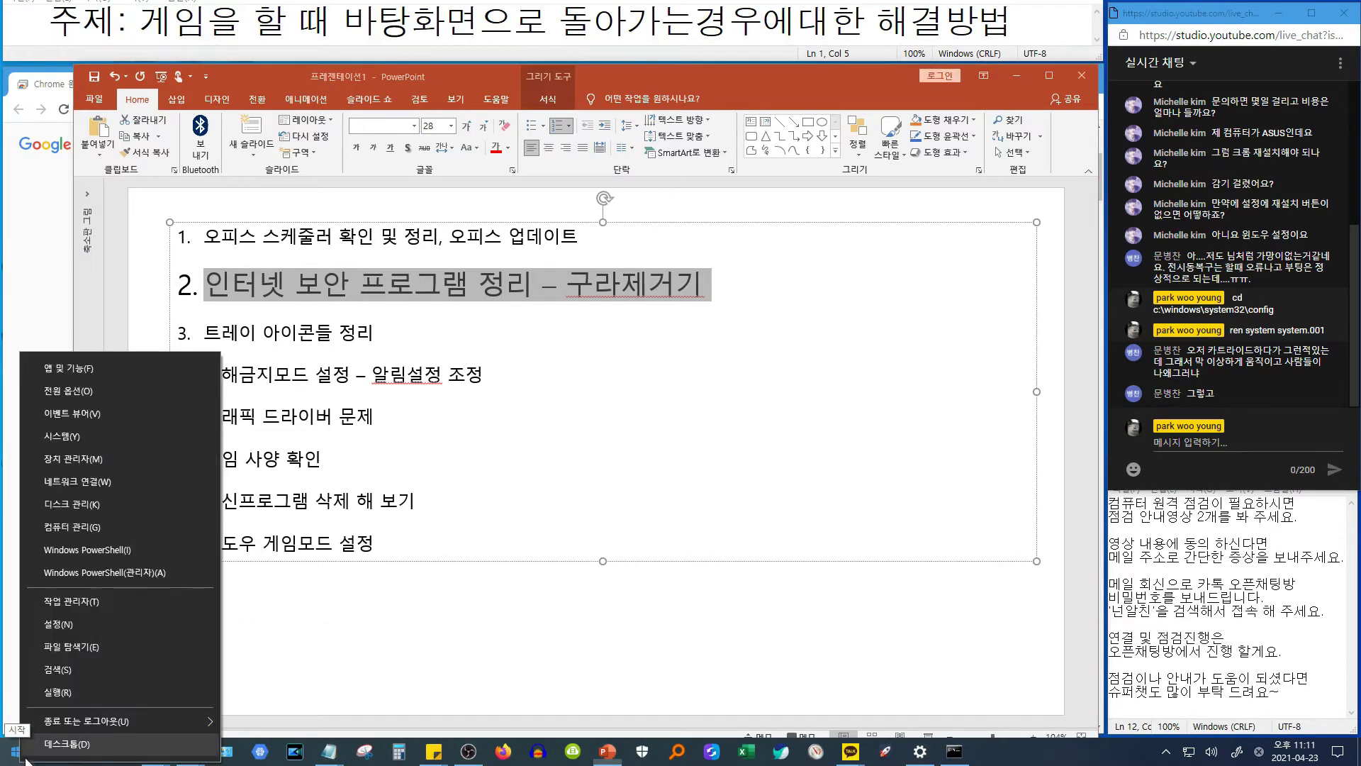
{"action": "left_click", "coordinate": [111, 373]}
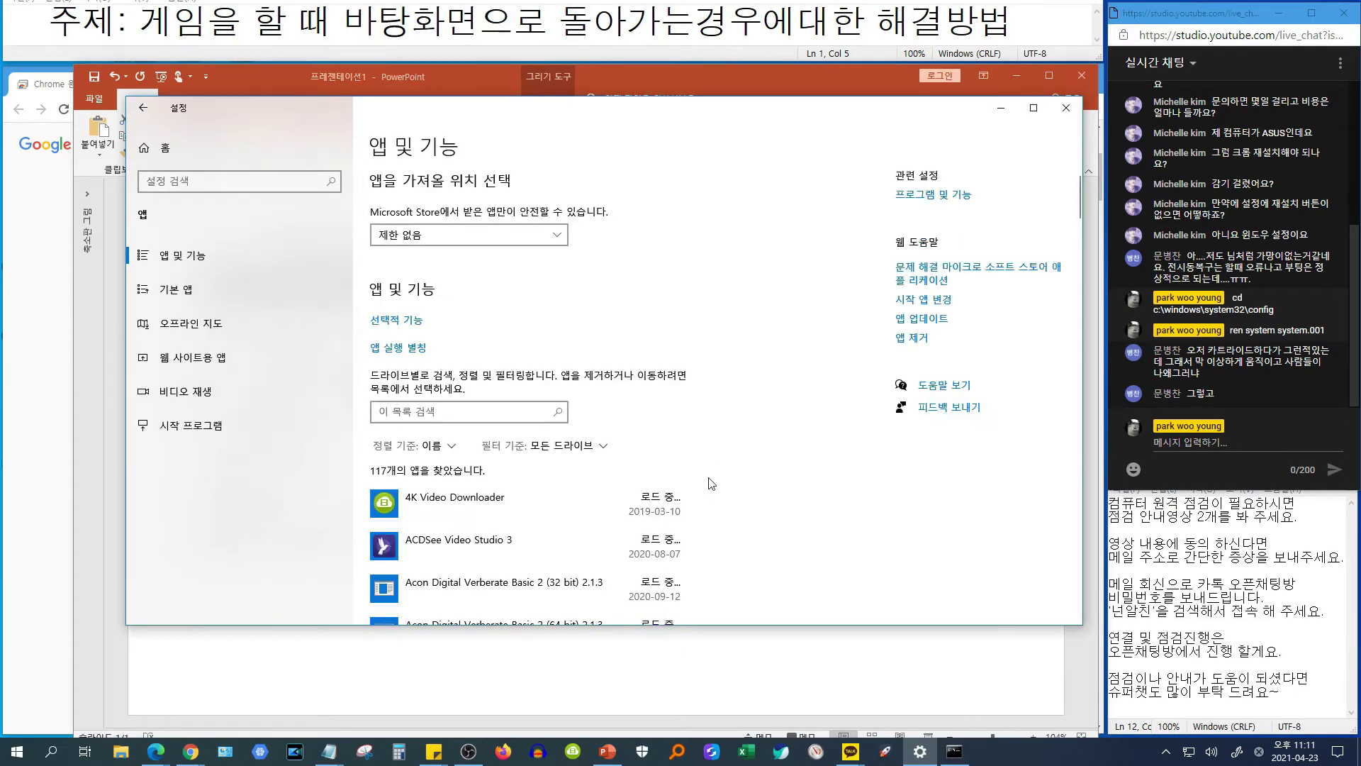
{"action": "scroll", "coordinate": [762, 489], "scroll_direction": "down", "scroll_amount": 8}
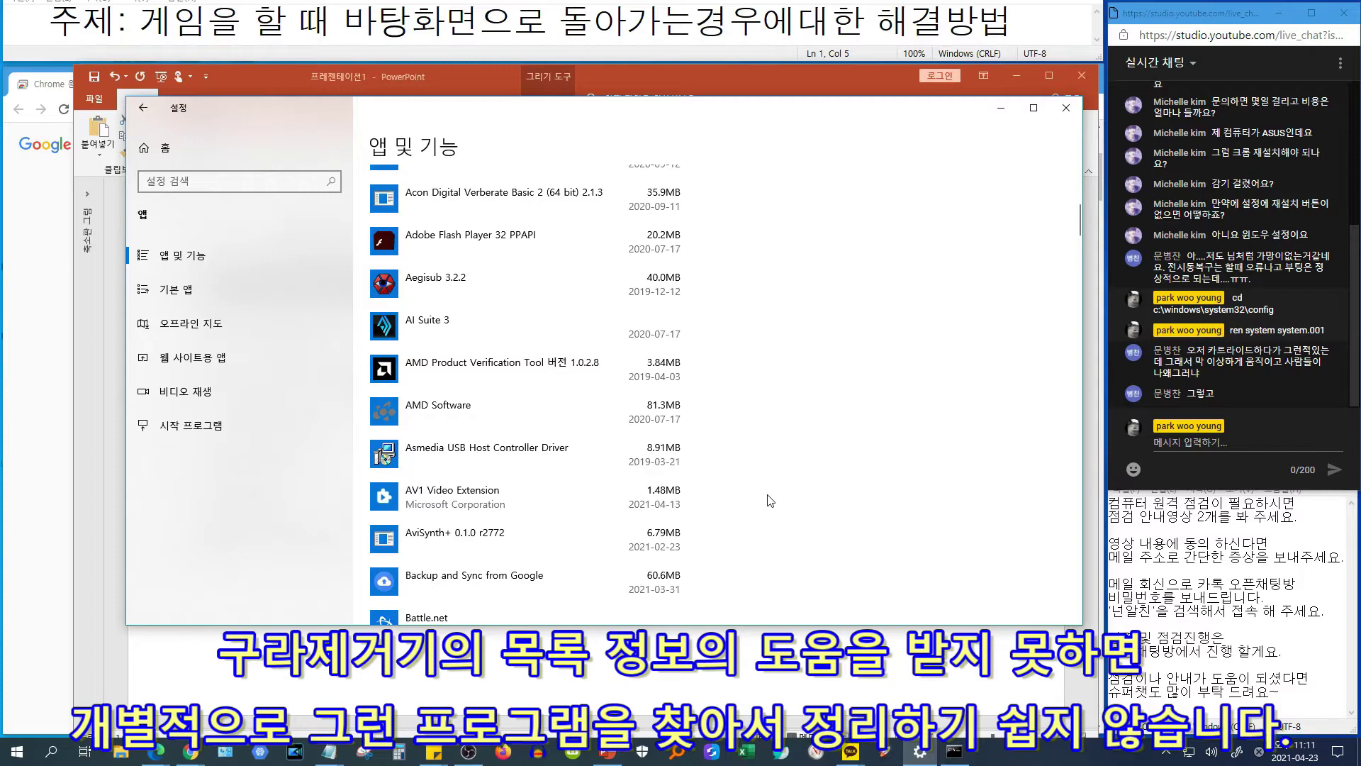
{"action": "scroll", "coordinate": [771, 500], "scroll_direction": "down", "scroll_amount": 5}
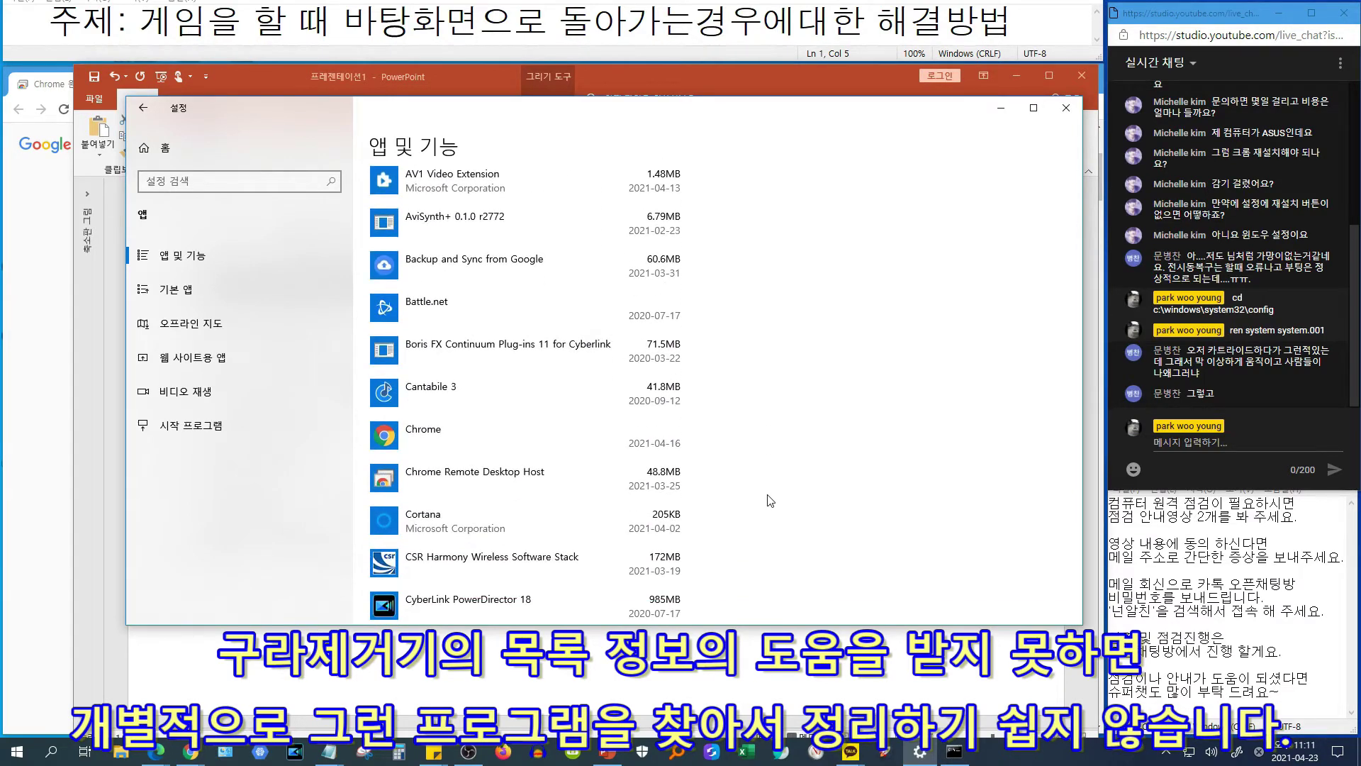
{"action": "scroll", "coordinate": [771, 500], "scroll_direction": "up", "scroll_amount": 8}
{"action": "scroll", "coordinate": [773, 489], "scroll_direction": "down", "scroll_amount": 5}
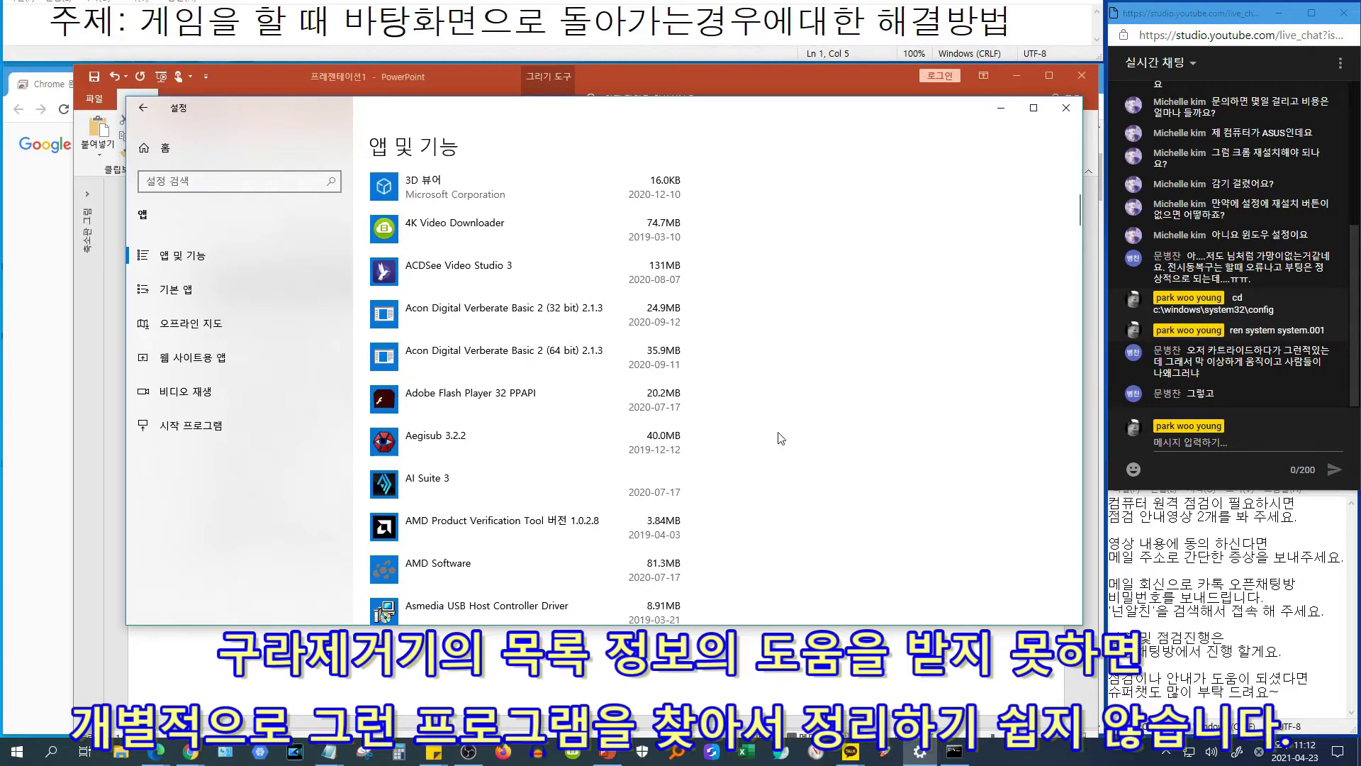
{"action": "scroll", "coordinate": [801, 426], "scroll_direction": "down", "scroll_amount": 3}
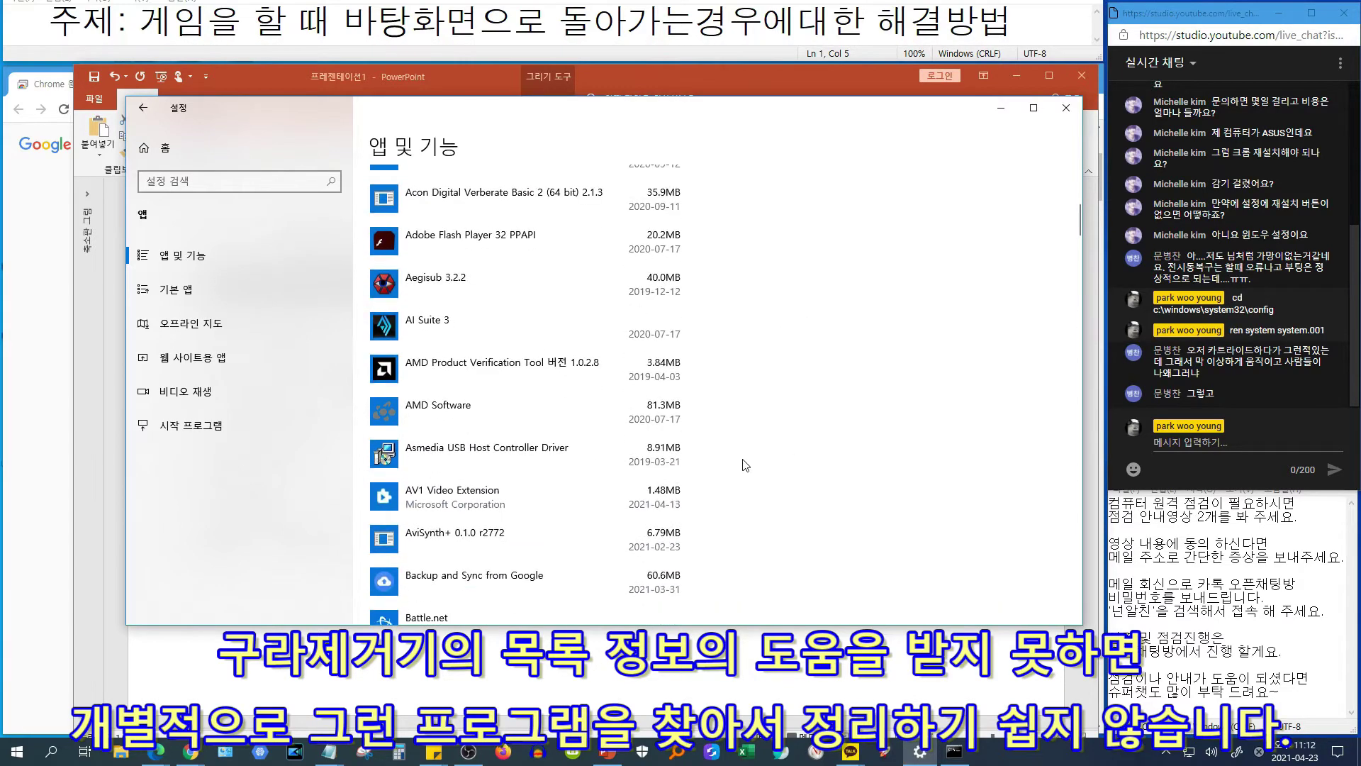
{"action": "scroll", "coordinate": [787, 397], "scroll_direction": "down", "scroll_amount": 5}
{"action": "scroll", "coordinate": [799, 391], "scroll_direction": "down", "scroll_amount": 8}
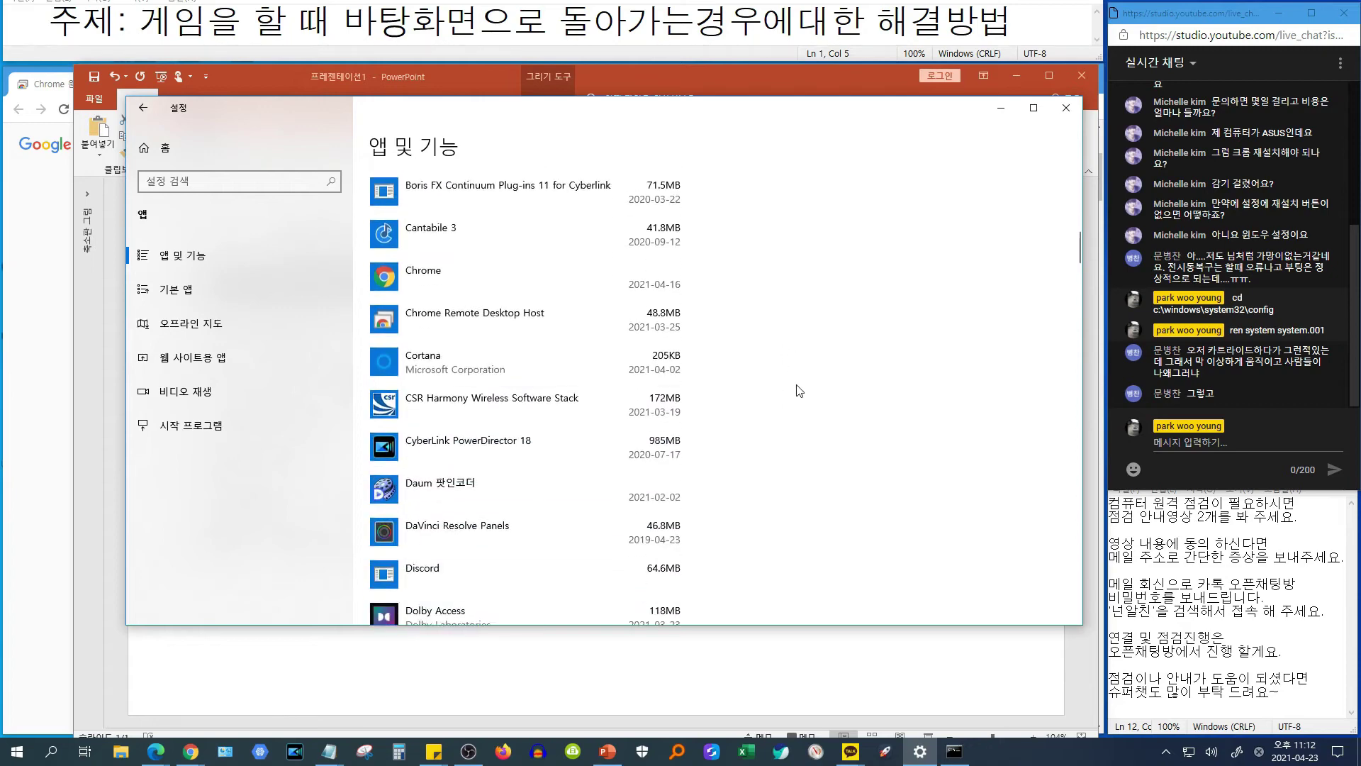
{"action": "scroll", "coordinate": [799, 390], "scroll_direction": "up", "scroll_amount": 10}
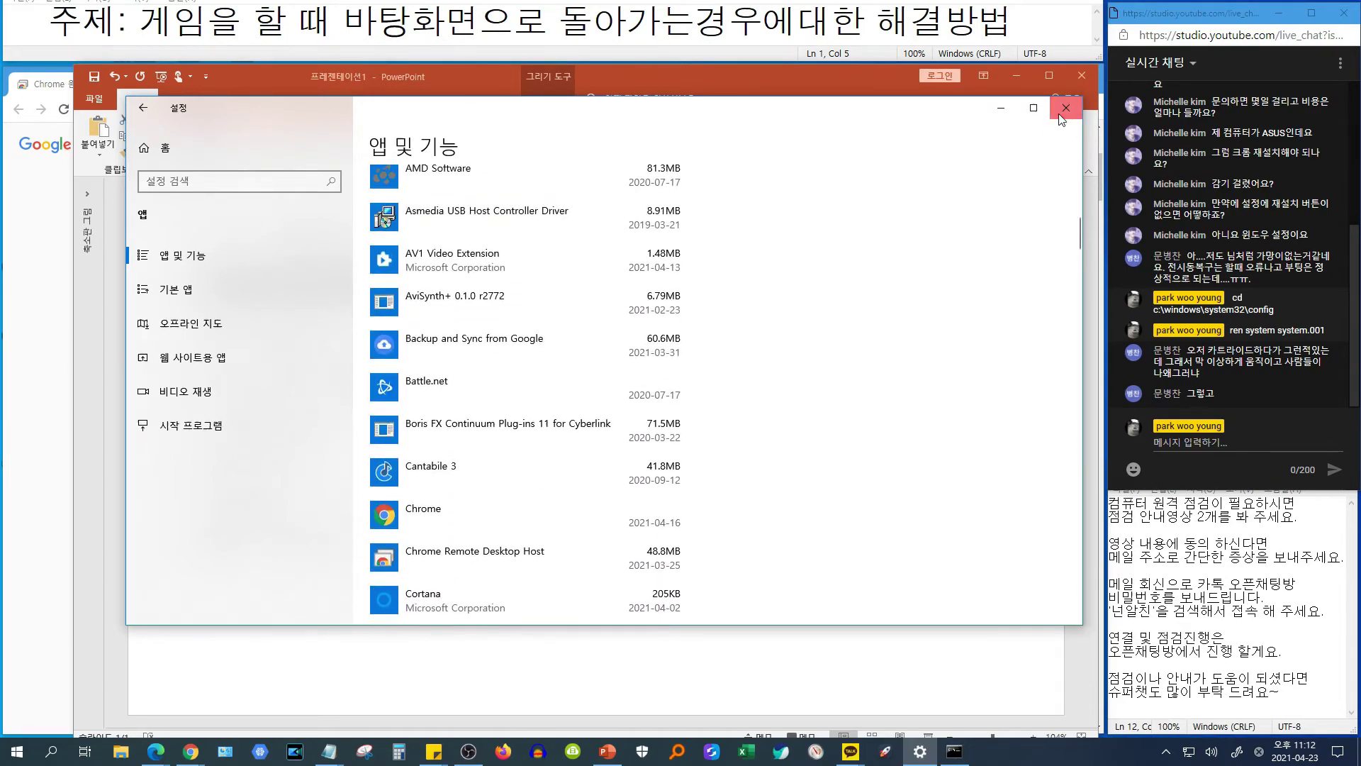
{"action": "left_click", "coordinate": [1053, 115]}
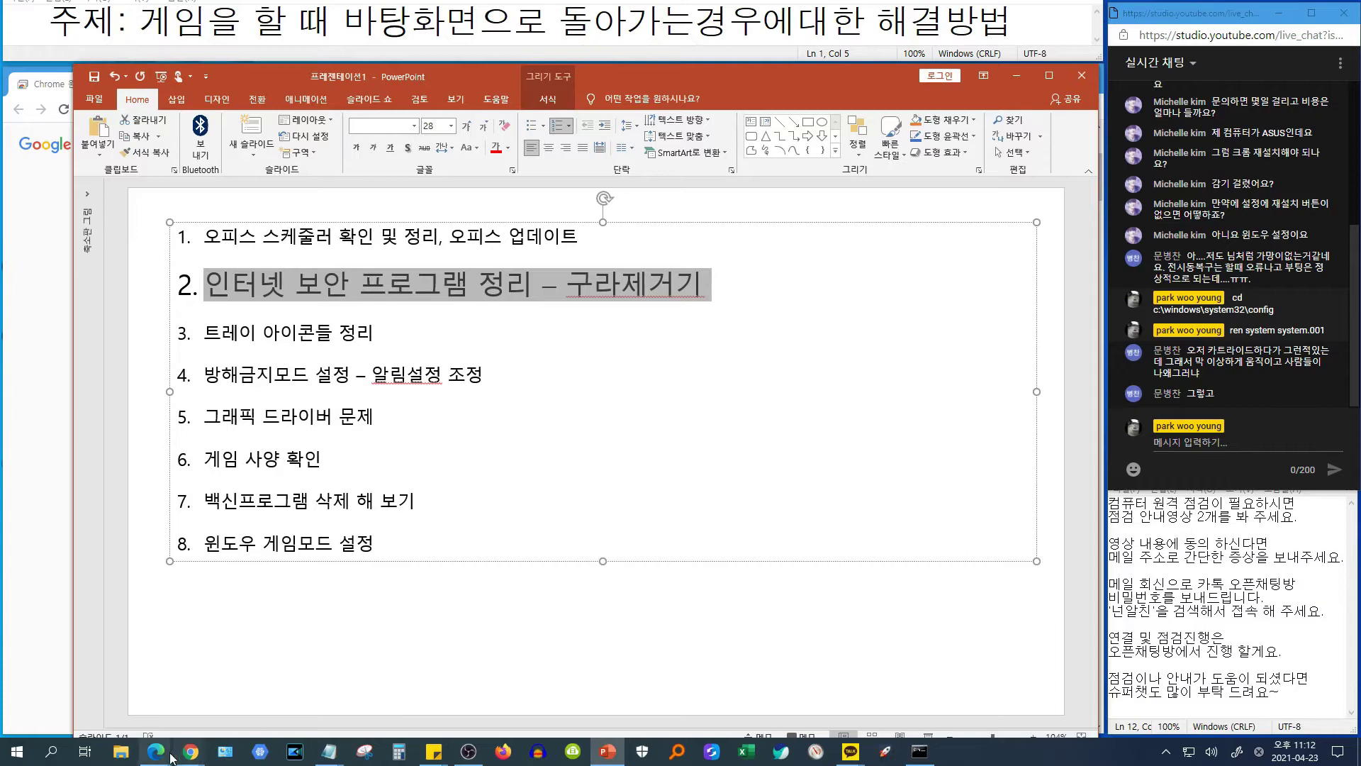
Revisit the 구라제거기 post in Chrome, and return to the list of fixes in PowerPoint
{"action": "mouse_move", "coordinate": [167, 760]}
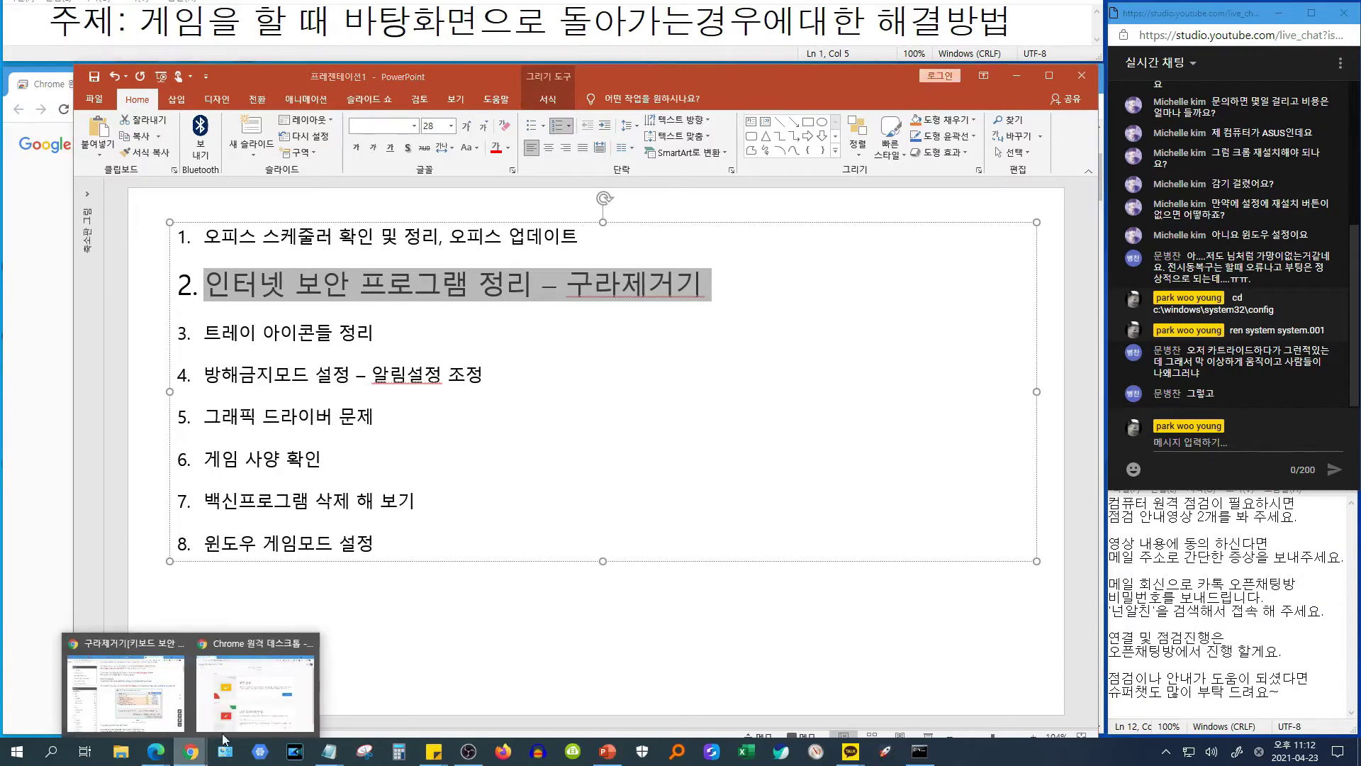
{"action": "left_click", "coordinate": [126, 684]}
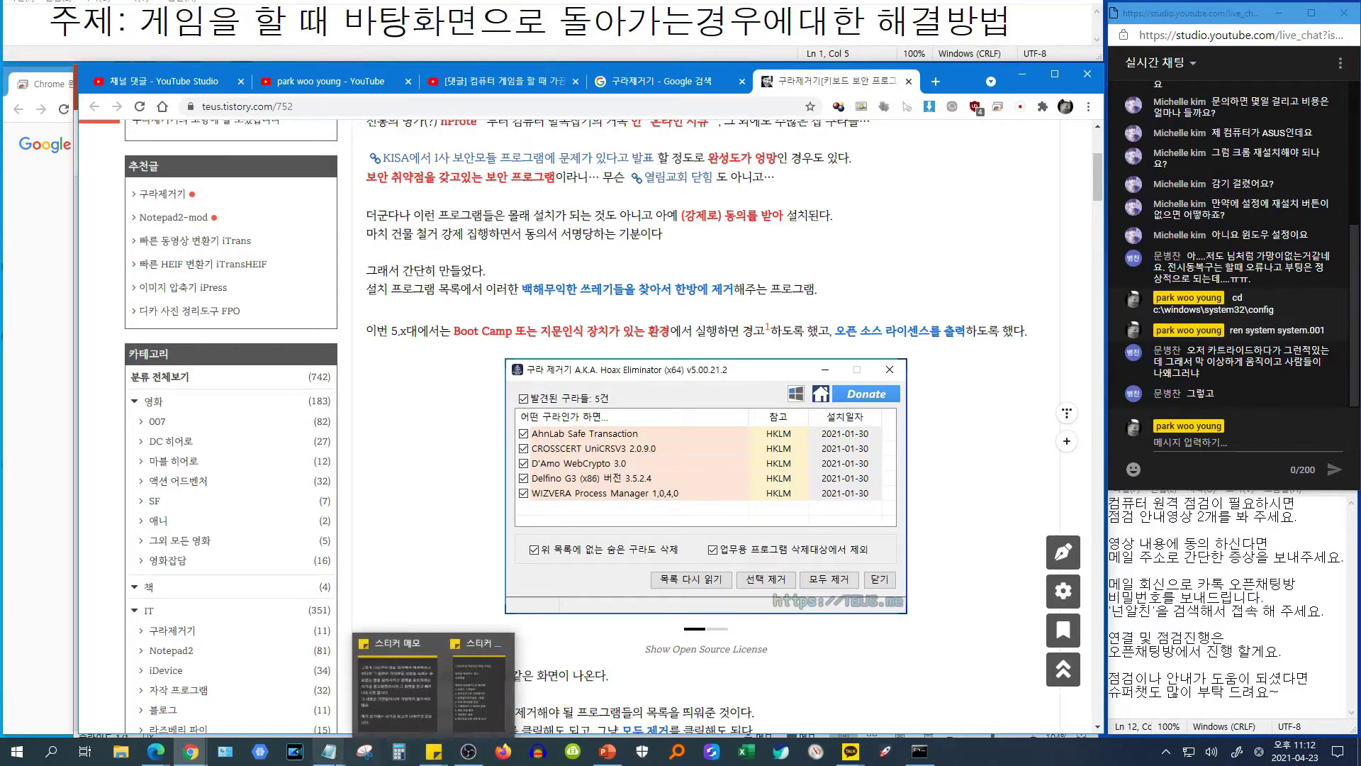
{"action": "mouse_move", "coordinate": [328, 752]}
{"action": "left_click", "coordinate": [607, 751]}
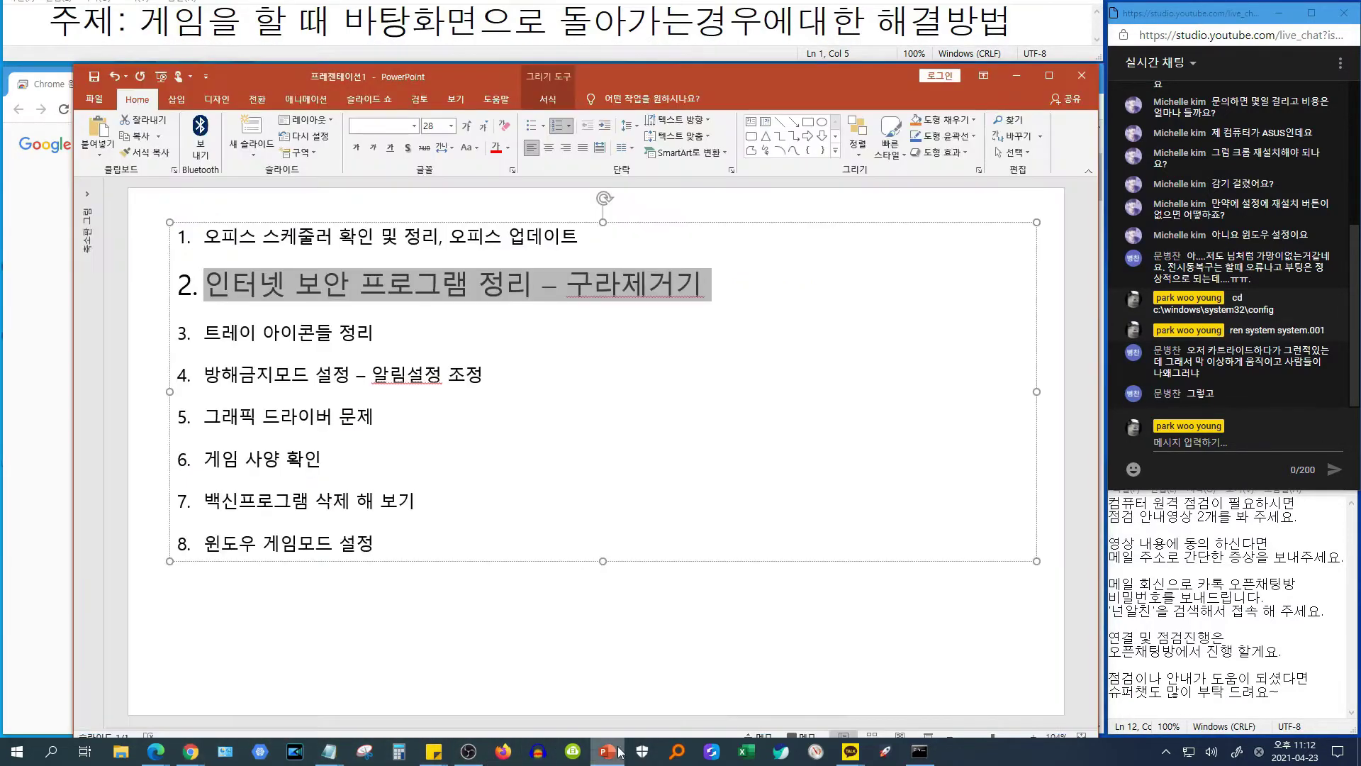
Undo the enlargement of item 2, 인터넷 보안 프로그램 정리 – 구라제거기, on the slide
{"action": "left_click", "coordinate": [644, 287]}
{"action": "key", "text": "ctrl+z"}
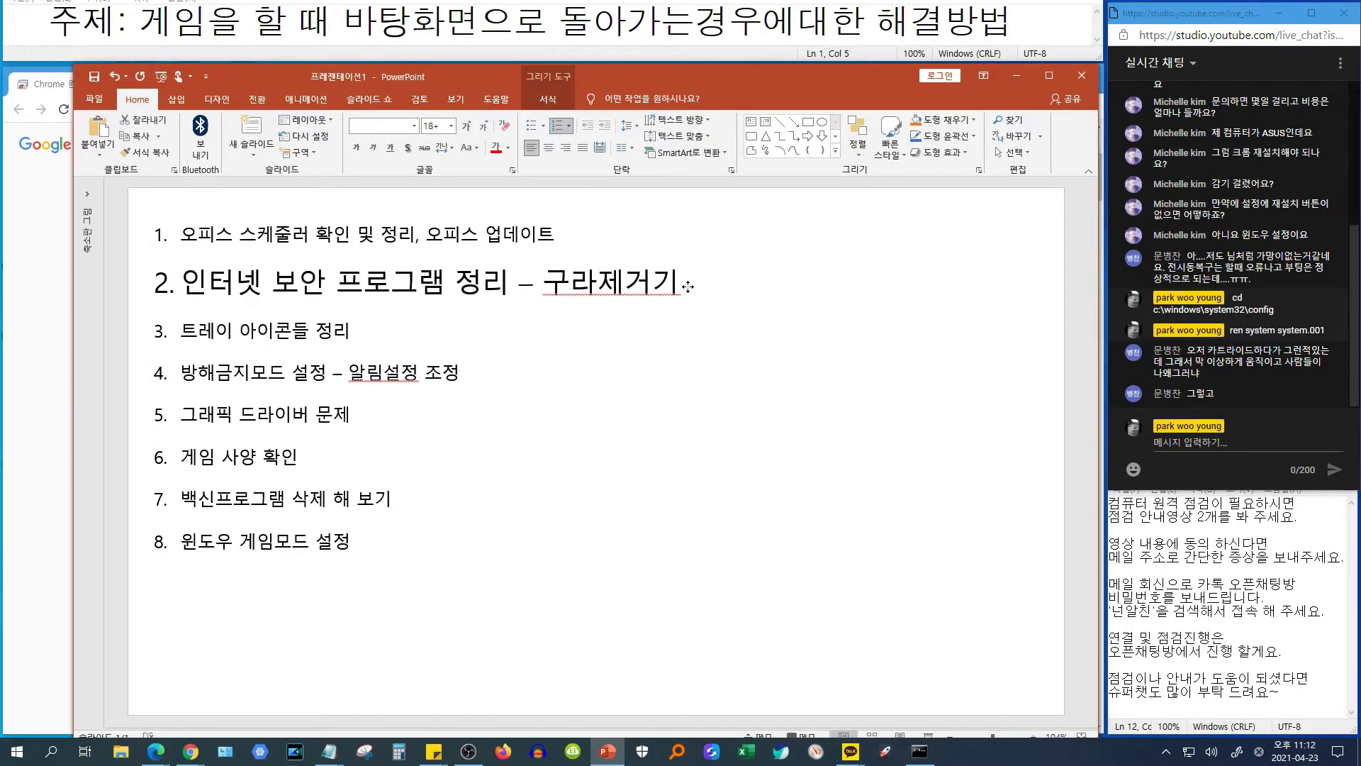
{"action": "left_click", "coordinate": [686, 288]}
{"action": "key", "text": "ctrl+z"}
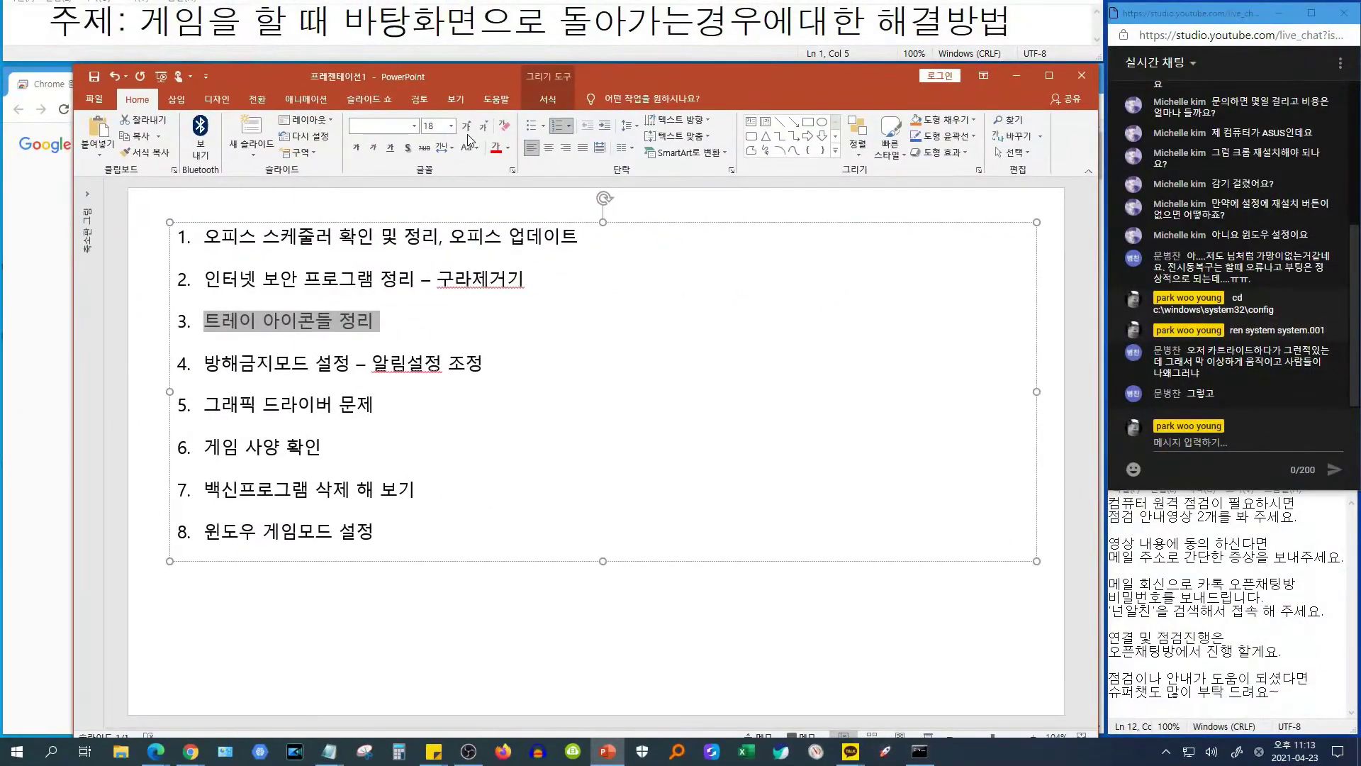
Enlarge the text of item 3, 트레이 아이콘들 정리, to 28 pt
{"action": "left_click", "coordinate": [468, 130]}
{"action": "left_click", "coordinate": [467, 129]}
{"action": "left_click", "coordinate": [467, 130]}
{"action": "key", "text": "Escape"}
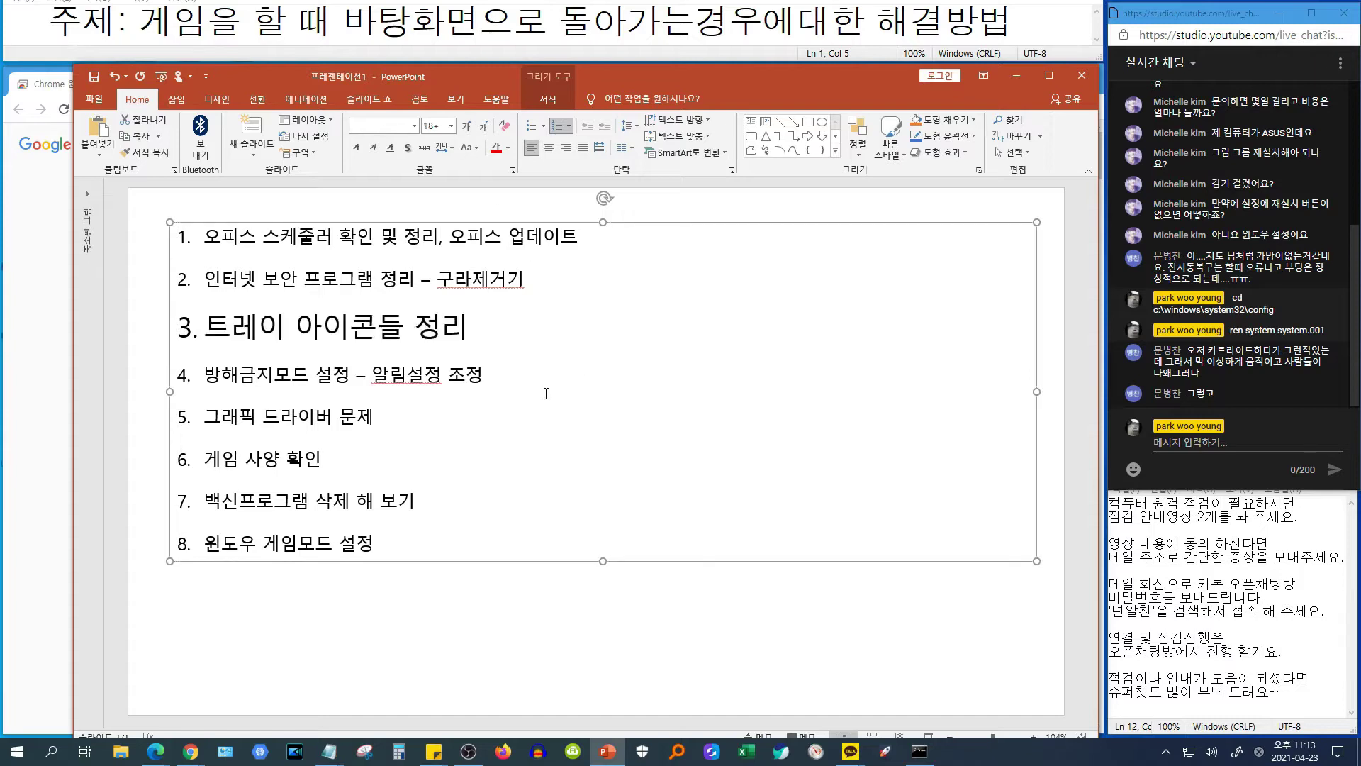
{"action": "left_click", "coordinate": [524, 324]}
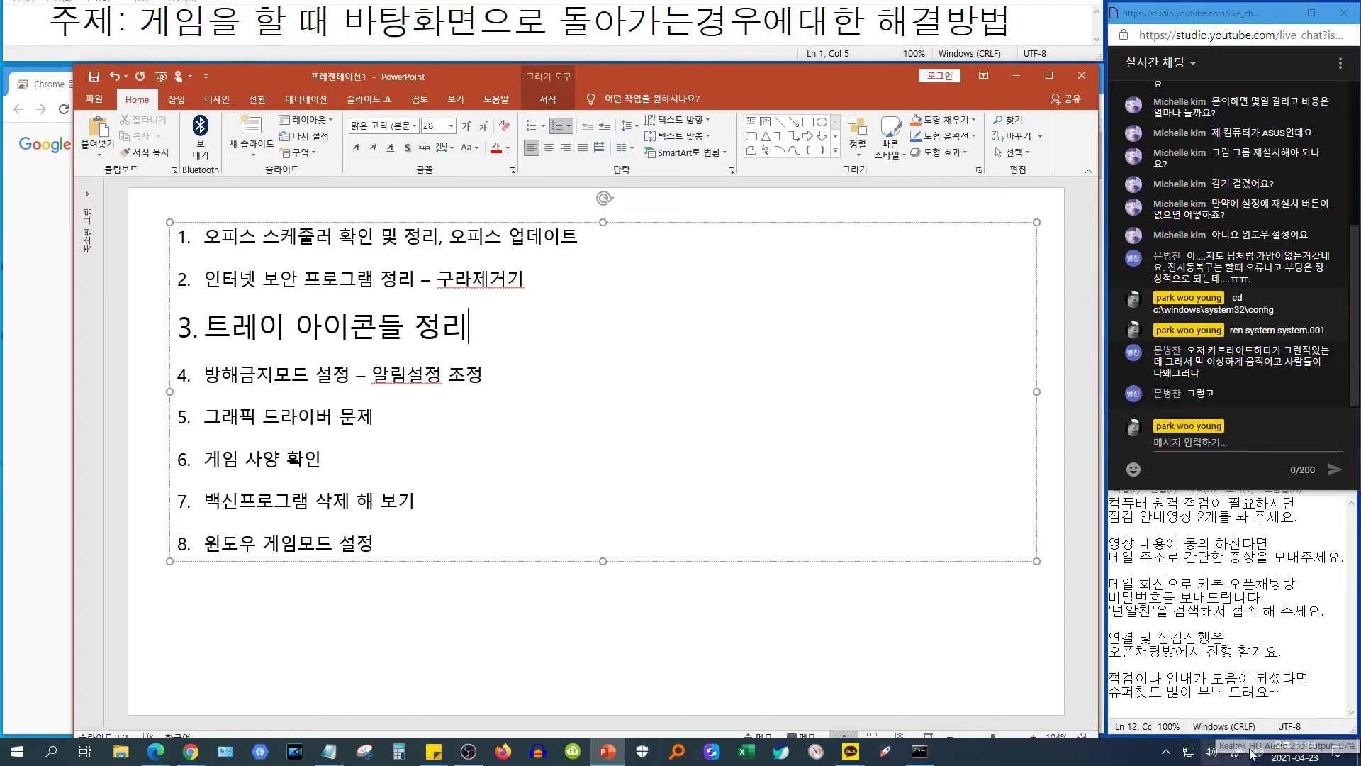
Show the hidden tray icons, open the Realtek HD 오디오 관리자 from its tray icon, and close it again
{"action": "left_click", "coordinate": [1144, 764]}
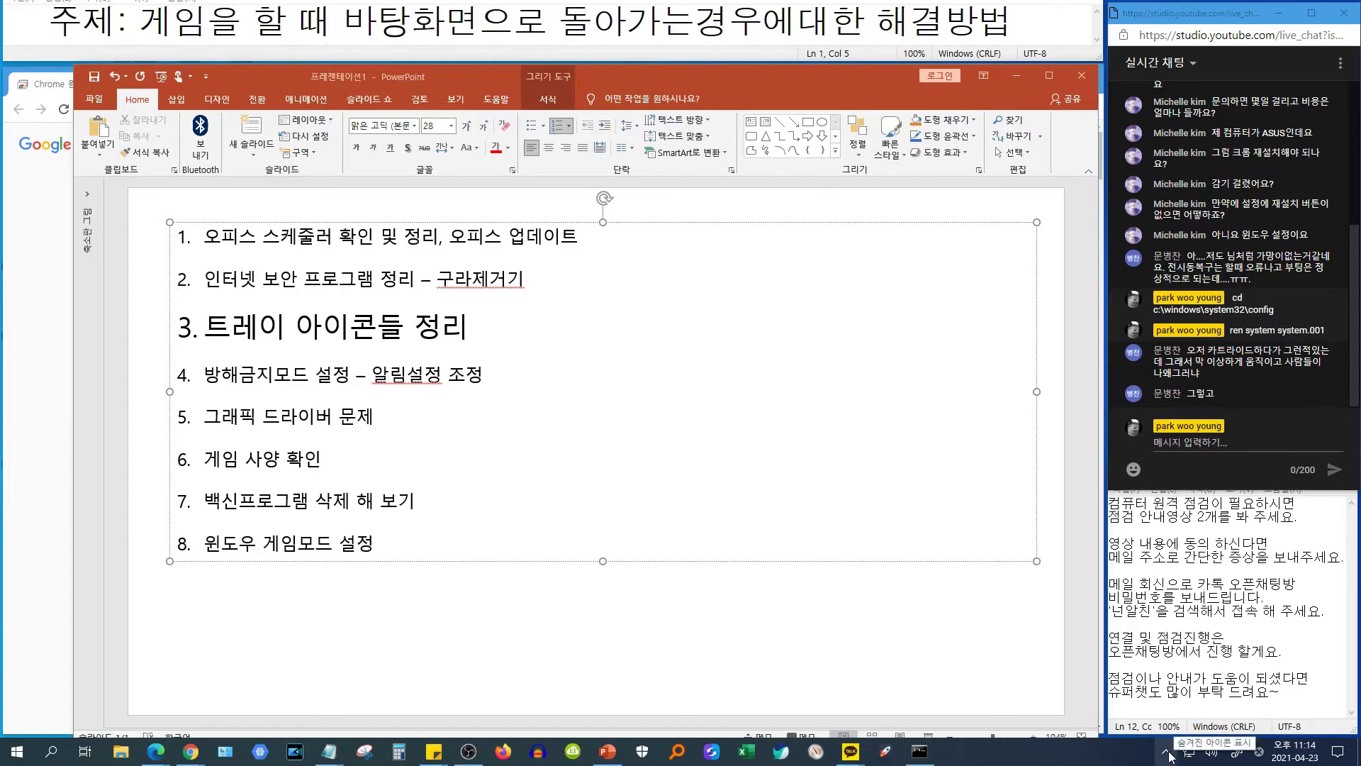
{"action": "left_click", "coordinate": [1166, 753]}
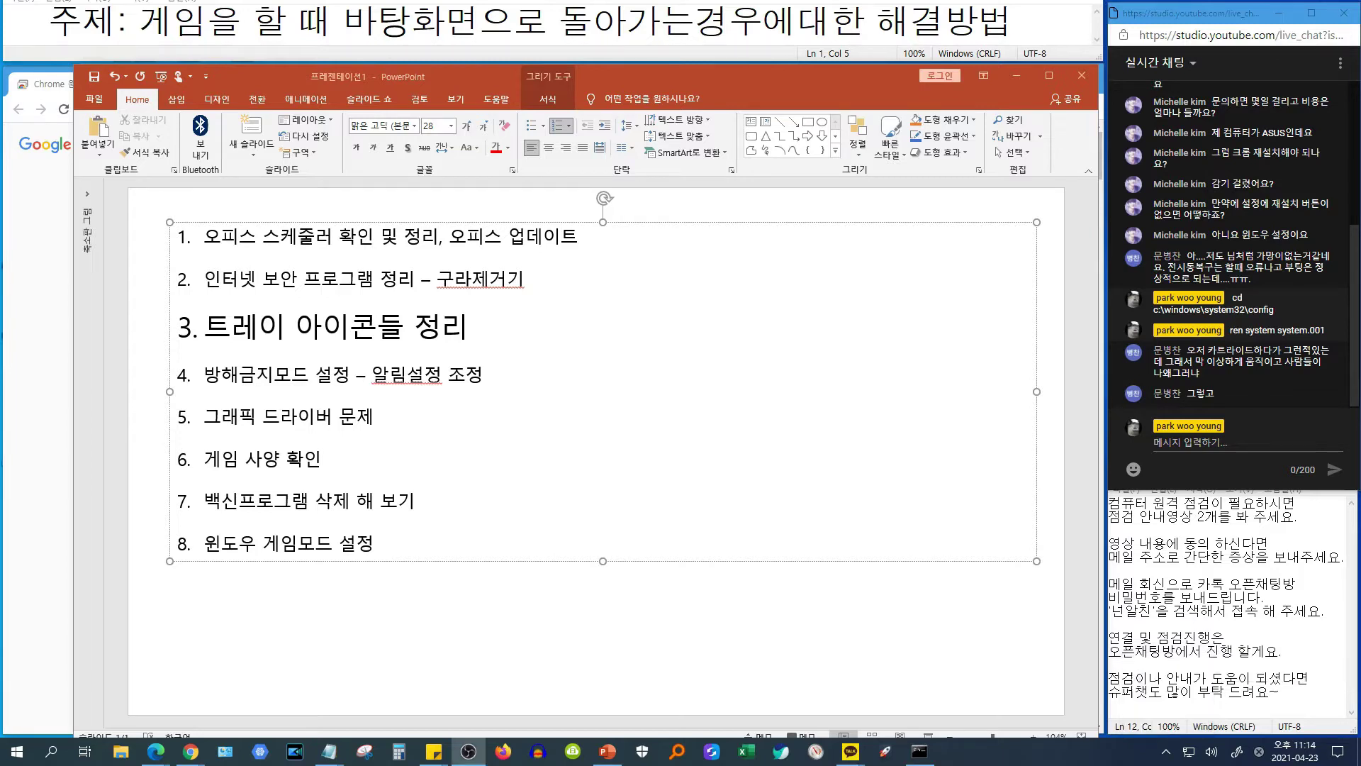
{"action": "left_click", "coordinate": [1171, 752]}
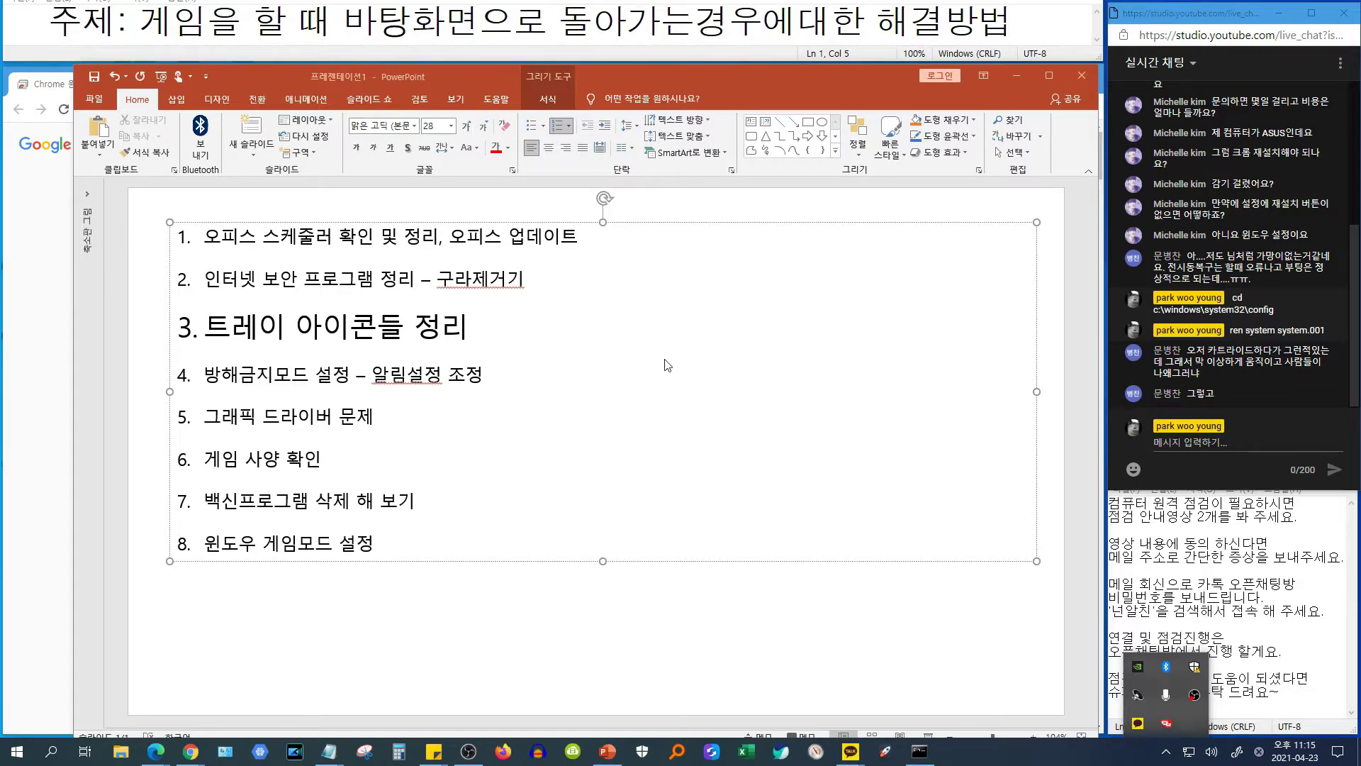
{"action": "right_click", "coordinate": [1134, 704]}
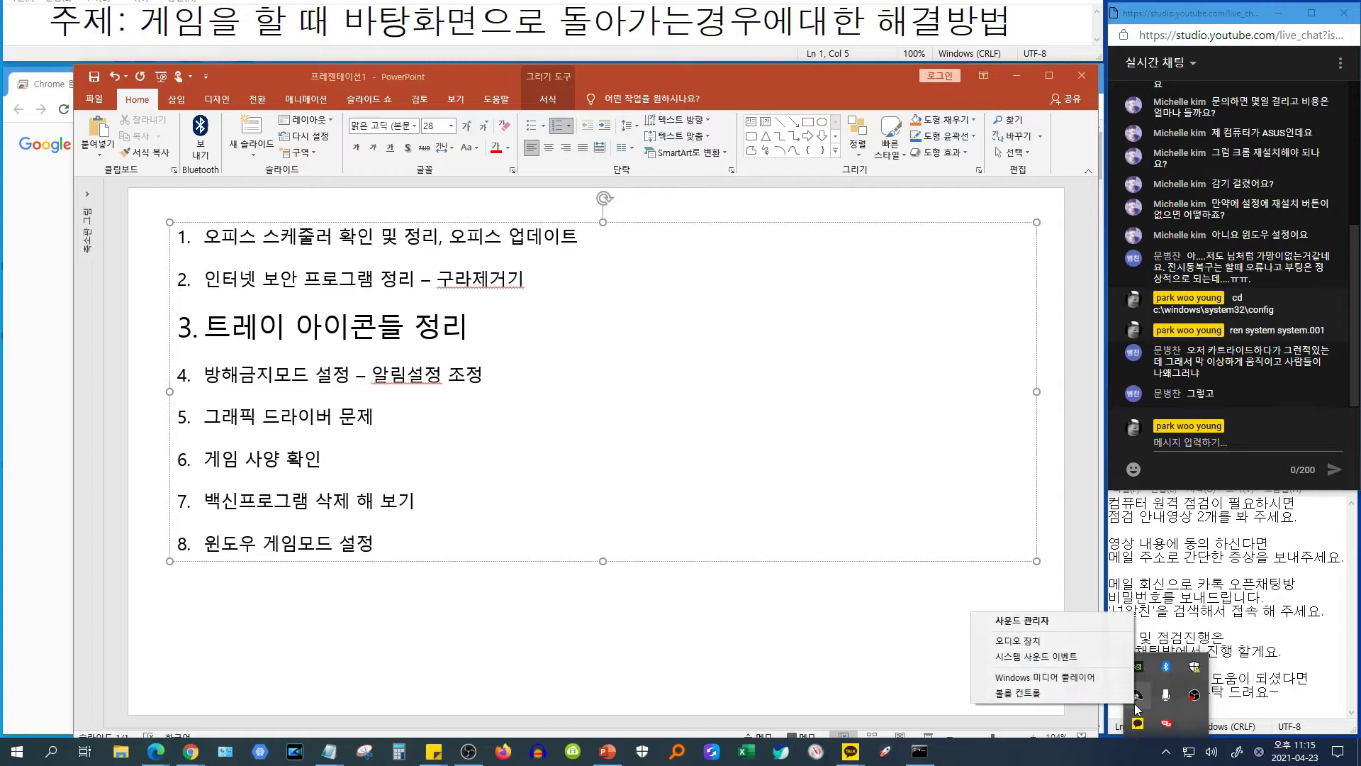
{"action": "left_click", "coordinate": [1086, 623]}
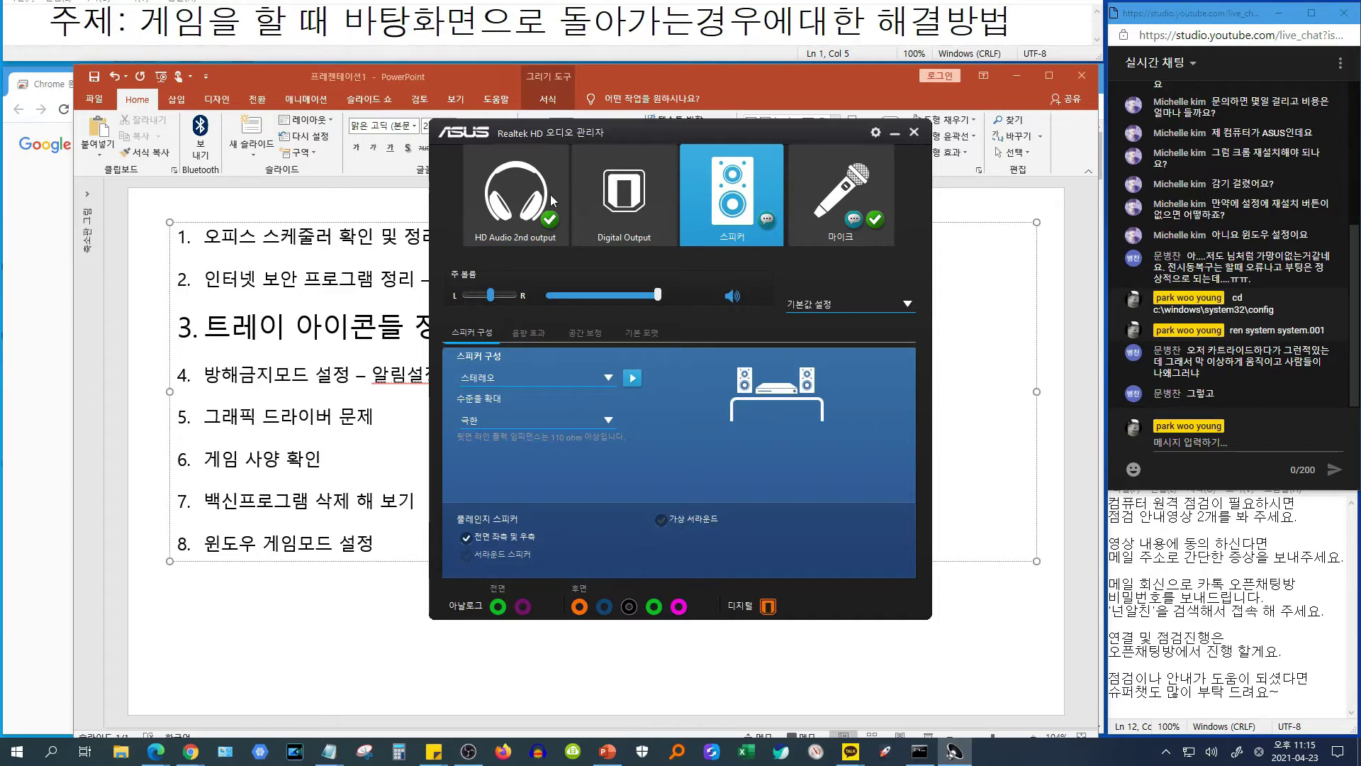
{"action": "left_click", "coordinate": [913, 132]}
Inspect the options offered by the hidden tray programs: Windows security, OBS Studio, KakaoTalk, Realtek audio, NVIDIA and Bluetooth
{"action": "left_click", "coordinate": [1167, 752]}
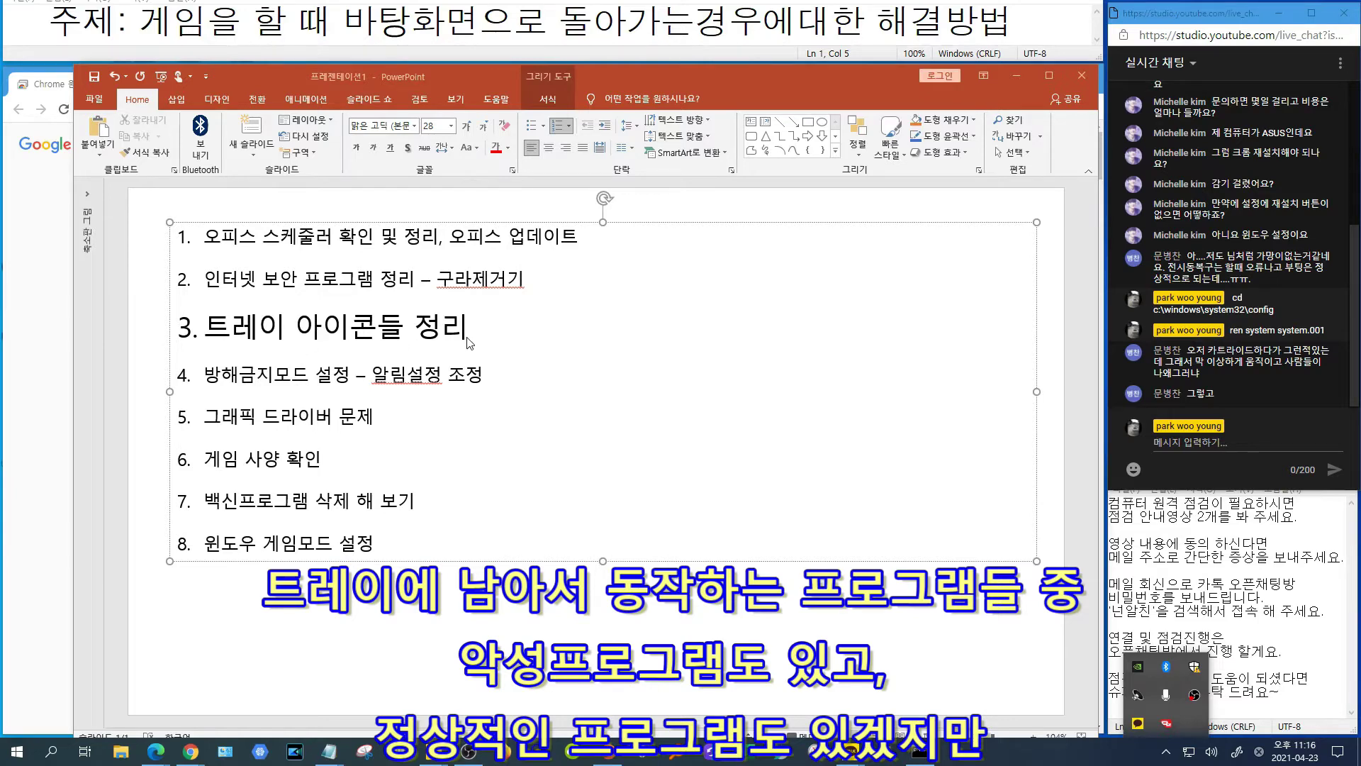
{"action": "left_click", "coordinate": [1166, 753]}
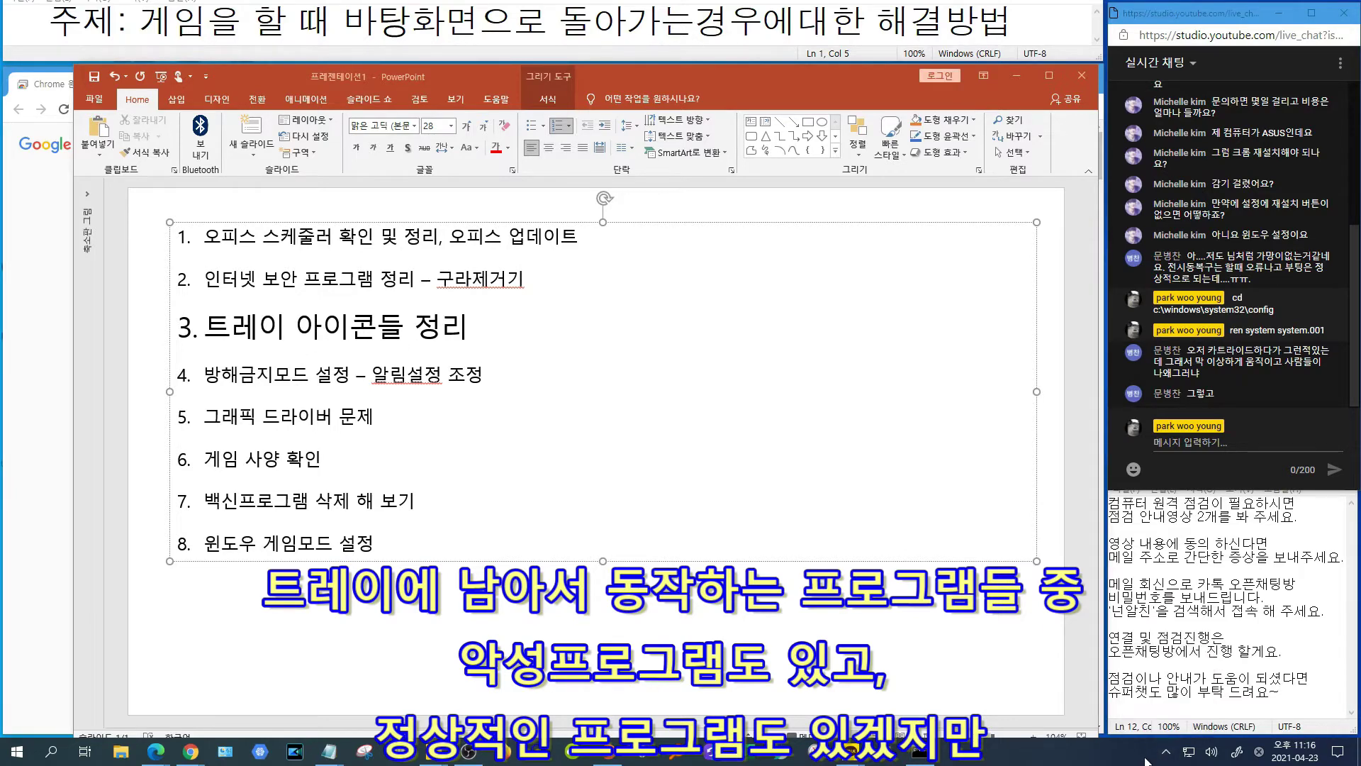
{"action": "left_click", "coordinate": [1165, 753]}
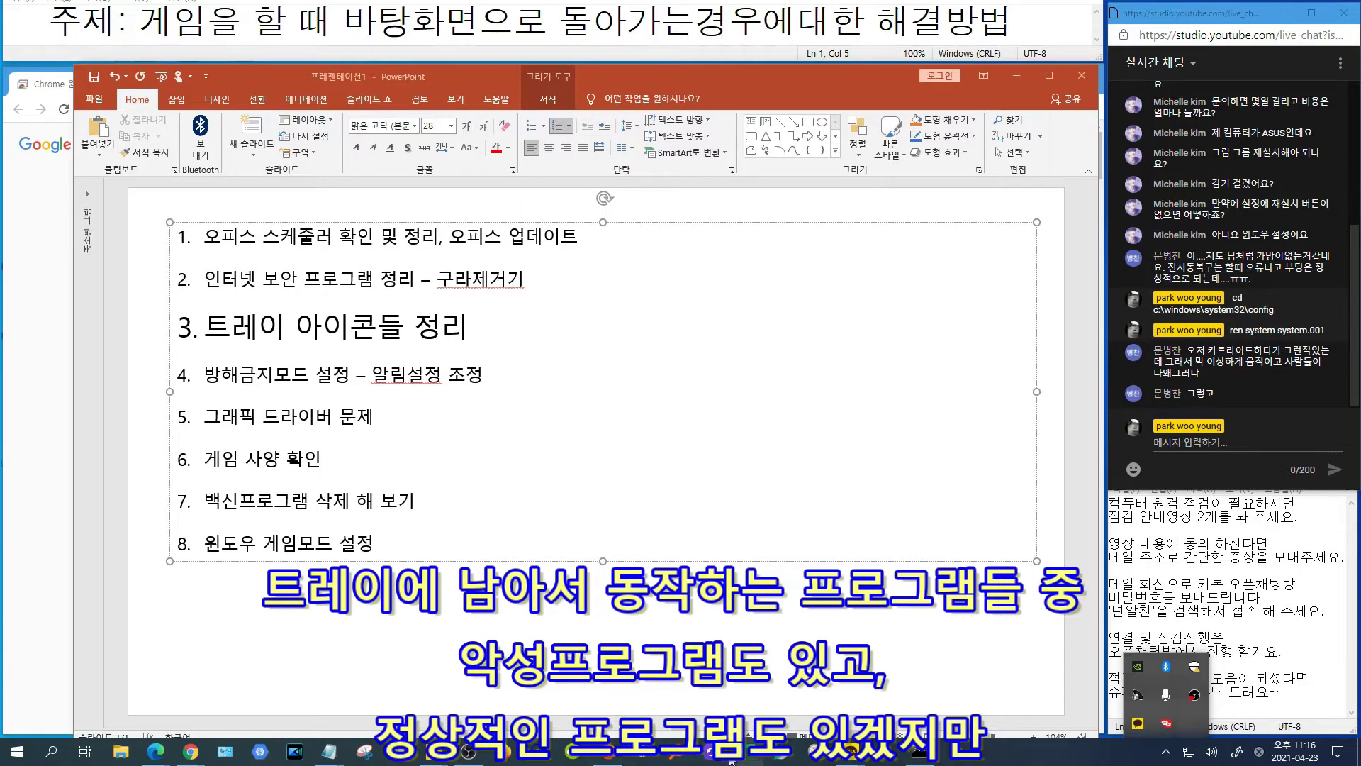
{"action": "mouse_move", "coordinate": [159, 757]}
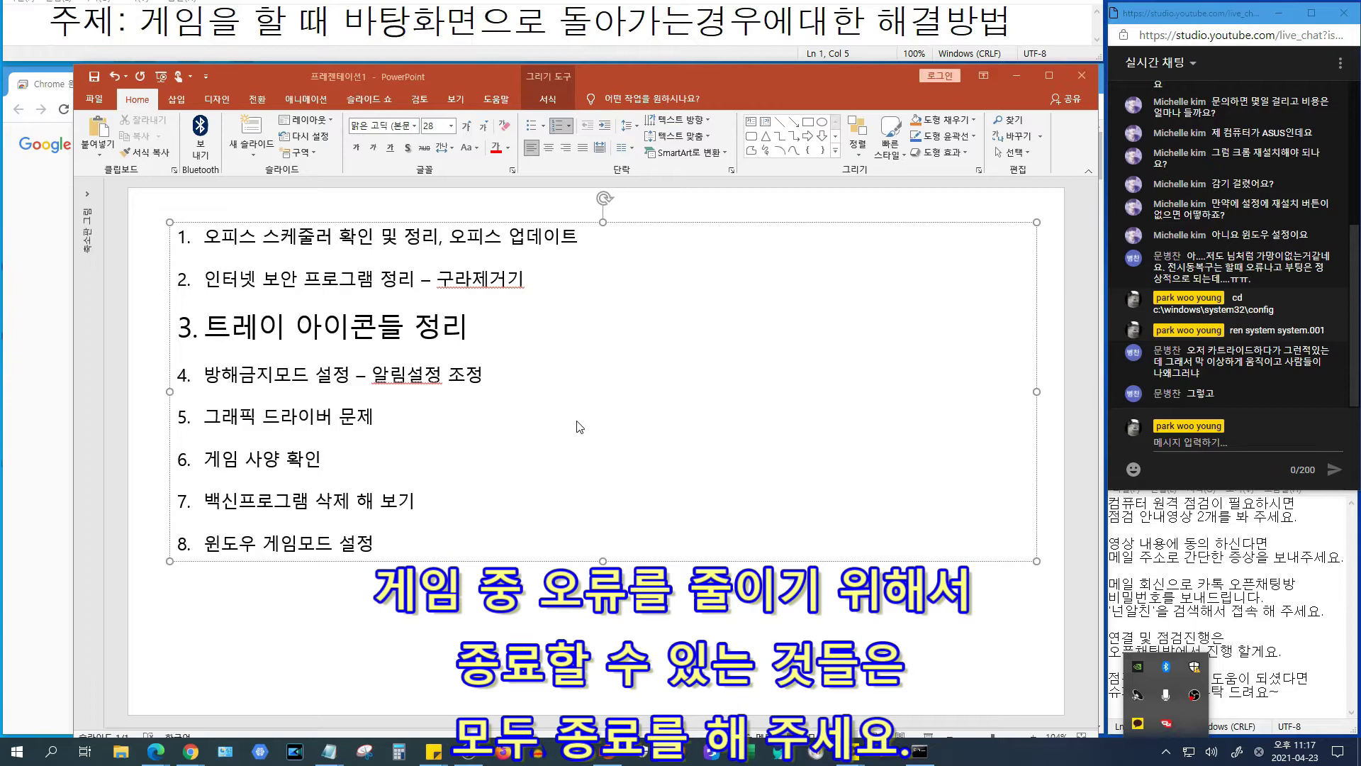
{"action": "right_click", "coordinate": [1193, 671]}
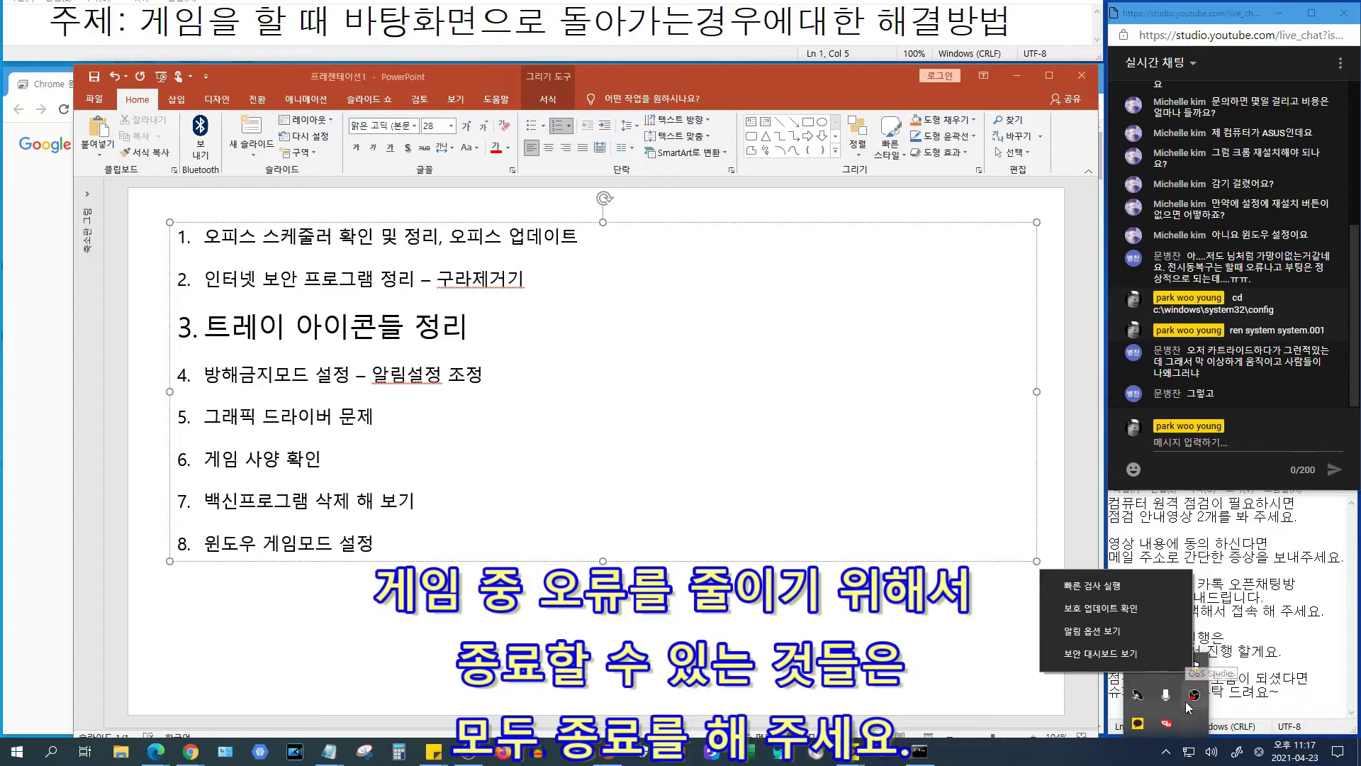
{"action": "right_click", "coordinate": [1194, 696]}
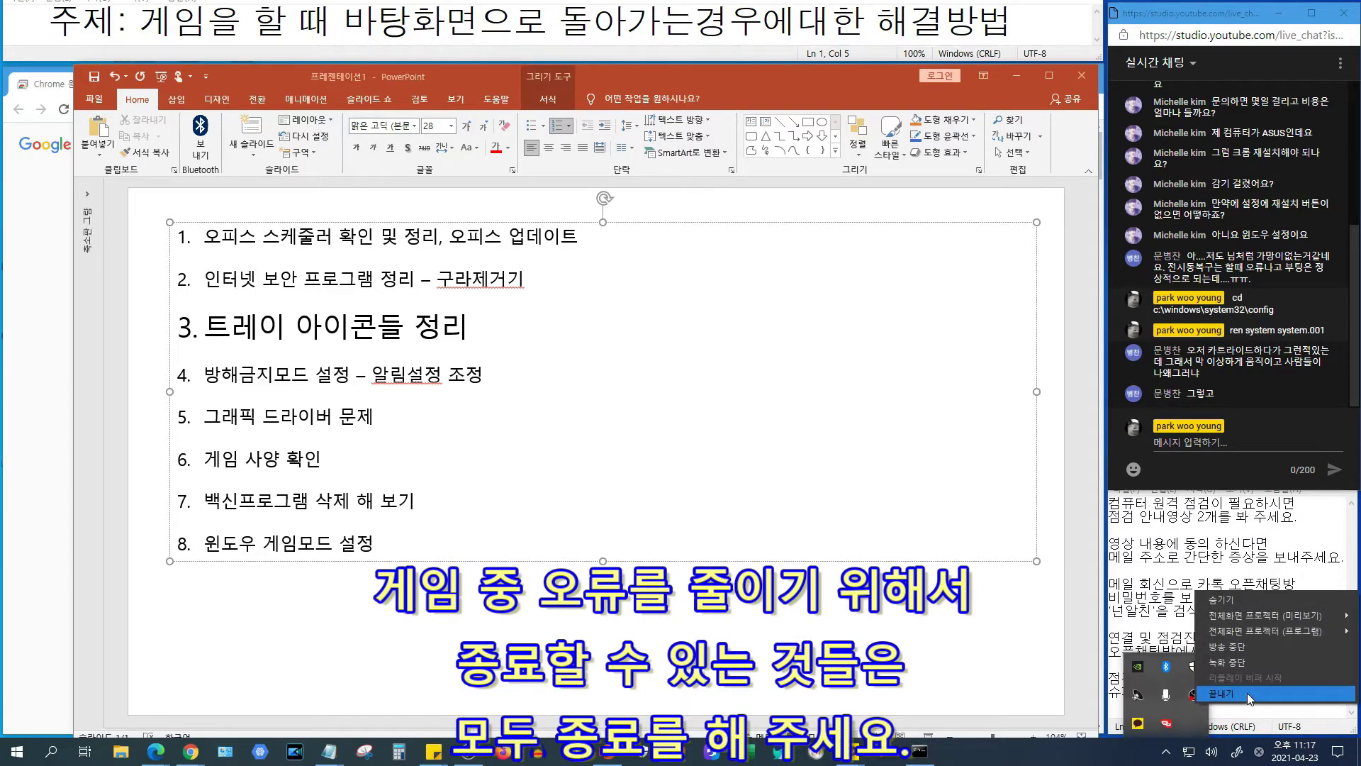
{"action": "right_click", "coordinate": [1141, 726]}
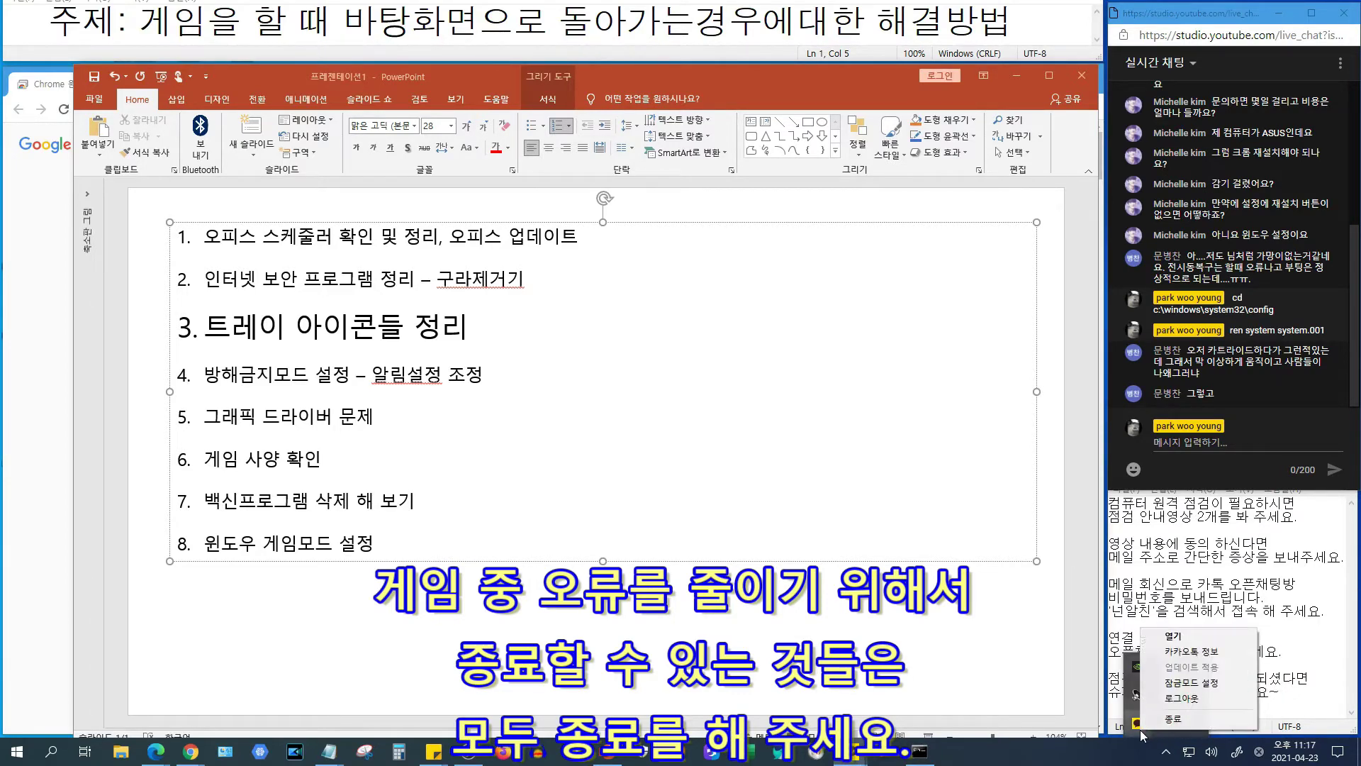
{"action": "right_click", "coordinate": [1136, 691]}
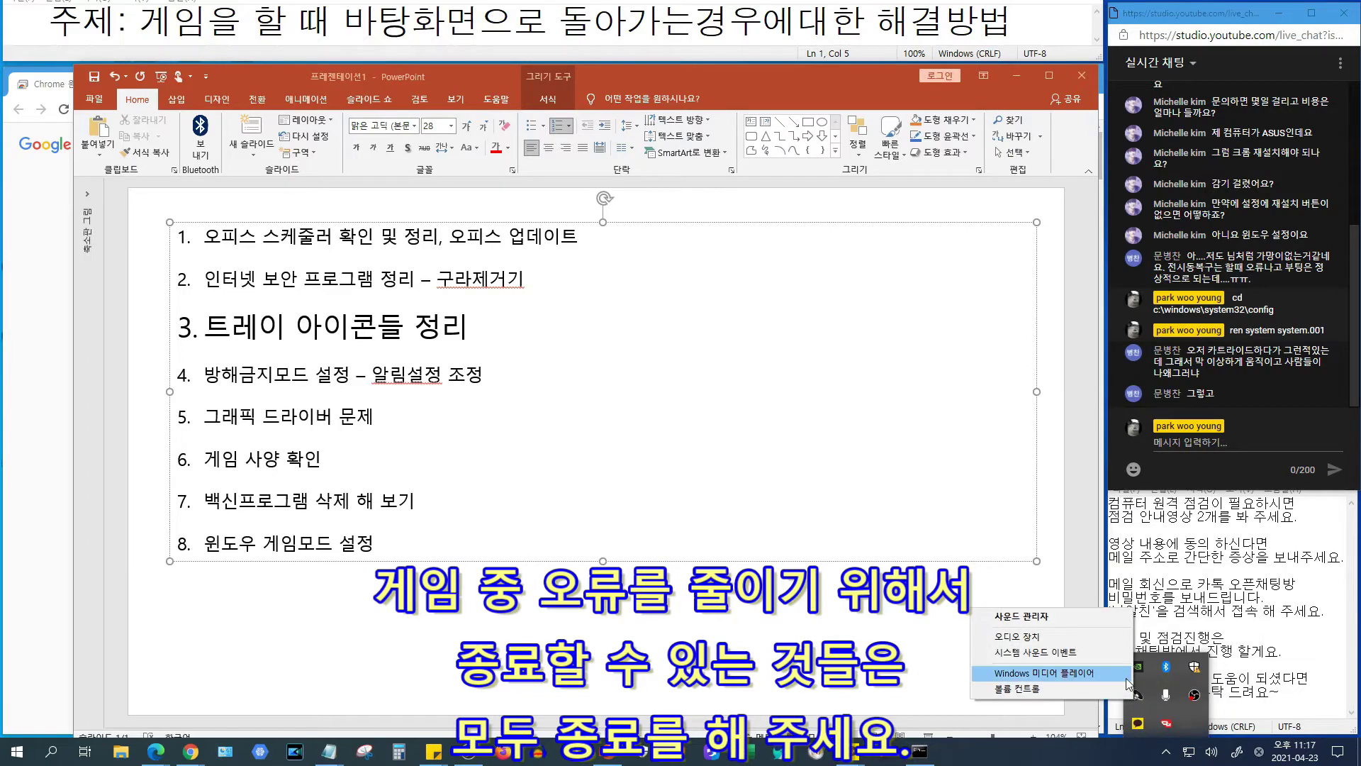
{"action": "right_click", "coordinate": [1143, 670]}
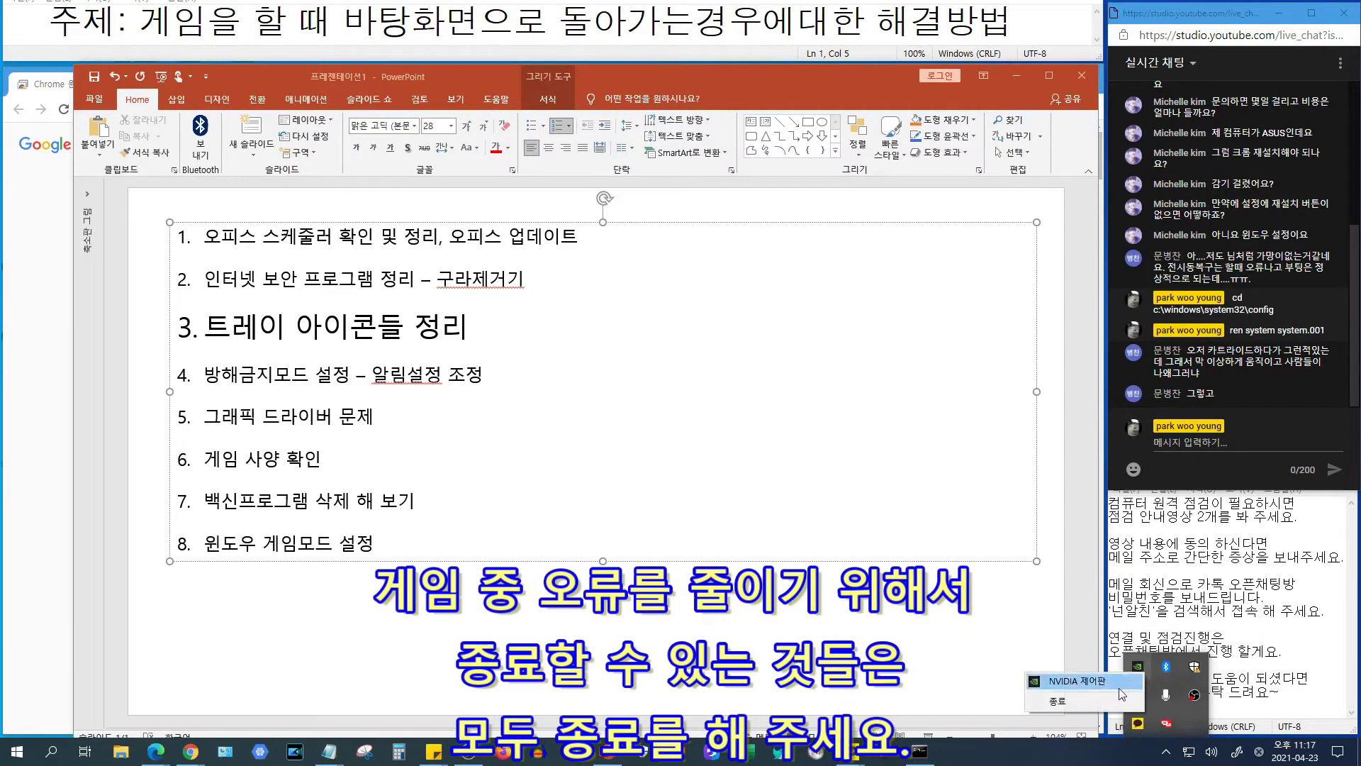
{"action": "right_click", "coordinate": [1165, 667]}
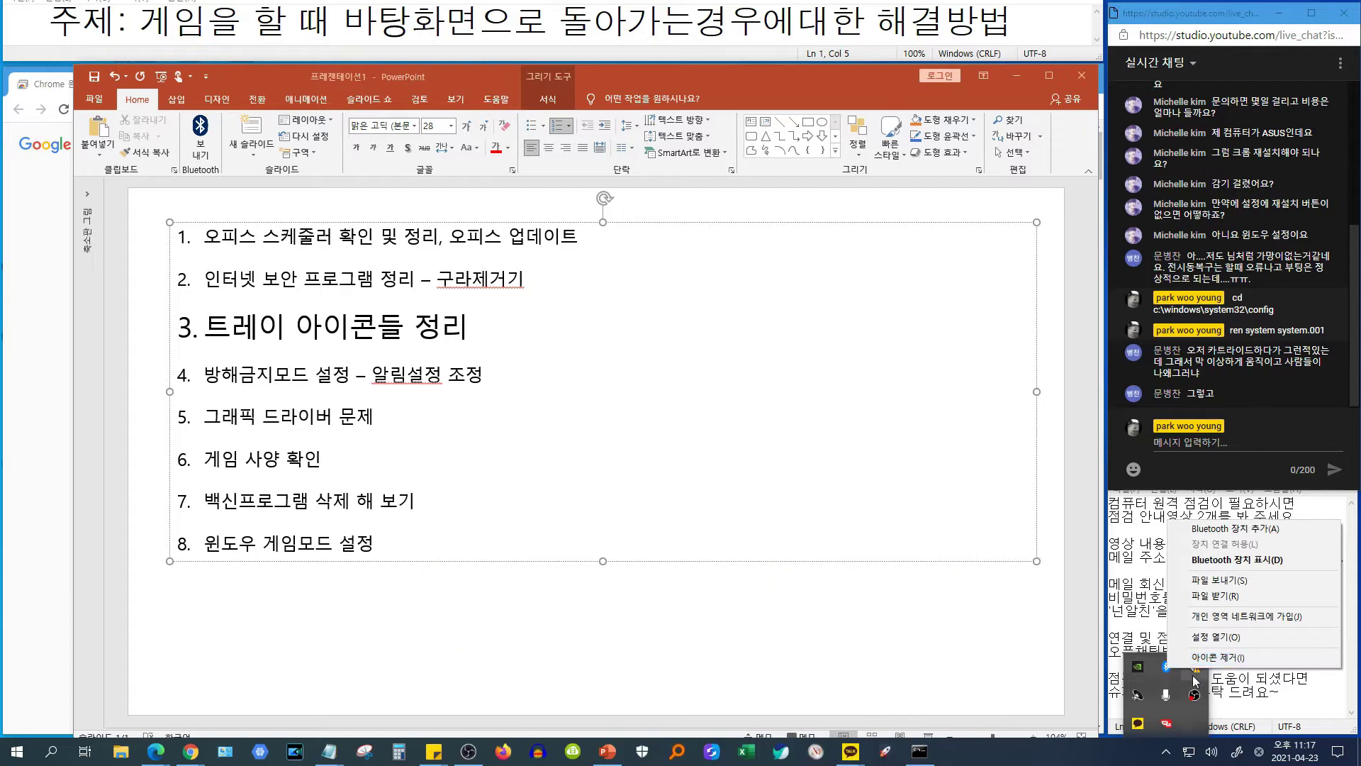
Check the Configuration and Exit options of the red hidden tray program, and close the hidden icons
{"action": "left_click", "coordinate": [1194, 723]}
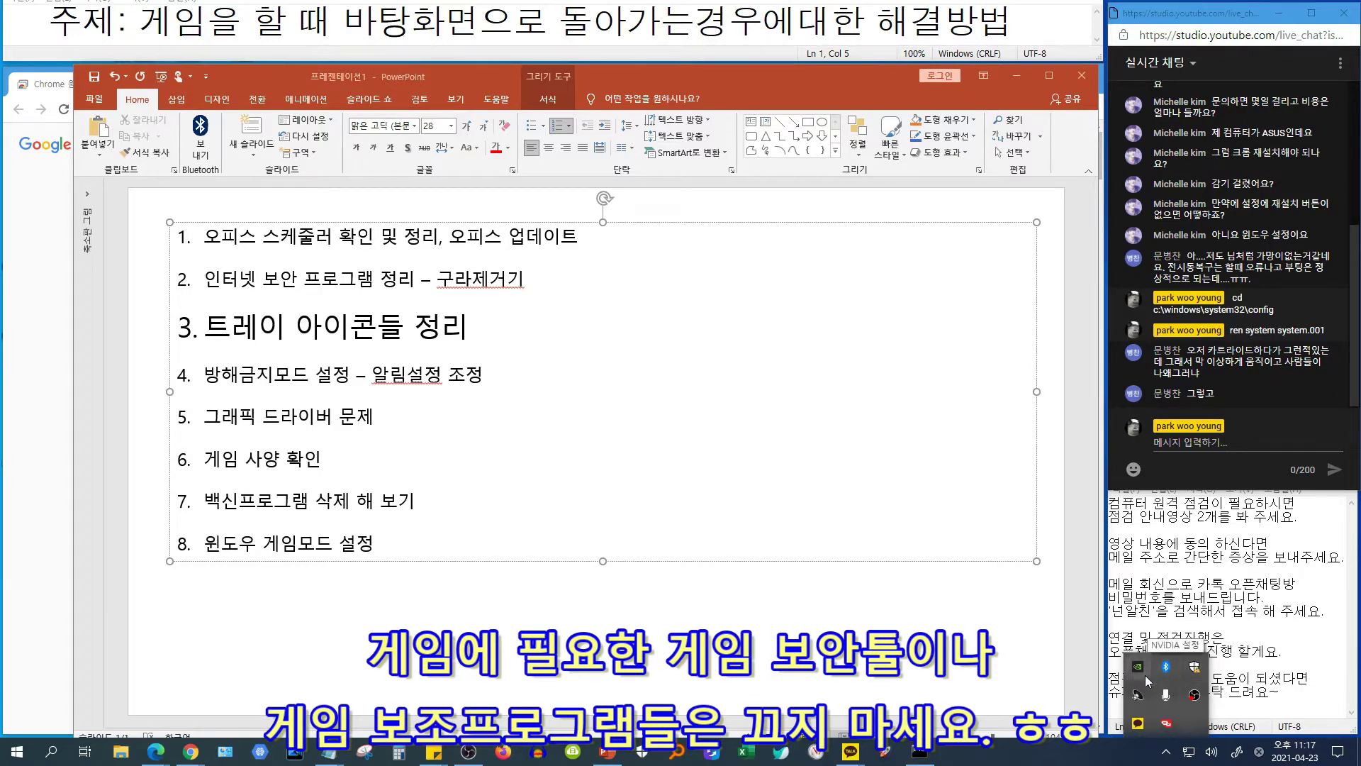
{"action": "right_click", "coordinate": [1175, 720]}
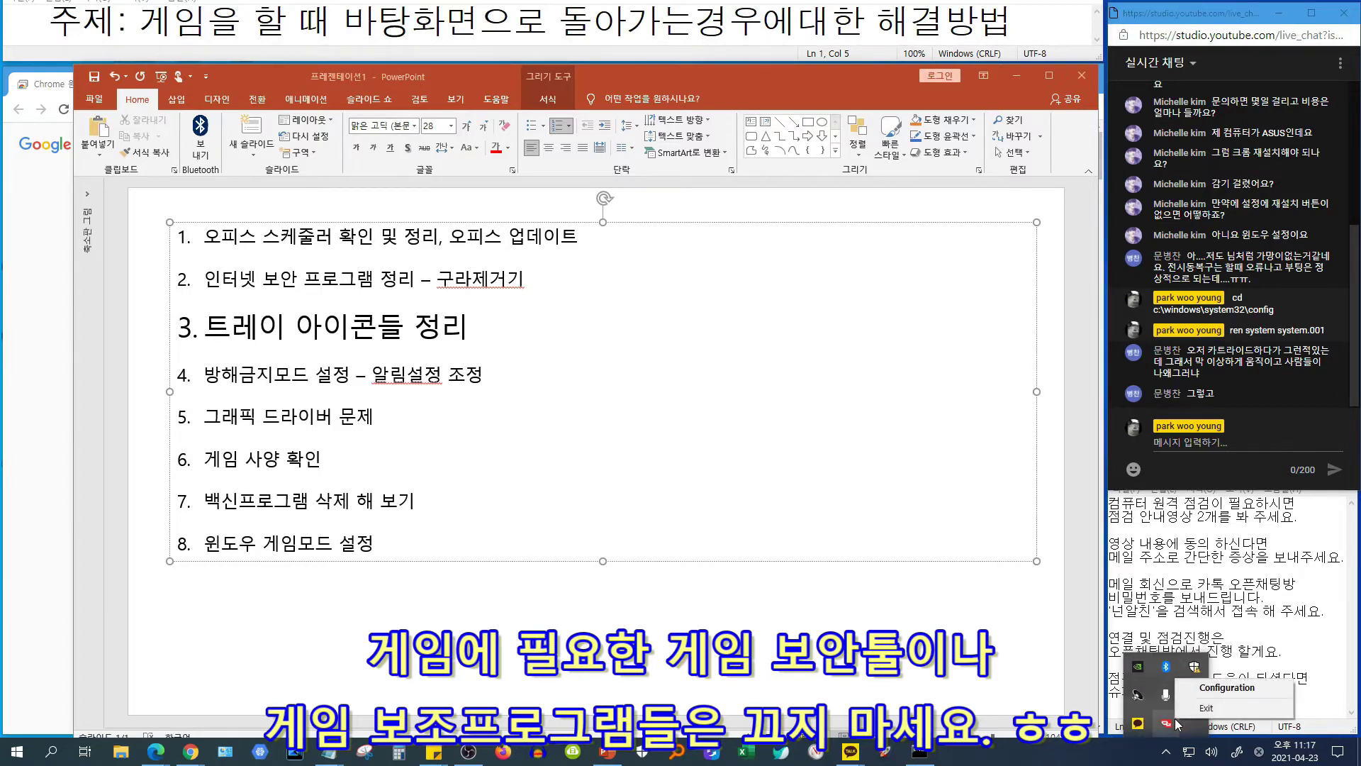
{"action": "left_click", "coordinate": [1213, 709]}
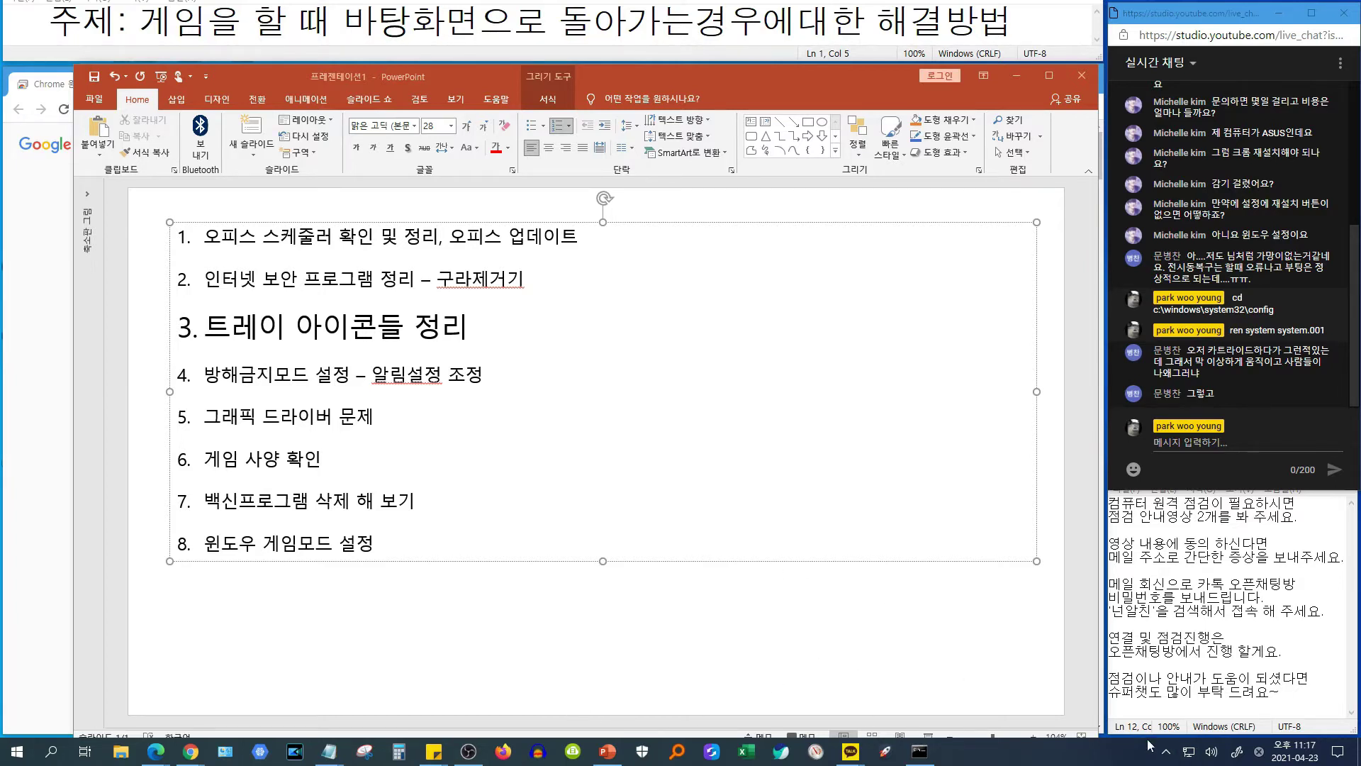
{"action": "left_click", "coordinate": [1165, 753]}
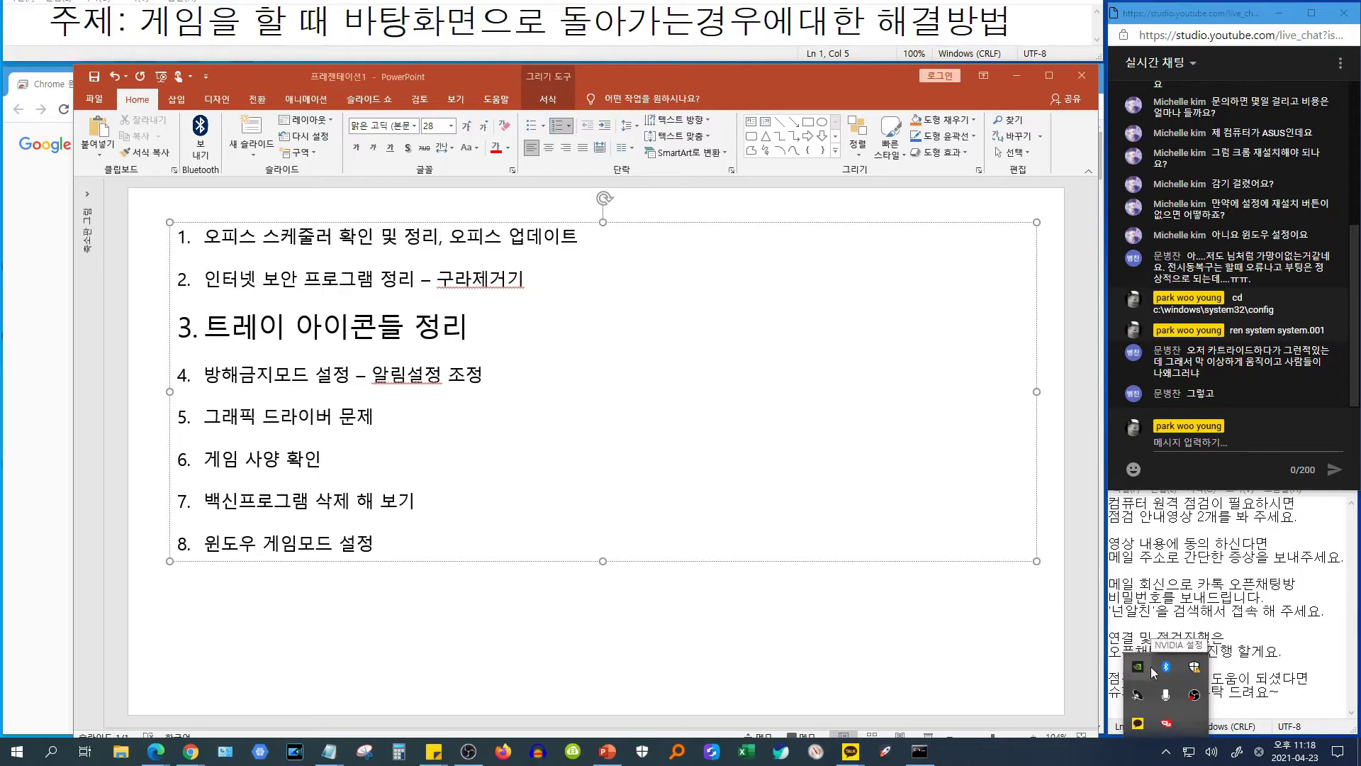
{"action": "right_click", "coordinate": [1167, 723]}
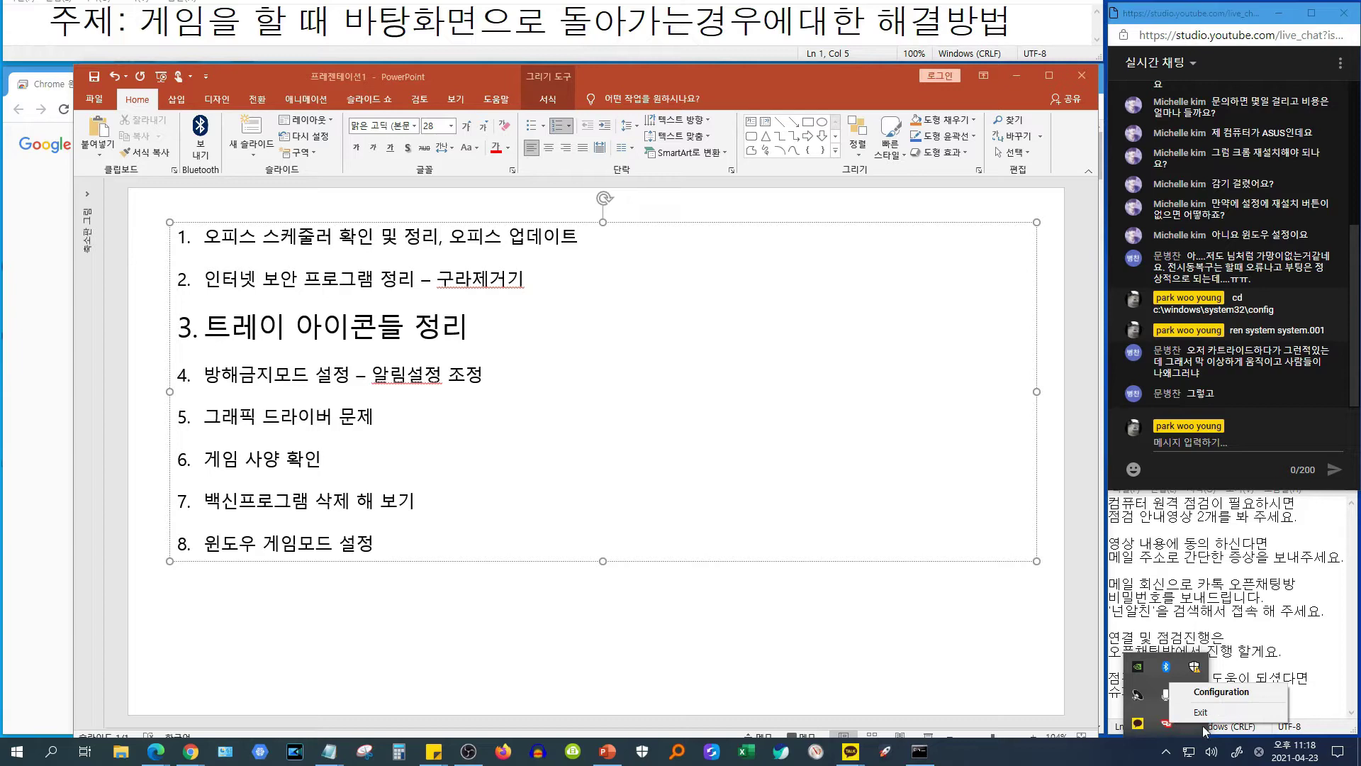
{"action": "left_click", "coordinate": [1171, 732]}
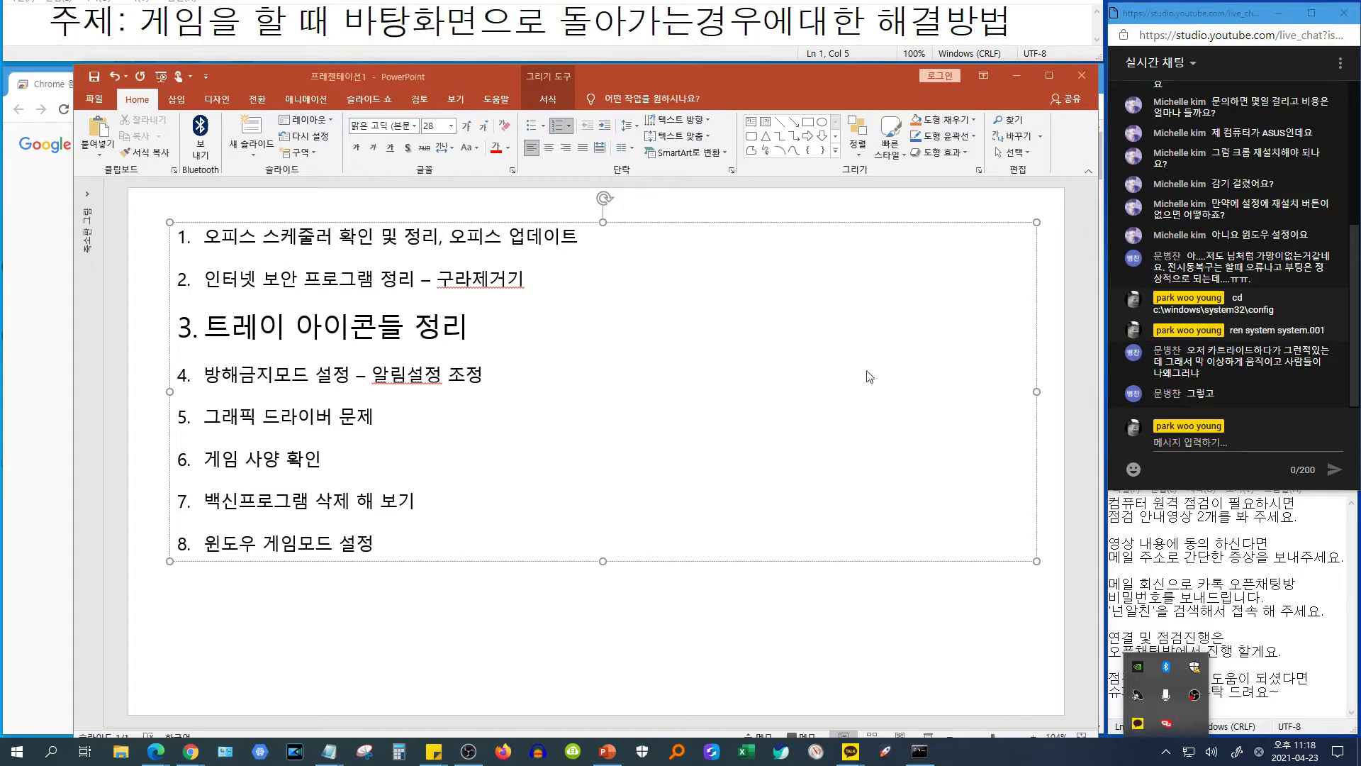
{"action": "left_click", "coordinate": [482, 330]}
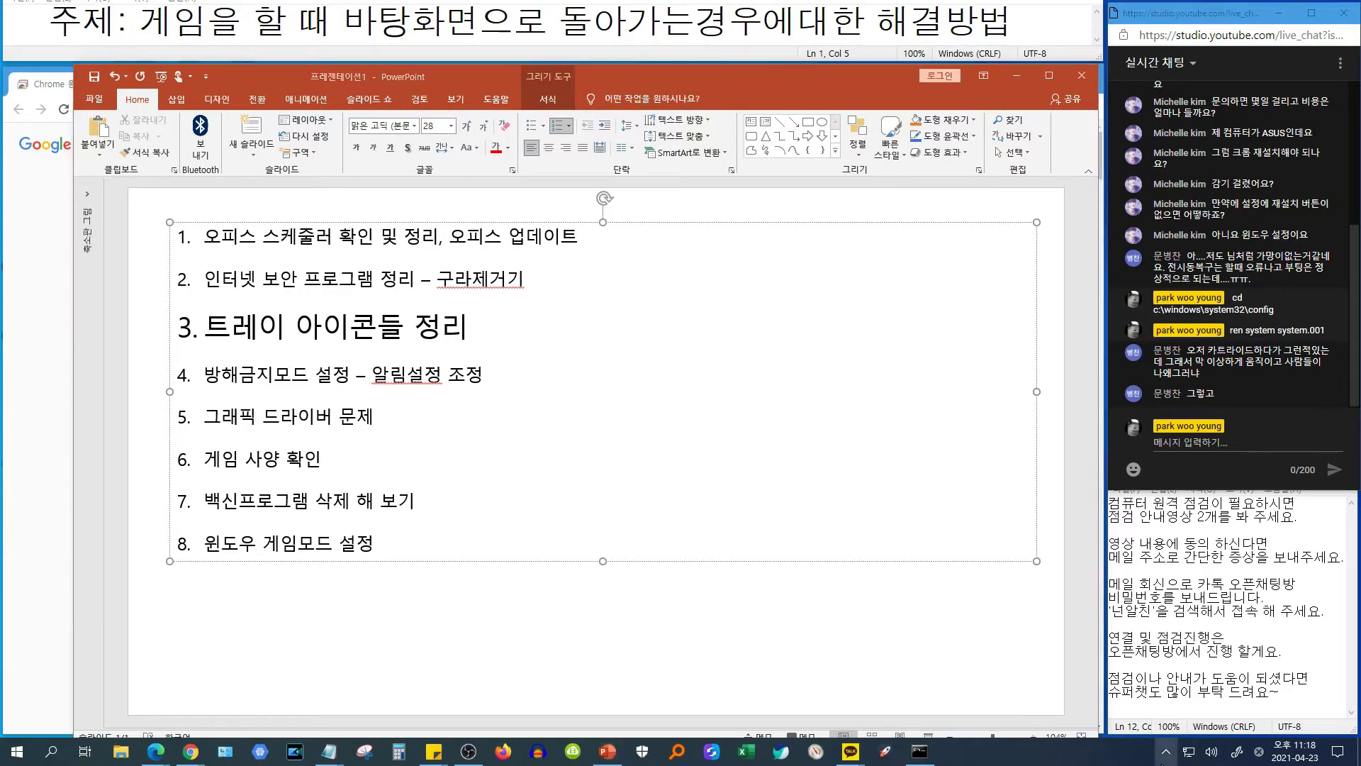
Open 작업 관리자, look through the running apps and background processes, and close it
{"action": "left_click", "coordinate": [1166, 752]}
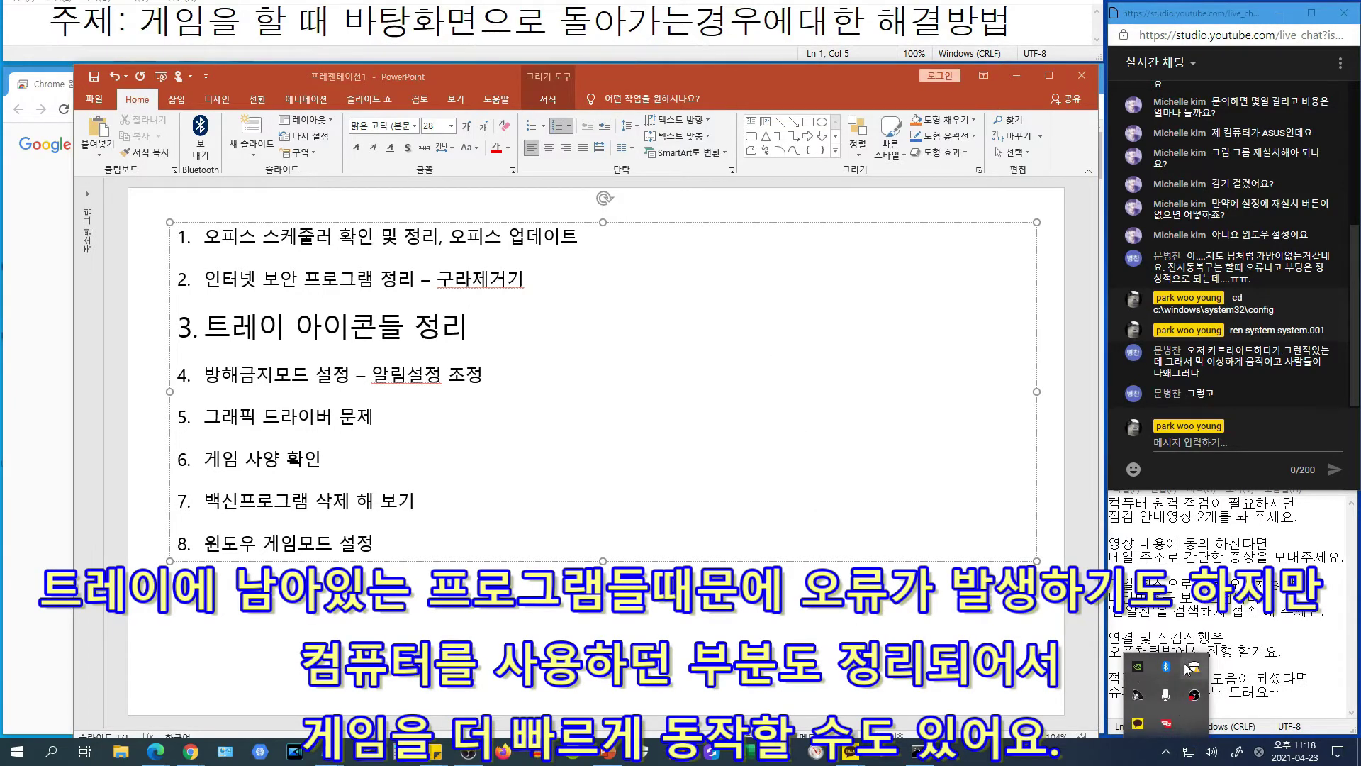
{"action": "right_click", "coordinate": [1082, 754]}
{"action": "left_click", "coordinate": [1134, 696]}
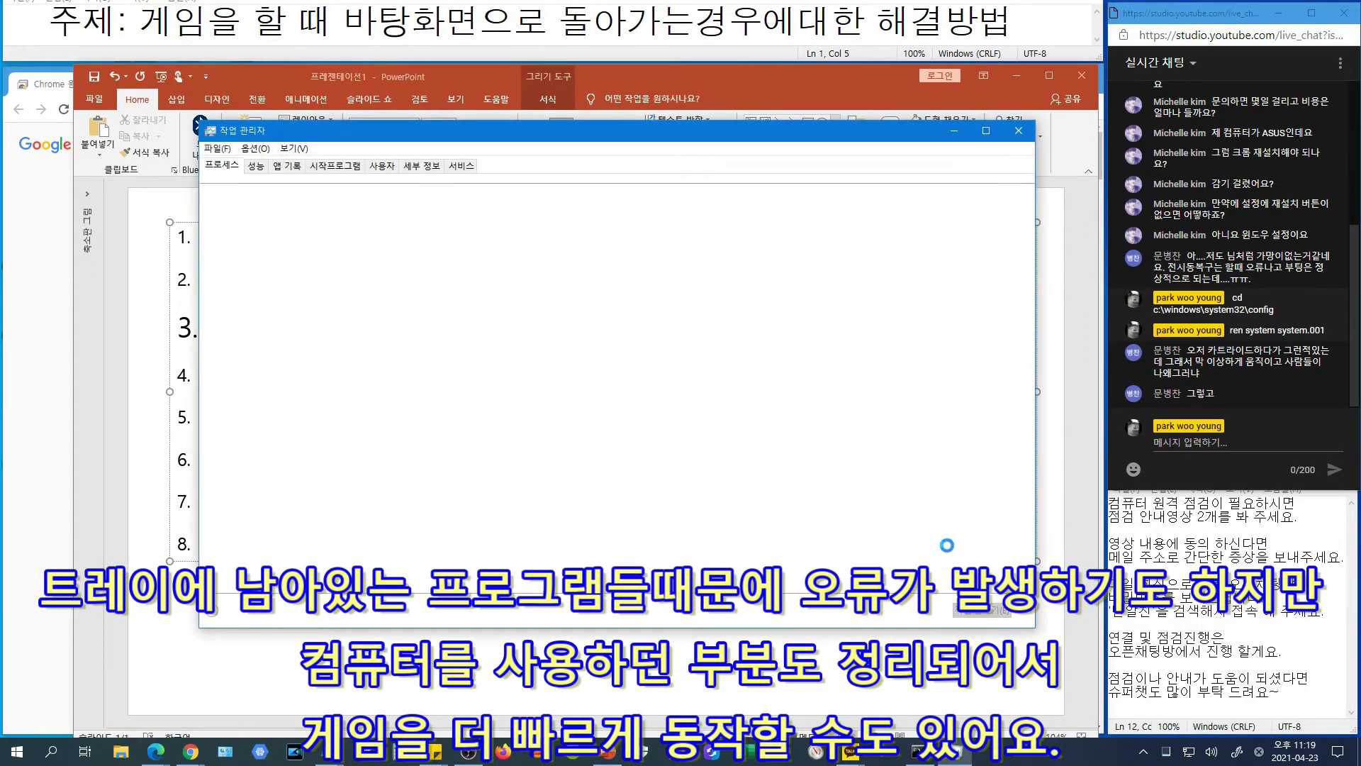
{"action": "left_click_drag", "start_coordinate": [587, 139], "coordinate": [614, 130]}
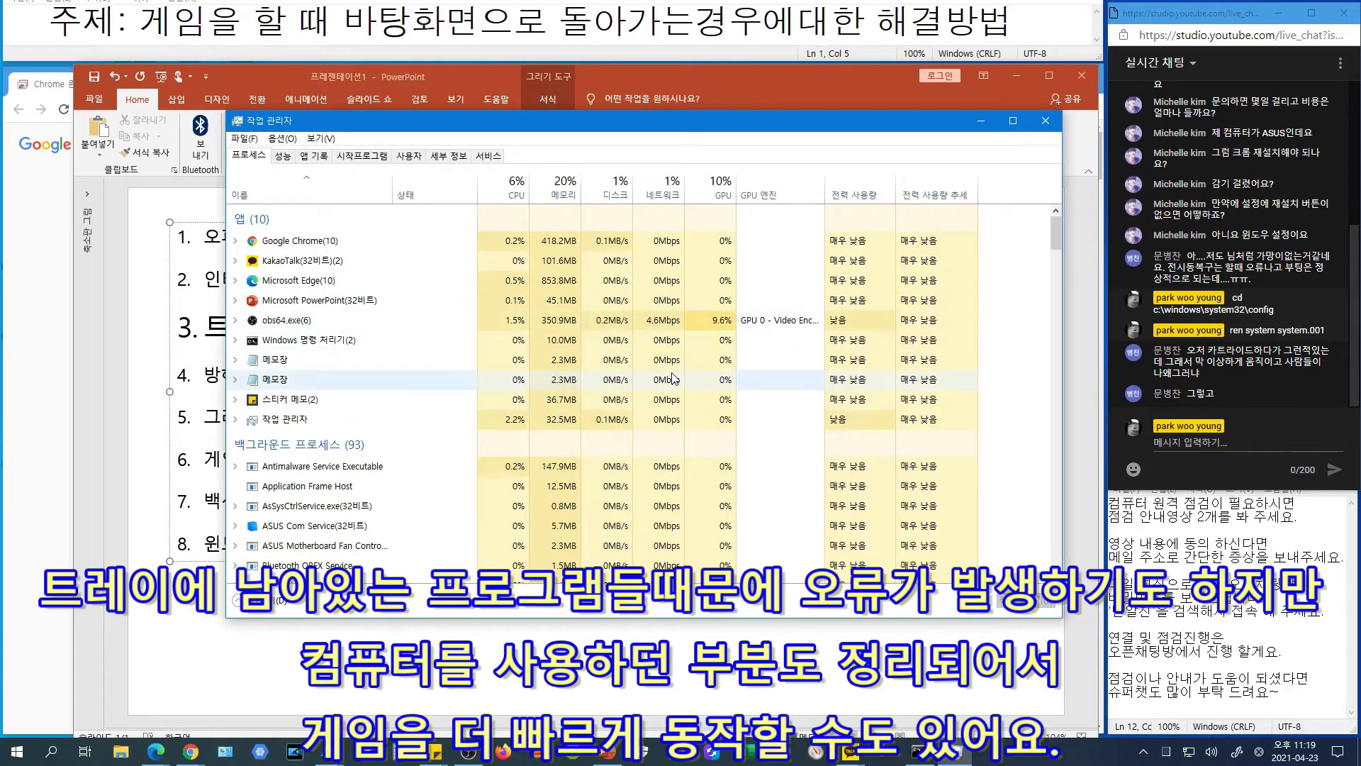
{"action": "scroll", "coordinate": [425, 454], "scroll_direction": "down", "scroll_amount": 1}
{"action": "scroll", "coordinate": [428, 465], "scroll_direction": "up", "scroll_amount": 1}
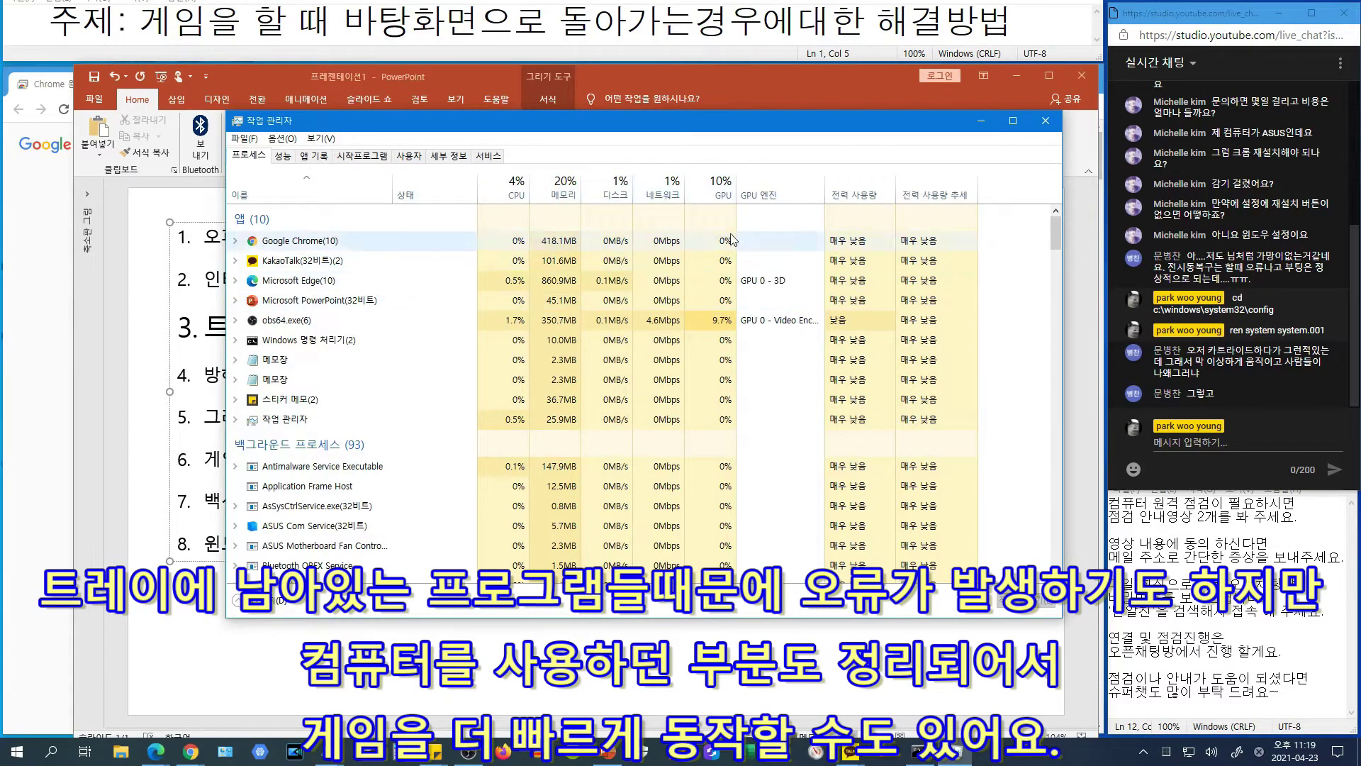
{"action": "scroll", "coordinate": [609, 369], "scroll_direction": "down", "scroll_amount": 6}
{"action": "scroll", "coordinate": [608, 369], "scroll_direction": "down", "scroll_amount": 2}
{"action": "scroll", "coordinate": [601, 364], "scroll_direction": "down", "scroll_amount": 3}
{"action": "scroll", "coordinate": [598, 353], "scroll_direction": "down", "scroll_amount": 5}
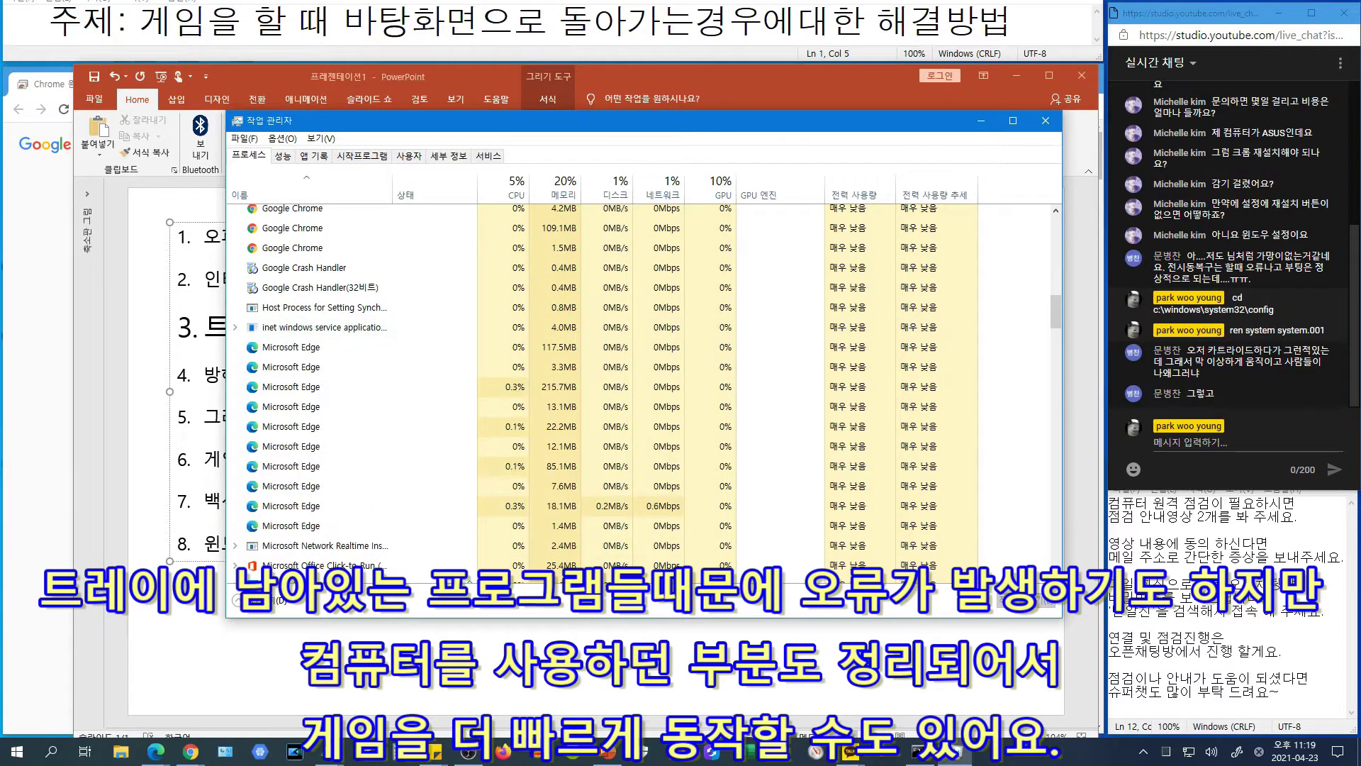
{"action": "scroll", "coordinate": [524, 510], "scroll_direction": "down", "scroll_amount": 5}
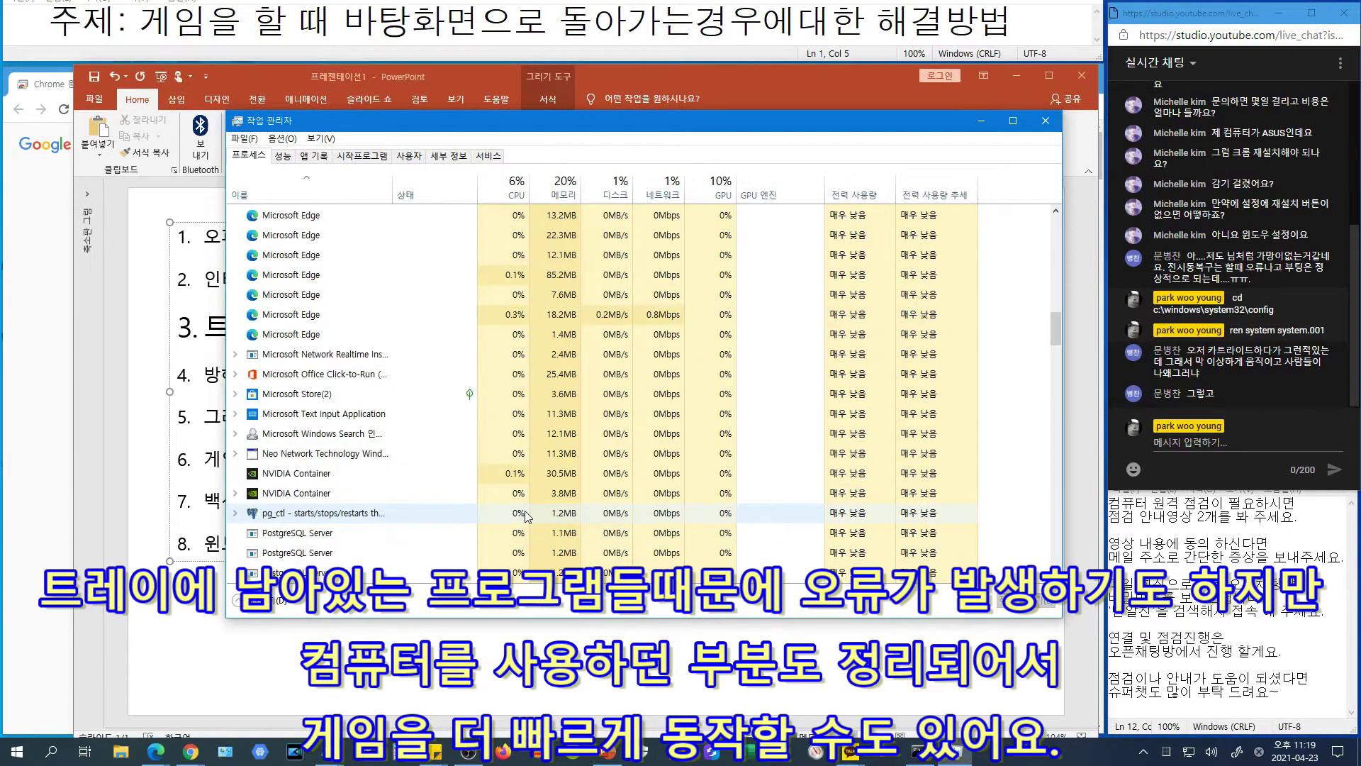
{"action": "scroll", "coordinate": [525, 505], "scroll_direction": "down", "scroll_amount": 2}
{"action": "scroll", "coordinate": [537, 488], "scroll_direction": "up", "scroll_amount": 2}
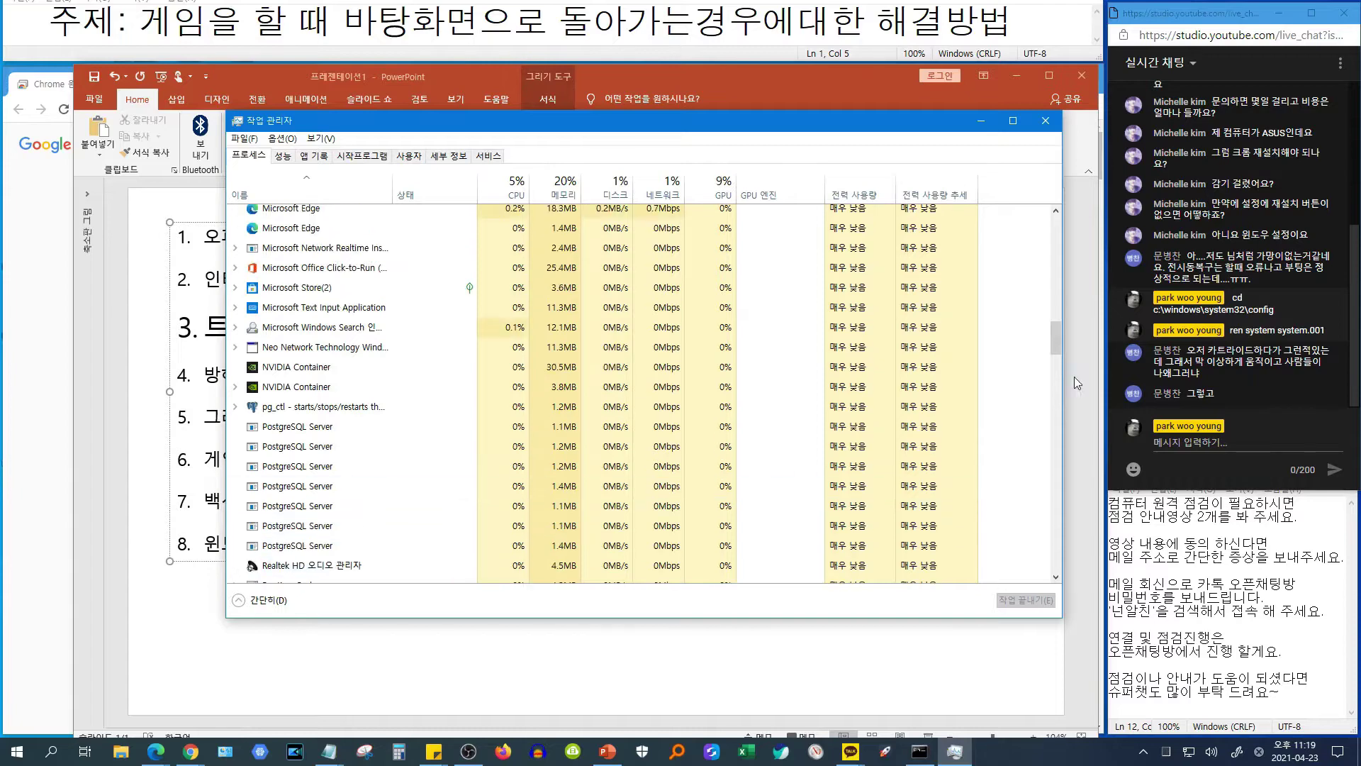
{"action": "left_click_drag", "start_coordinate": [1057, 347], "coordinate": [1079, 237]}
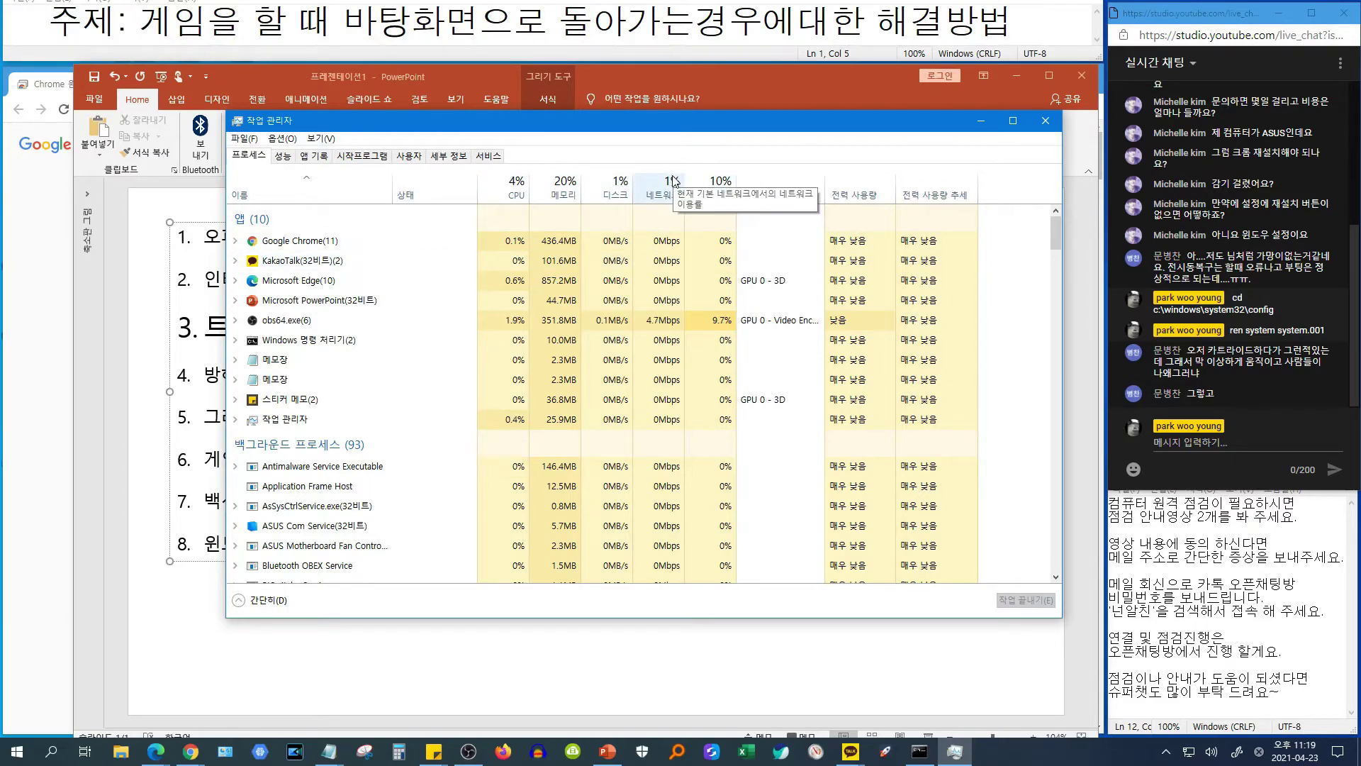
{"action": "left_click", "coordinate": [1046, 120]}
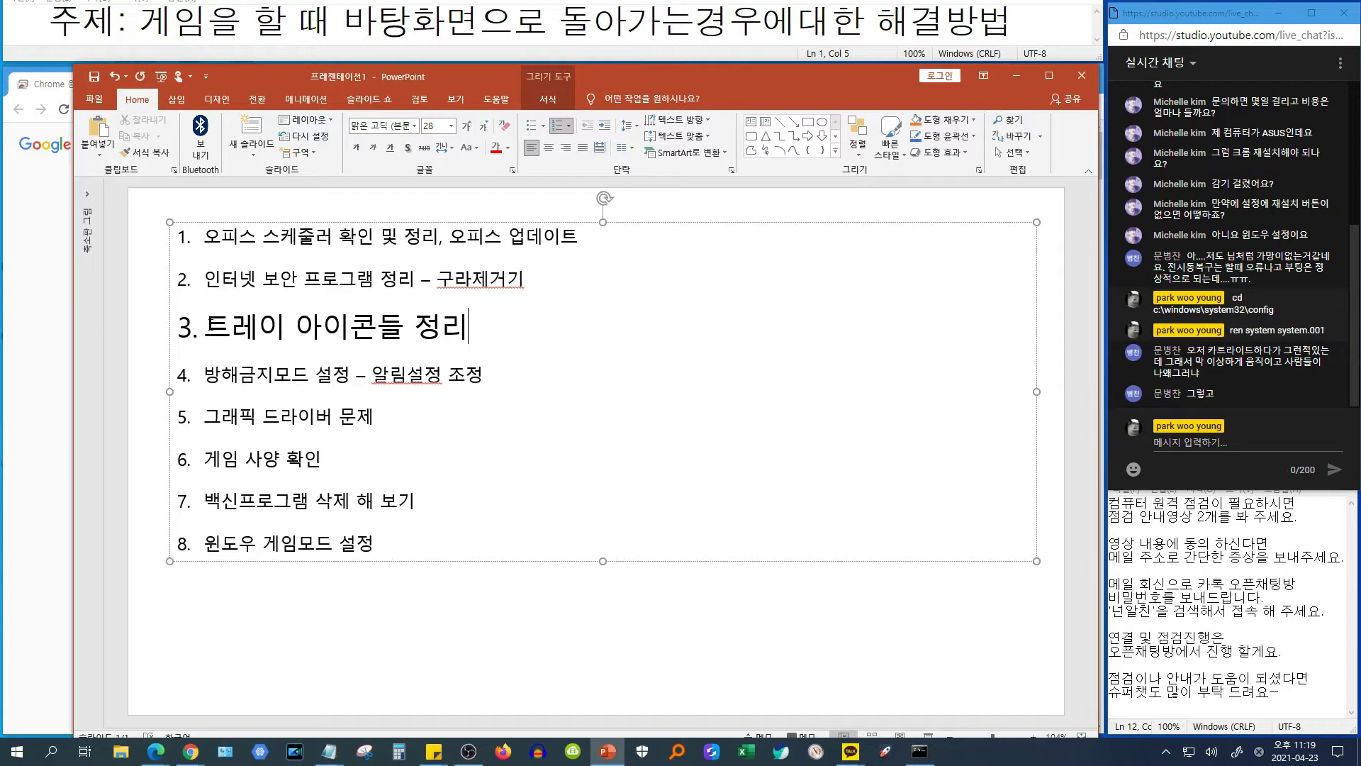
Reduce the text of item 3, 트레이 아이콘들 정리, to 18 pt on the slide
{"action": "left_click_drag", "start_coordinate": [209, 335], "coordinate": [477, 330]}
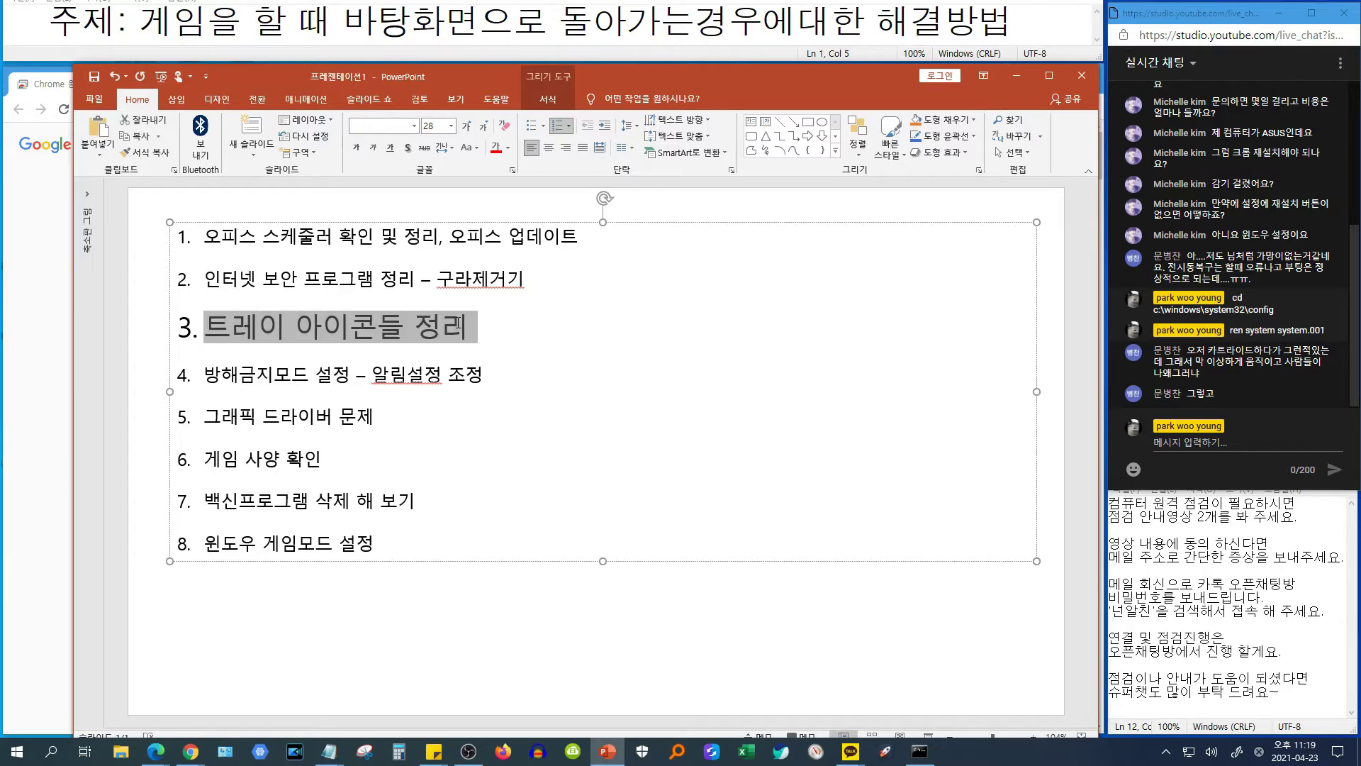
{"action": "left_click", "coordinate": [482, 126]}
{"action": "left_click", "coordinate": [483, 126]}
{"action": "left_click", "coordinate": [482, 125]}
Enlarge the text of item 4, 방해금지모드 설정 – 알림설정 조정, to 28 pt on the slide
{"action": "left_click", "coordinate": [465, 380]}
{"action": "key", "text": "Return"}
{"action": "key", "text": "BackSpace"}
{"action": "left_click_drag", "start_coordinate": [204, 362], "coordinate": [489, 364]}
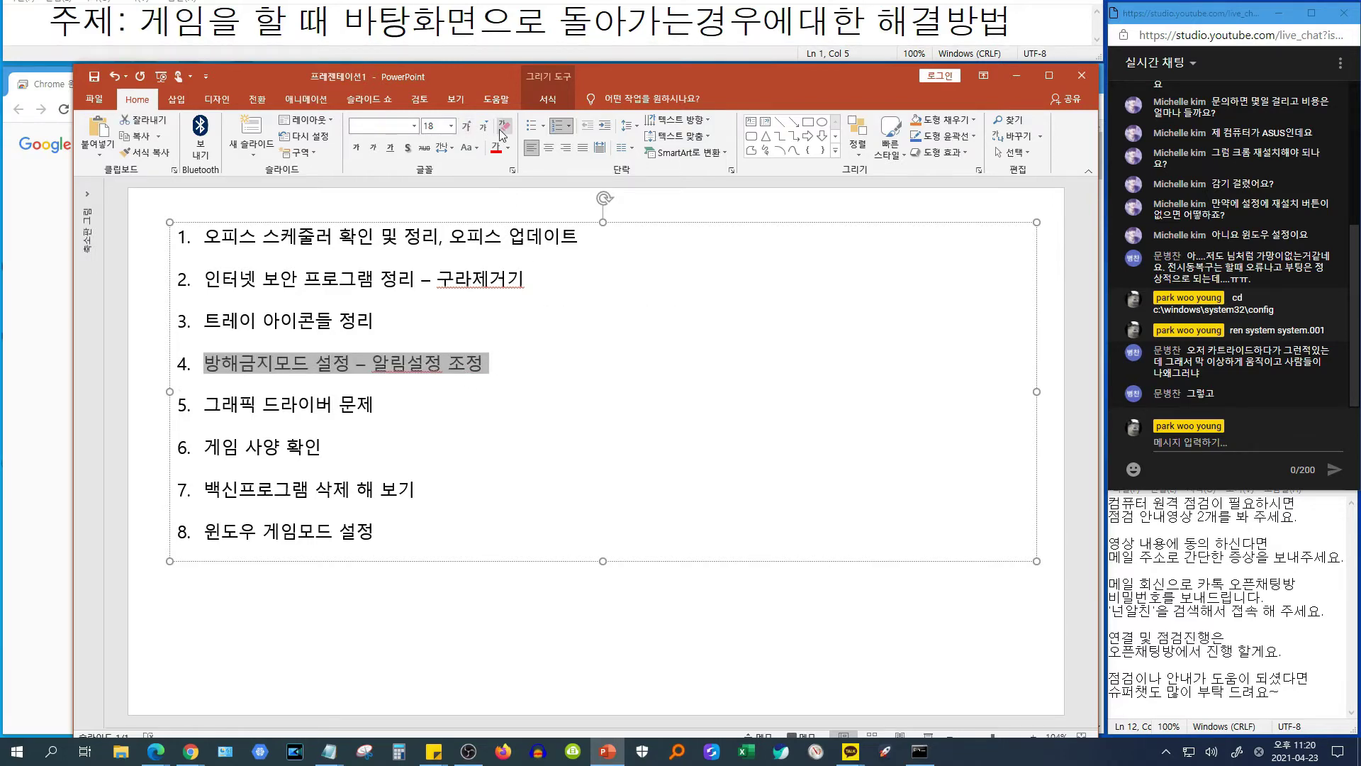
{"action": "left_click", "coordinate": [466, 125]}
{"action": "left_click", "coordinate": [466, 126]}
{"action": "left_click", "coordinate": [466, 126]}
{"action": "left_click_drag", "start_coordinate": [377, 368], "coordinate": [667, 377]}
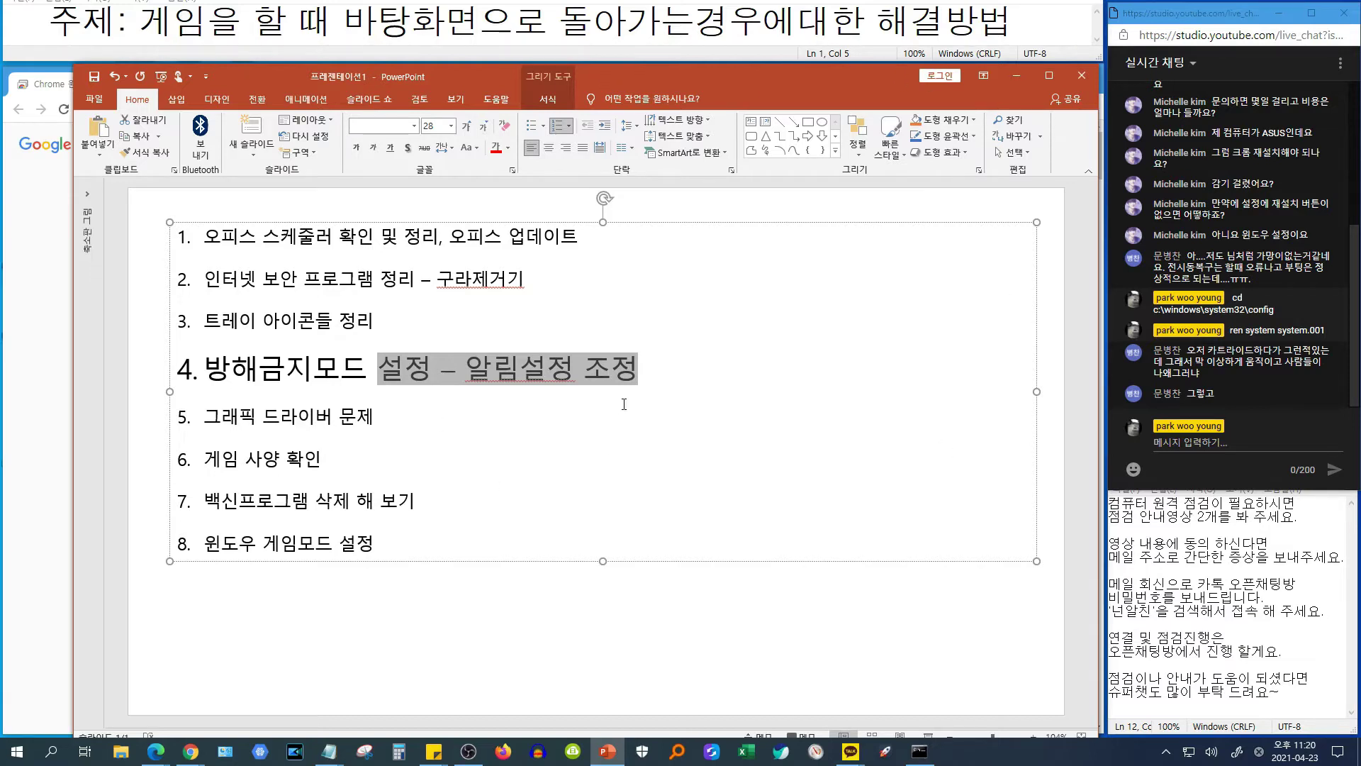
{"action": "key", "text": "Escape"}
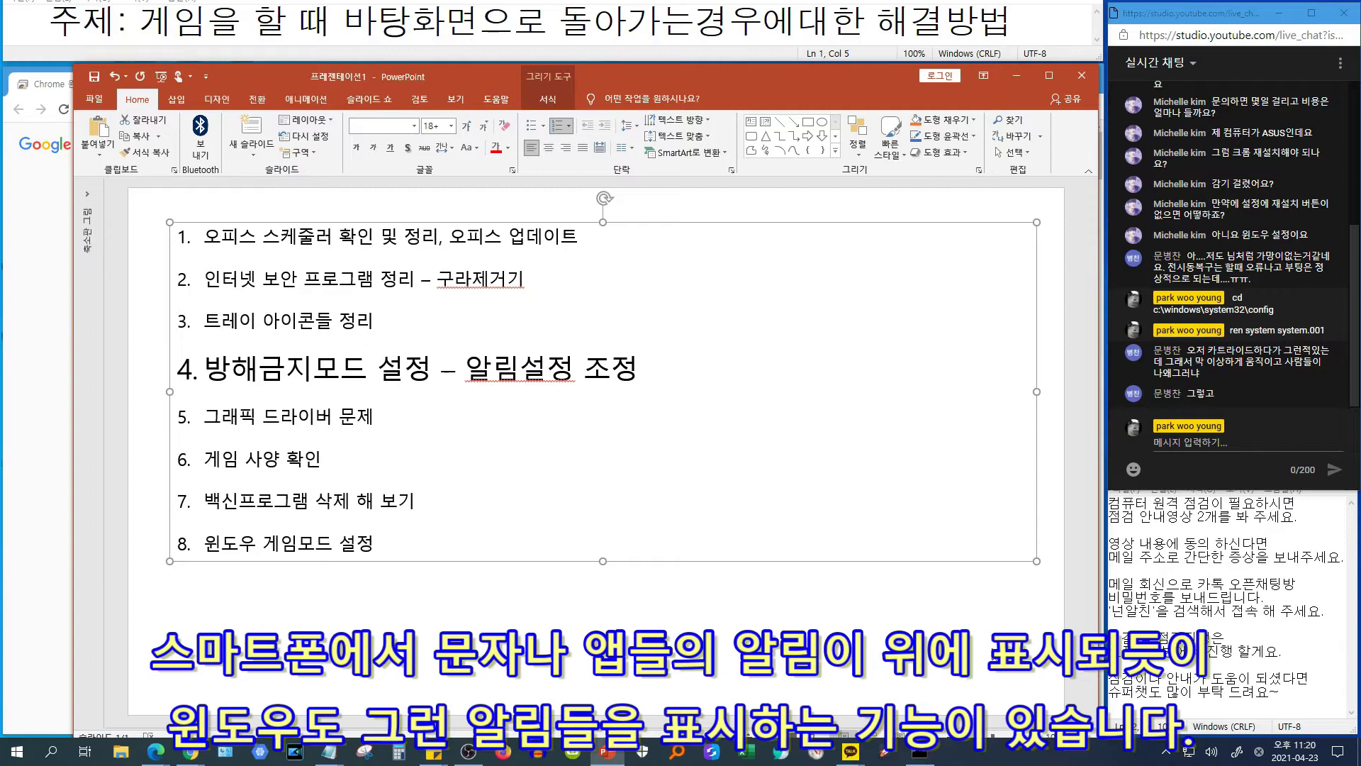
Open the notification settings through 알림 관리 in the action center, and close the settings window
{"action": "left_click", "coordinate": [1337, 750]}
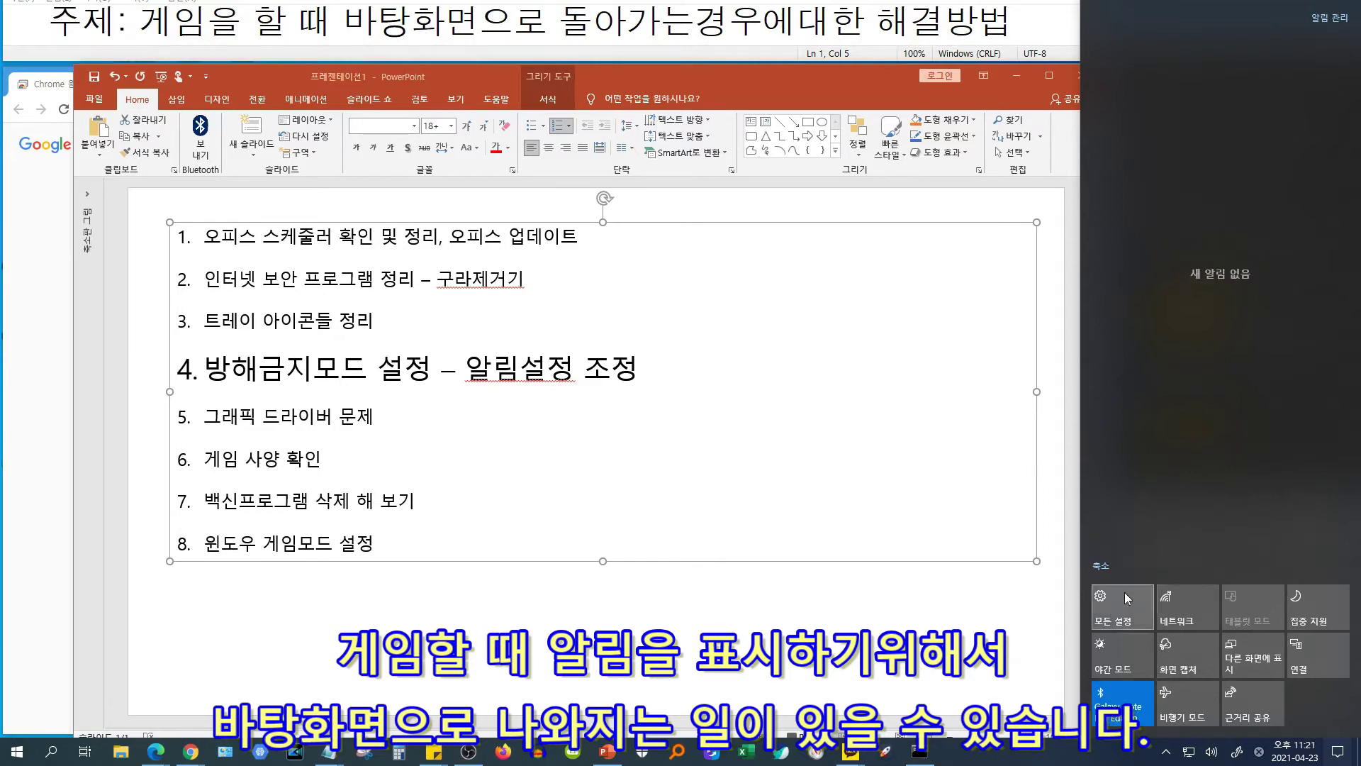
{"action": "left_click", "coordinate": [1328, 19]}
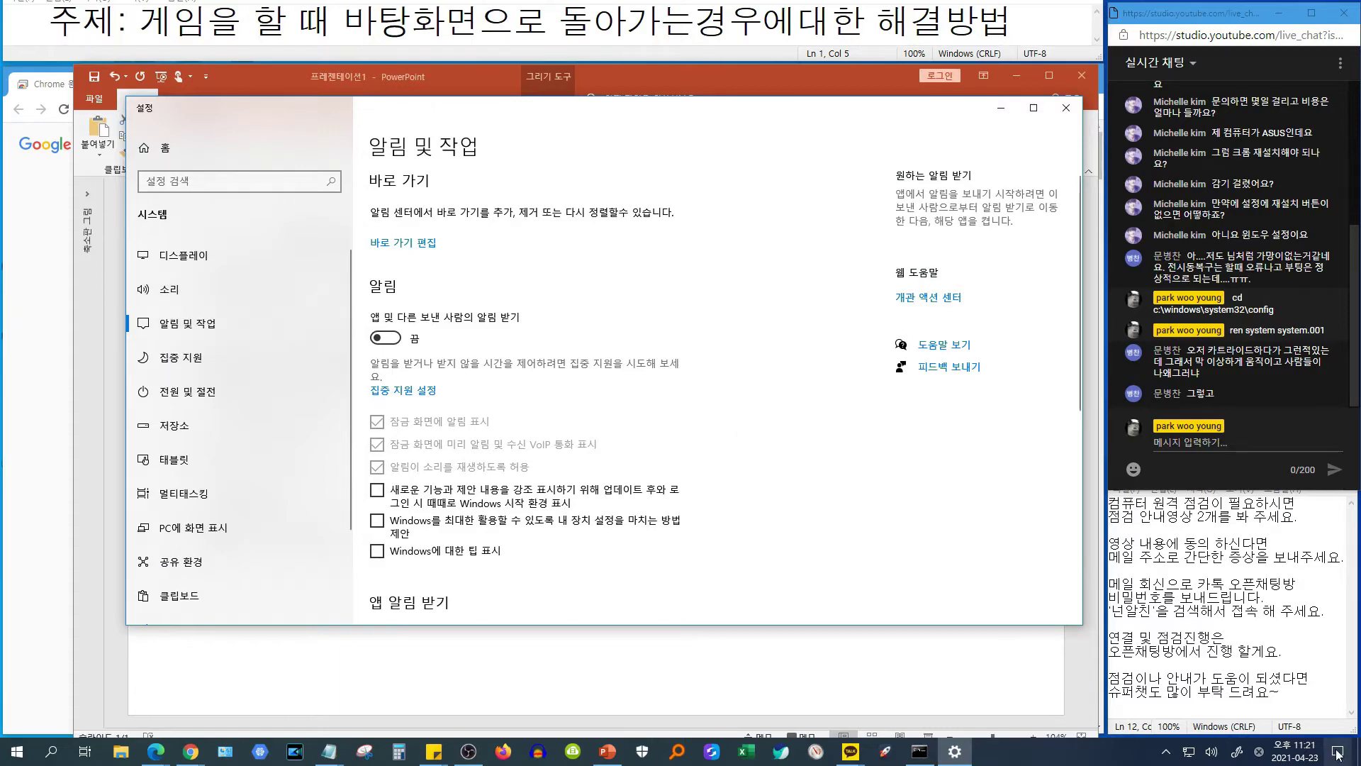
{"action": "left_click", "coordinate": [1065, 107]}
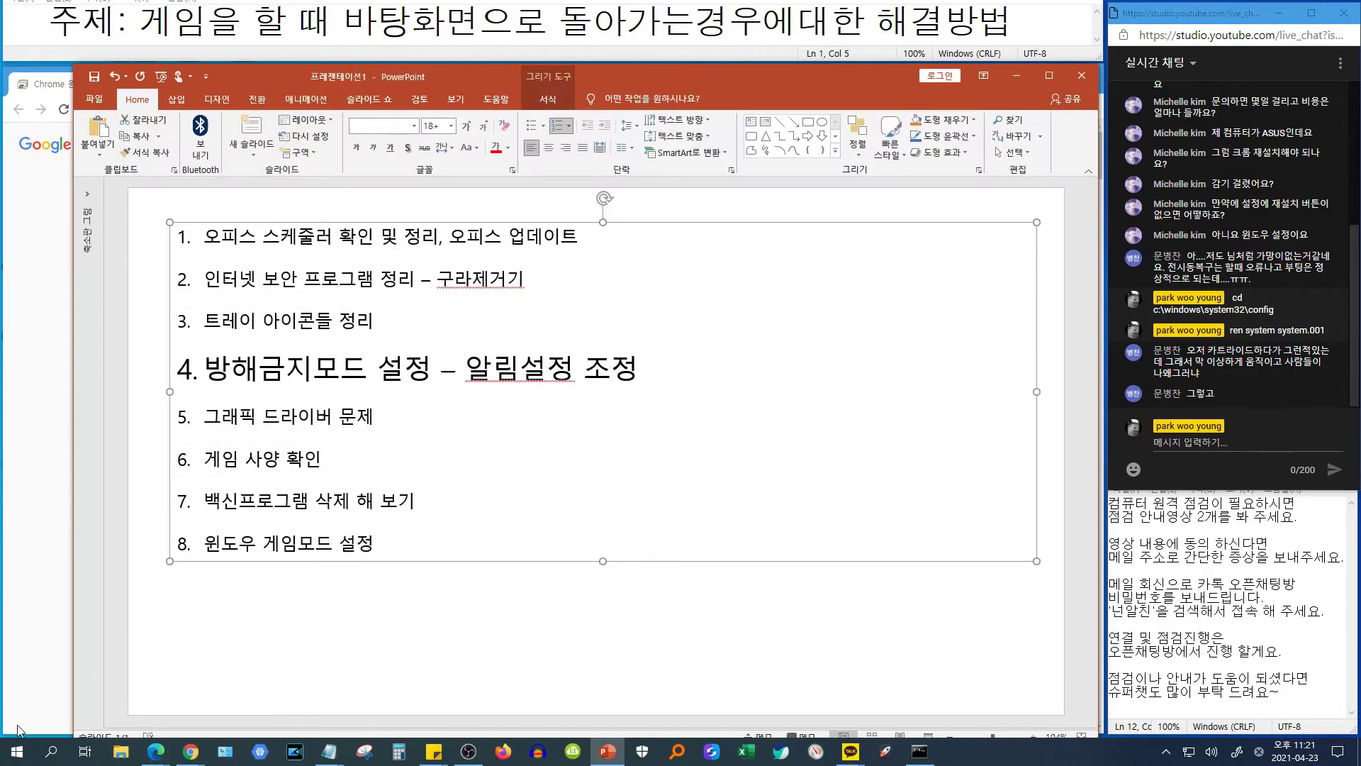
Open the 알림 및 작업 page of the system settings in Windows 설정
{"action": "left_click", "coordinate": [17, 751]}
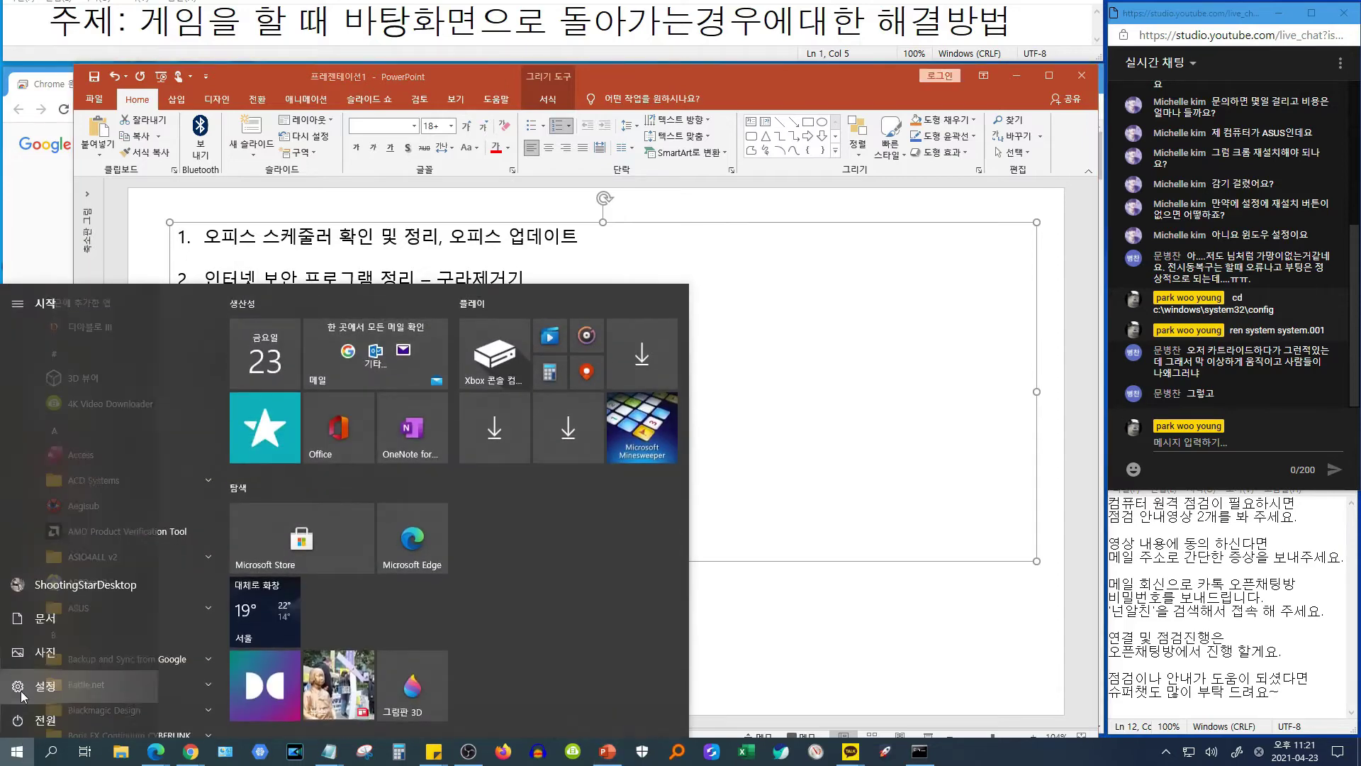
{"action": "left_click", "coordinate": [22, 692]}
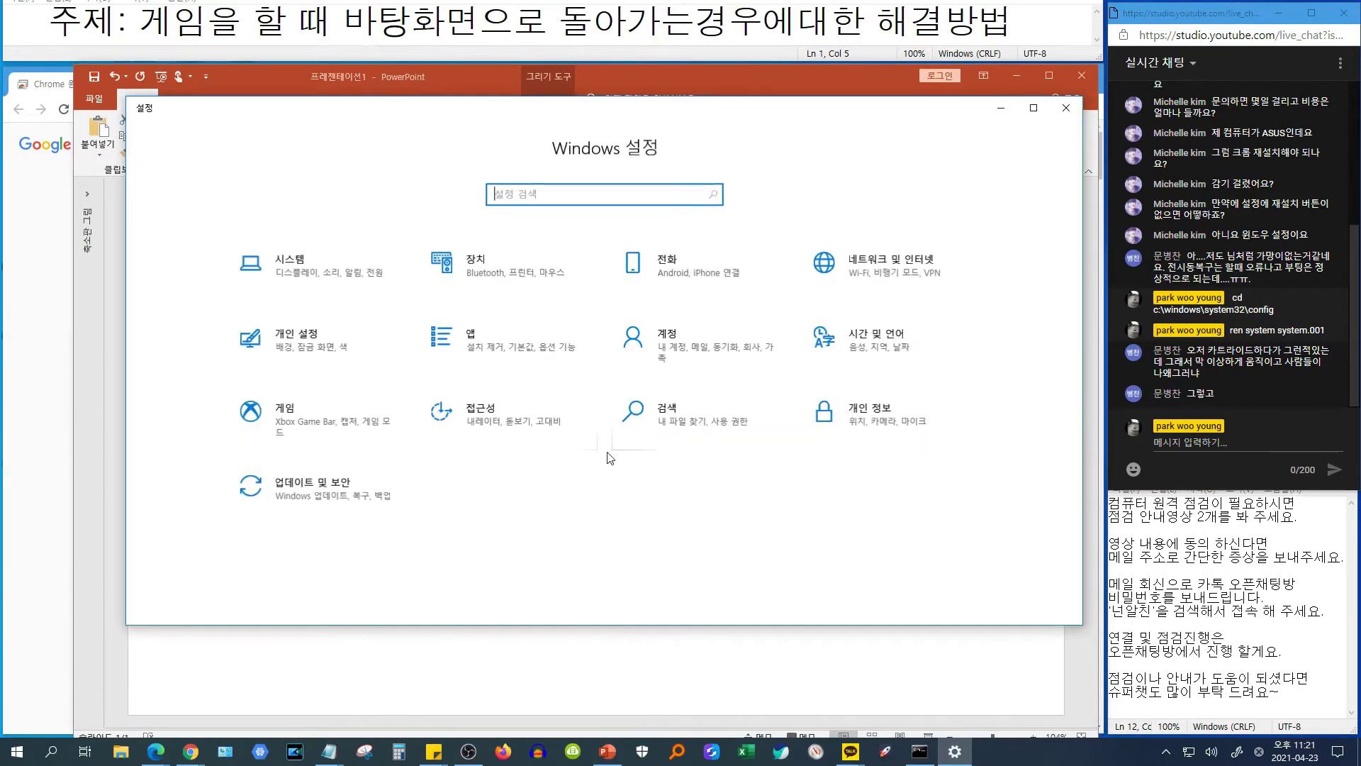
{"action": "left_click", "coordinate": [339, 281]}
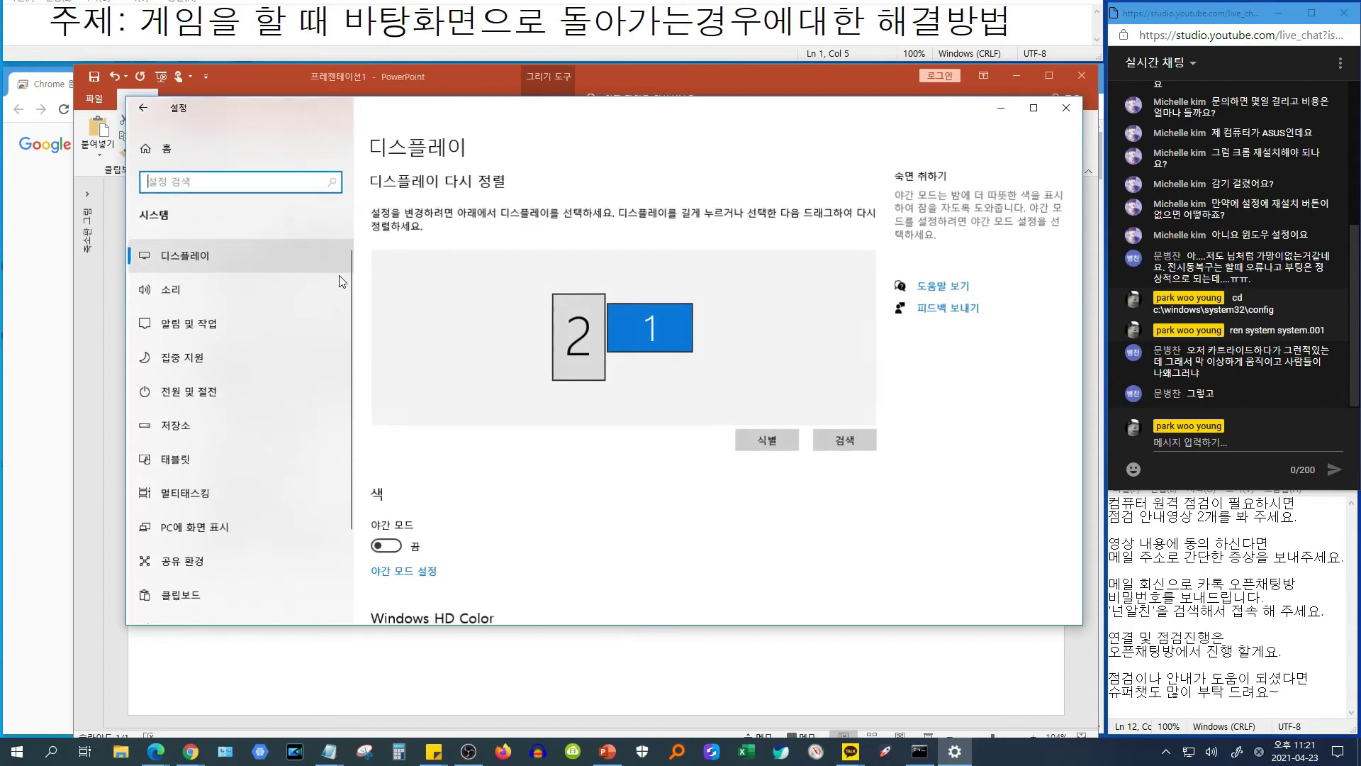
{"action": "left_click", "coordinate": [272, 332]}
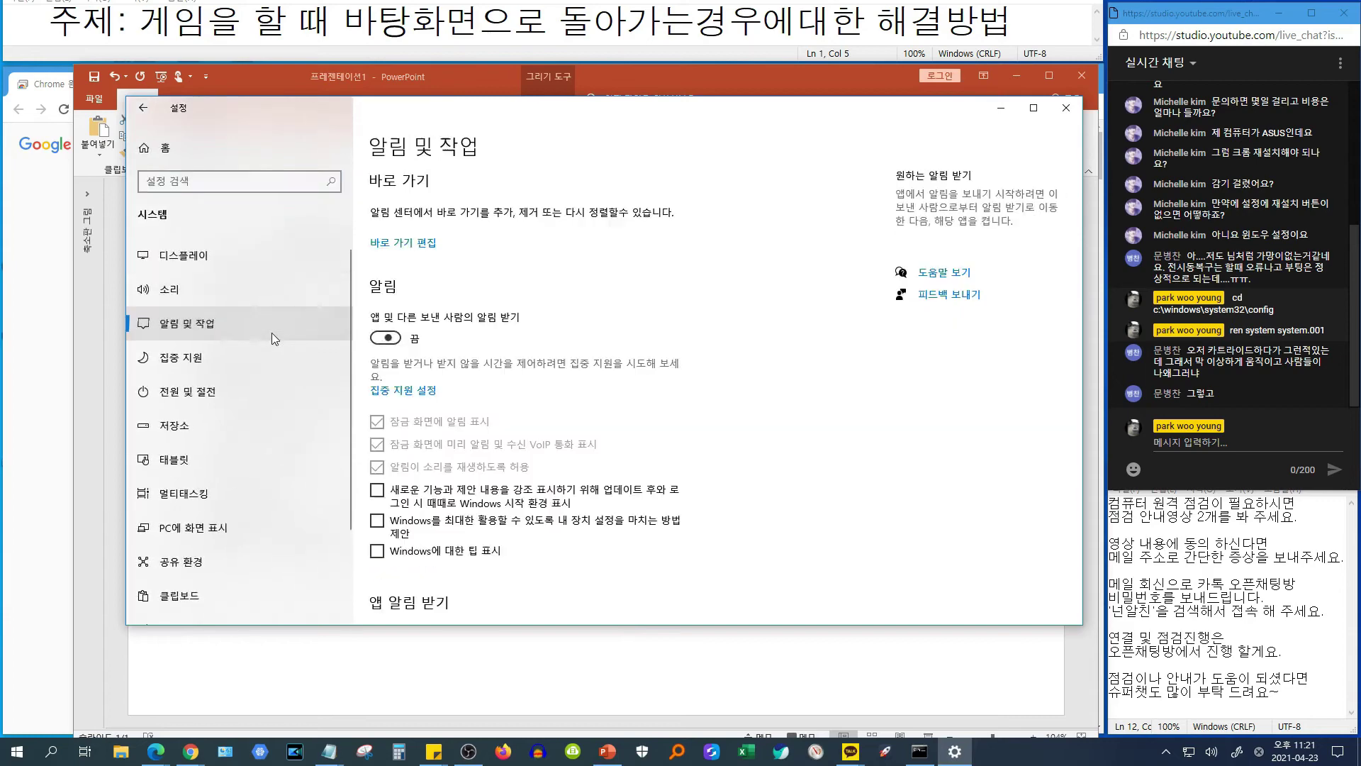
Switch the notifications from apps and other senders on and back off, and look over the 집중 지원 page
{"action": "left_click", "coordinate": [394, 340]}
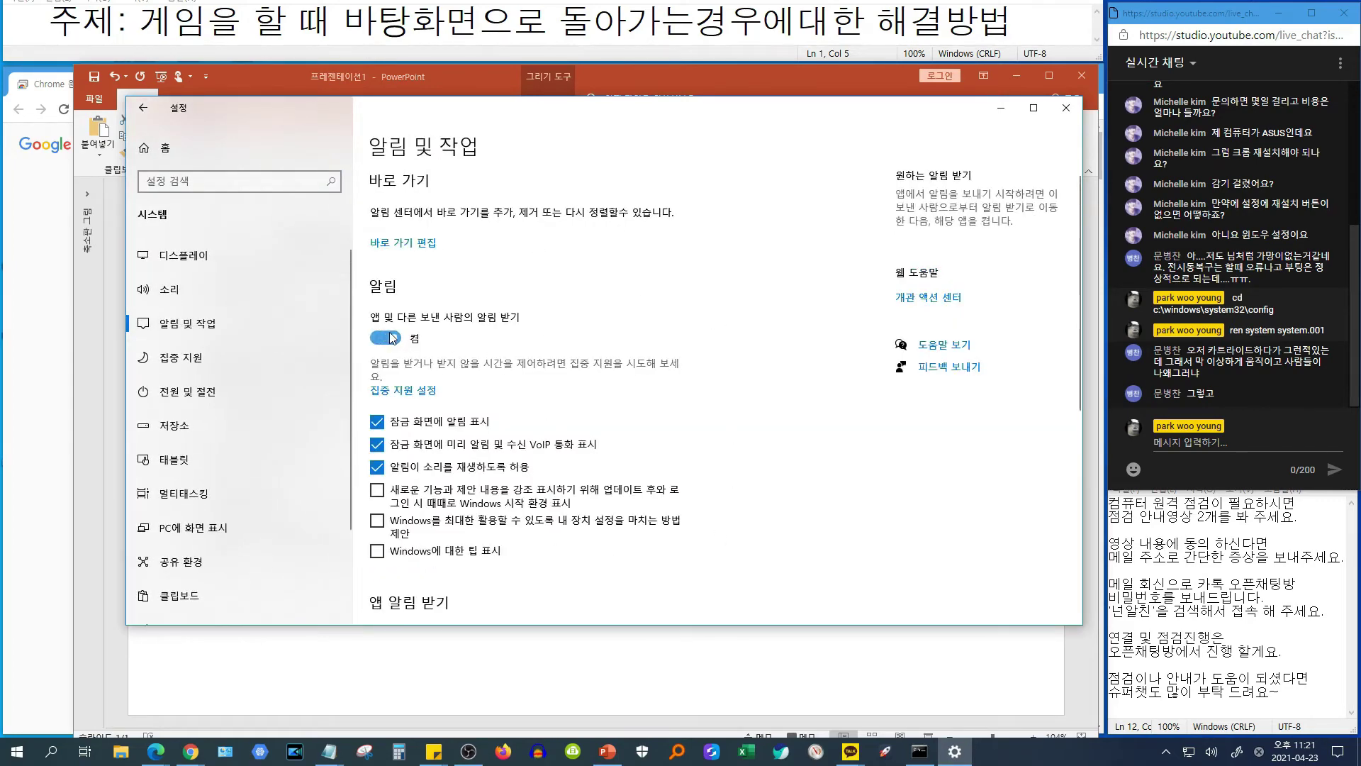
{"action": "left_click", "coordinate": [395, 342]}
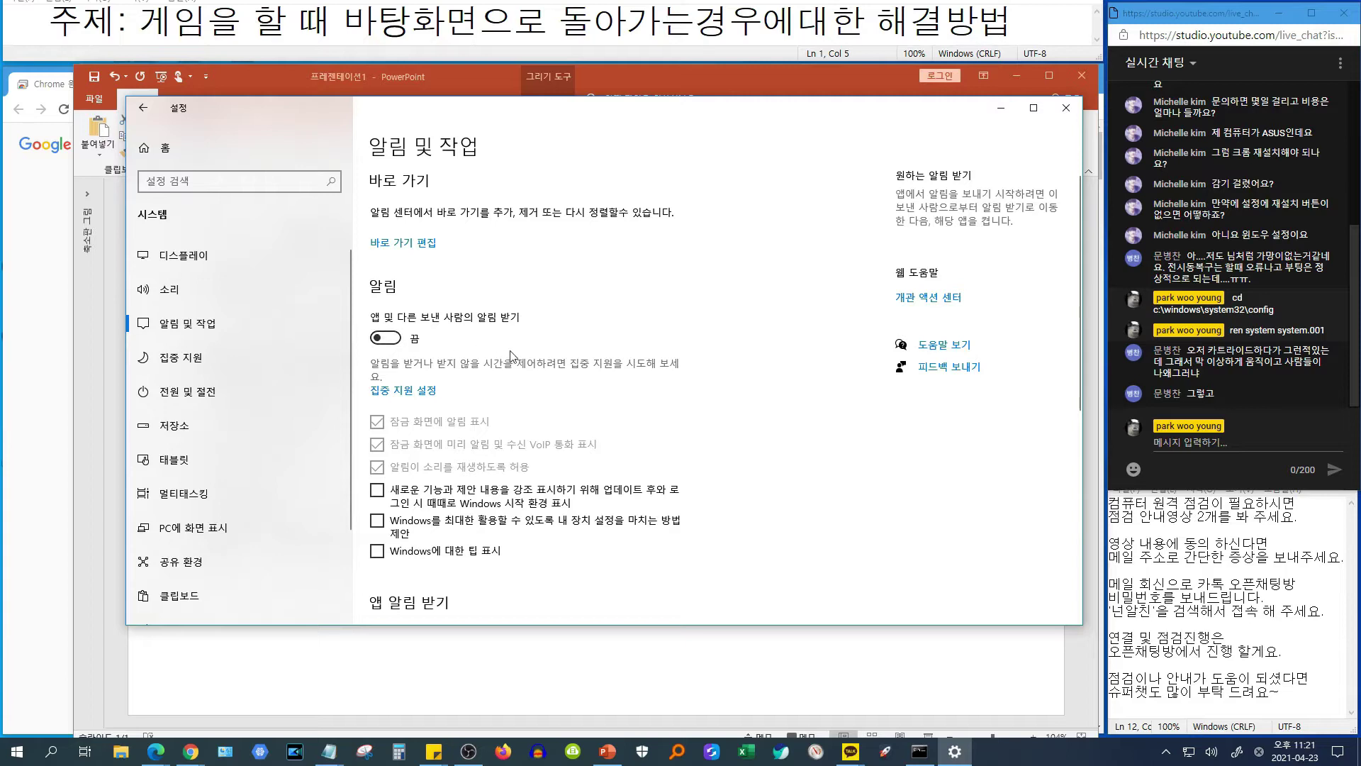
{"action": "scroll", "coordinate": [662, 339], "scroll_direction": "down", "scroll_amount": 3}
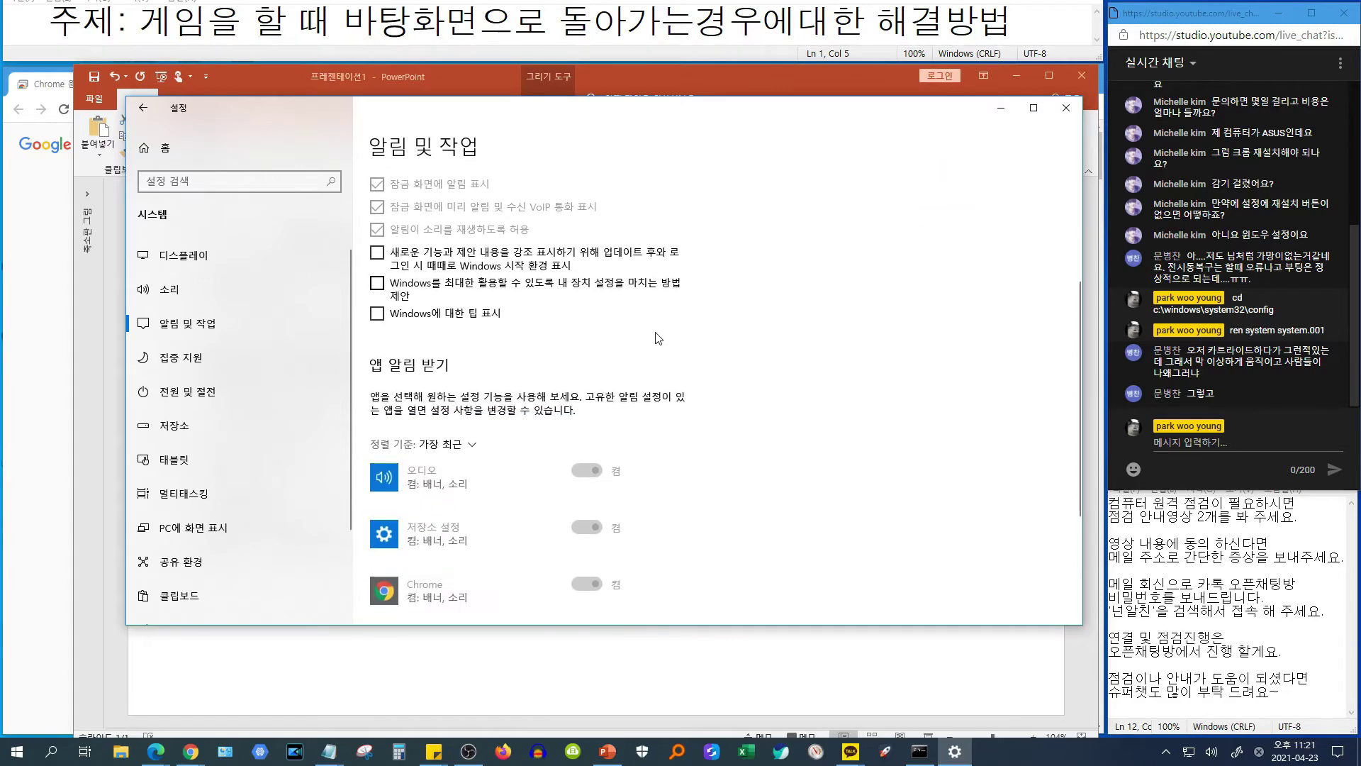
{"action": "left_click", "coordinate": [177, 355]}
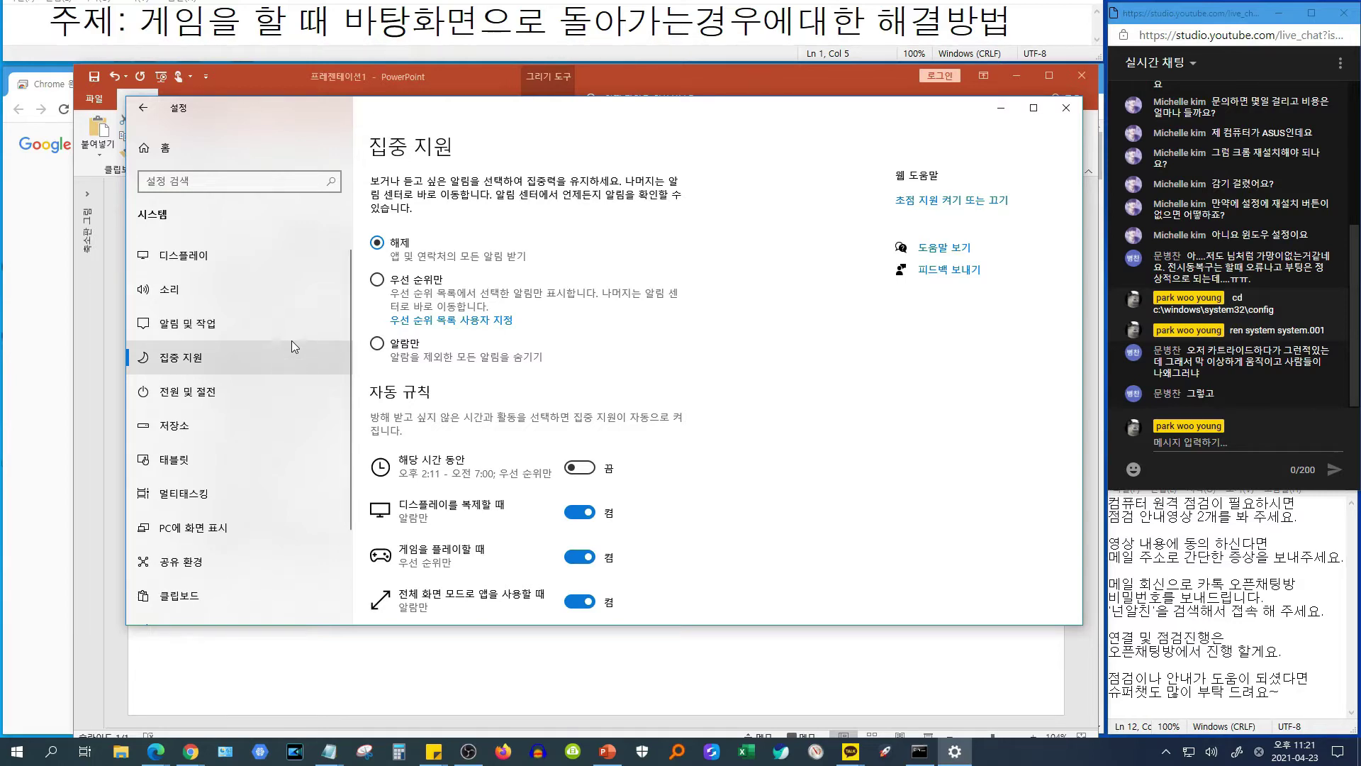
{"action": "left_click", "coordinate": [275, 329]}
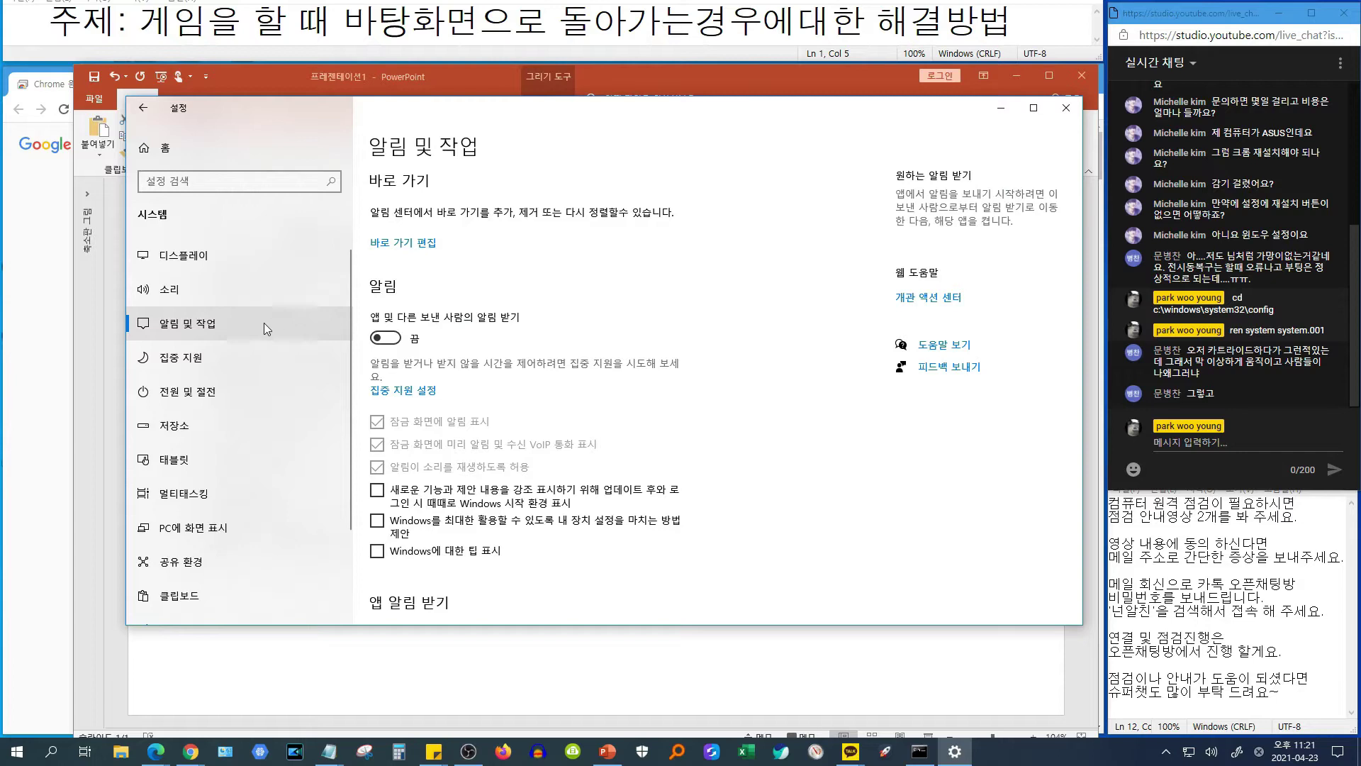
Turn on the notifications from apps and other senders, and examine the notification options of 보안 및 유지 관리
{"action": "left_click", "coordinate": [385, 337]}
{"action": "scroll", "coordinate": [767, 387], "scroll_direction": "down", "scroll_amount": 7}
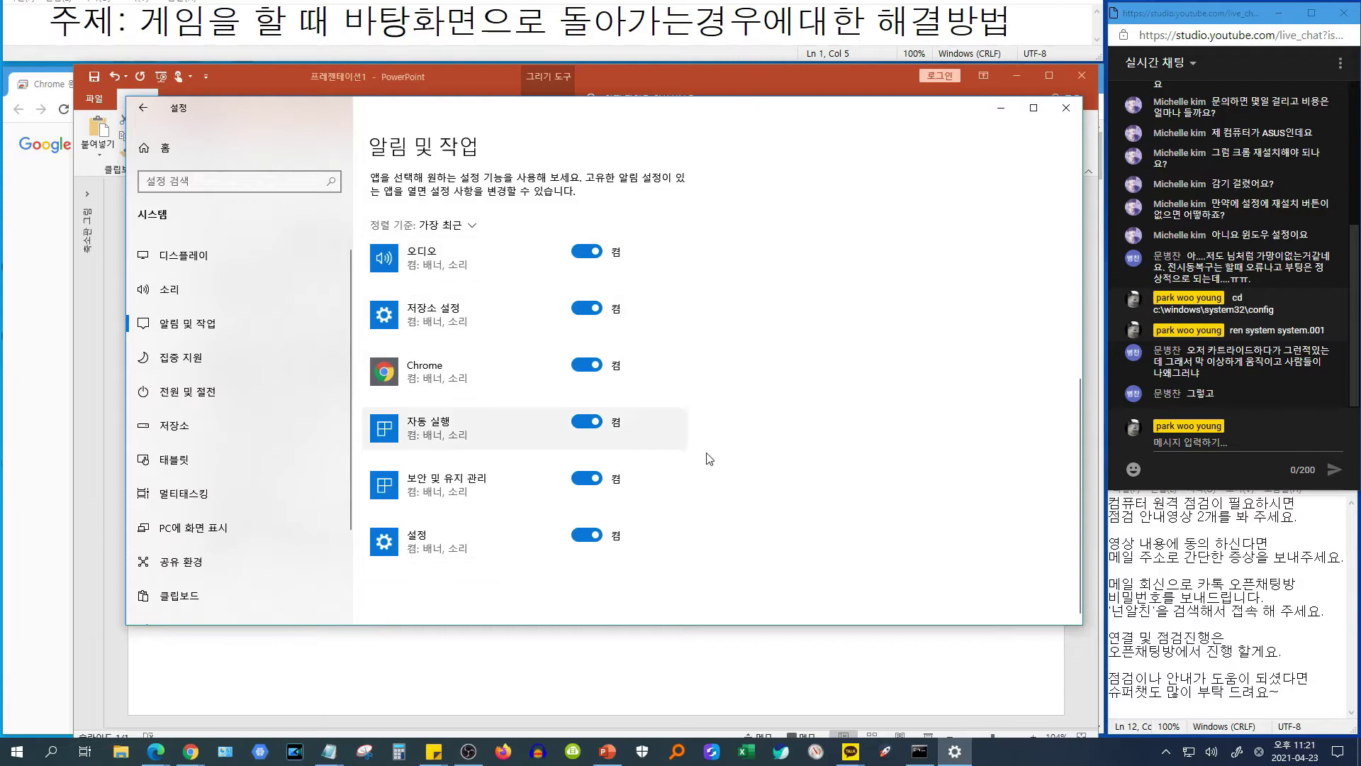
{"action": "left_click", "coordinate": [467, 487]}
{"action": "scroll", "coordinate": [646, 448], "scroll_direction": "down", "scroll_amount": 1}
{"action": "scroll", "coordinate": [647, 448], "scroll_direction": "up", "scroll_amount": 2}
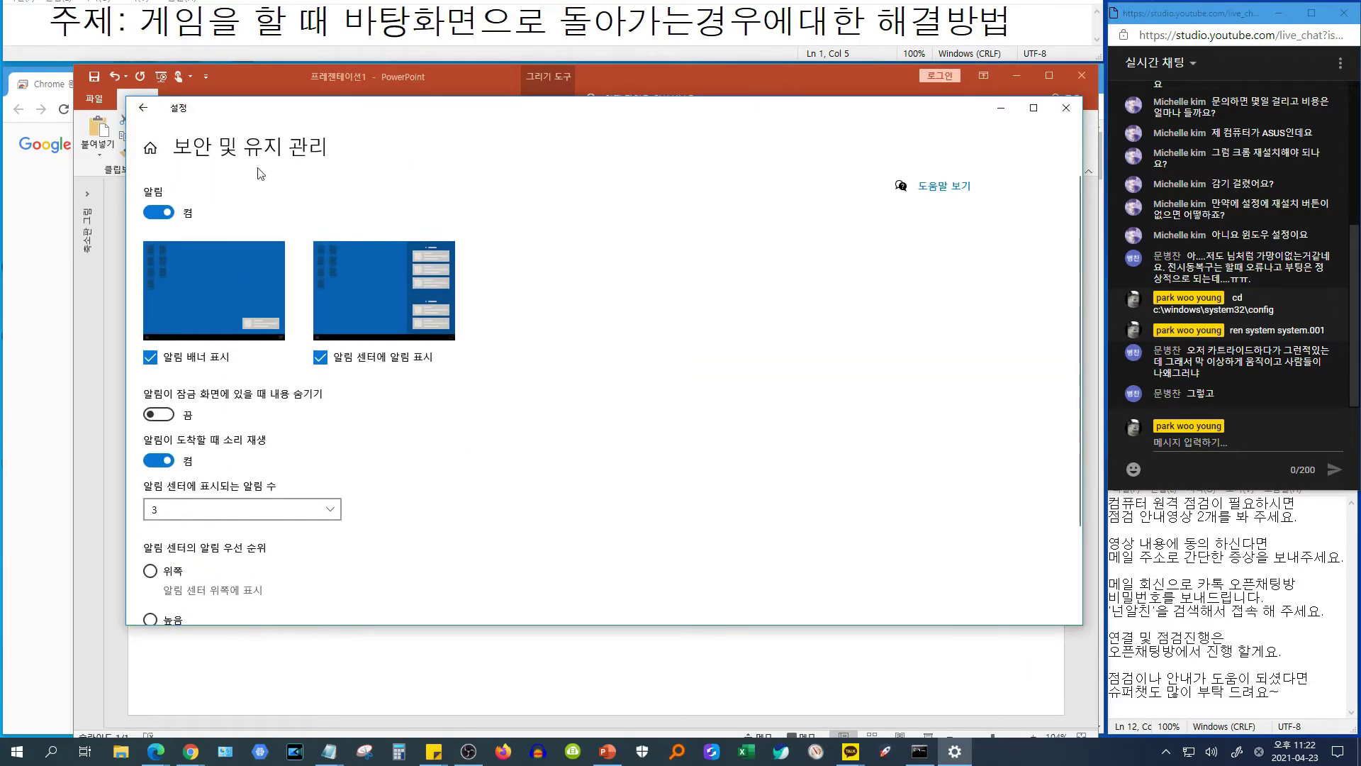
Return to the 알림 및 작업 page of the system settings and review its notification options and app list
{"action": "left_click", "coordinate": [150, 149]}
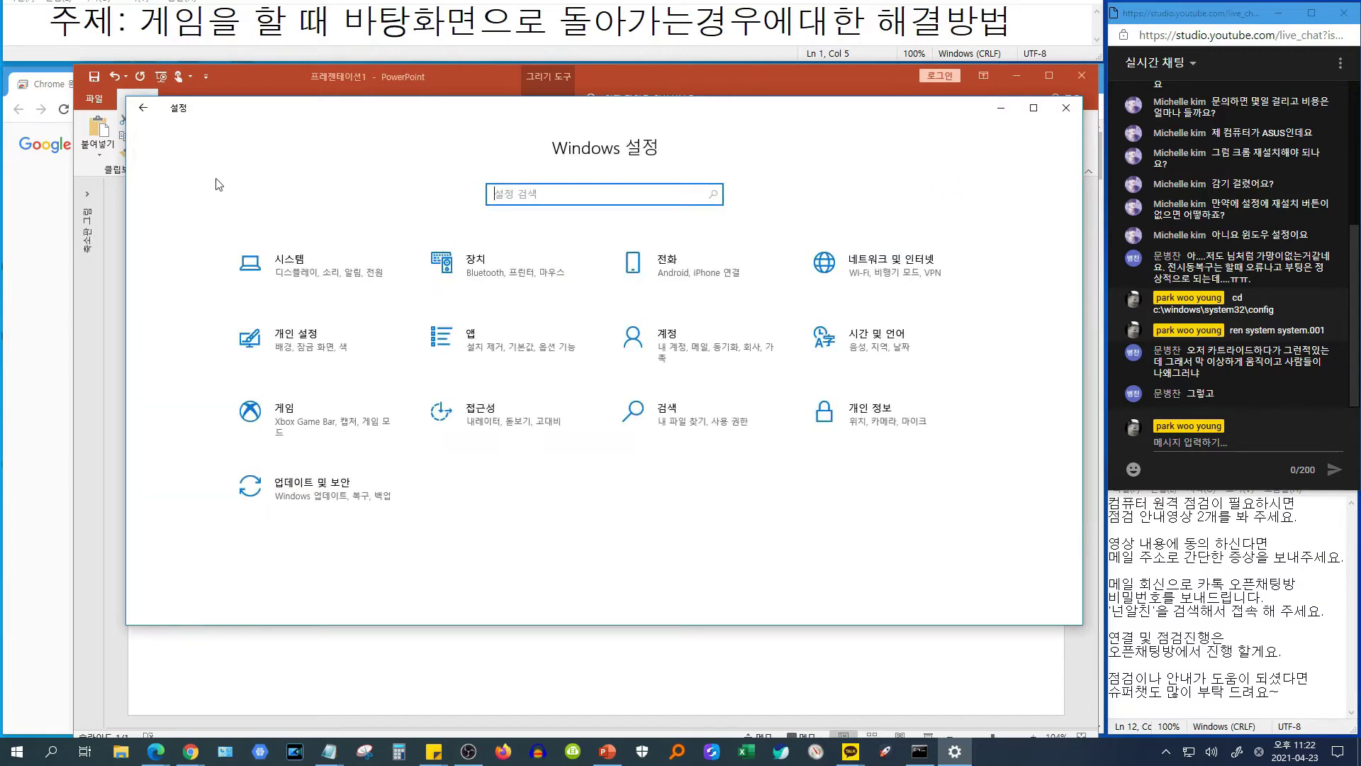
{"action": "left_click", "coordinate": [311, 268]}
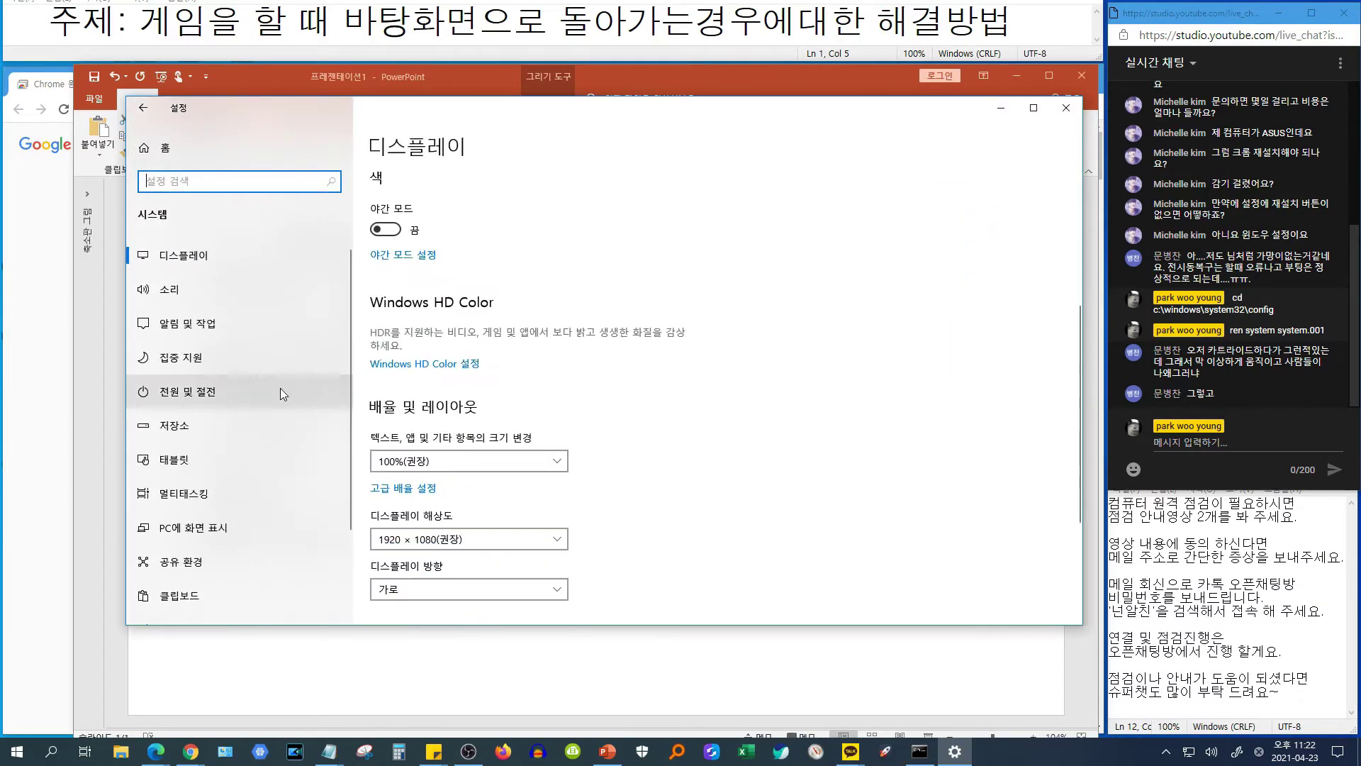
{"action": "left_click", "coordinate": [218, 314]}
{"action": "scroll", "coordinate": [565, 377], "scroll_direction": "down", "scroll_amount": 6}
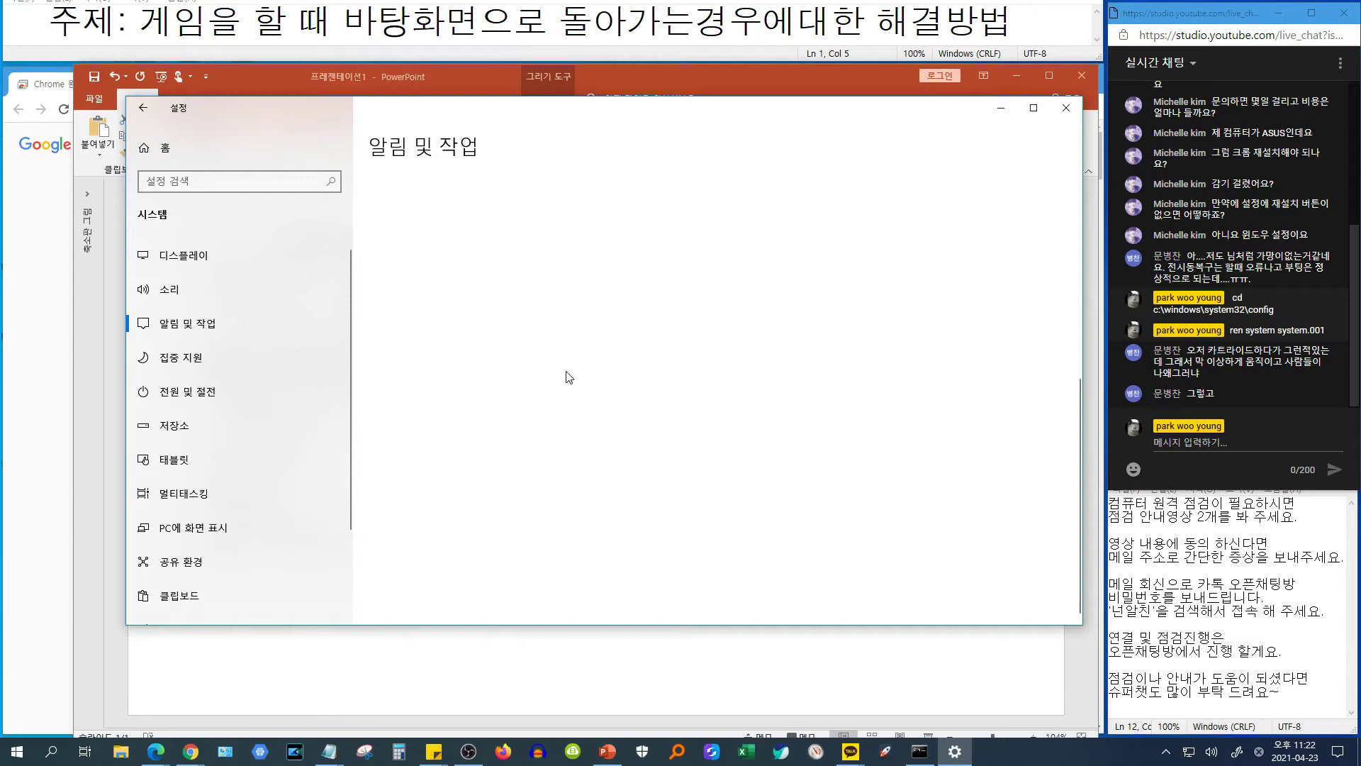
{"action": "scroll", "coordinate": [851, 453], "scroll_direction": "up", "scroll_amount": 6}
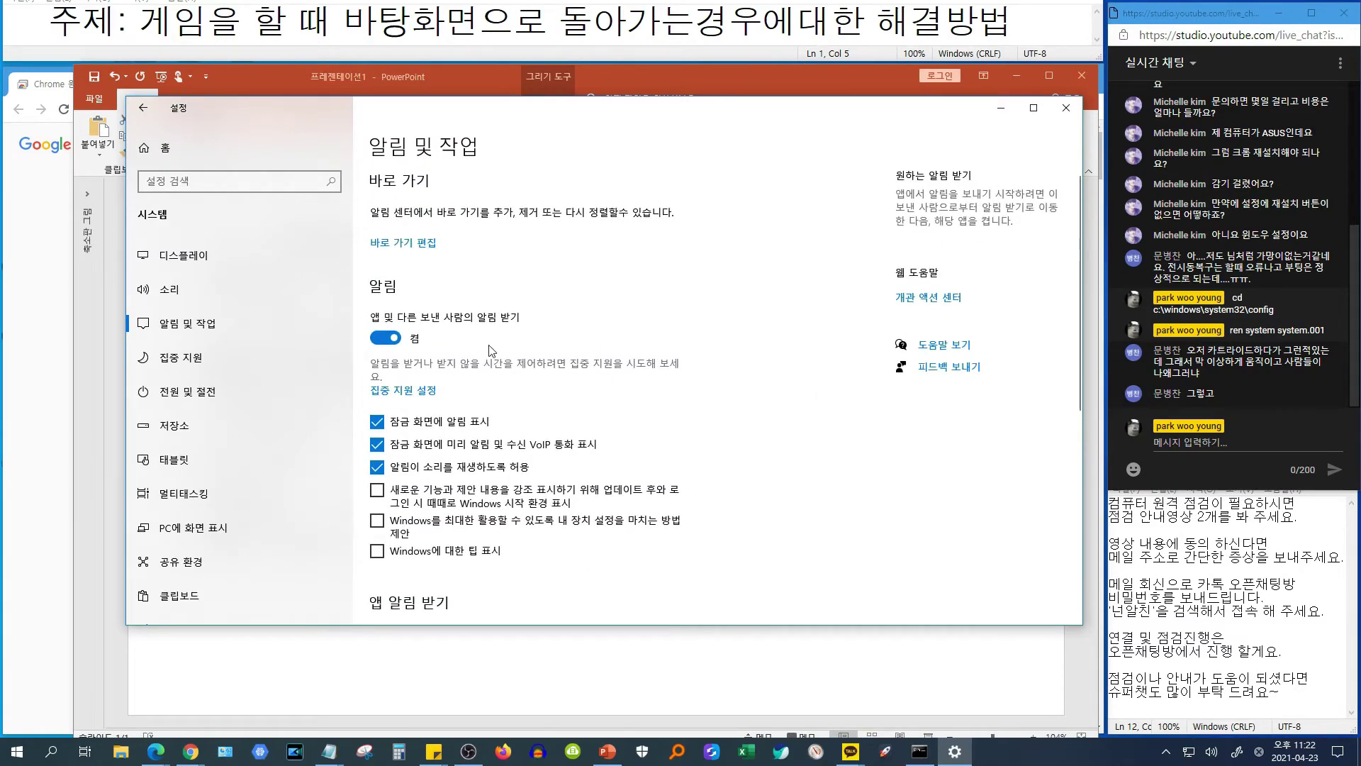
{"action": "scroll", "coordinate": [493, 352], "scroll_direction": "down", "scroll_amount": 4}
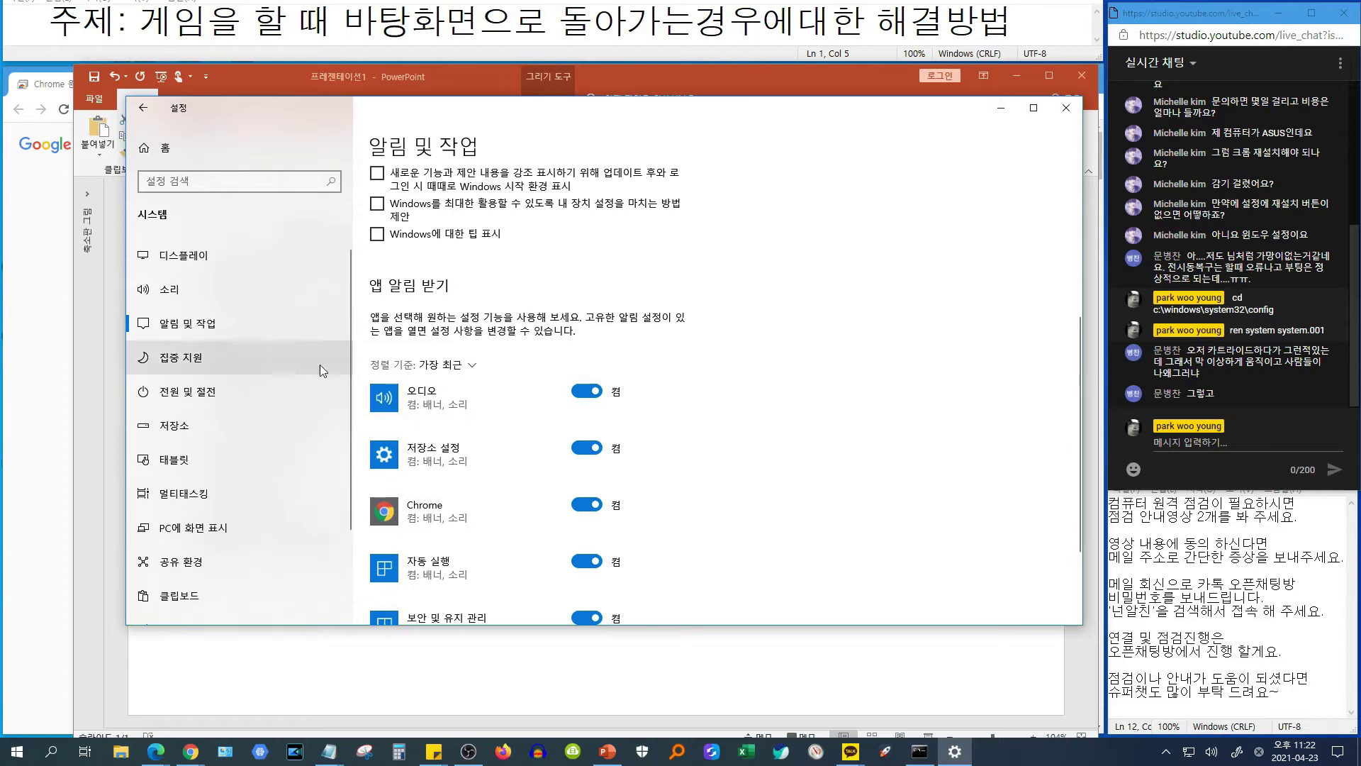
Set 집중 지원 to 알람만 and review its automatic rules
{"action": "left_click", "coordinate": [299, 365]}
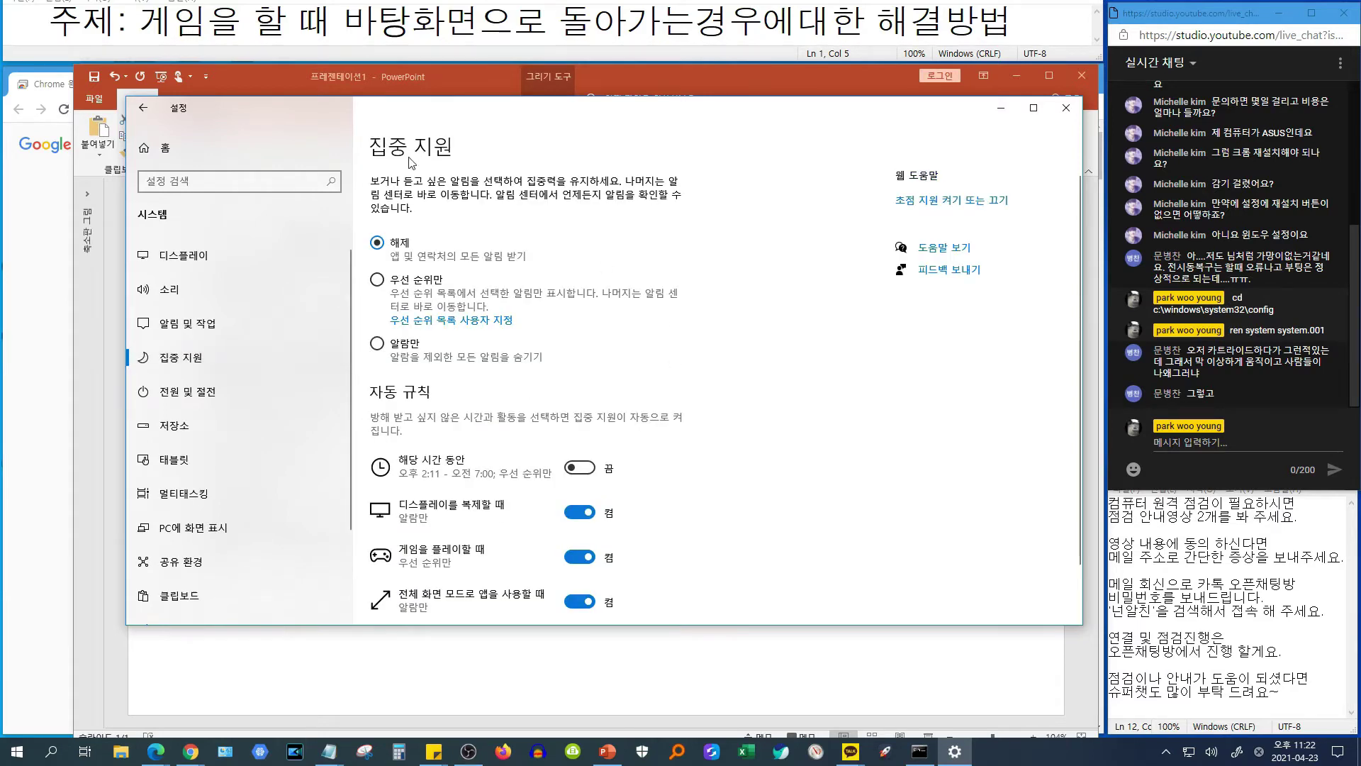
{"action": "left_click", "coordinate": [386, 348]}
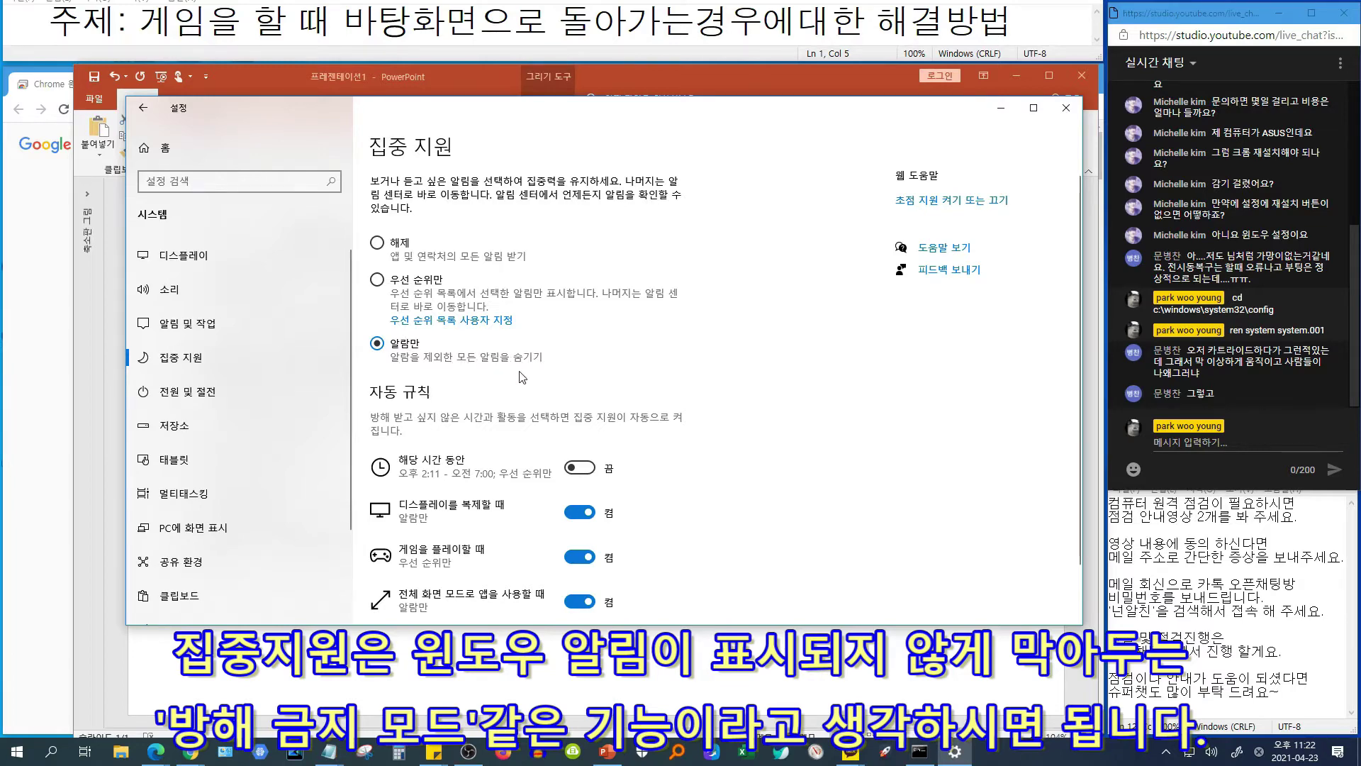
{"action": "scroll", "coordinate": [798, 399], "scroll_direction": "down", "scroll_amount": 2}
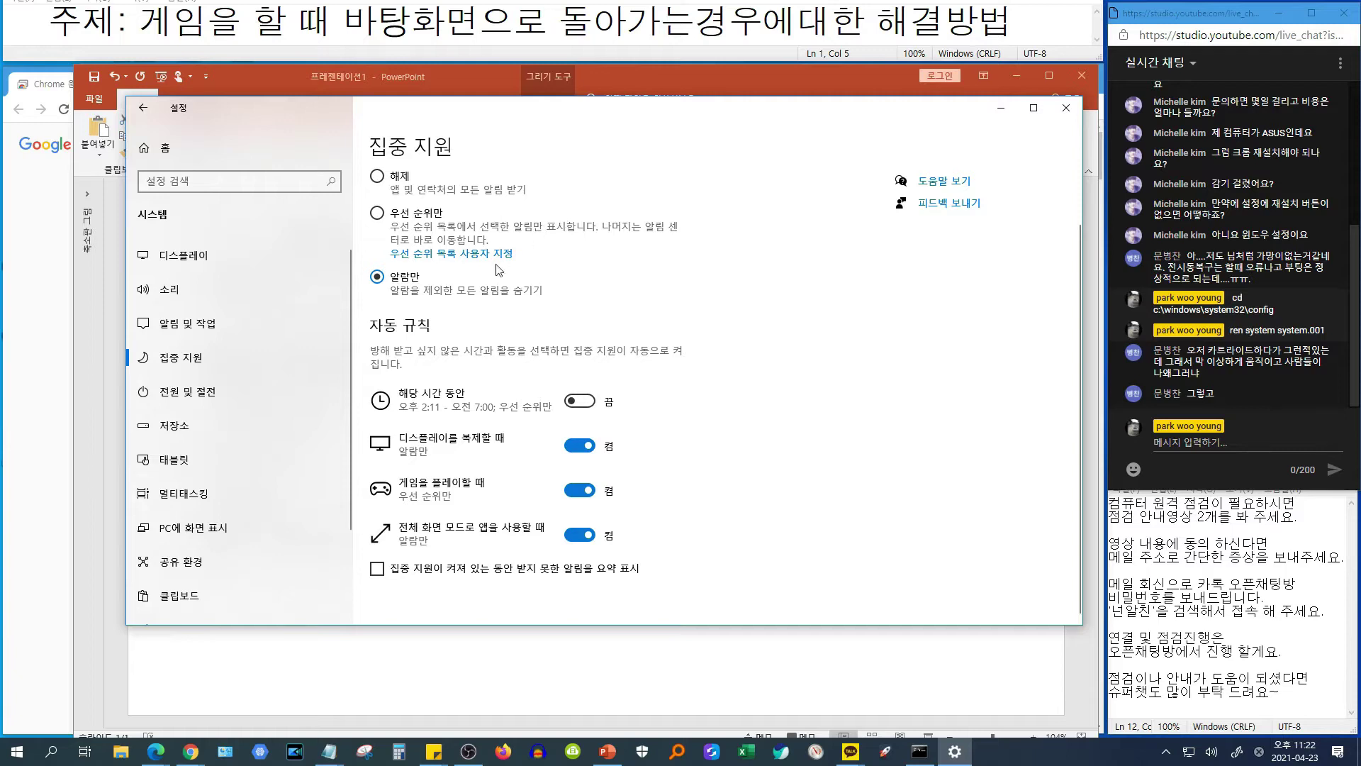
{"action": "scroll", "coordinate": [486, 343], "scroll_direction": "up", "scroll_amount": 2}
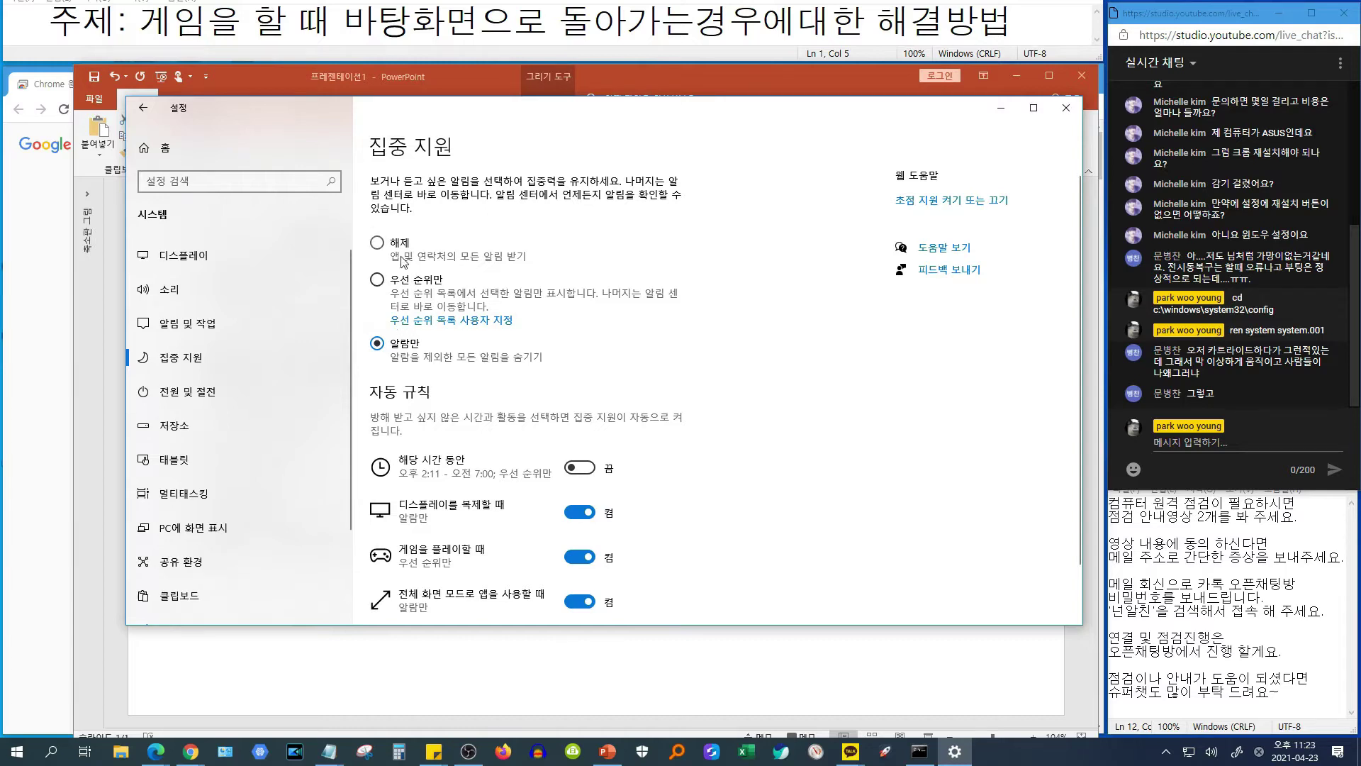
Turn off 앱 및 다른 보낸 사람의 알림 받기 on the 알림 및 작업 page and check the app list
{"action": "left_click", "coordinate": [232, 336]}
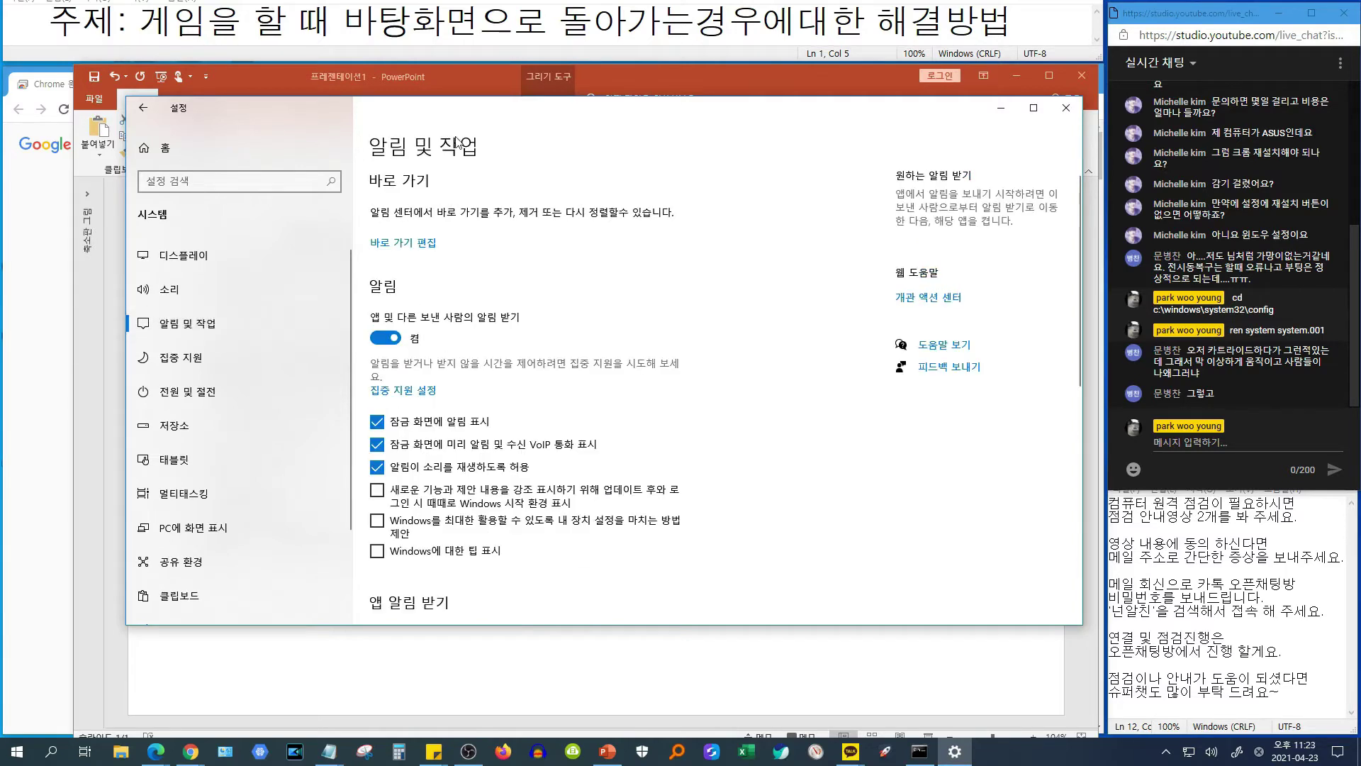
{"action": "left_click", "coordinate": [384, 339]}
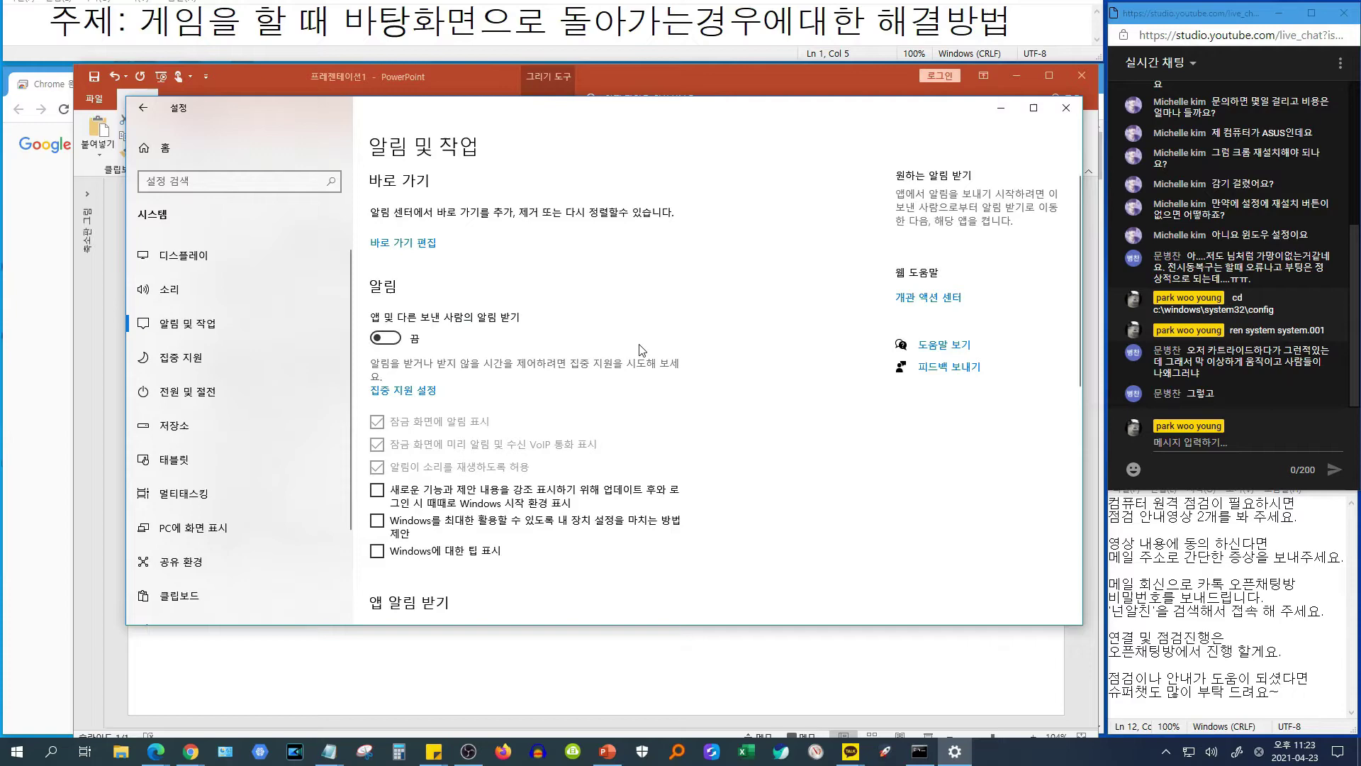
{"action": "scroll", "coordinate": [750, 347], "scroll_direction": "down", "scroll_amount": 5}
{"action": "scroll", "coordinate": [750, 366], "scroll_direction": "up", "scroll_amount": 5}
Enlarge the text of item 5, 그래픽 드라이버 문제, to 32 pt on the PowerPoint slide
{"action": "left_click", "coordinate": [266, 398]}
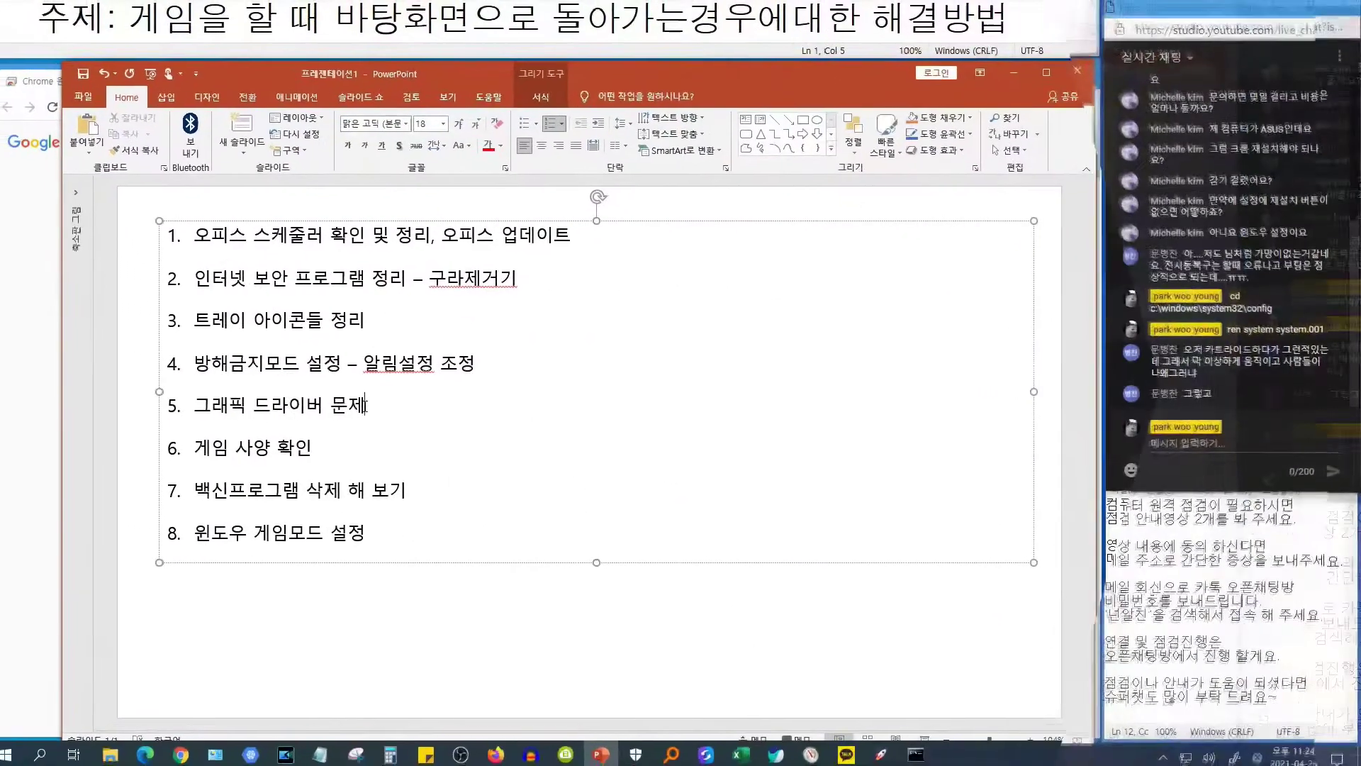
{"action": "left_click_drag", "start_coordinate": [380, 406], "coordinate": [205, 406]}
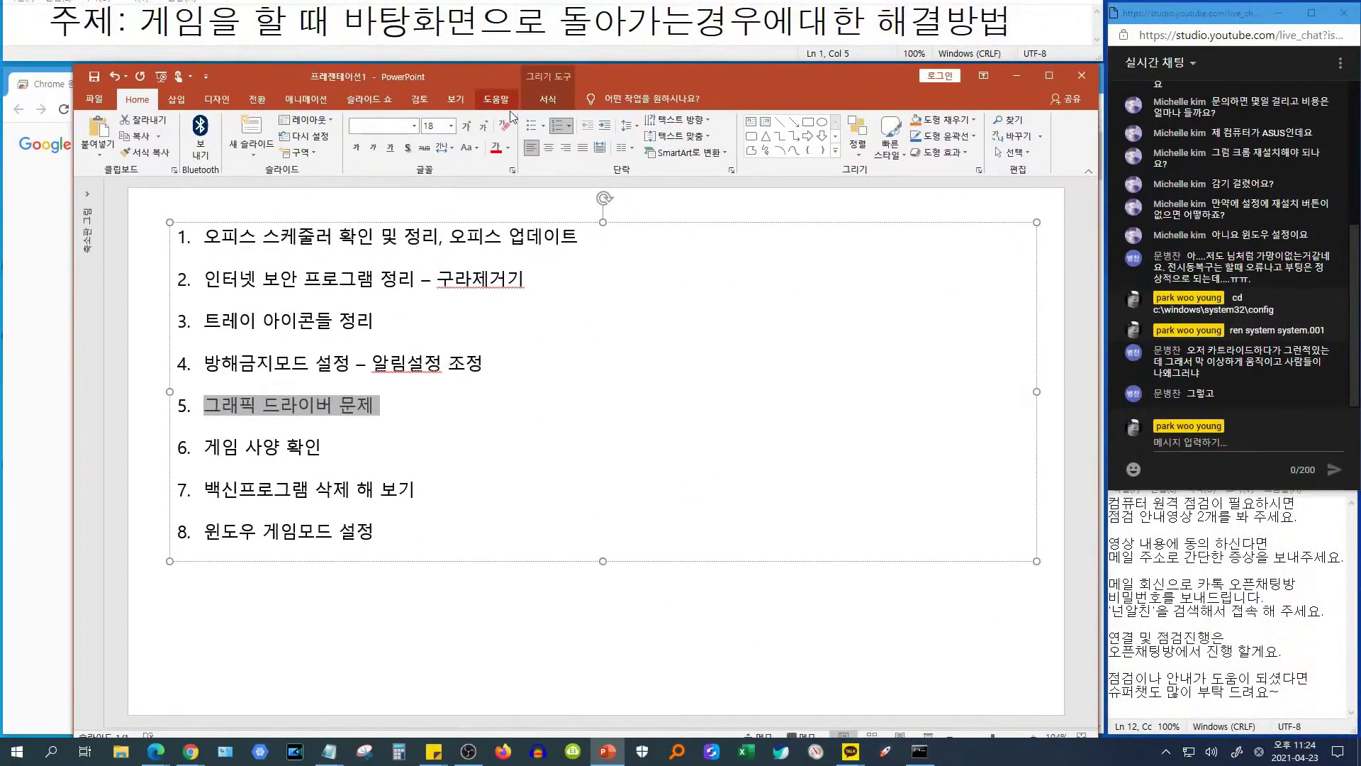
{"action": "left_click", "coordinate": [466, 127]}
{"action": "left_click", "coordinate": [465, 127]}
{"action": "left_click", "coordinate": [466, 128]}
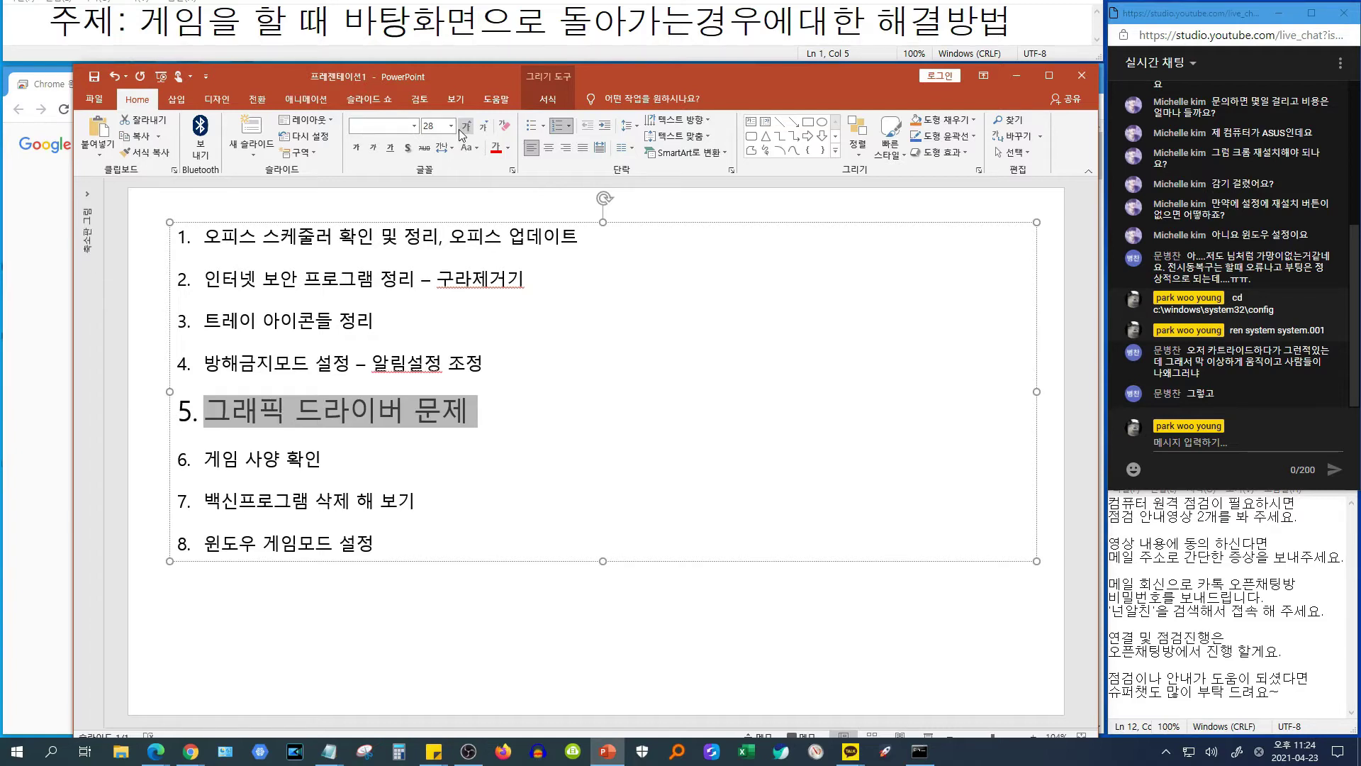
{"action": "left_click", "coordinate": [488, 375]}
{"action": "key", "text": "Return"}
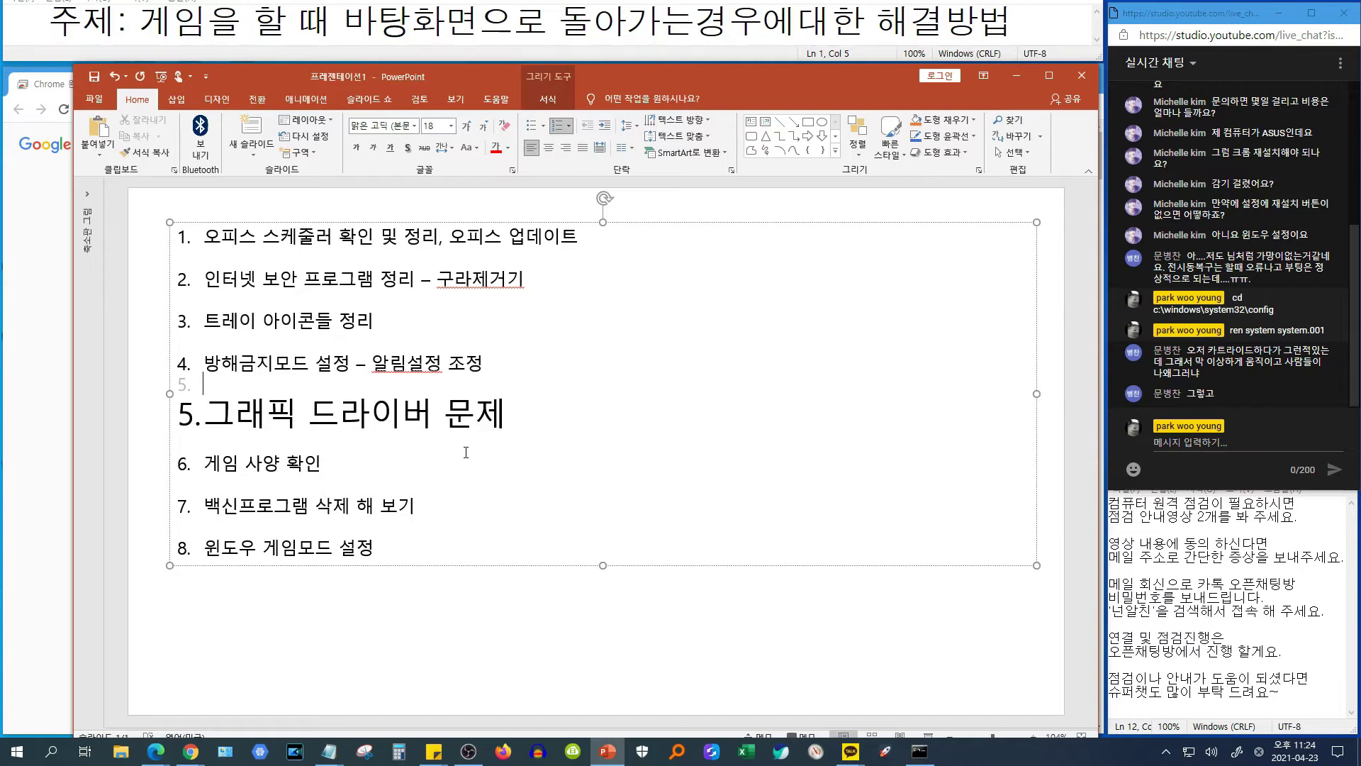
{"action": "left_click", "coordinate": [360, 410]}
{"action": "left_click", "coordinate": [271, 401]}
{"action": "left_click_drag", "start_coordinate": [271, 402], "coordinate": [501, 410]}
{"action": "left_click", "coordinate": [542, 417]}
{"action": "left_click_drag", "start_coordinate": [316, 417], "coordinate": [494, 421]}
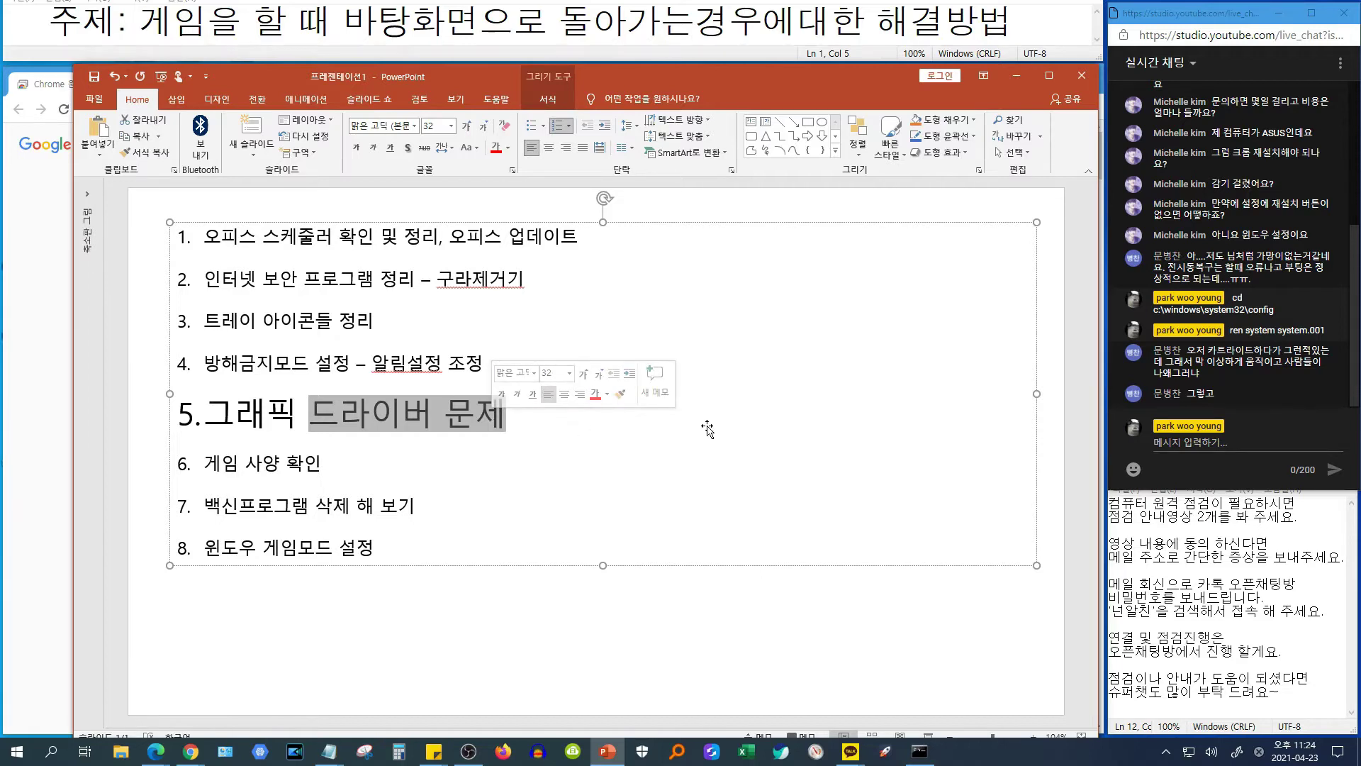
{"action": "key", "text": "Escape"}
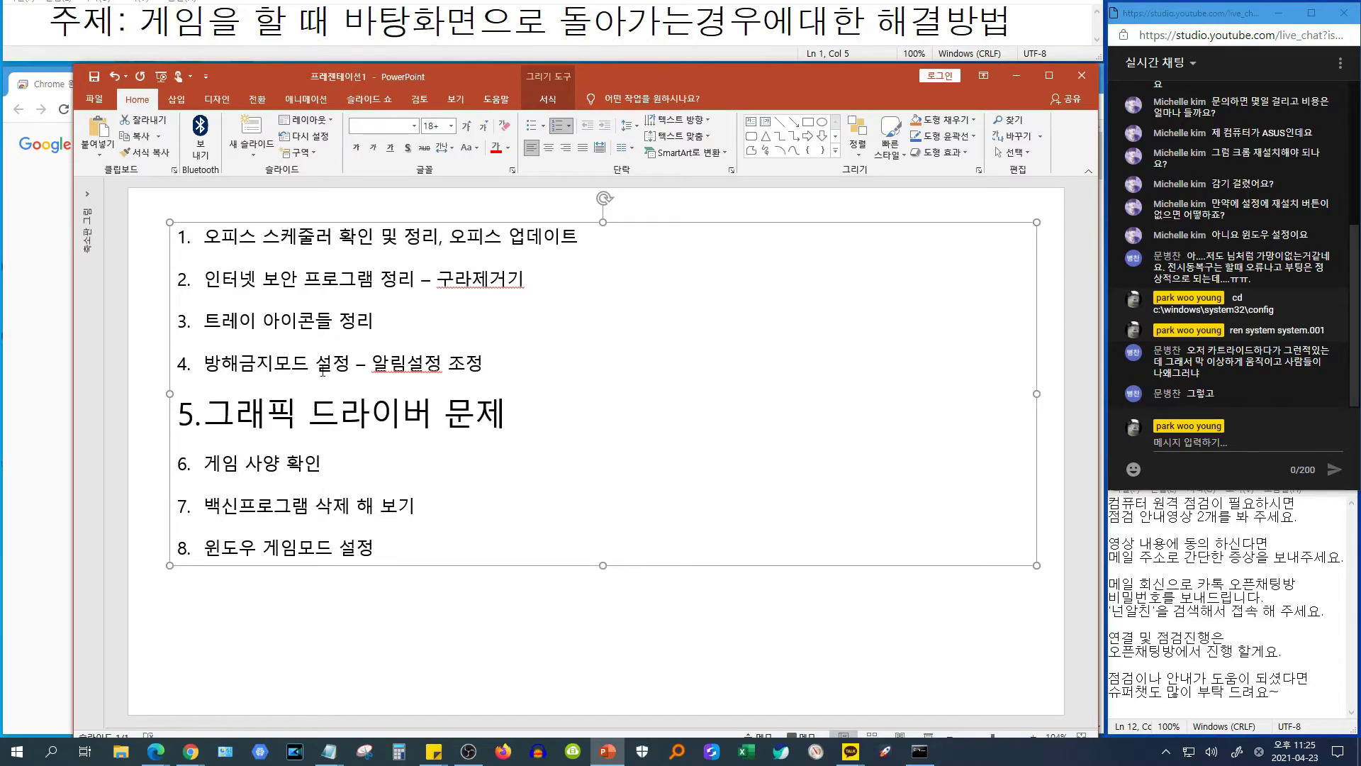
{"action": "left_click_drag", "start_coordinate": [327, 421], "coordinate": [514, 420]}
{"action": "left_click_drag", "start_coordinate": [204, 415], "coordinate": [597, 428]}
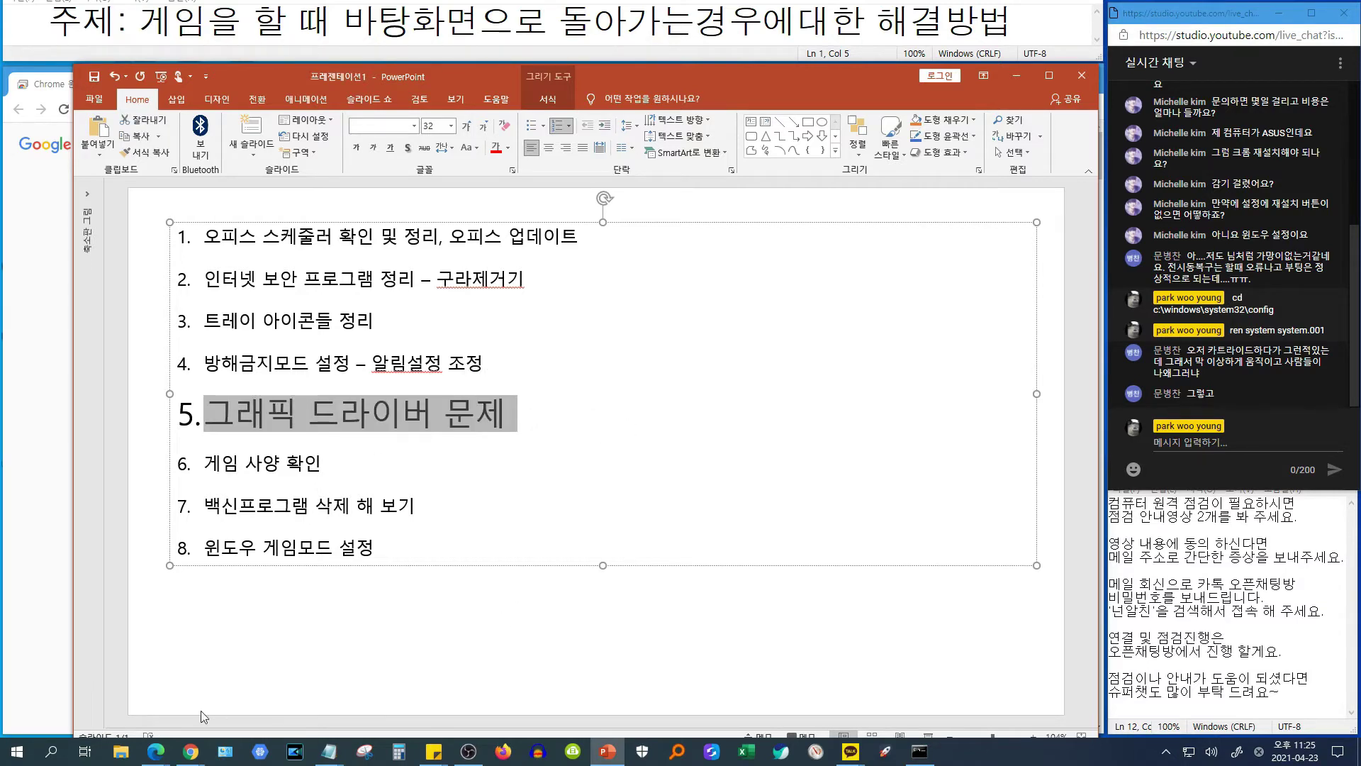
{"action": "left_click", "coordinate": [574, 412]}
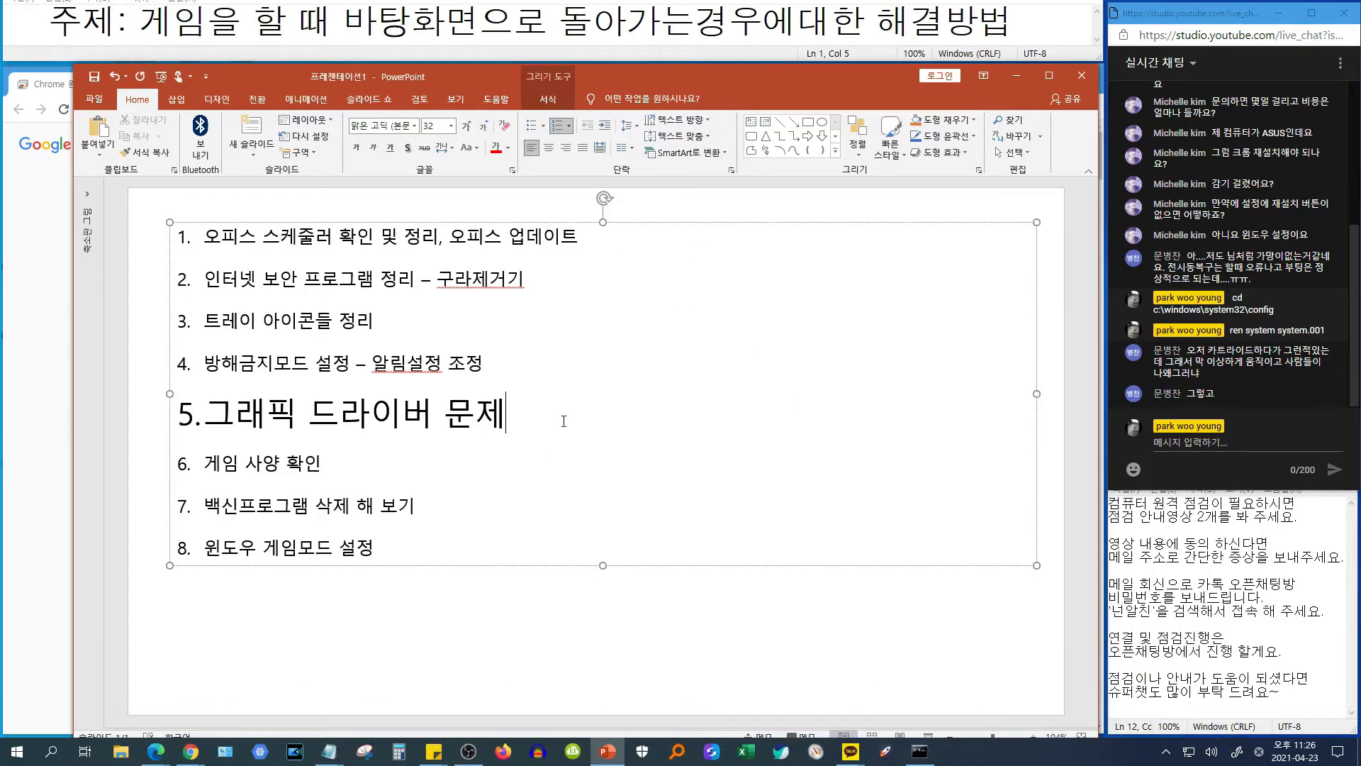
{"action": "left_click_drag", "start_coordinate": [348, 419], "coordinate": [508, 420]}
{"action": "left_click", "coordinate": [543, 414]}
{"action": "left_click_drag", "start_coordinate": [482, 417], "coordinate": [249, 417]}
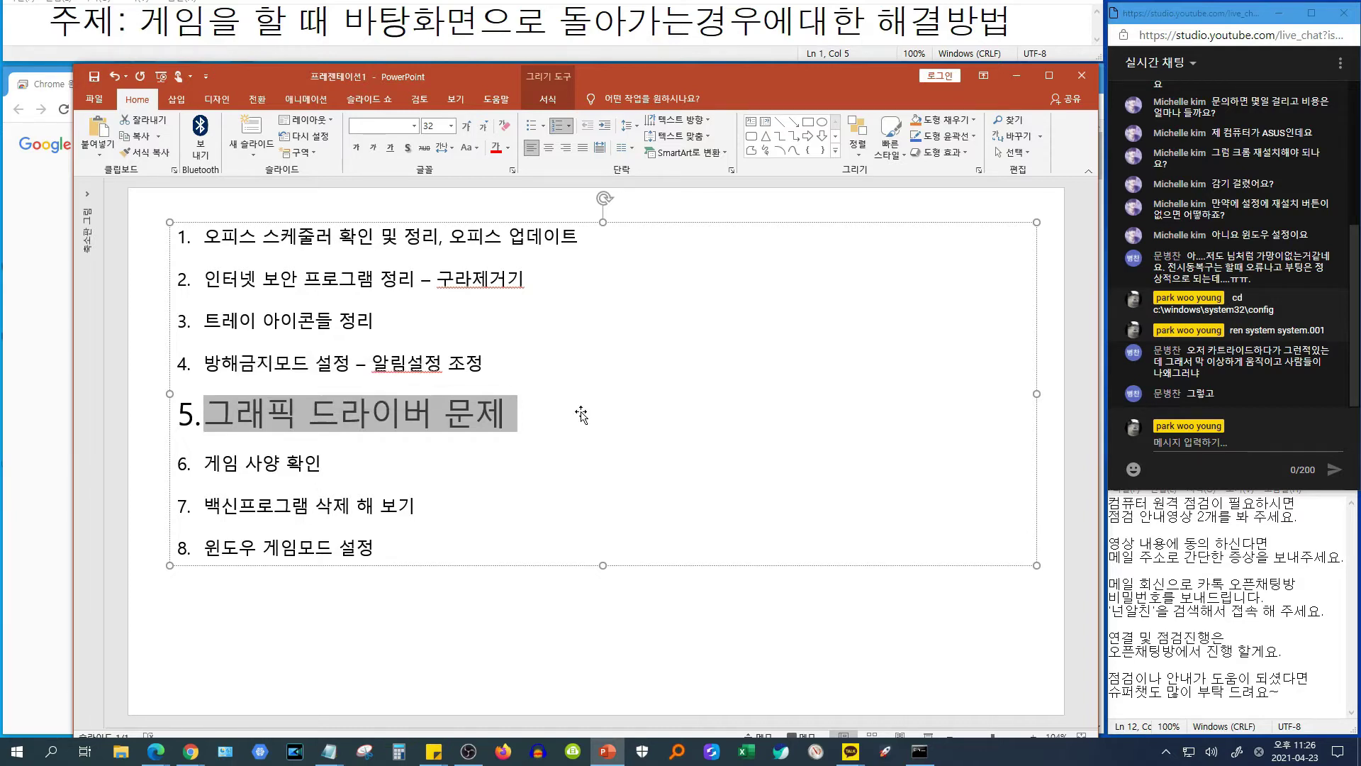
{"action": "left_click", "coordinate": [544, 408]}
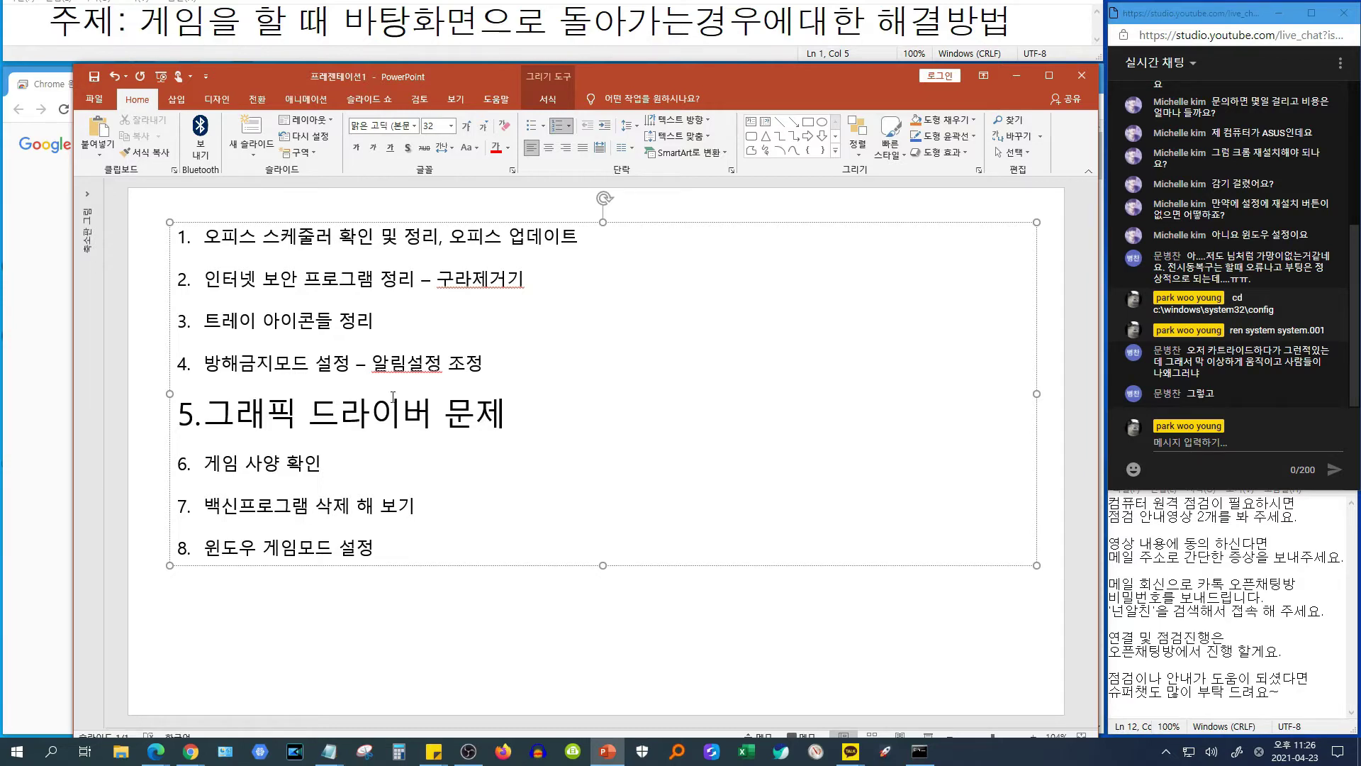
{"action": "left_click_drag", "start_coordinate": [370, 411], "coordinate": [515, 425]}
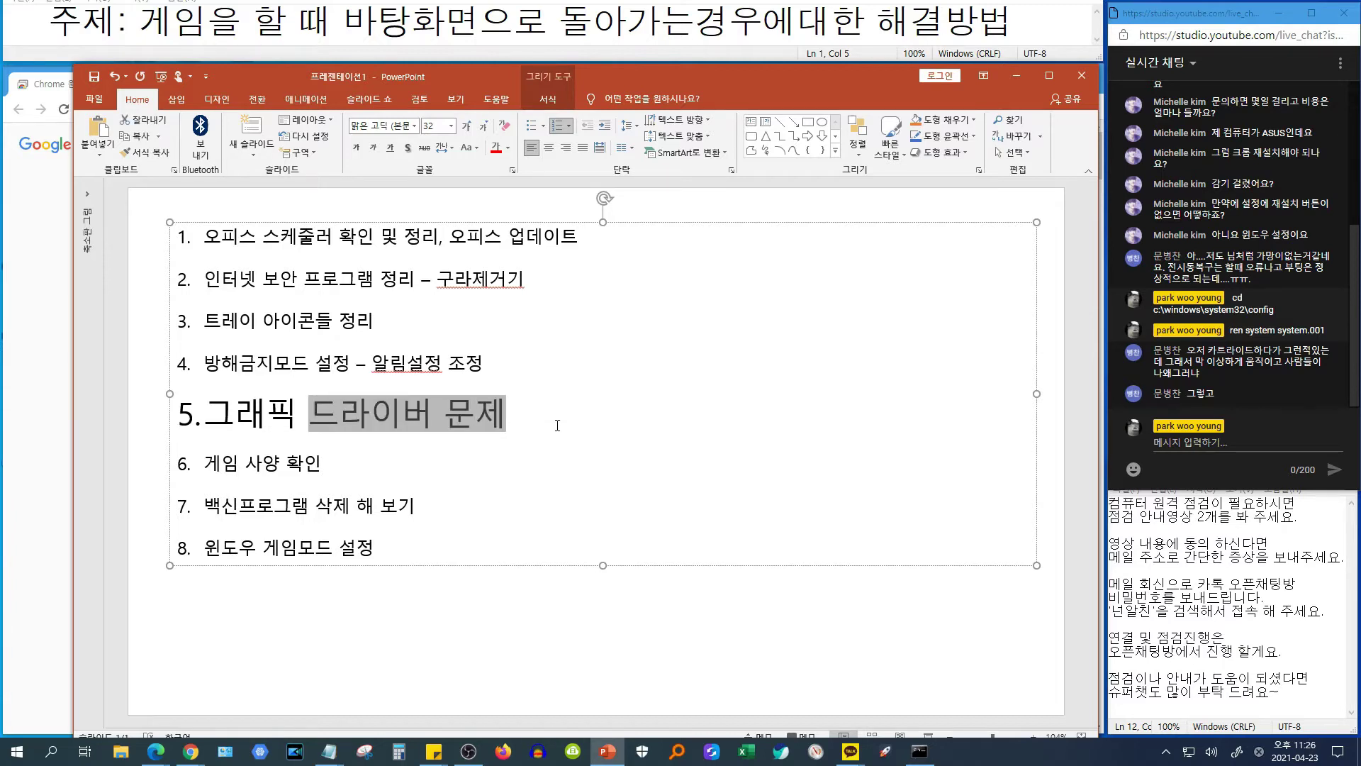
{"action": "left_click", "coordinate": [507, 417]}
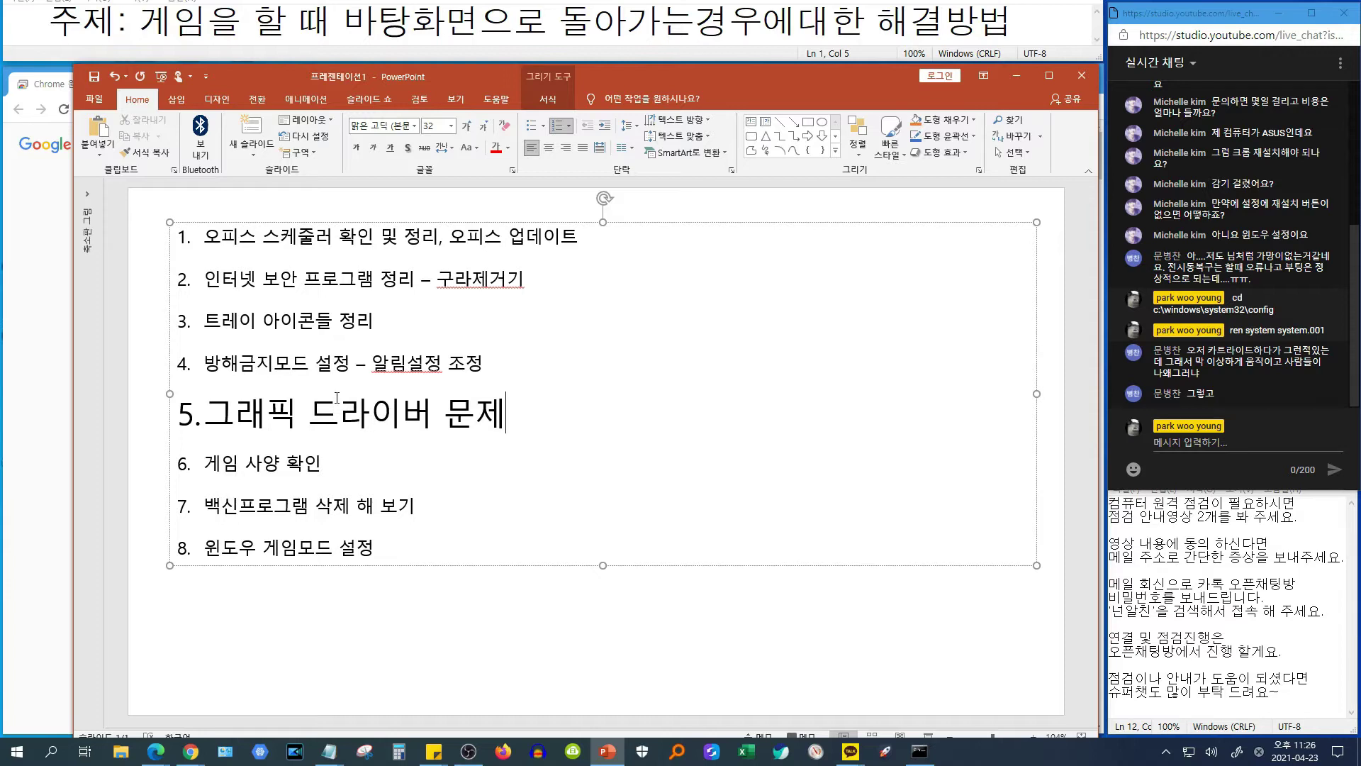
{"action": "left_click", "coordinate": [295, 418]}
{"action": "left_click_drag", "start_coordinate": [402, 423], "coordinate": [496, 419]}
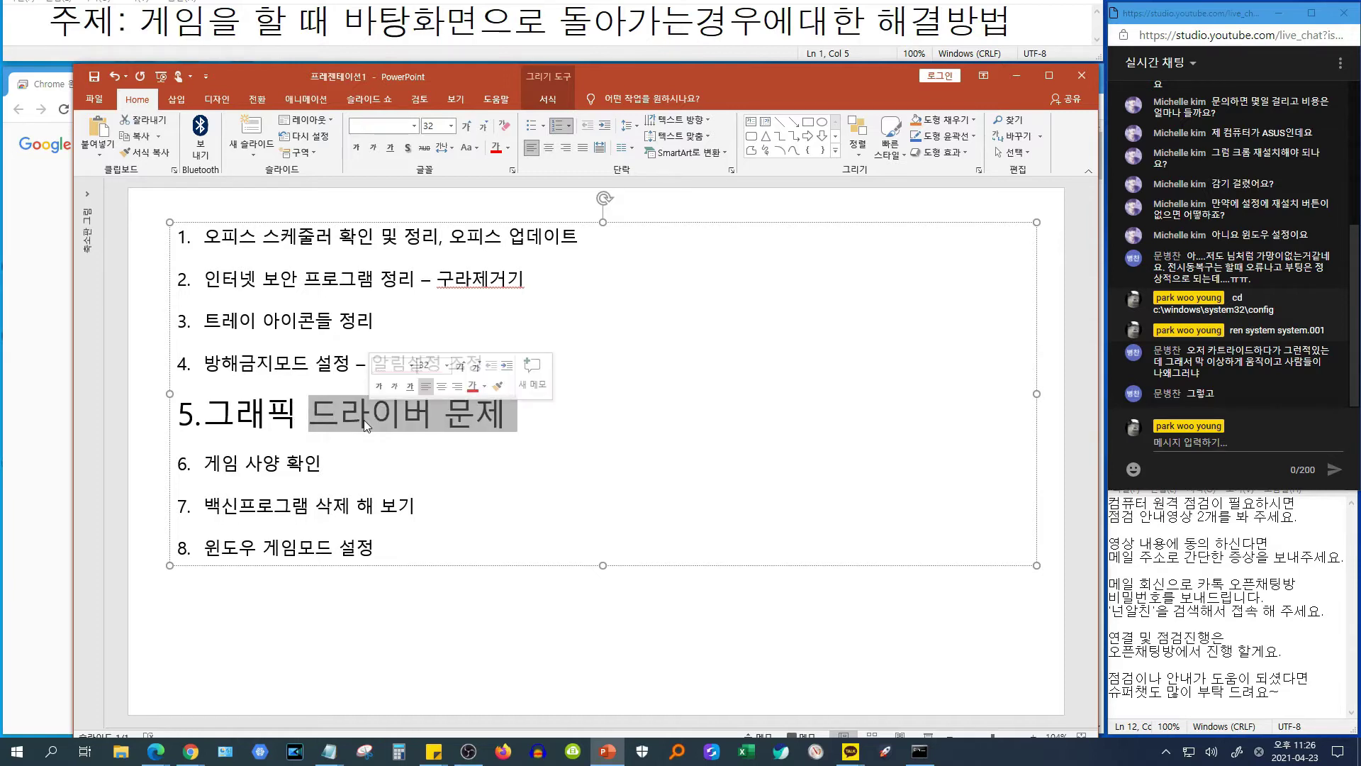
Open Device Manager and review the driver options in the properties of the NVIDIA GeForce GTX 1080 display adapter
{"action": "left_click", "coordinate": [11, 759]}
{"action": "right_click", "coordinate": [11, 759]}
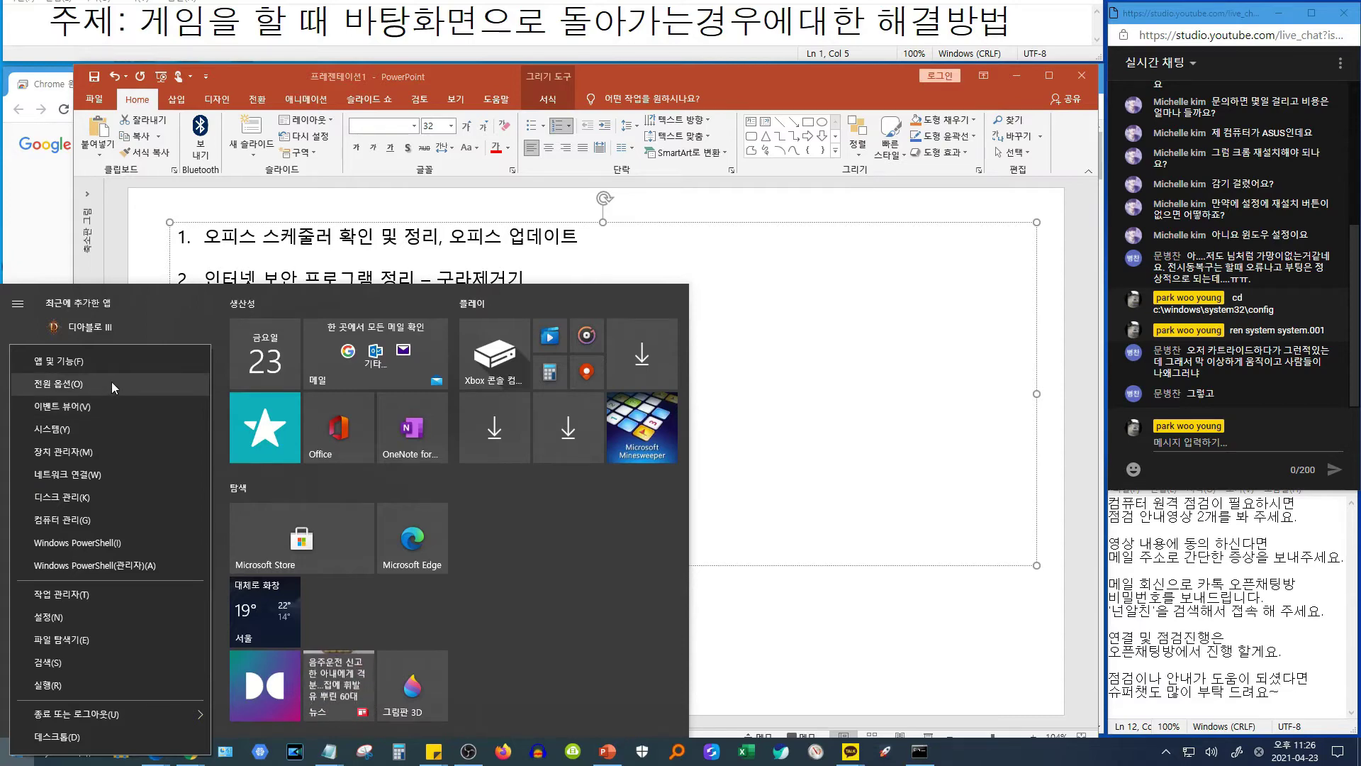
{"action": "left_click", "coordinate": [134, 453]}
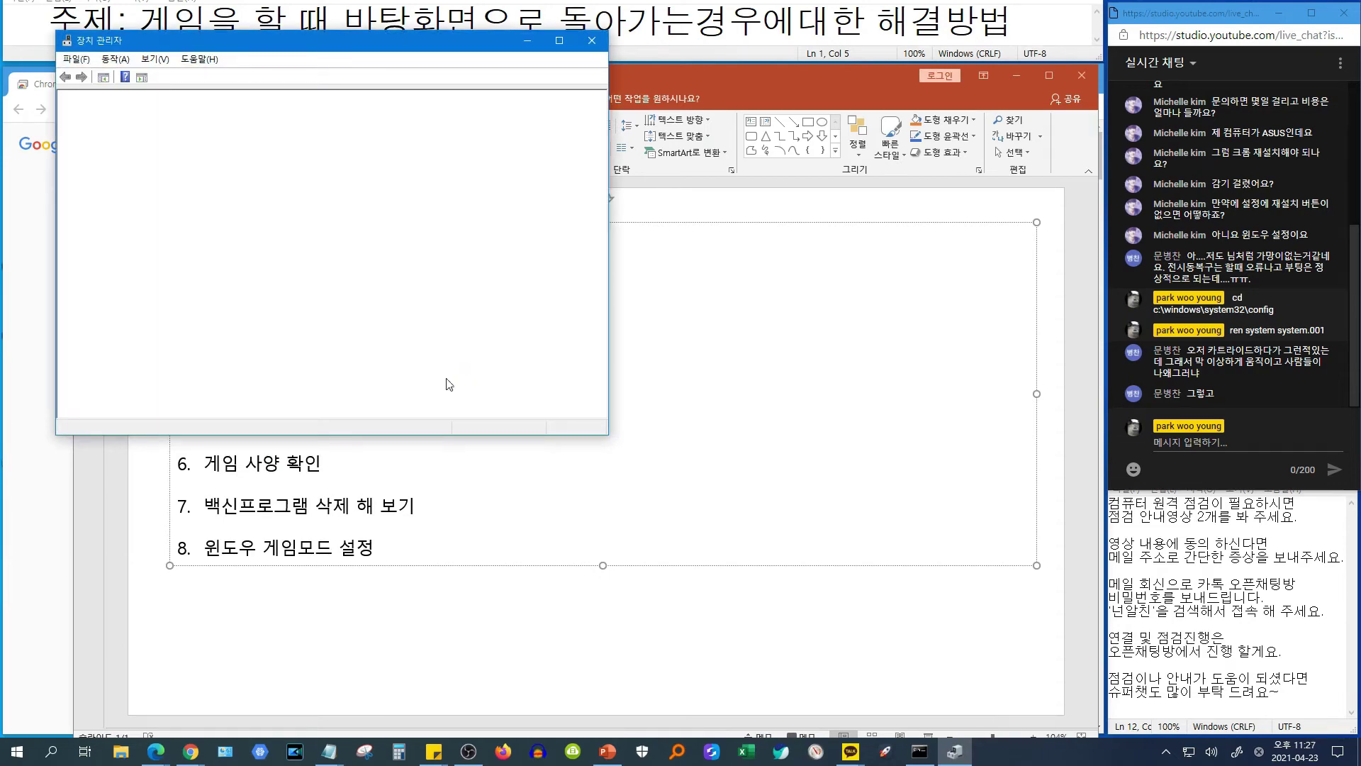
{"action": "double_click", "coordinate": [131, 173]}
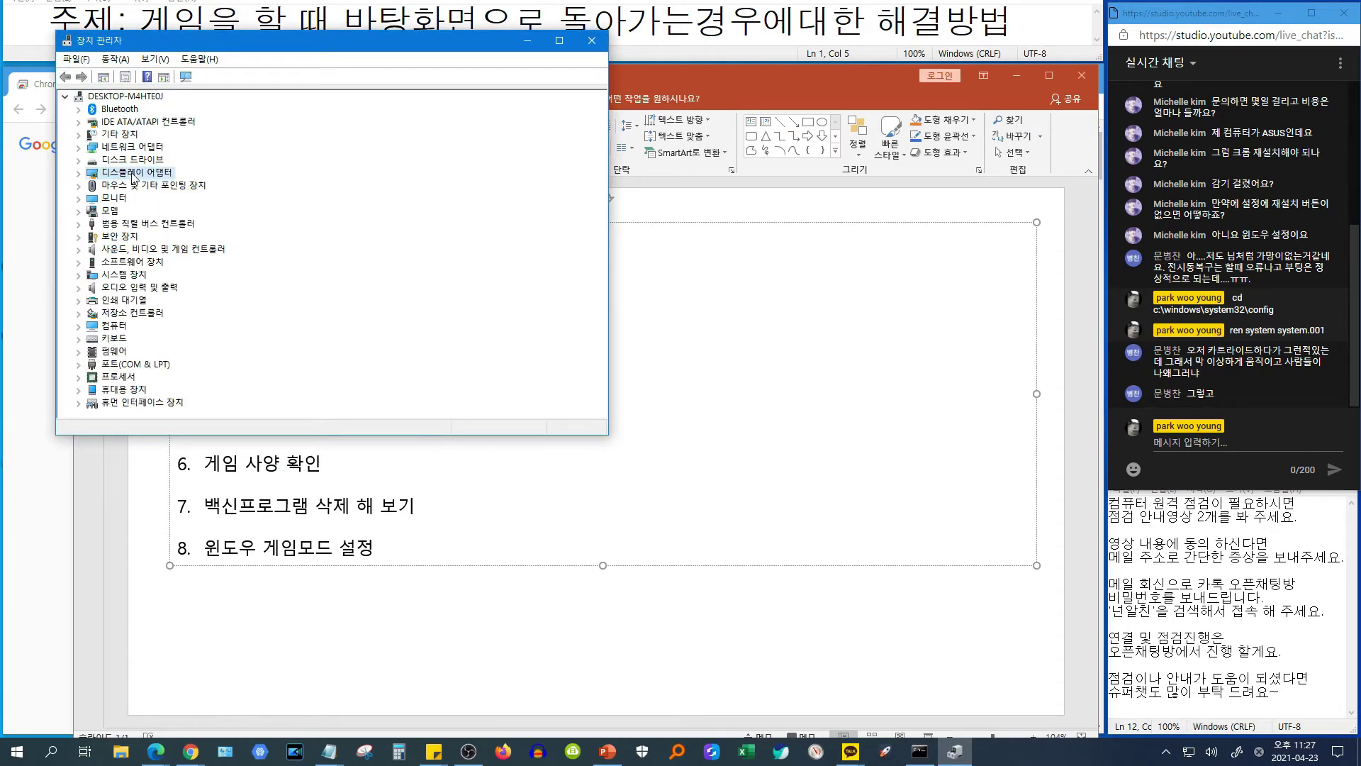
{"action": "double_click", "coordinate": [134, 186]}
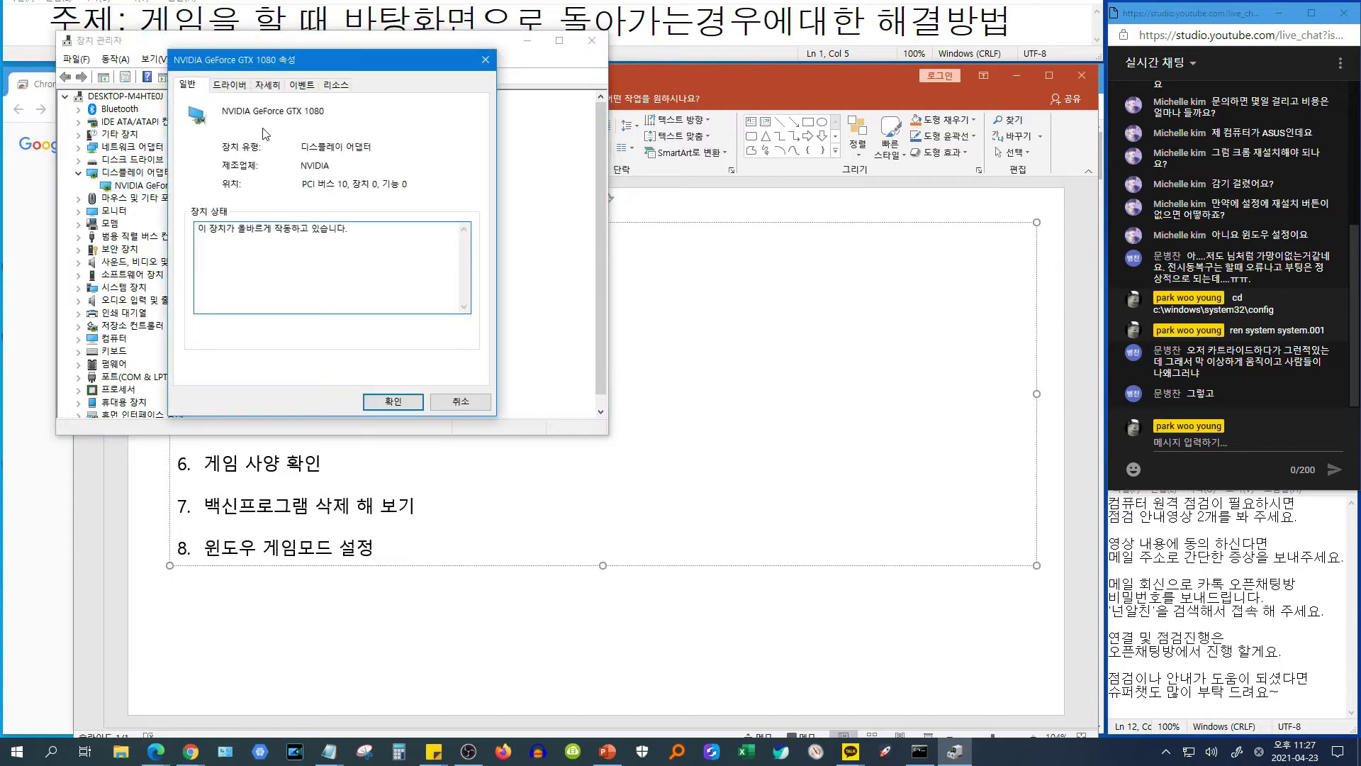
{"action": "left_click", "coordinate": [226, 85]}
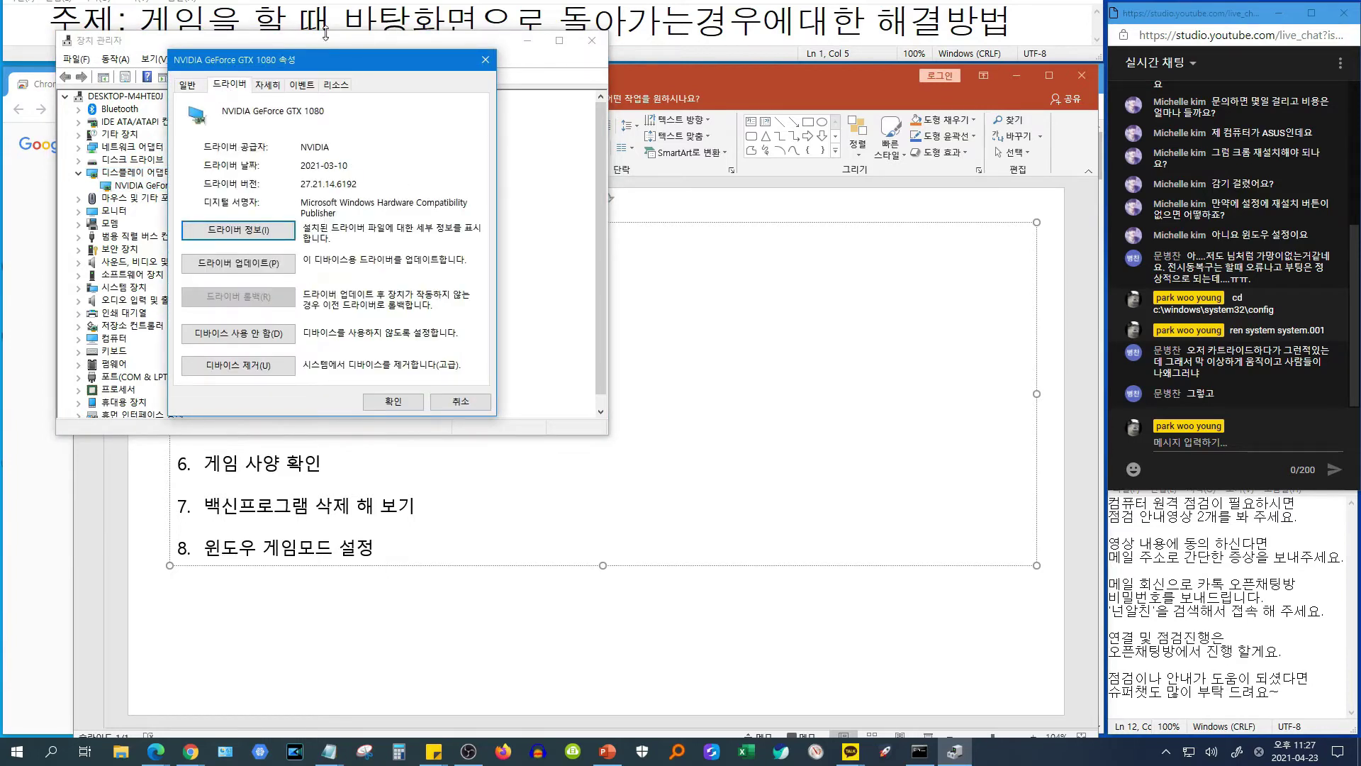
{"action": "left_click_drag", "start_coordinate": [315, 67], "coordinate": [486, 88]}
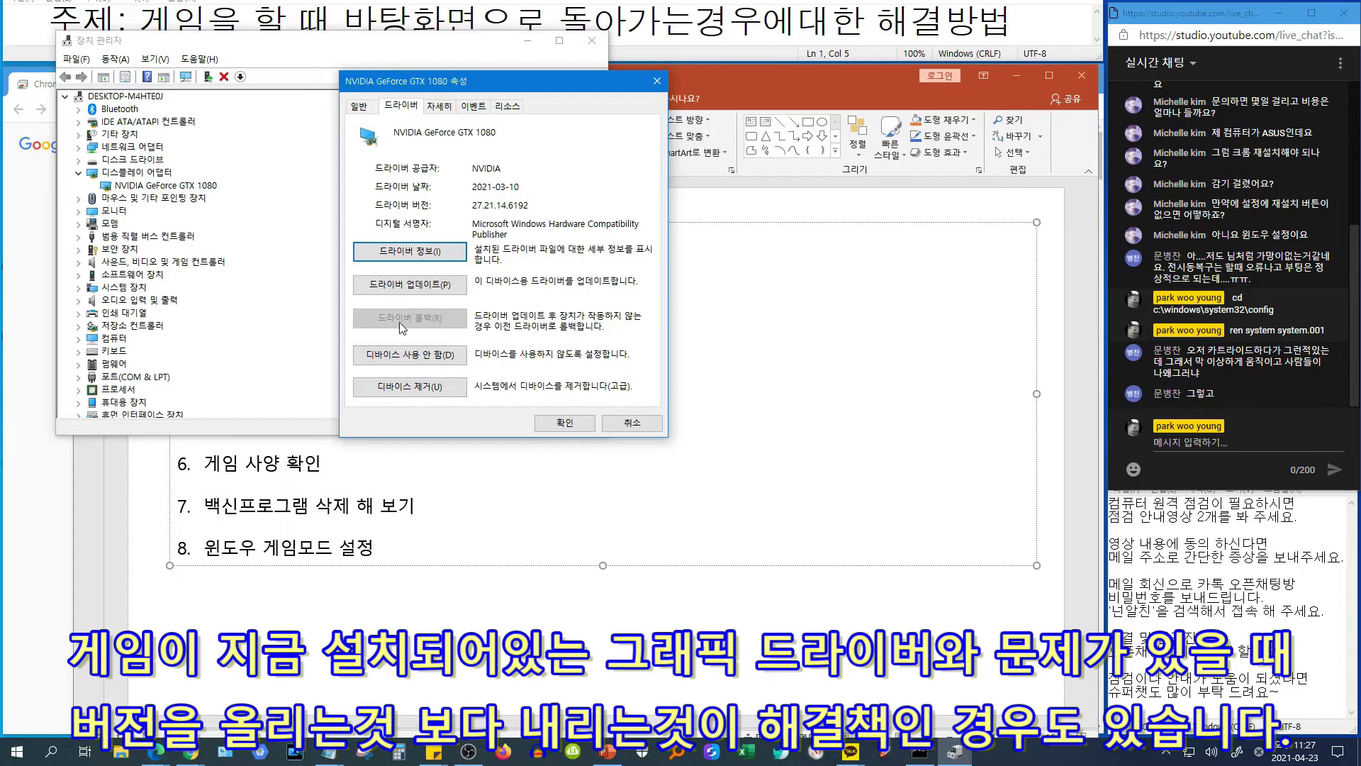
{"action": "left_click", "coordinate": [641, 427]}
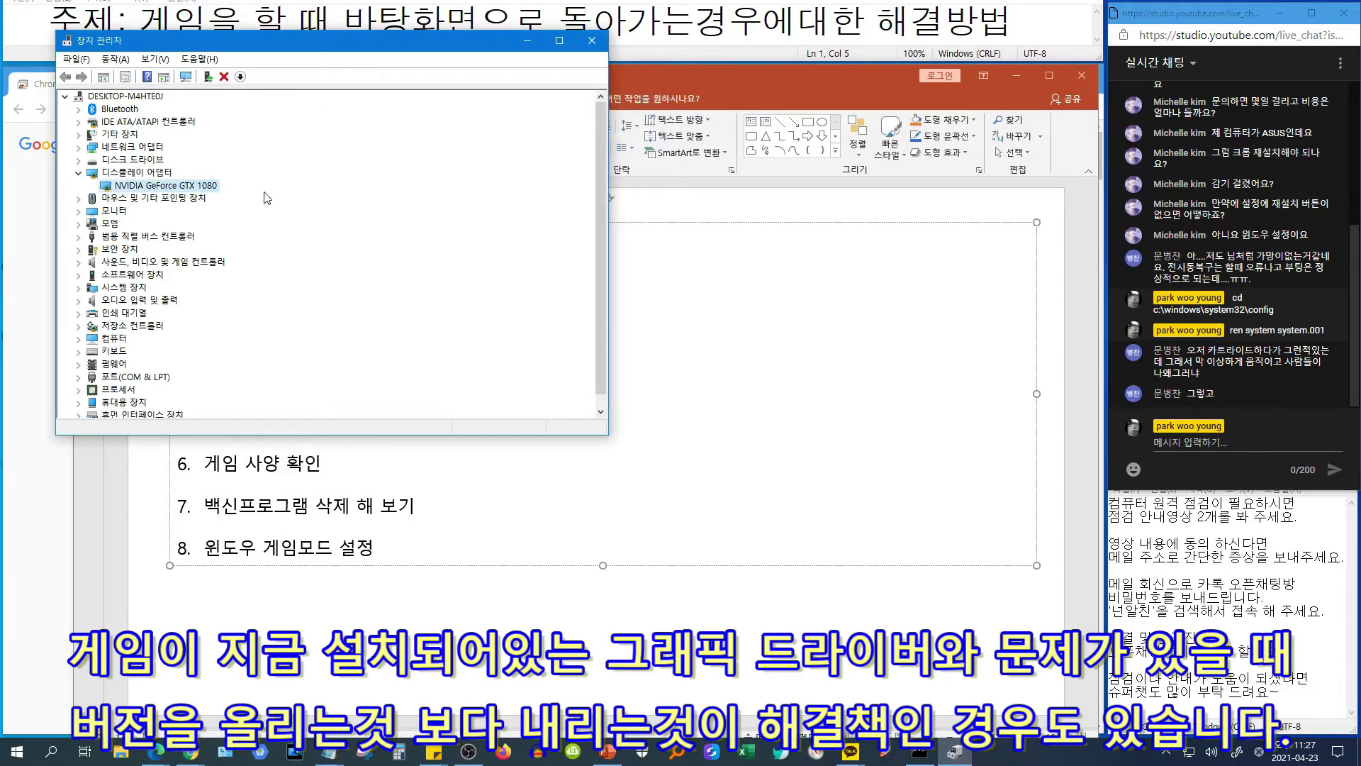
Return to item 5 on the PowerPoint slide and put the Device Manager window away
{"action": "left_click", "coordinate": [665, 396]}
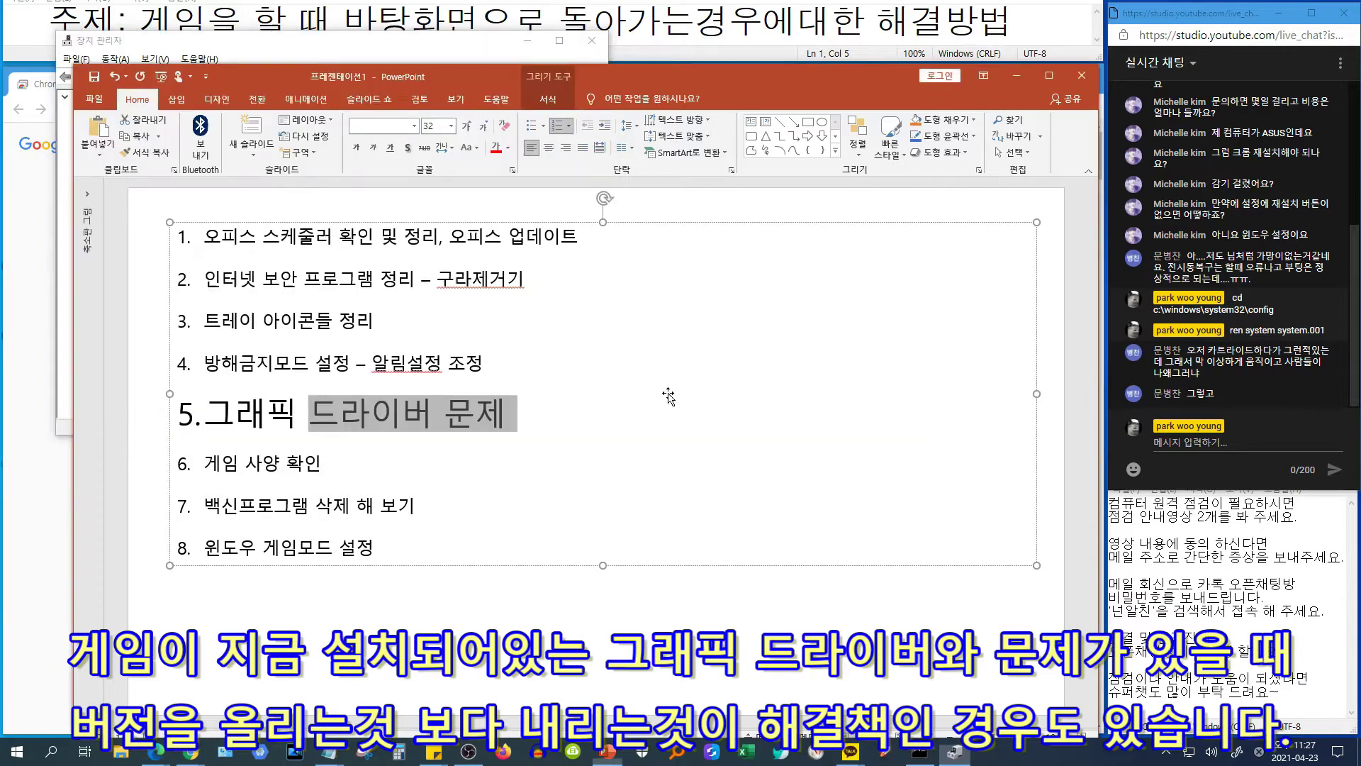
{"action": "left_click", "coordinate": [429, 398]}
{"action": "left_click_drag", "start_coordinate": [301, 414], "coordinate": [548, 421]}
{"action": "left_click", "coordinate": [548, 420]}
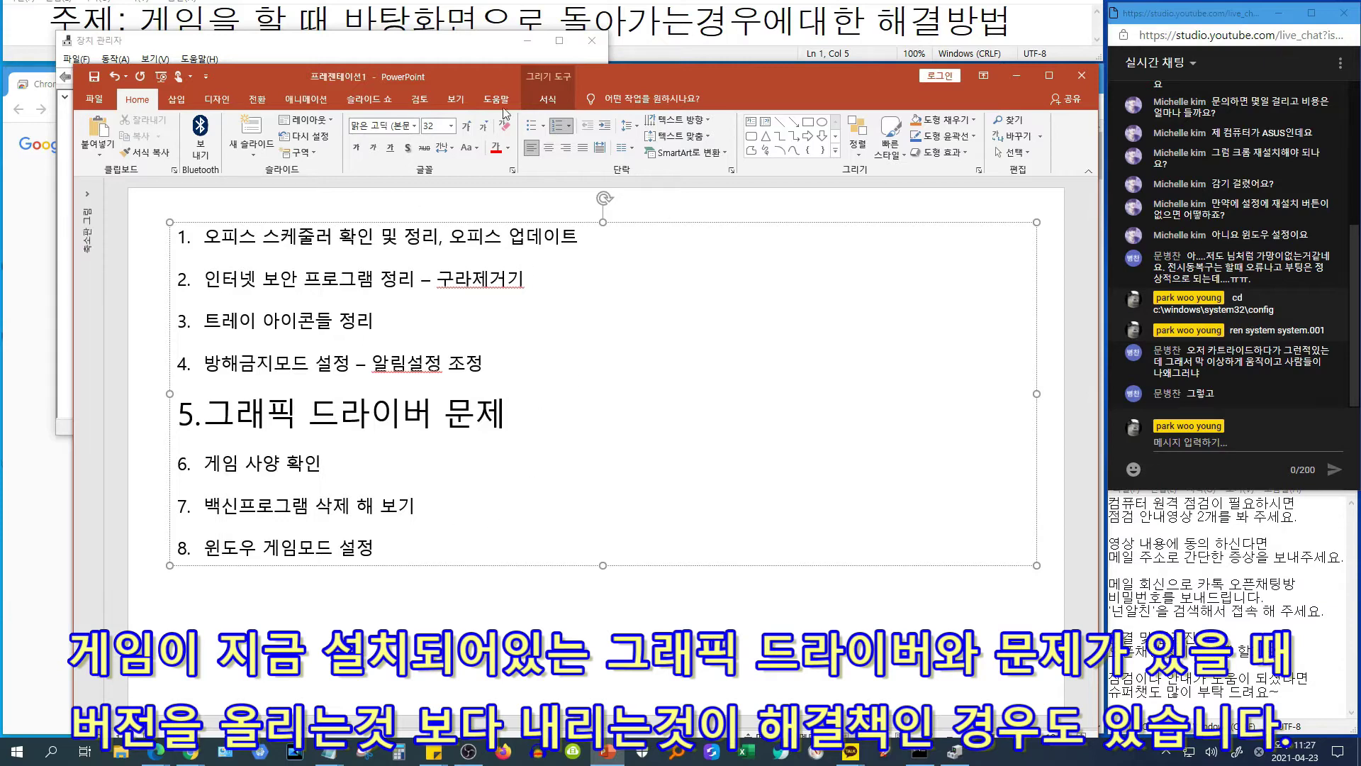
{"action": "left_click_drag", "start_coordinate": [488, 46], "coordinate": [468, 90]}
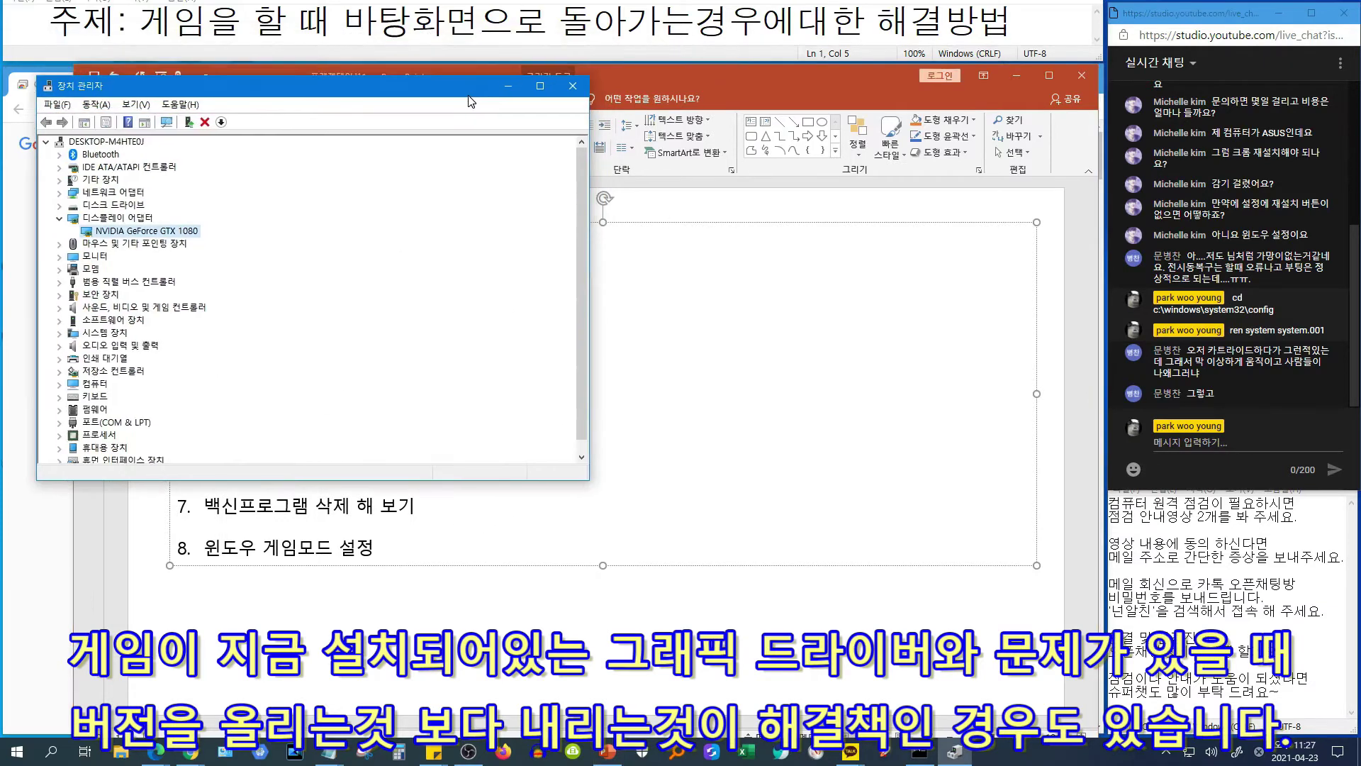
{"action": "left_click", "coordinate": [508, 86]}
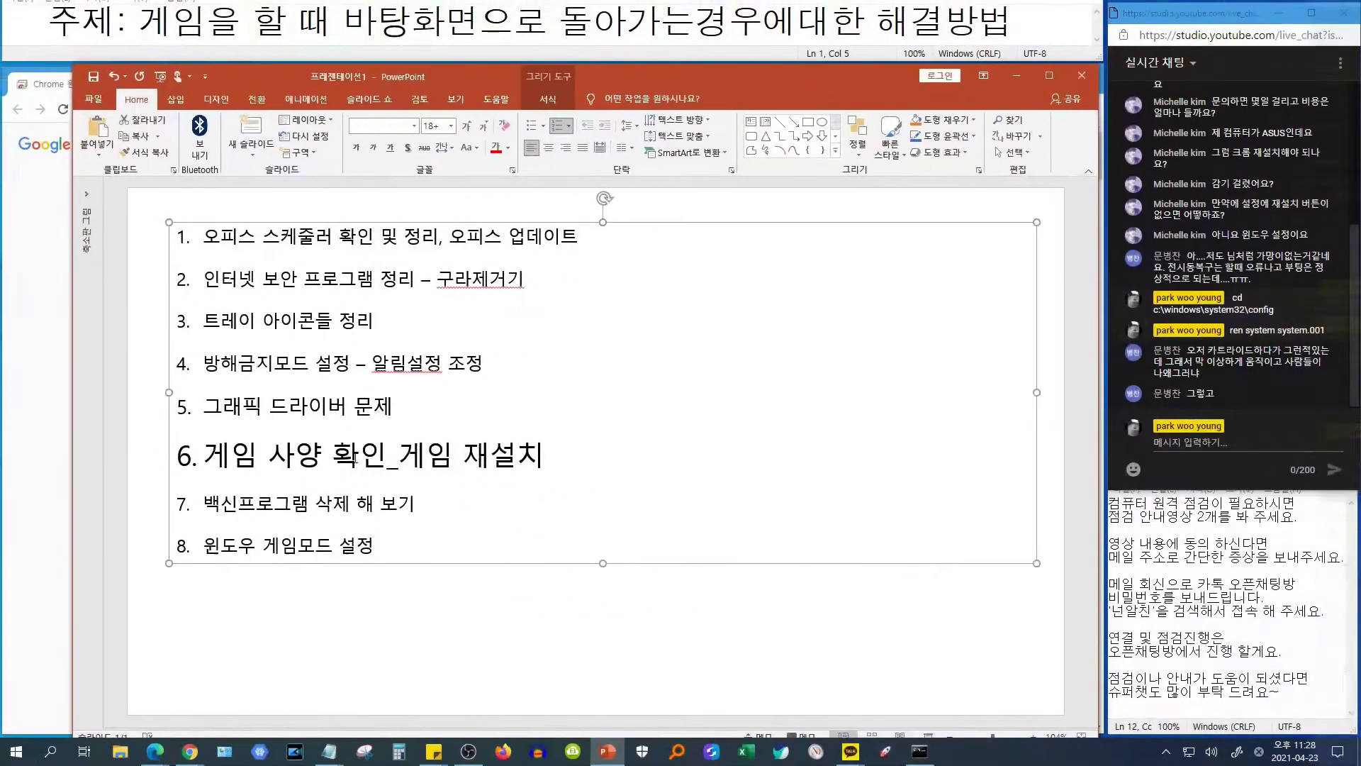
Switch from item 6 of the slide to Chrome and close the 구라제거기 blog page
{"action": "left_click_drag", "start_coordinate": [357, 454], "coordinate": [544, 457]}
{"action": "left_click", "coordinate": [488, 459]}
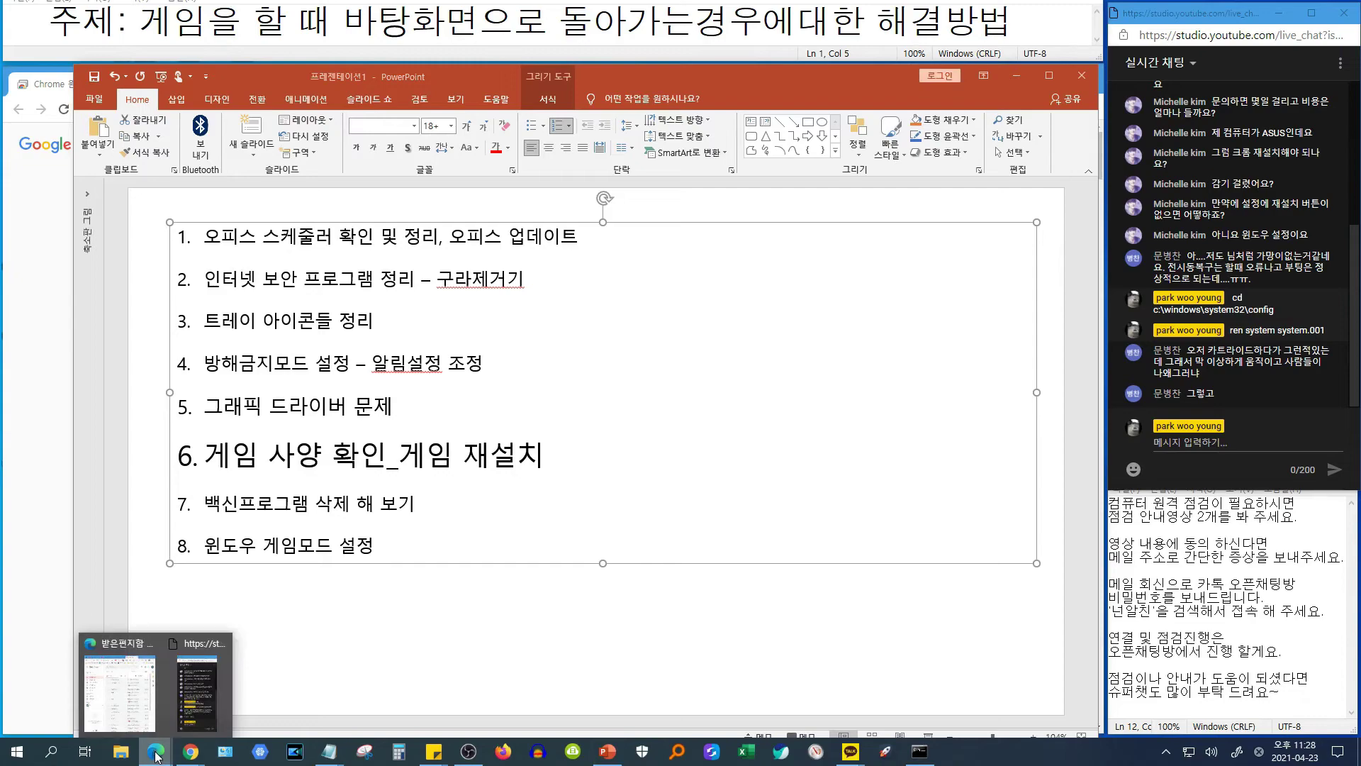
{"action": "mouse_move", "coordinate": [190, 752]}
{"action": "left_click", "coordinate": [252, 631]}
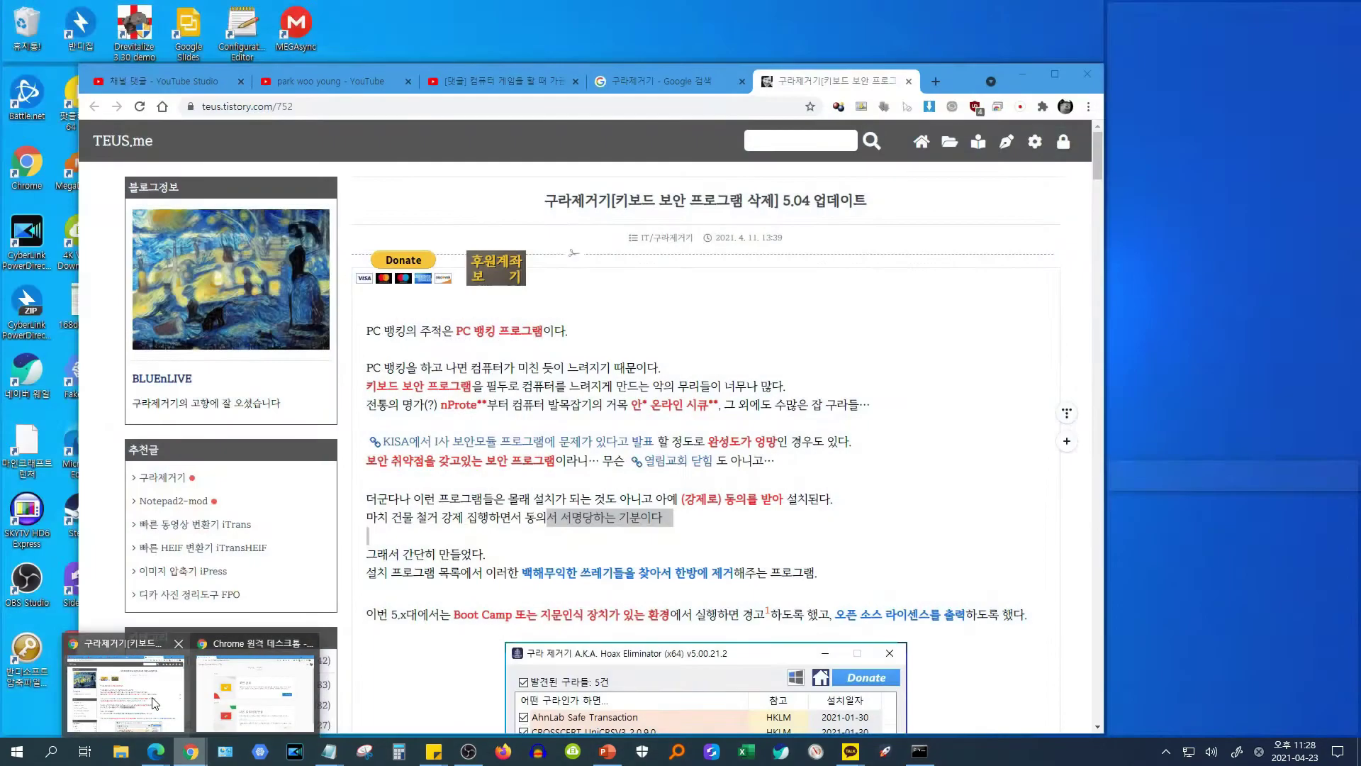
{"action": "left_click", "coordinate": [909, 84]}
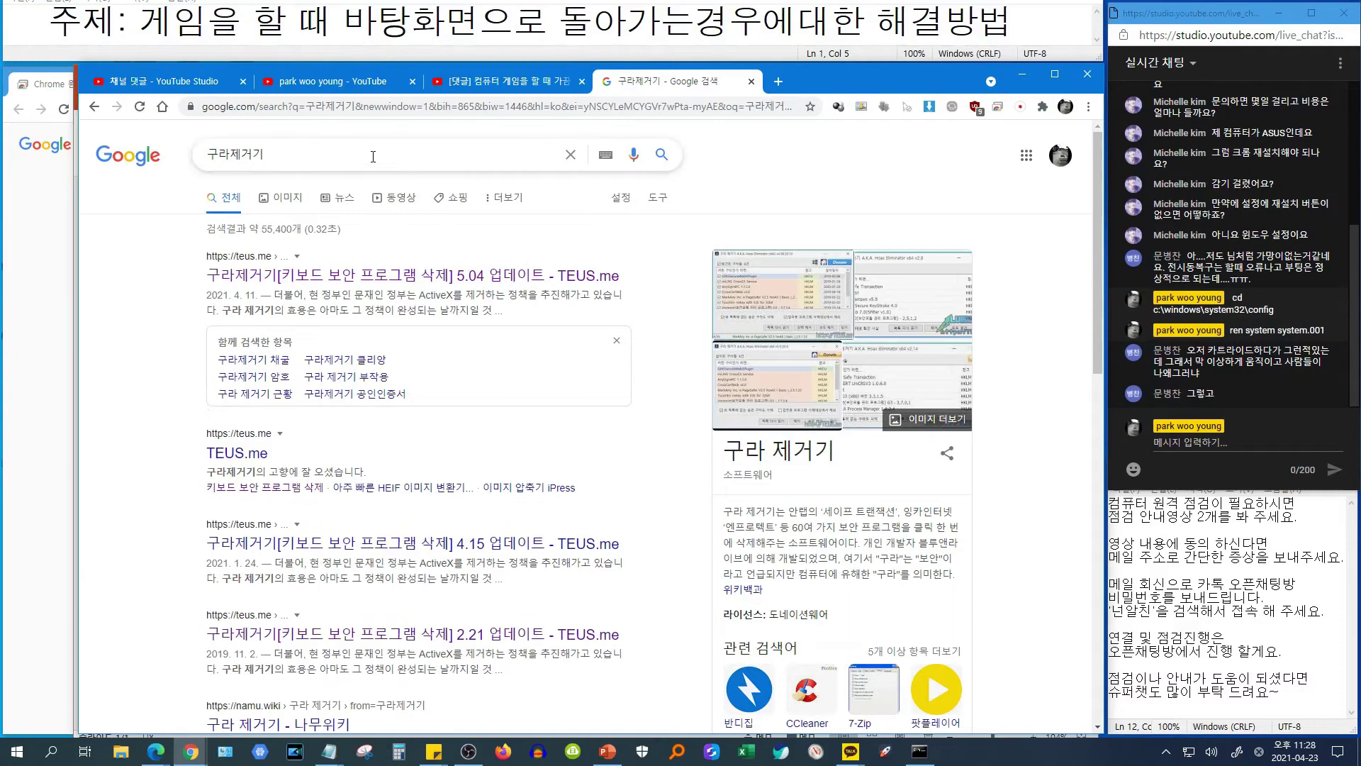
Search Google for 롤 최소사양 in place of the previous query
{"action": "left_click_drag", "start_coordinate": [364, 152], "coordinate": [165, 147]}
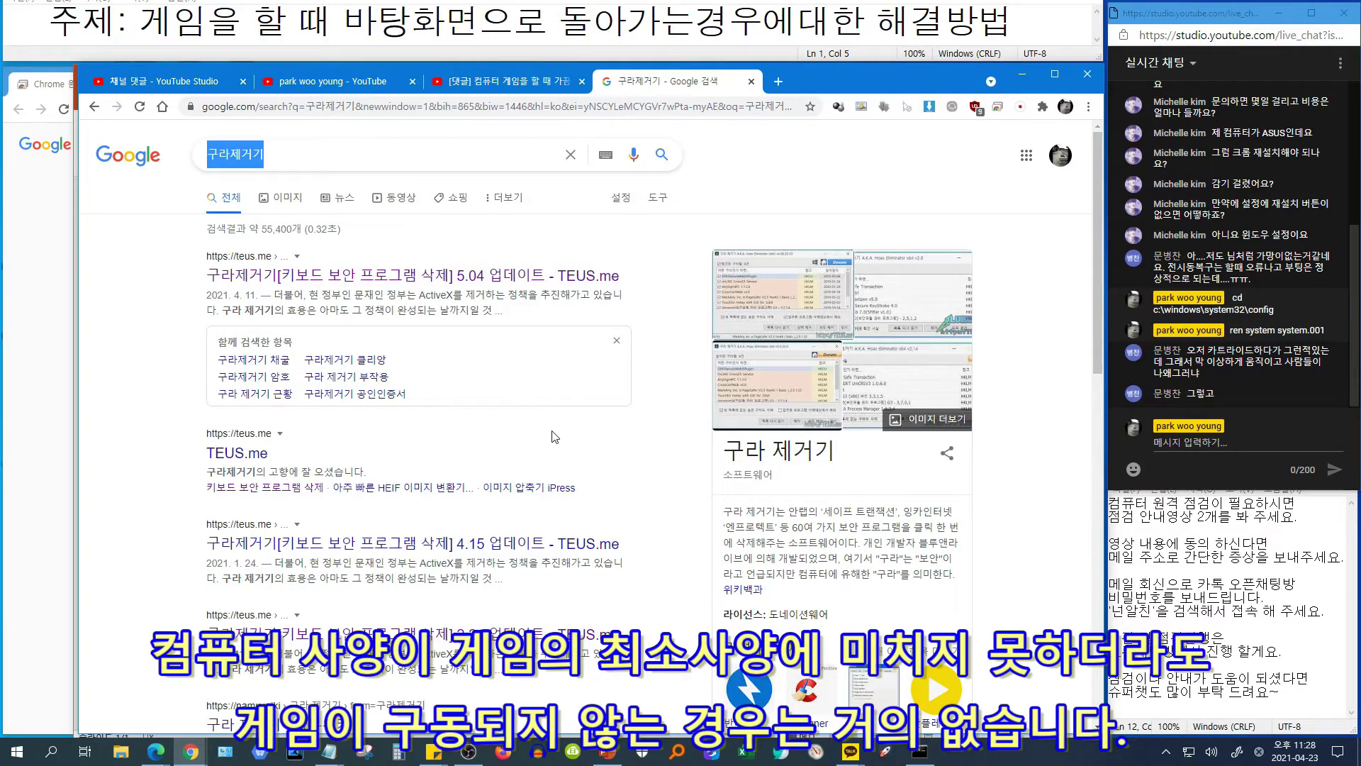
{"action": "type", "text": "롤"}
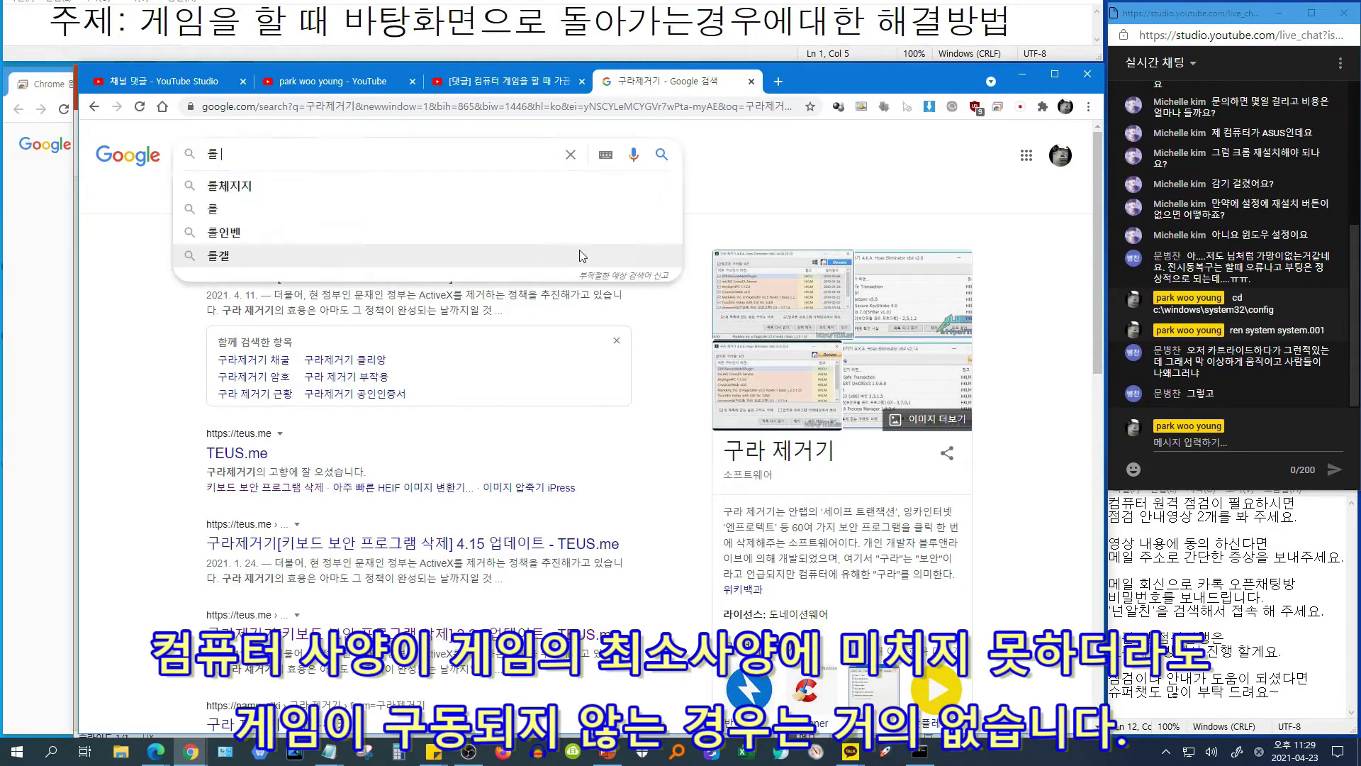
{"action": "type", "text": " 최소새양"}
{"action": "key", "text": "Return"}
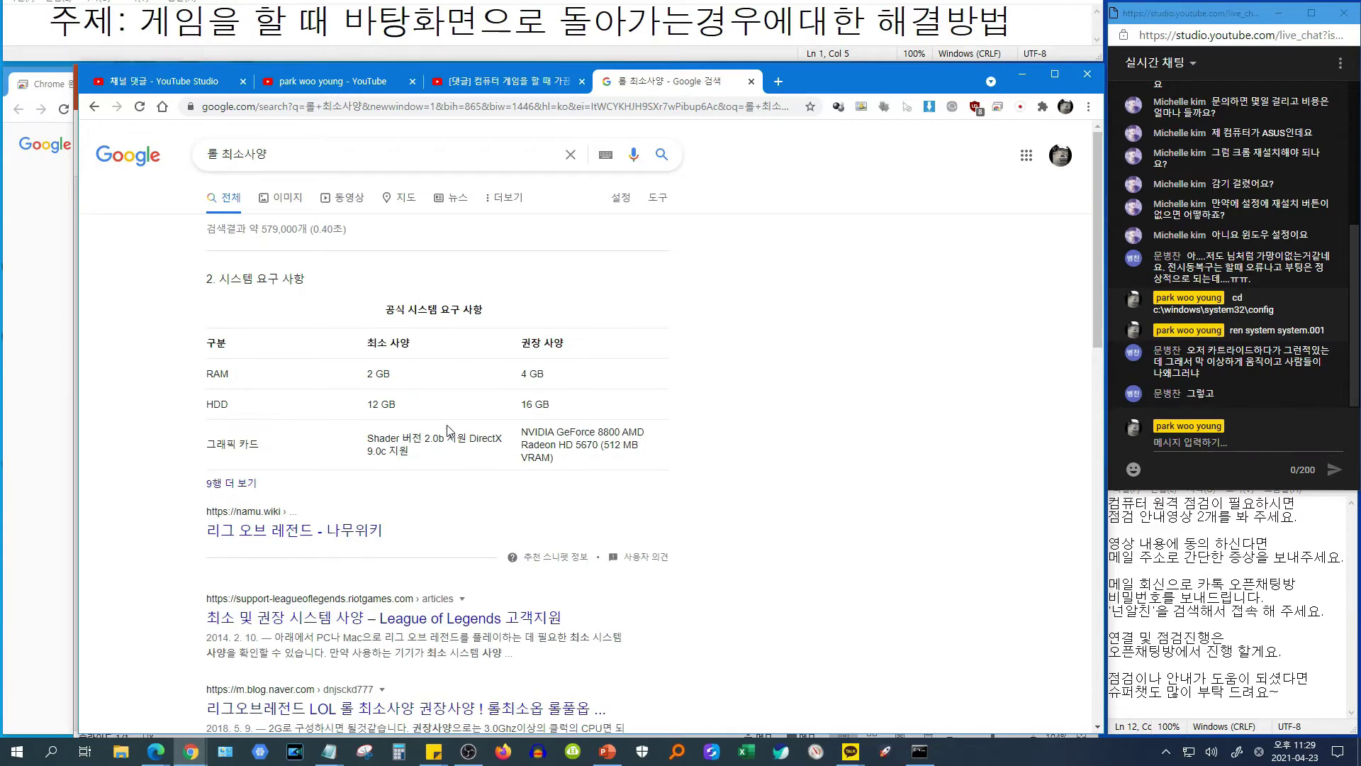
Open Task Manager and look through its 성능 and 앱 기록 information
{"action": "left_click", "coordinate": [977, 762]}
{"action": "right_click", "coordinate": [976, 762]}
{"action": "left_click", "coordinate": [1013, 691]}
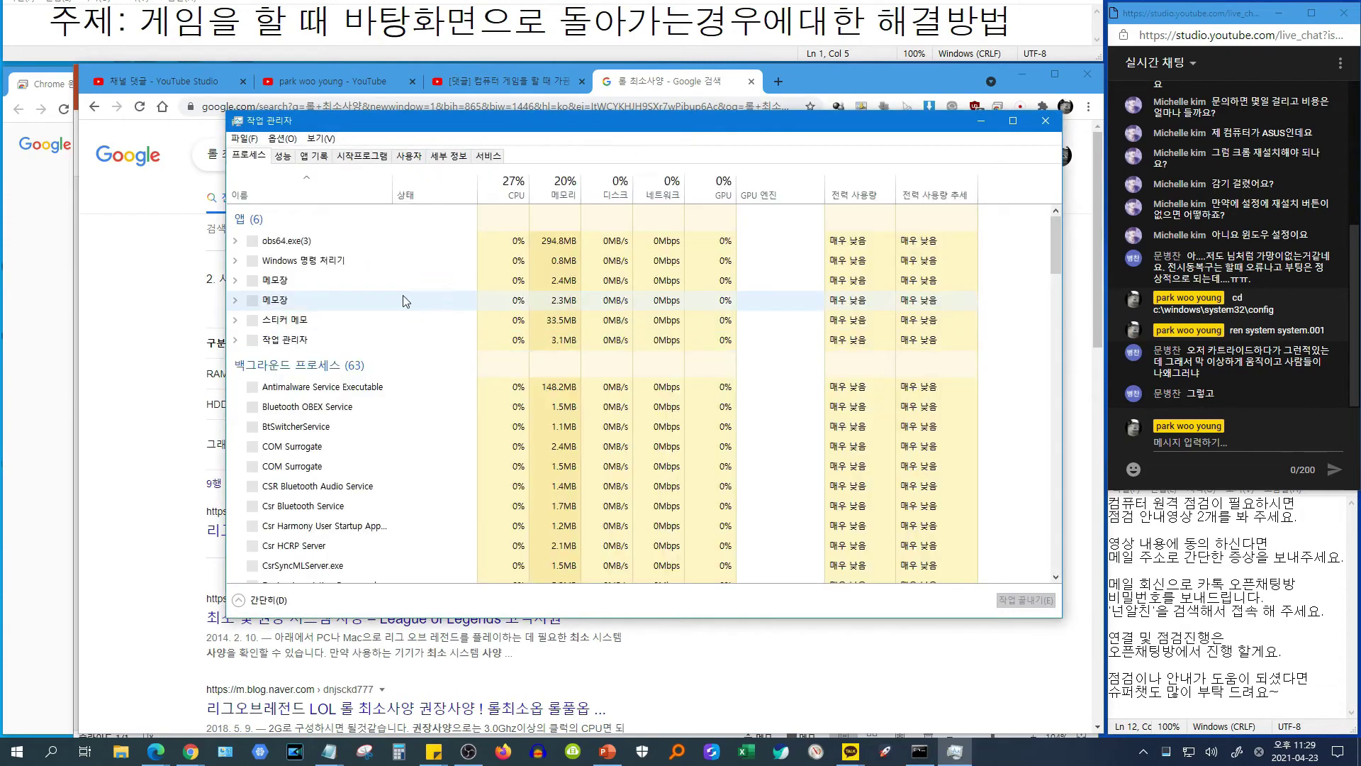
{"action": "left_click", "coordinate": [284, 155]}
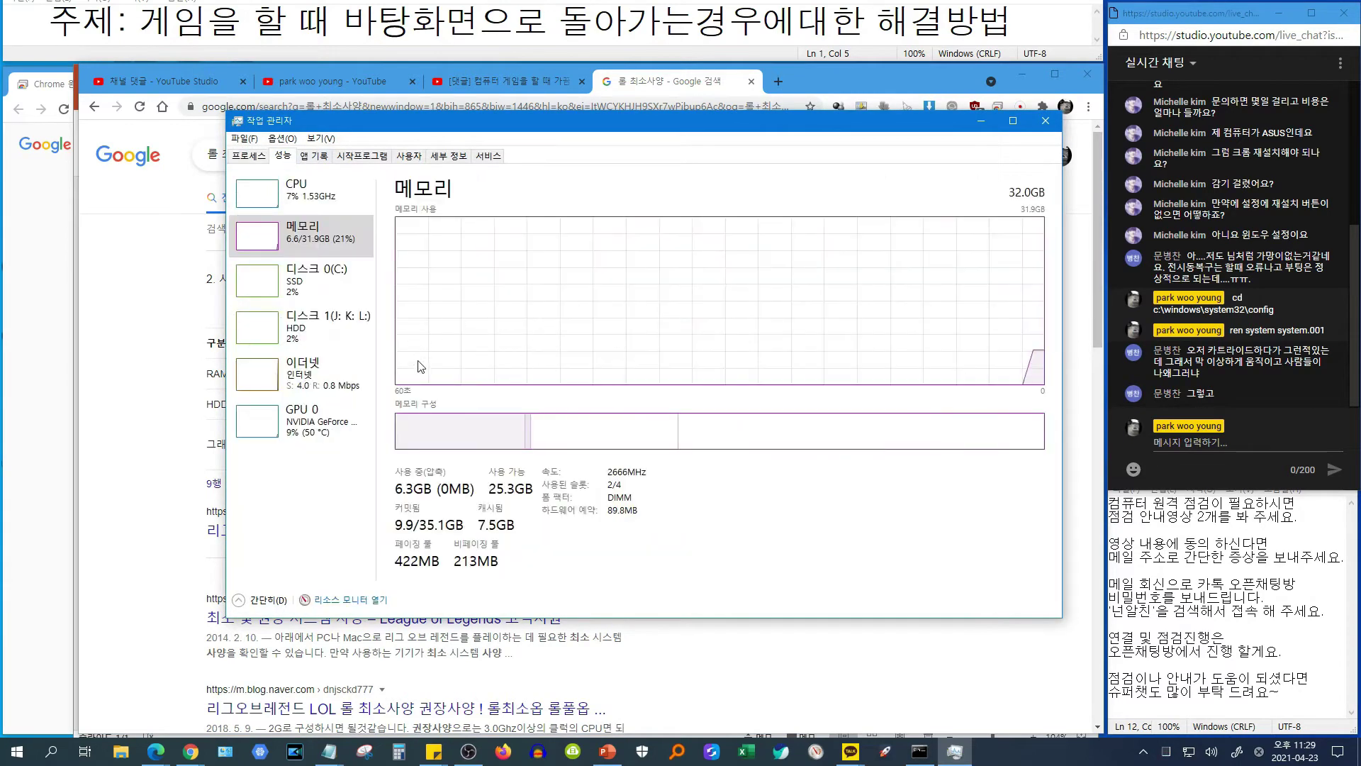
{"action": "left_click", "coordinate": [310, 157]}
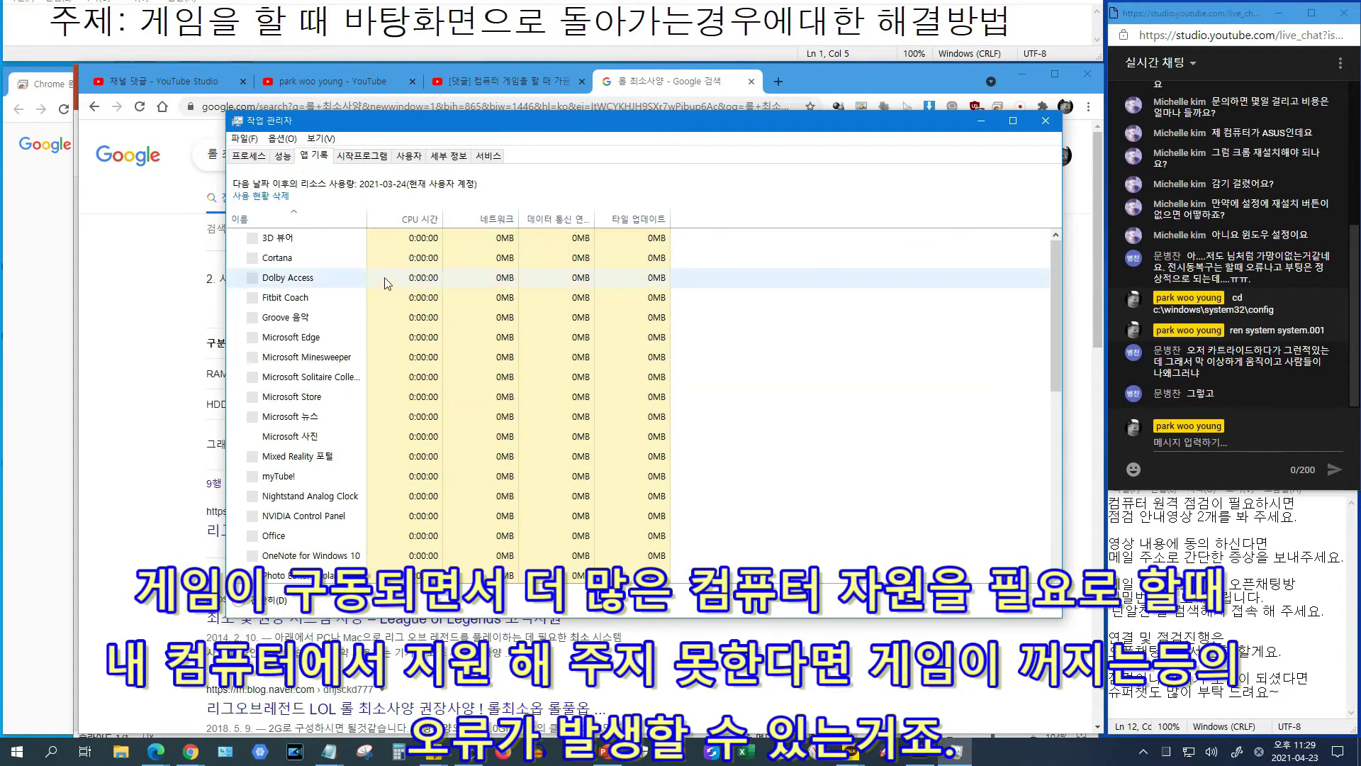
{"action": "left_click", "coordinate": [347, 155]}
{"action": "left_click", "coordinate": [310, 156]}
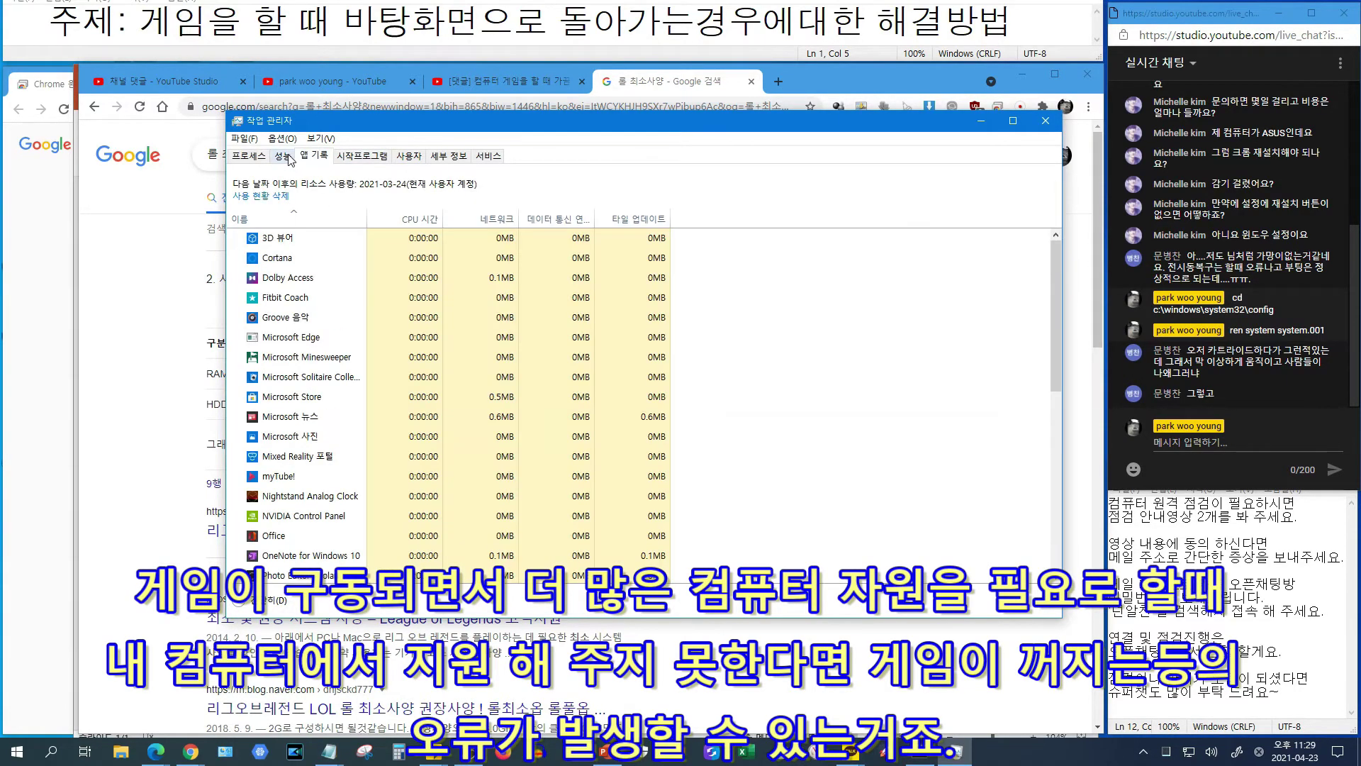
Review the GPU 0 and 메모리 performance details in Task Manager and return to the PowerPoint slide
{"action": "left_click", "coordinate": [283, 156]}
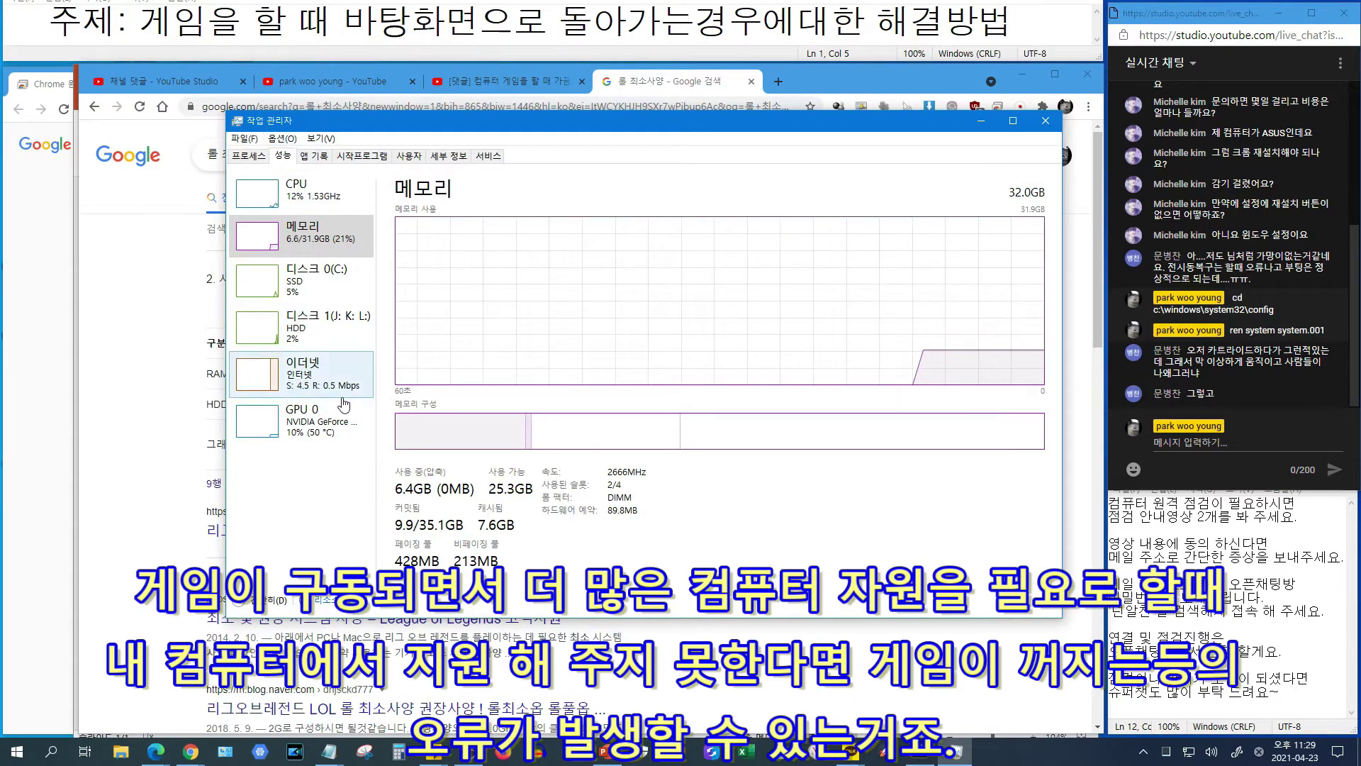
{"action": "left_click", "coordinate": [336, 442]}
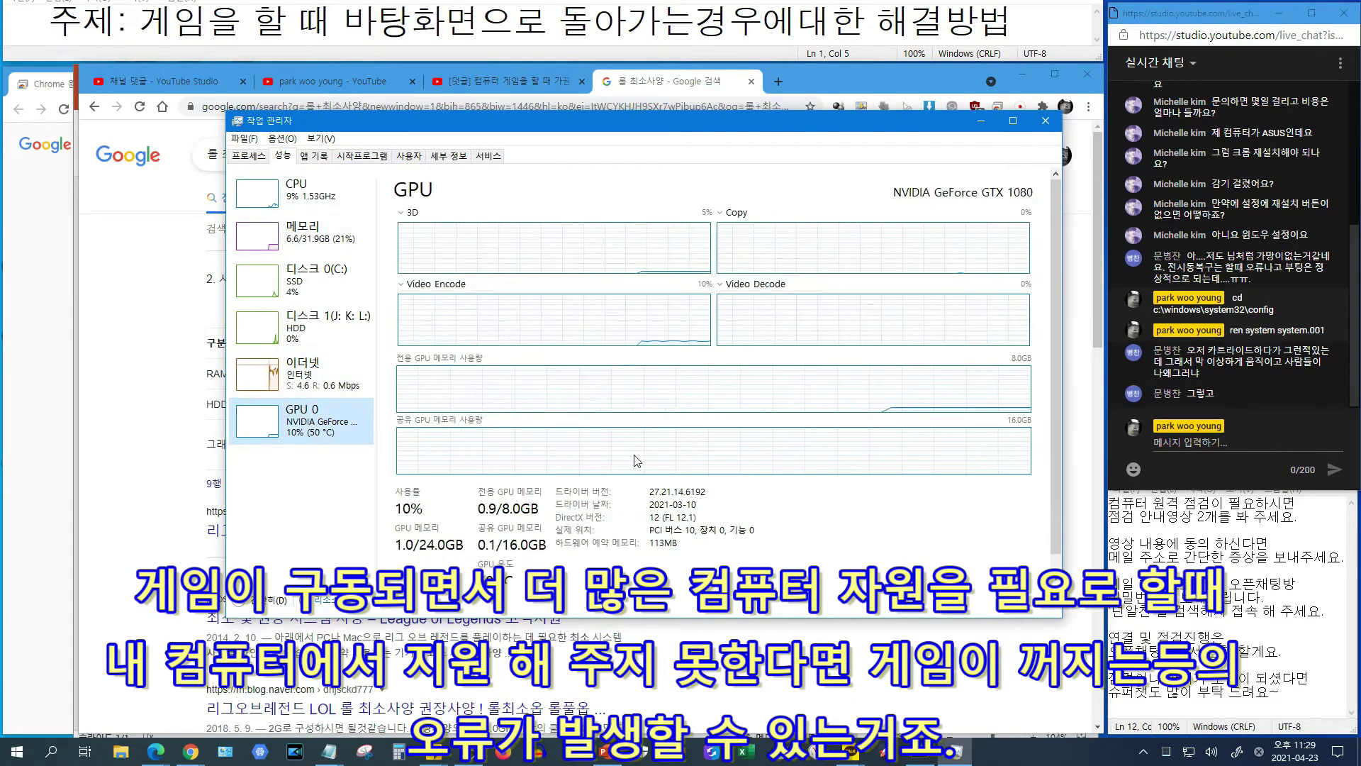
{"action": "left_click", "coordinate": [326, 241]}
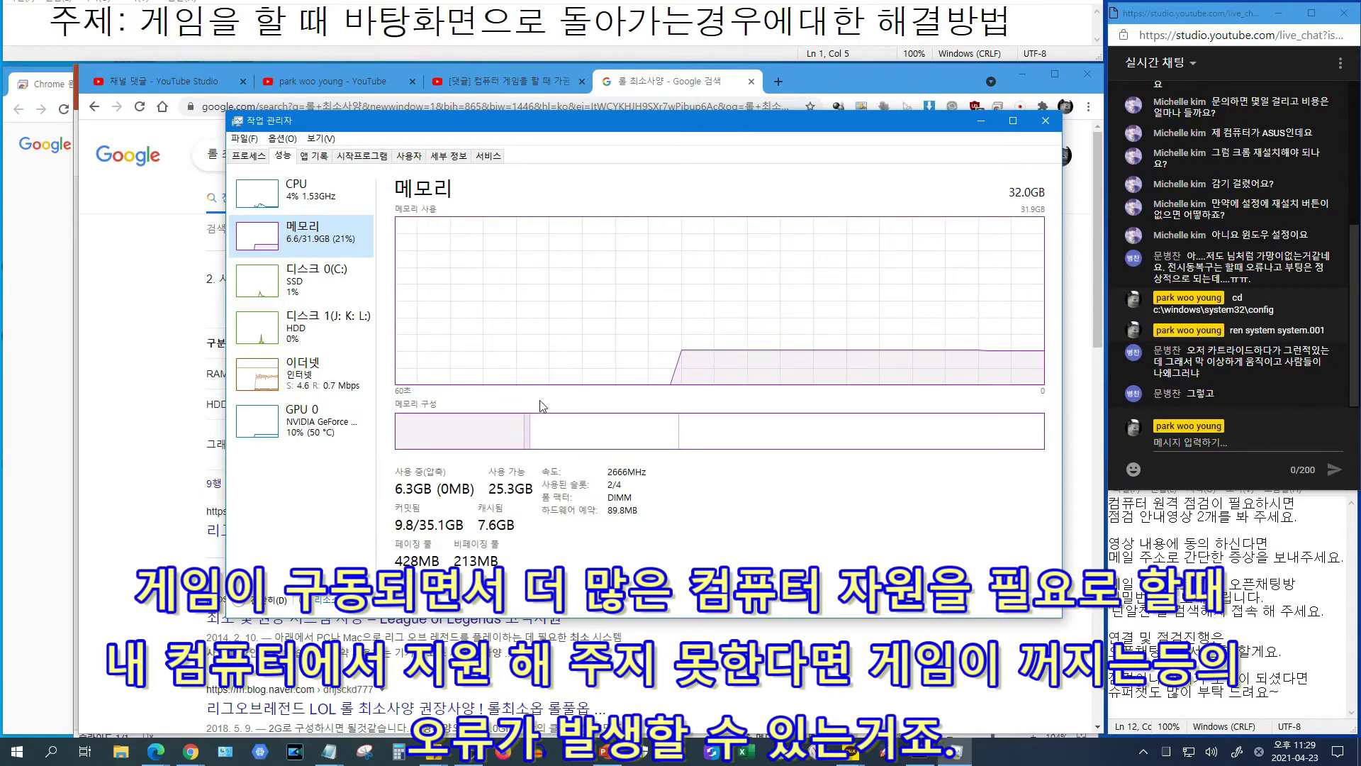
{"action": "left_click", "coordinate": [158, 461]}
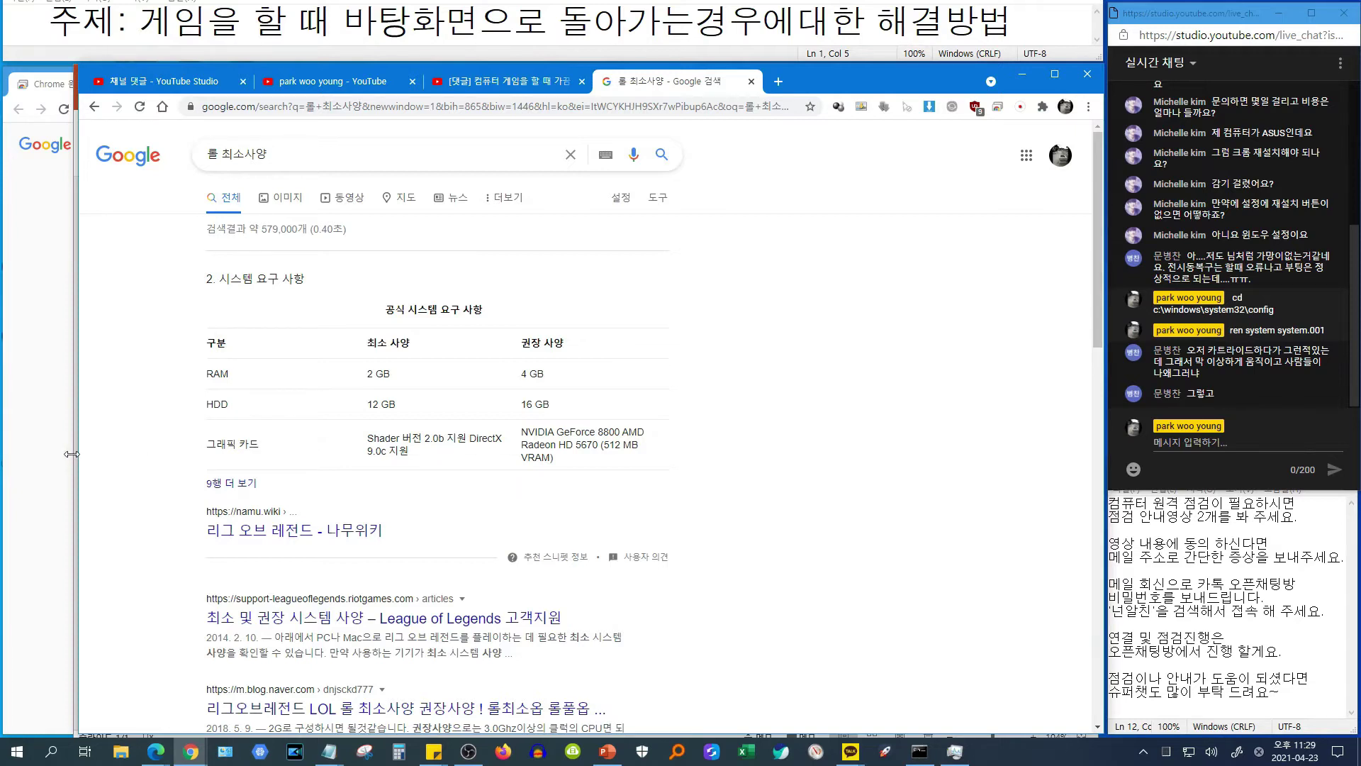
{"action": "key", "text": "alt+Tab"}
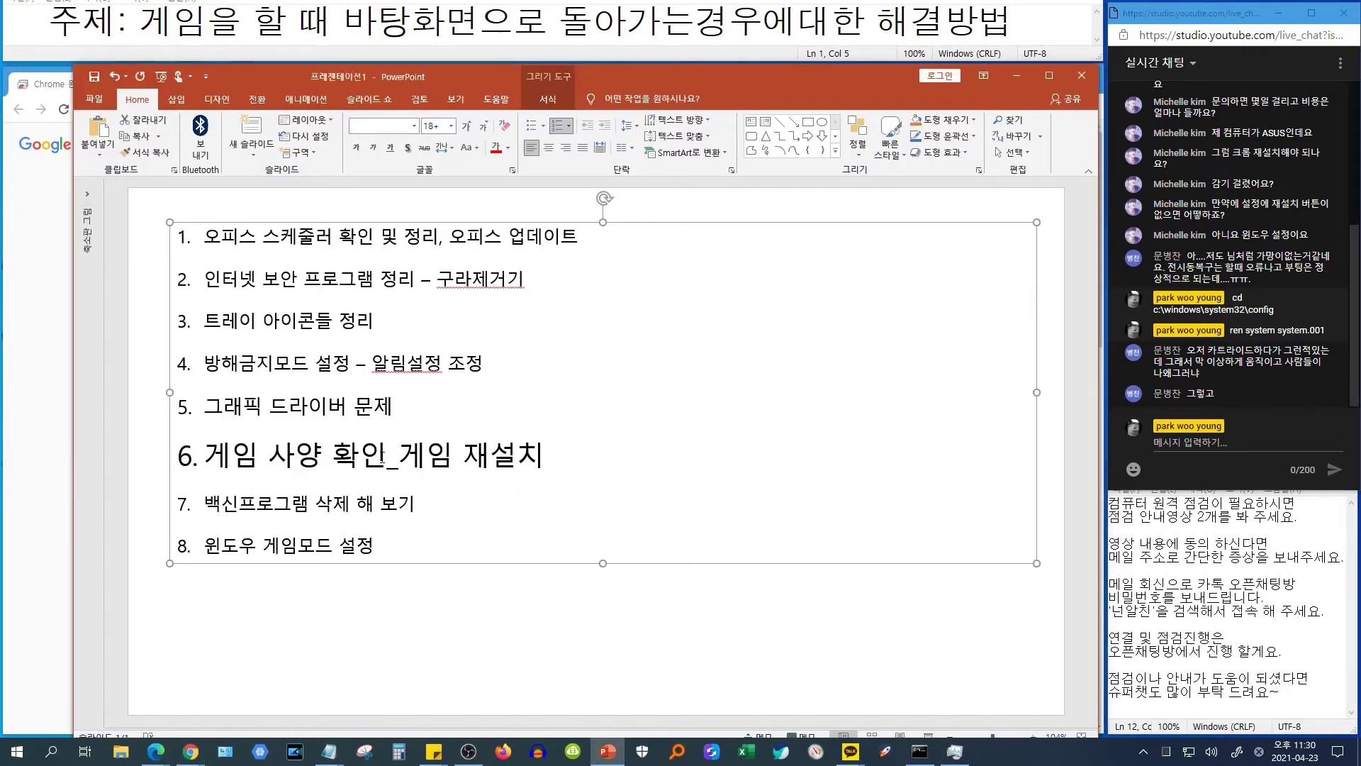
Highlight "게임 사양 확인" in item 6 of the slide, then bring up Task Manager's memory performance view
{"action": "left_click_drag", "start_coordinate": [332, 461], "coordinate": [226, 480]}
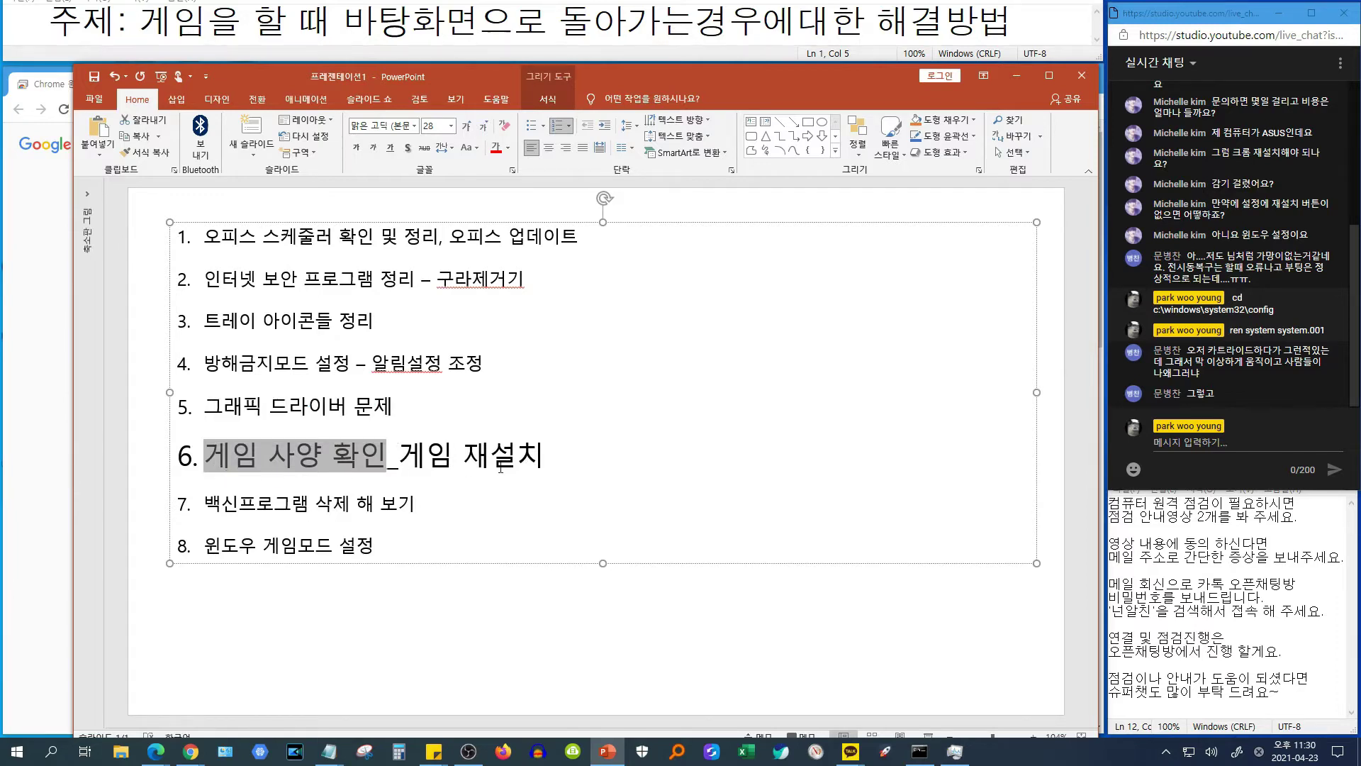
{"action": "left_click", "coordinate": [417, 470]}
{"action": "left_click", "coordinate": [955, 757]}
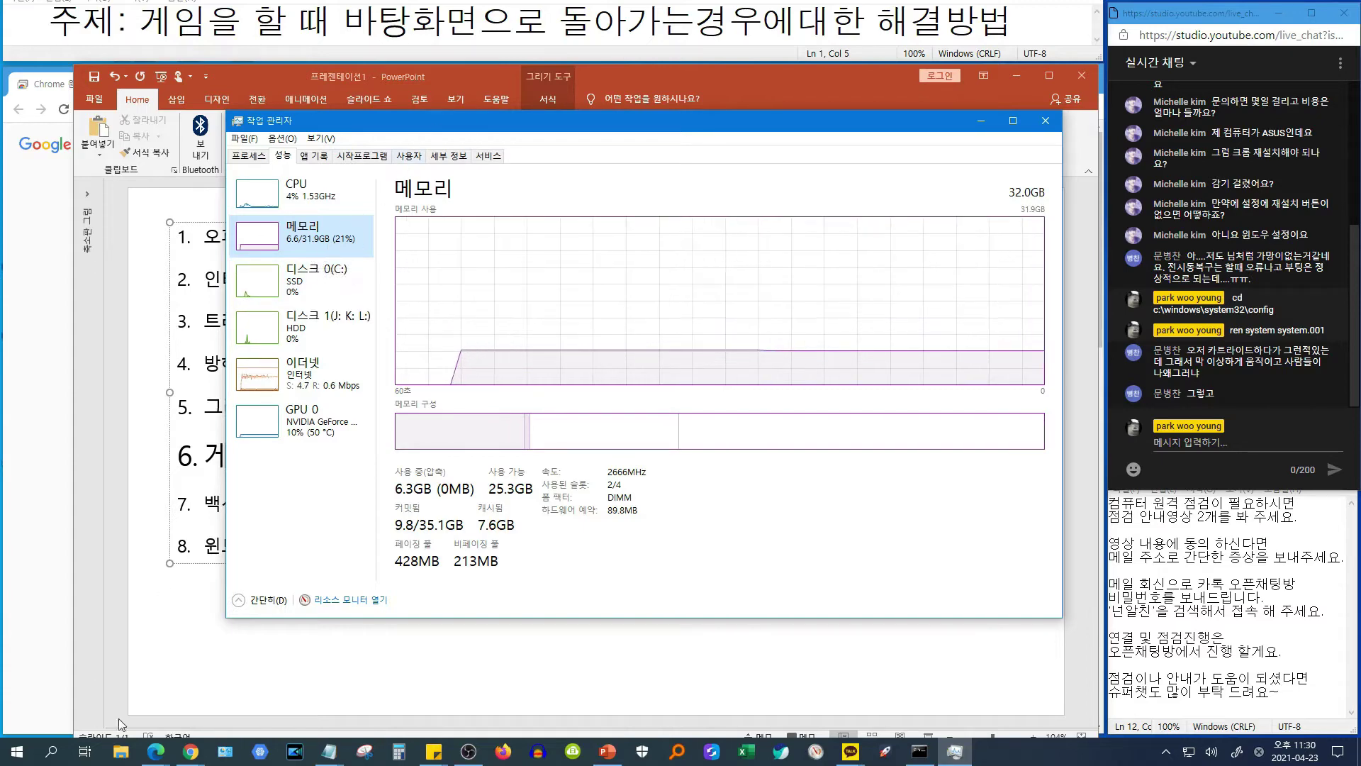
Switch to the Chrome window with the Google results for "롤 최소사양"
{"action": "left_click", "coordinate": [57, 628]}
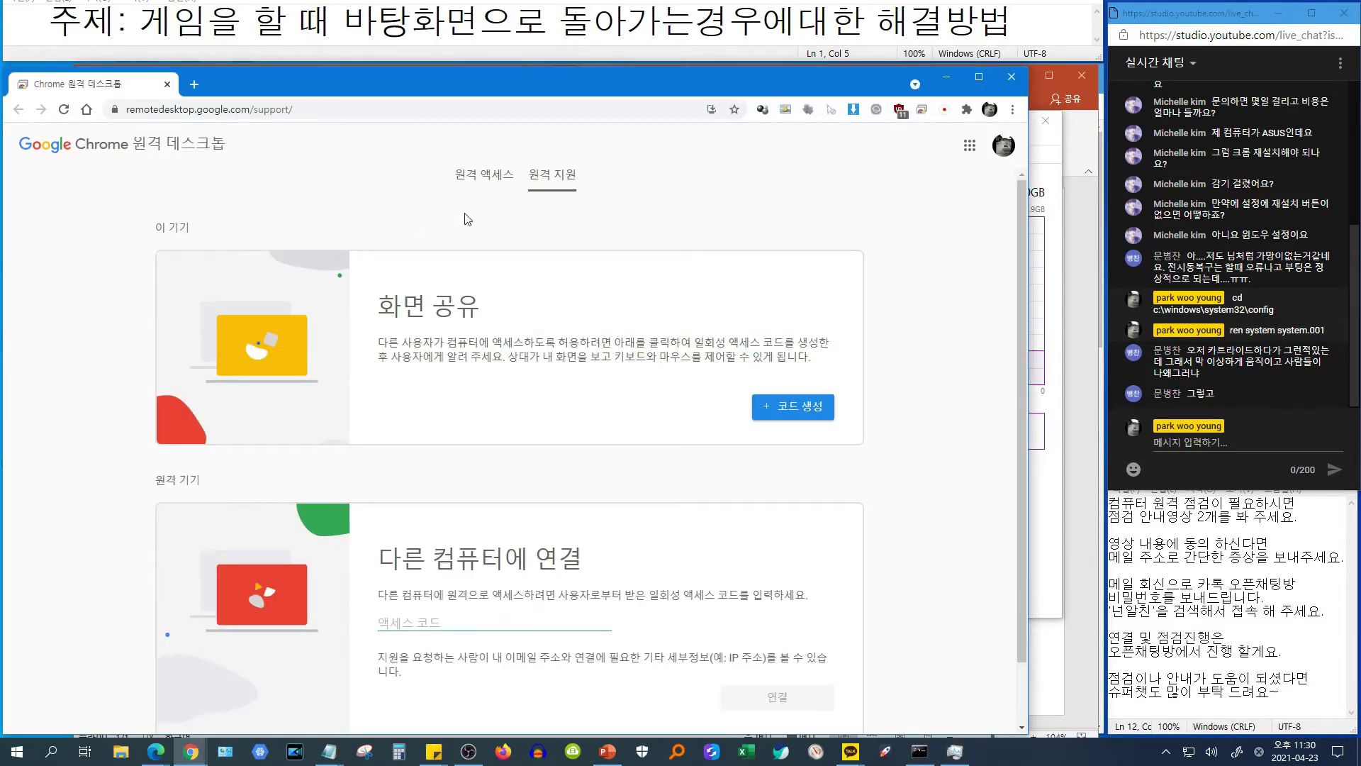
{"action": "left_click", "coordinate": [1061, 301]}
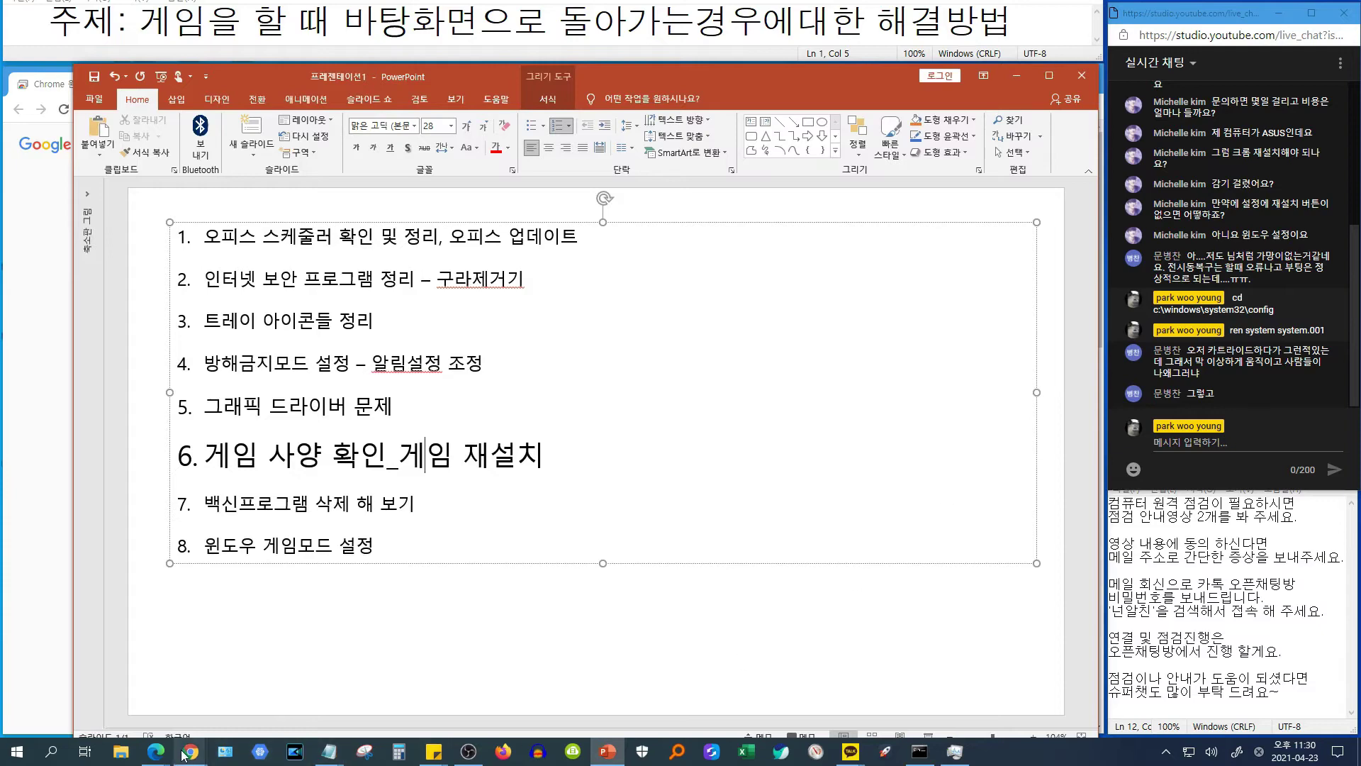
{"action": "mouse_move", "coordinate": [183, 757]}
{"action": "left_click", "coordinate": [126, 684]}
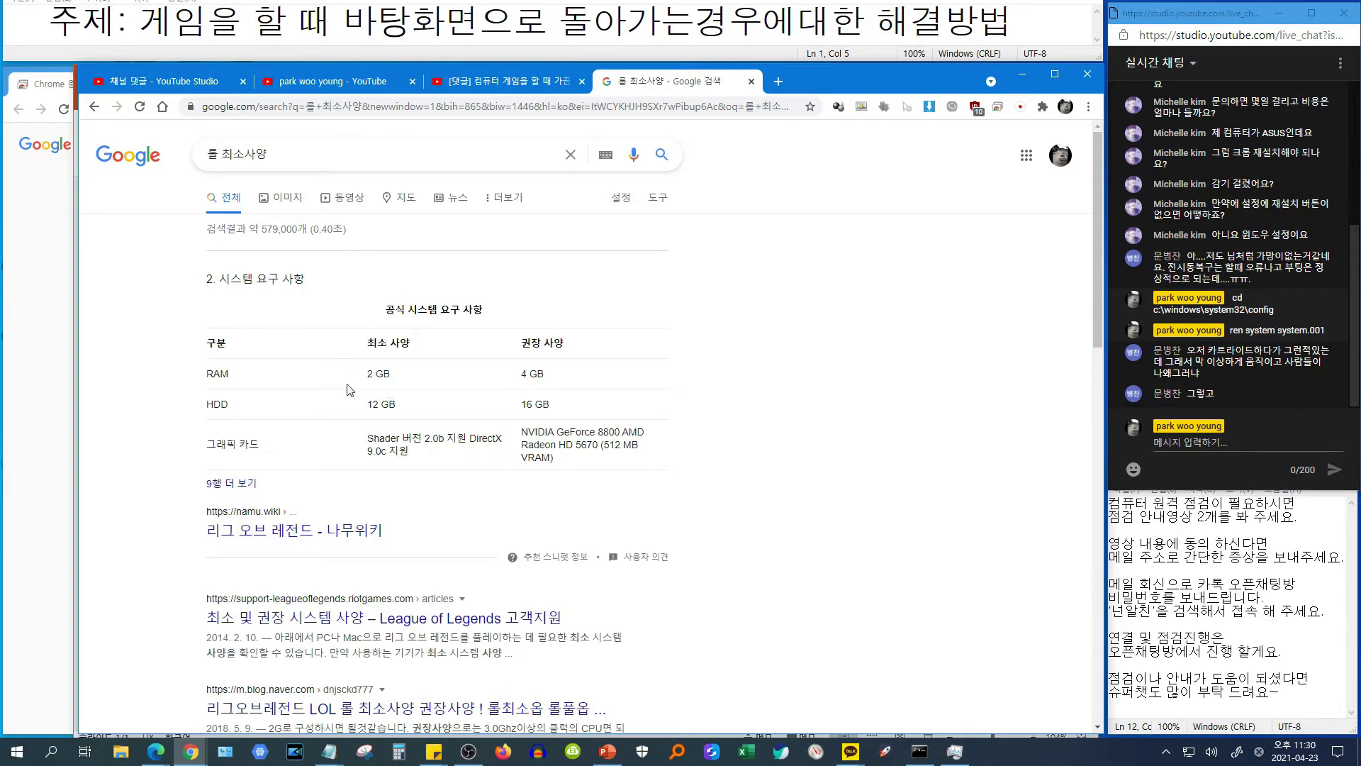
Examine the minimum RAM, HDD and graphics card requirements in the official system requirements table
{"action": "left_click_drag", "start_coordinate": [242, 376], "coordinate": [376, 312]}
{"action": "left_click", "coordinate": [404, 383]}
{"action": "left_click_drag", "start_coordinate": [404, 417], "coordinate": [204, 418]}
{"action": "left_click", "coordinate": [434, 463]}
{"action": "left_click_drag", "start_coordinate": [407, 438], "coordinate": [454, 453]}
{"action": "left_click", "coordinate": [454, 453]}
{"action": "scroll", "coordinate": [429, 455], "scroll_direction": "down", "scroll_amount": 1}
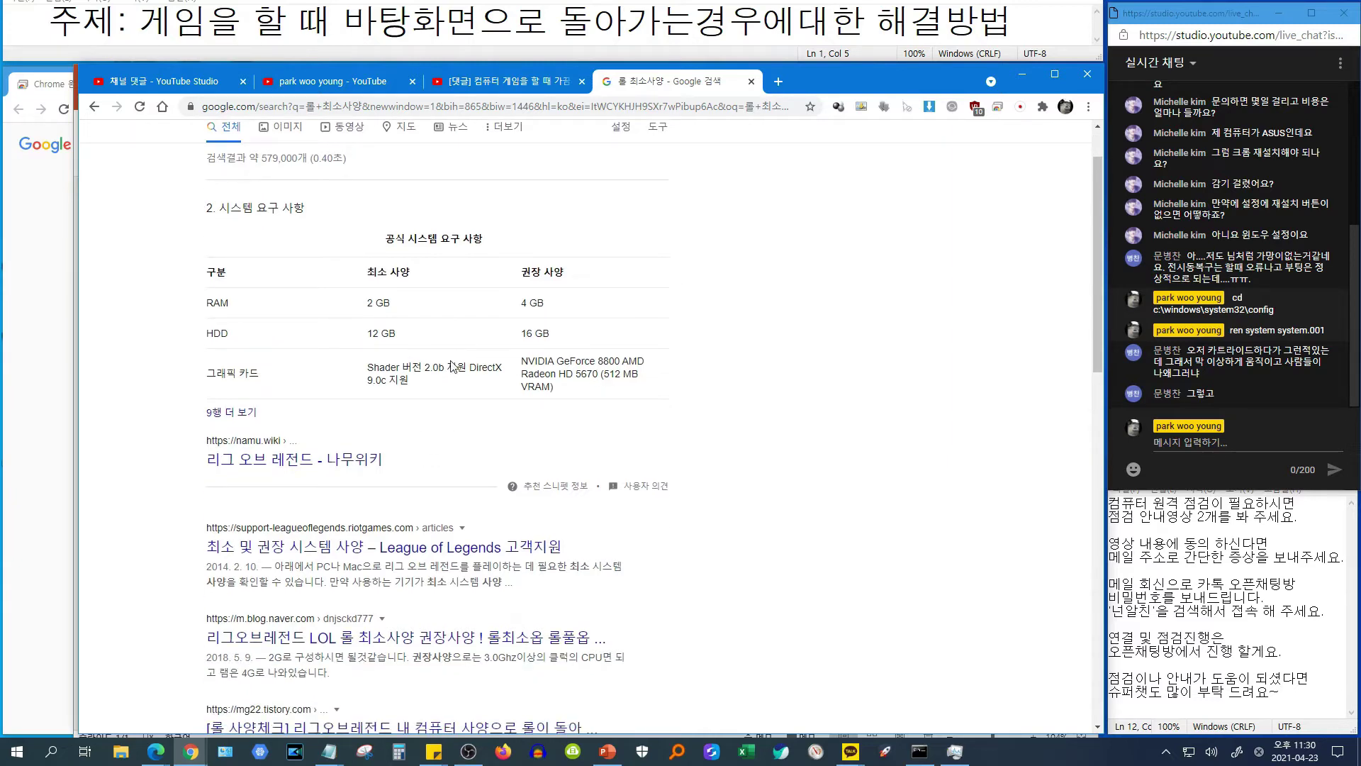
Compare the minimum and recommended graphics cards by highlighting each entry in the requirements table
{"action": "left_click_drag", "start_coordinate": [407, 368], "coordinate": [464, 383]}
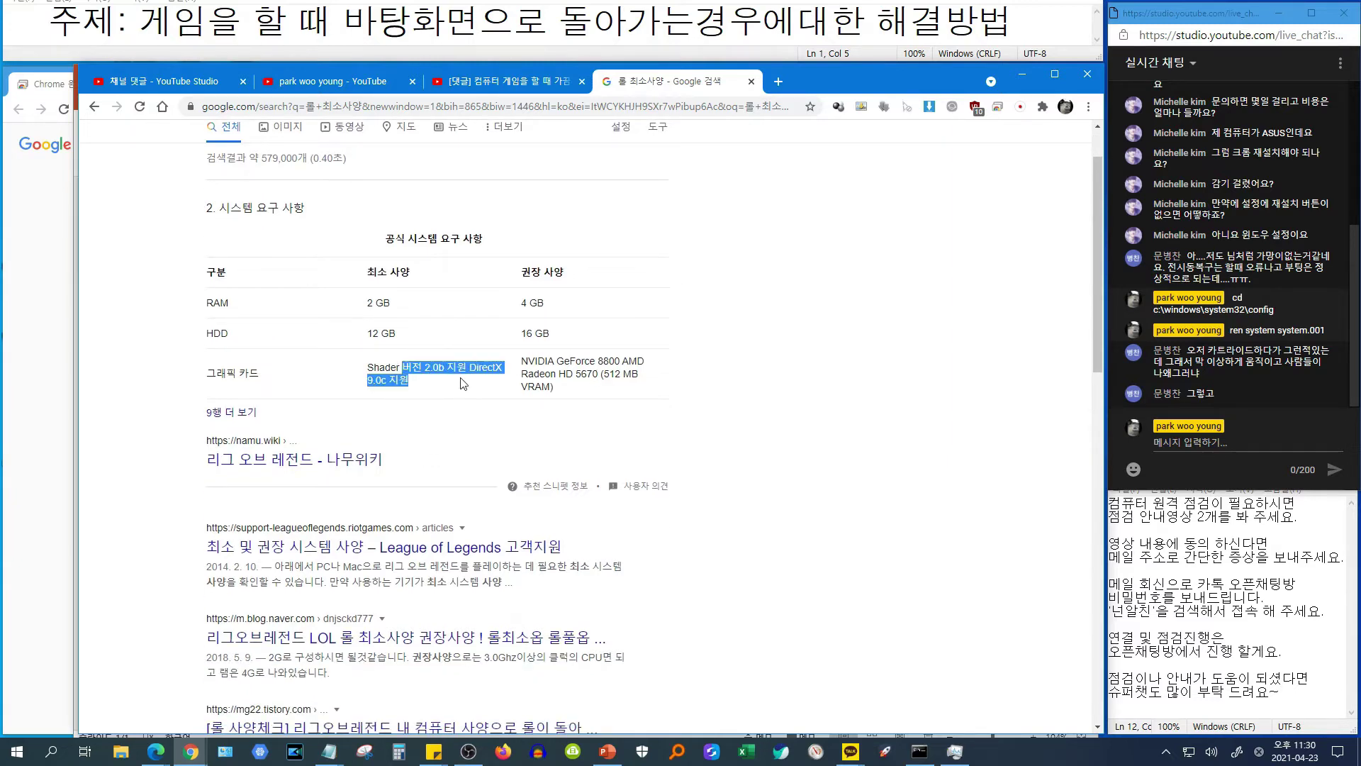
{"action": "left_click", "coordinate": [560, 389]}
{"action": "left_click_drag", "start_coordinate": [581, 361], "coordinate": [595, 391]}
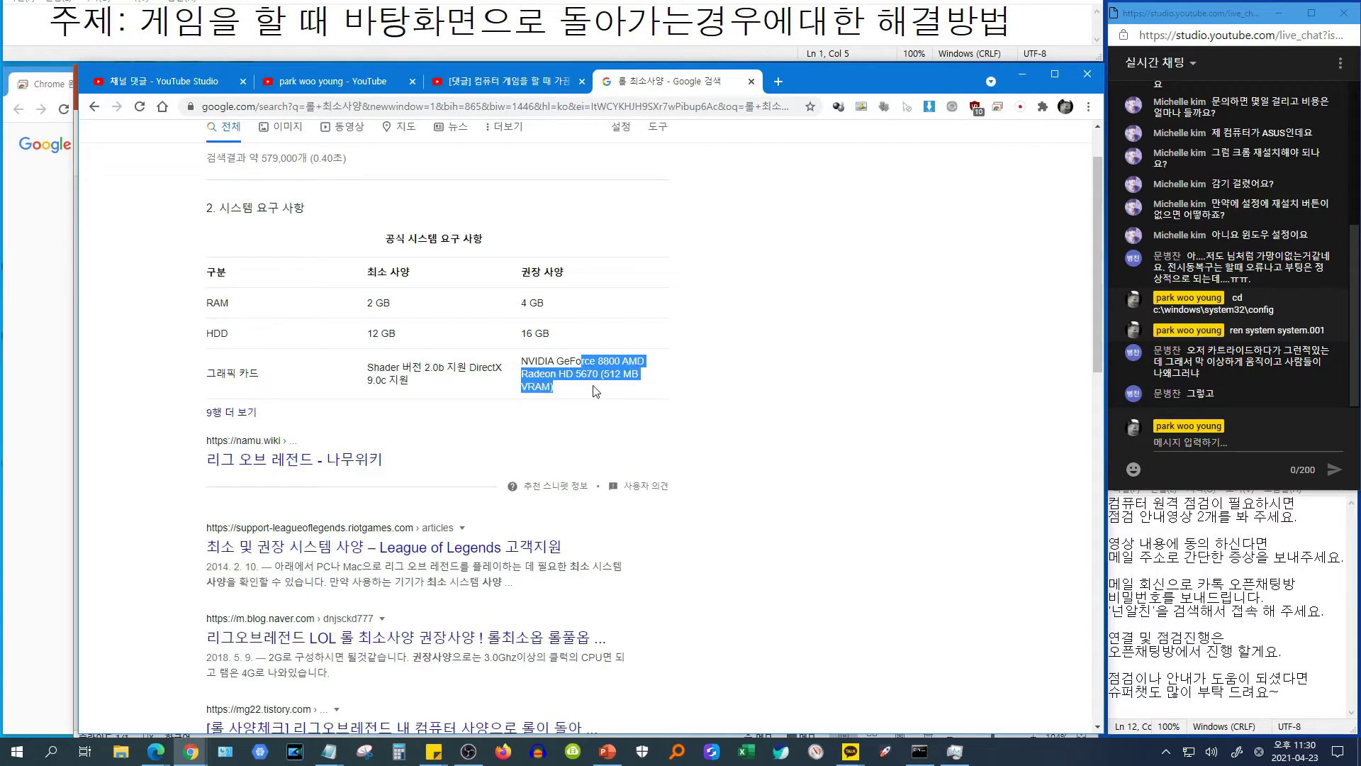
{"action": "left_click", "coordinate": [593, 389]}
Review the minimum RAM and HDD entries and the recommended column of the requirements table
{"action": "left_click_drag", "start_coordinate": [403, 313], "coordinate": [367, 307]}
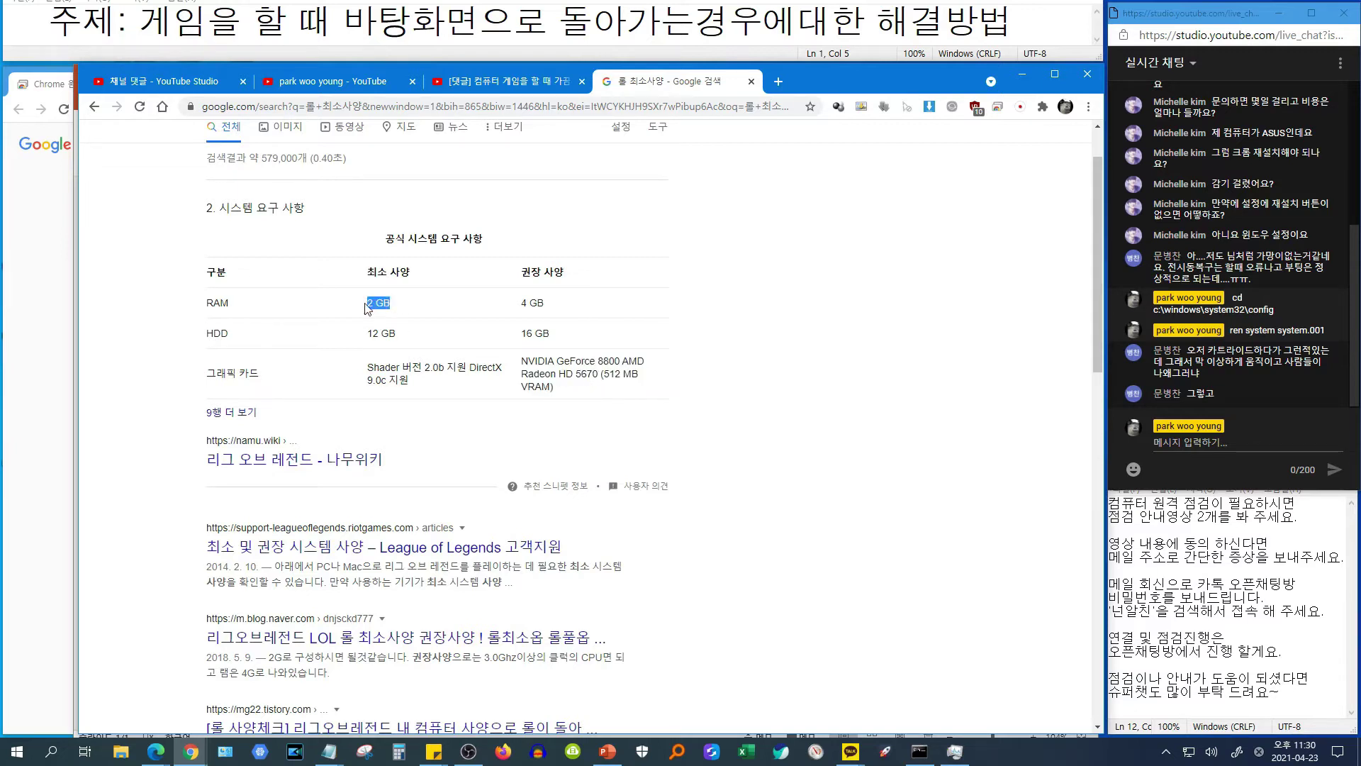
{"action": "left_click", "coordinate": [399, 353]}
{"action": "left_click_drag", "start_coordinate": [408, 337], "coordinate": [367, 335]}
{"action": "left_click_drag", "start_coordinate": [403, 315], "coordinate": [366, 305]}
{"action": "scroll", "coordinate": [477, 455], "scroll_direction": "up", "scroll_amount": 1}
{"action": "left_click", "coordinate": [458, 456]}
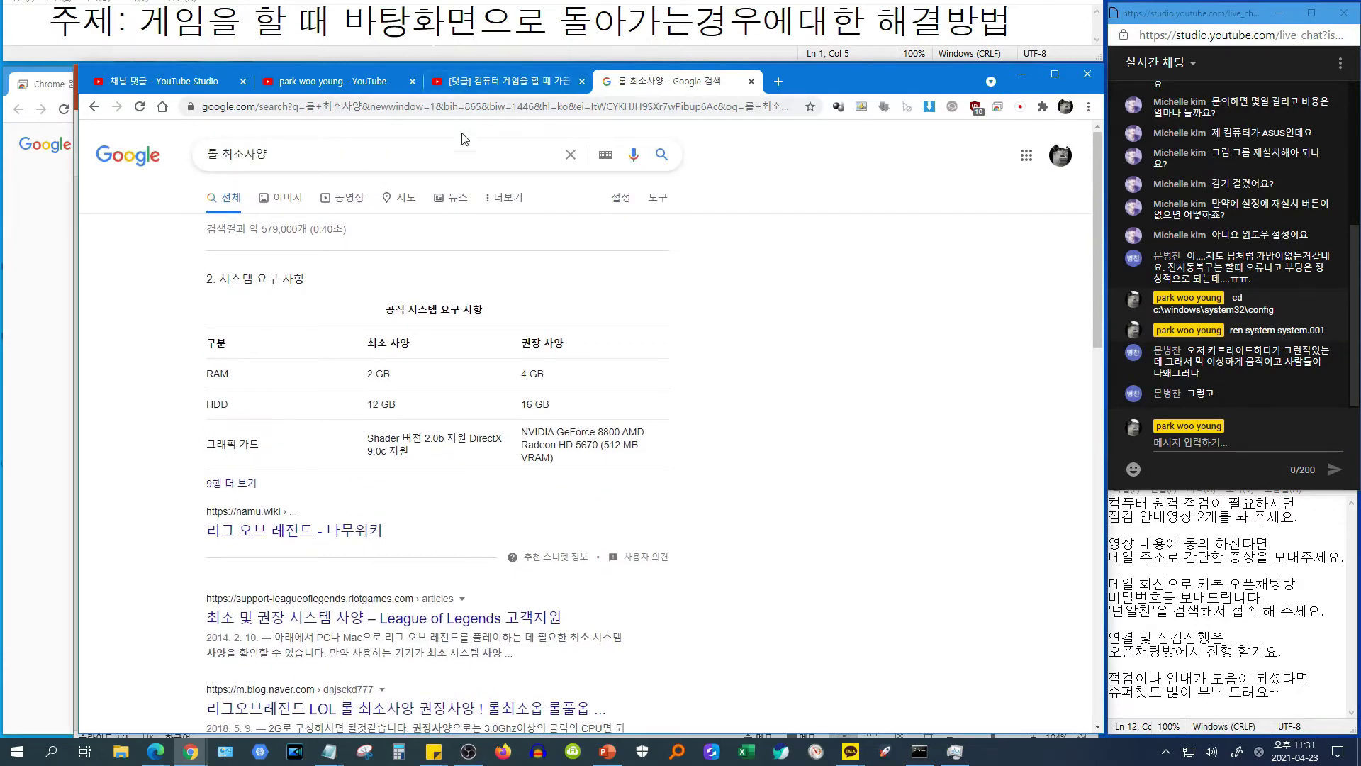
{"action": "double_click", "coordinate": [542, 405]}
{"action": "left_click", "coordinate": [584, 407]}
Return to the PowerPoint slide and place the text cursor within "게임 재설치" in item 6
{"action": "left_click", "coordinate": [607, 750]}
{"action": "key", "text": "Right"}
{"action": "key", "text": "Right"}
{"action": "key", "text": "Right"}
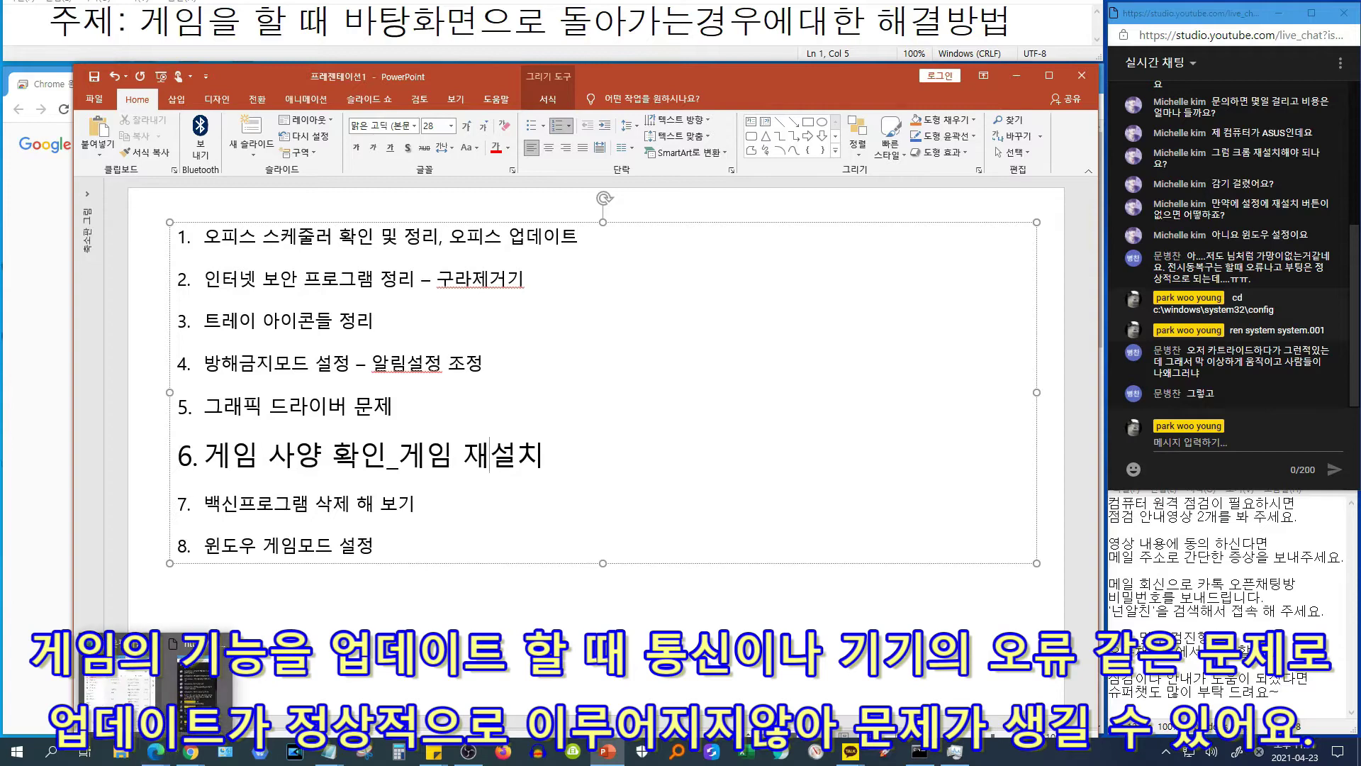
Switch back to the "롤 최소사양" results in Chrome and examine the recommended graphics card entry
{"action": "mouse_move", "coordinate": [192, 758]}
{"action": "left_click", "coordinate": [181, 723]}
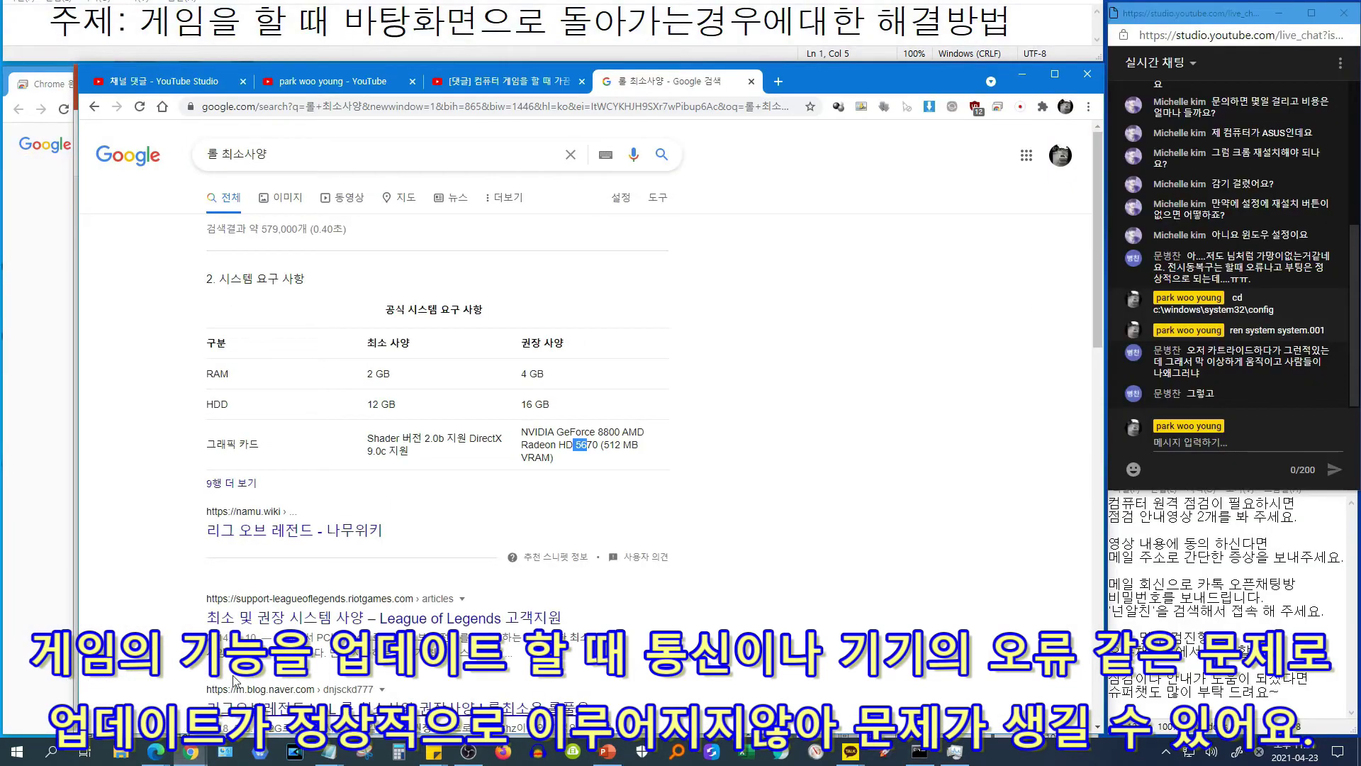
{"action": "triple_click", "coordinate": [581, 444]}
{"action": "left_click", "coordinate": [604, 454]}
{"action": "left_click_drag", "start_coordinate": [575, 430], "coordinate": [602, 449]}
{"action": "left_click", "coordinate": [614, 457]}
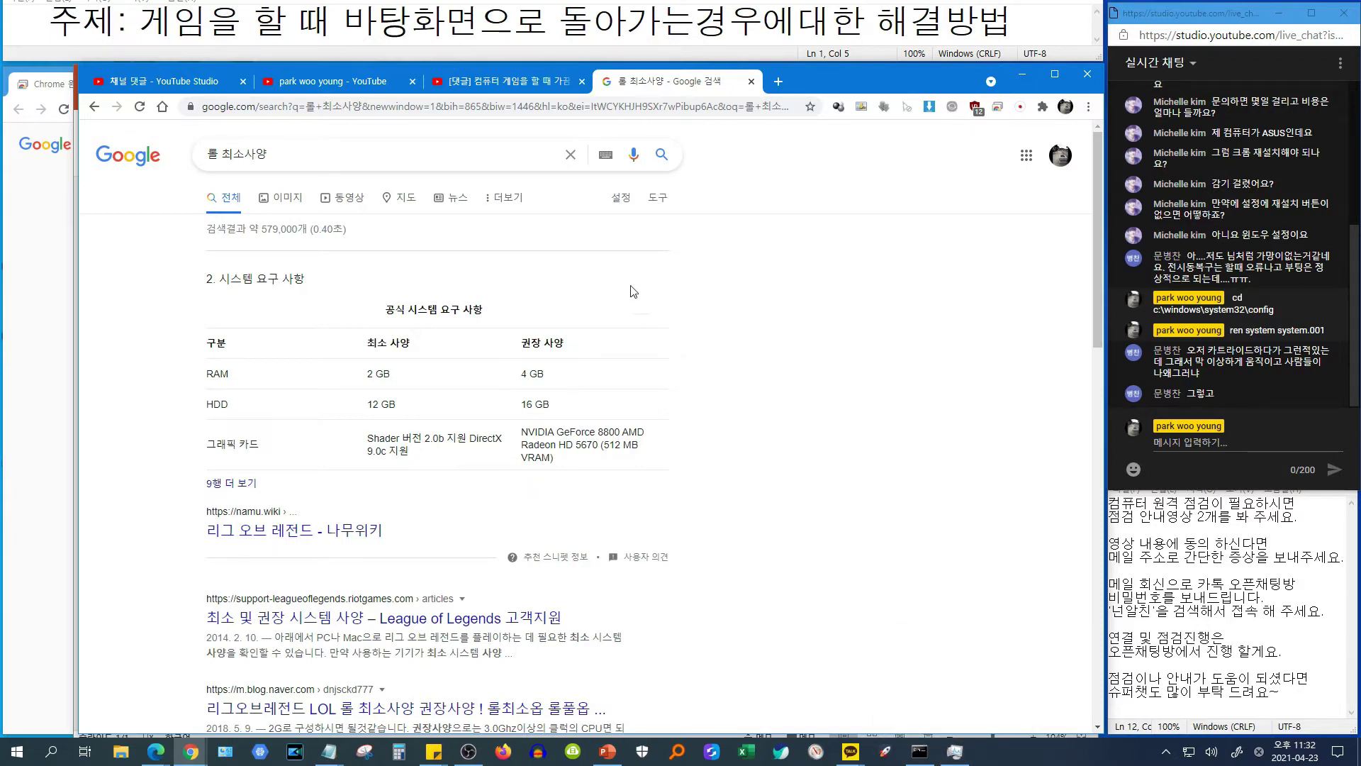
Return to the PowerPoint slide and highlight "게임 재설치" in item 6, keeping the list's numbering and position
{"action": "left_click", "coordinate": [608, 752]}
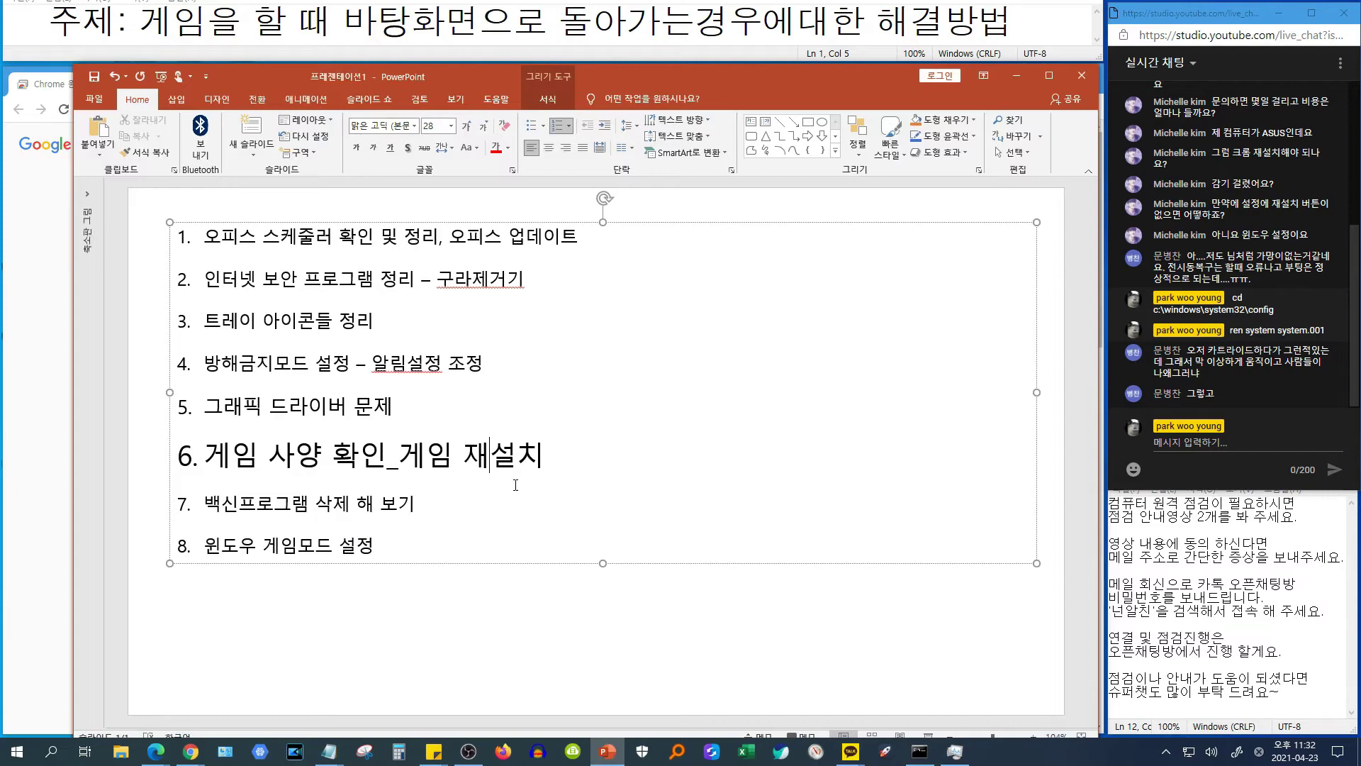
{"action": "left_click_drag", "start_coordinate": [399, 460], "coordinate": [555, 457]}
{"action": "key", "text": "Escape"}
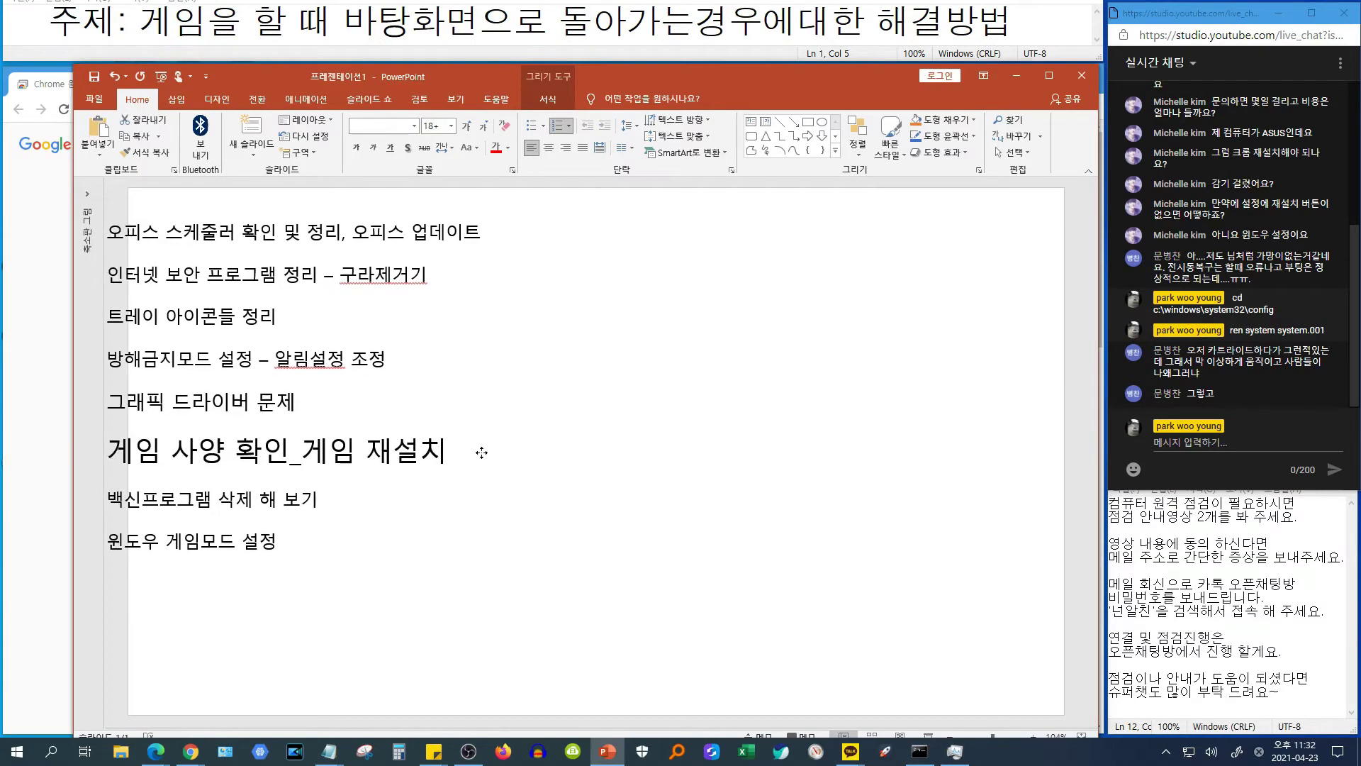
{"action": "left_click", "coordinate": [488, 455]}
{"action": "left_click_drag", "start_coordinate": [409, 459], "coordinate": [543, 462]}
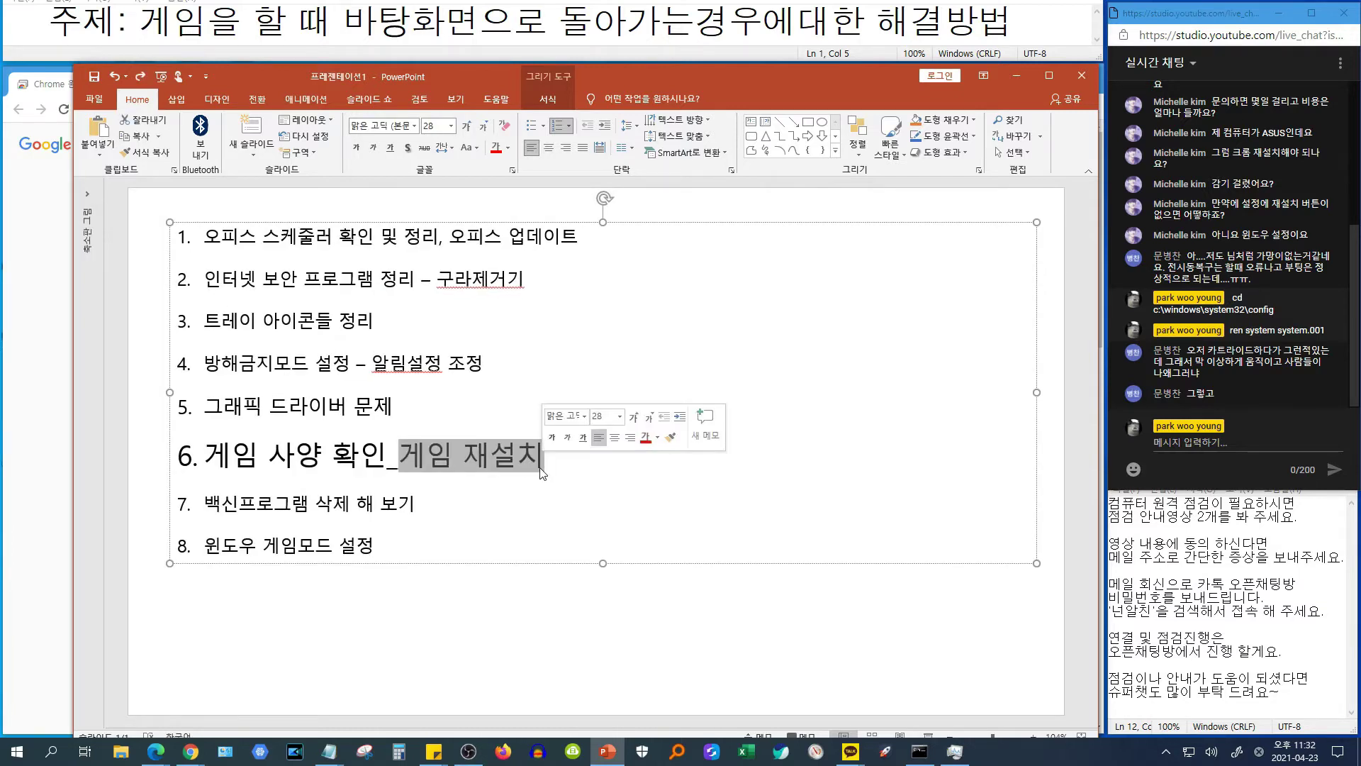
{"action": "left_click", "coordinate": [533, 472]}
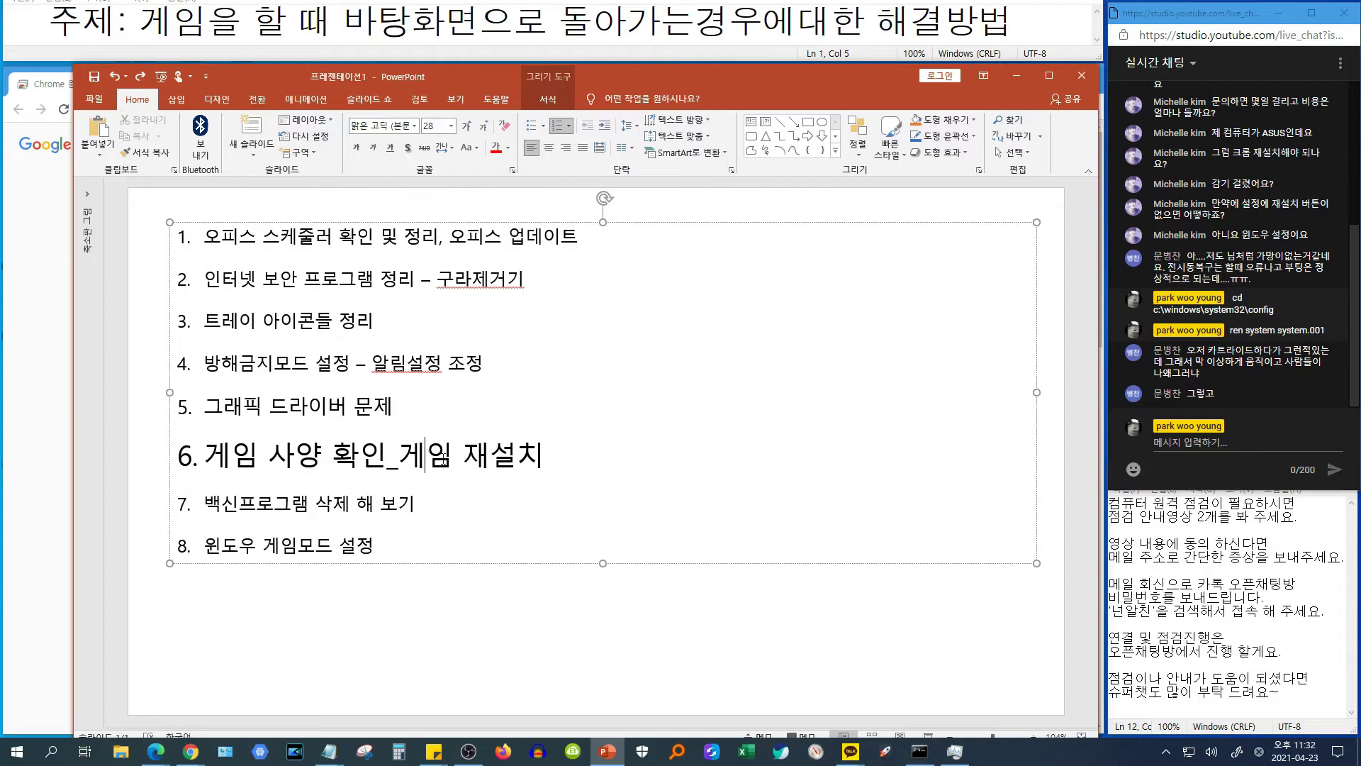
{"action": "left_click_drag", "start_coordinate": [399, 457], "coordinate": [544, 459]}
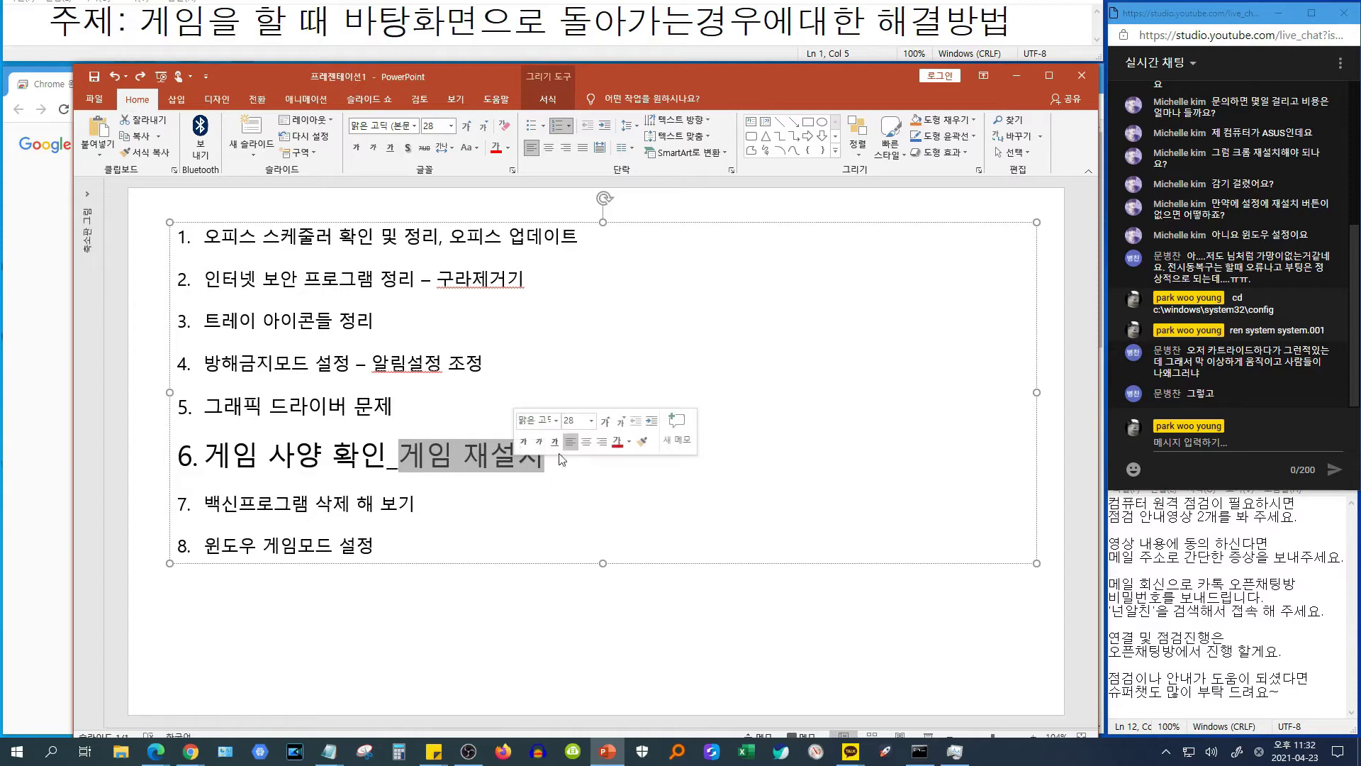
{"action": "left_click", "coordinate": [423, 456]}
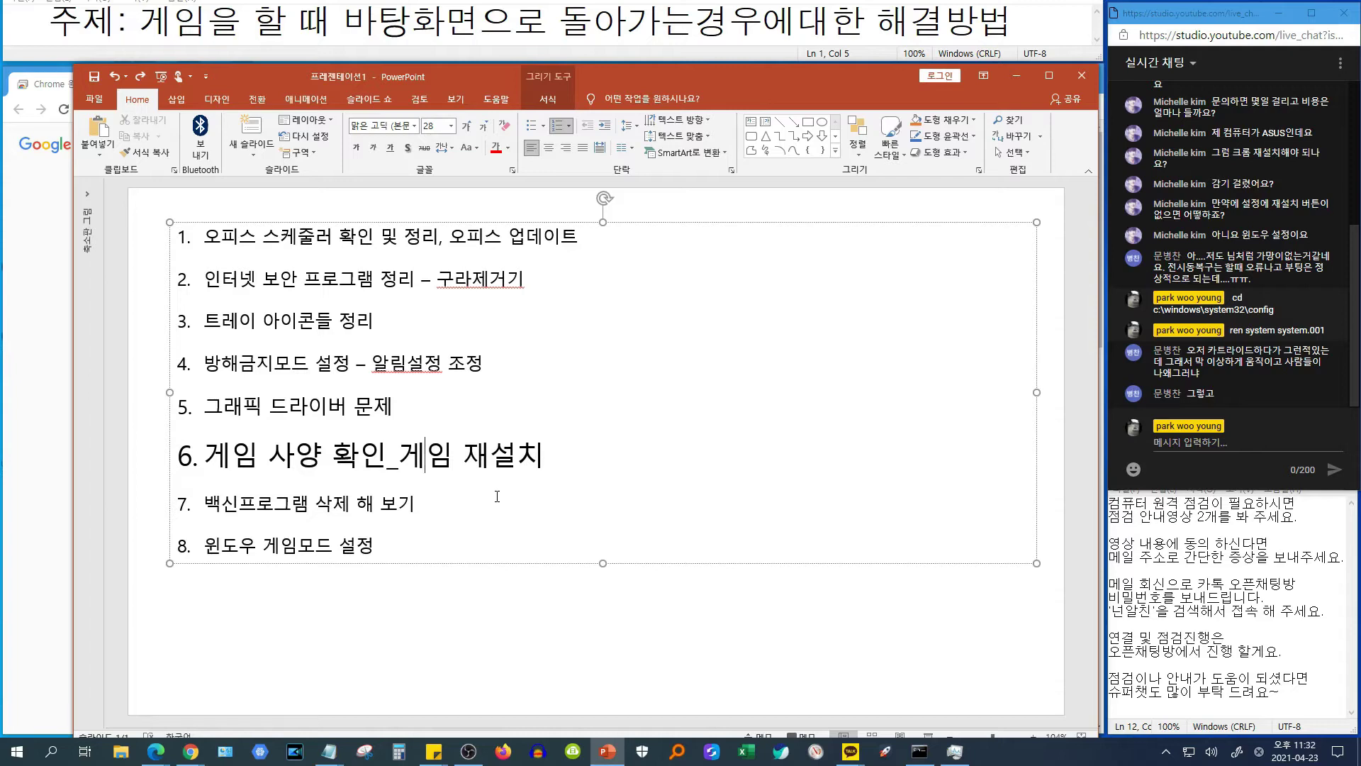
Reduce the font size of the whole item 6 line, "게임 사양 확인_게임 재설치", to 18
{"action": "left_click", "coordinate": [516, 458]}
{"action": "double_click", "coordinate": [517, 461]}
{"action": "left_click", "coordinate": [517, 466]}
{"action": "double_click", "coordinate": [517, 466]}
{"action": "triple_click", "coordinate": [517, 466]}
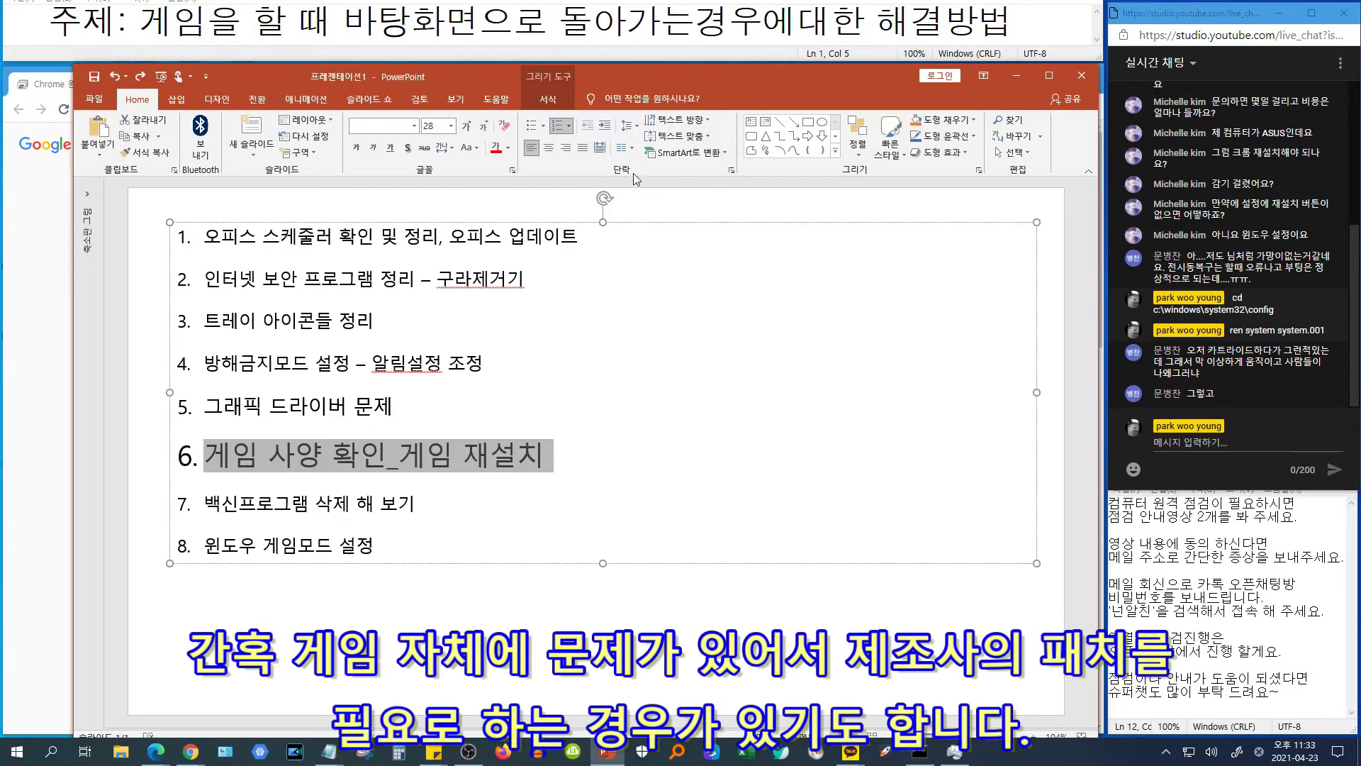
{"action": "left_click", "coordinate": [482, 128]}
{"action": "left_click", "coordinate": [482, 128]}
{"action": "left_click", "coordinate": [482, 128]}
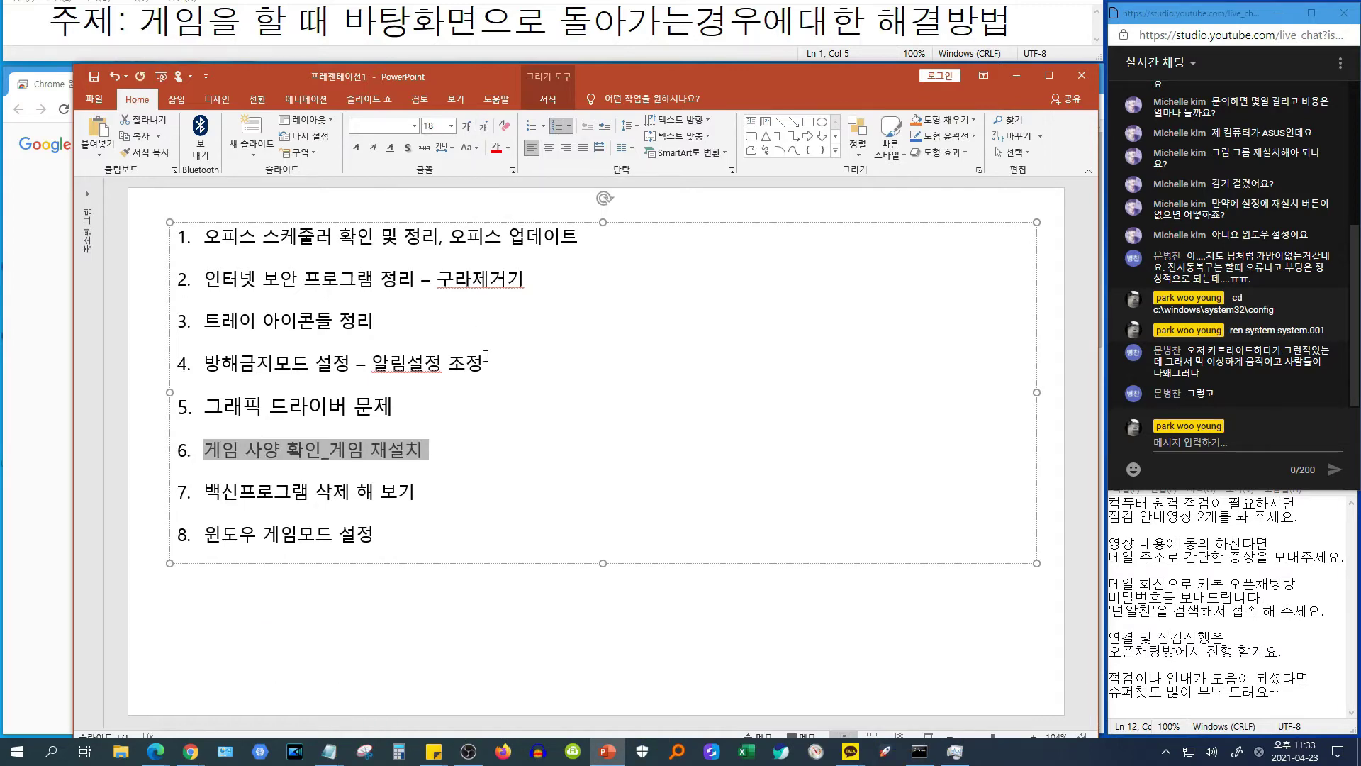
Enlarge the item 7 text "백신프로그램 삭제 해 보기" to font size 28
{"action": "left_click_drag", "start_coordinate": [421, 494], "coordinate": [203, 494]}
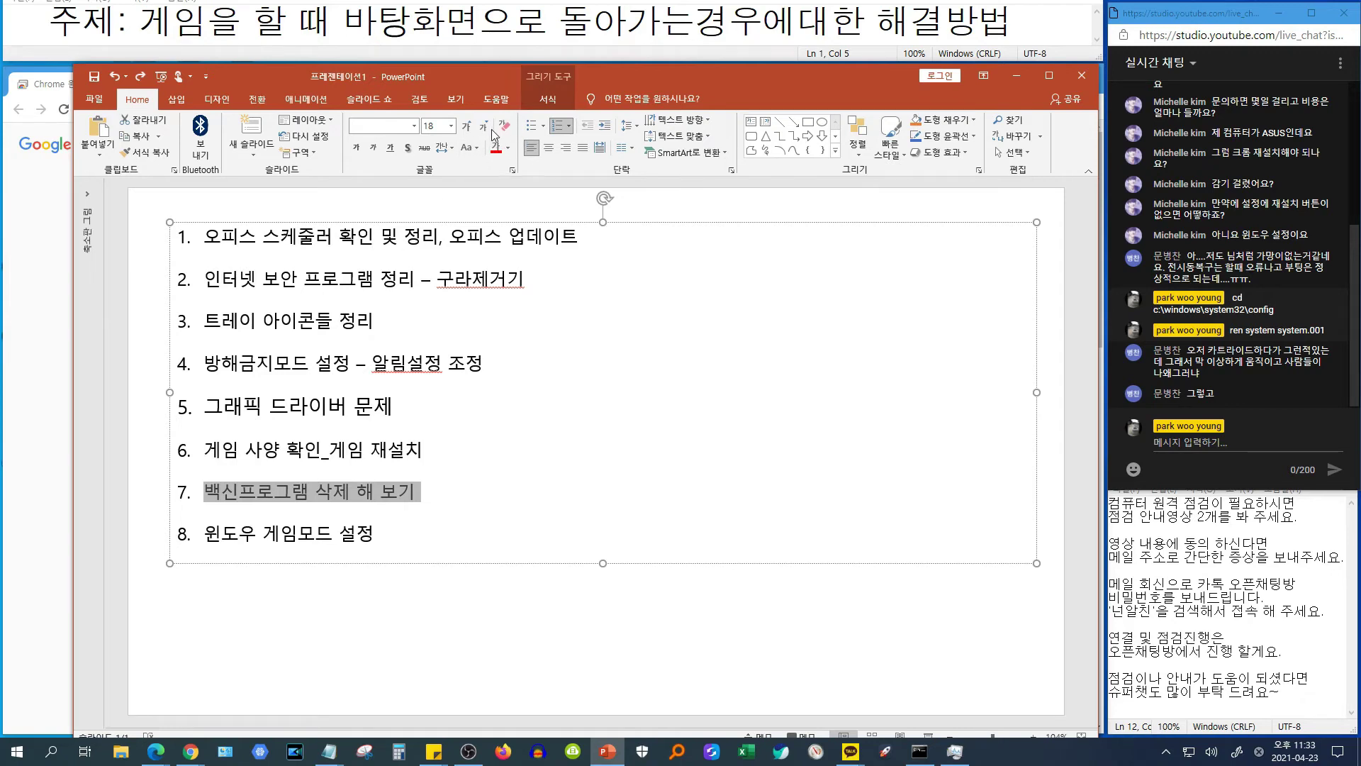
{"action": "left_click", "coordinate": [468, 128]}
{"action": "left_click", "coordinate": [468, 128]}
{"action": "left_click", "coordinate": [468, 127]}
{"action": "left_click", "coordinate": [586, 509]}
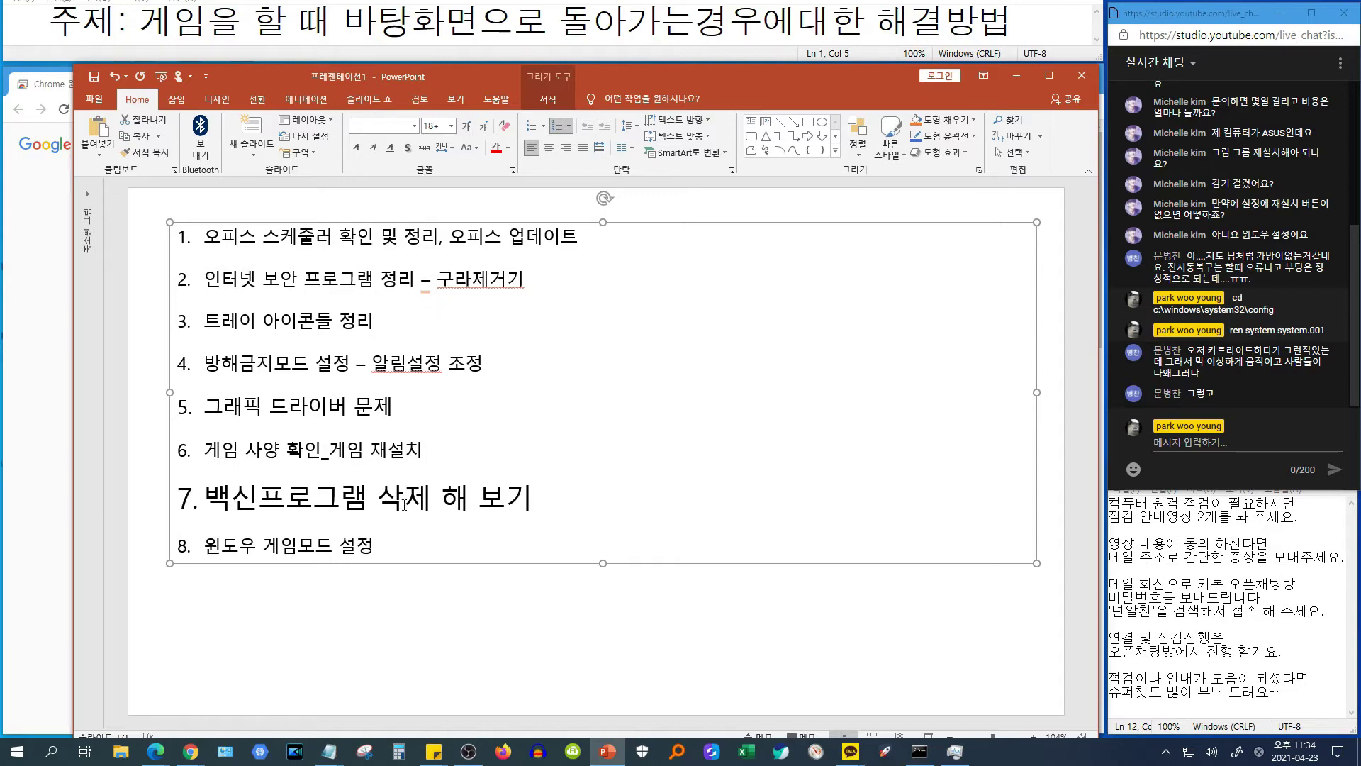
{"action": "left_click_drag", "start_coordinate": [261, 500], "coordinate": [523, 499]}
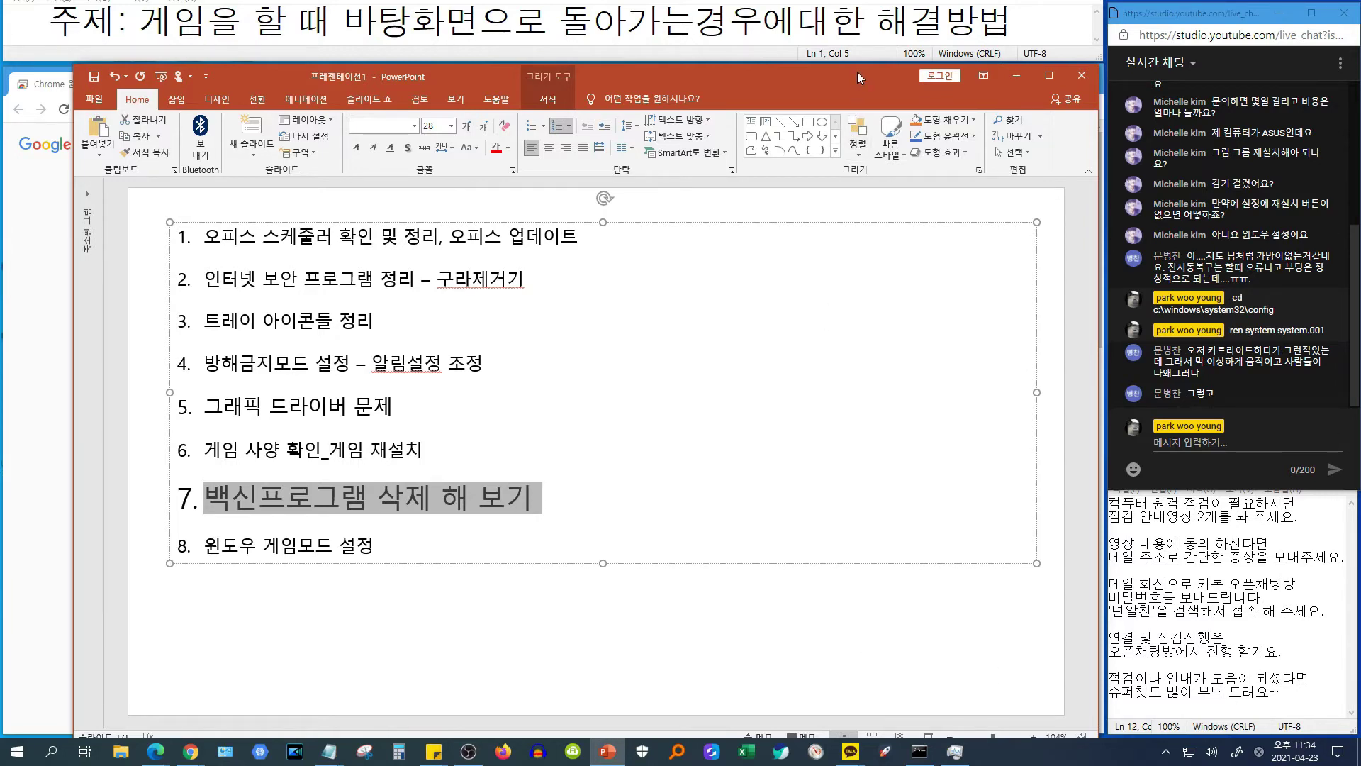
{"action": "left_click_drag", "start_coordinate": [858, 71], "coordinate": [861, 71]}
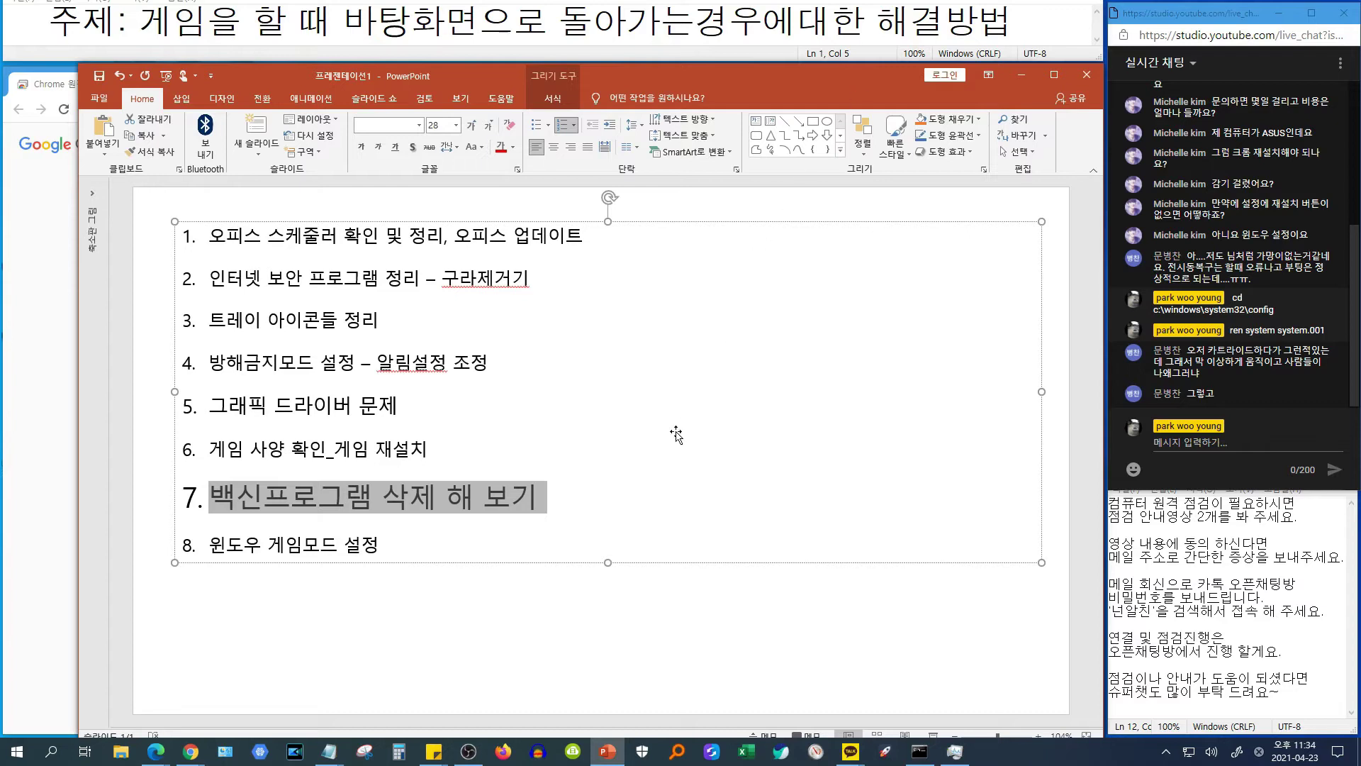
{"action": "left_click", "coordinate": [518, 505]}
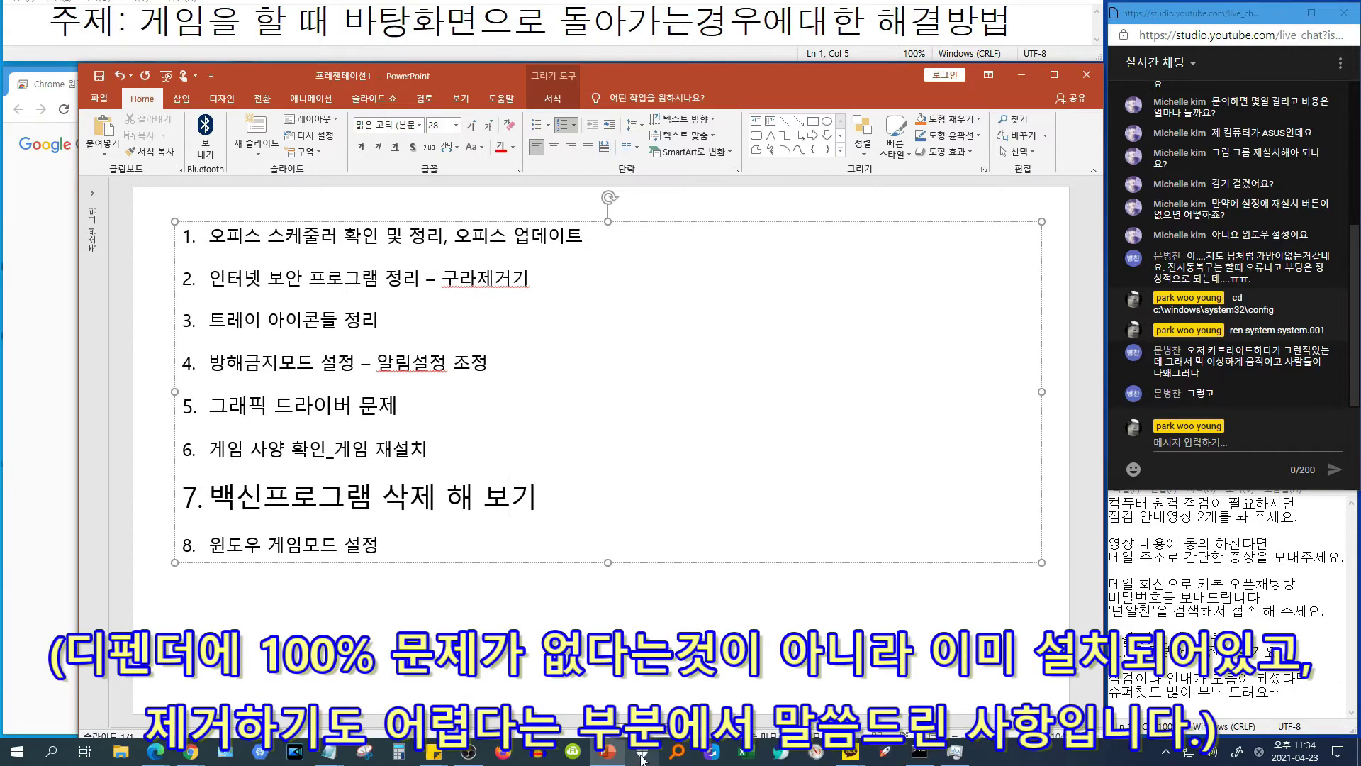
{"action": "left_click", "coordinate": [409, 496]}
{"action": "left_click", "coordinate": [277, 502]}
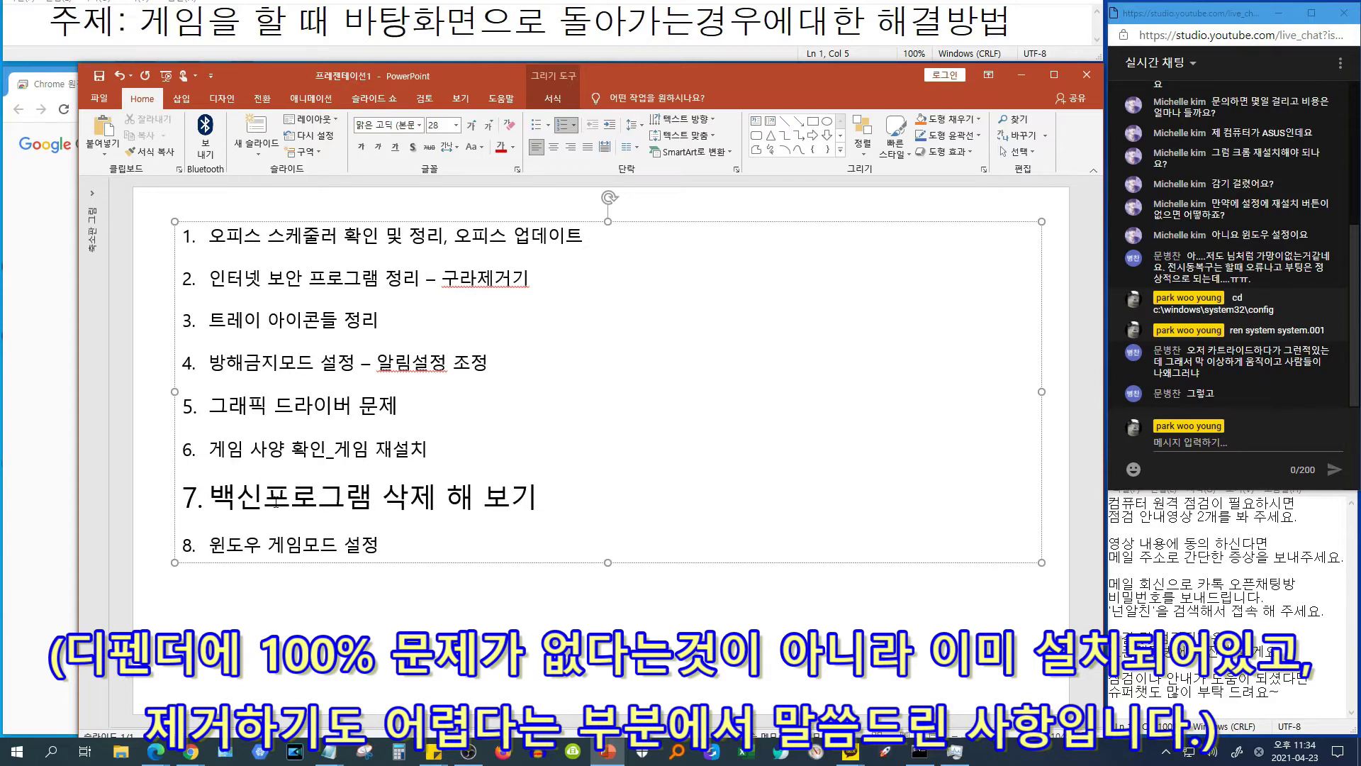
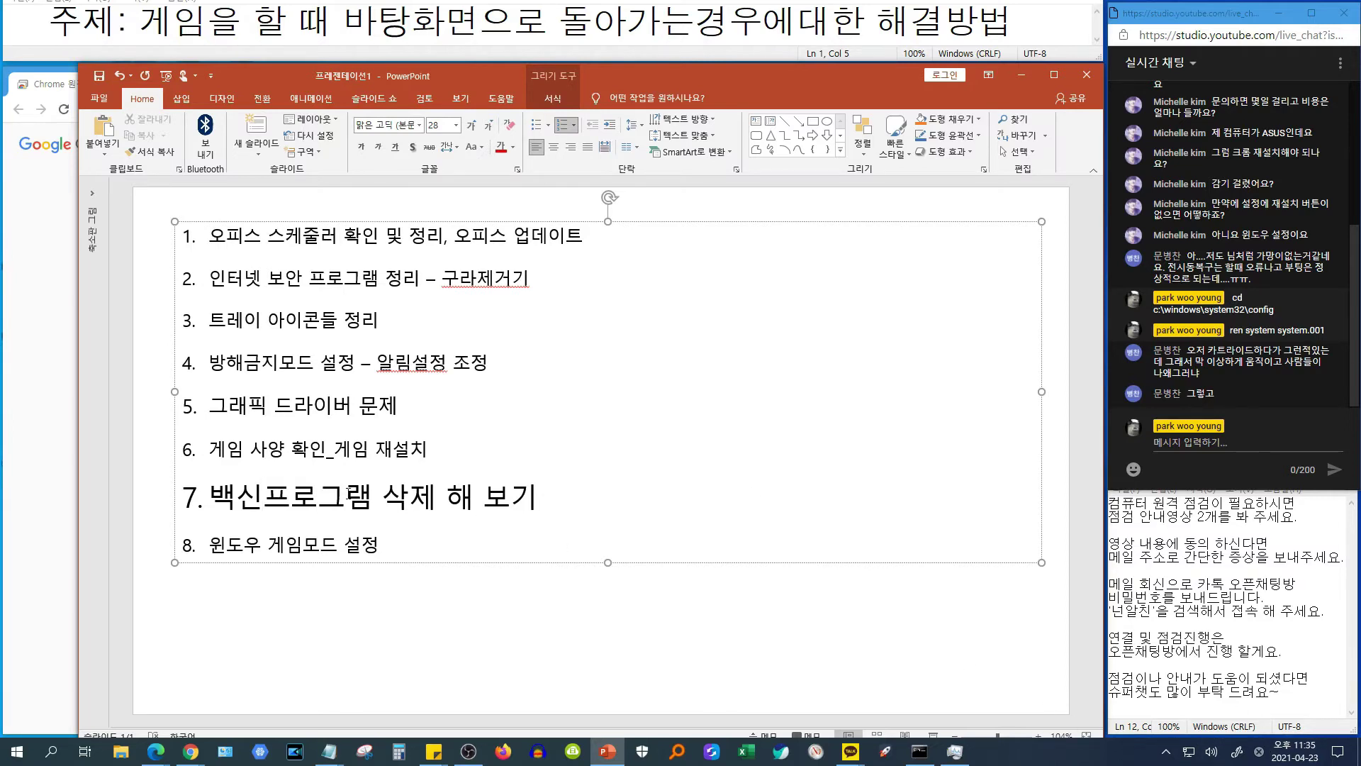
{"action": "left_click", "coordinate": [556, 507]}
Switch to Chrome's "롤 최소사양" results and look through the requirements table and the League of Legends specification links below it
{"action": "mouse_move", "coordinate": [162, 756]}
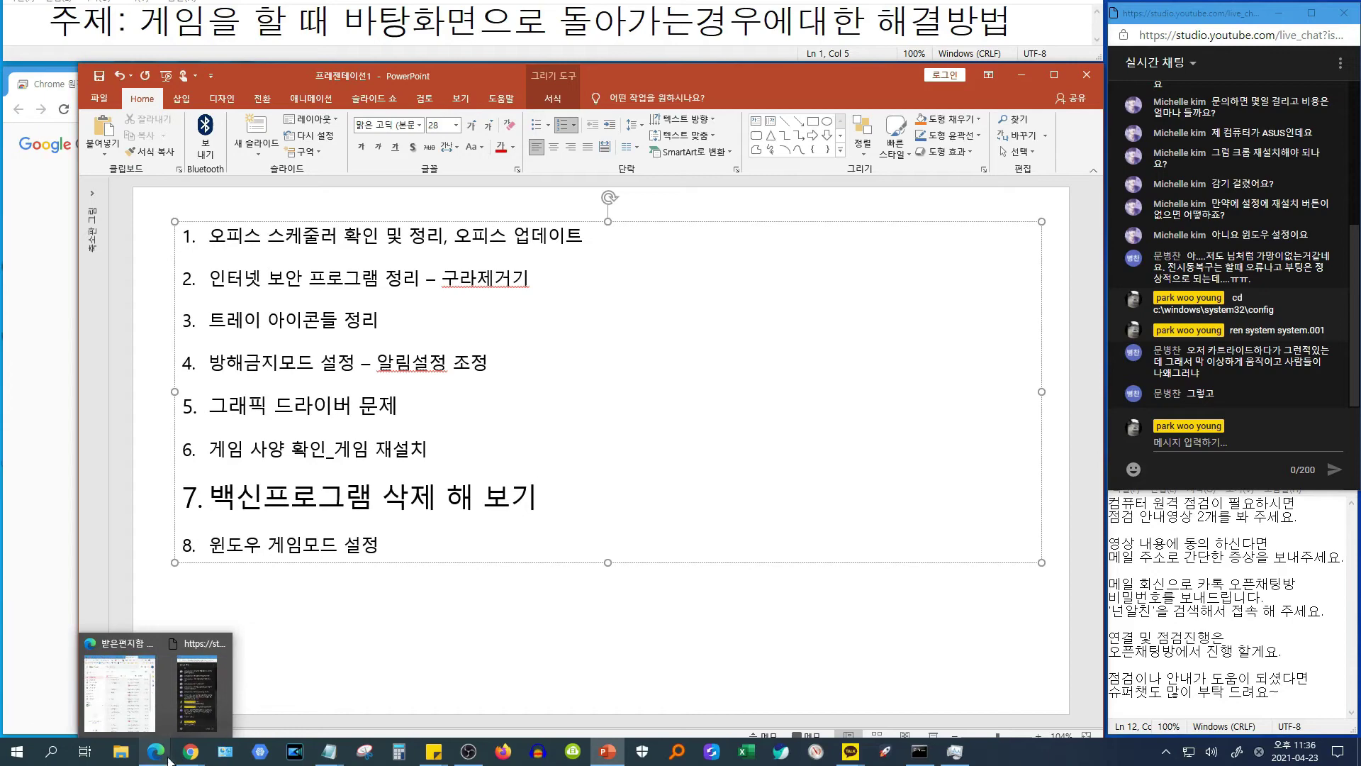
{"action": "mouse_move", "coordinate": [188, 722]}
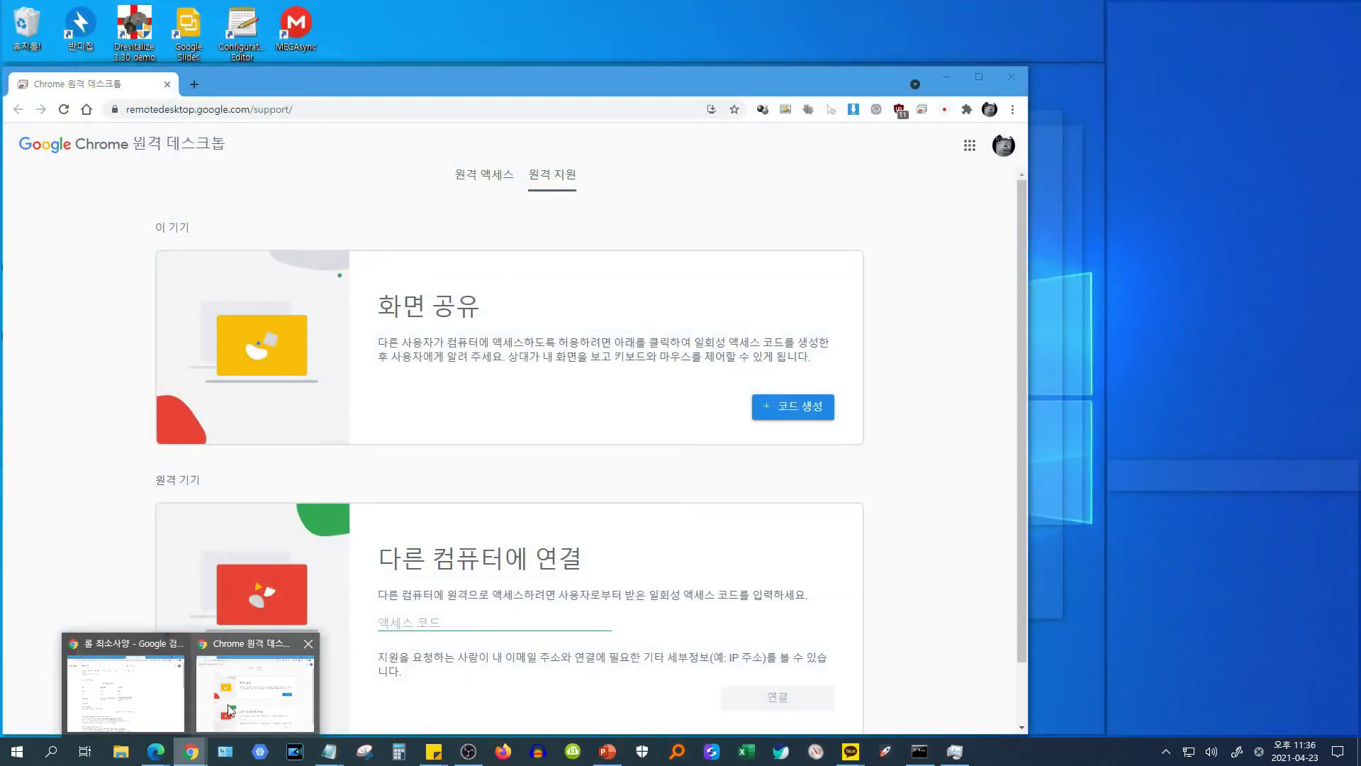
{"action": "left_click", "coordinate": [187, 722]}
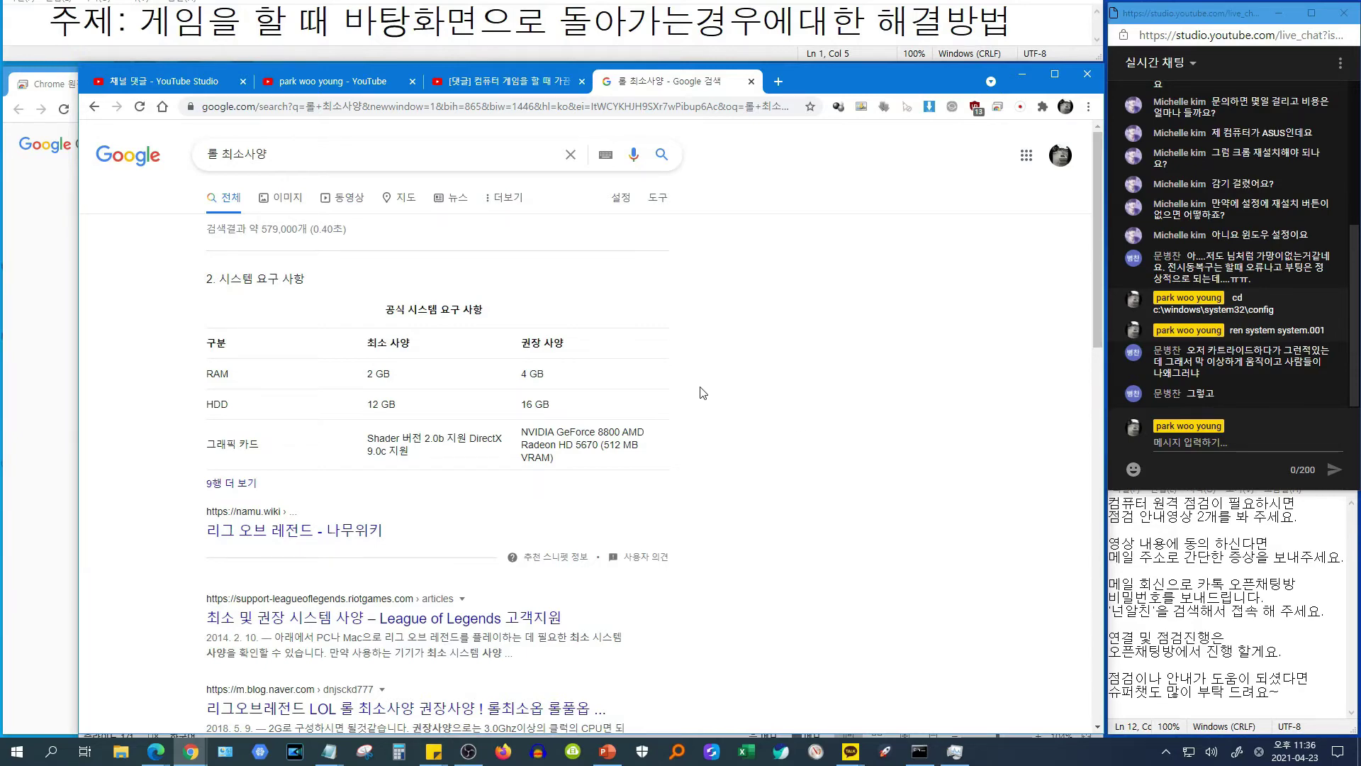
{"action": "scroll", "coordinate": [376, 431], "scroll_direction": "down", "scroll_amount": 2}
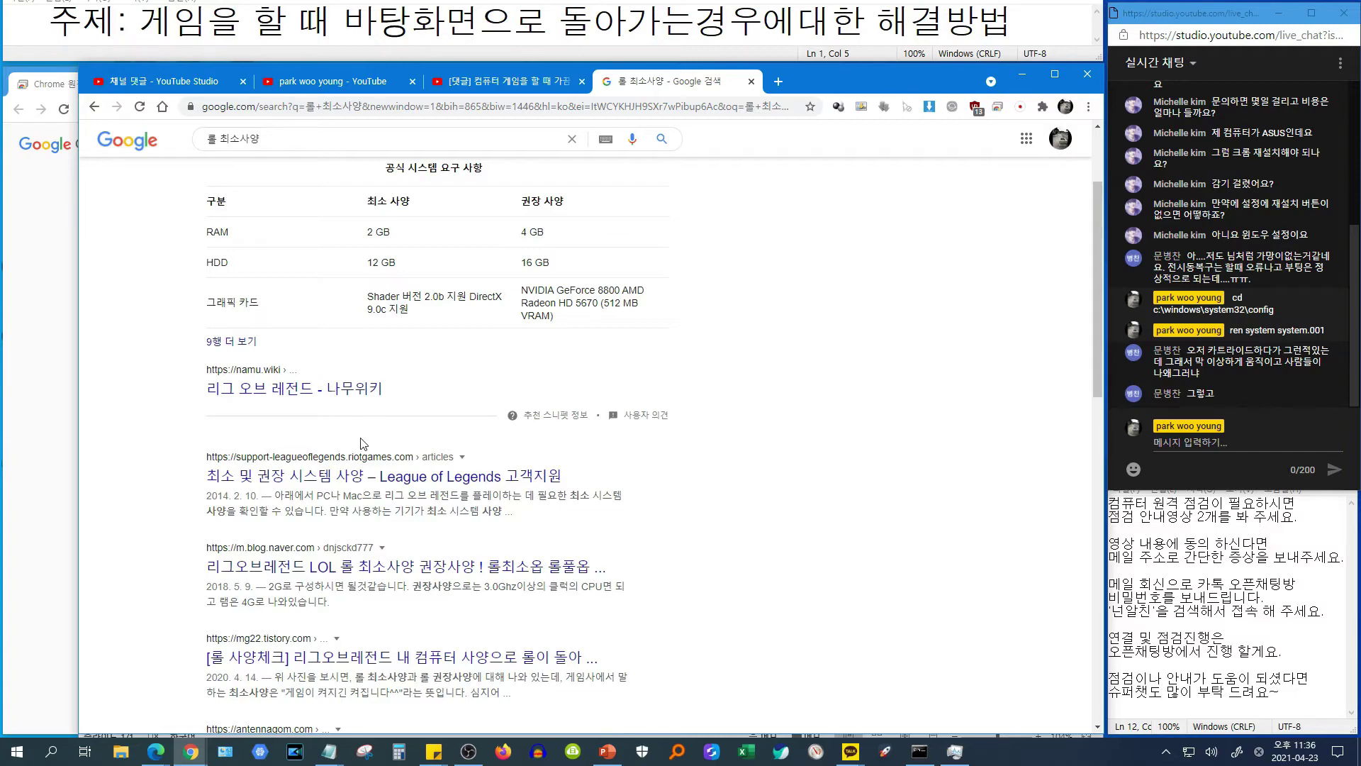
{"action": "scroll", "coordinate": [582, 408], "scroll_direction": "down", "scroll_amount": 2}
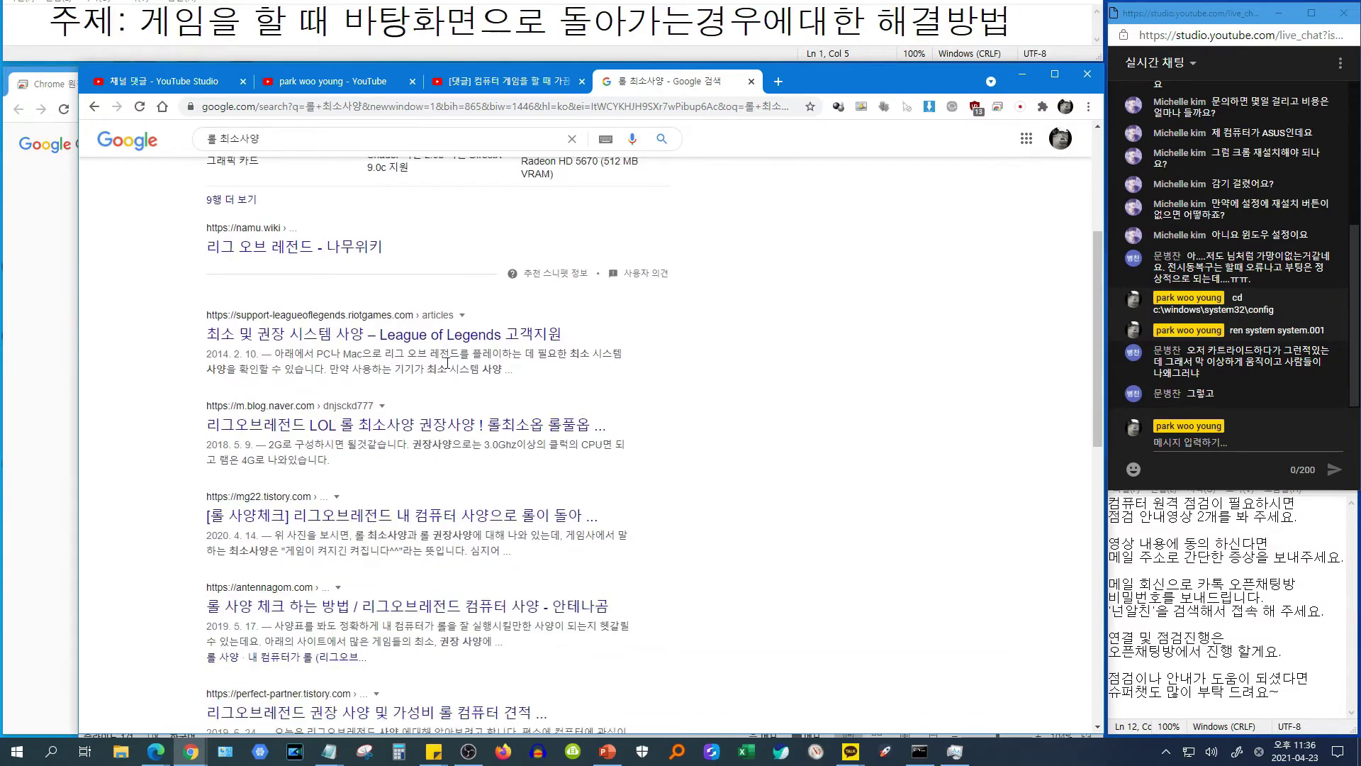
{"action": "left_click_drag", "start_coordinate": [417, 353], "coordinate": [449, 367]}
{"action": "left_click", "coordinate": [496, 383]}
{"action": "scroll", "coordinate": [496, 383], "scroll_direction": "up", "scroll_amount": 4}
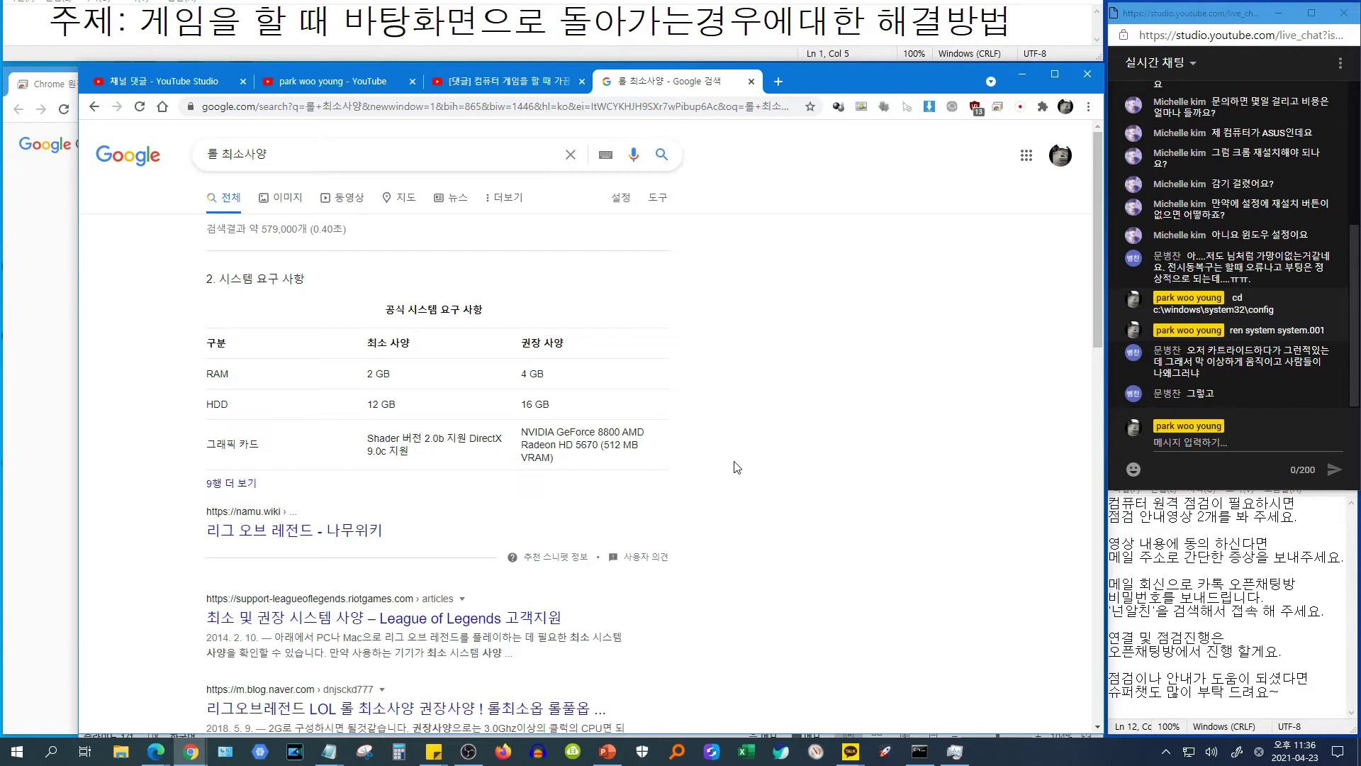
{"action": "scroll", "coordinate": [453, 491], "scroll_direction": "down", "scroll_amount": 4}
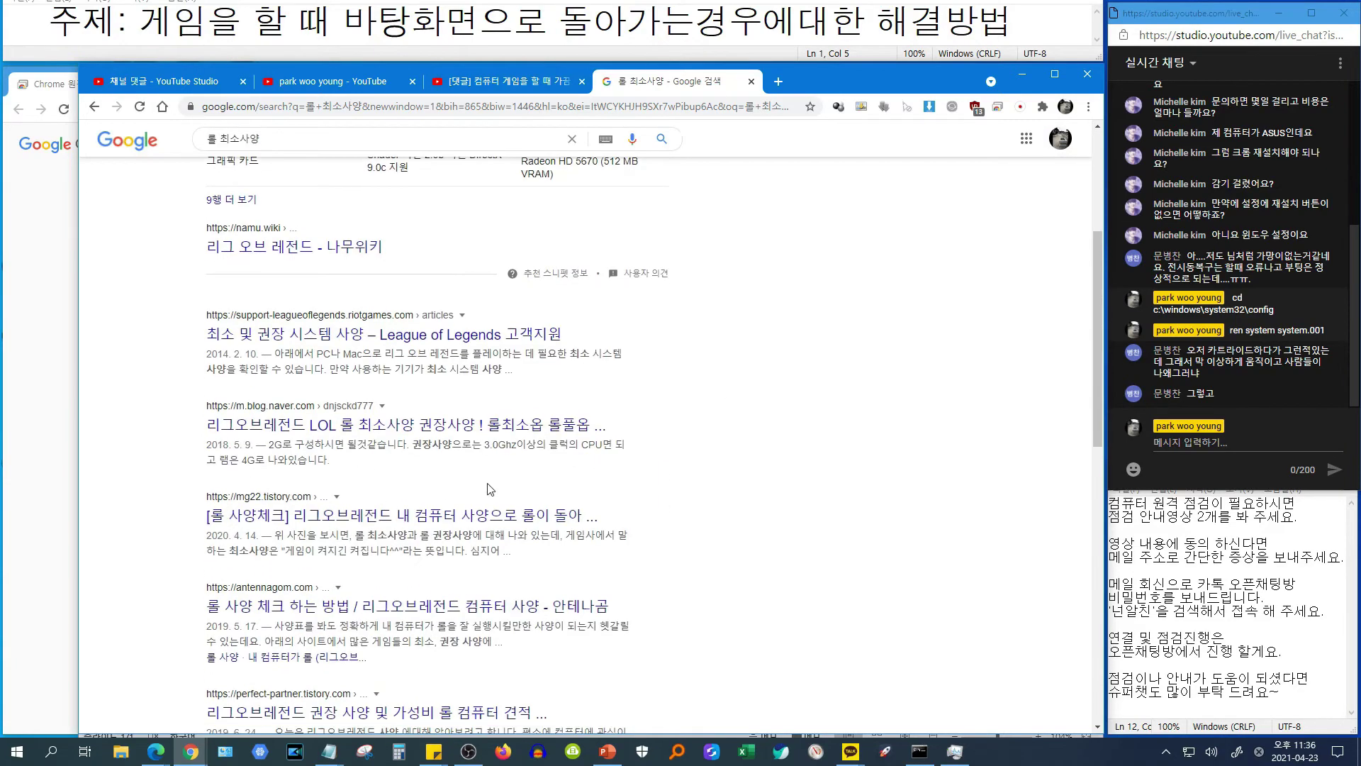
Look over the remaining League of Legends specification links and the official requirements table in the "롤 최소사양" results
{"action": "scroll", "coordinate": [733, 461], "scroll_direction": "down", "scroll_amount": 2}
{"action": "scroll", "coordinate": [733, 460], "scroll_direction": "up", "scroll_amount": 6}
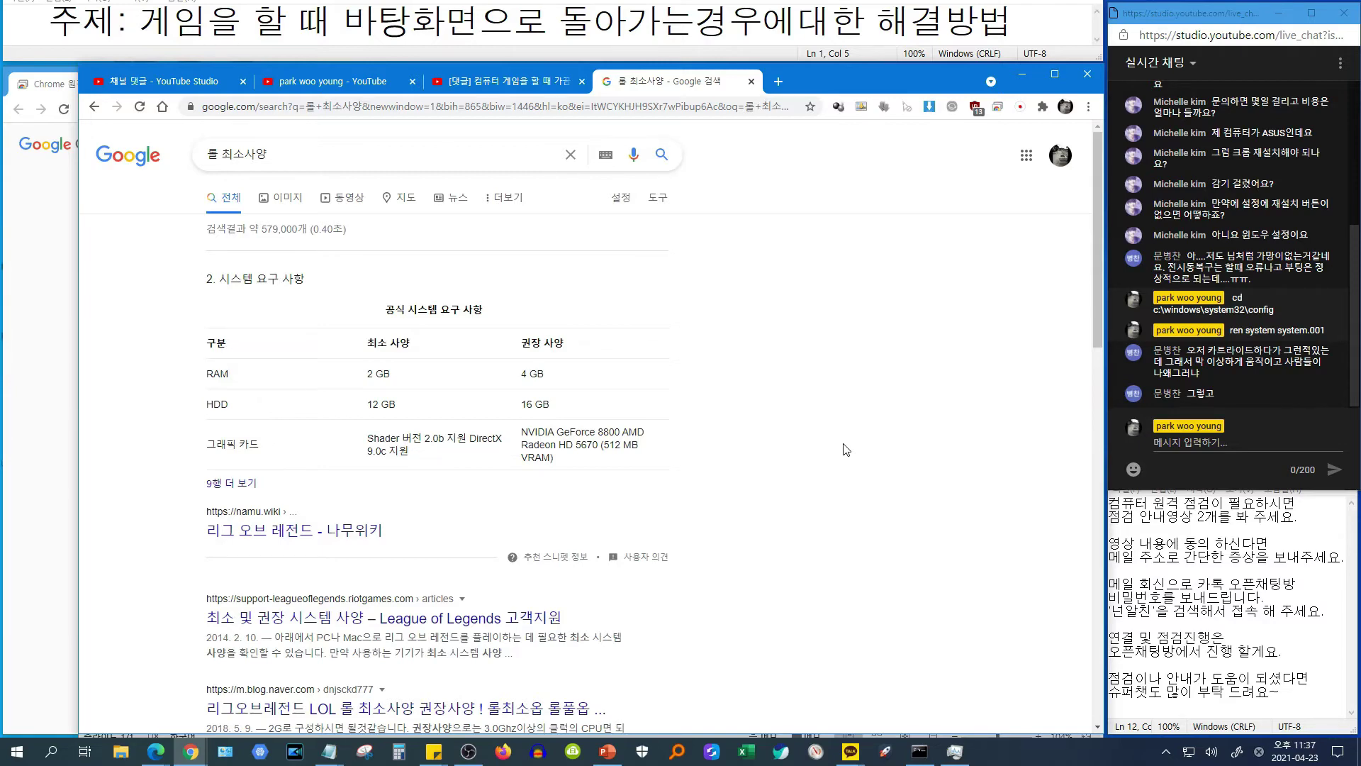
{"action": "left_click", "coordinate": [64, 437]}
{"action": "left_click", "coordinate": [1081, 421]}
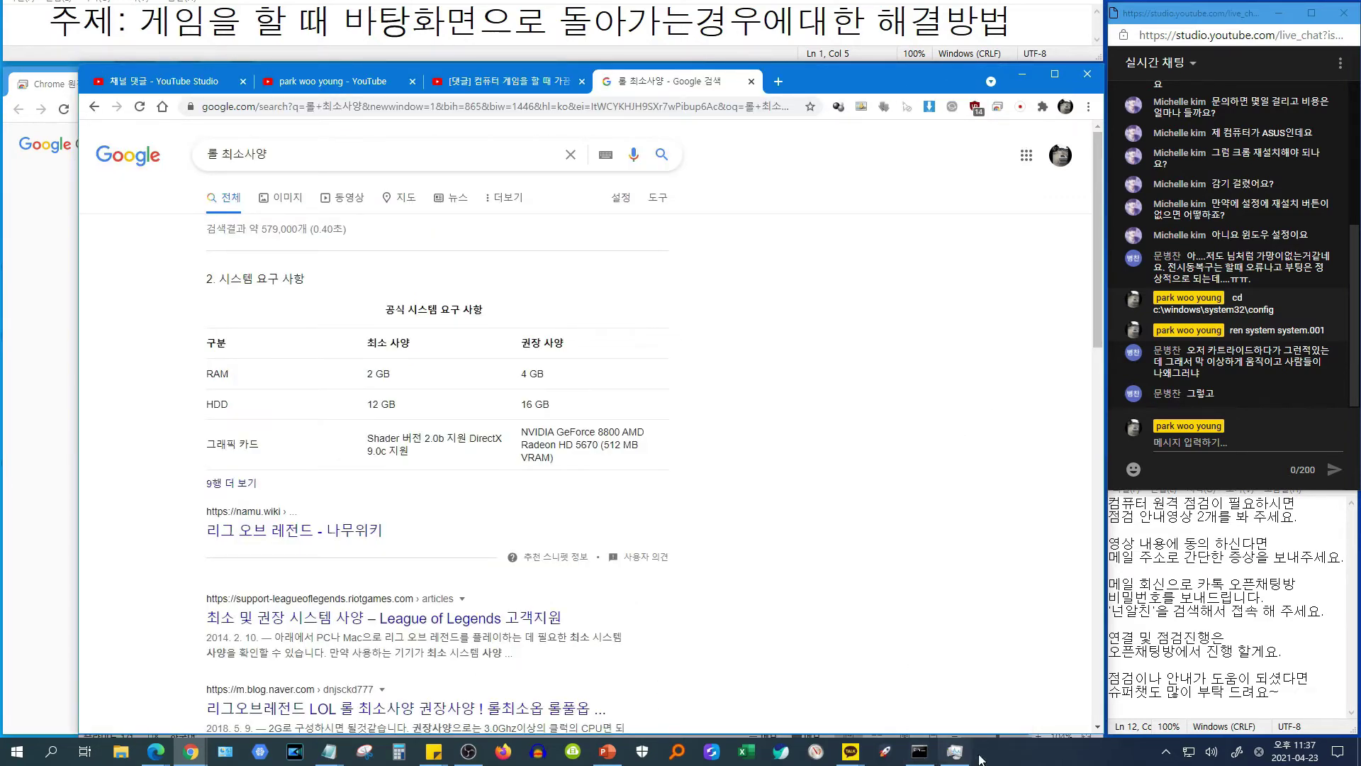
Switch to PowerPoint and reduce the item 7 text "백신프로그램 삭제 해 보기" to font size 18
{"action": "left_click", "coordinate": [607, 751]}
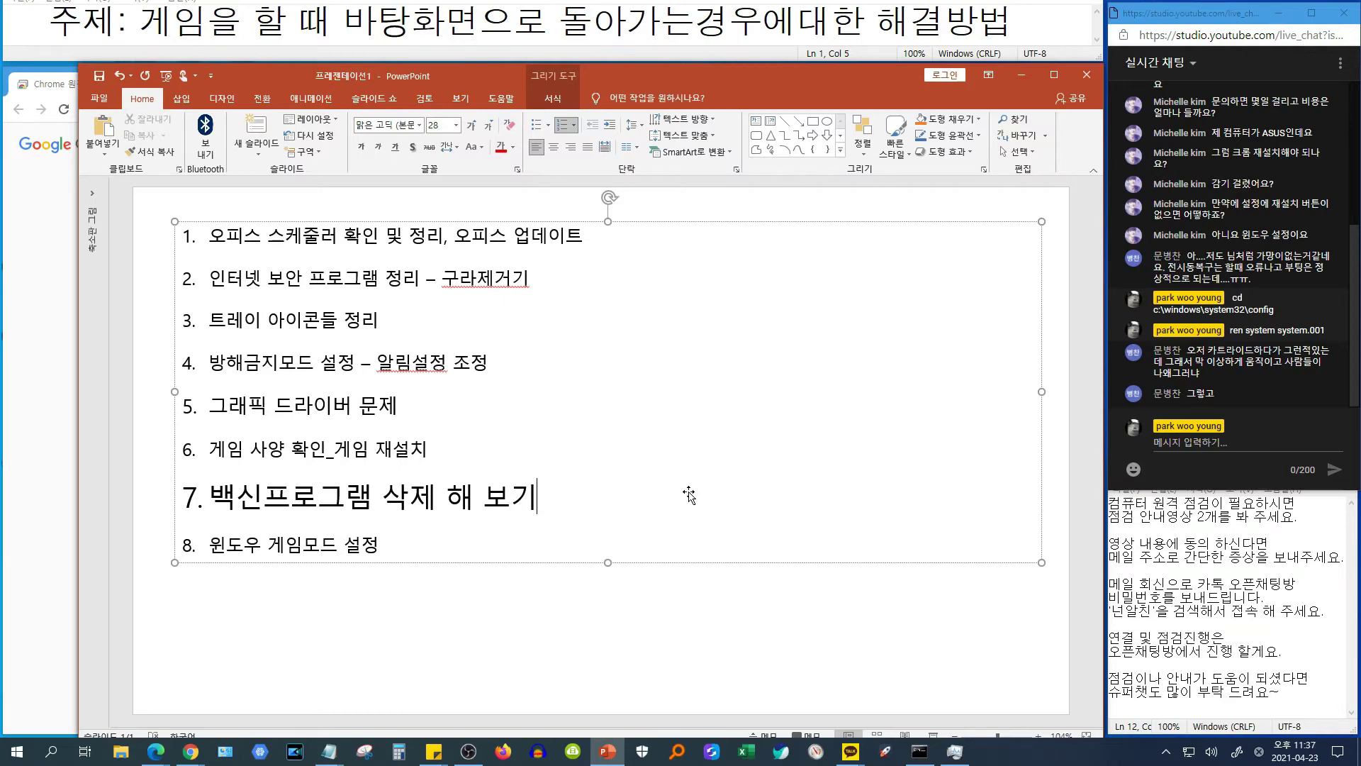
{"action": "left_click_drag", "start_coordinate": [234, 497], "coordinate": [553, 501]}
{"action": "key", "text": "Escape"}
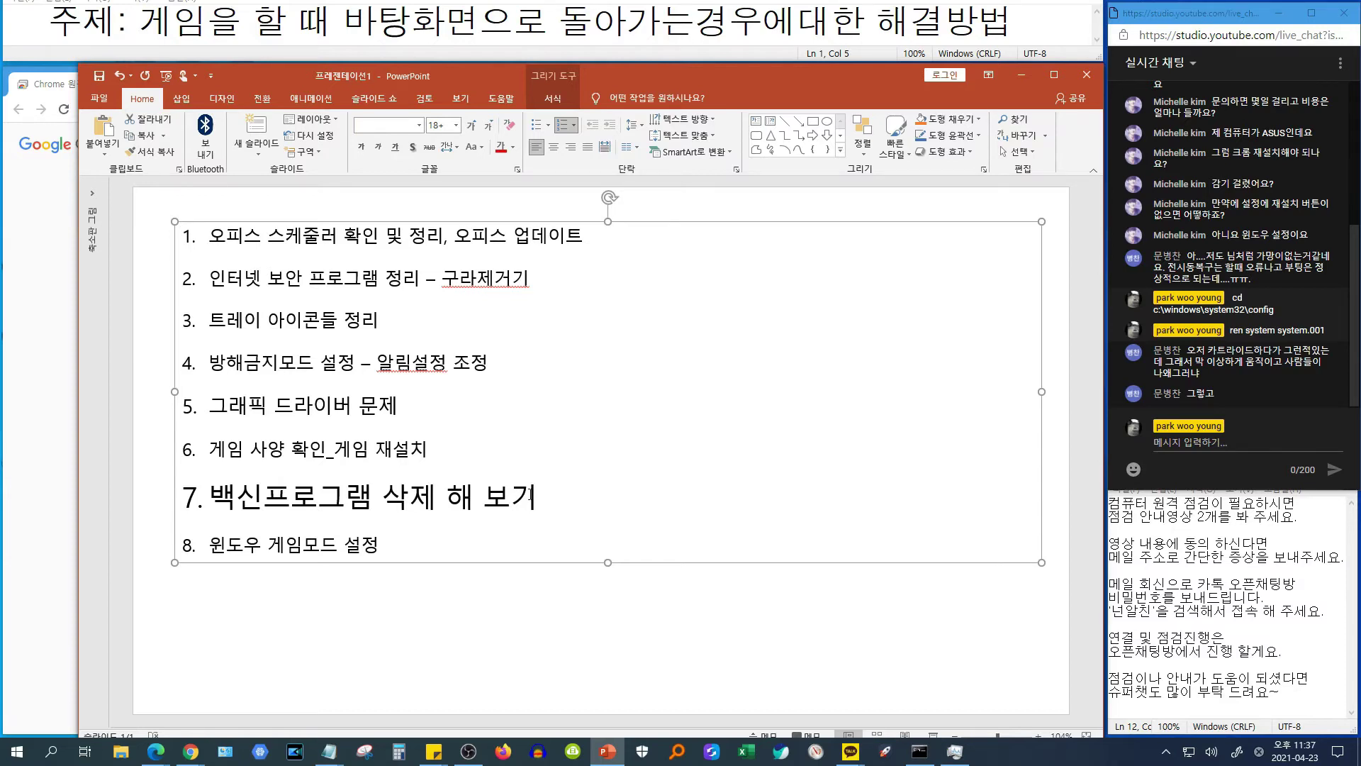
{"action": "triple_click", "coordinate": [512, 502]}
{"action": "left_click", "coordinate": [489, 125]}
{"action": "left_click", "coordinate": [489, 126]}
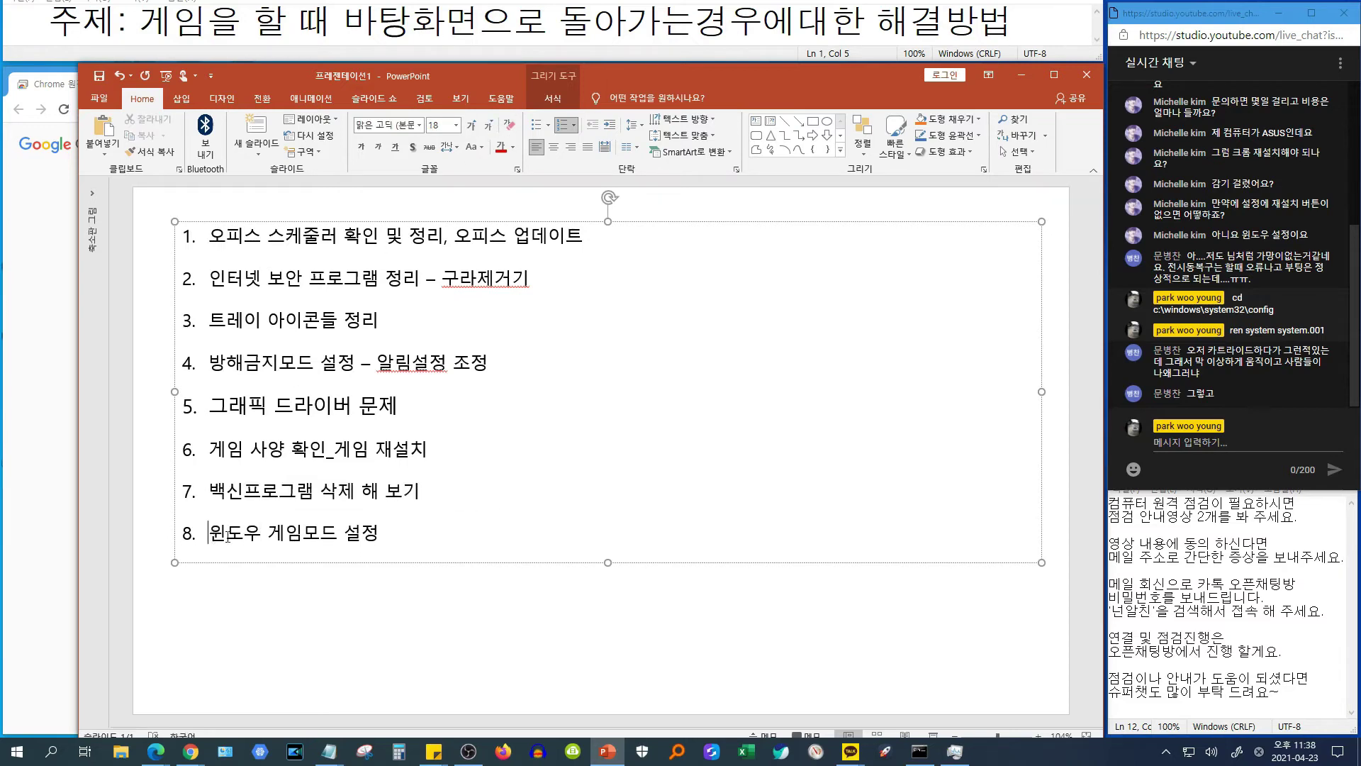
Enlarge the item 8 text "윈도우 게임모드 설정" to font size 28
{"action": "left_click_drag", "start_coordinate": [208, 534], "coordinate": [547, 533]}
{"action": "left_click", "coordinate": [471, 126]}
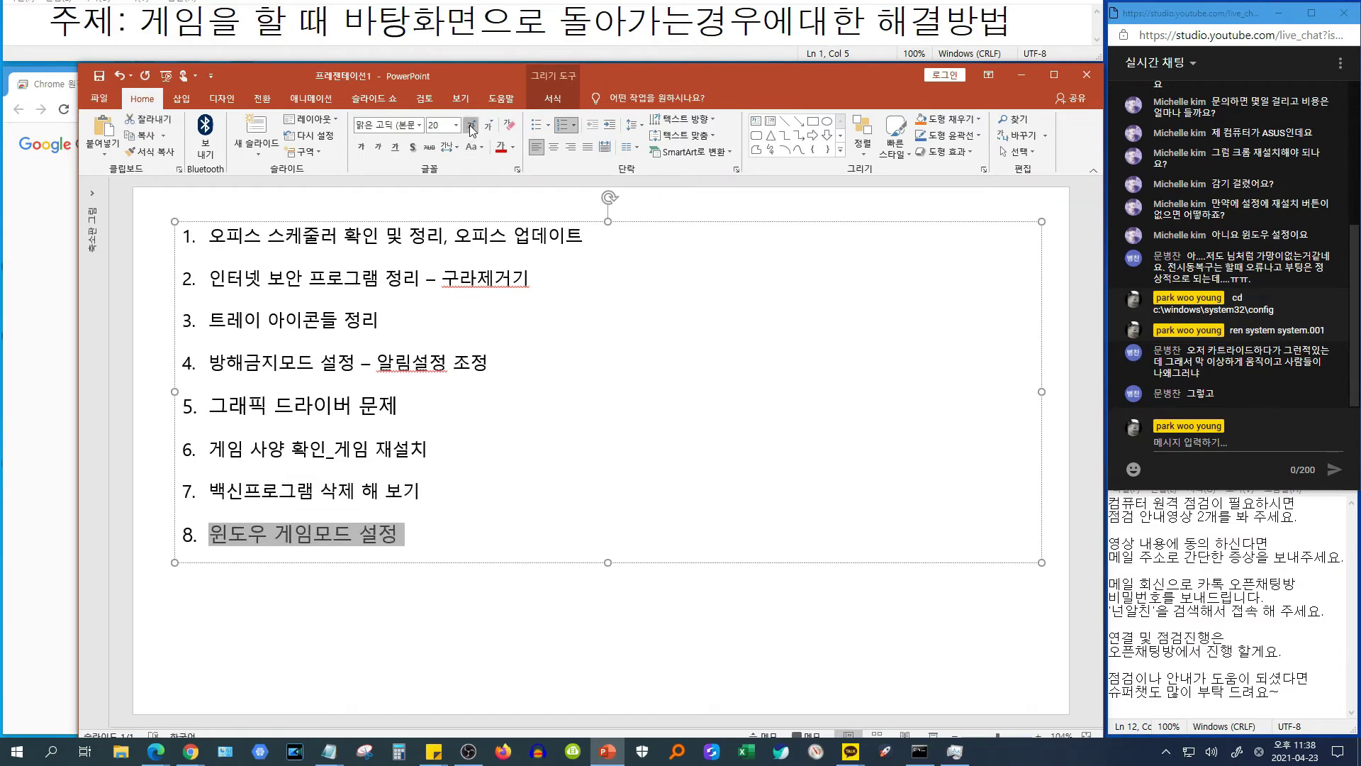
{"action": "left_click", "coordinate": [472, 126]}
{"action": "left_click", "coordinate": [471, 125]}
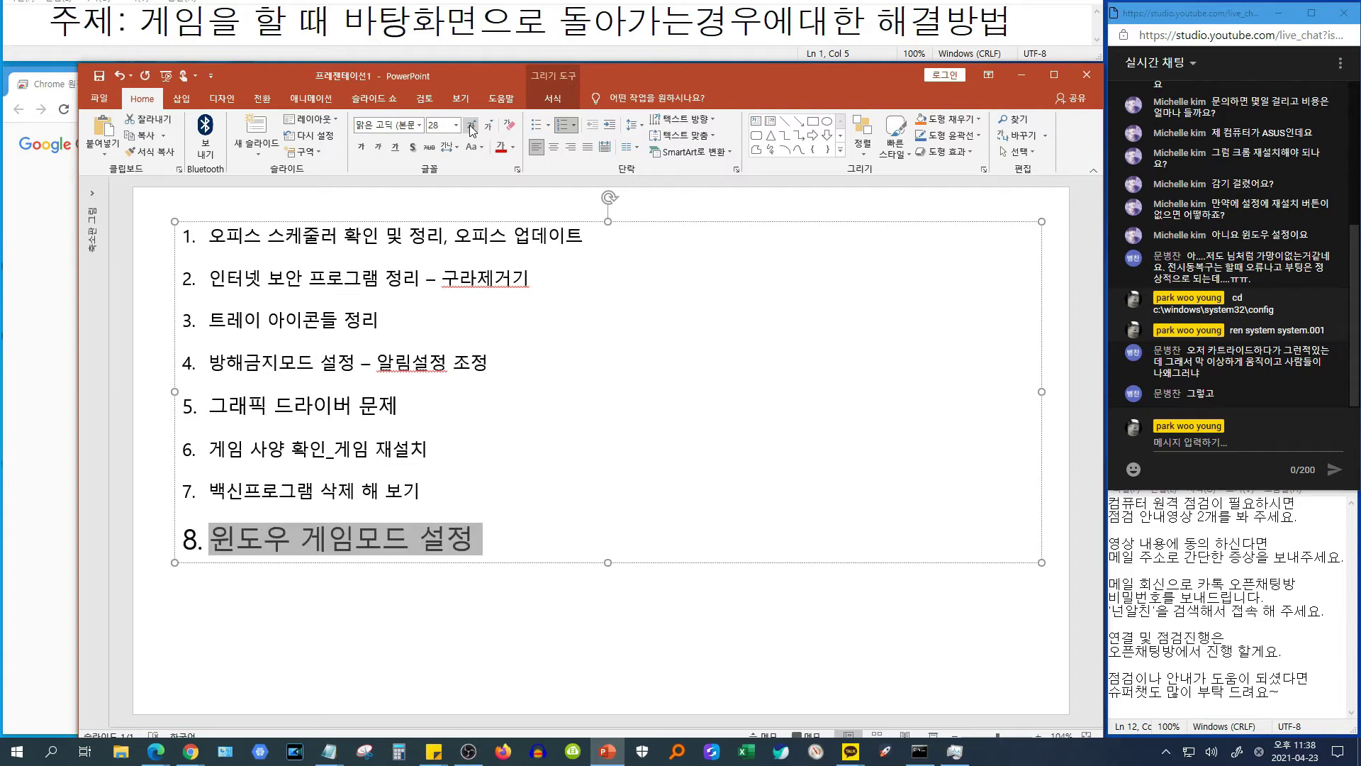
{"action": "left_click", "coordinate": [506, 540]}
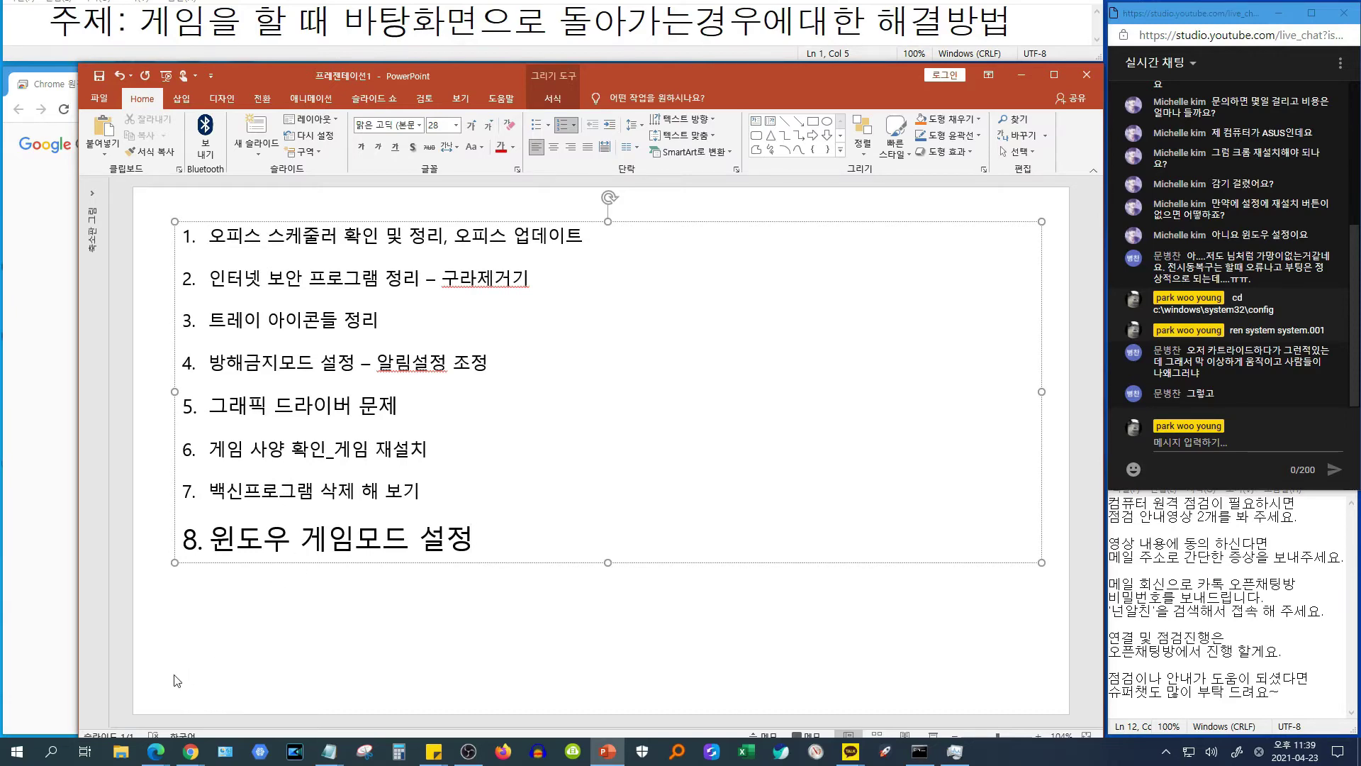
Open Windows Settings and go to the 게임 모드 page in the 게임 category
{"action": "left_click", "coordinate": [16, 754]}
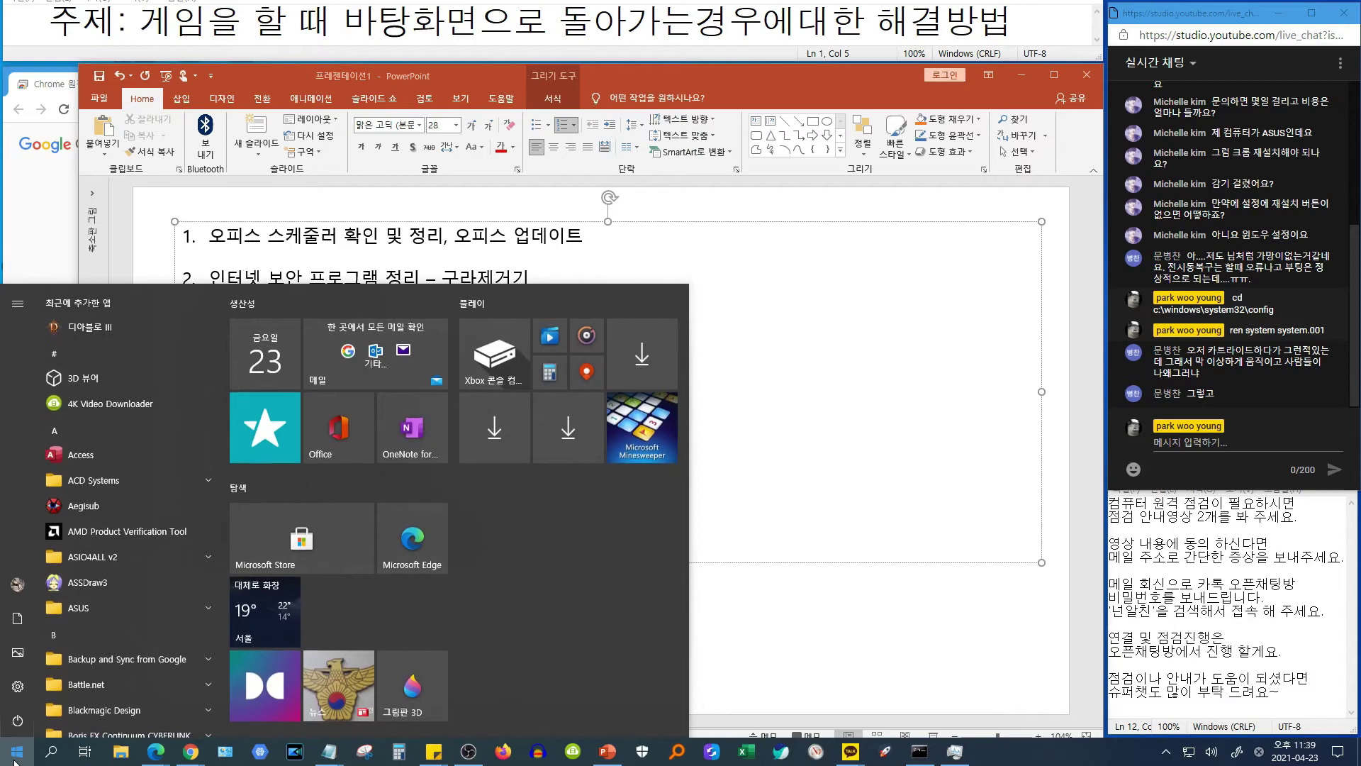
{"action": "left_click", "coordinate": [17, 685]}
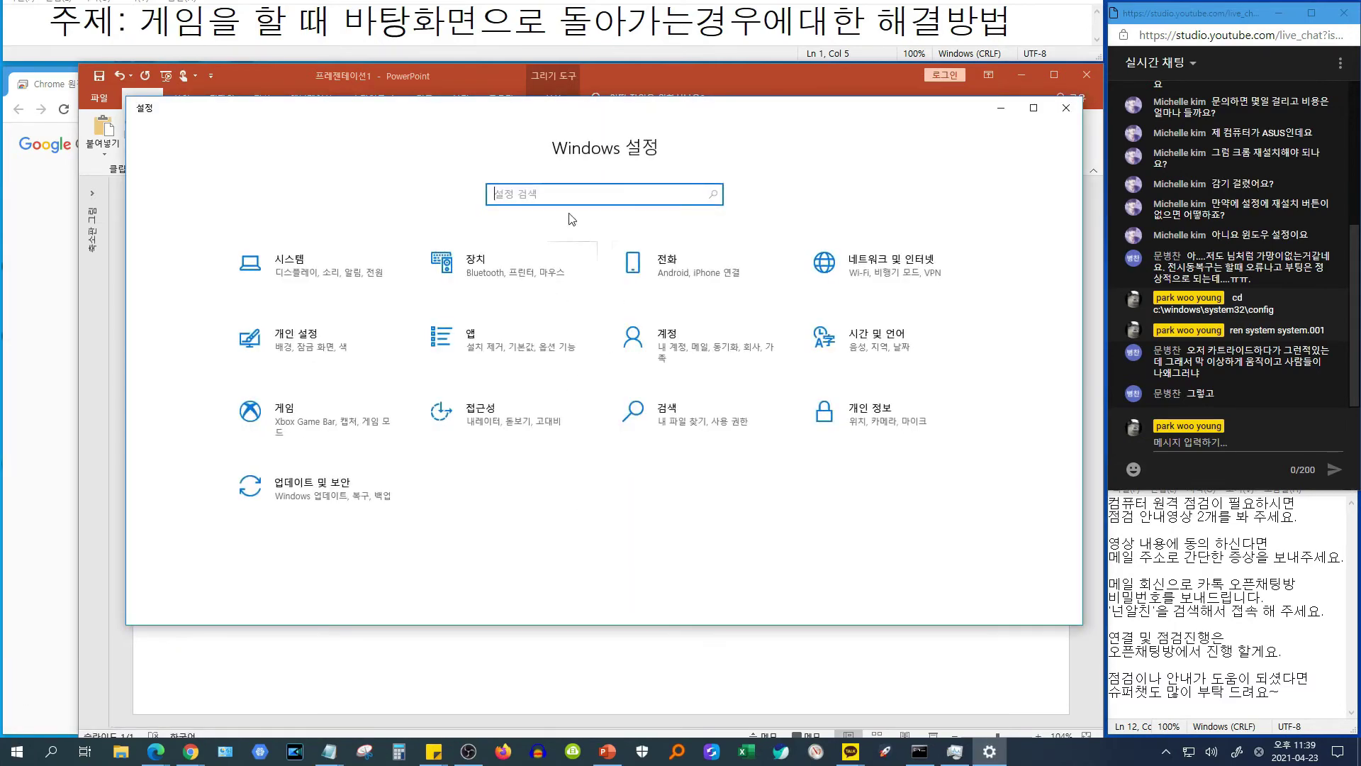
{"action": "left_click", "coordinate": [345, 428]}
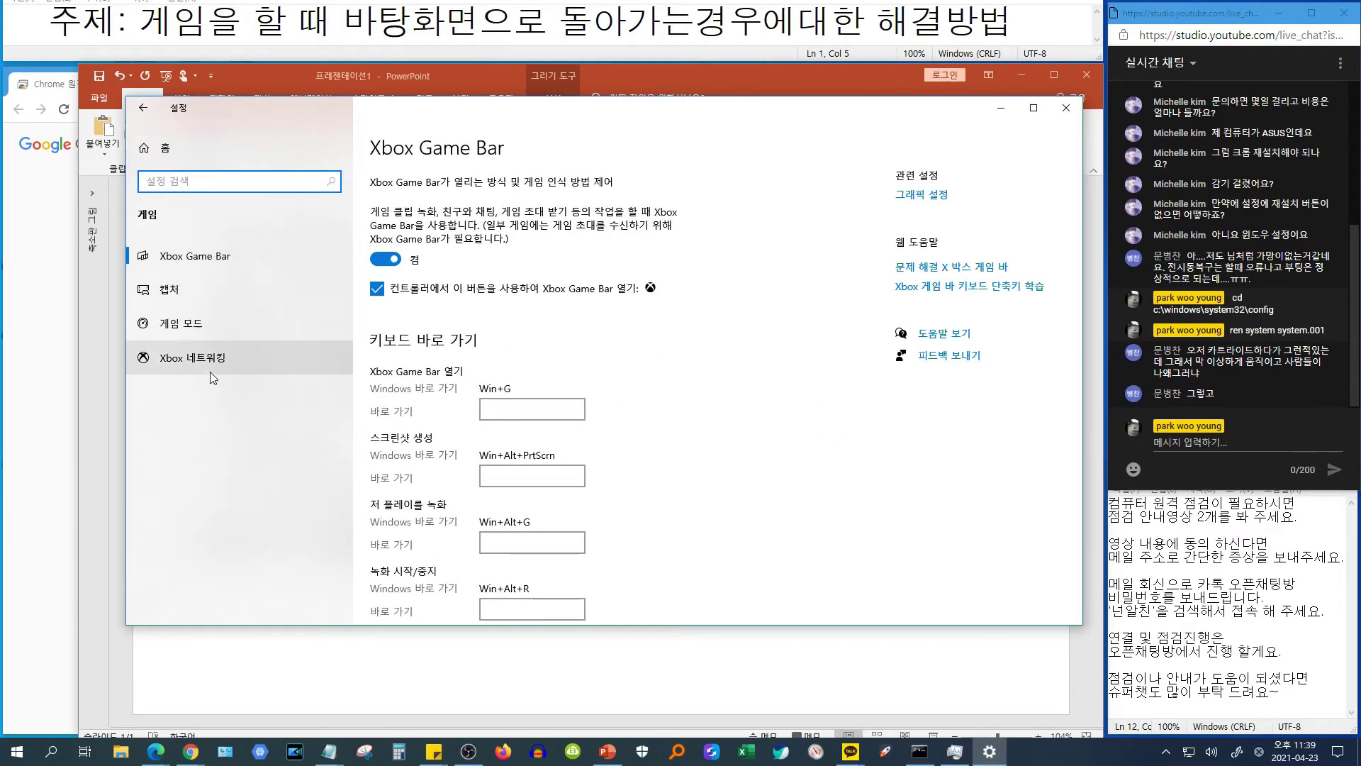
{"action": "left_click", "coordinate": [222, 325]}
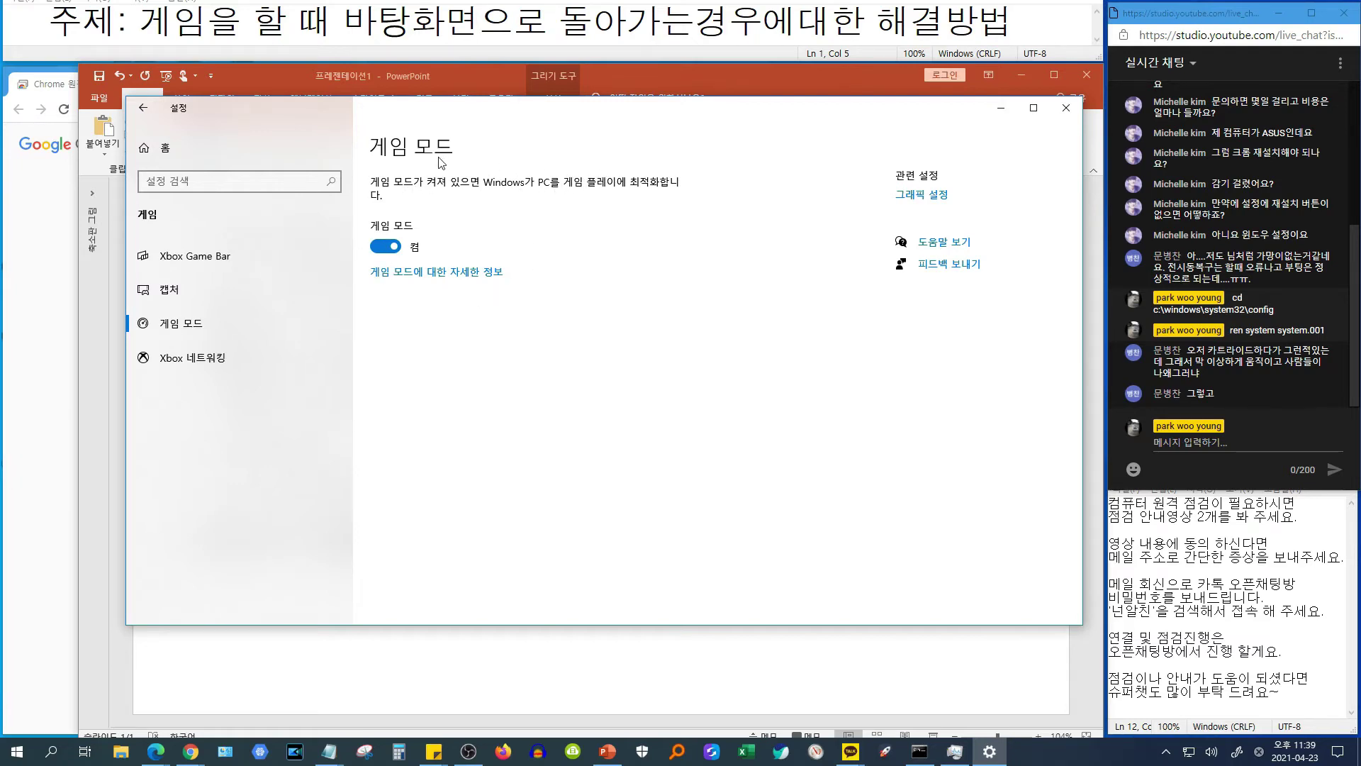
Demonstrate switching 게임 모드 off and on several times, leaving it on
{"action": "left_click", "coordinate": [395, 252]}
{"action": "left_click", "coordinate": [397, 253]}
{"action": "left_click", "coordinate": [395, 251]}
{"action": "left_click", "coordinate": [394, 251]}
{"action": "left_click", "coordinate": [396, 249]}
{"action": "left_click", "coordinate": [394, 248]}
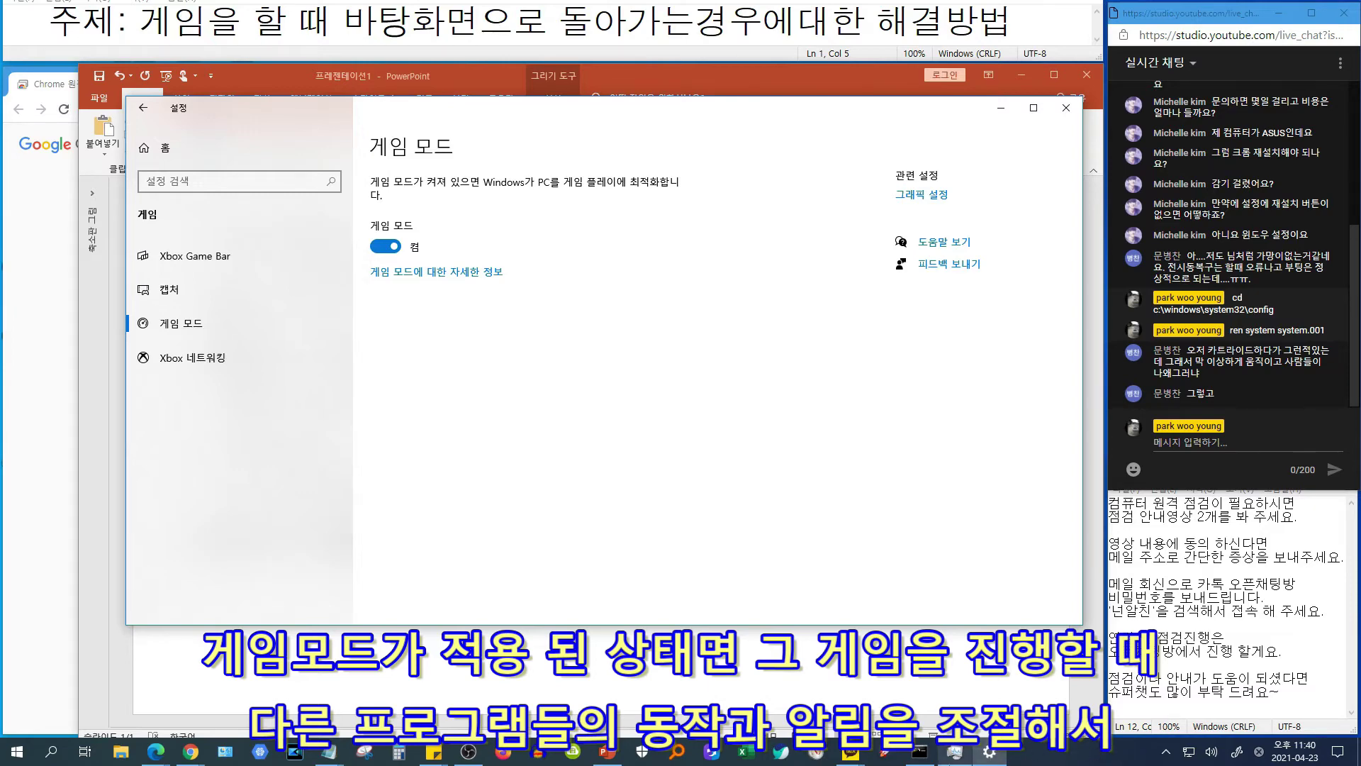
Switch to Task Manager, look over the running apps and background processes, and return to the 게임 모드 settings
{"action": "left_click", "coordinate": [955, 751]}
{"action": "left_click", "coordinate": [259, 155]}
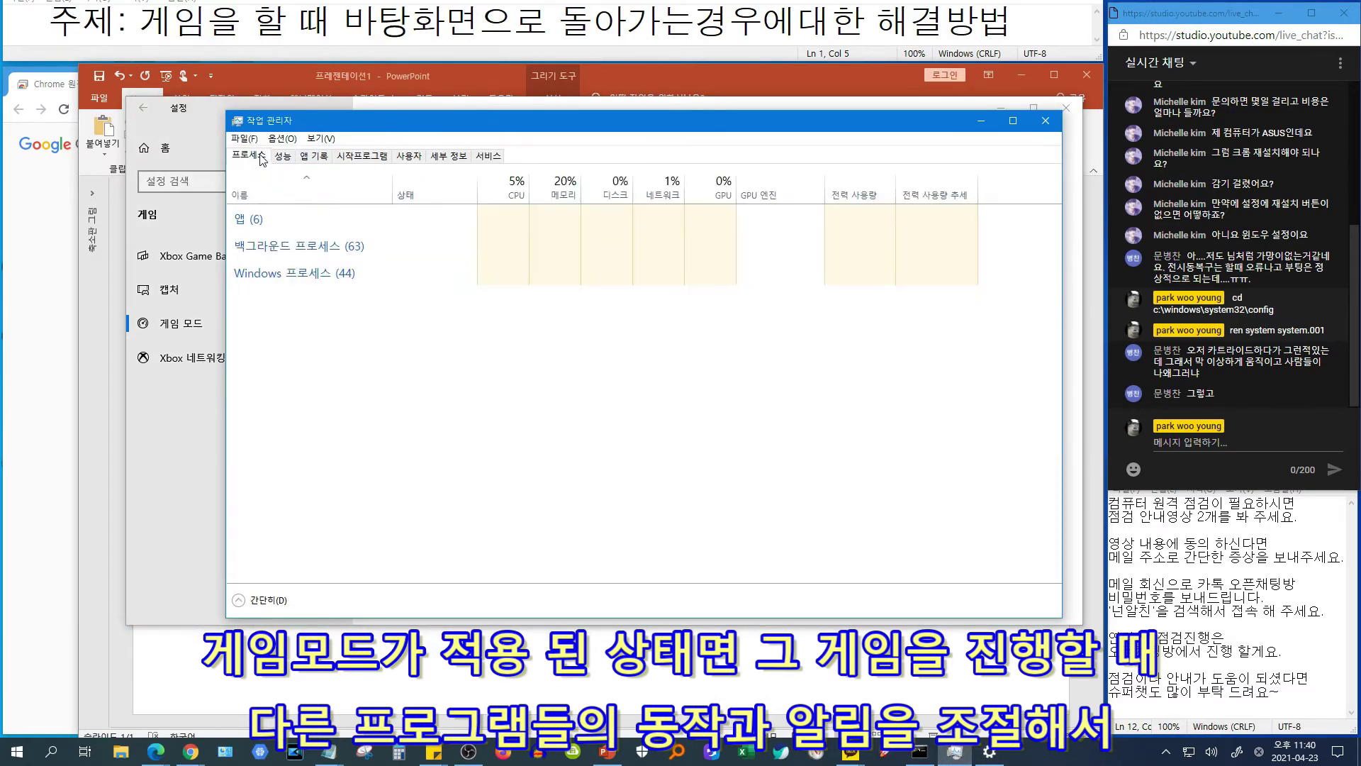
{"action": "left_click", "coordinate": [283, 156]}
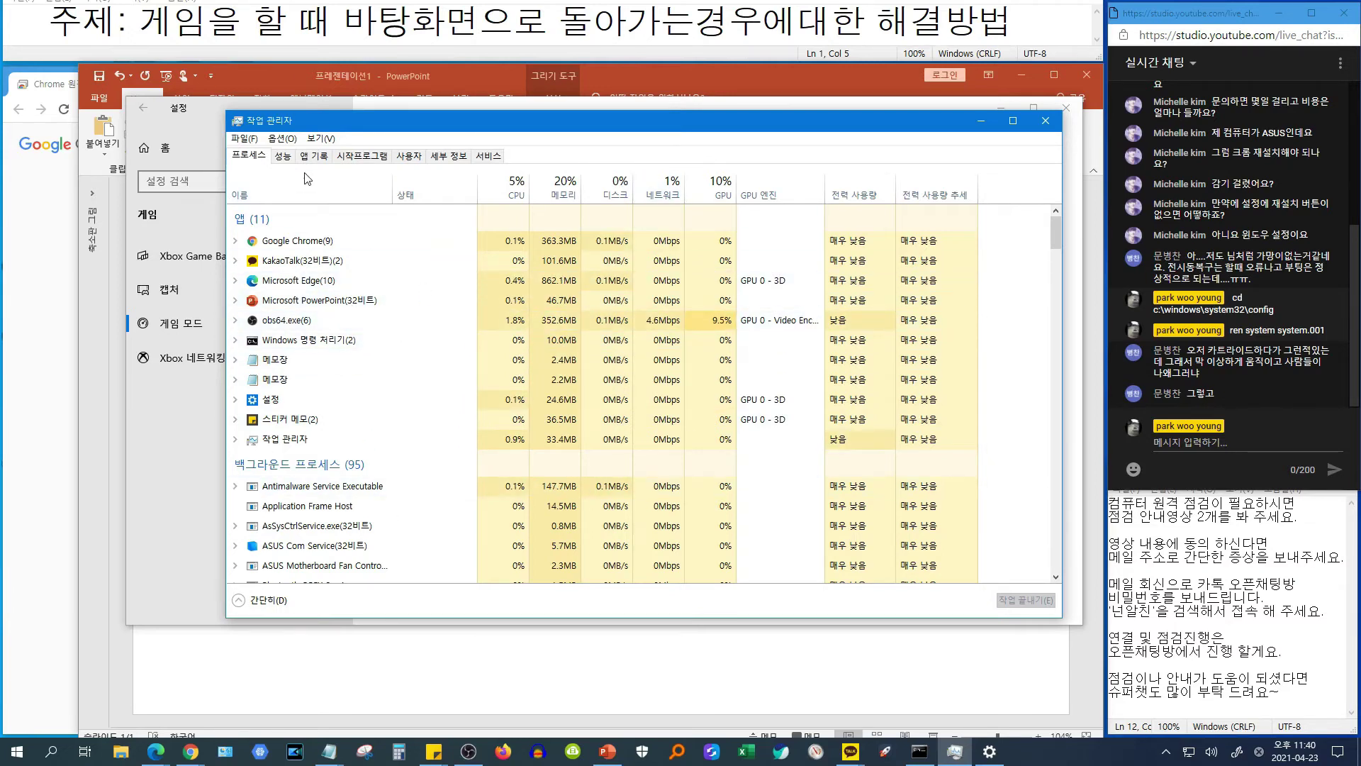
{"action": "left_click", "coordinate": [185, 445]}
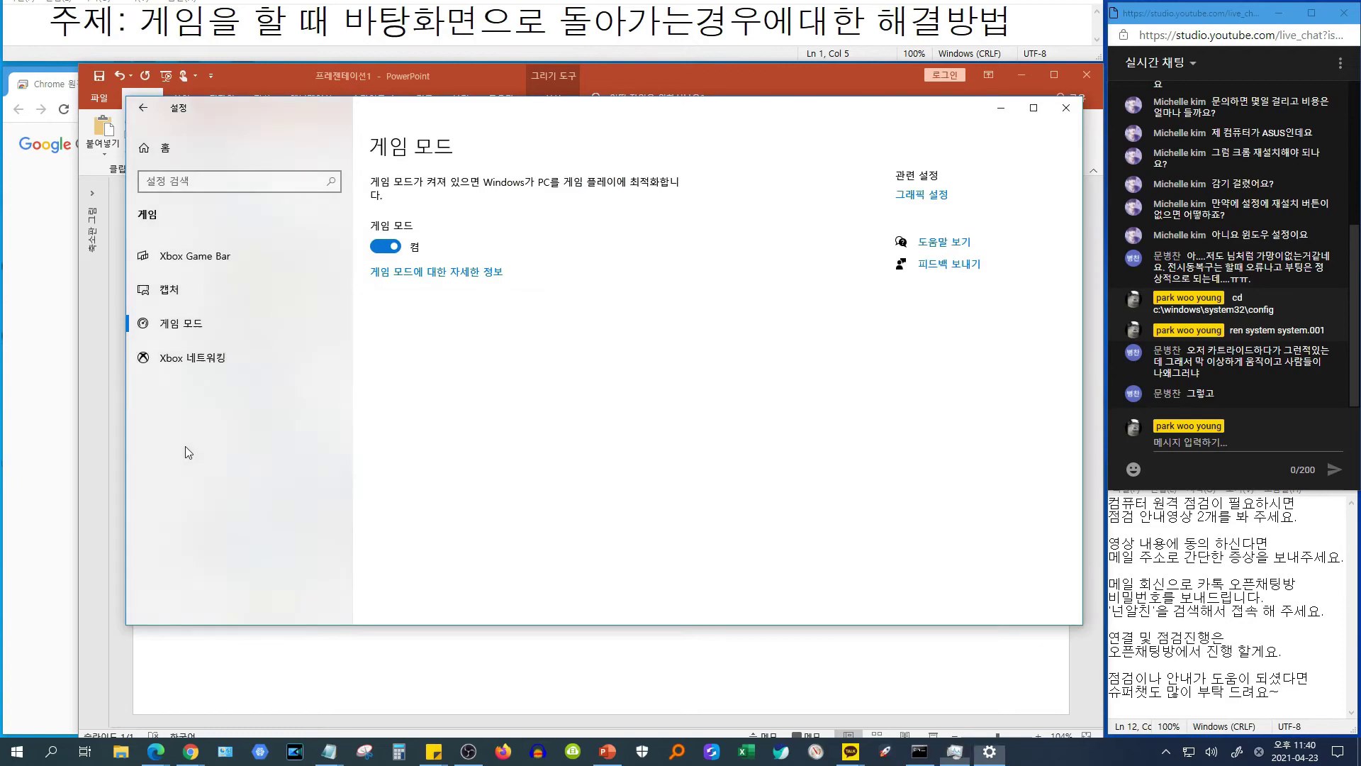
Return to the PowerPoint slide and highlight item 2, "인터넷 보안 프로그램 정리 – 구라제거기", keeping the list unchanged
{"action": "left_click", "coordinate": [231, 669]}
{"action": "left_click", "coordinate": [318, 380]}
{"action": "key", "text": "Return"}
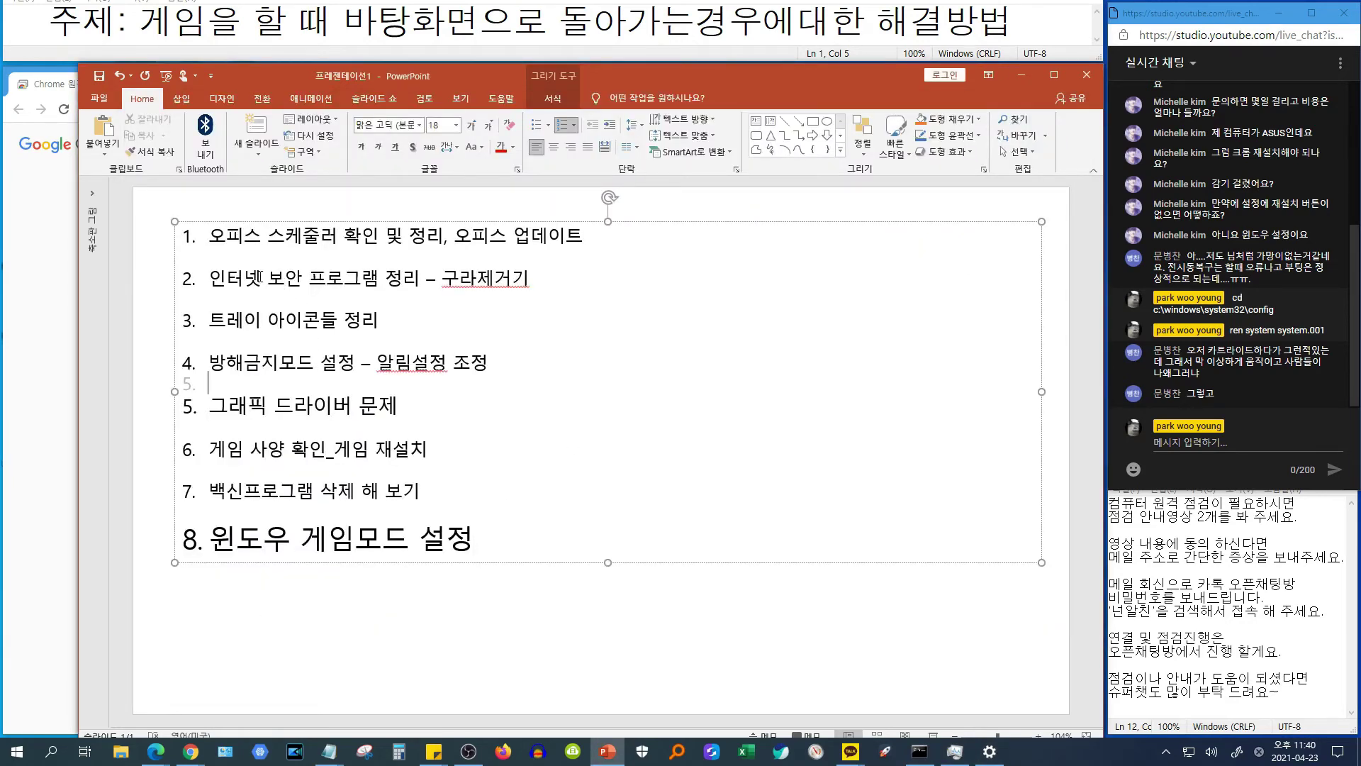
{"action": "left_click_drag", "start_coordinate": [213, 280], "coordinate": [536, 280]}
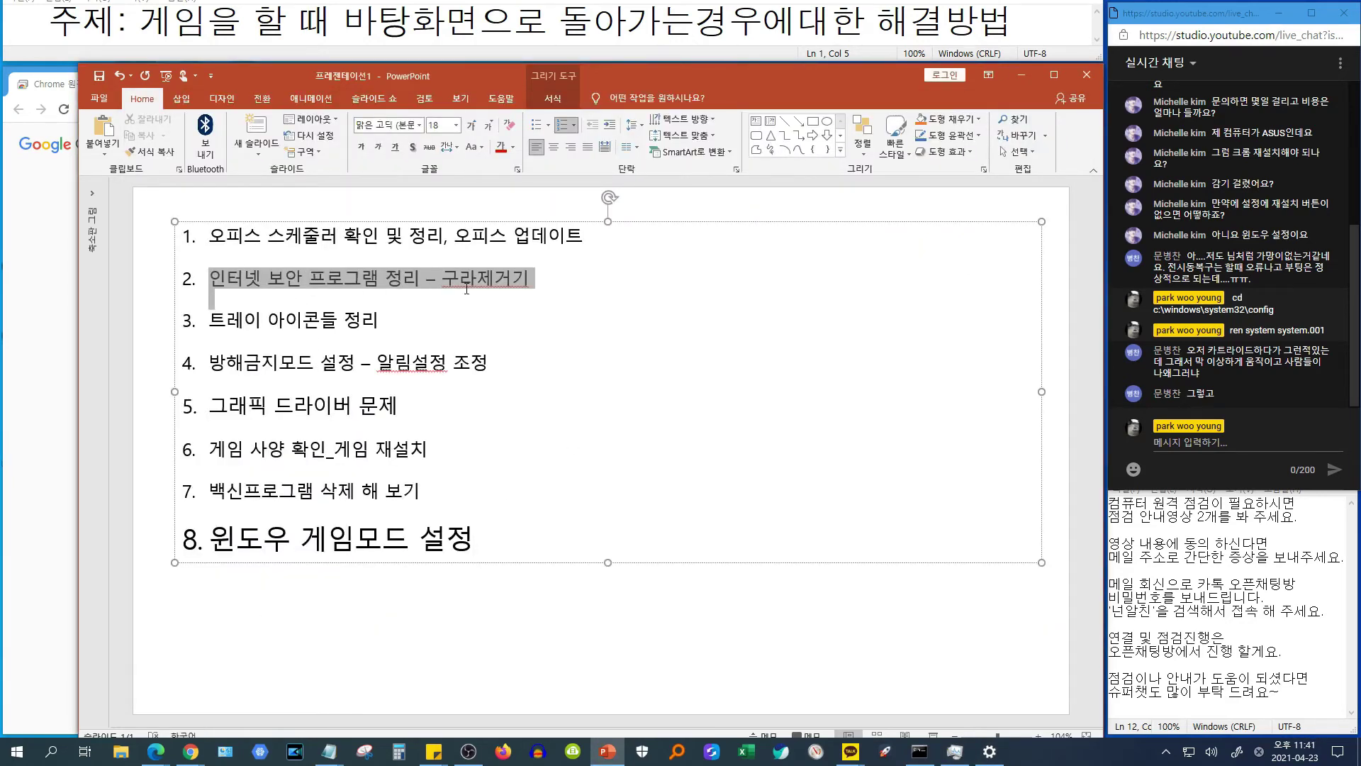
{"action": "left_click", "coordinate": [446, 365]}
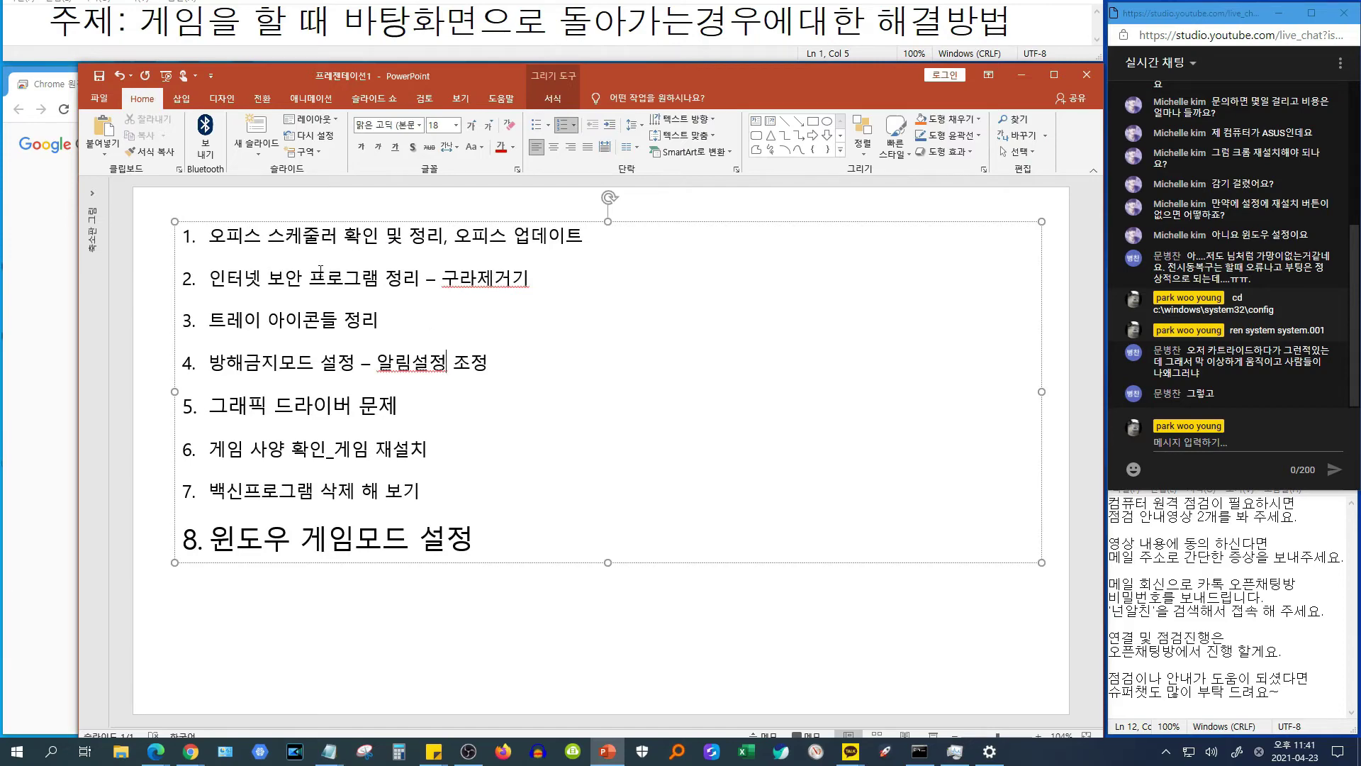
Show the running processes in Task Manager and the hidden tray icons, and minimize Task Manager
{"action": "left_click", "coordinate": [955, 751]}
{"action": "left_click", "coordinate": [954, 752]}
{"action": "left_click", "coordinate": [955, 753]}
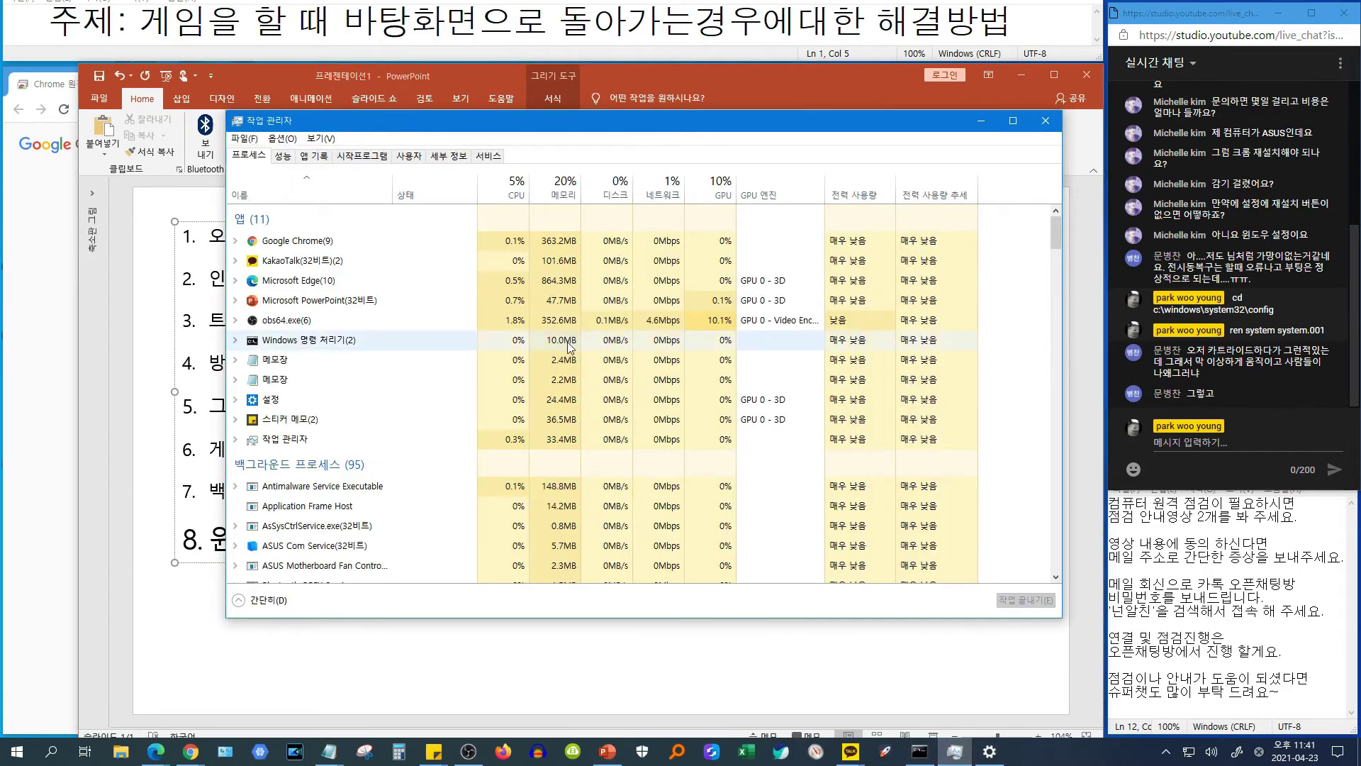
{"action": "left_click", "coordinate": [1166, 752]}
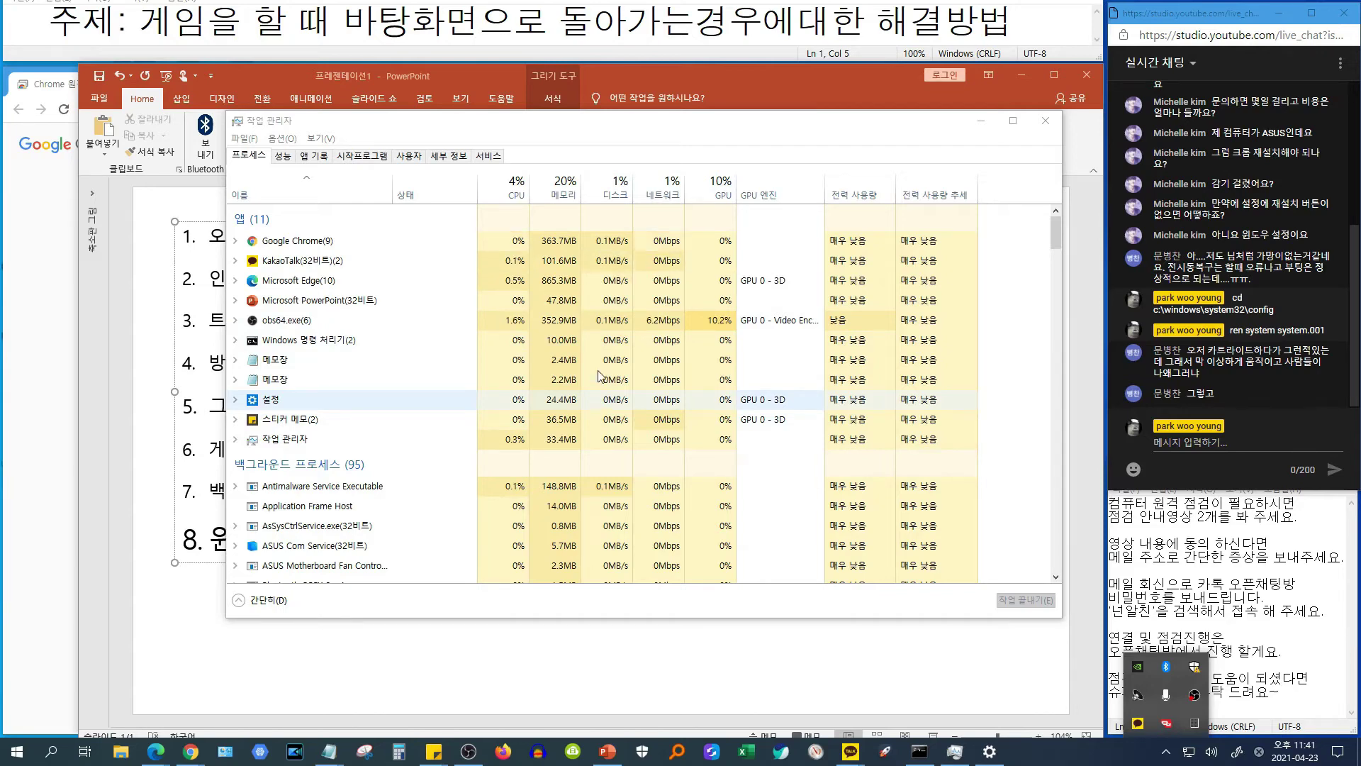
{"action": "left_click", "coordinate": [981, 121]}
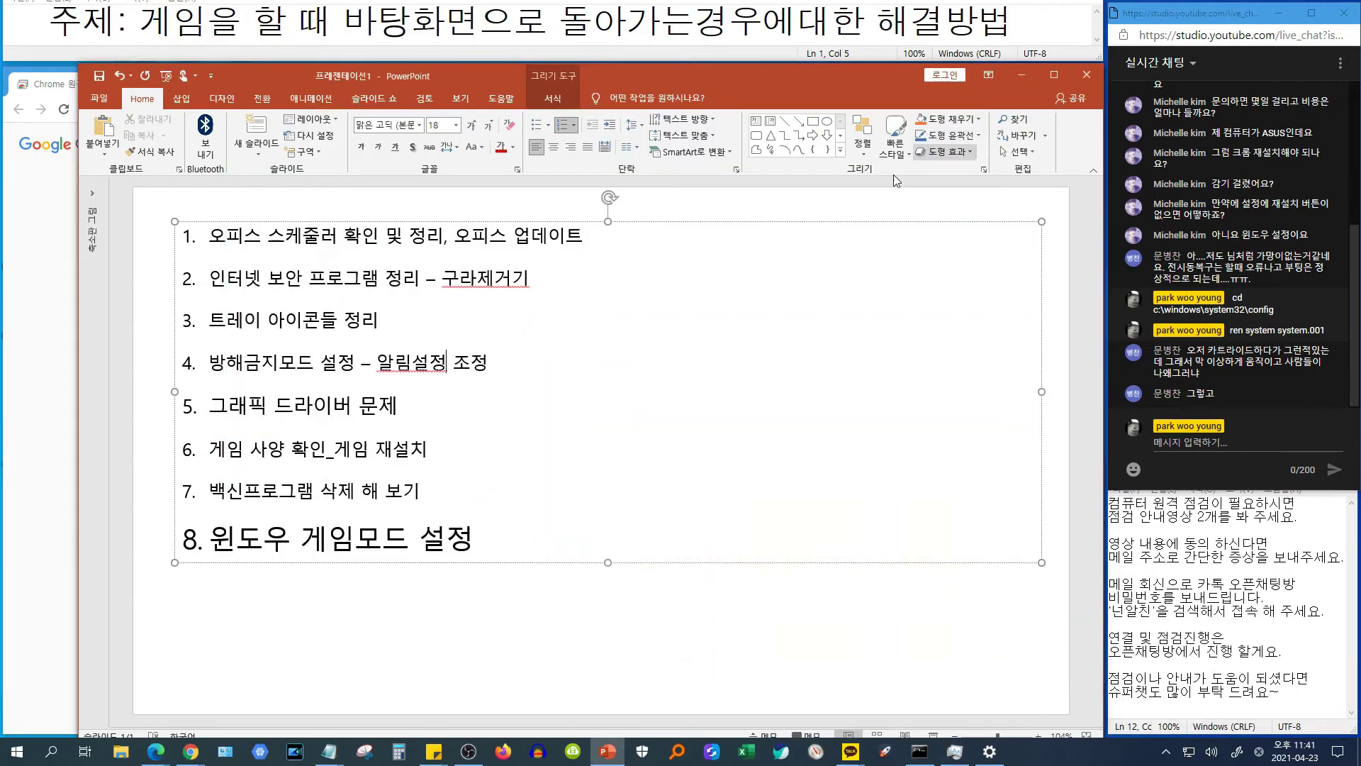
Switch to the 게임 모드 settings, read the linked detailed Xbox support article including its closing note, and close the article
{"action": "left_click_drag", "start_coordinate": [310, 544], "coordinate": [472, 540]}
{"action": "left_click", "coordinate": [989, 752]}
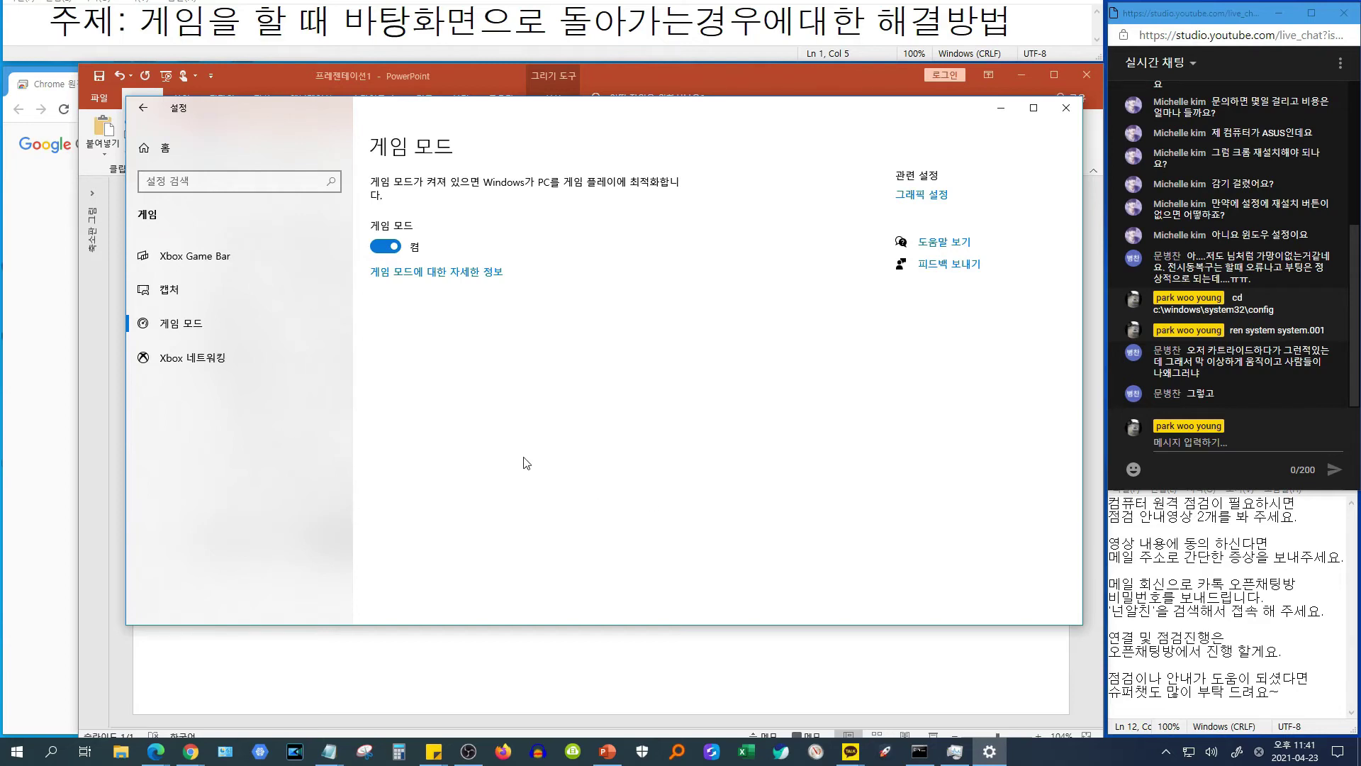
{"action": "left_click", "coordinate": [495, 278]}
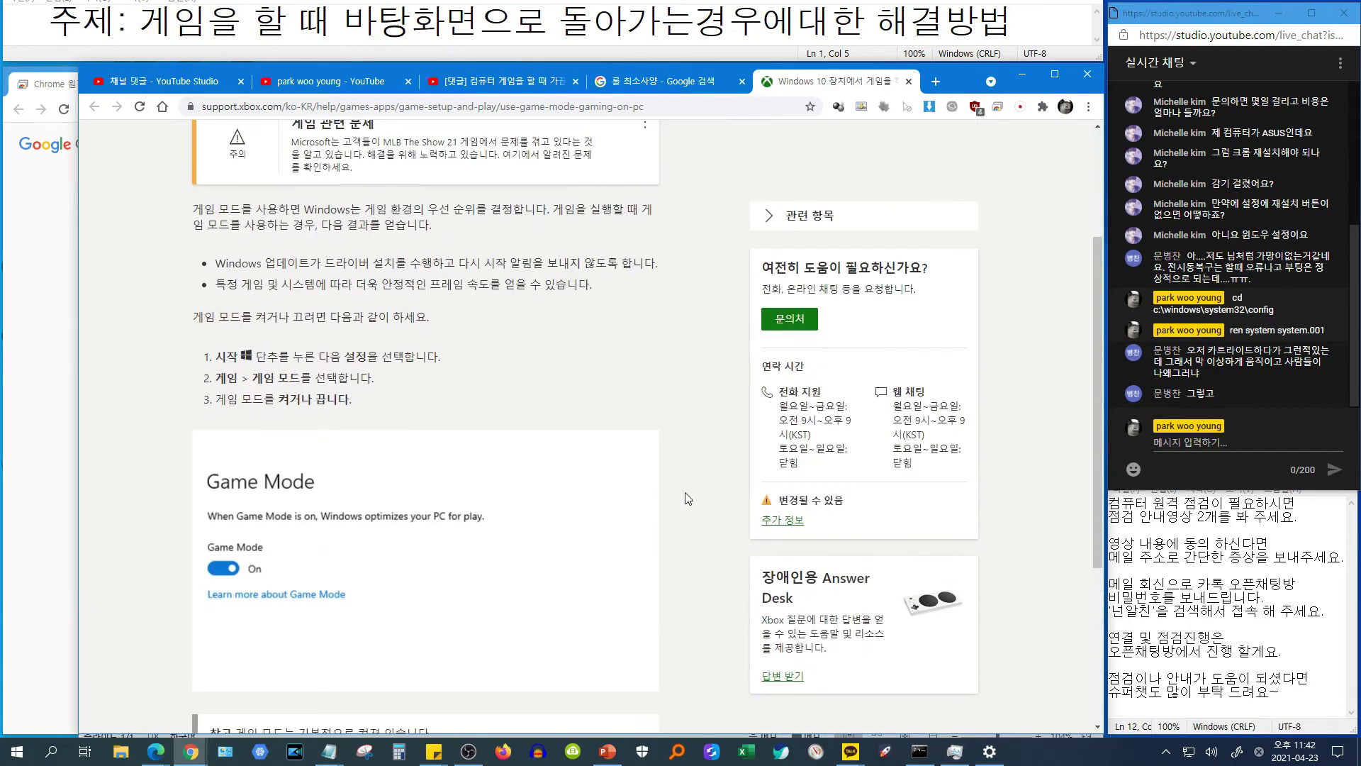
{"action": "scroll", "coordinate": [694, 336], "scroll_direction": "down", "scroll_amount": 5}
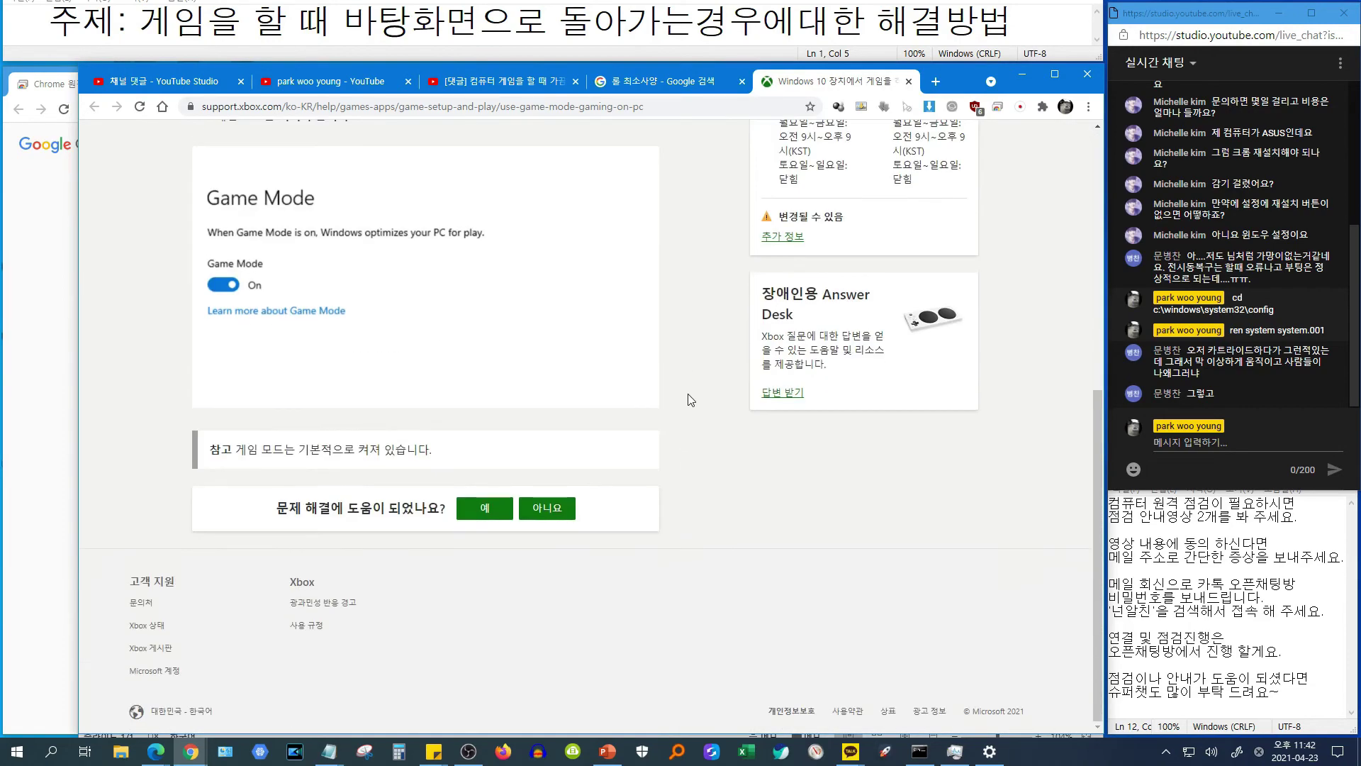
{"action": "left_click_drag", "start_coordinate": [293, 454], "coordinate": [476, 454]}
{"action": "left_click", "coordinate": [479, 454]}
{"action": "scroll", "coordinate": [603, 462], "scroll_direction": "up", "scroll_amount": 5}
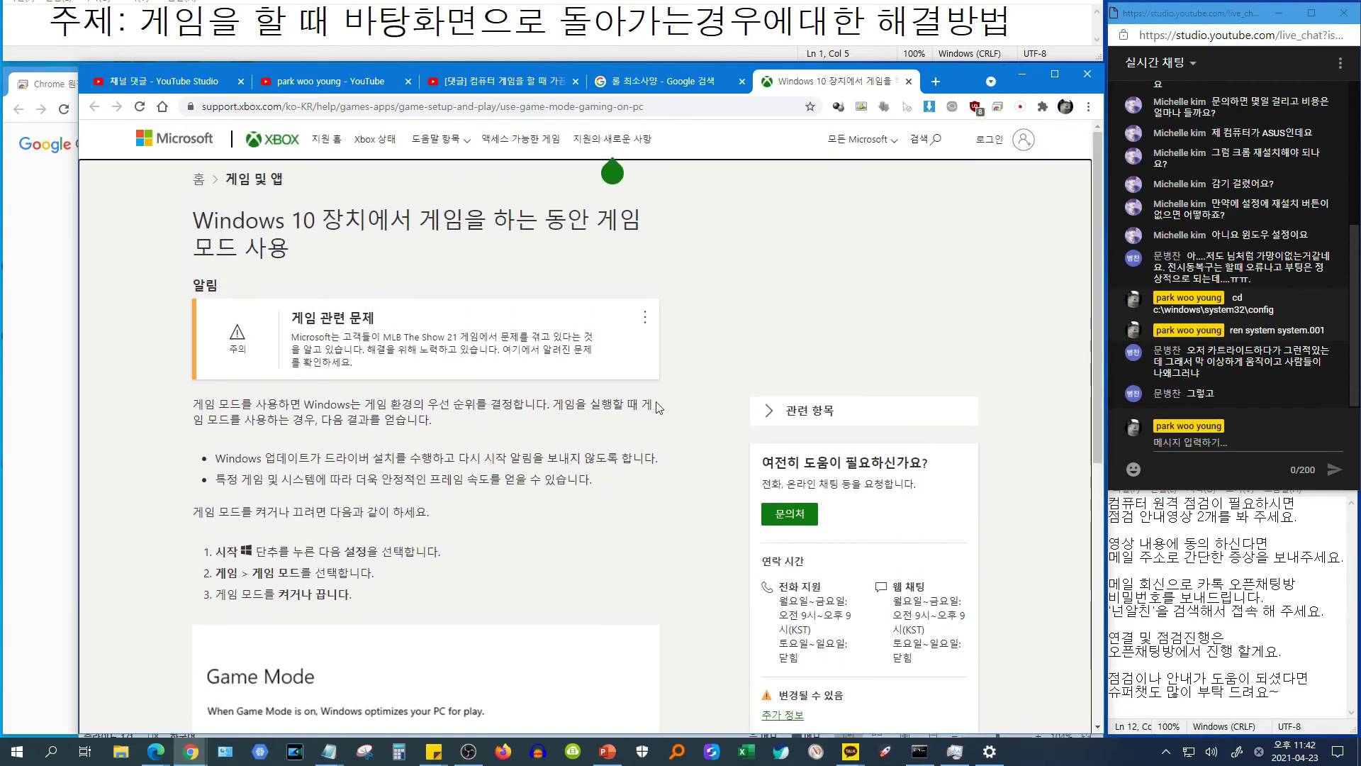
{"action": "key", "text": "ctrl+w"}
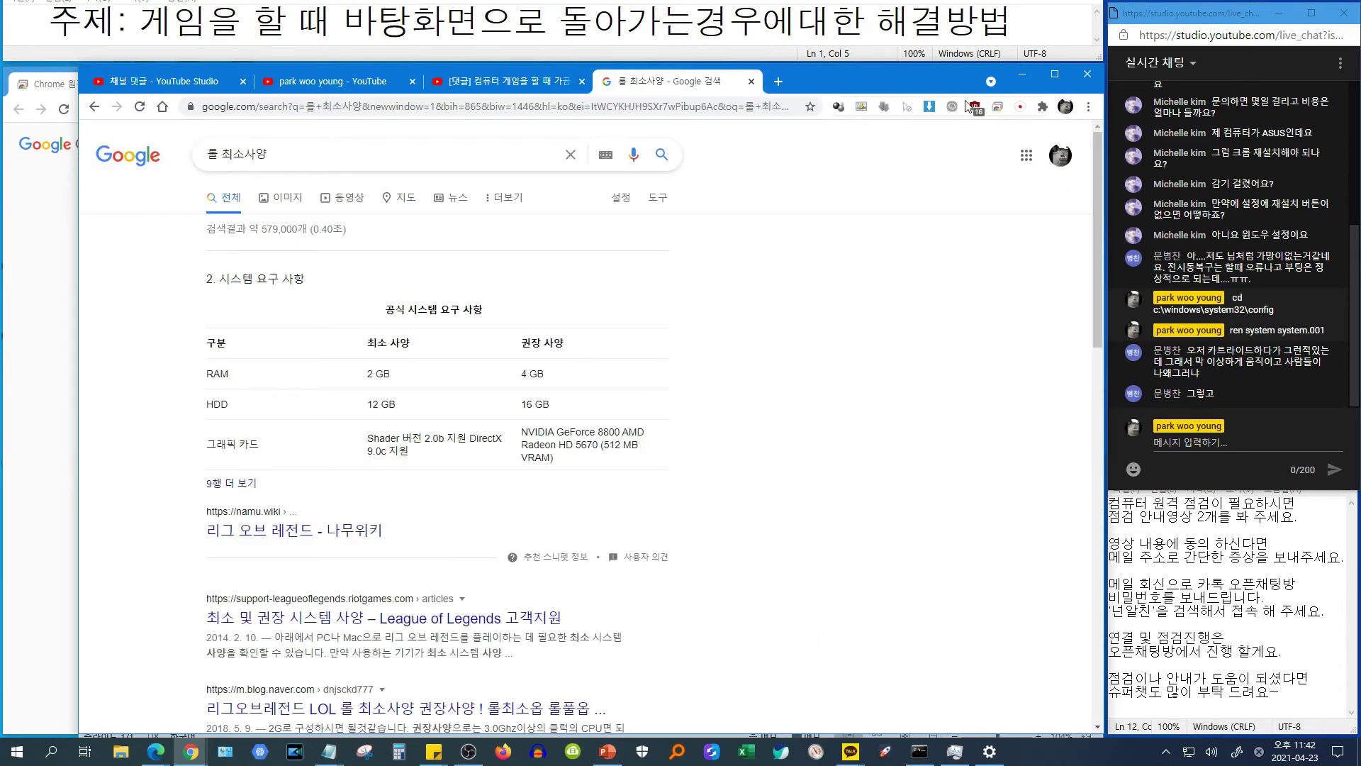
Revisit item 8 on the PowerPoint slide and open the Xbox Game Bar page in the Windows game settings
{"action": "left_click", "coordinate": [607, 751]}
{"action": "left_click", "coordinate": [499, 533]}
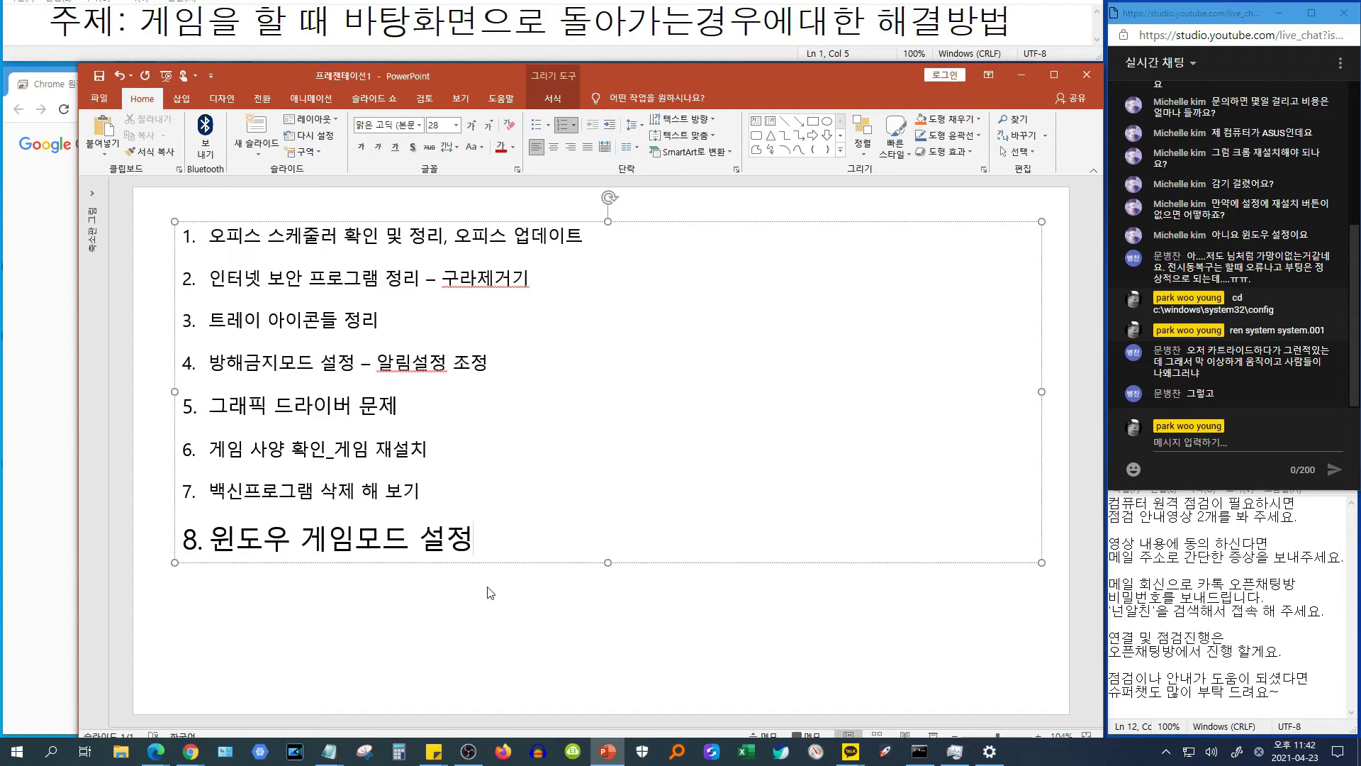
{"action": "left_click", "coordinate": [990, 752]}
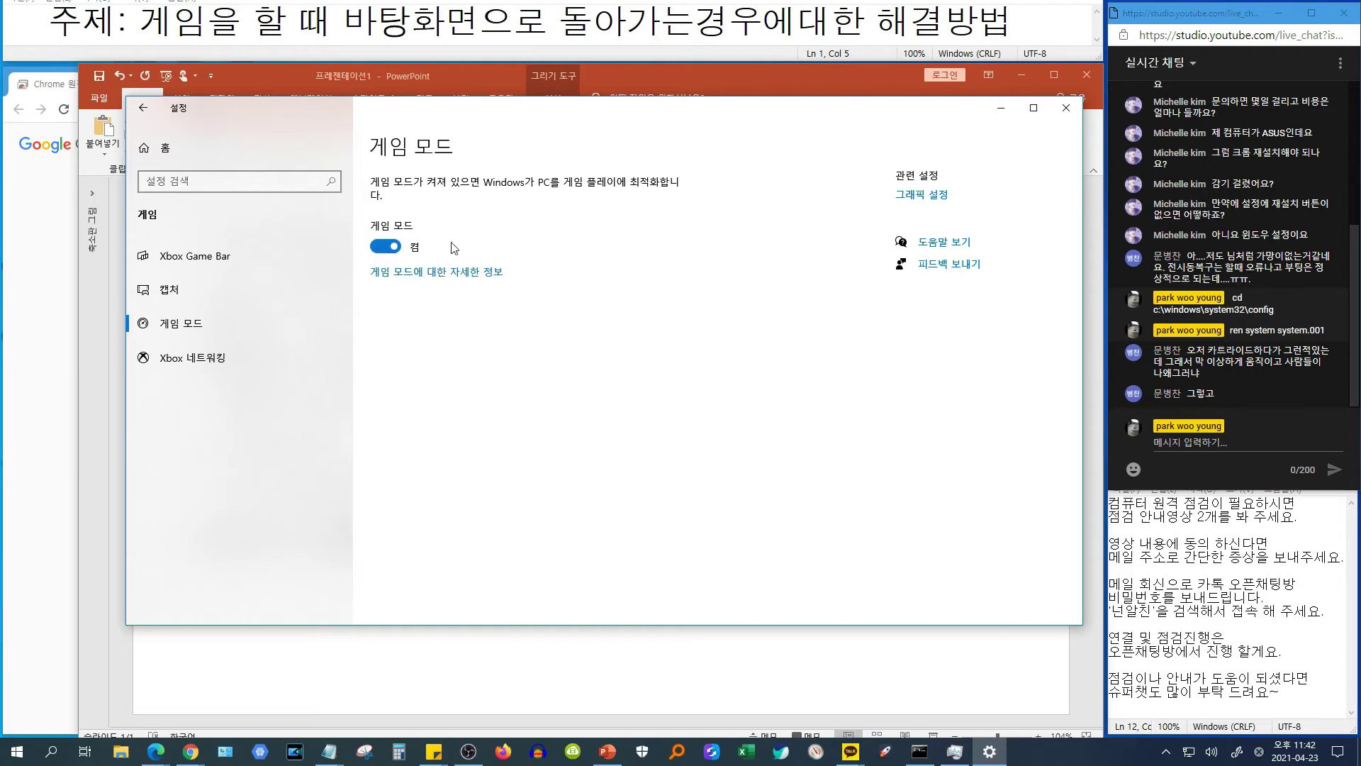
{"action": "left_click", "coordinate": [190, 262]}
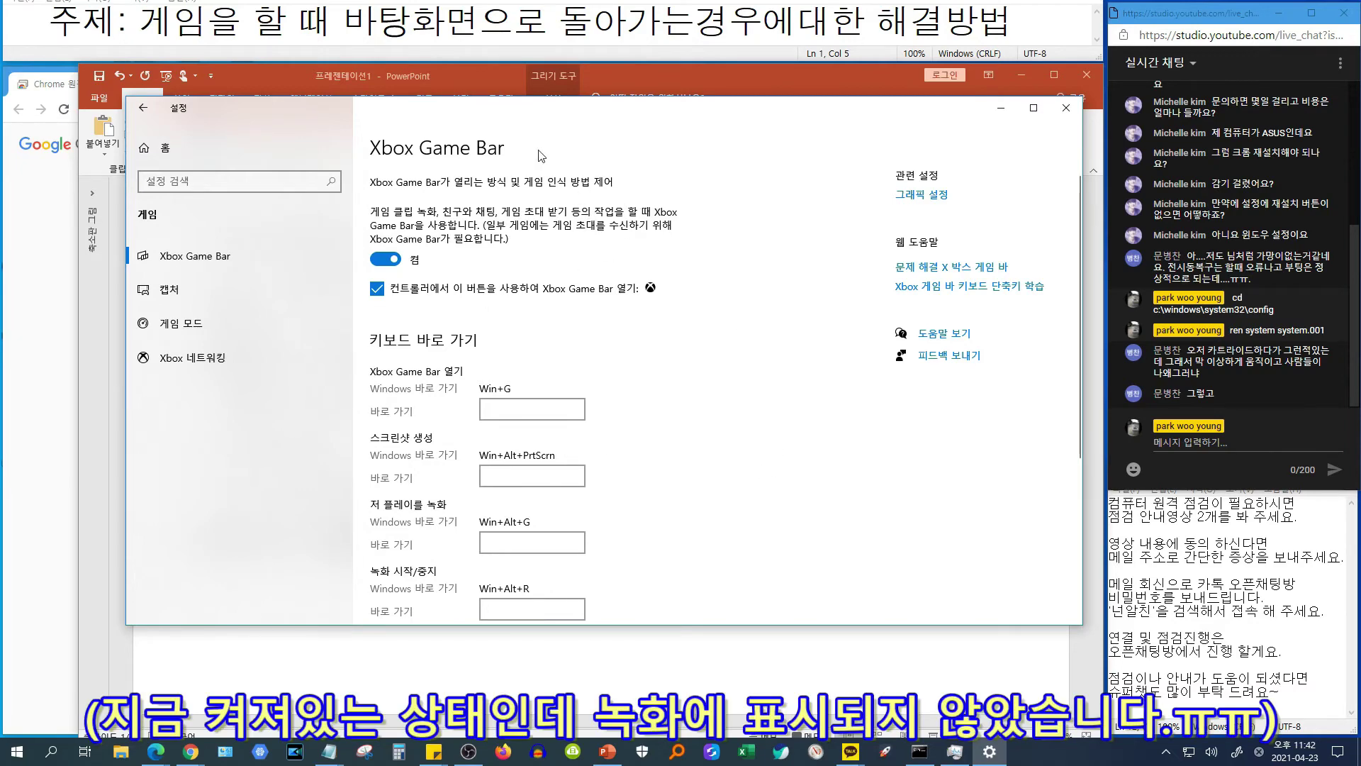
Switch to Chrome and read through the blog article "윈도우10 게임모드란? 게임모드 활용하기", including its Game Bar and per-game settings screenshots
{"action": "left_click", "coordinate": [421, 95]}
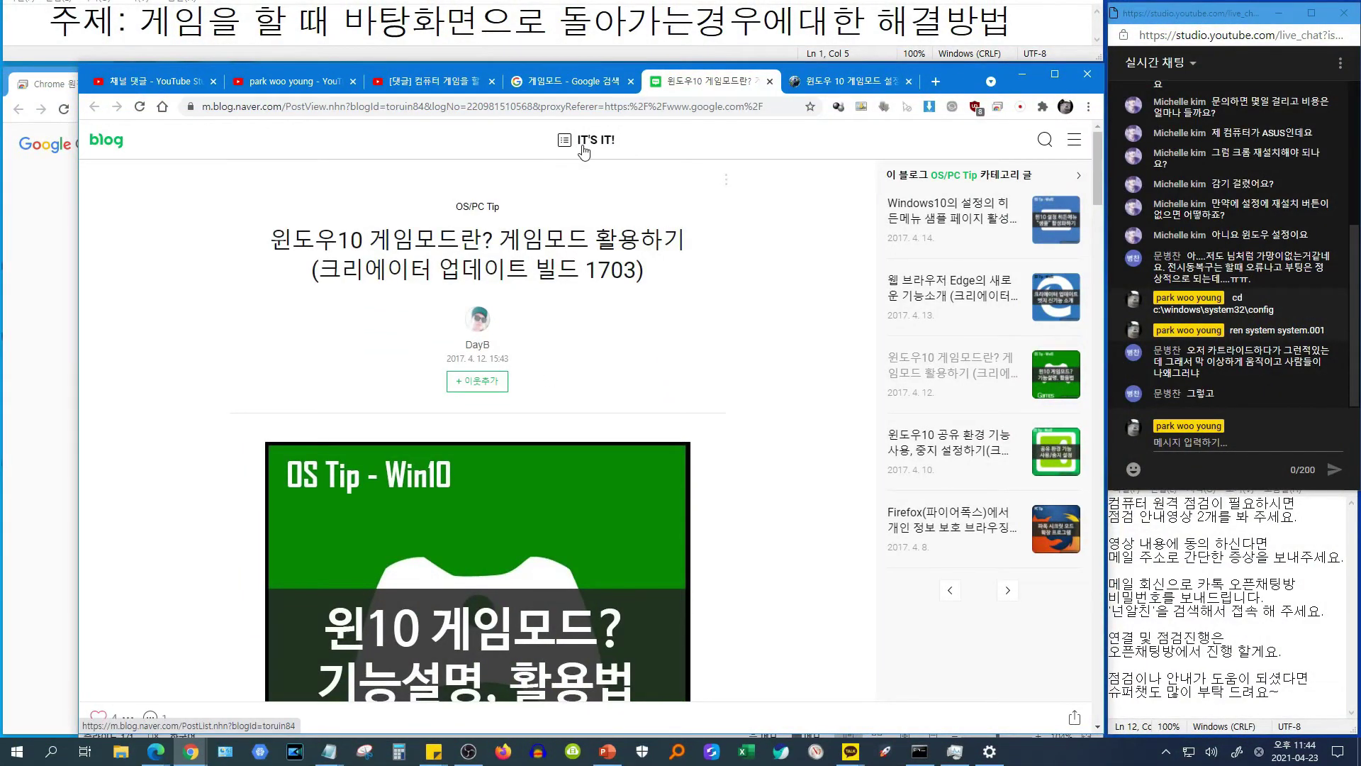
{"action": "scroll", "coordinate": [722, 443], "scroll_direction": "down", "scroll_amount": 15}
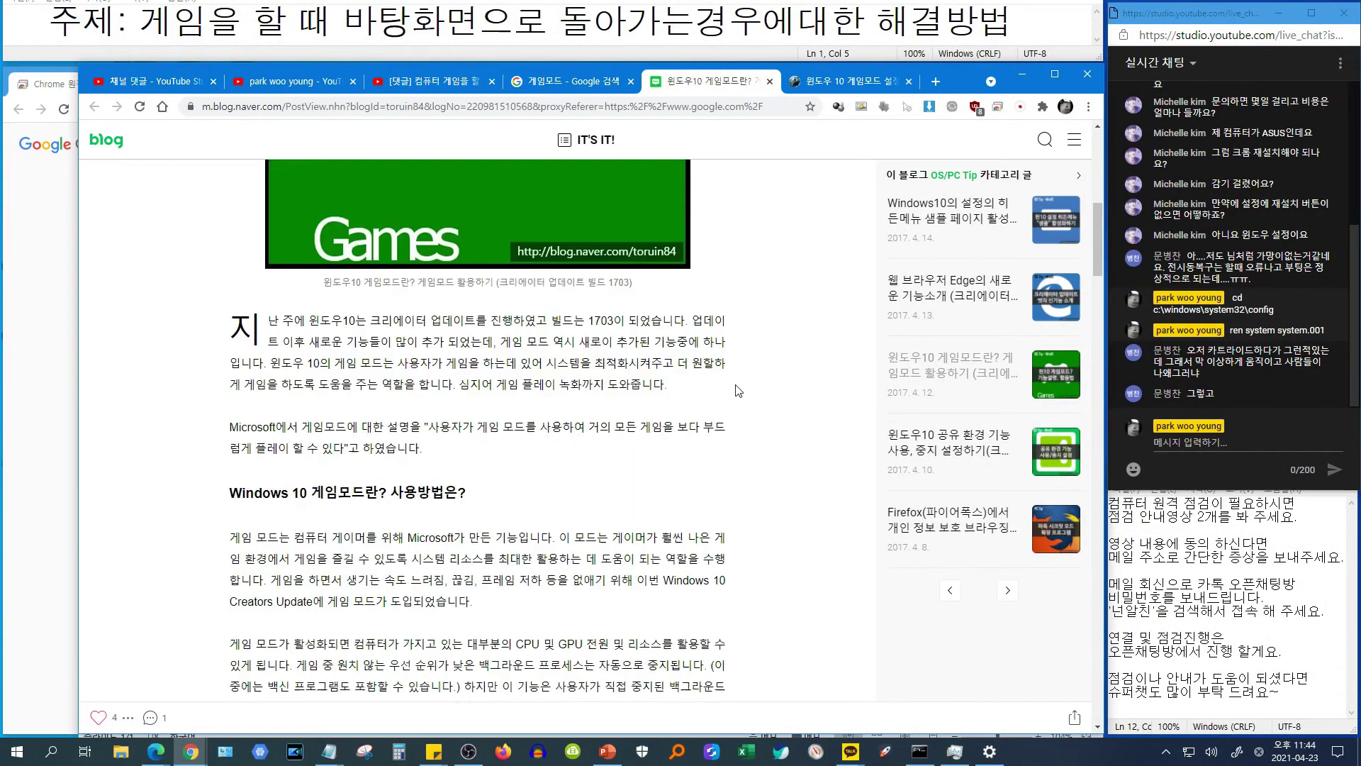
{"action": "scroll", "coordinate": [721, 443], "scroll_direction": "down", "scroll_amount": 15}
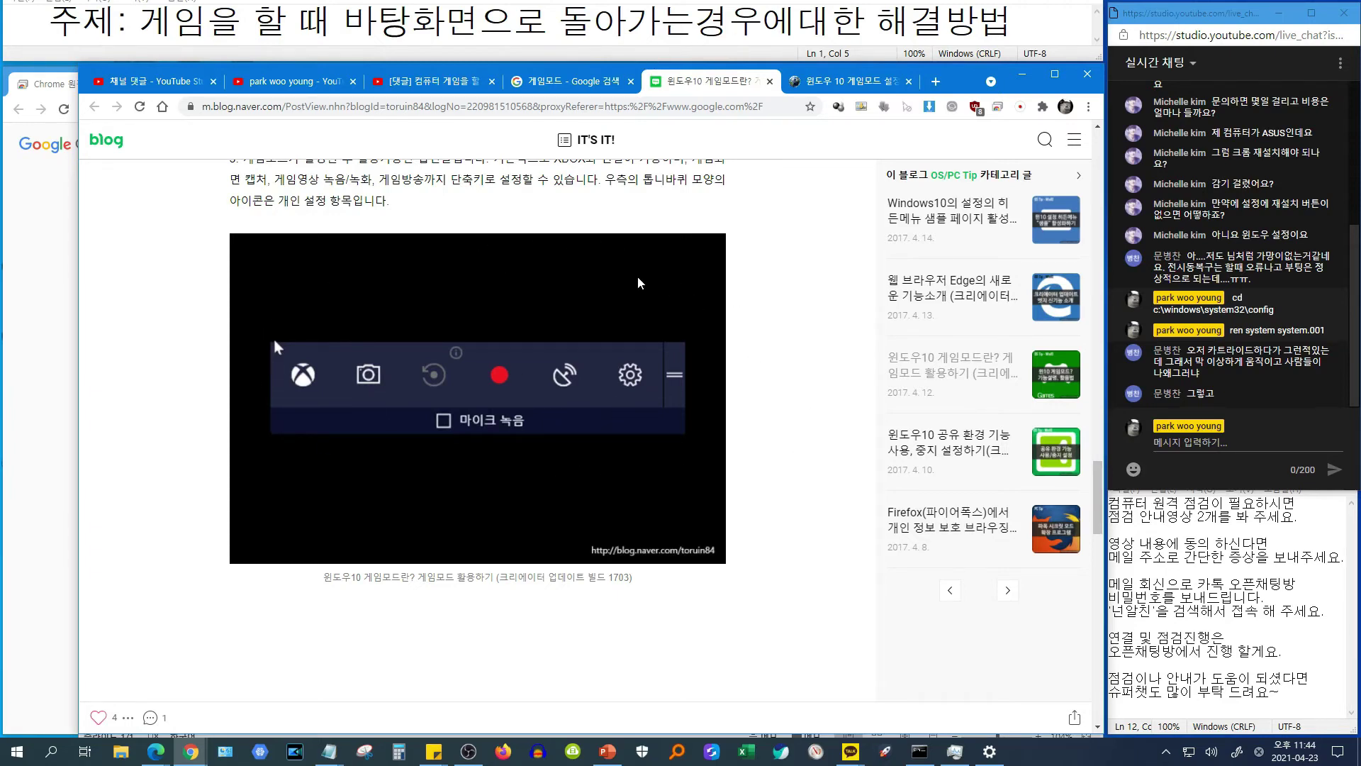
{"action": "scroll", "coordinate": [767, 410], "scroll_direction": "down", "scroll_amount": 7}
{"action": "scroll", "coordinate": [775, 461], "scroll_direction": "up", "scroll_amount": 6}
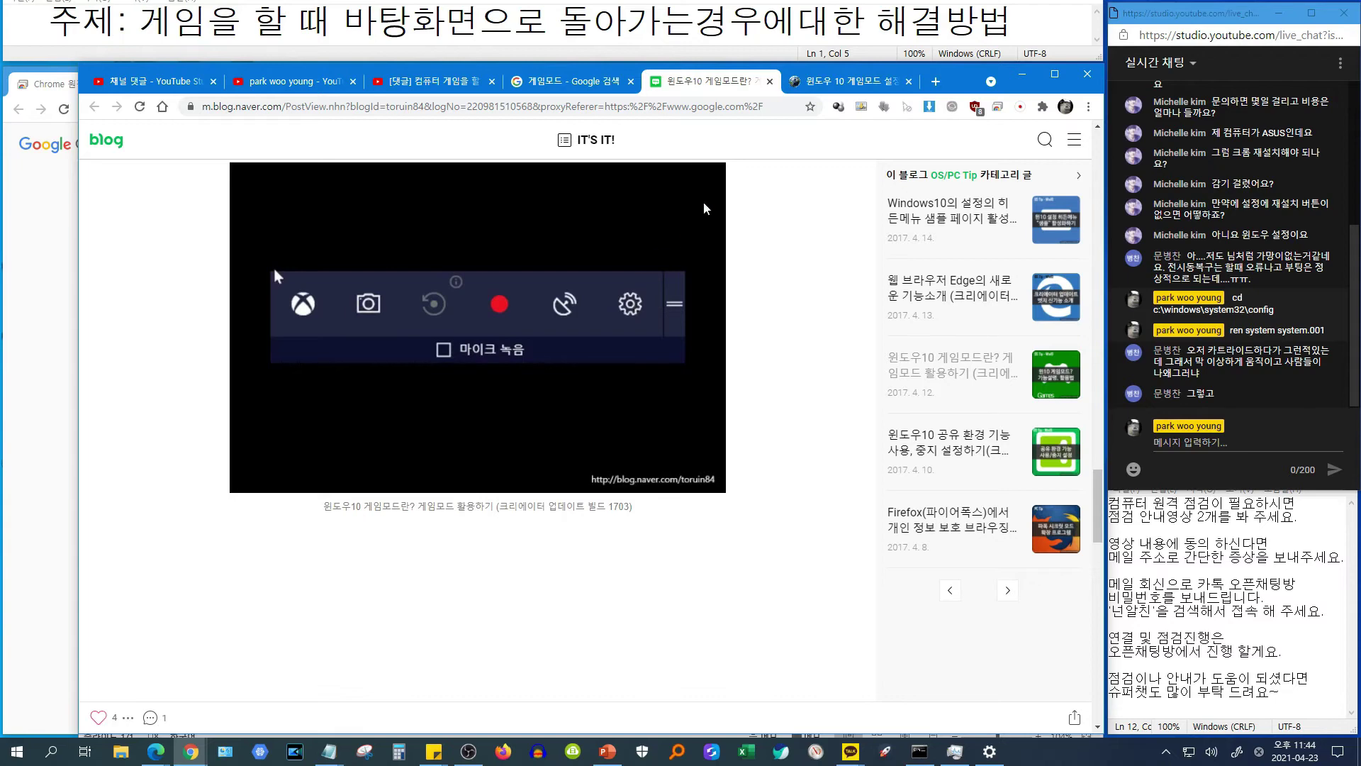
{"action": "scroll", "coordinate": [574, 537], "scroll_direction": "down", "scroll_amount": 7}
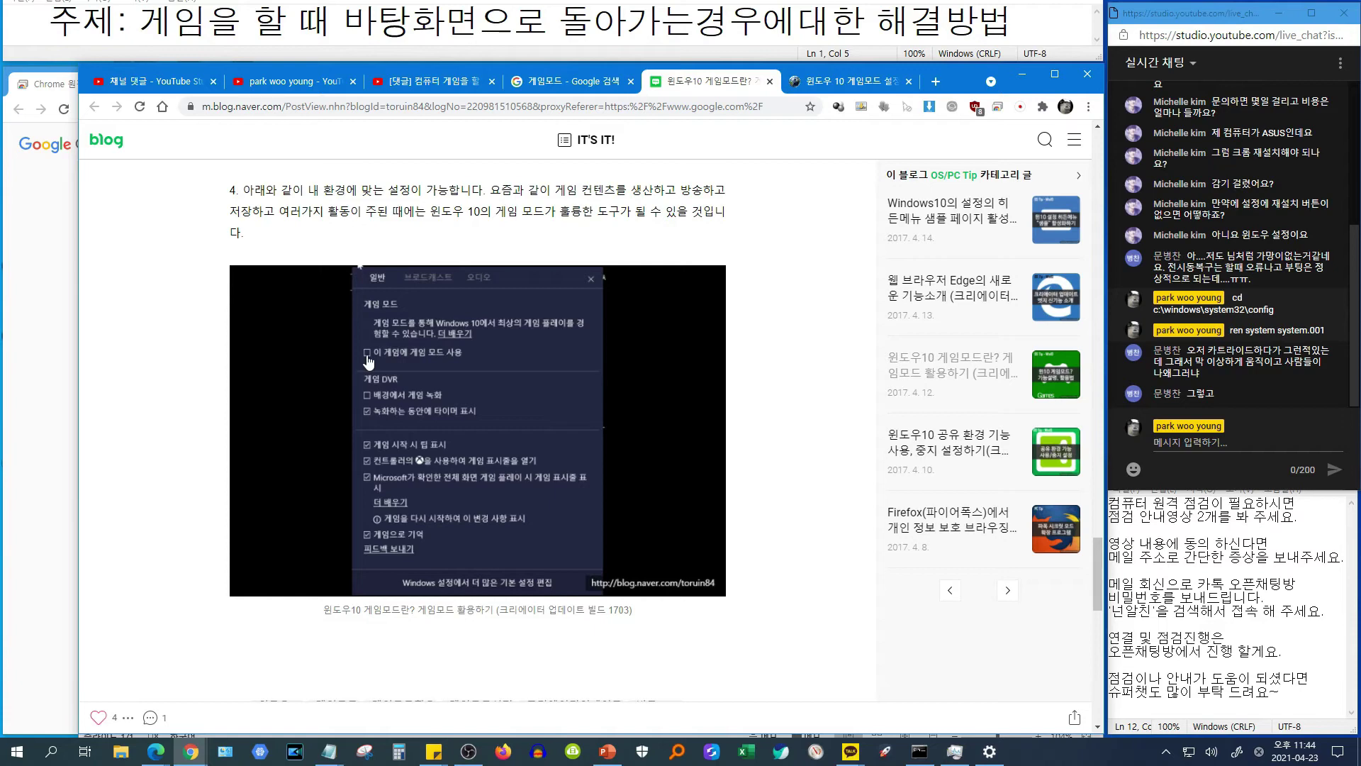
Review the end of the blog article and its per-game settings screenshot, and close the article
{"action": "scroll", "coordinate": [536, 368], "scroll_direction": "down", "scroll_amount": 4}
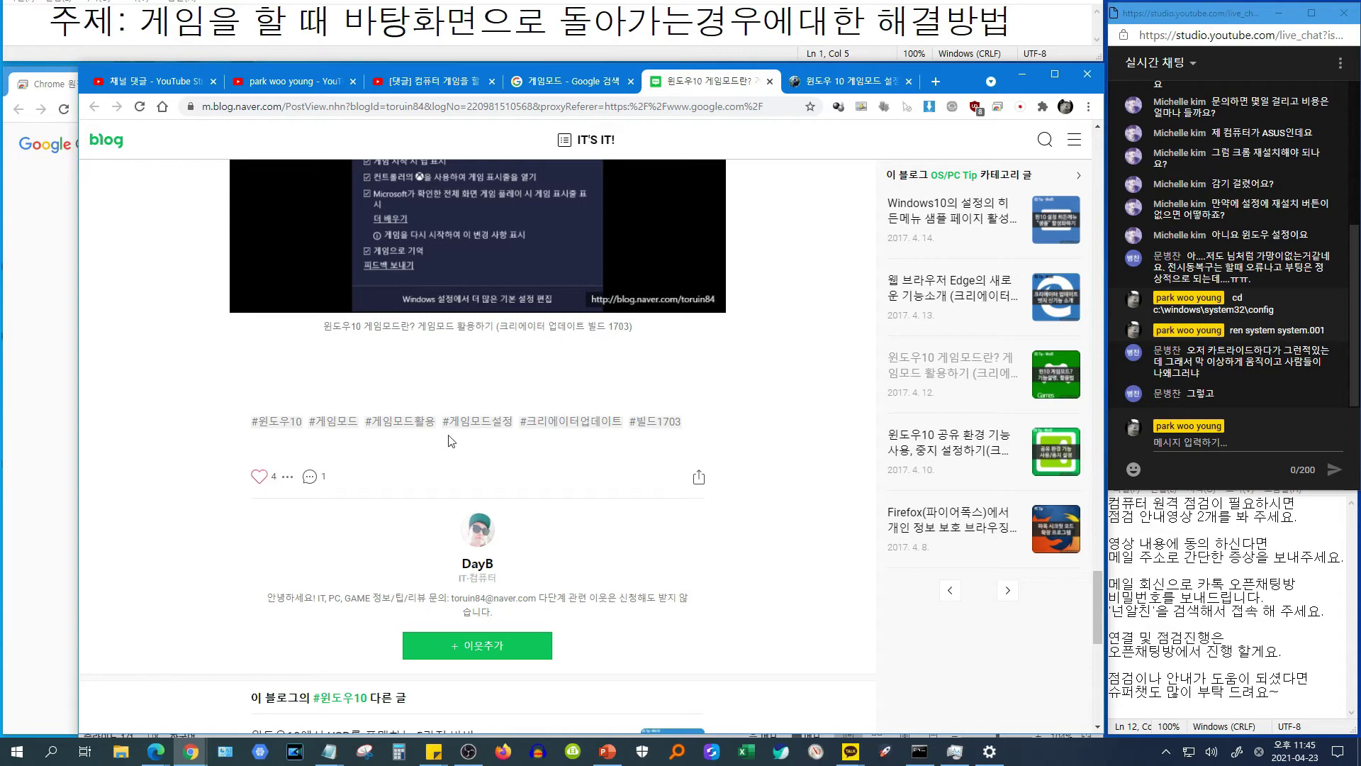
{"action": "scroll", "coordinate": [694, 424], "scroll_direction": "up", "scroll_amount": 4}
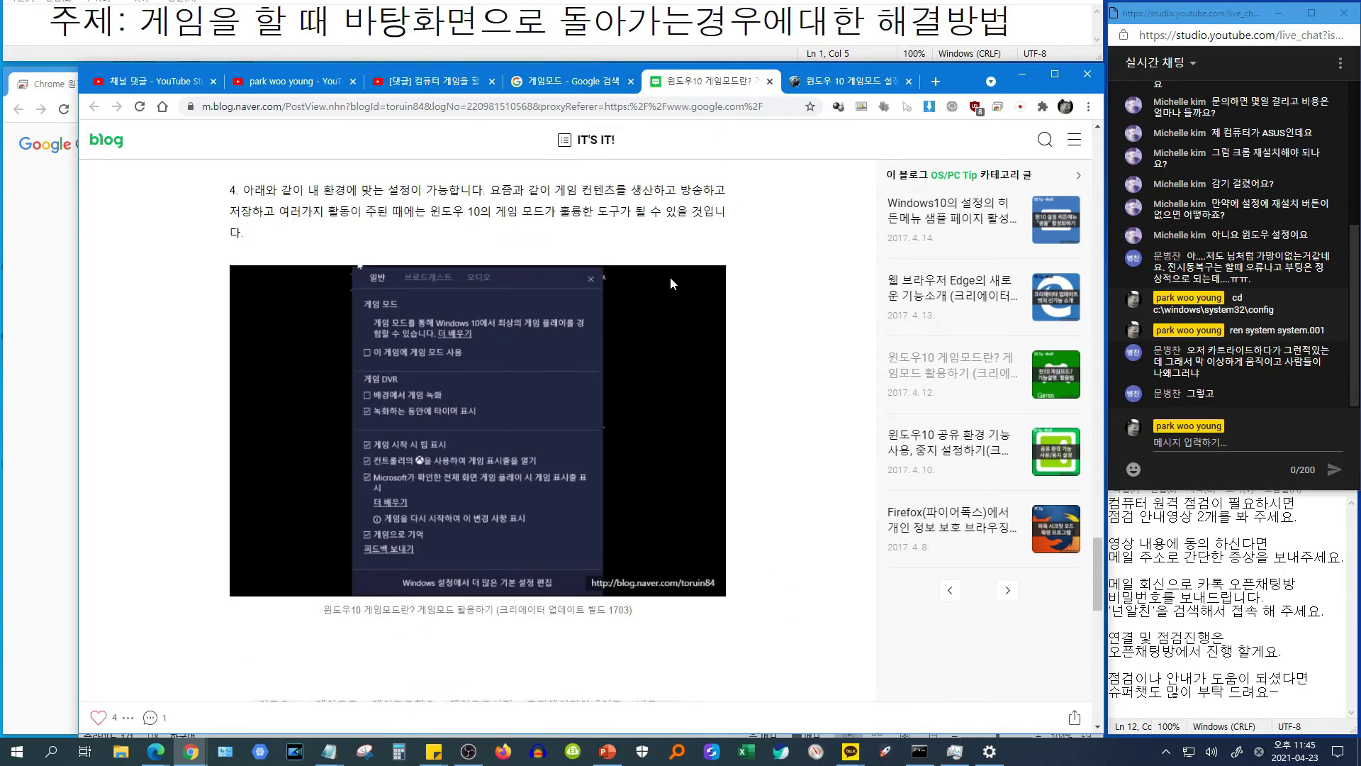
{"action": "key", "text": "ctrl+w"}
Search Google for "게임모드 게임으로 기억" and open the howtodic.com article "윈도우10 게임모드 끄기, 게임 표시줄 비활성 방법"
{"action": "left_click", "coordinate": [307, 142]}
{"action": "type", "text": "게임으로 기억"}
{"action": "key", "text": "Return"}
{"action": "left_click", "coordinate": [867, 344]}
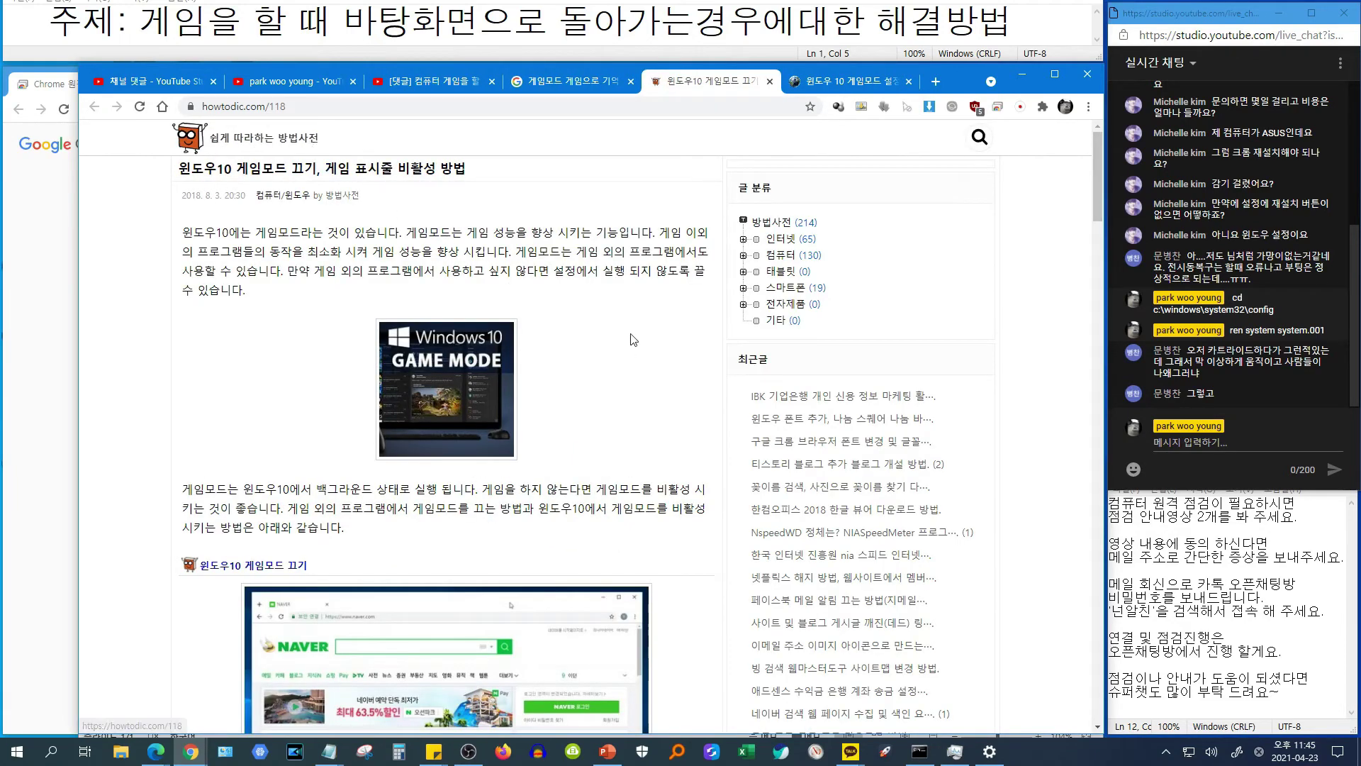
Read the article's steps for opening the Game Bar settings and clearing the '게임으로 기억' option
{"action": "scroll", "coordinate": [631, 341], "scroll_direction": "down", "scroll_amount": 6}
{"action": "scroll", "coordinate": [651, 383], "scroll_direction": "up", "scroll_amount": 8}
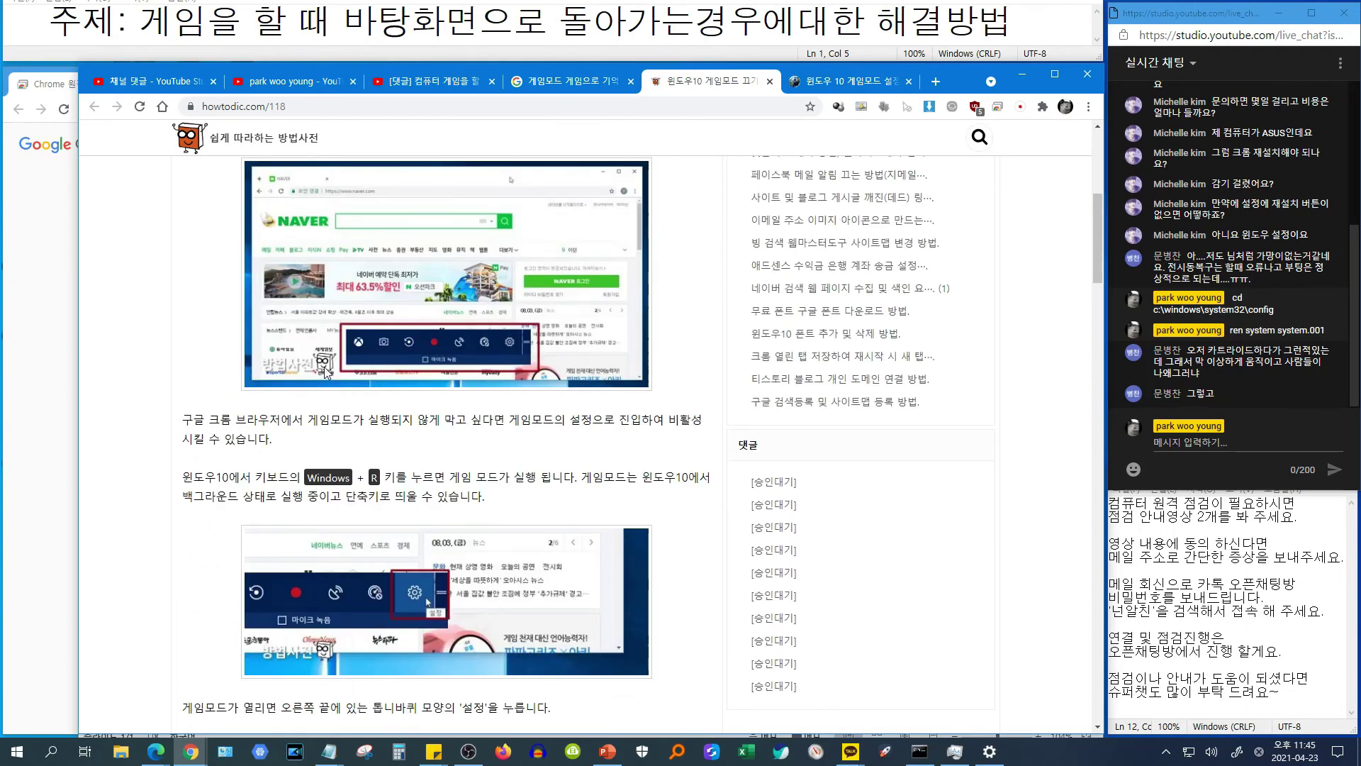
{"action": "scroll", "coordinate": [624, 354], "scroll_direction": "down", "scroll_amount": 7}
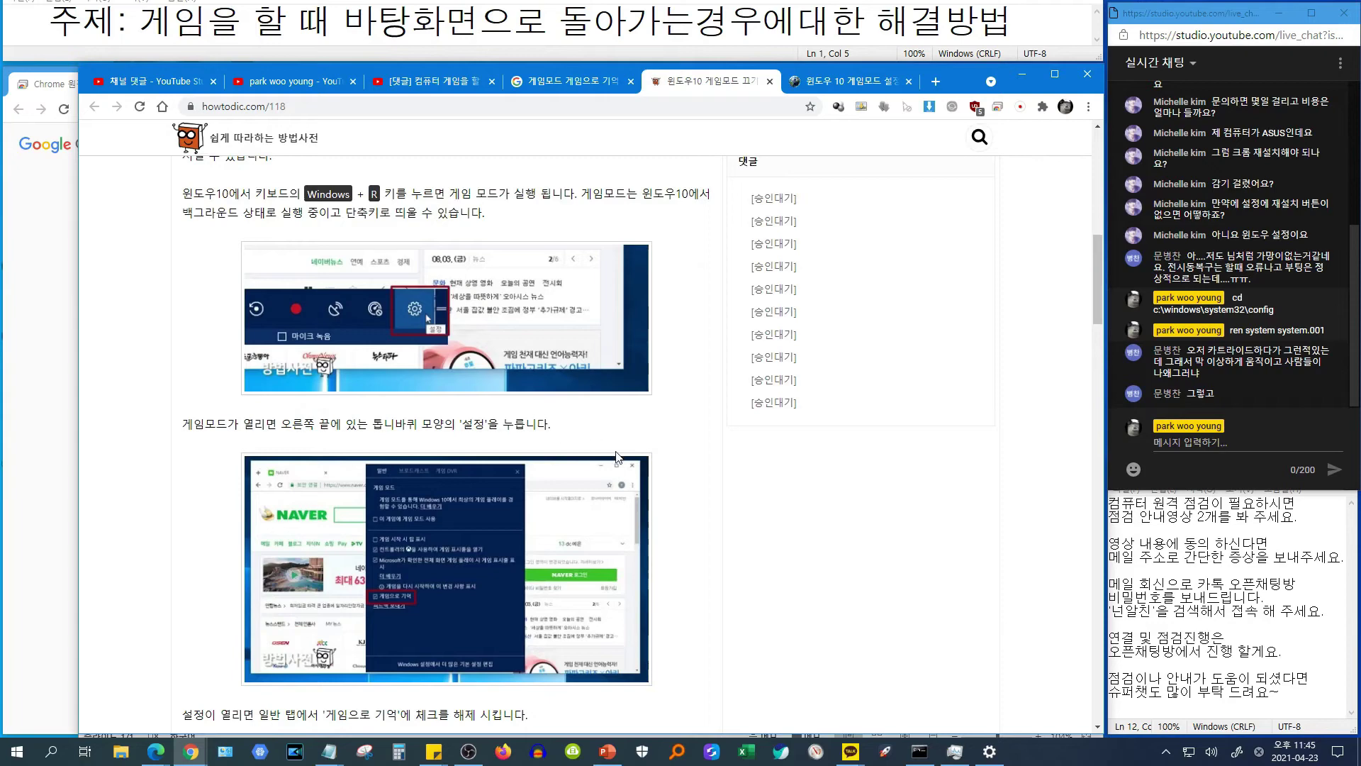
{"action": "scroll", "coordinate": [617, 458], "scroll_direction": "up", "scroll_amount": 4}
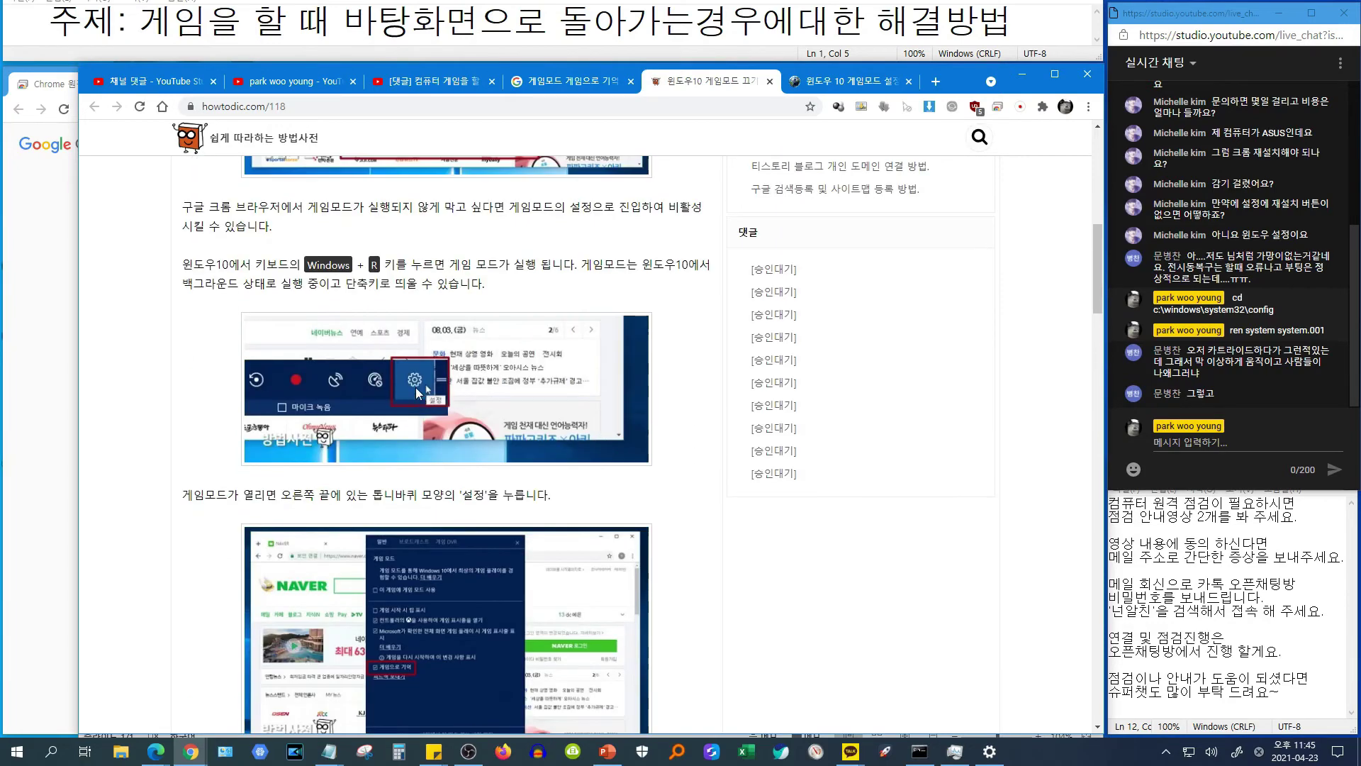
{"action": "scroll", "coordinate": [446, 467], "scroll_direction": "down", "scroll_amount": 3}
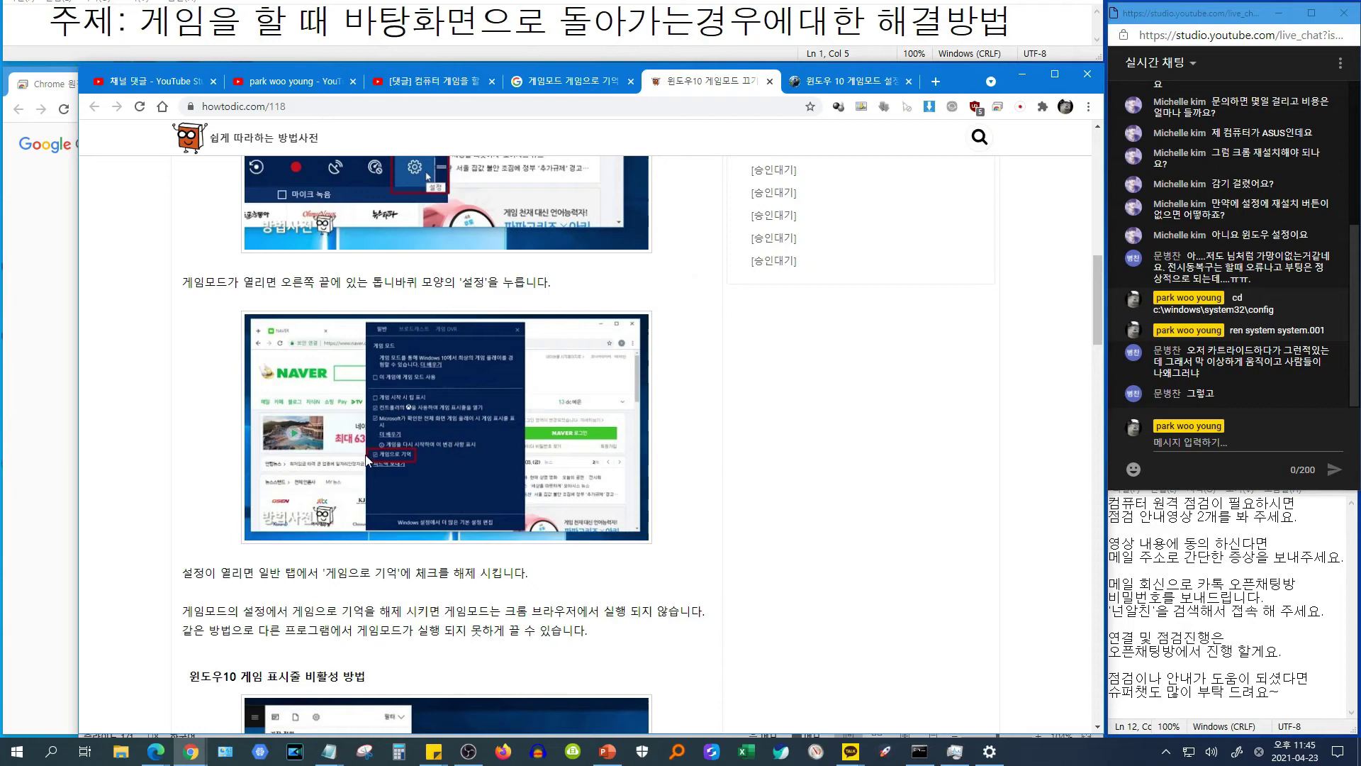
{"action": "scroll", "coordinate": [735, 448], "scroll_direction": "down", "scroll_amount": 6}
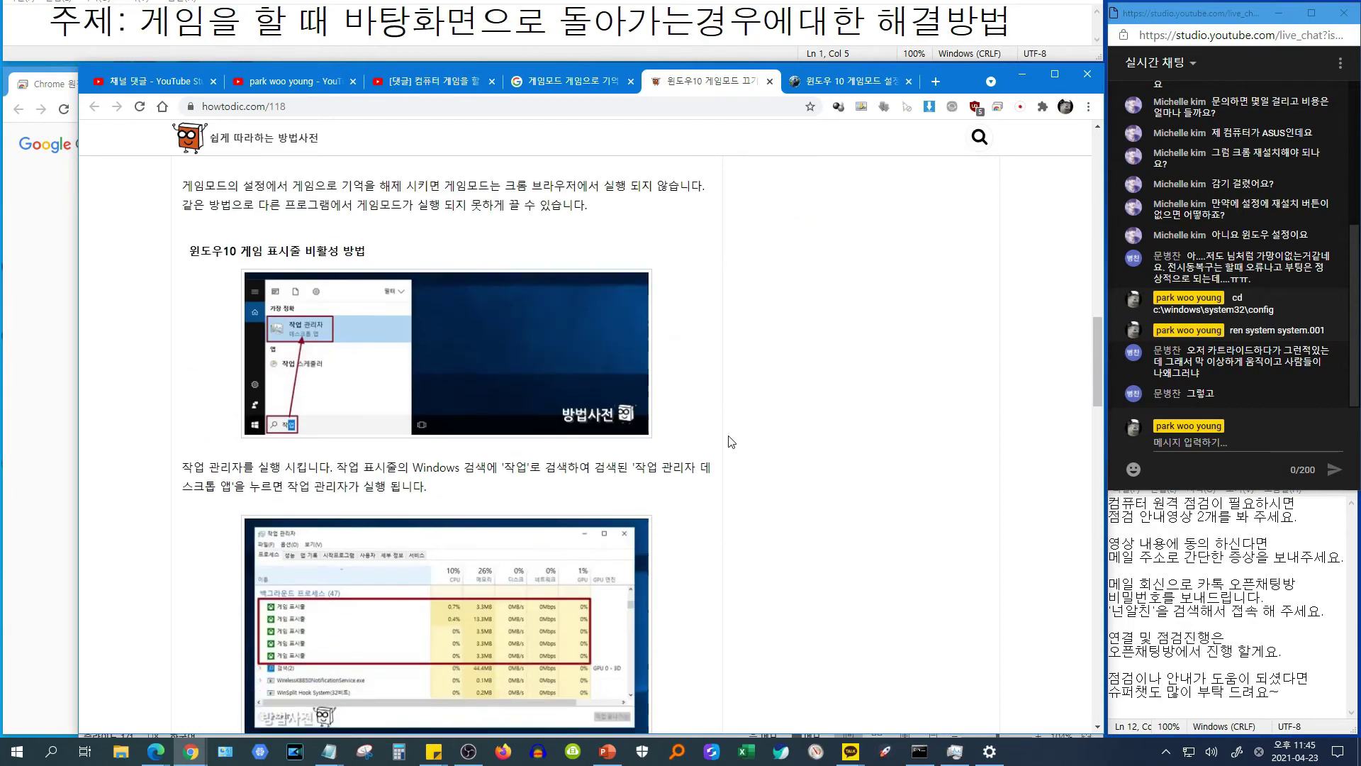
{"action": "scroll", "coordinate": [490, 342], "scroll_direction": "up", "scroll_amount": 5}
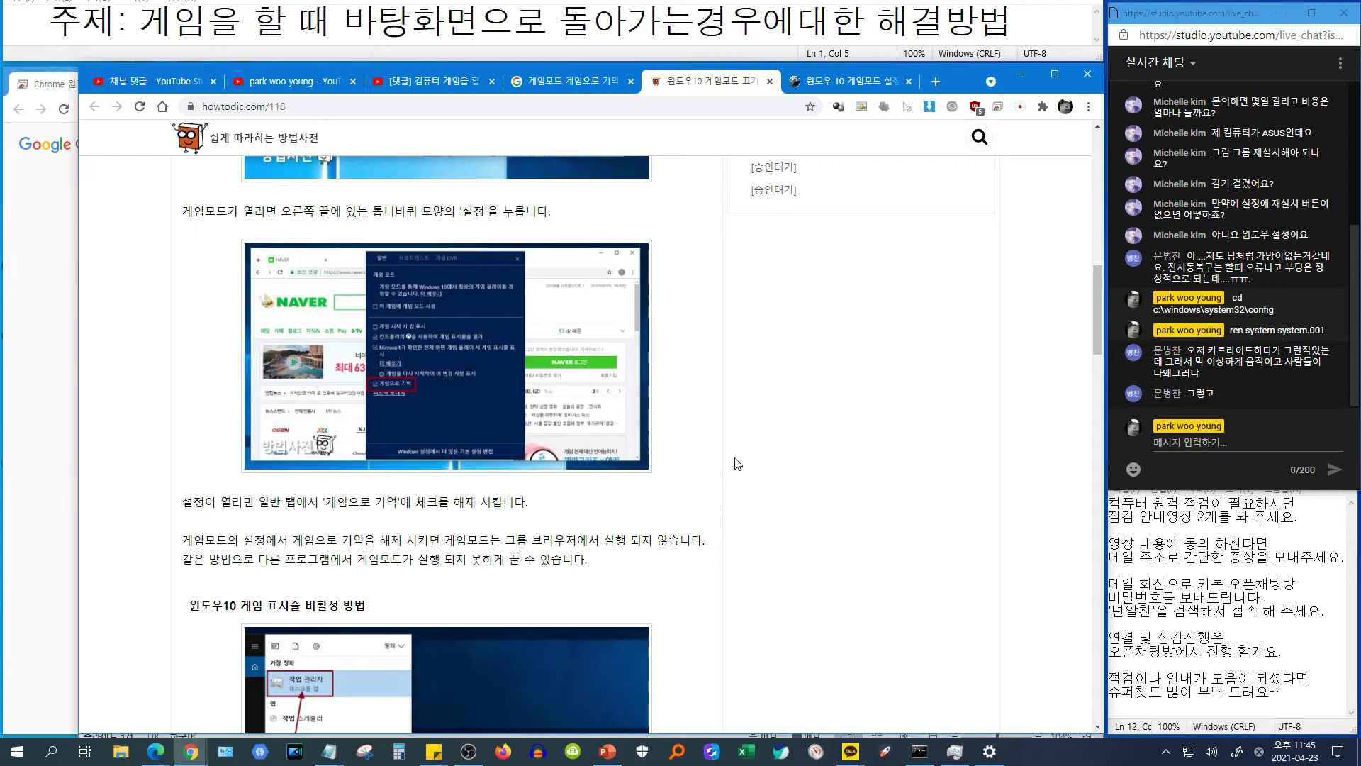
Show the Xbox Game Bar page in Windows Settings, return to Chrome, and try to open the Game Bar there
{"action": "left_click", "coordinate": [989, 751]}
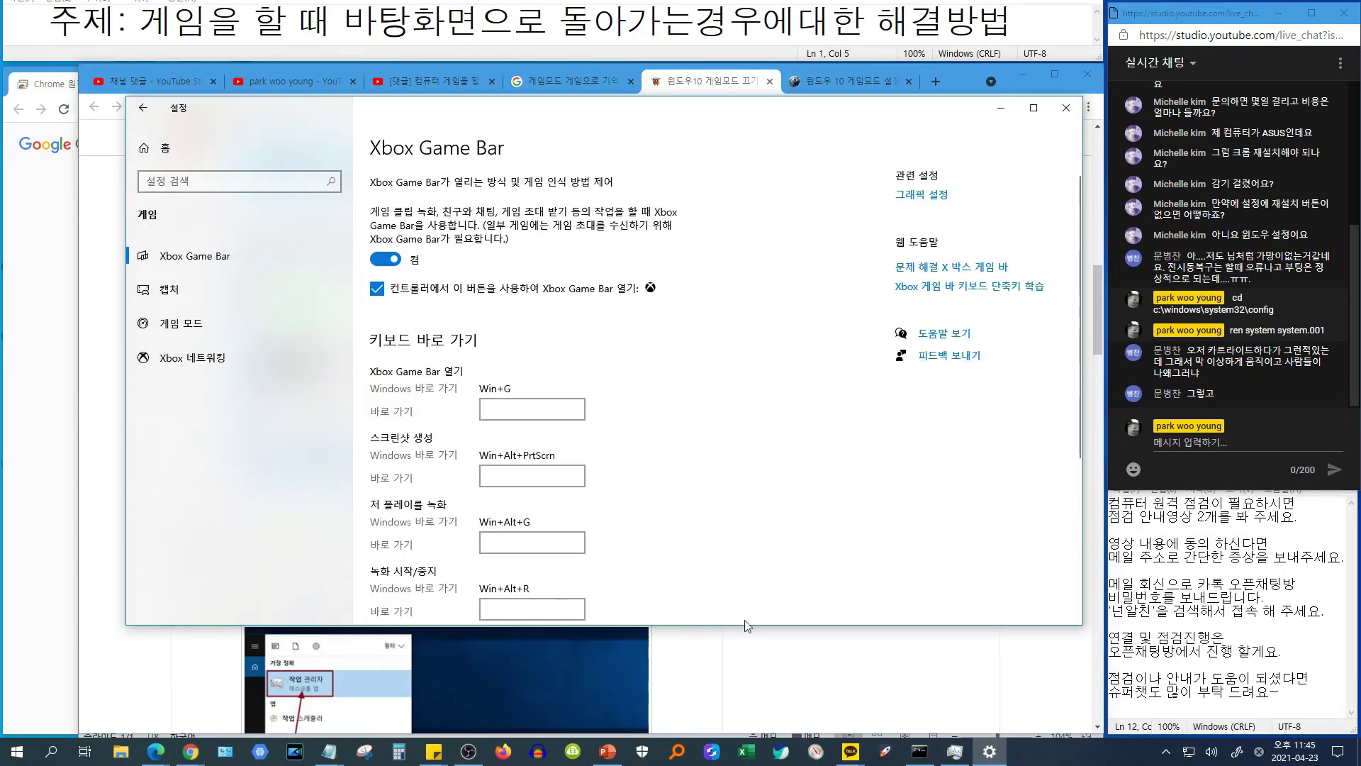
{"action": "left_click", "coordinate": [190, 751]}
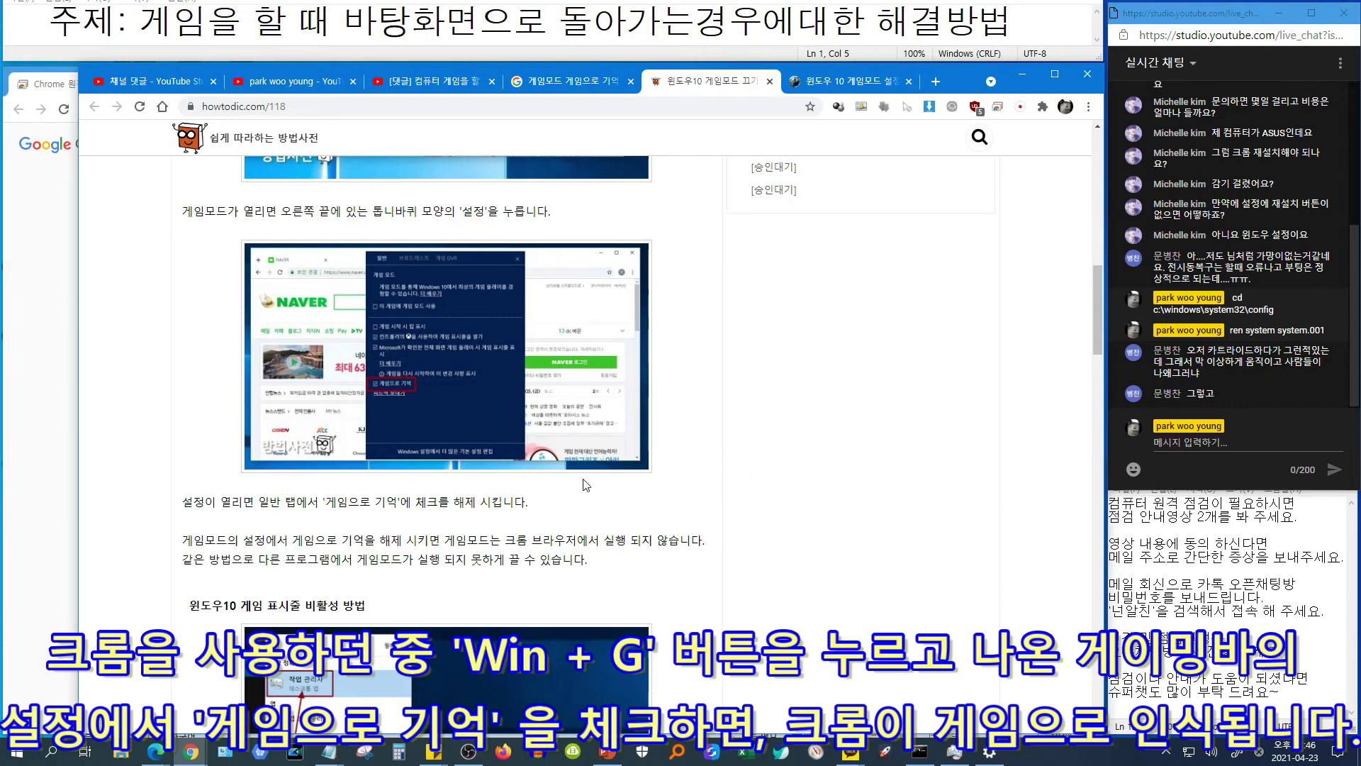
{"action": "key", "text": "super"}
{"action": "key", "text": "super+g"}
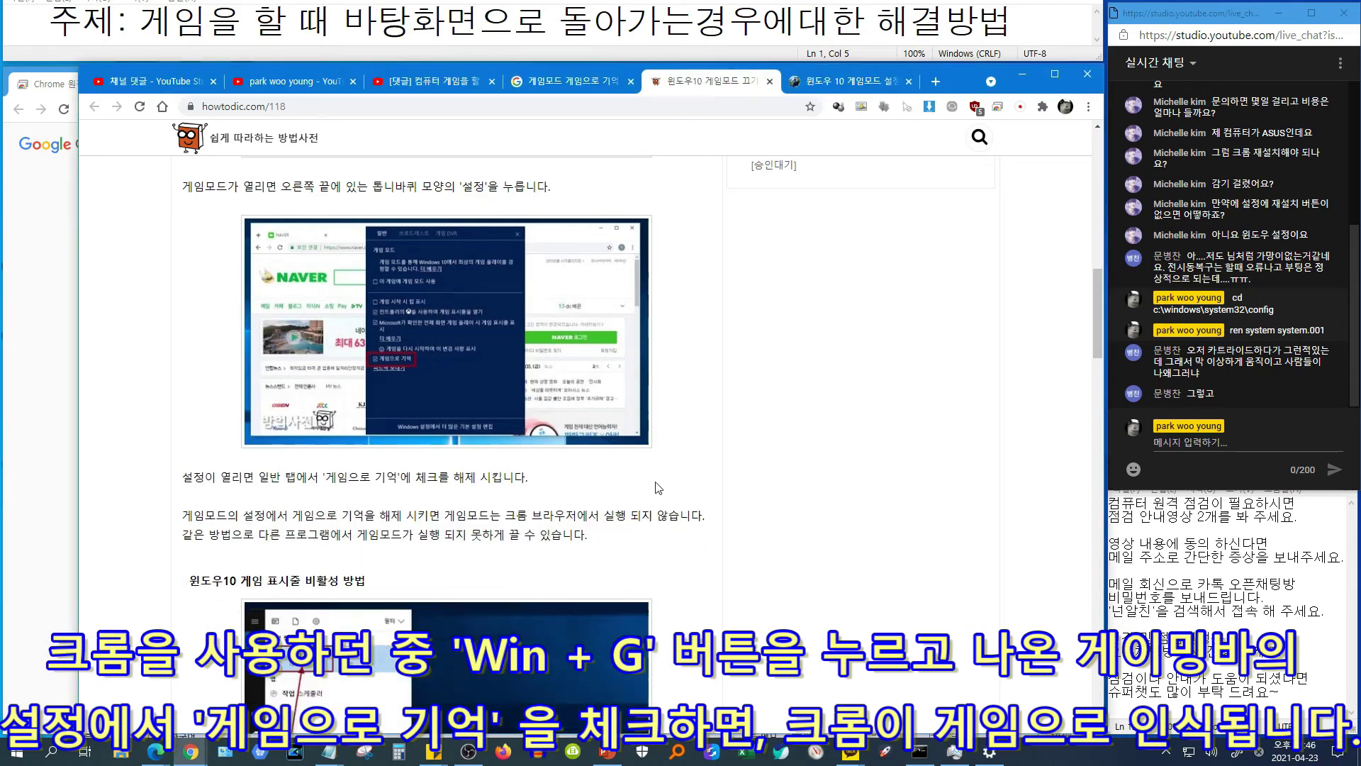
Revisit the '게임으로 기억' screenshots and read on through the section about disabling the game bar
{"action": "scroll", "coordinate": [663, 489], "scroll_direction": "up", "scroll_amount": 3}
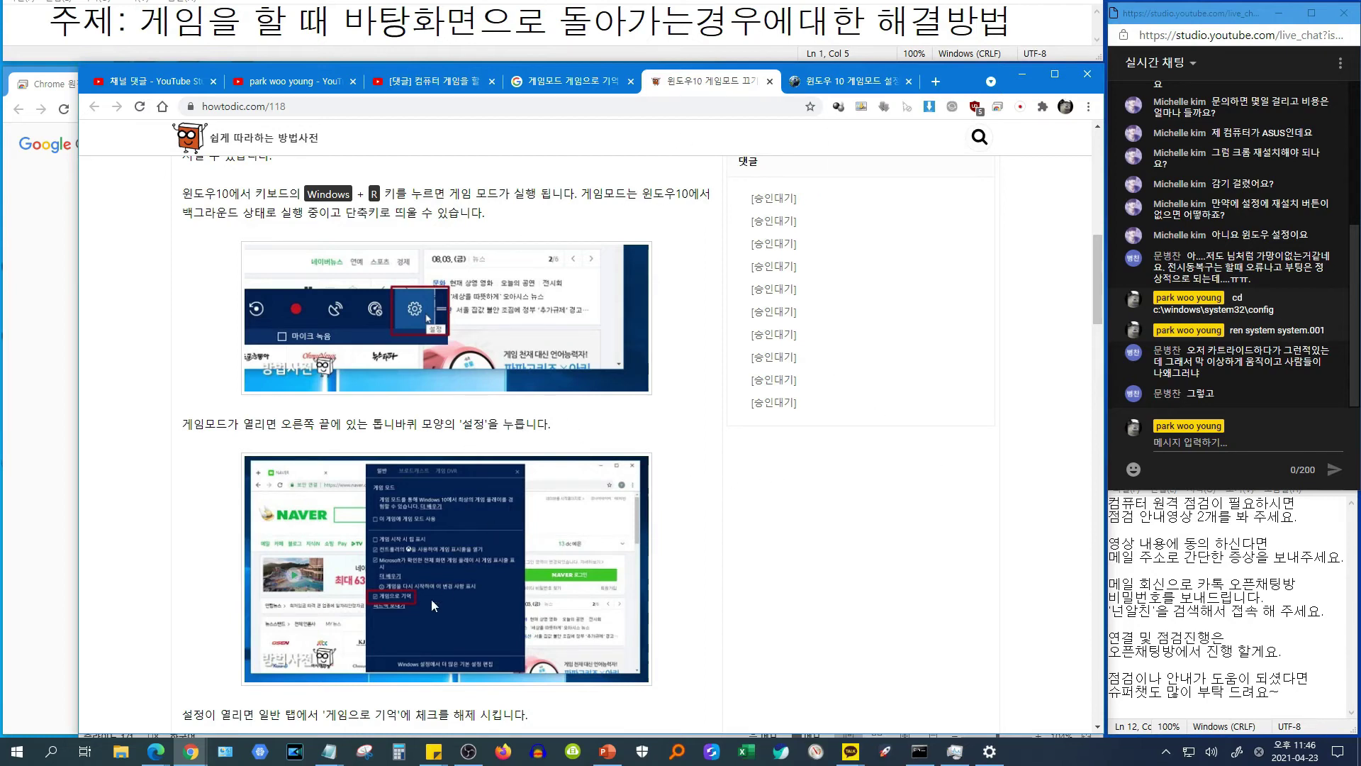
{"action": "scroll", "coordinate": [444, 589], "scroll_direction": "down", "scroll_amount": 2}
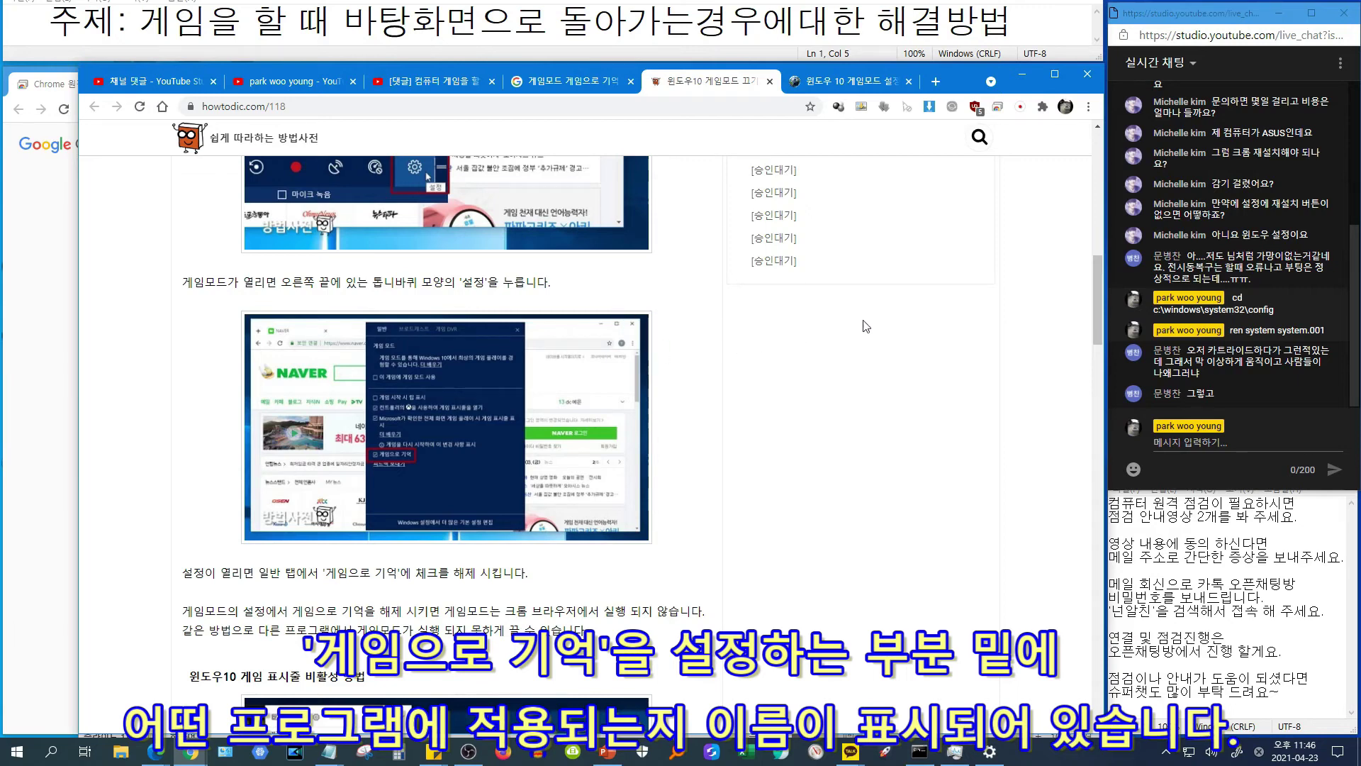
{"action": "scroll", "coordinate": [920, 573], "scroll_direction": "down", "scroll_amount": 6}
{"action": "scroll", "coordinate": [643, 557], "scroll_direction": "up", "scroll_amount": 11}
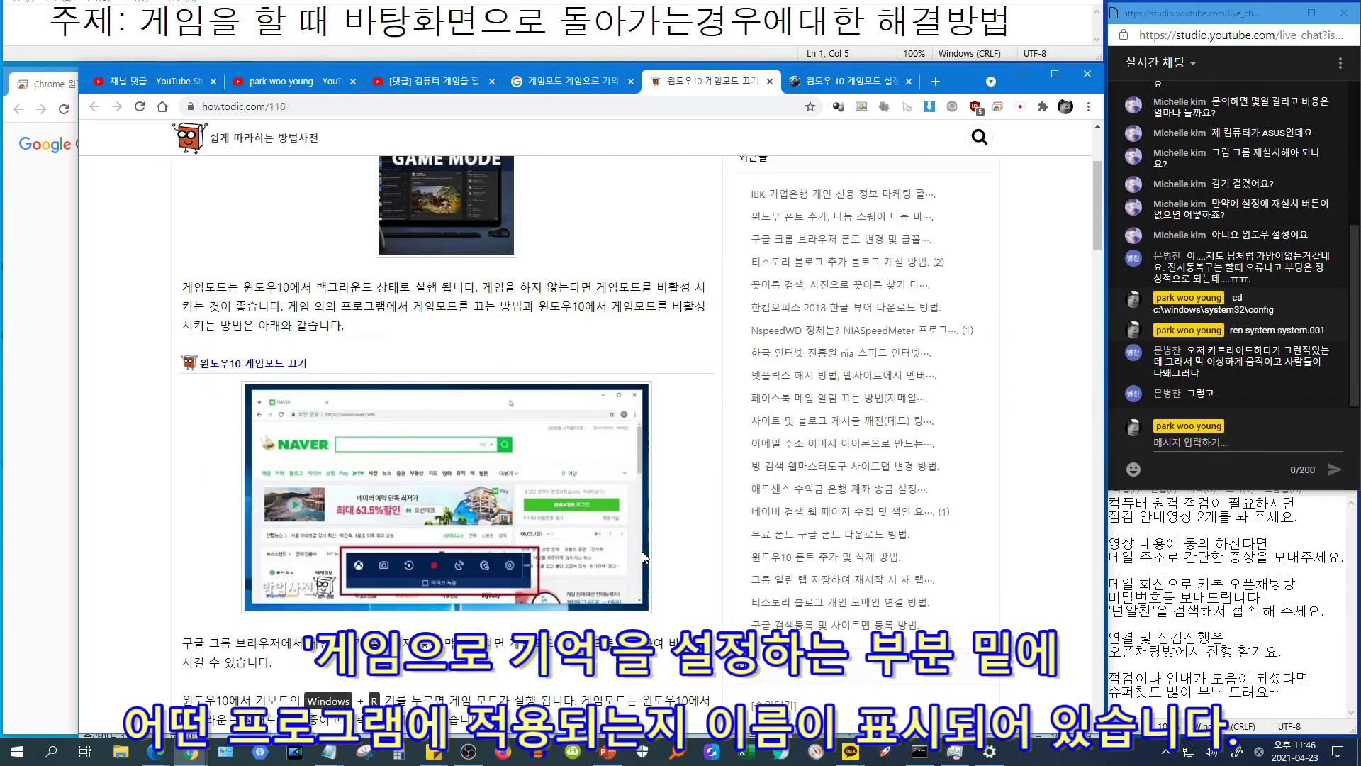
{"action": "scroll", "coordinate": [643, 556], "scroll_direction": "down", "scroll_amount": 12}
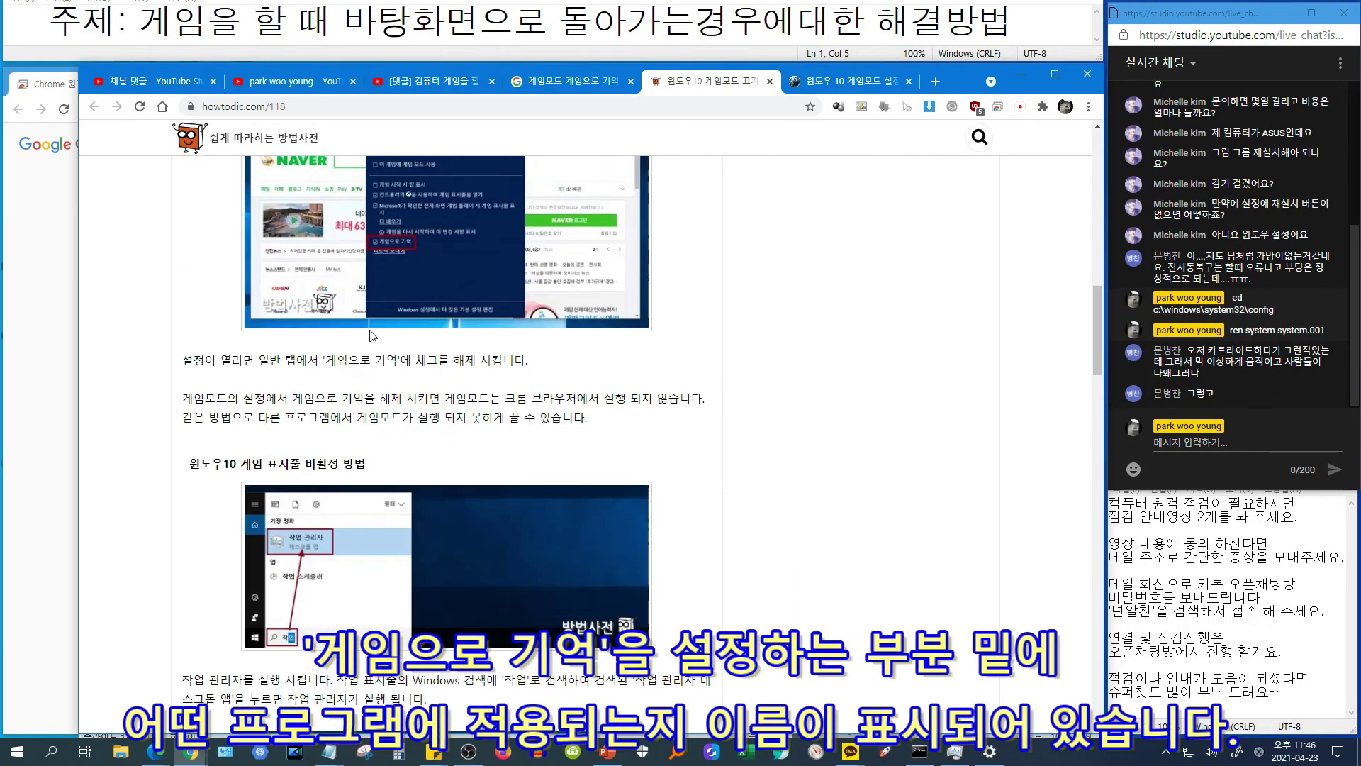
{"action": "scroll", "coordinate": [747, 444], "scroll_direction": "down", "scroll_amount": 8}
{"action": "scroll", "coordinate": [747, 443], "scroll_direction": "down", "scroll_amount": 7}
{"action": "scroll", "coordinate": [751, 435], "scroll_direction": "down", "scroll_amount": 3}
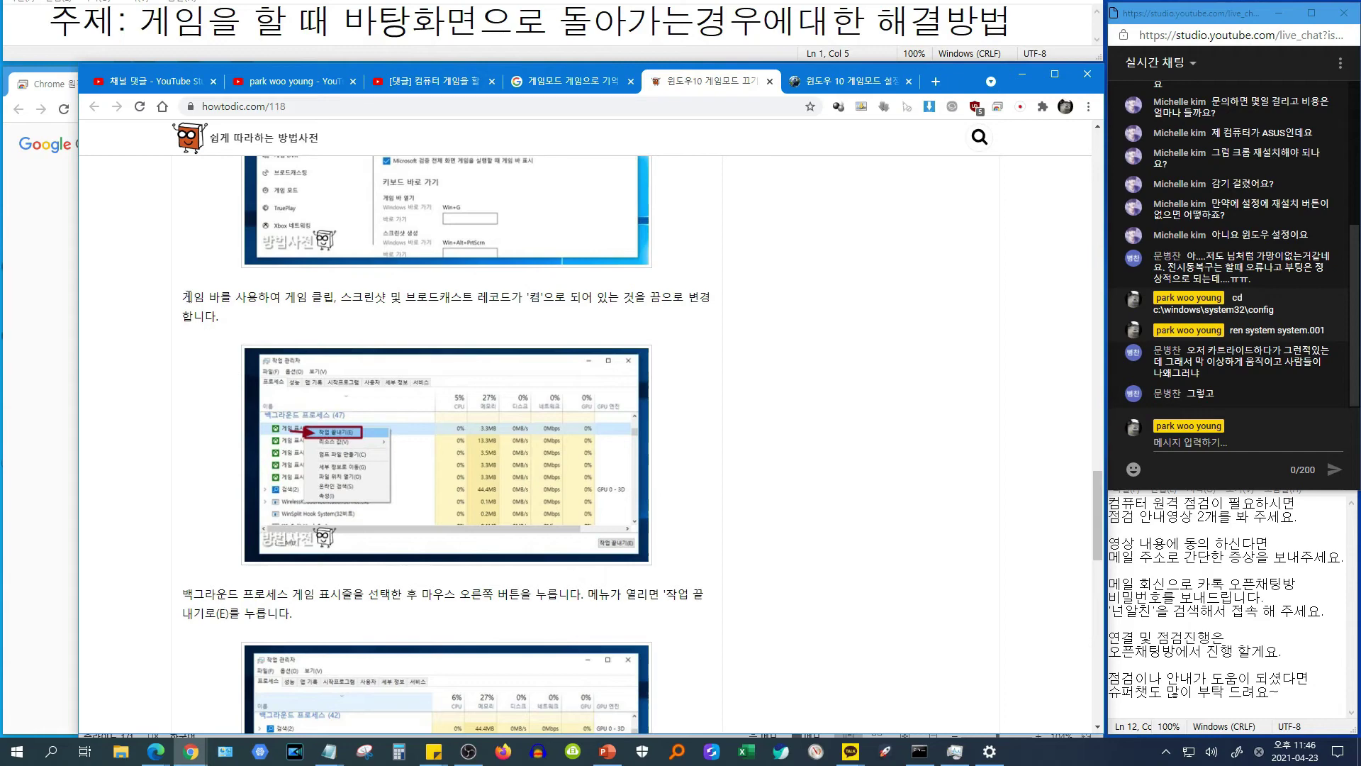
Show the Xbox Game Bar settings again, check the hidden tray icons, and return to the article
{"action": "left_click", "coordinate": [990, 751]}
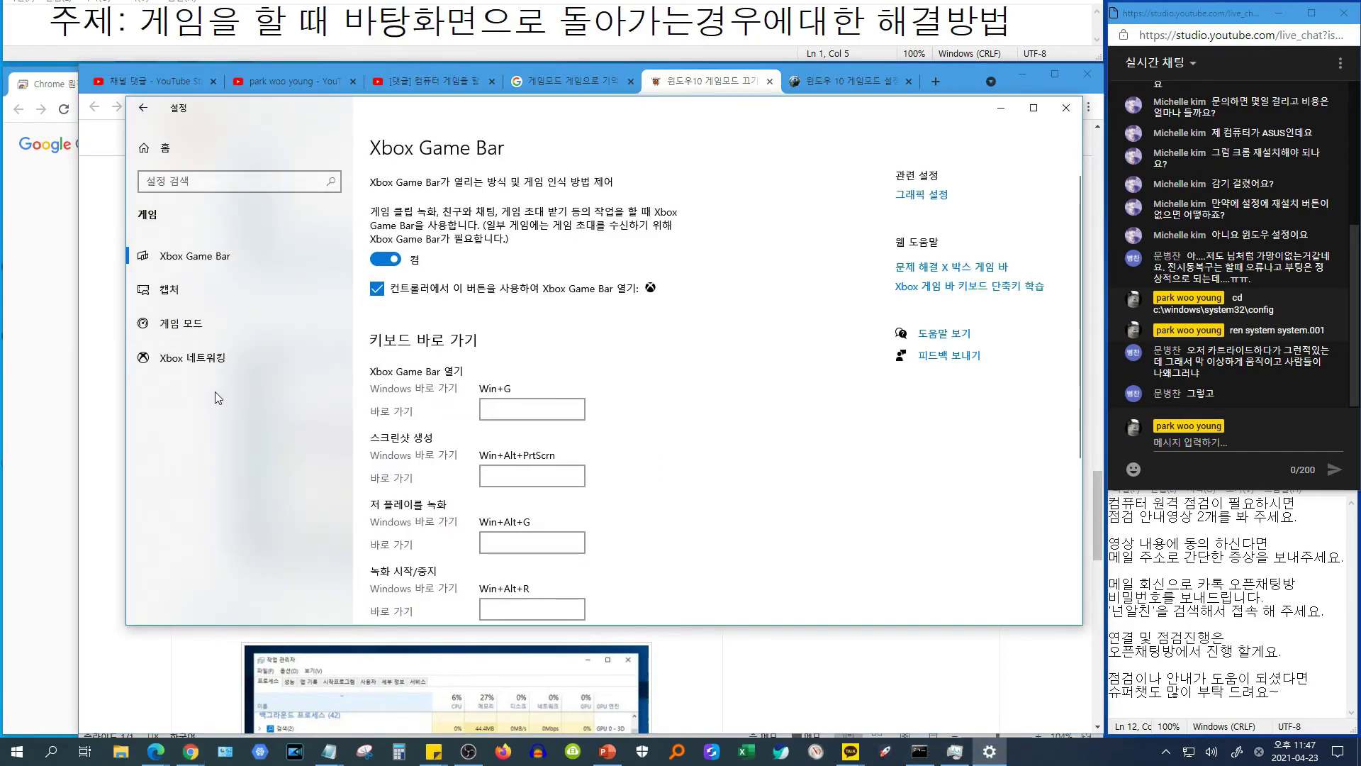
{"action": "left_click", "coordinate": [1165, 751]}
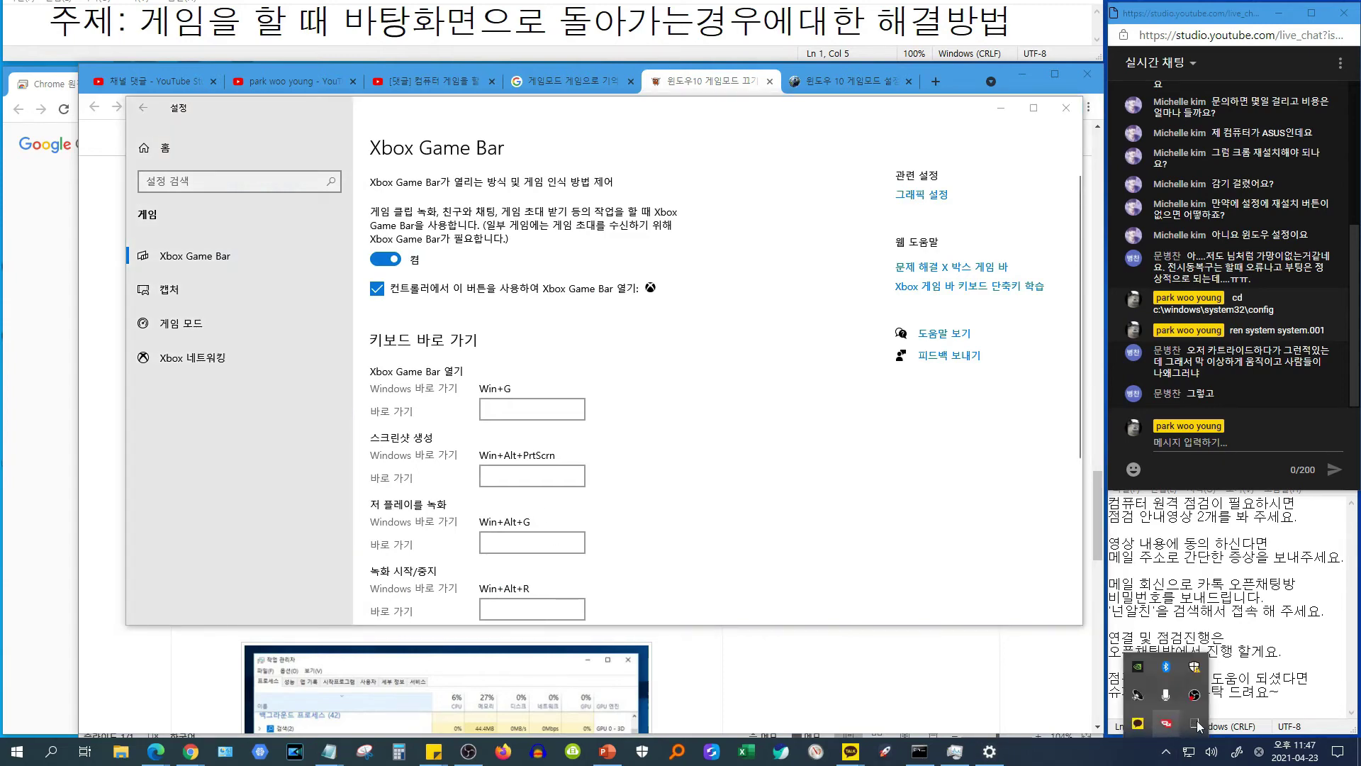
{"action": "left_click", "coordinate": [733, 653]}
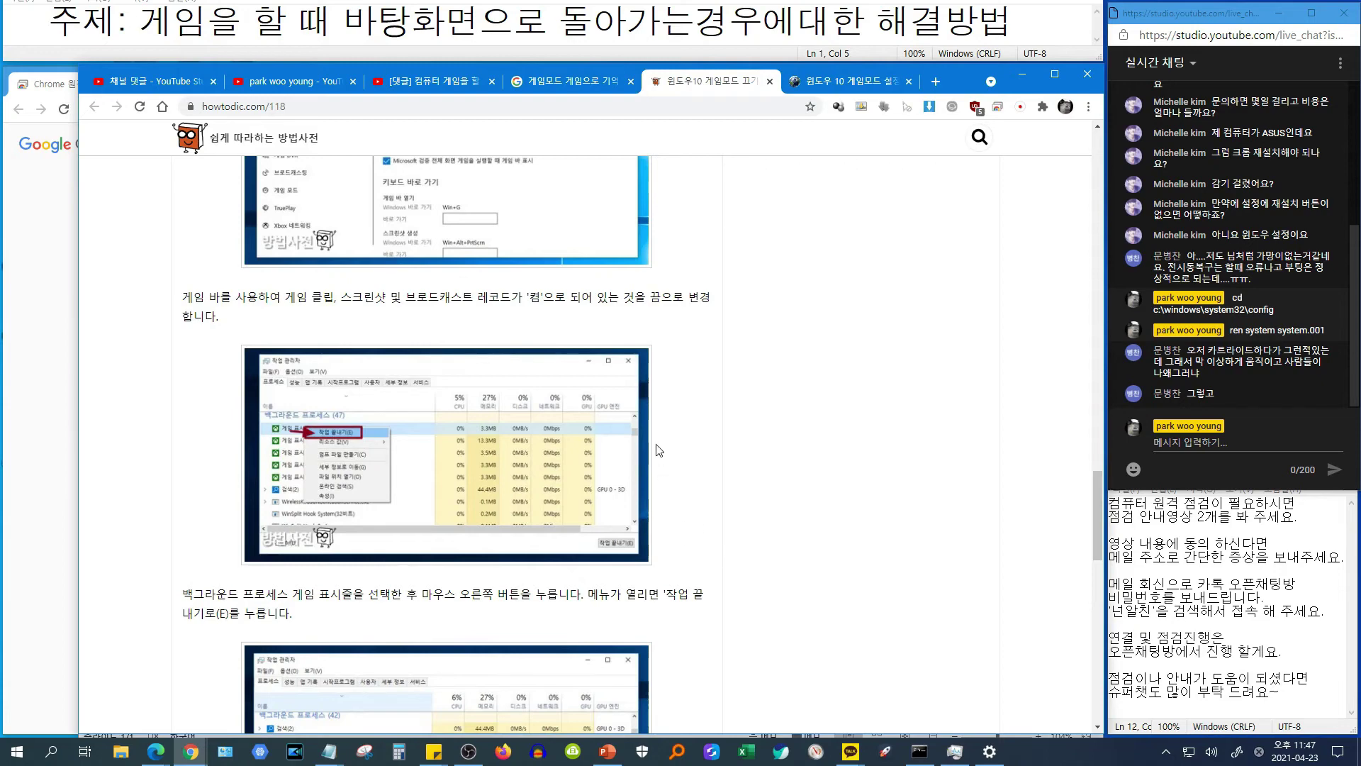
Read the article's remaining advice on ending game bar processes and removing Xbox, and close the article
{"action": "scroll", "coordinate": [735, 423], "scroll_direction": "down", "scroll_amount": 10}
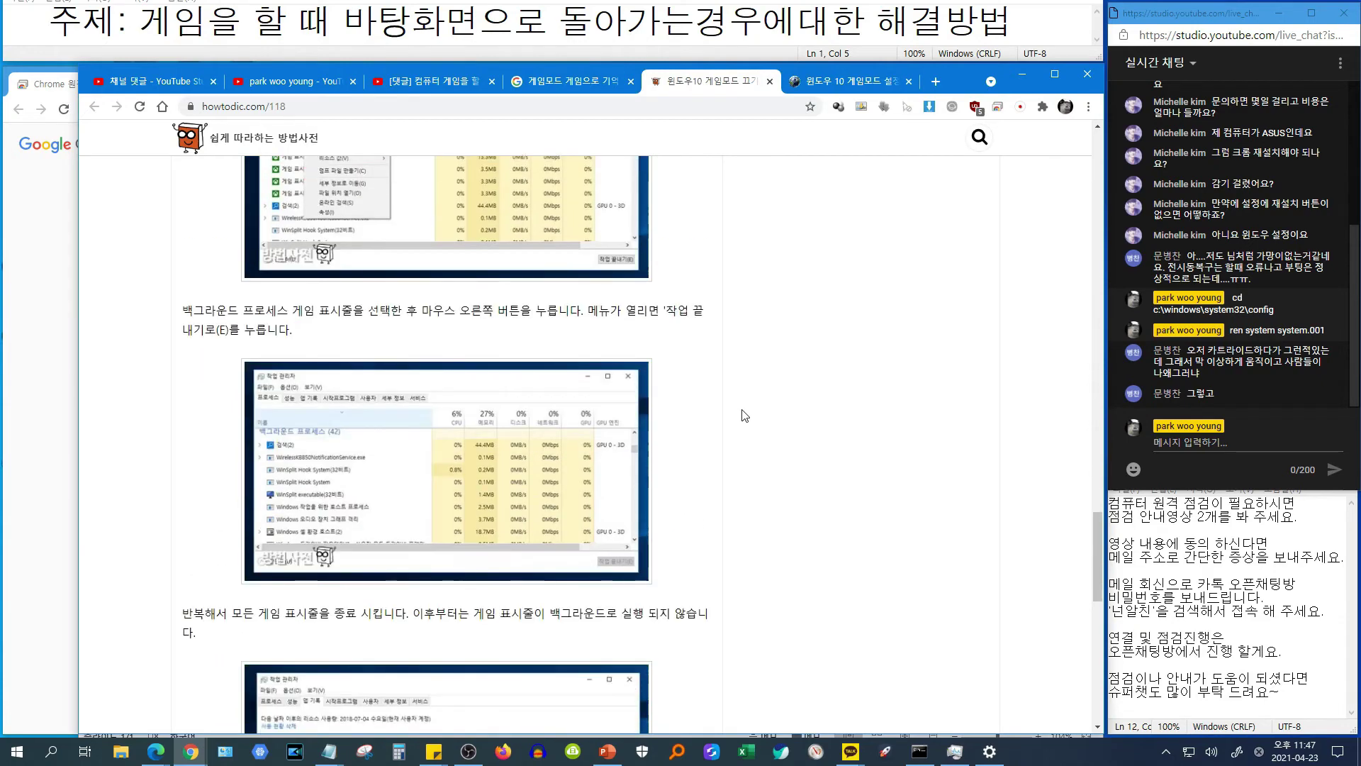
{"action": "scroll", "coordinate": [729, 410], "scroll_direction": "down", "scroll_amount": 3}
{"action": "scroll", "coordinate": [729, 413], "scroll_direction": "up", "scroll_amount": 15}
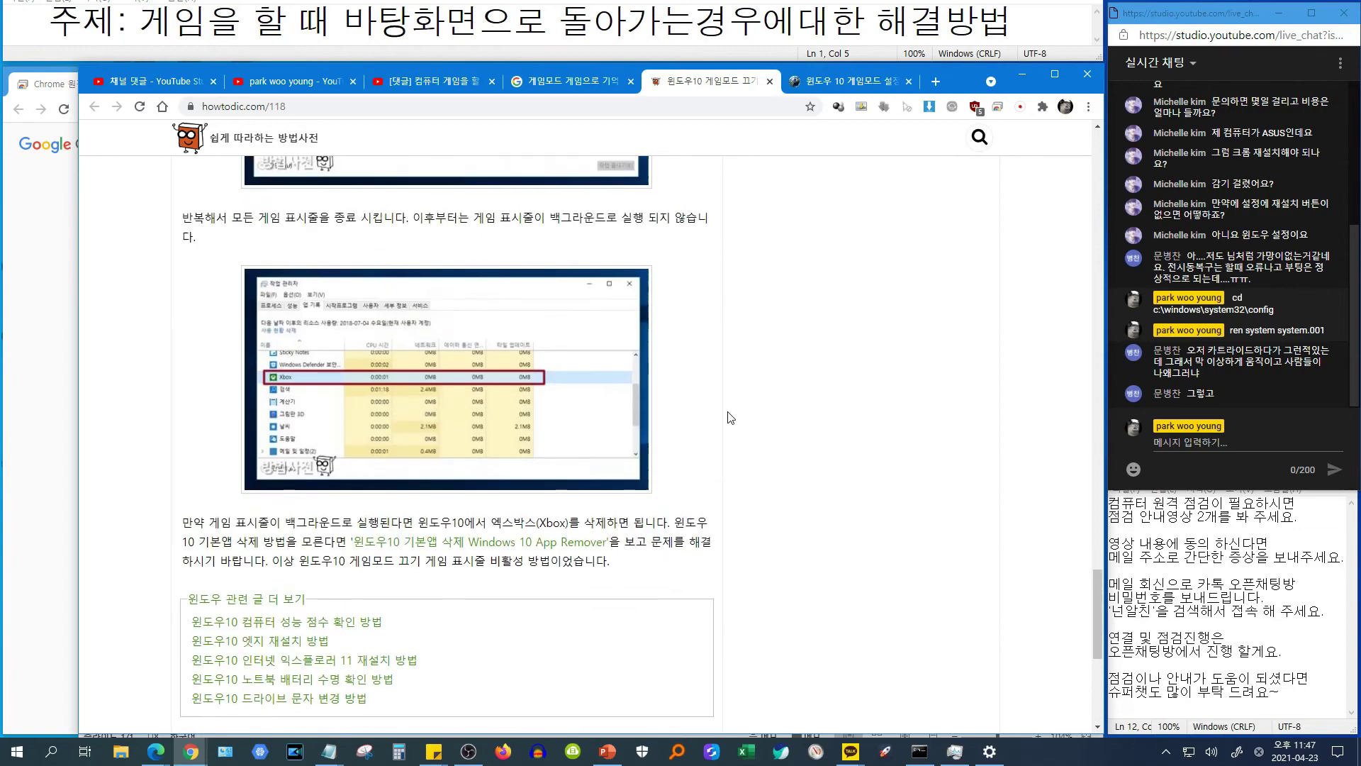
{"action": "scroll", "coordinate": [534, 419], "scroll_direction": "up", "scroll_amount": 15}
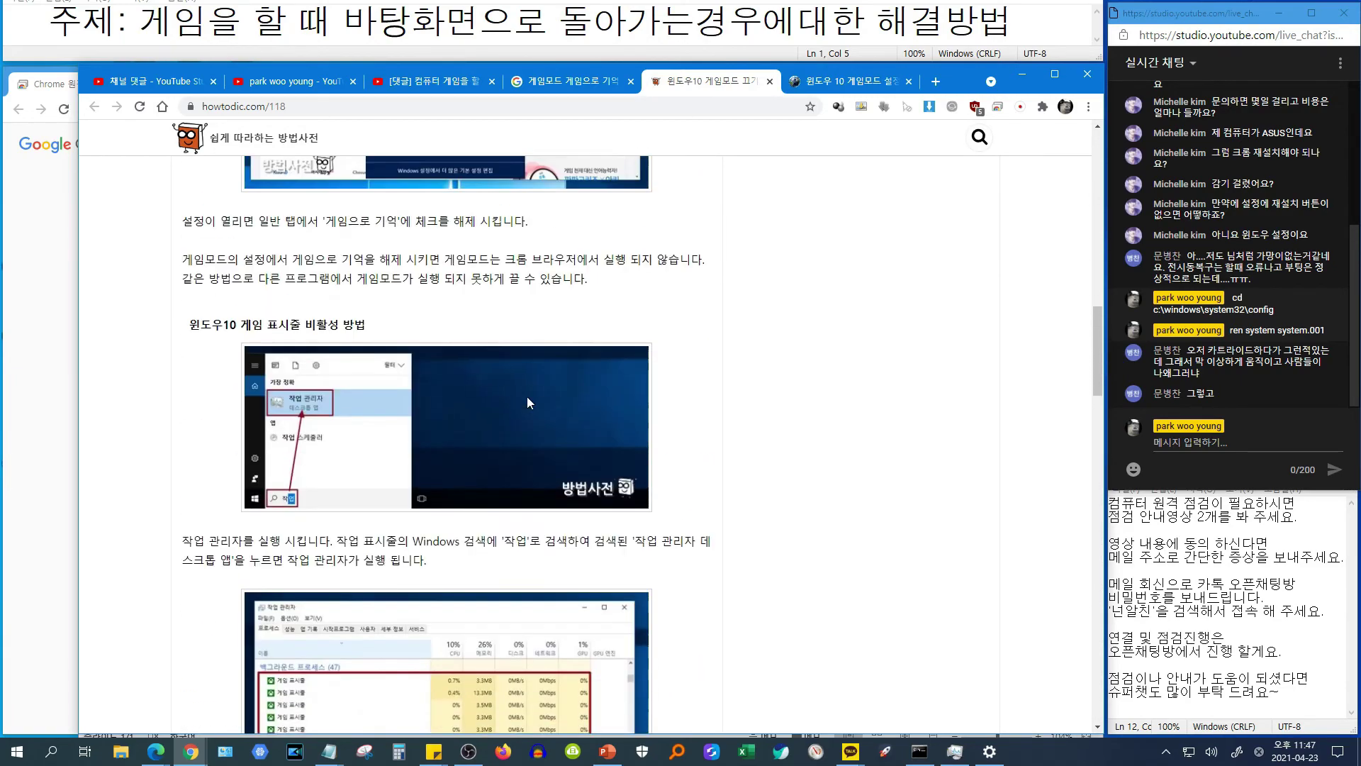
{"action": "key", "text": "ctrl+w"}
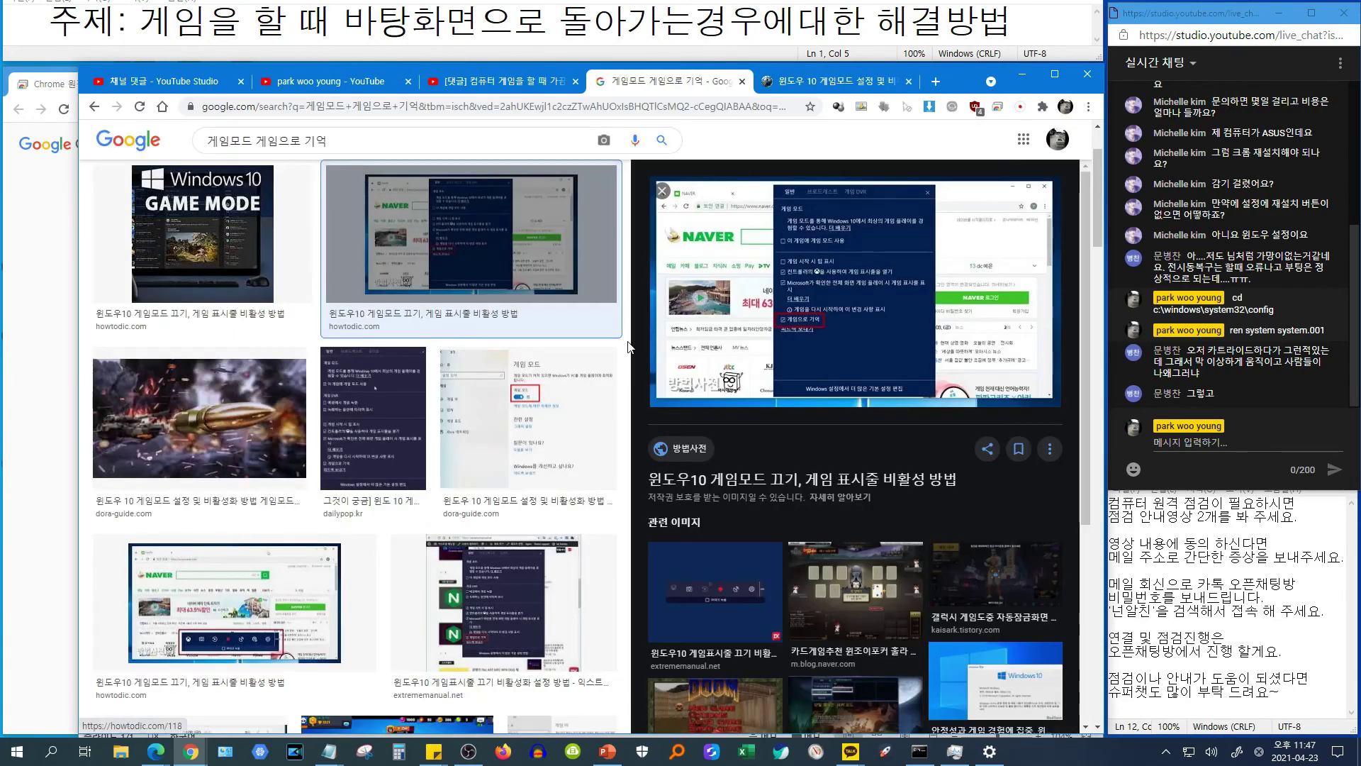
Close the dora-guide.com Game Mode article and switch the Google image results to all results
{"action": "left_click", "coordinate": [822, 81]}
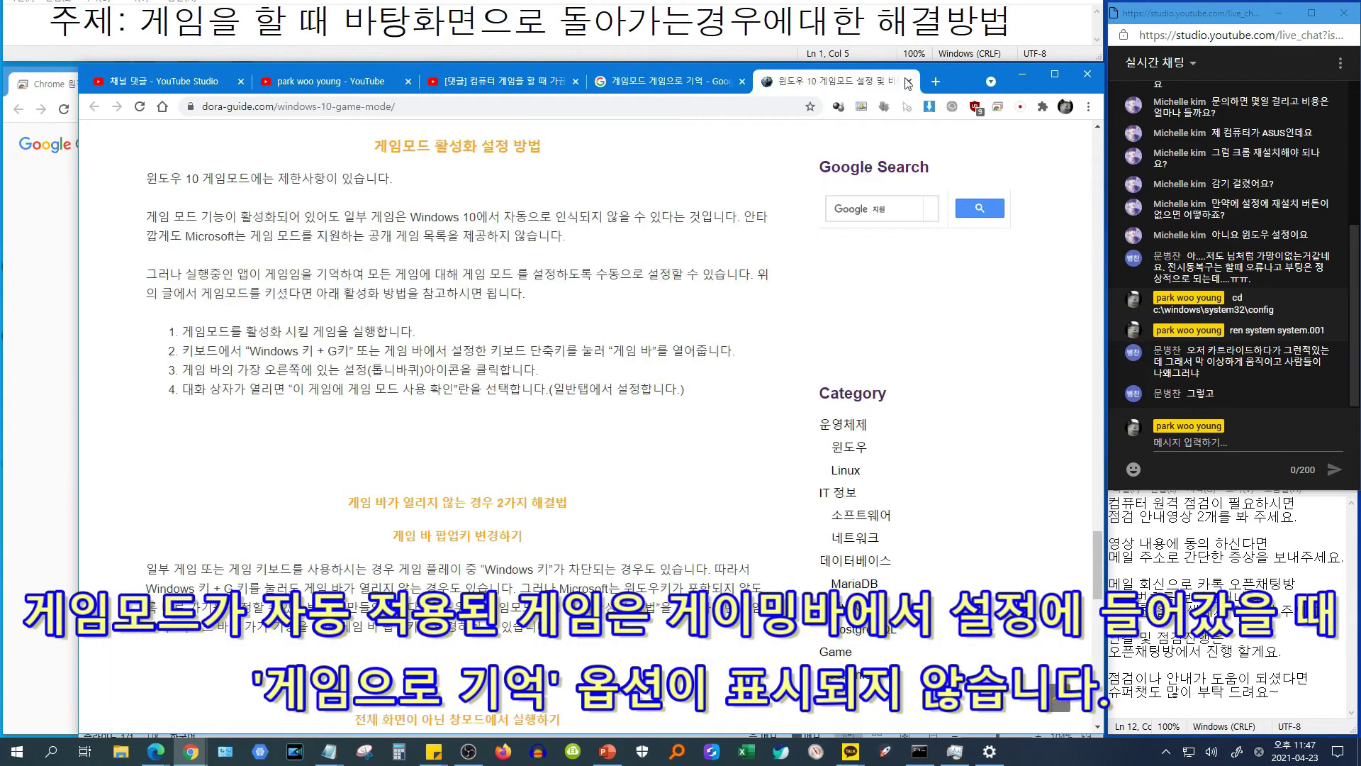
{"action": "left_click", "coordinate": [910, 81]}
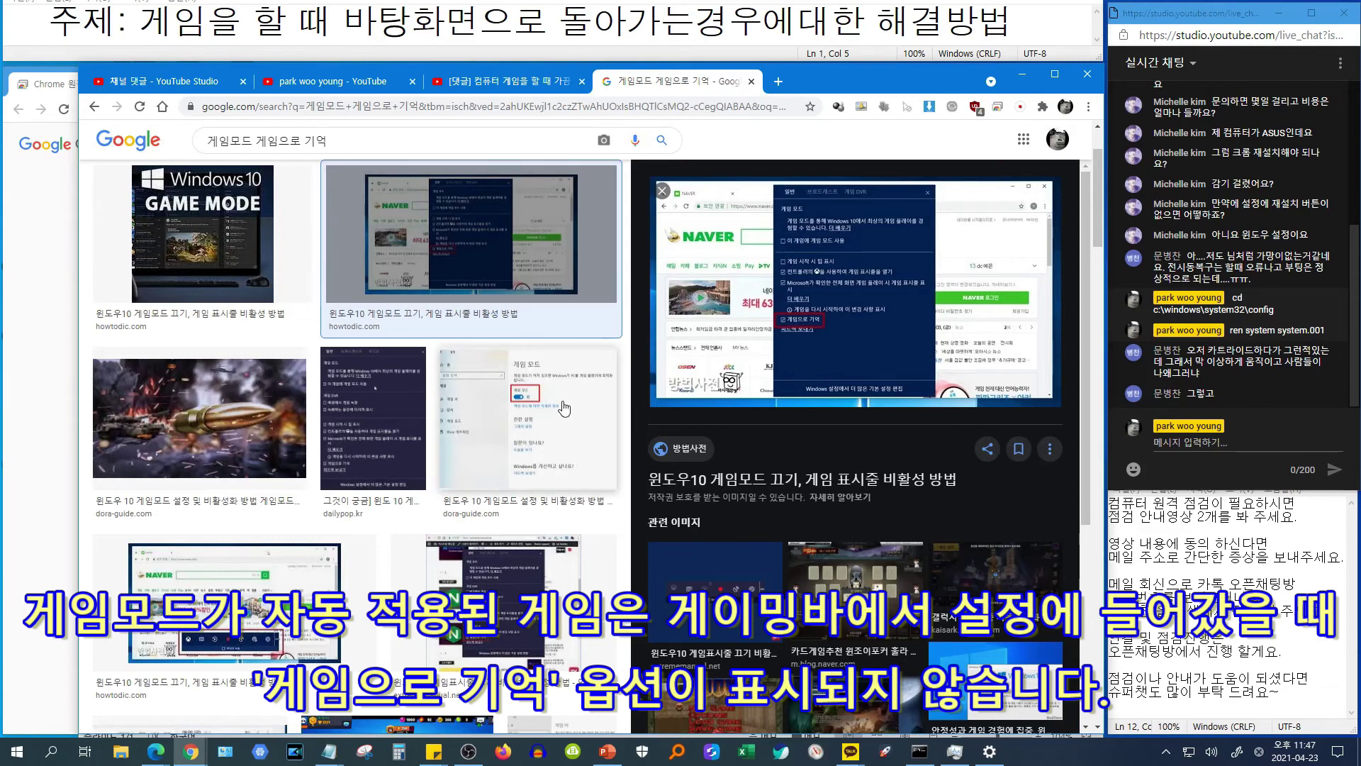
{"action": "scroll", "coordinate": [564, 409], "scroll_direction": "up", "scroll_amount": 2}
{"action": "left_click", "coordinate": [218, 187]}
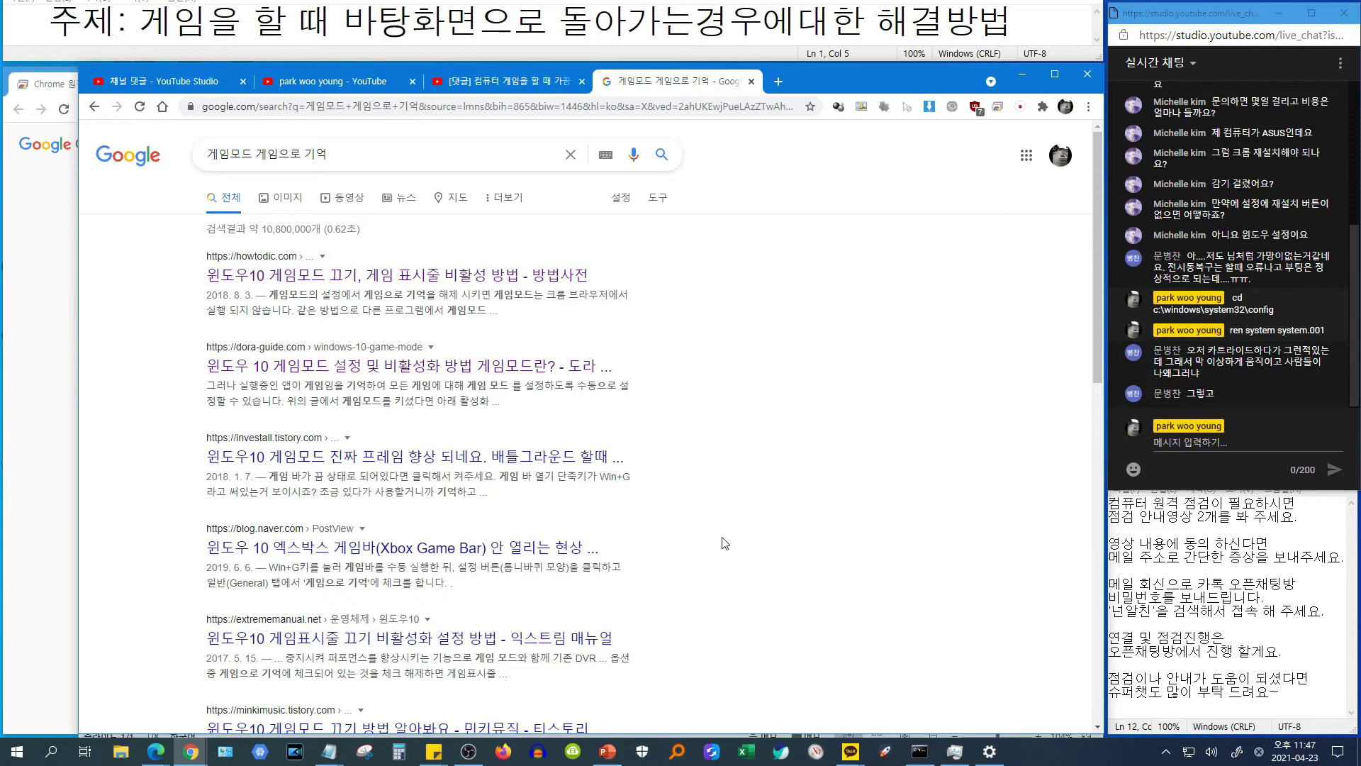
Look through the Google results and open the mainia.tistory.com article "윈도우10 게임녹화, 캡처 간단하게 하는 방법"
{"action": "scroll", "coordinate": [751, 547], "scroll_direction": "down", "scroll_amount": 2}
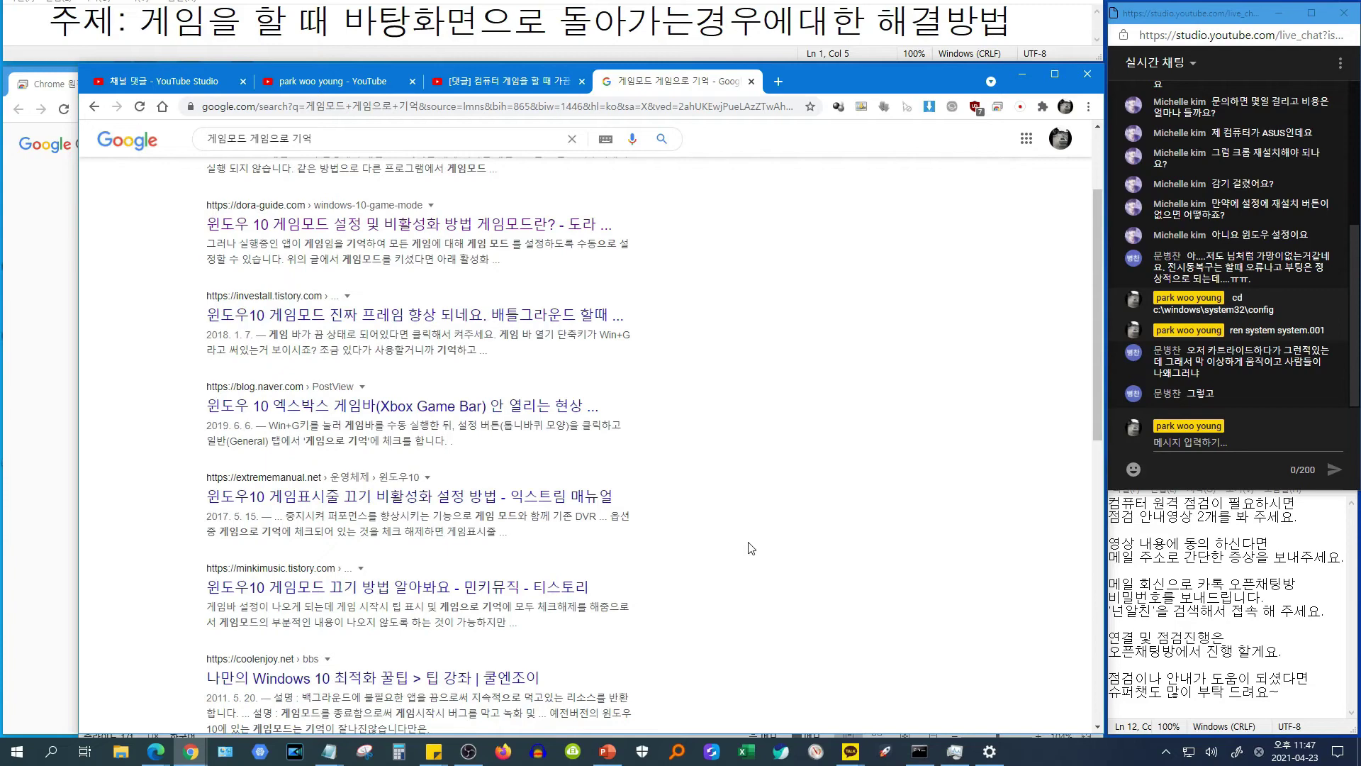
{"action": "scroll", "coordinate": [751, 547], "scroll_direction": "up", "scroll_amount": 2}
{"action": "scroll", "coordinate": [267, 401], "scroll_direction": "down", "scroll_amount": 3}
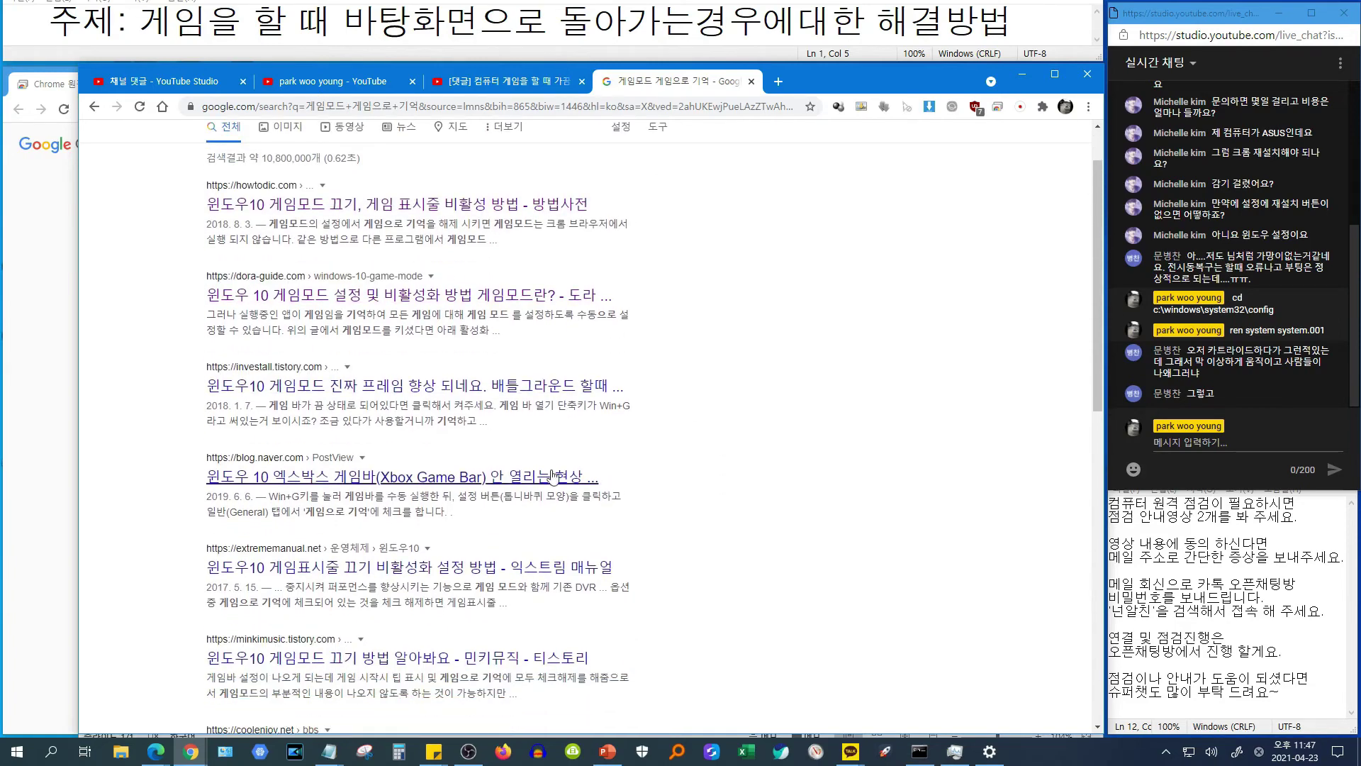
{"action": "scroll", "coordinate": [509, 472], "scroll_direction": "down", "scroll_amount": 7}
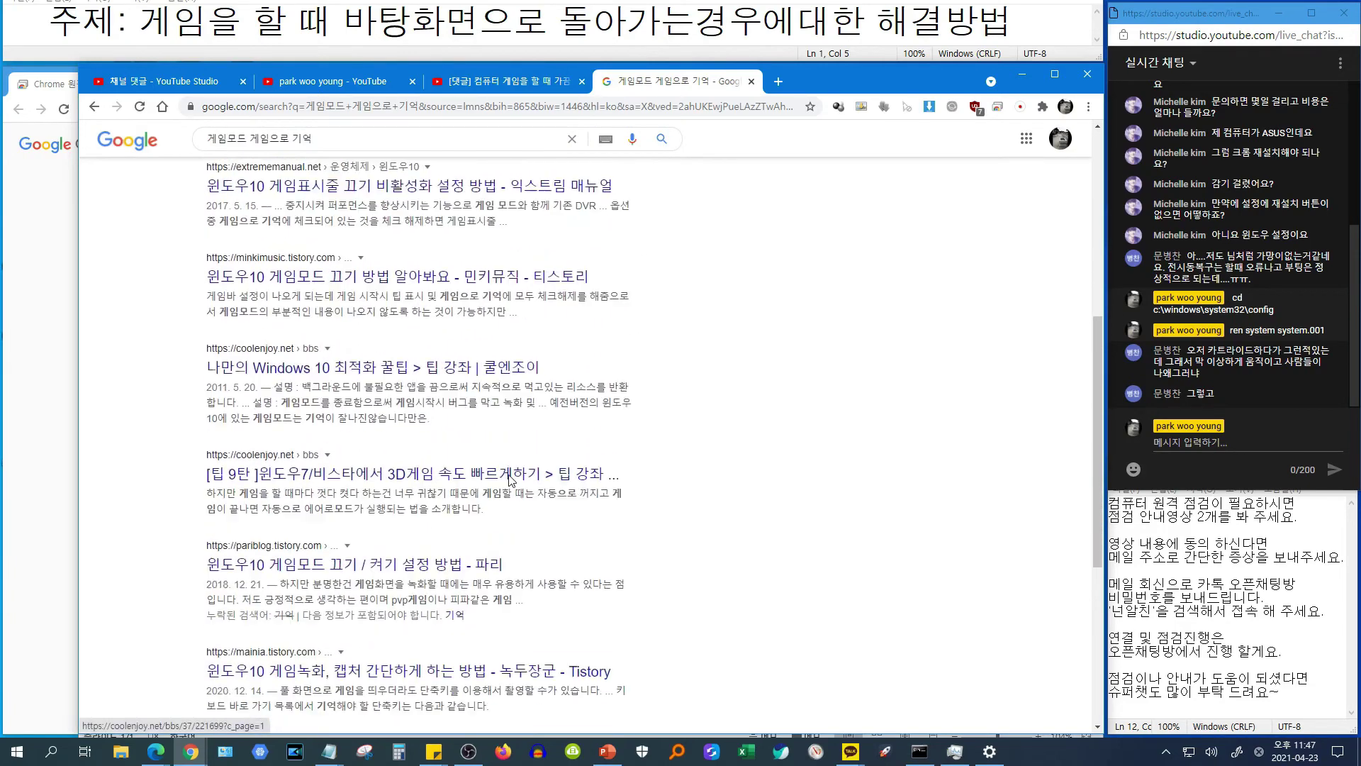
{"action": "scroll", "coordinate": [696, 500], "scroll_direction": "down", "scroll_amount": 1}
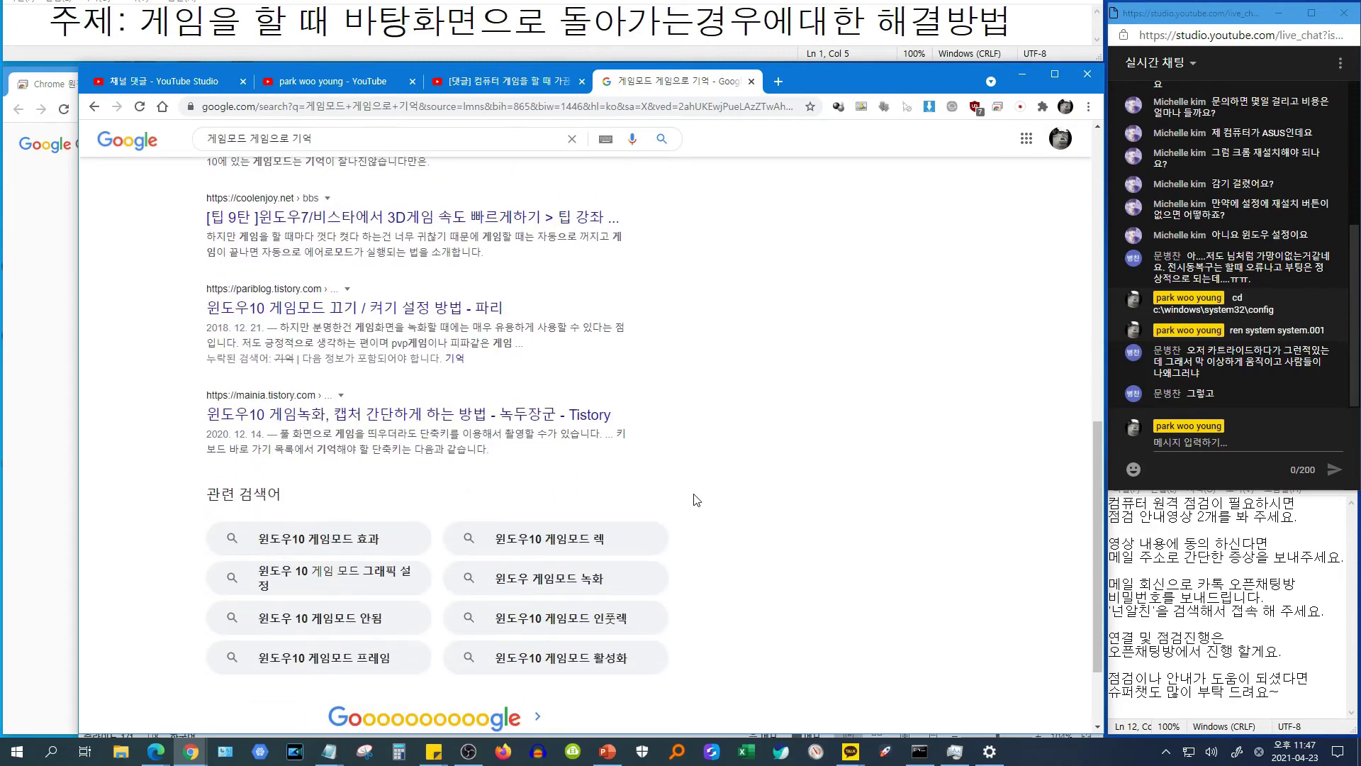
{"action": "left_click", "coordinate": [426, 416]}
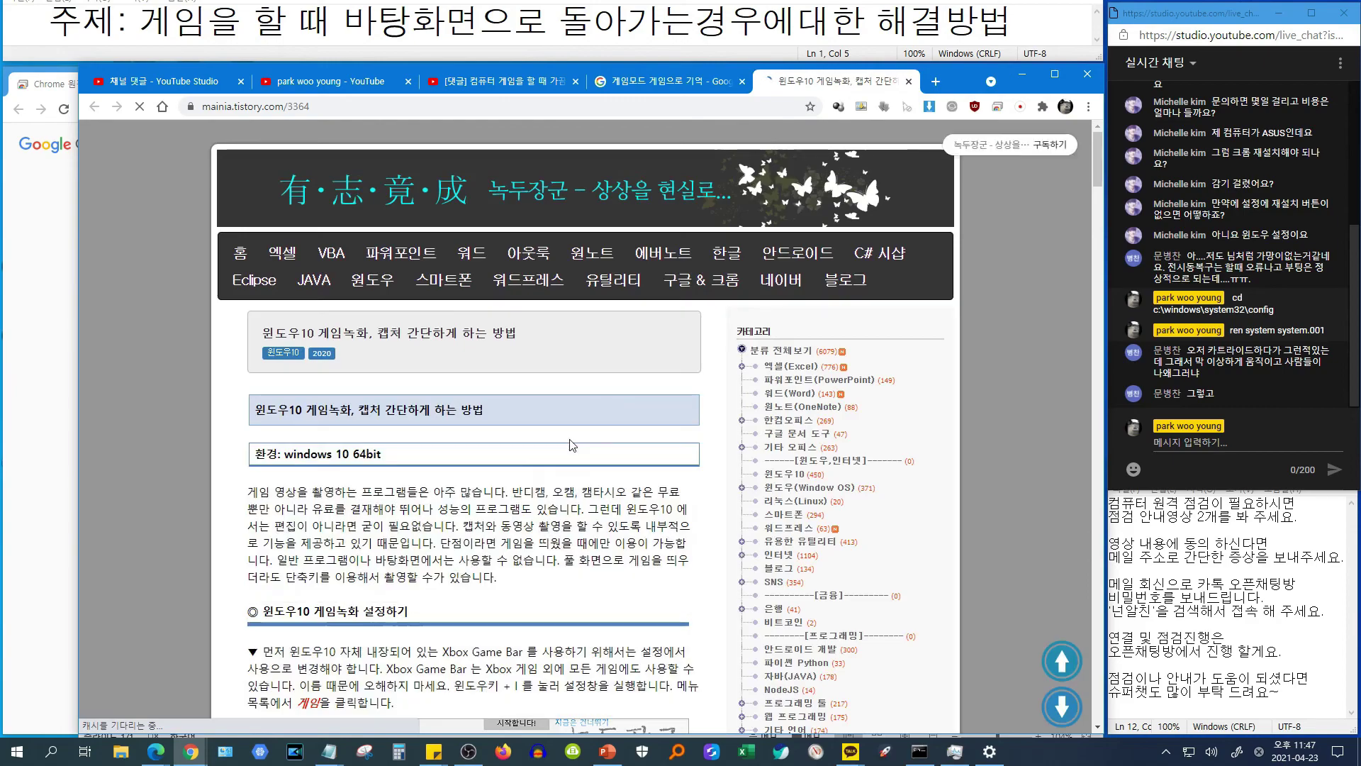
Read the article's game screen capture section, covering the Game Bar menu and its capture and recording widget
{"action": "scroll", "coordinate": [569, 445], "scroll_direction": "down", "scroll_amount": 20}
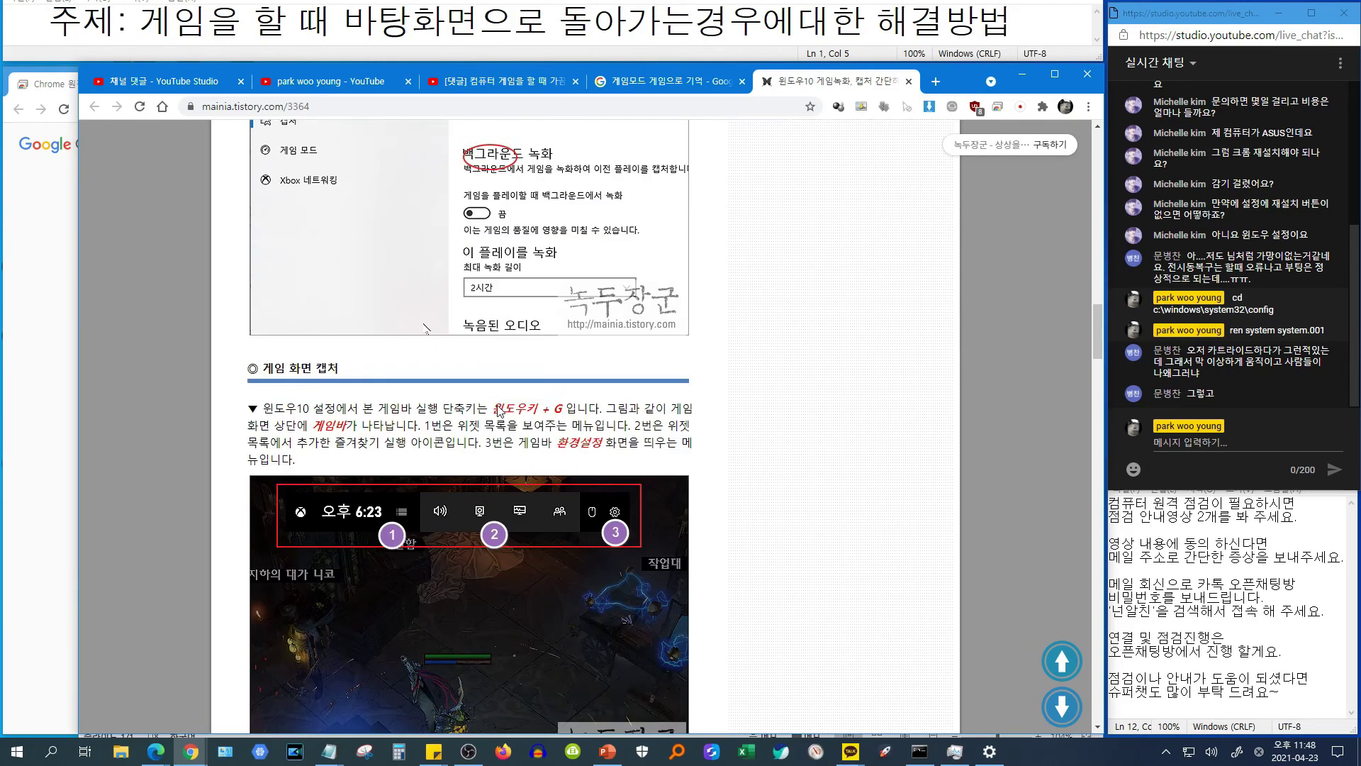
{"action": "scroll", "coordinate": [496, 405], "scroll_direction": "down", "scroll_amount": 6}
{"action": "scroll", "coordinate": [503, 397], "scroll_direction": "up", "scroll_amount": 4}
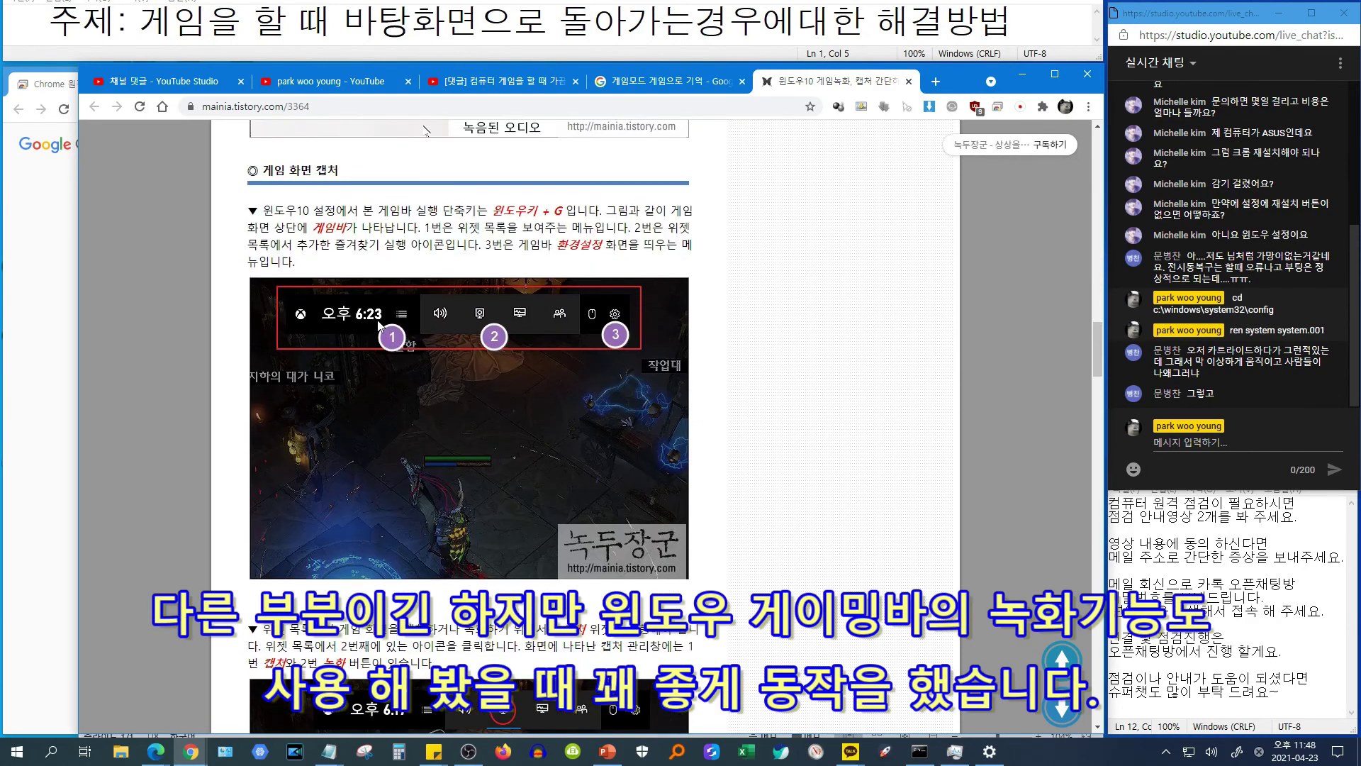
{"action": "scroll", "coordinate": [472, 425], "scroll_direction": "down", "scroll_amount": 7}
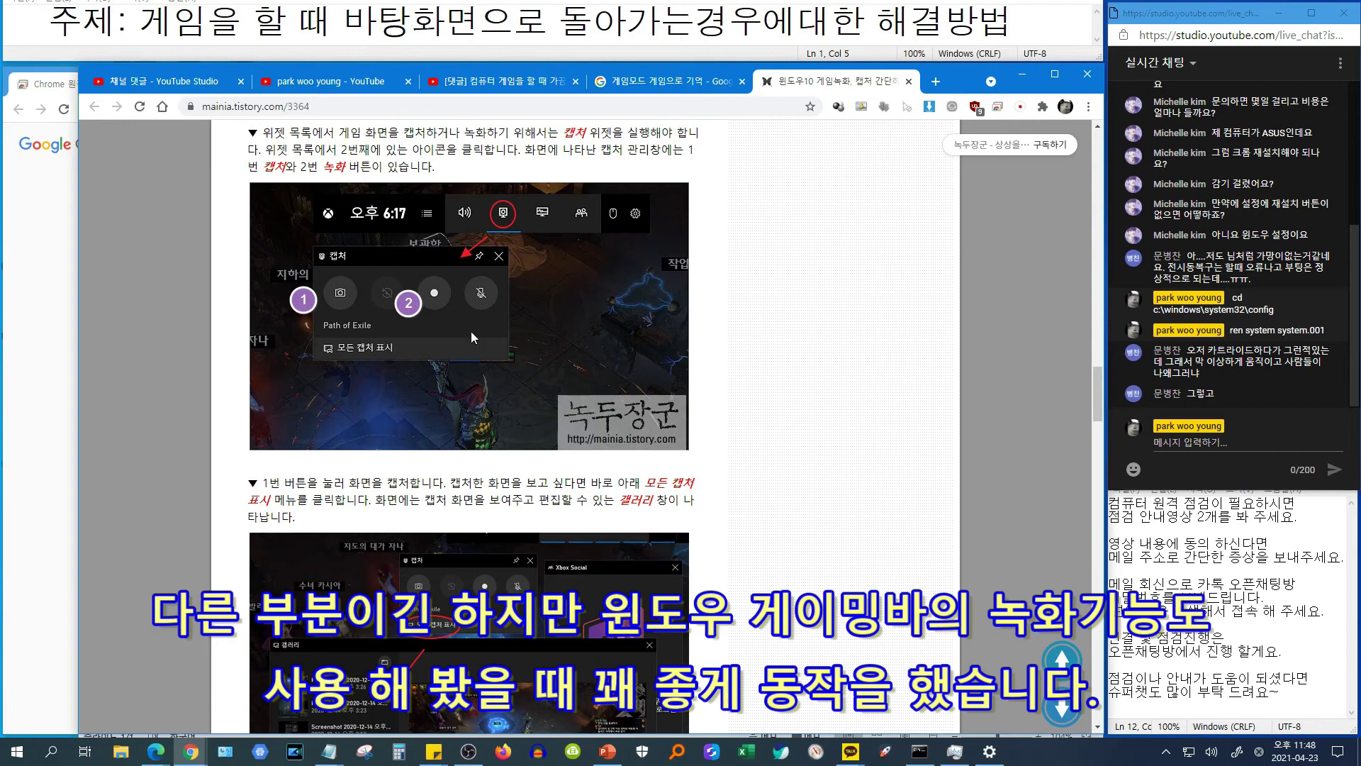
Read the article's sections on the capture gallery, the capture file location and game screen recording
{"action": "scroll", "coordinate": [471, 331], "scroll_direction": "down", "scroll_amount": 8}
{"action": "scroll", "coordinate": [457, 344], "scroll_direction": "up", "scroll_amount": 5}
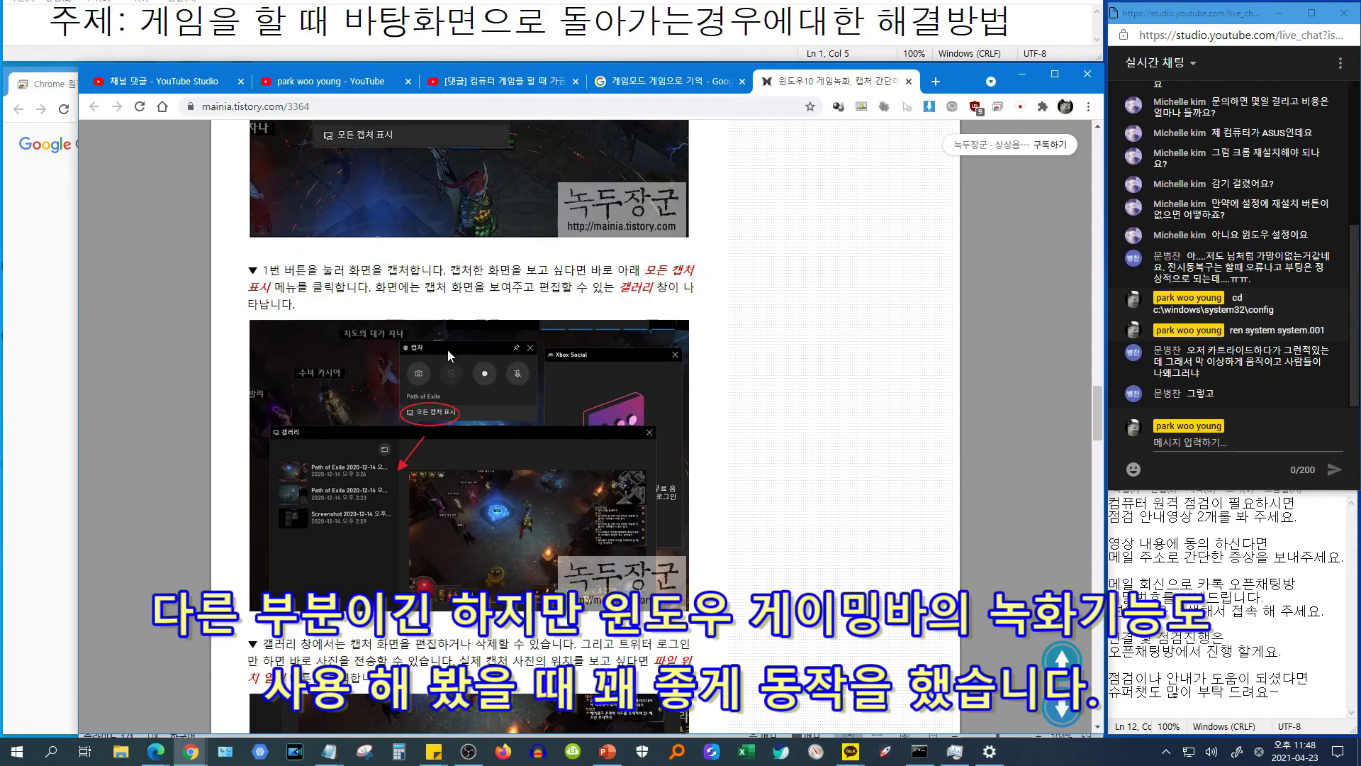
{"action": "scroll", "coordinate": [448, 461], "scroll_direction": "down", "scroll_amount": 12}
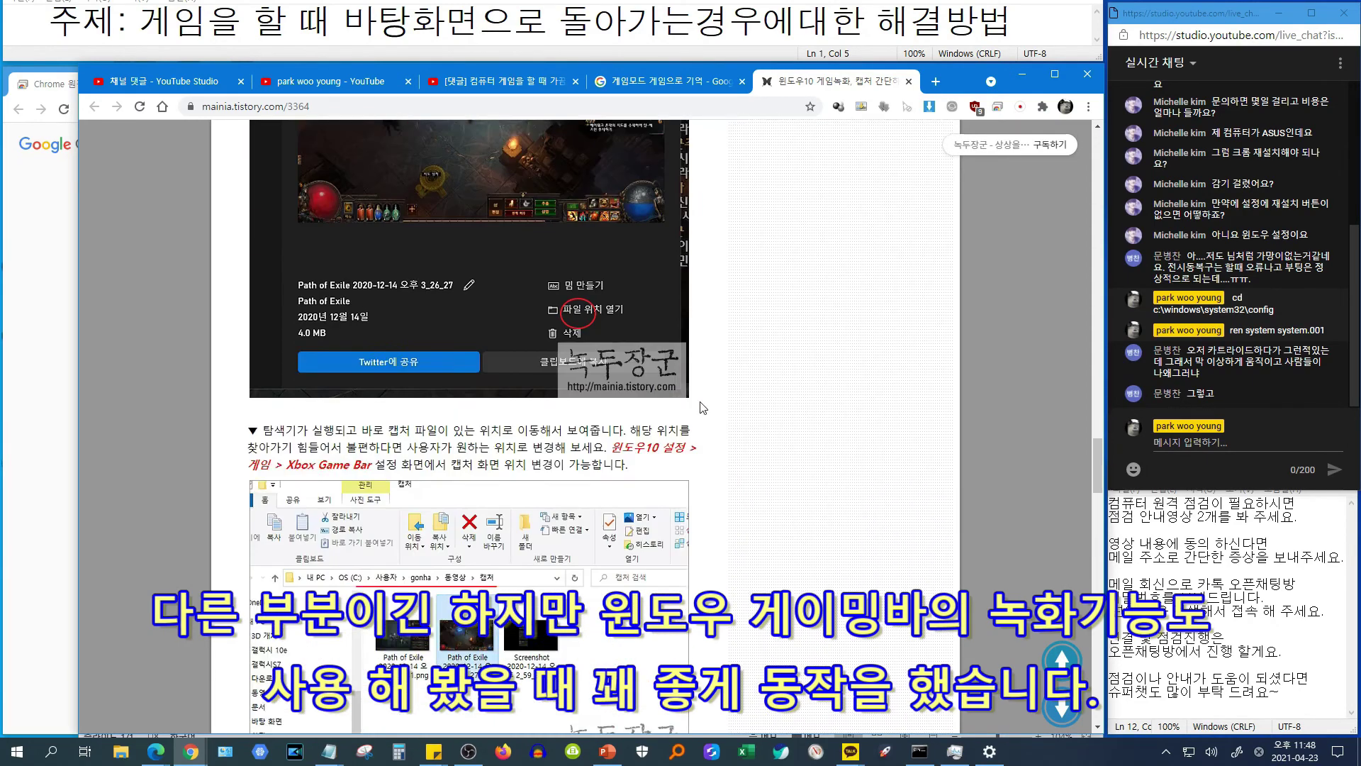
{"action": "scroll", "coordinate": [539, 426], "scroll_direction": "down", "scroll_amount": 2}
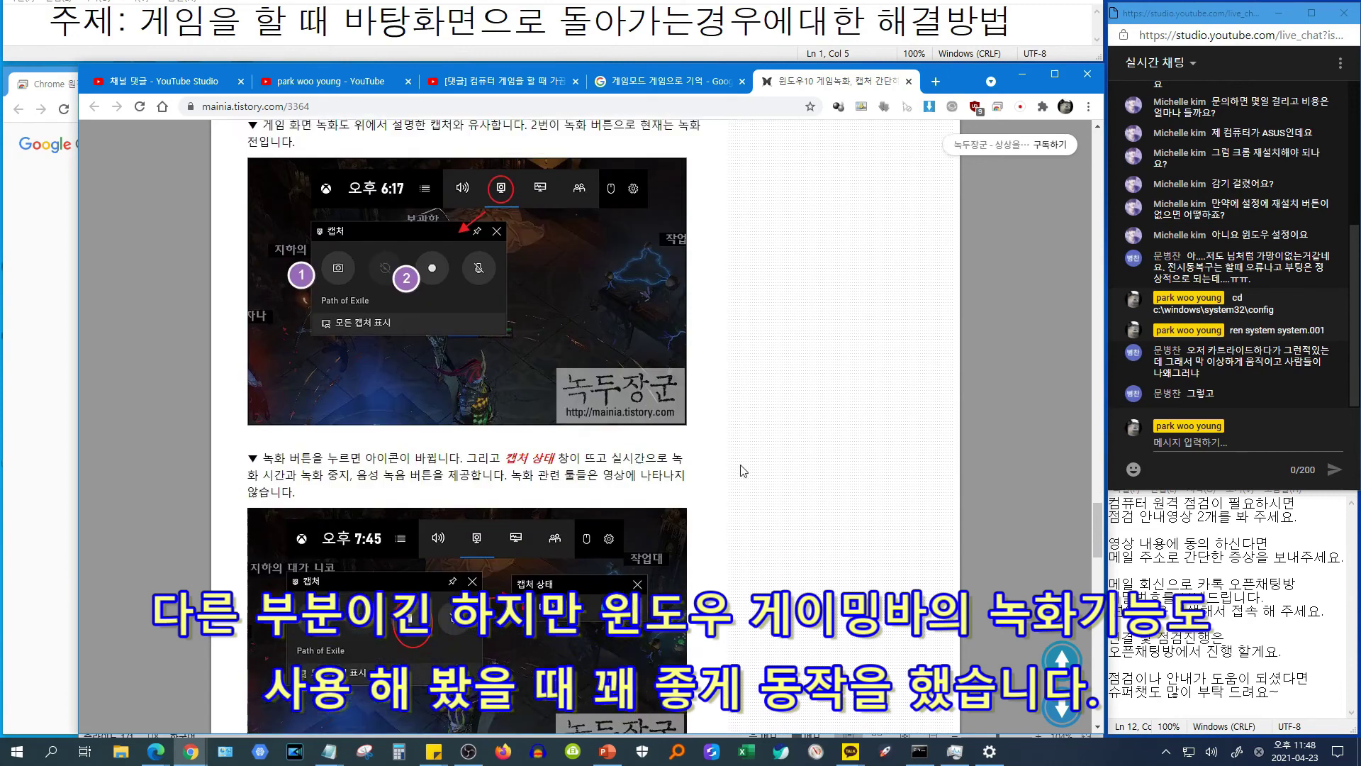
{"action": "scroll", "coordinate": [367, 407], "scroll_direction": "up", "scroll_amount": 1}
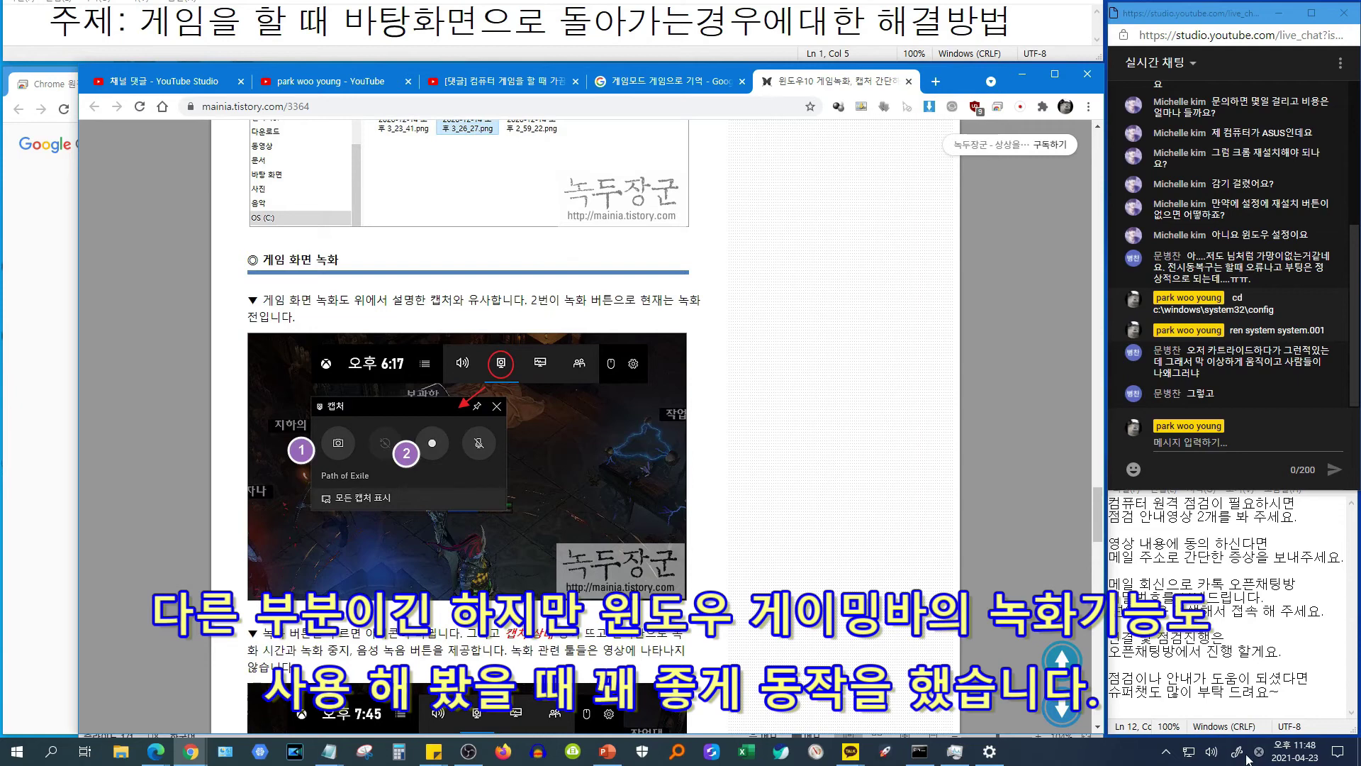
{"action": "scroll", "coordinate": [816, 461], "scroll_direction": "down", "scroll_amount": 5}
{"action": "scroll", "coordinate": [740, 461], "scroll_direction": "down", "scroll_amount": 8}
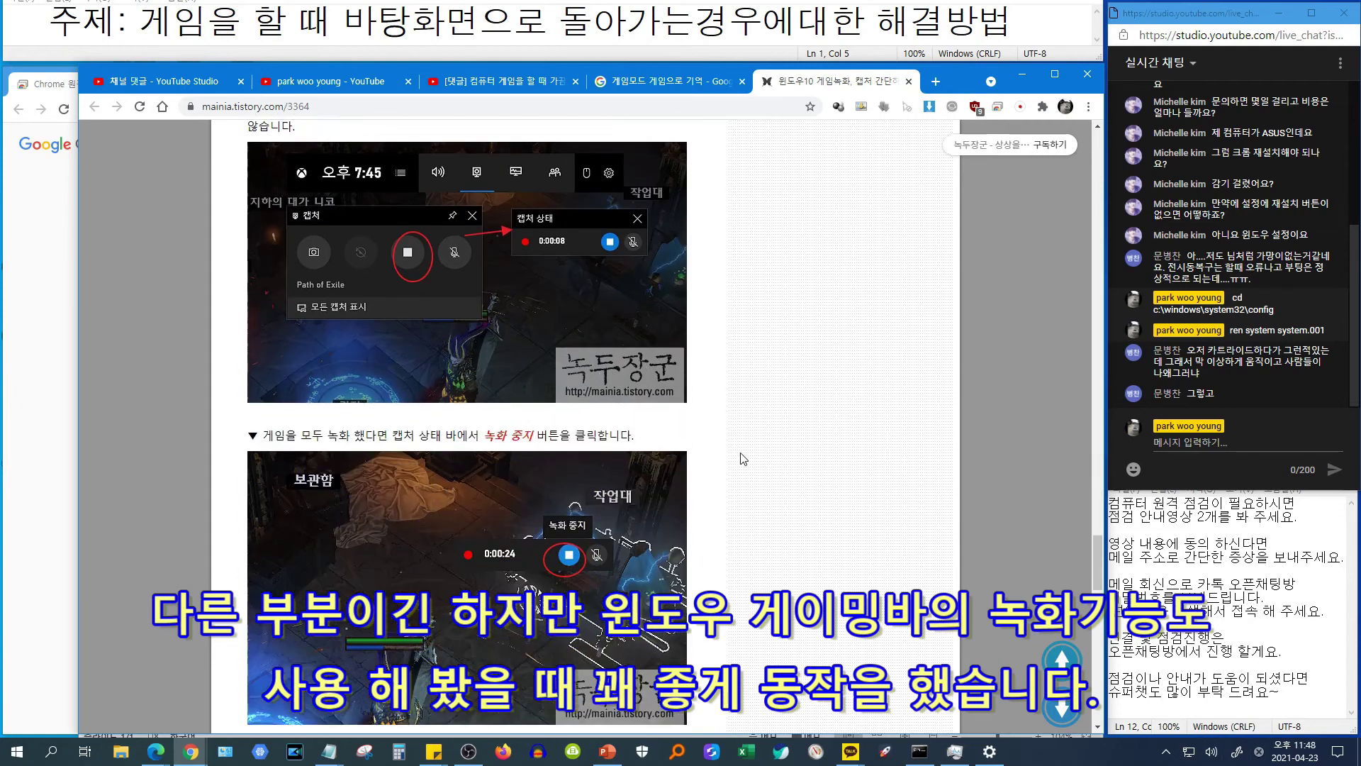
{"action": "scroll", "coordinate": [736, 463], "scroll_direction": "down", "scroll_amount": 5}
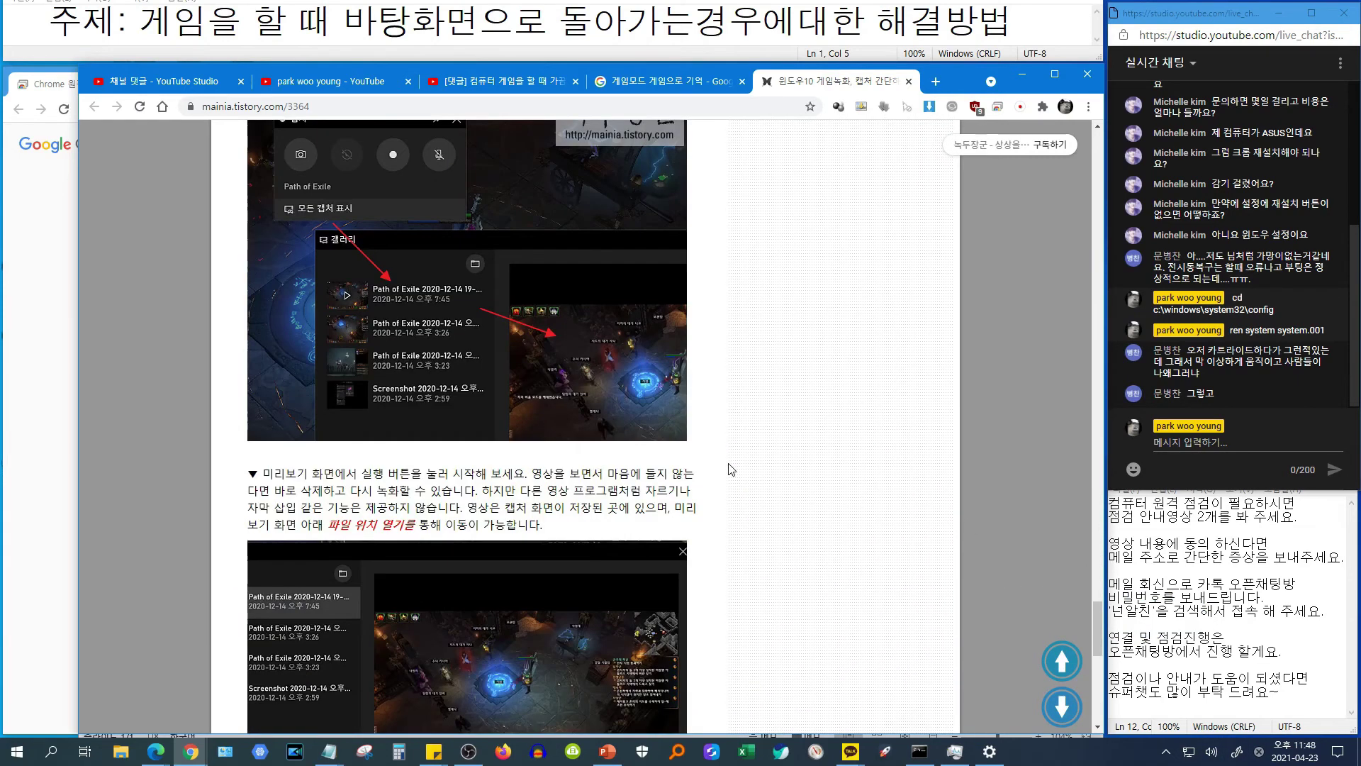
Skim the article's section on playing back recordings and go back over its capture instructions
{"action": "scroll", "coordinate": [736, 468], "scroll_direction": "down", "scroll_amount": 5}
{"action": "scroll", "coordinate": [465, 417], "scroll_direction": "up", "scroll_amount": 10}
{"action": "scroll", "coordinate": [401, 502], "scroll_direction": "down", "scroll_amount": 15}
{"action": "scroll", "coordinate": [520, 556], "scroll_direction": "up", "scroll_amount": 10}
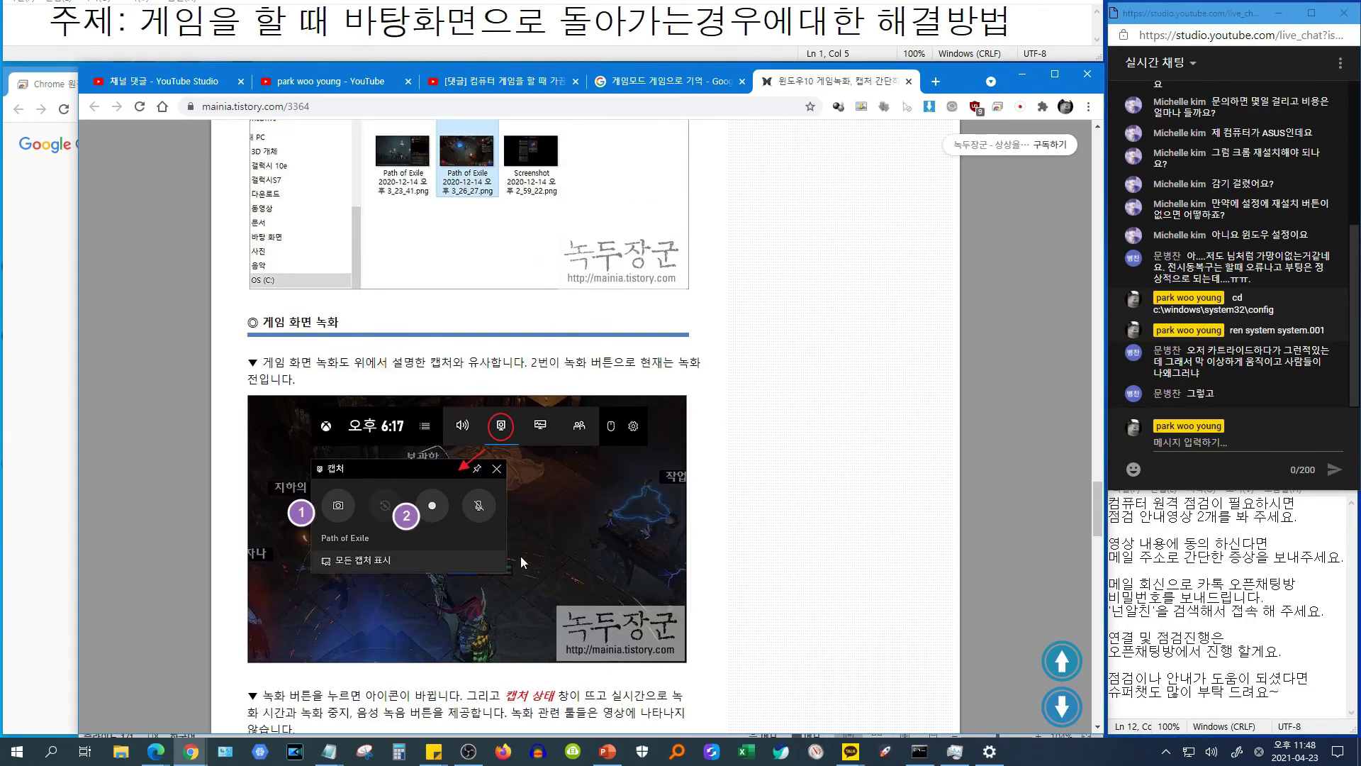
{"action": "scroll", "coordinate": [434, 431], "scroll_direction": "up", "scroll_amount": 6}
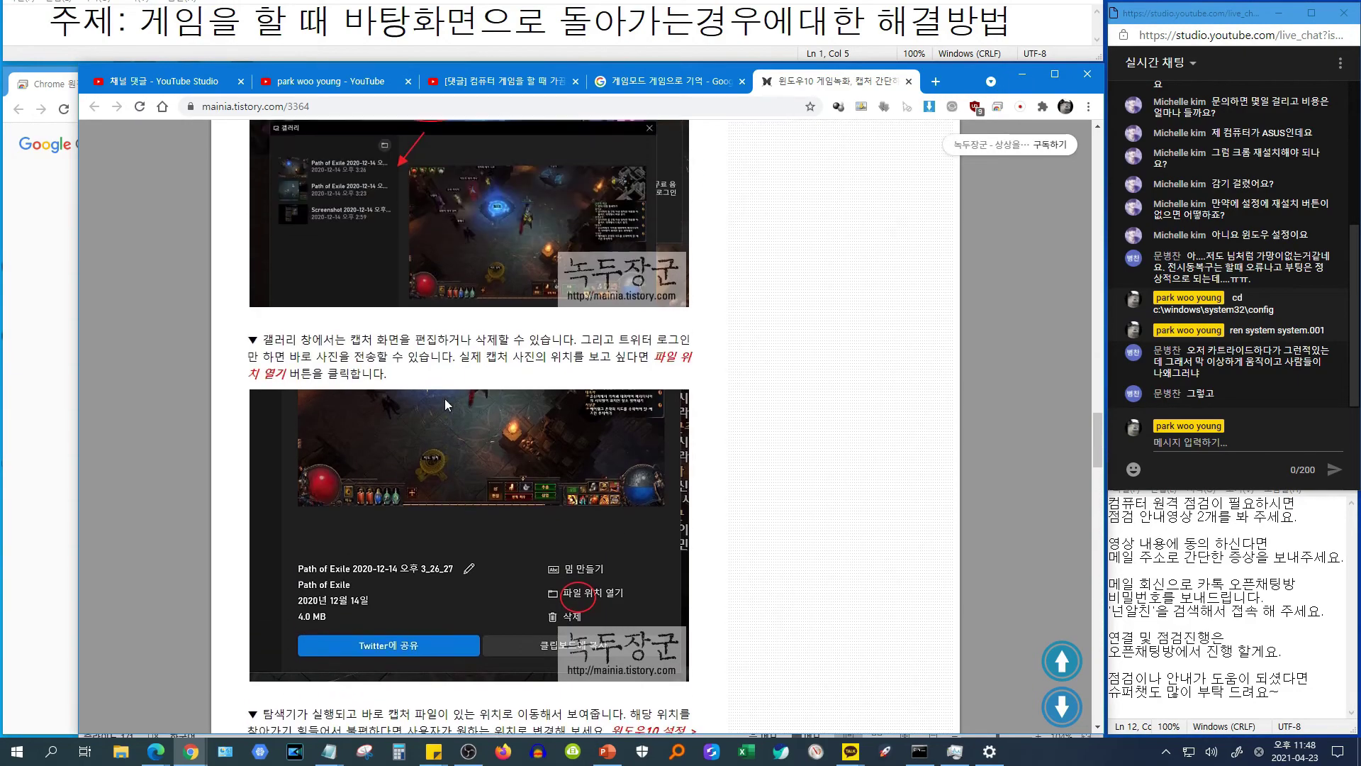
{"action": "scroll", "coordinate": [443, 390], "scroll_direction": "up", "scroll_amount": 20}
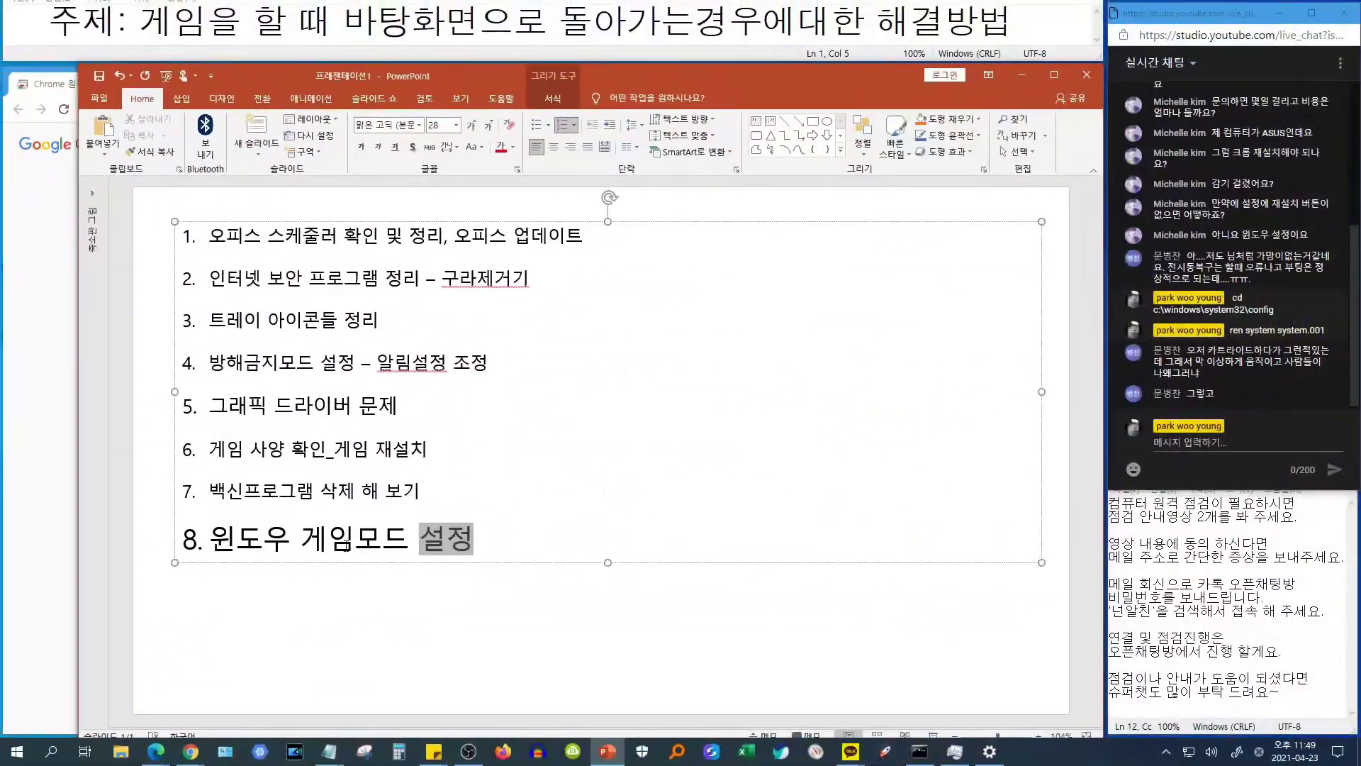
Switch to the PowerPoint list and reduce the text of item 8, "윈도우 게임모드 설정", to 18 pt
{"action": "left_click_drag", "start_coordinate": [347, 545], "coordinate": [212, 544]}
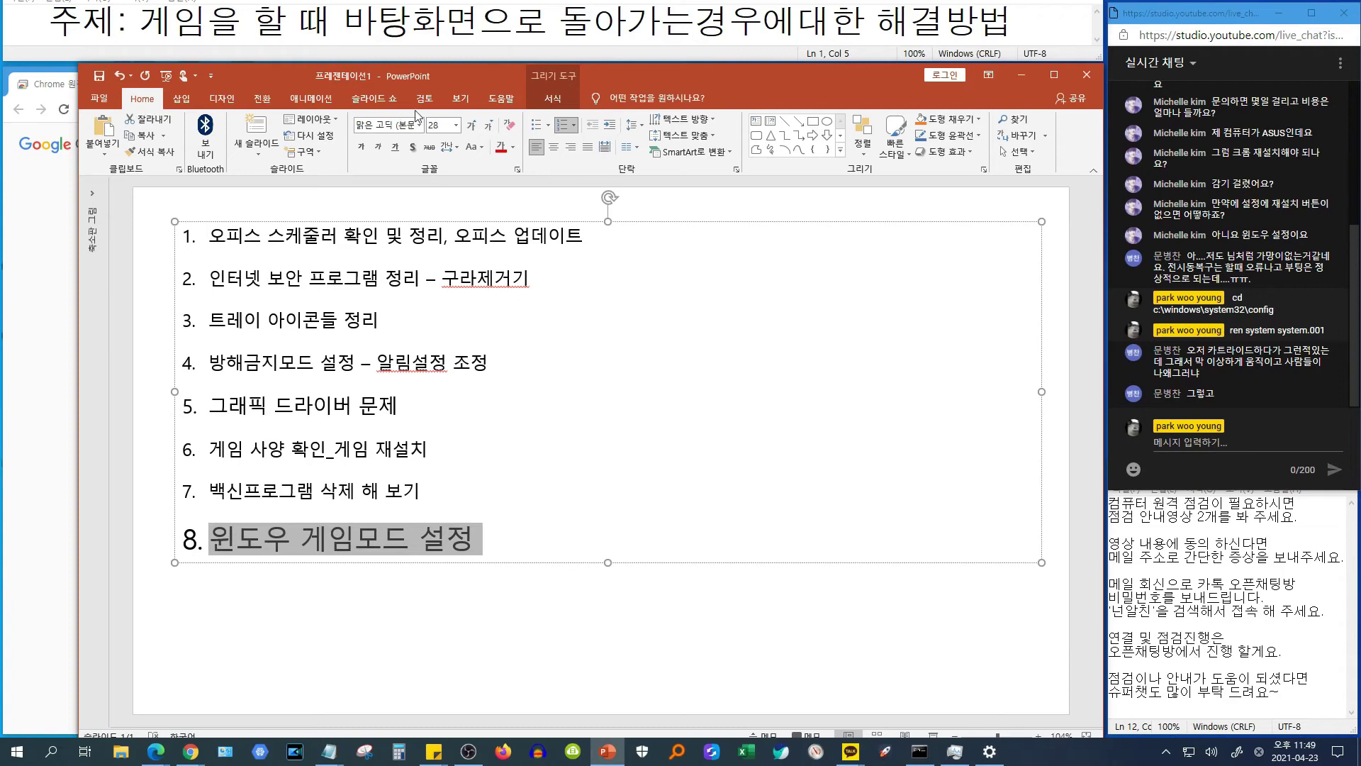
{"action": "left_click", "coordinate": [490, 127]}
{"action": "left_click", "coordinate": [490, 127]}
{"action": "left_click", "coordinate": [490, 127]}
{"action": "left_click", "coordinate": [461, 368]}
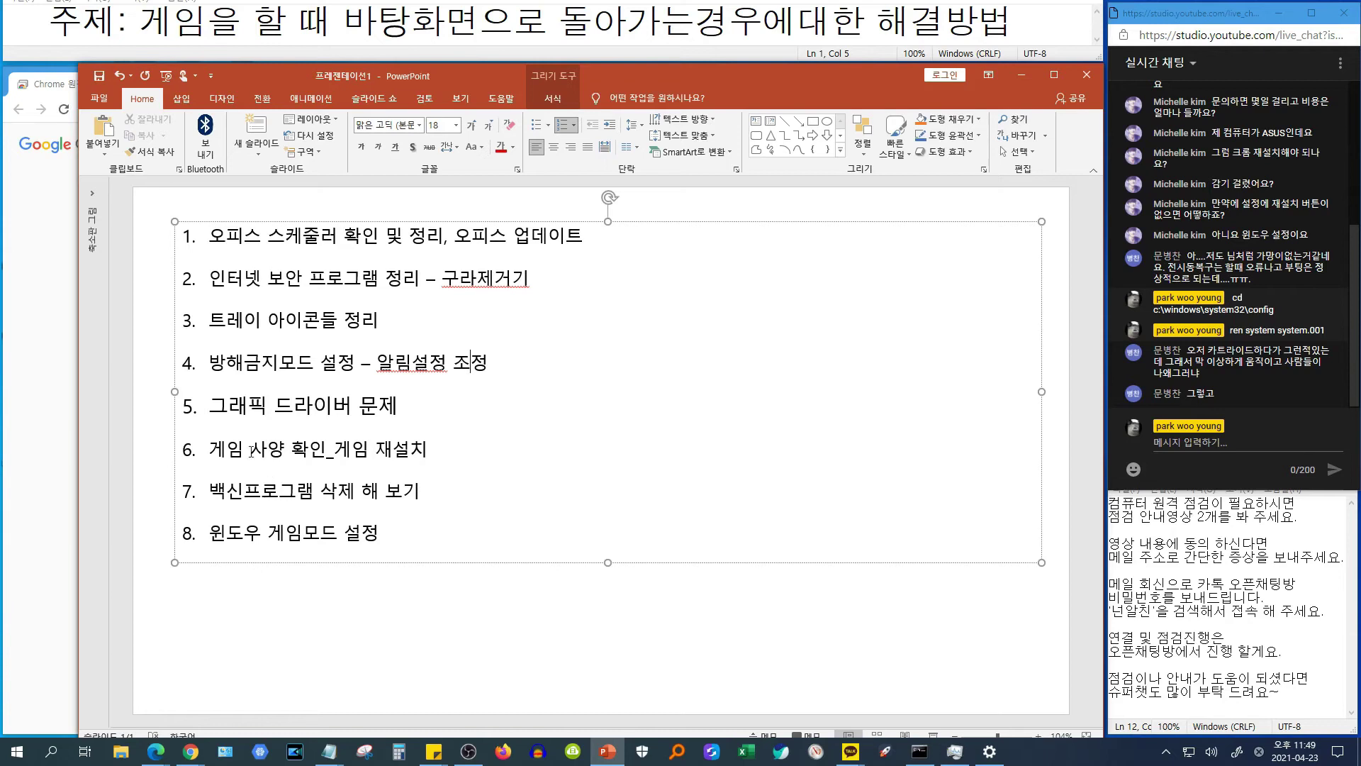
Highlight all eight items of the solution list and clear the selection
{"action": "left_click_drag", "start_coordinate": [213, 244], "coordinate": [425, 535]}
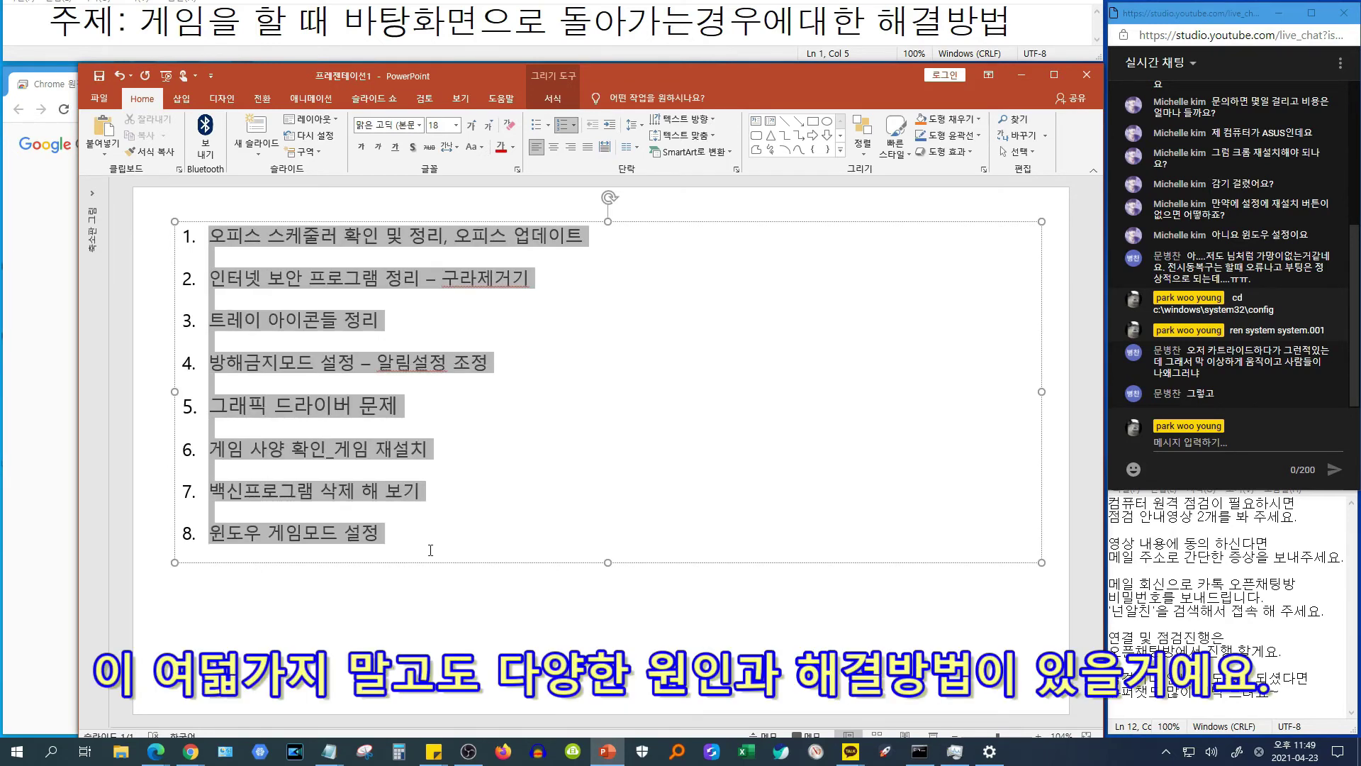
{"action": "left_click", "coordinate": [431, 619]}
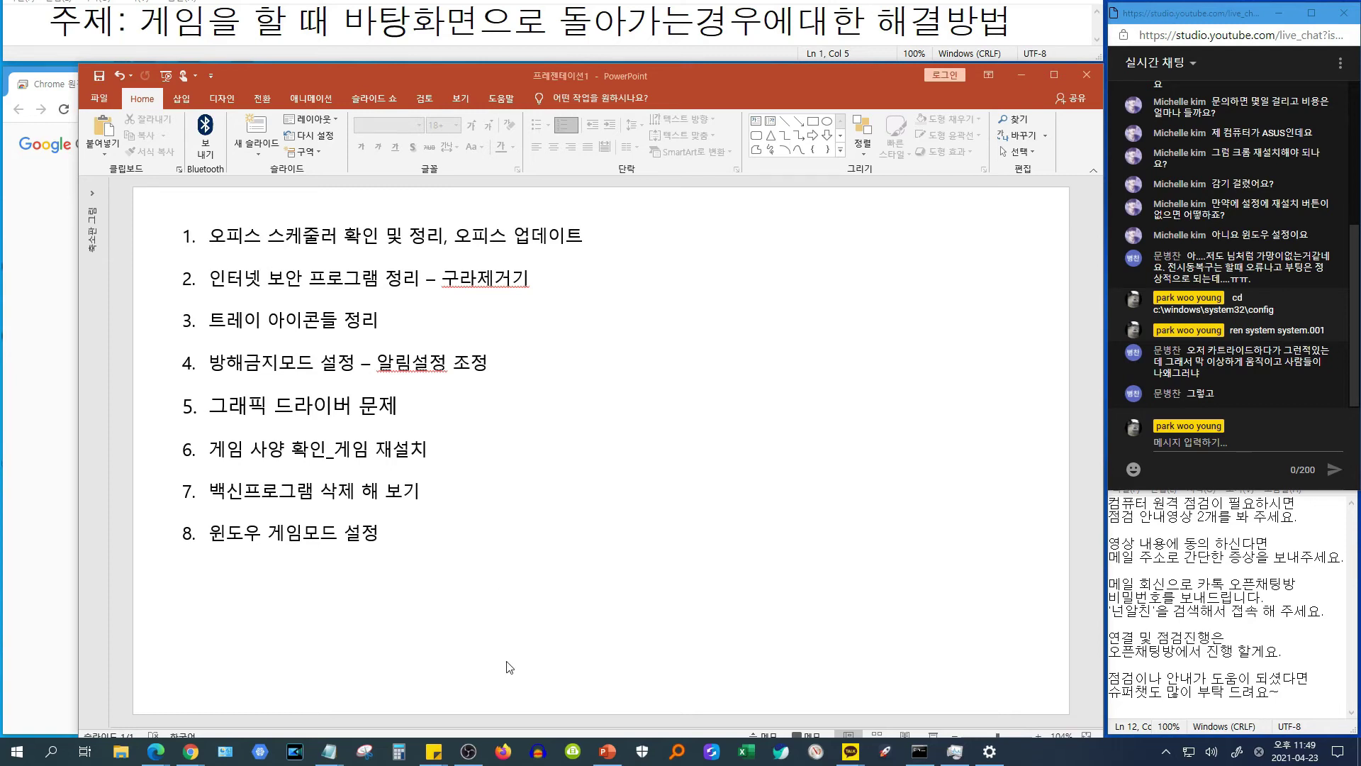
{"action": "left_click", "coordinate": [463, 531]}
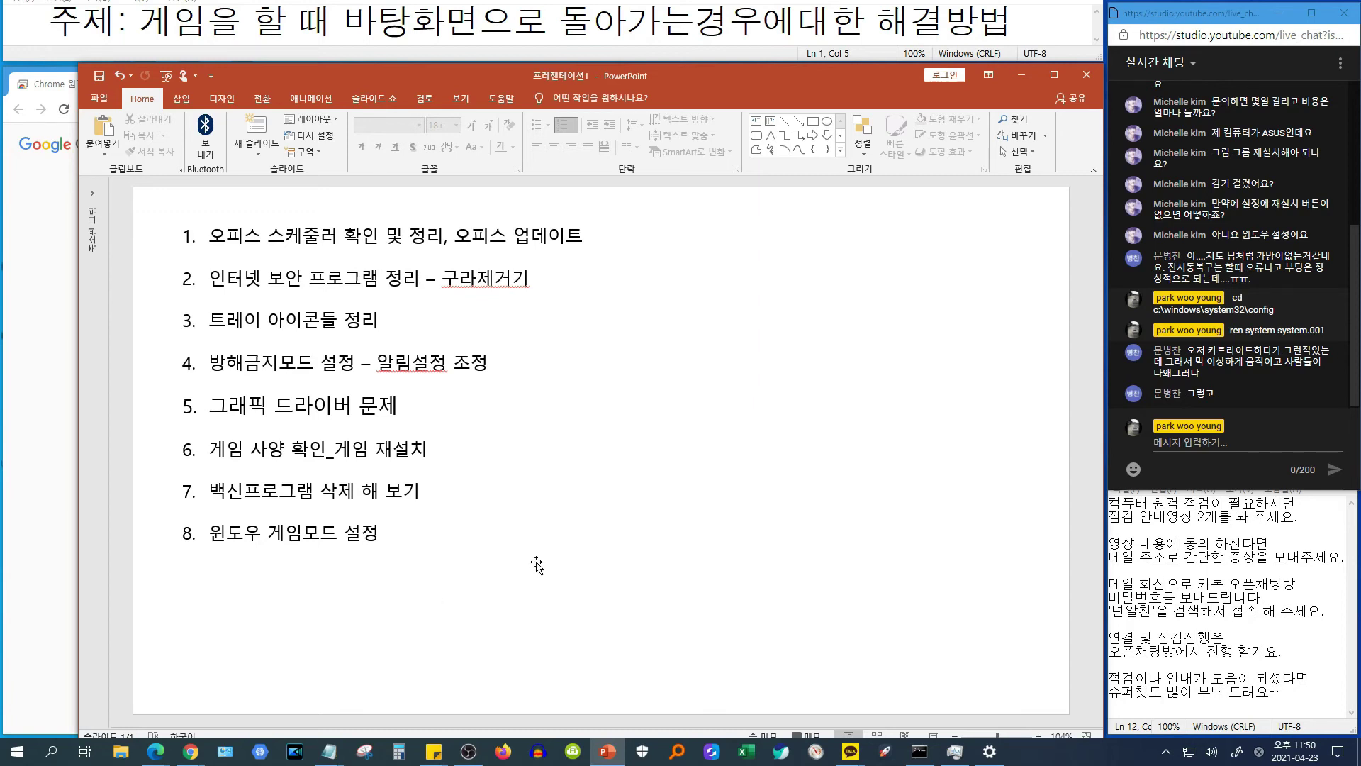
Open Windows Event Viewer, show the 시스템 log under Windows 로그, and enlarge the event list
{"action": "right_click", "coordinate": [21, 752]}
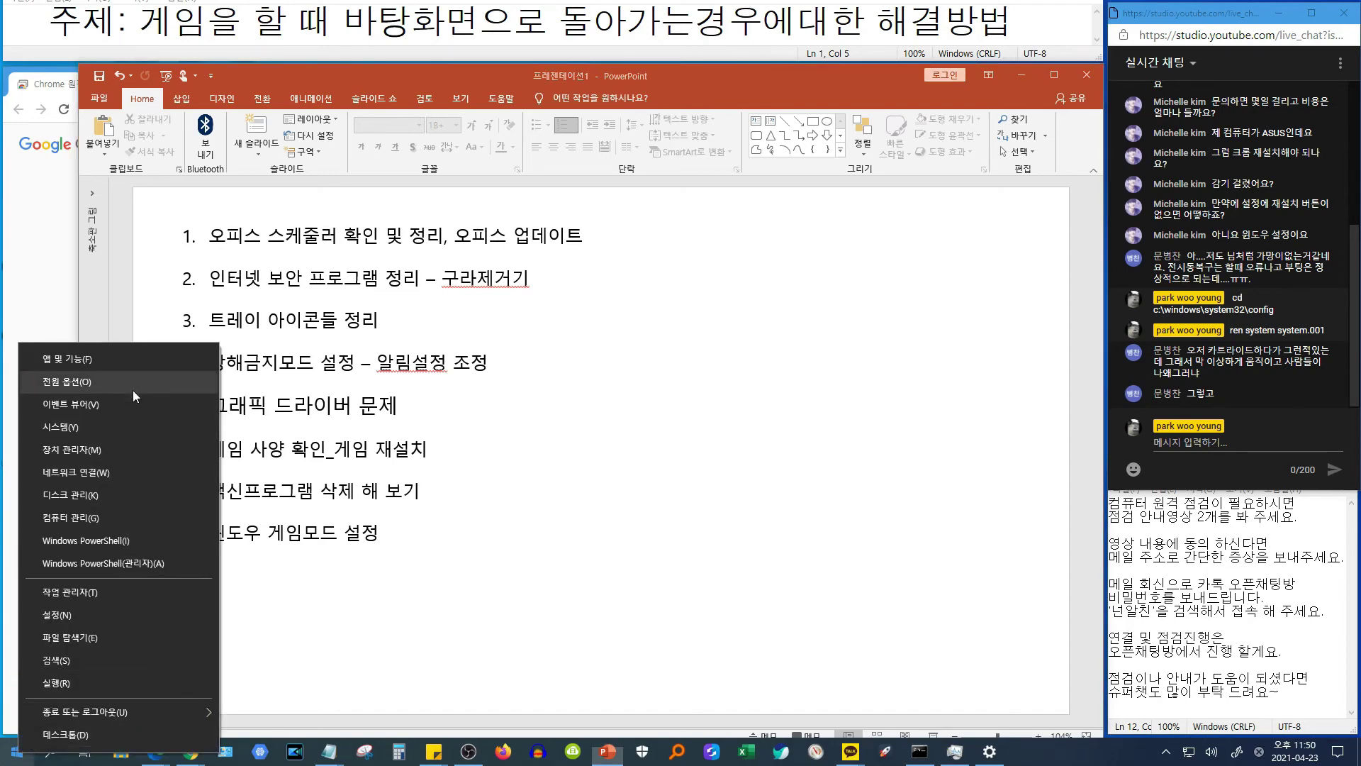
{"action": "left_click", "coordinate": [122, 413]}
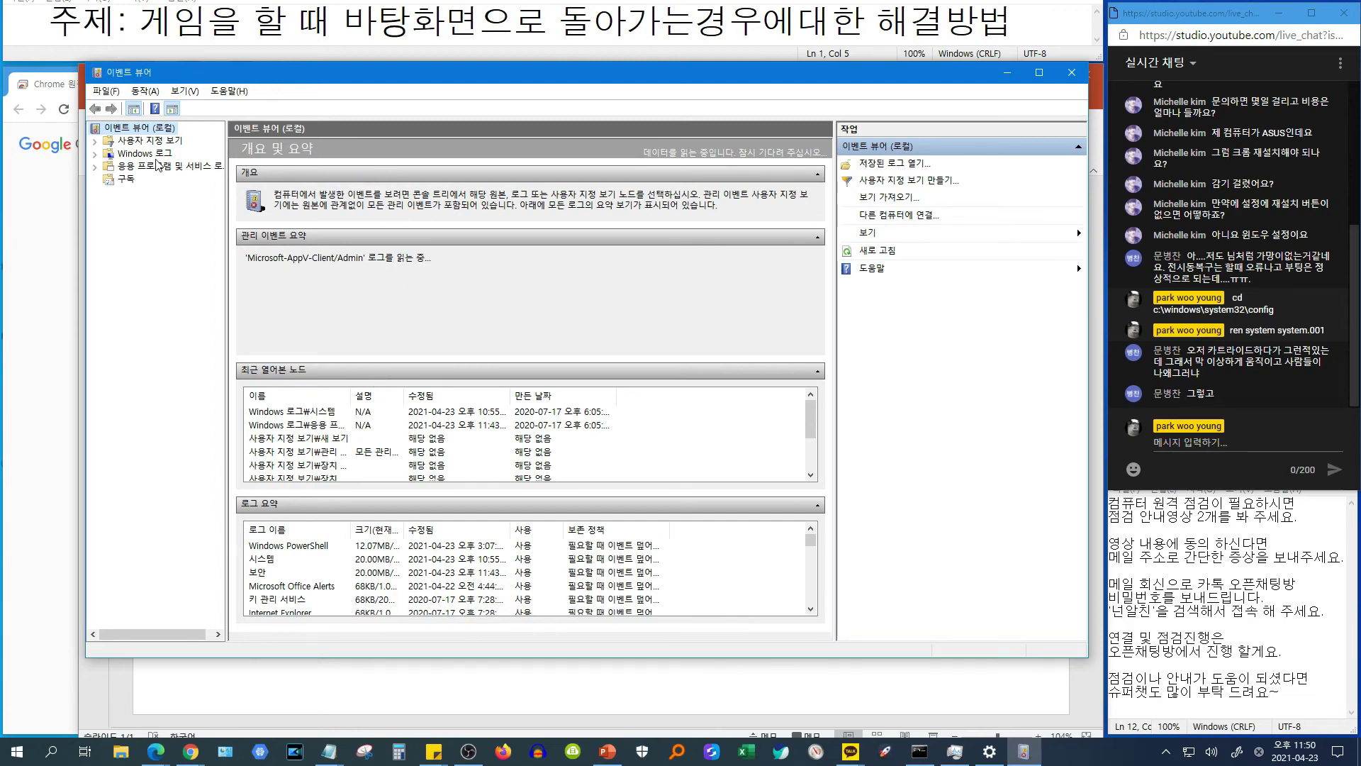
{"action": "left_click", "coordinate": [97, 153]}
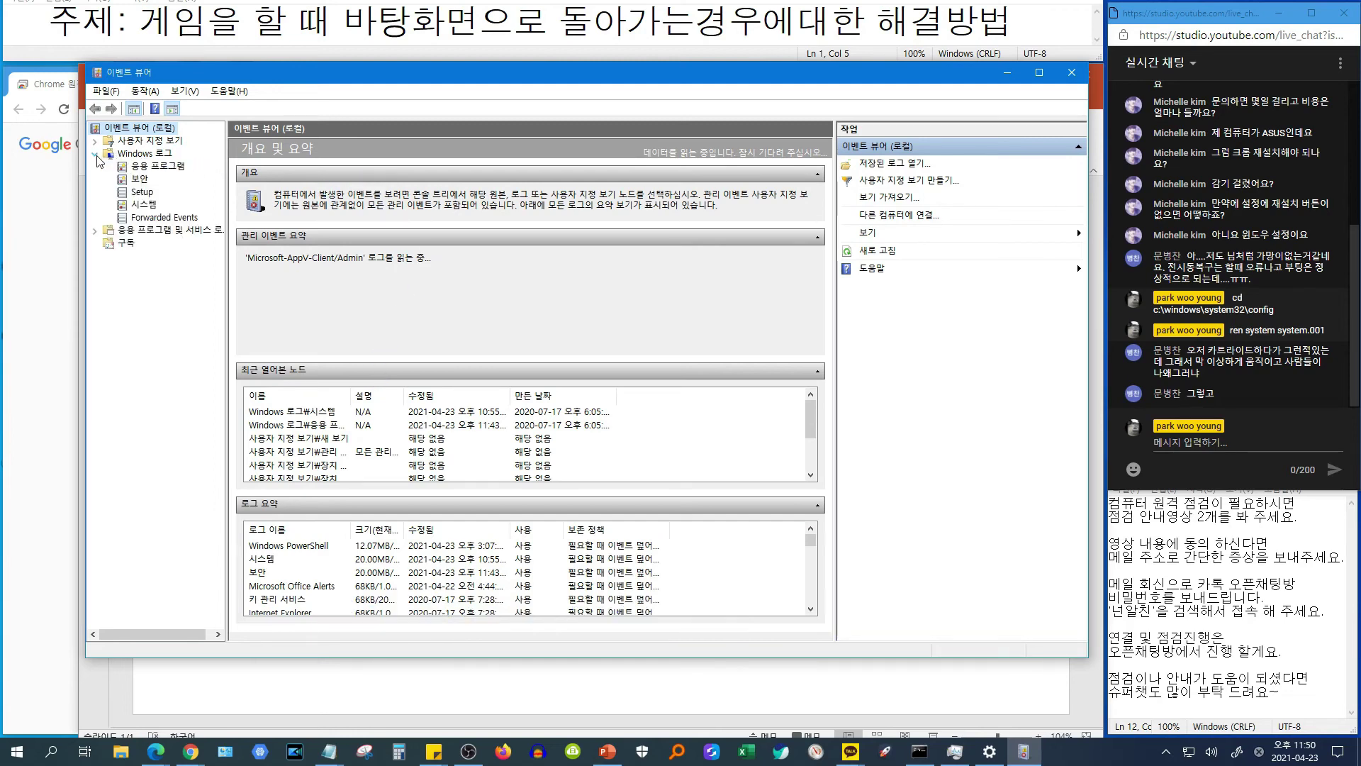
{"action": "left_click", "coordinate": [145, 205]}
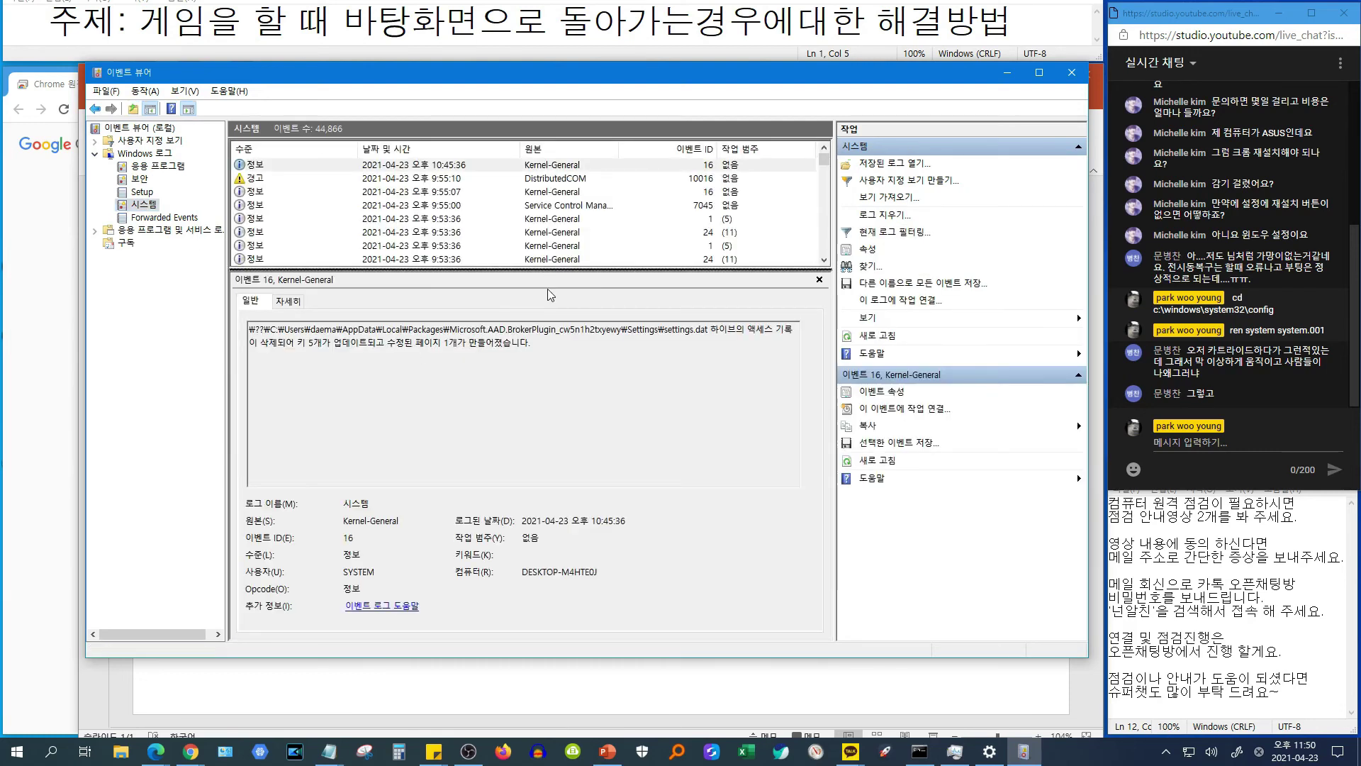
{"action": "left_click_drag", "start_coordinate": [549, 282], "coordinate": [529, 417]}
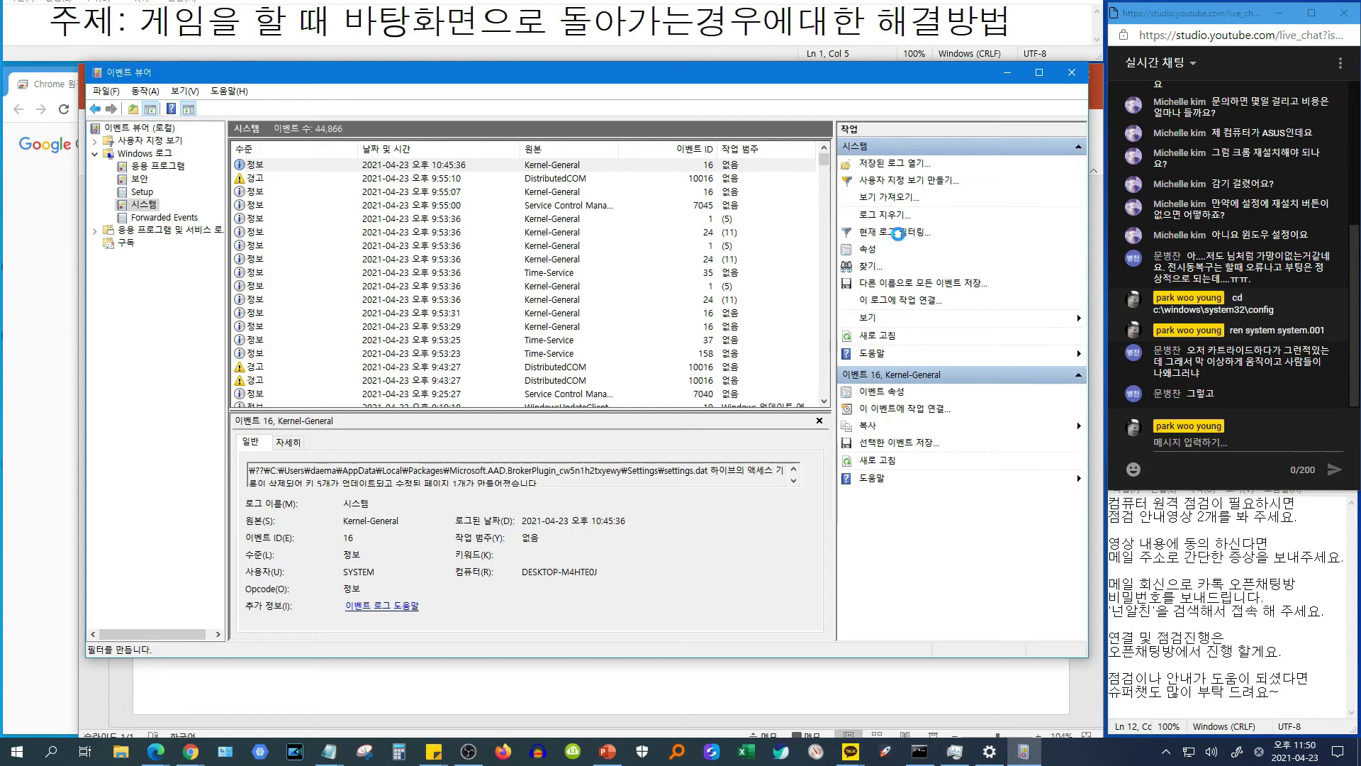
Filter the 시스템 log to the event levels 위험, 경고 and 오류
{"action": "left_click", "coordinate": [896, 234]}
{"action": "left_click", "coordinate": [496, 266]}
{"action": "left_click", "coordinate": [498, 246]}
{"action": "left_click", "coordinate": [560, 246]}
{"action": "left_click", "coordinate": [682, 538]}
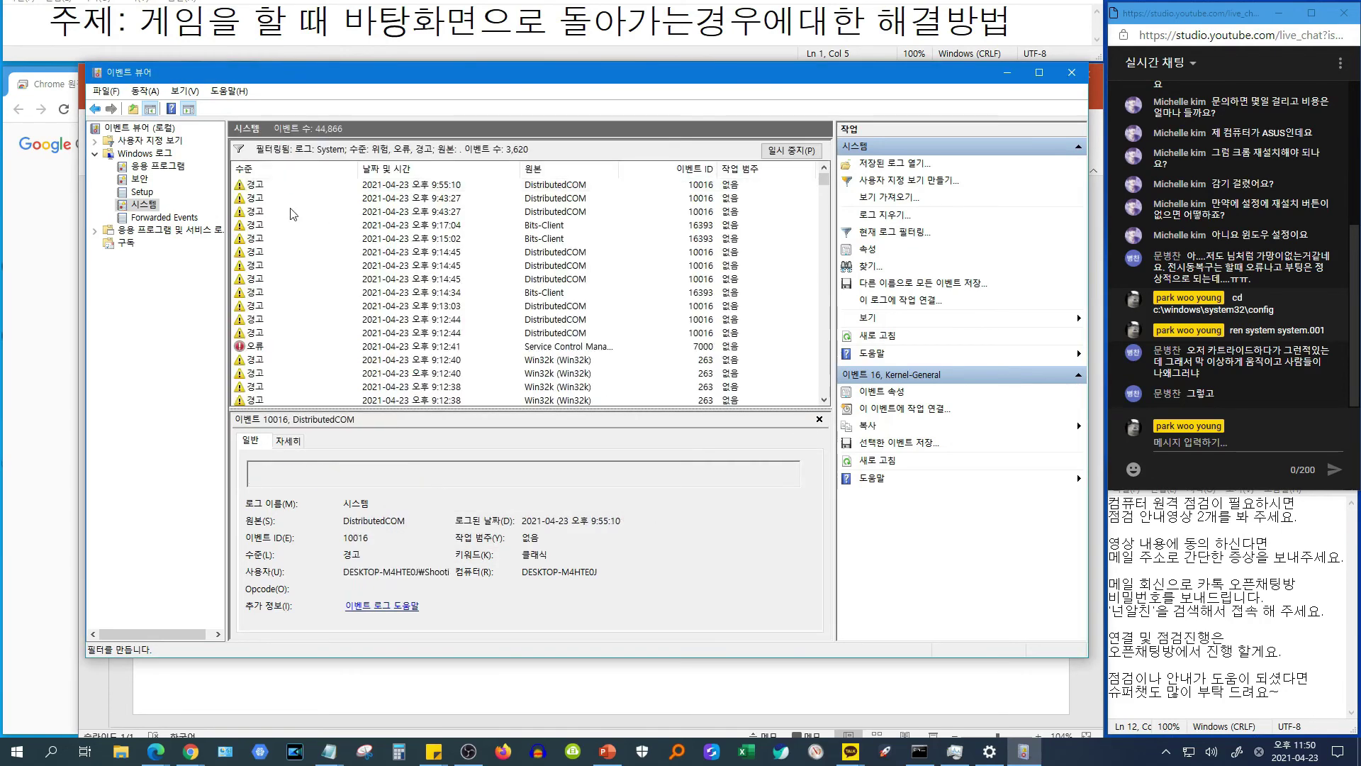
Open the 응용 프로그램 log and filter it to the event levels 위험, 경고 and 오류
{"action": "left_click", "coordinate": [157, 165]}
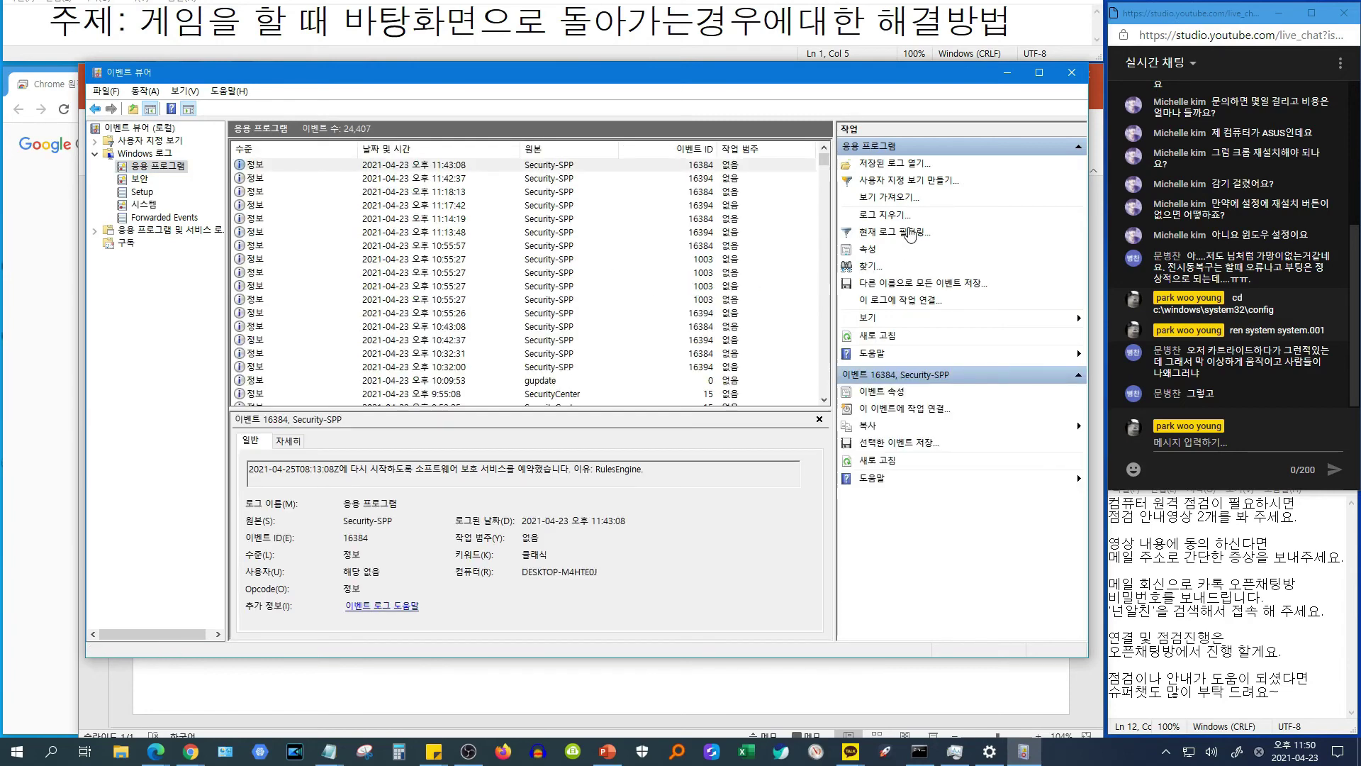
{"action": "left_click", "coordinate": [893, 232]}
{"action": "left_click", "coordinate": [494, 267]}
{"action": "left_click", "coordinate": [496, 250]}
{"action": "left_click", "coordinate": [547, 248]}
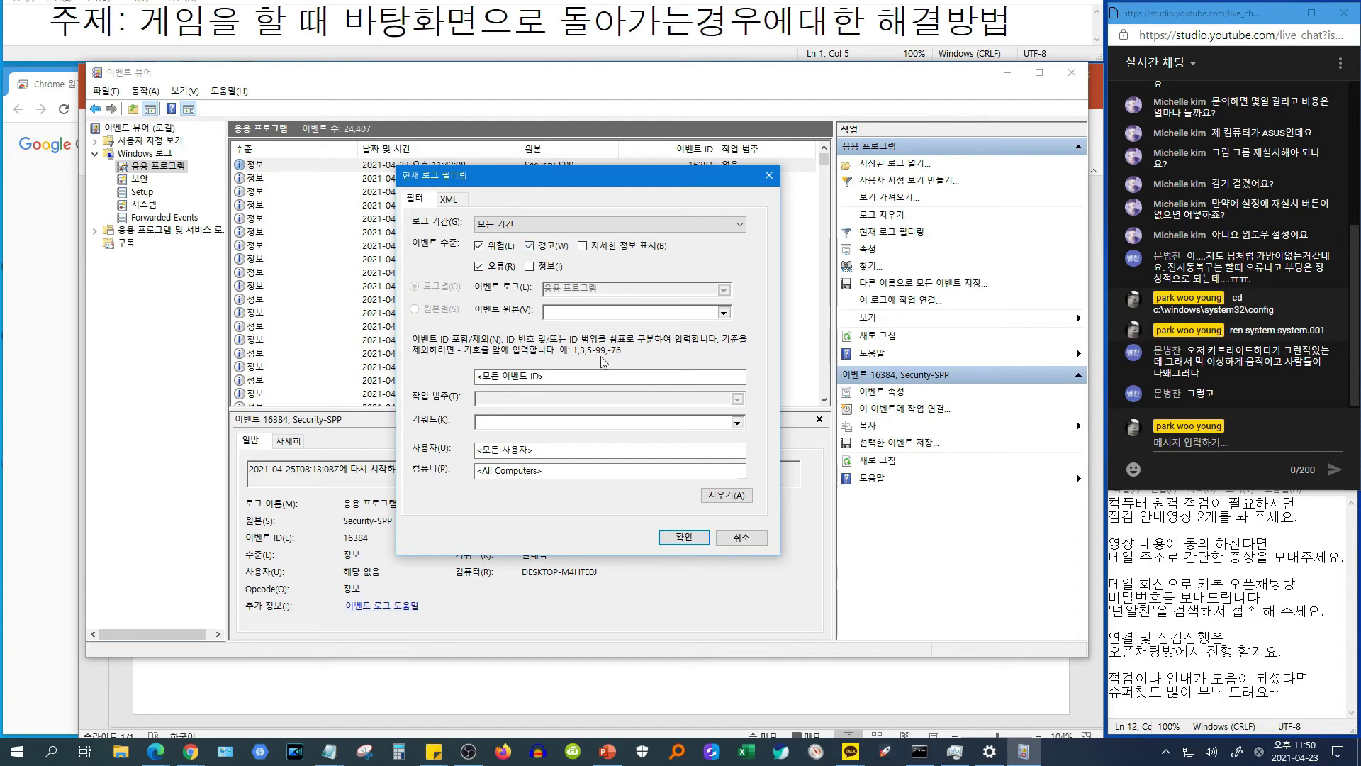
{"action": "left_click", "coordinate": [683, 537]}
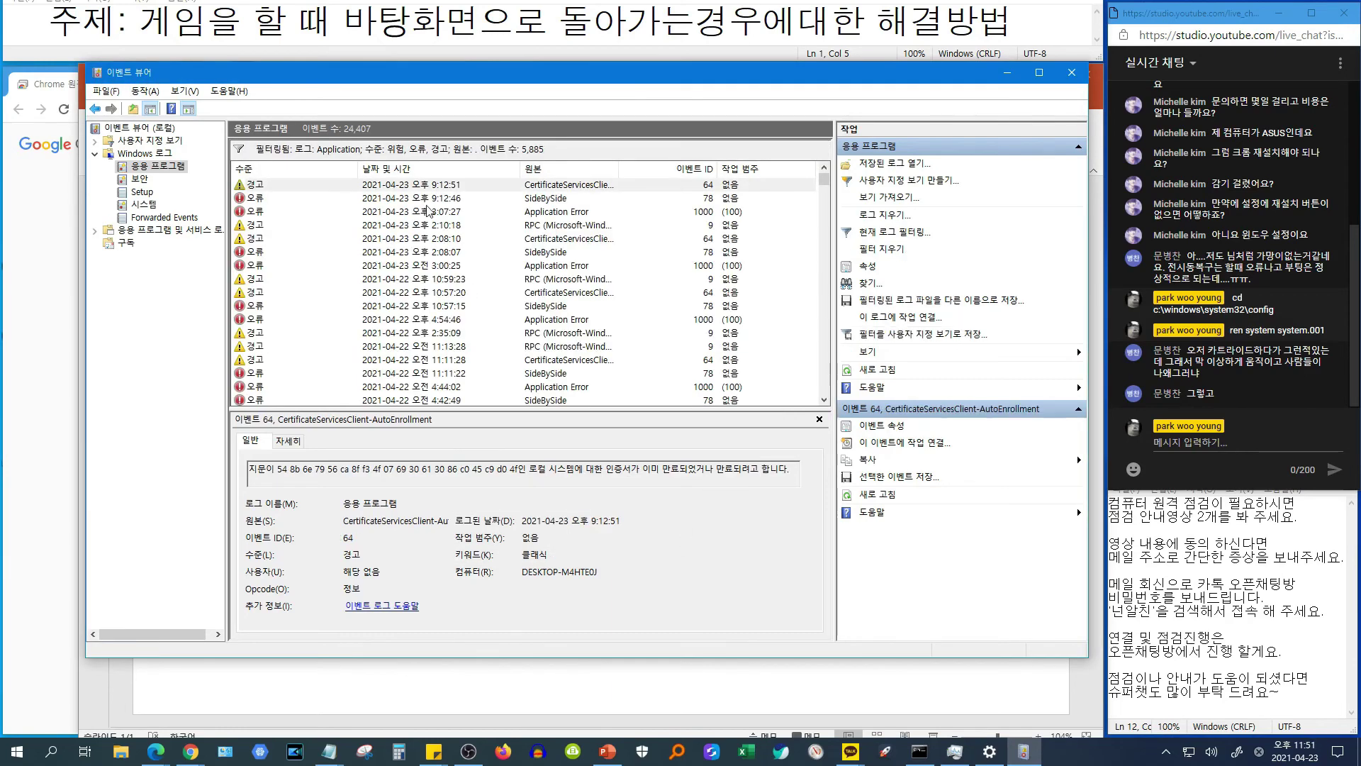
Inspect the details of the most recent error and warning events in the filtered 응용 프로그램 log
{"action": "left_click", "coordinate": [419, 213]}
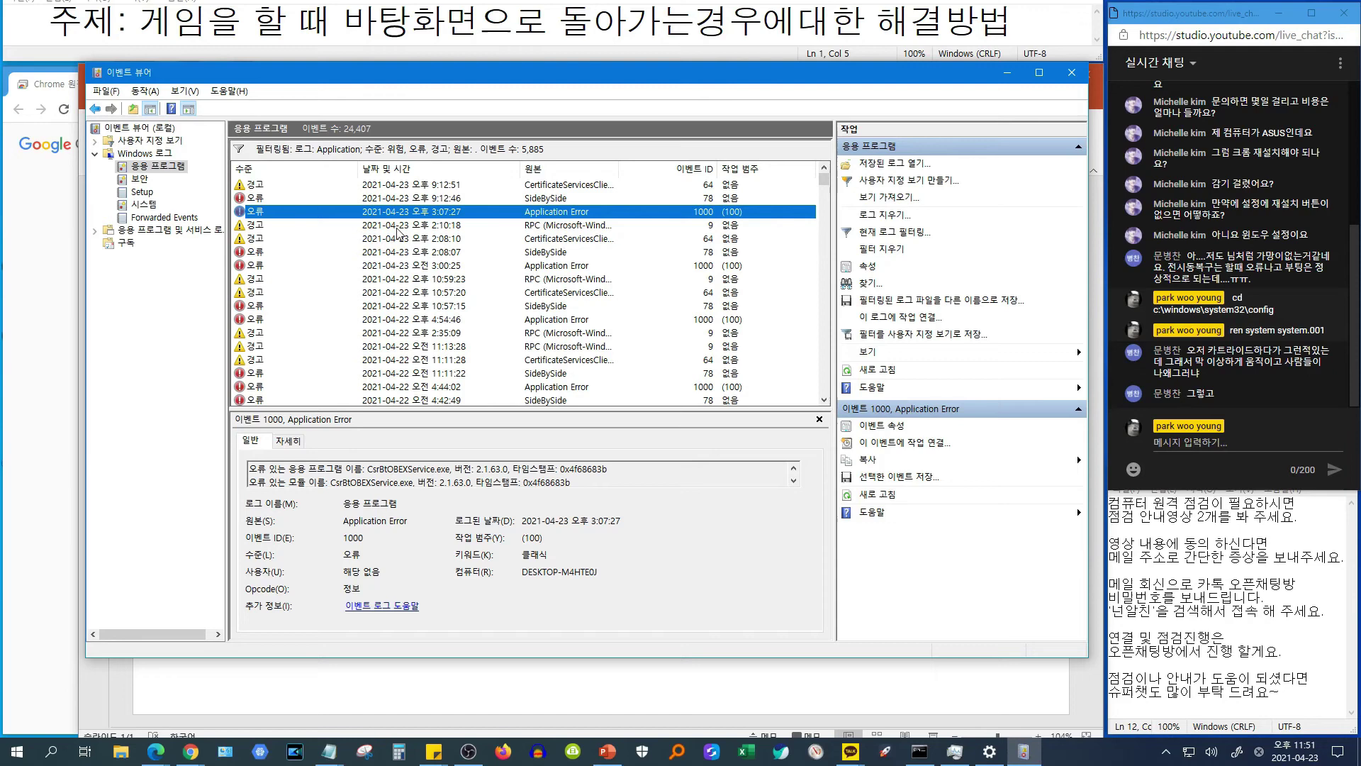
{"action": "left_click", "coordinate": [448, 186]}
{"action": "left_click", "coordinate": [440, 200]}
{"action": "left_click", "coordinate": [426, 227]}
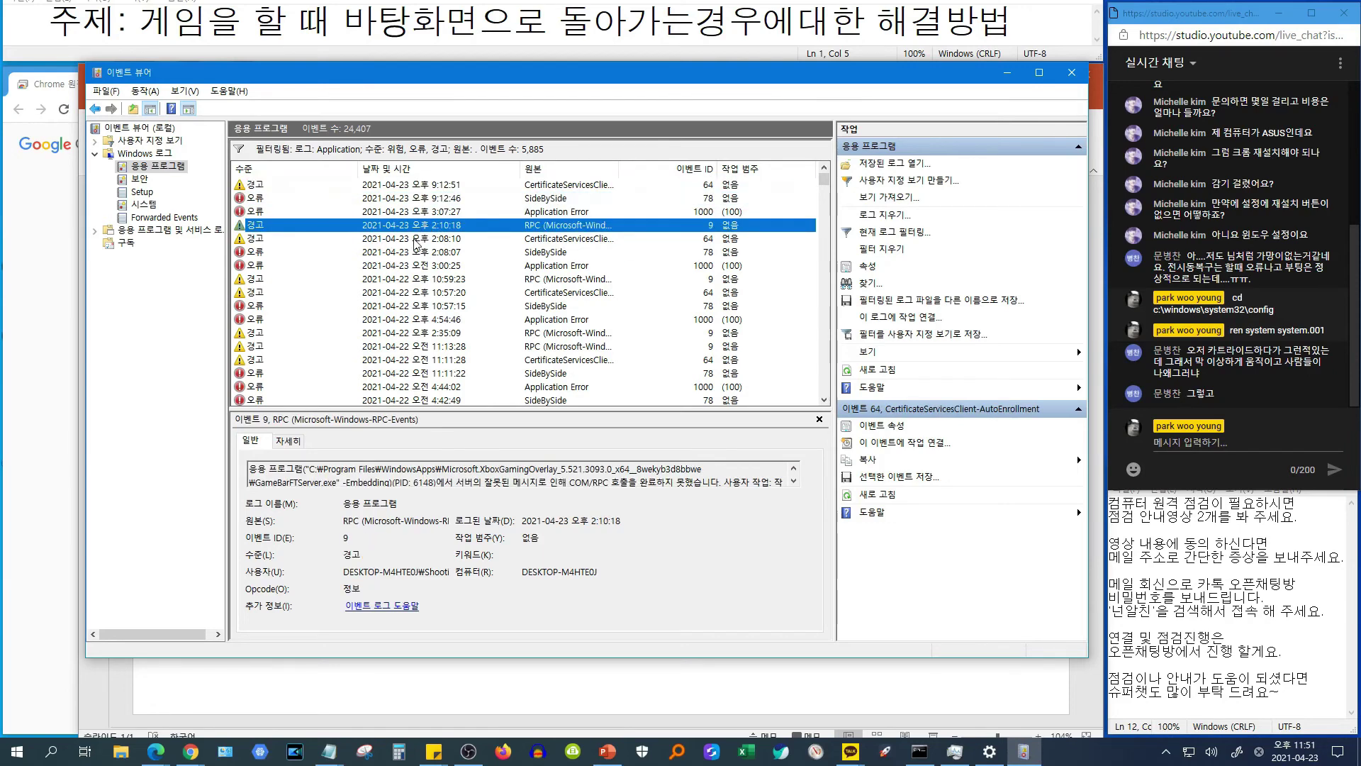
{"action": "left_click", "coordinate": [415, 241]}
{"action": "left_click", "coordinate": [435, 227]}
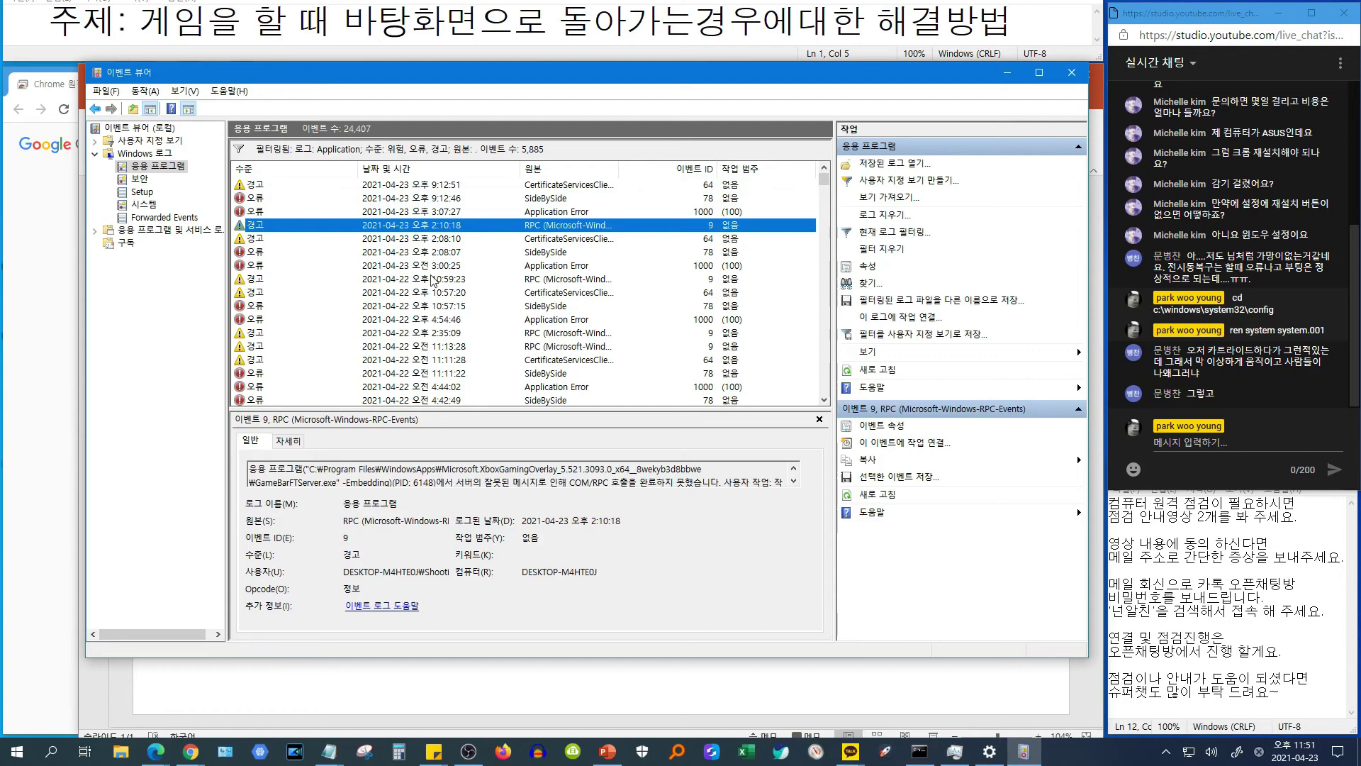
Examine the properties of the Application Error event logged on 2021-04-23 at 오전 3:00:25 and close them
{"action": "left_click", "coordinate": [434, 266]}
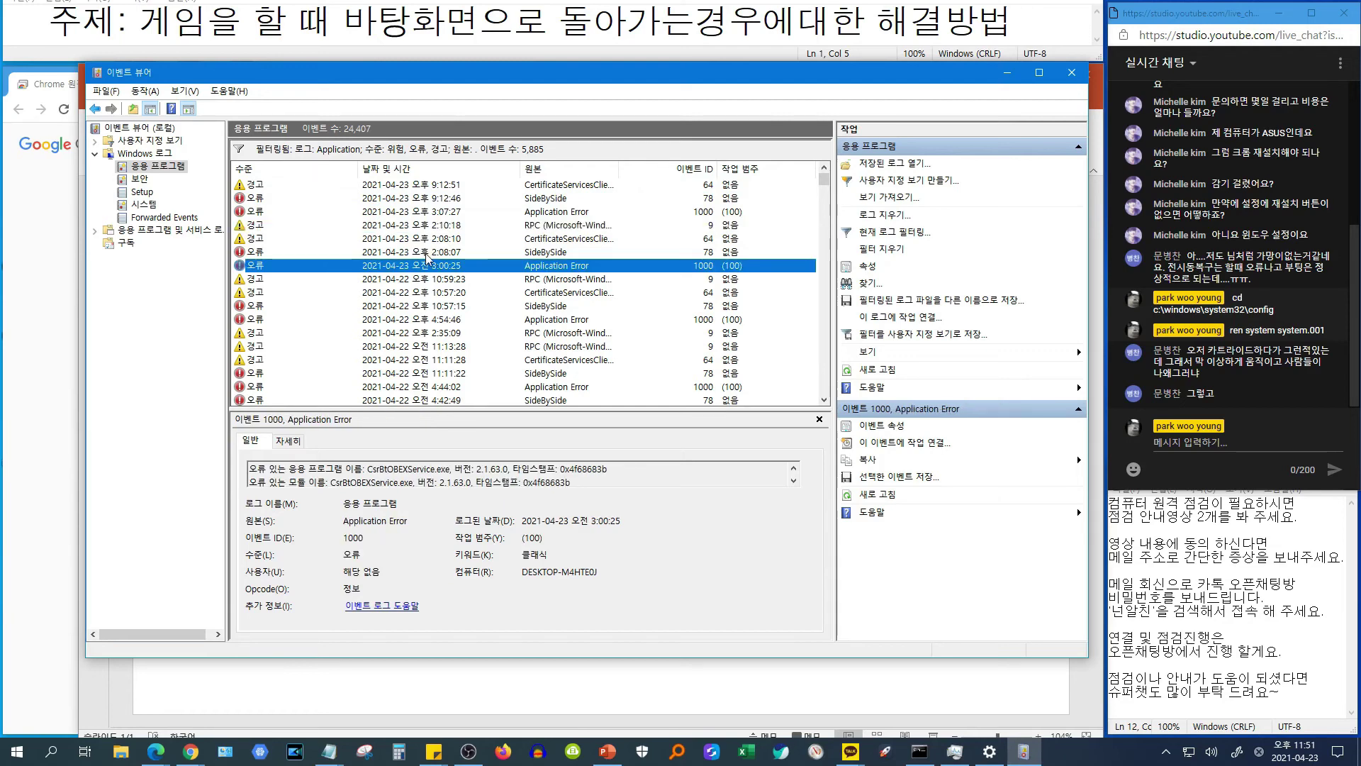
{"action": "double_click", "coordinate": [436, 266]}
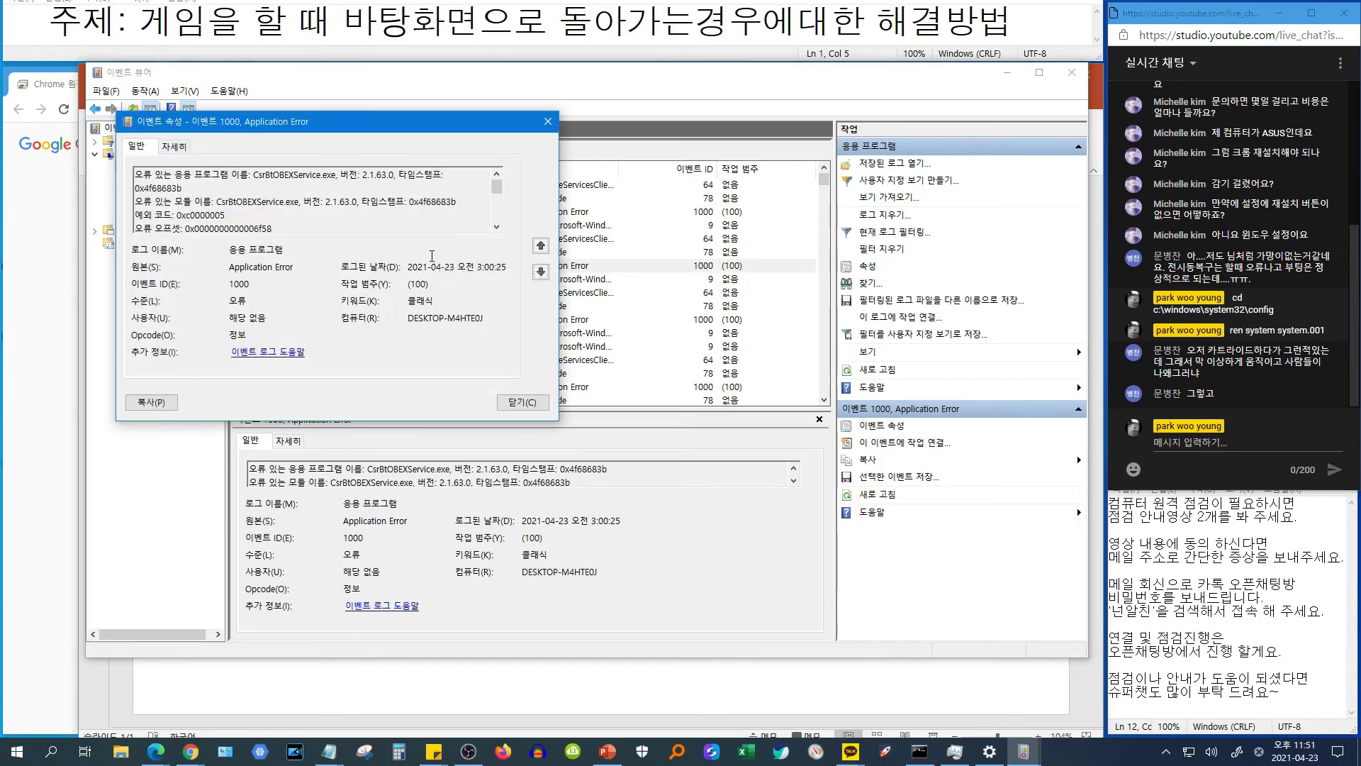
{"action": "scroll", "coordinate": [390, 201], "scroll_direction": "down", "scroll_amount": 2}
{"action": "scroll", "coordinate": [432, 171], "scroll_direction": "up", "scroll_amount": 2}
{"action": "left_click", "coordinate": [548, 121]}
Look through the warning events in the filtered 시스템 log and close Event Viewer
{"action": "left_click", "coordinate": [145, 204]}
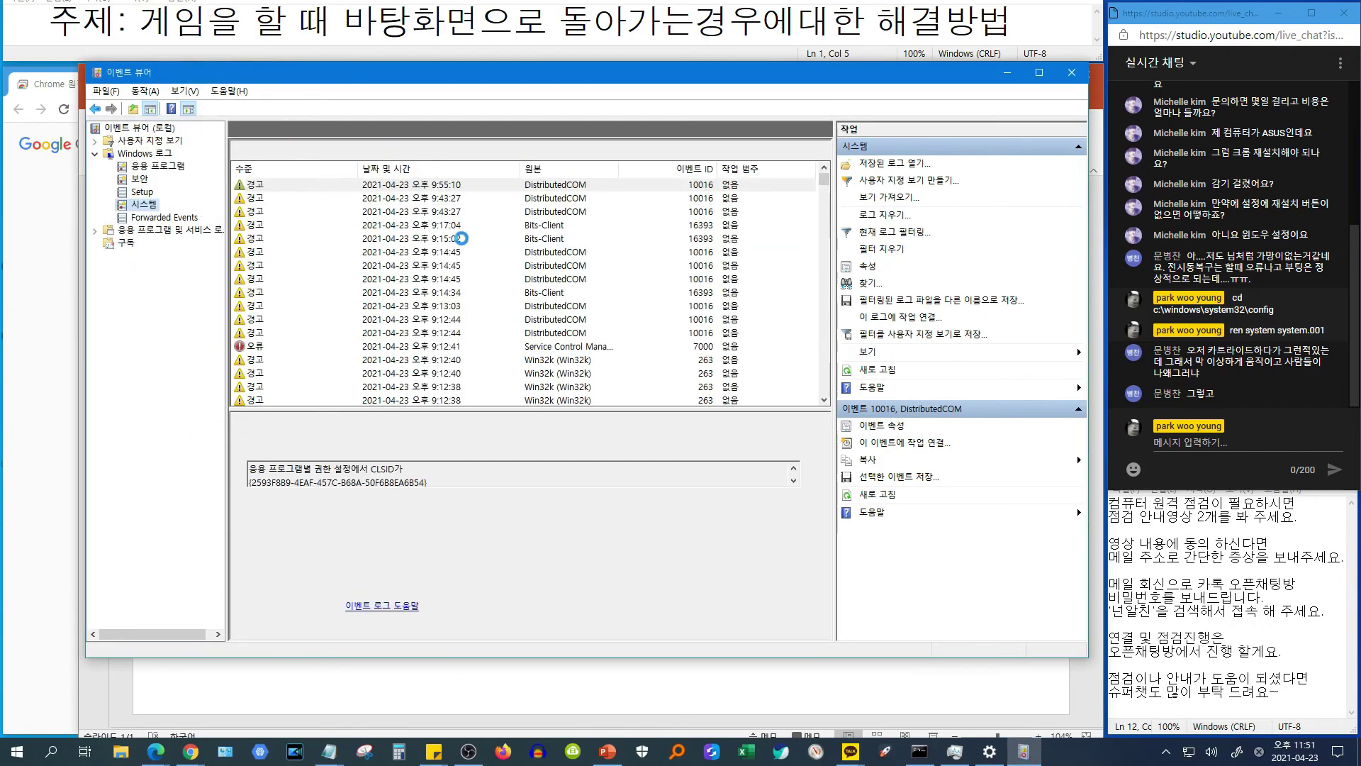
{"action": "left_click", "coordinate": [450, 225]}
{"action": "left_click", "coordinate": [441, 252]}
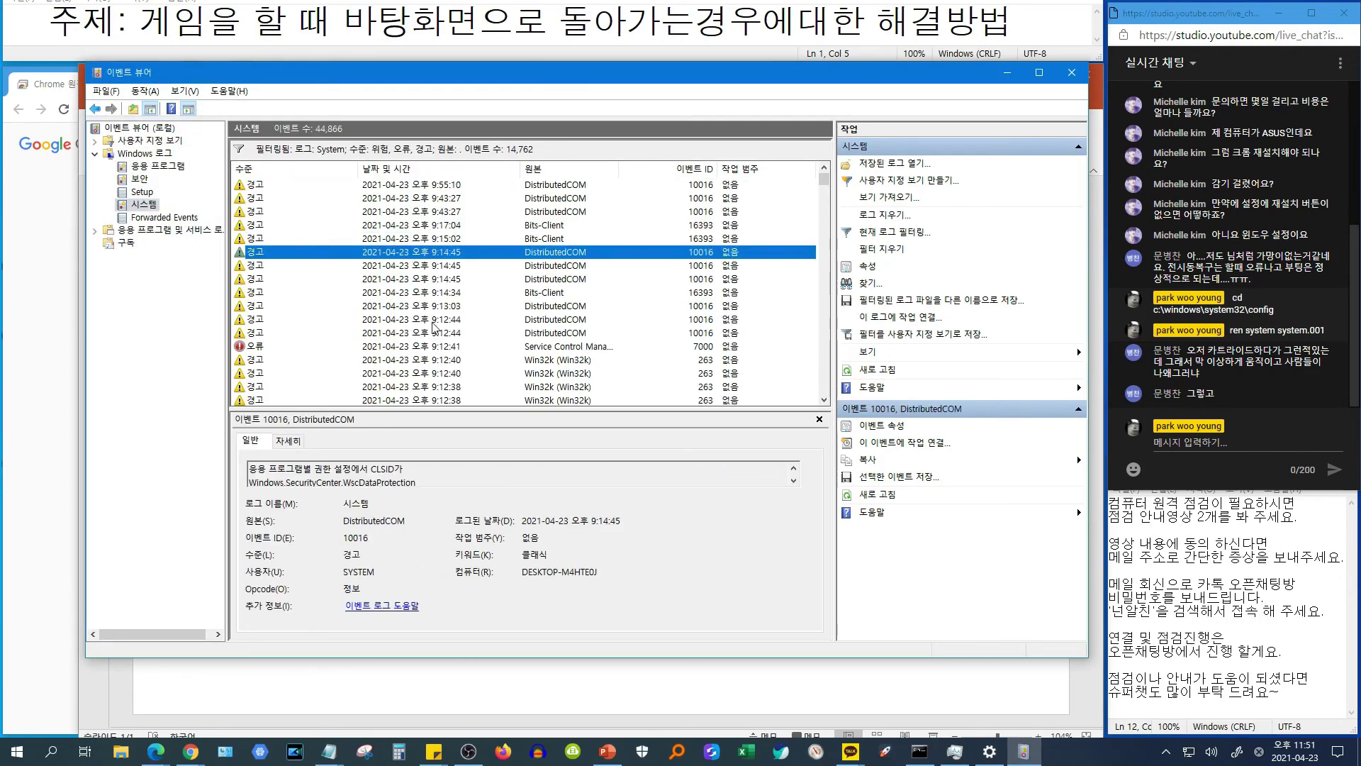
{"action": "scroll", "coordinate": [434, 319], "scroll_direction": "down", "scroll_amount": 2}
{"action": "scroll", "coordinate": [434, 318], "scroll_direction": "up", "scroll_amount": 2}
{"action": "left_click", "coordinate": [1065, 74]}
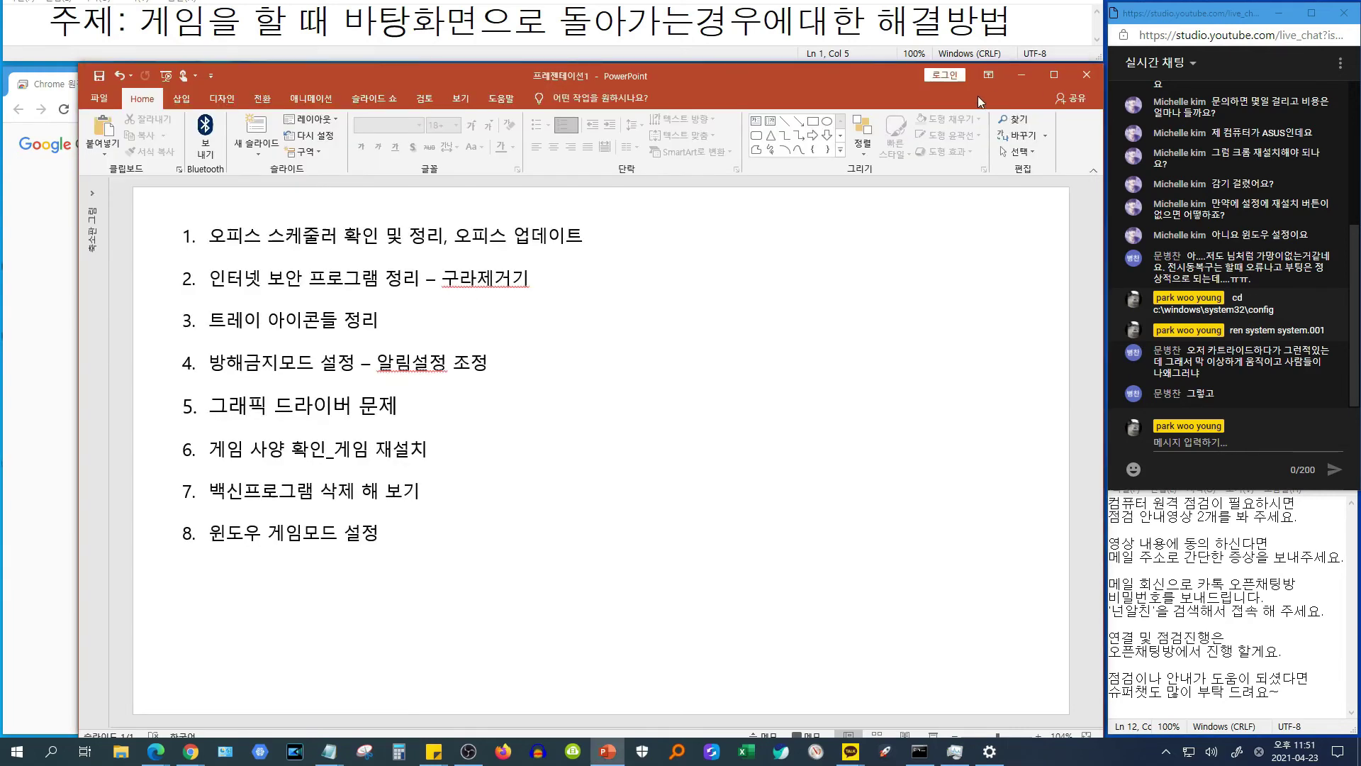
Highlight list item 3, 트레이 아이콘들 정리, and check the hidden tray icons and one icon's exit option
{"action": "left_click", "coordinate": [430, 329]}
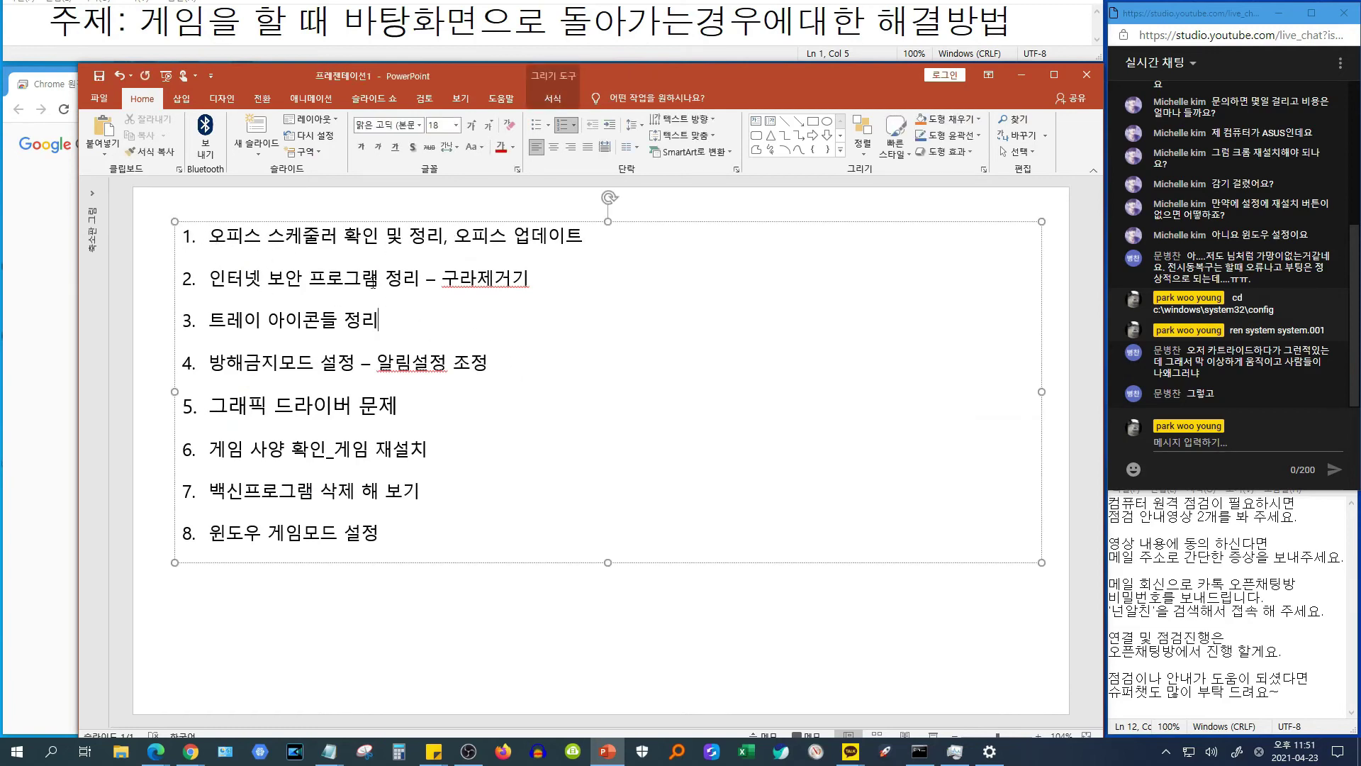
{"action": "left_click_drag", "start_coordinate": [210, 321], "coordinate": [344, 321]}
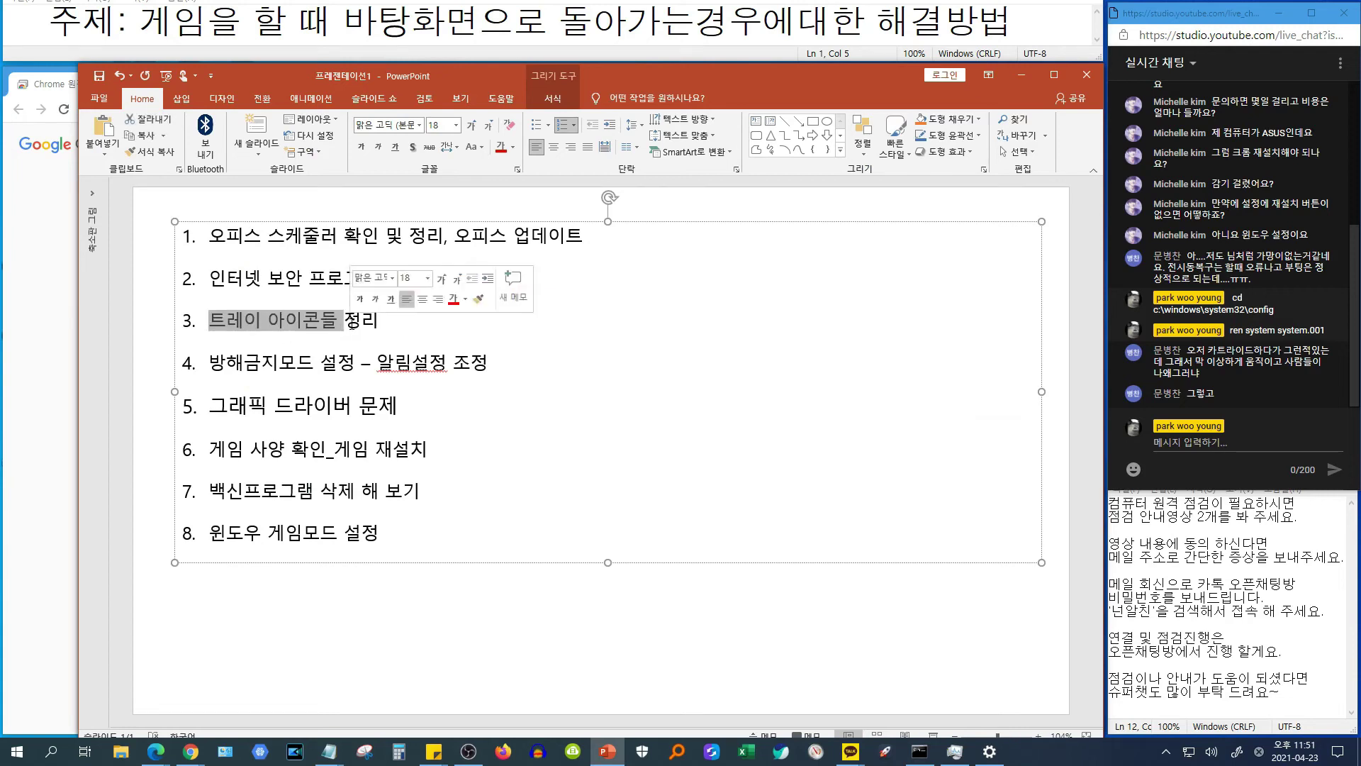
{"action": "left_click", "coordinate": [1165, 751]}
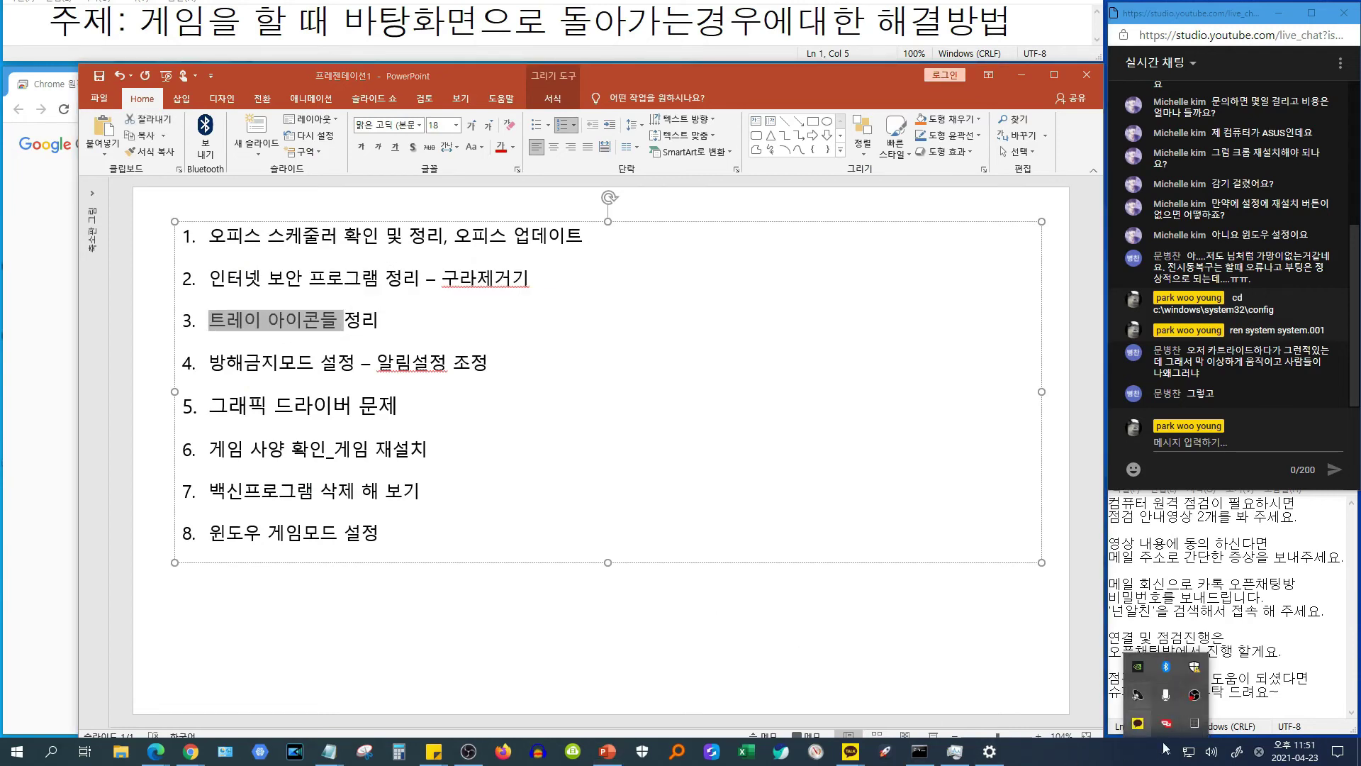
{"action": "right_click", "coordinate": [1194, 722]}
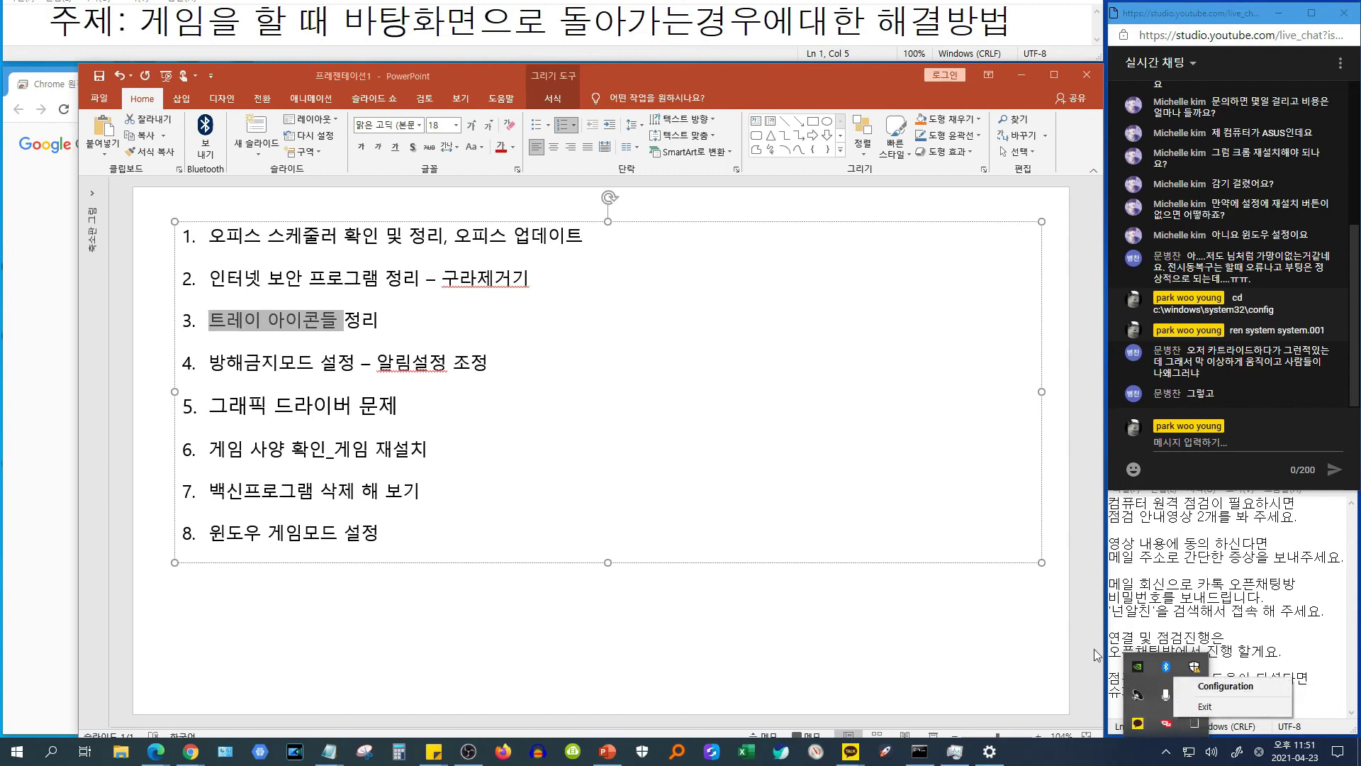
{"action": "left_click", "coordinate": [382, 319]}
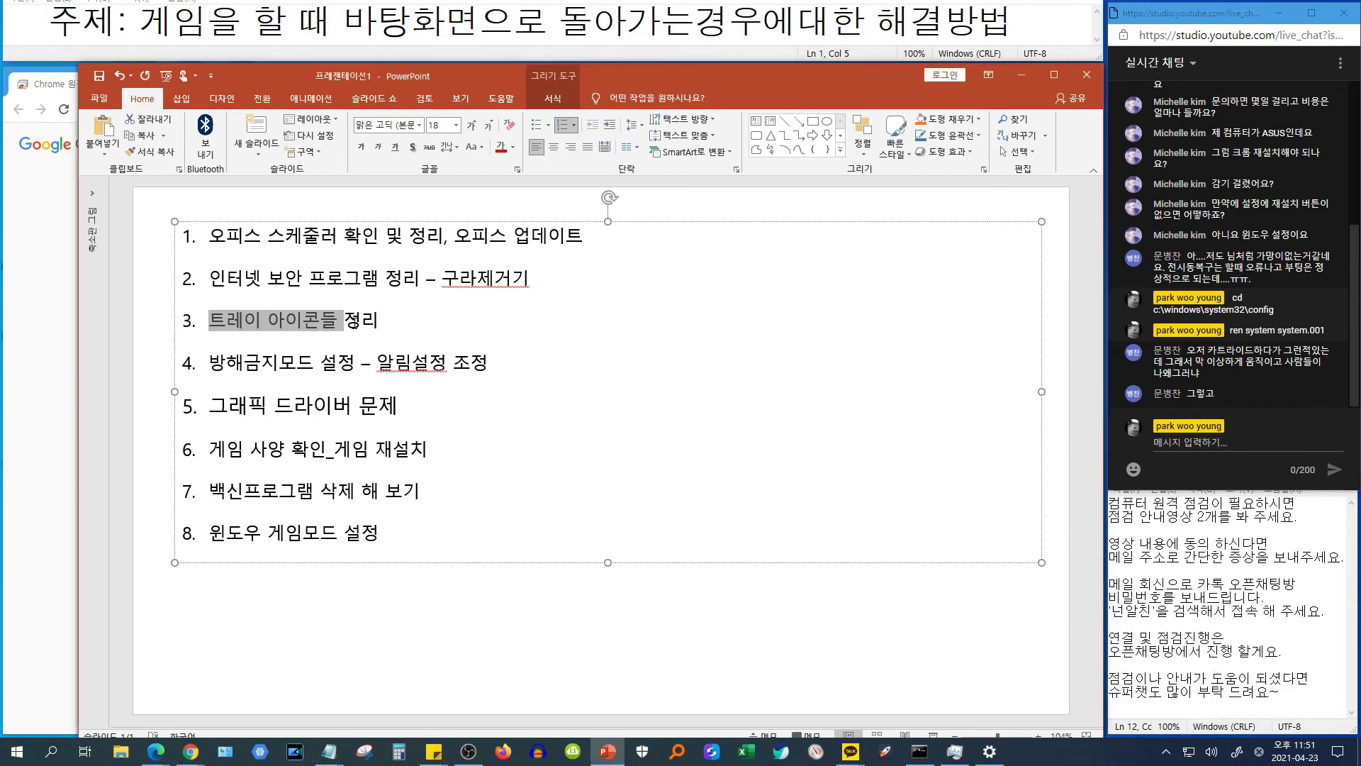
{"action": "left_click", "coordinate": [352, 323]}
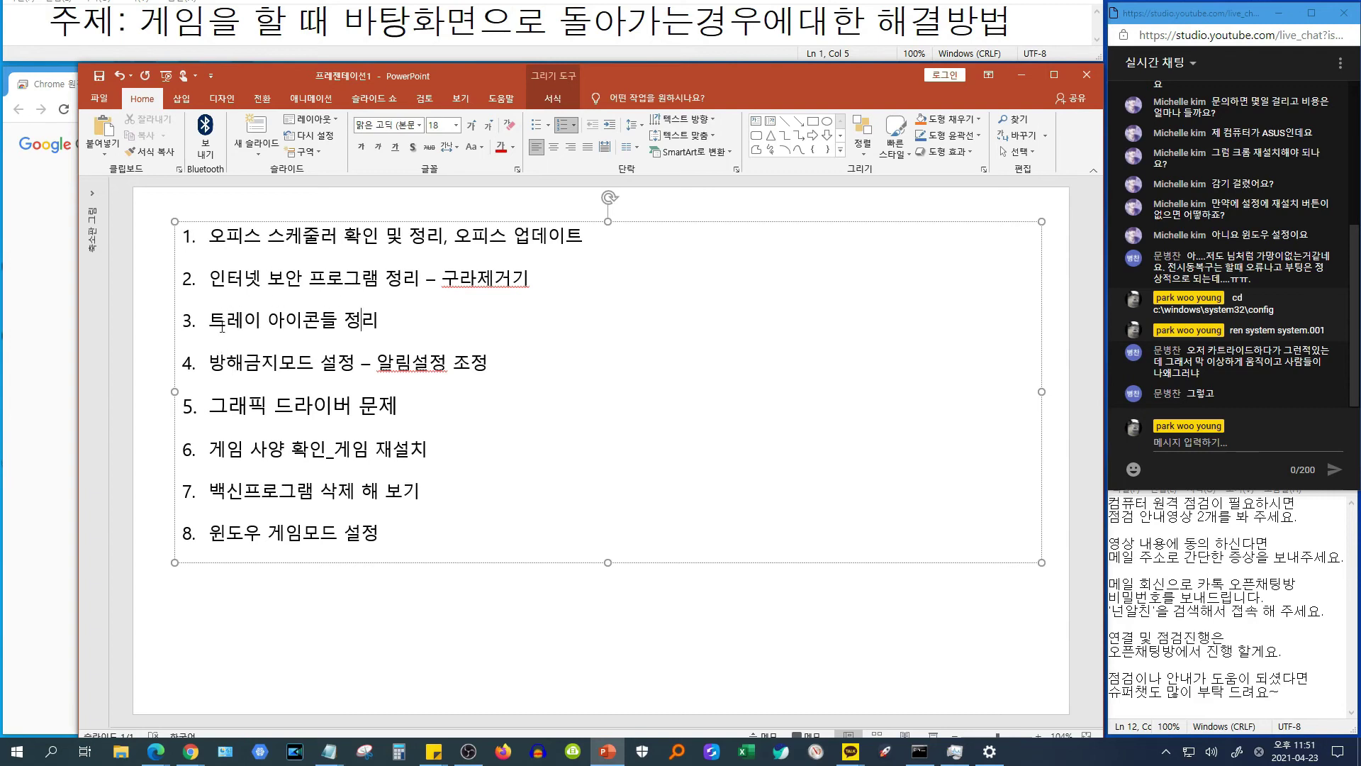
{"action": "left_click_drag", "start_coordinate": [222, 327], "coordinate": [383, 323]}
{"action": "left_click", "coordinate": [293, 377]}
{"action": "key", "text": "End"}
{"action": "key", "text": "Return"}
{"action": "key", "text": "BackSpace"}
Review the 알림 및 작업 and 집중 지원 pages in the Windows system settings and close Settings
{"action": "left_click", "coordinate": [15, 752]}
{"action": "left_click", "coordinate": [17, 699]}
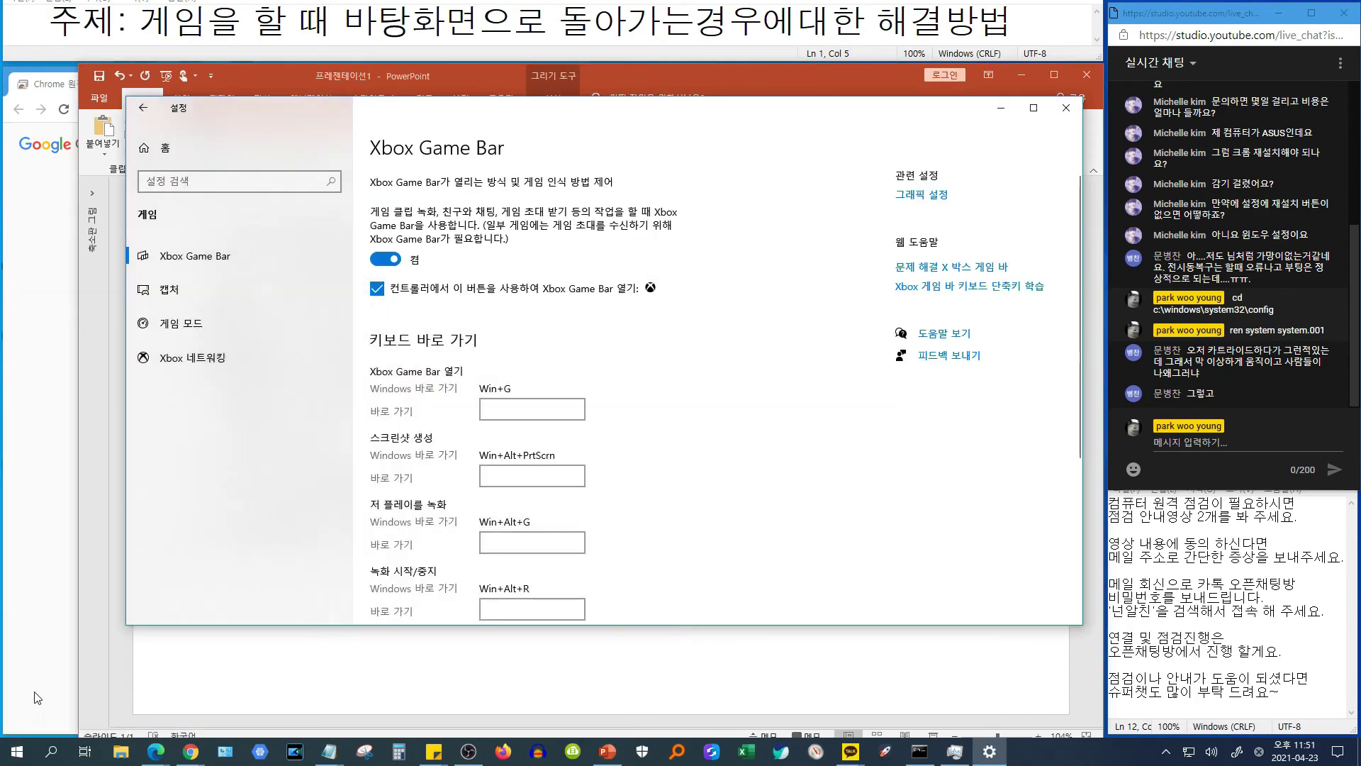
{"action": "left_click", "coordinate": [143, 107]}
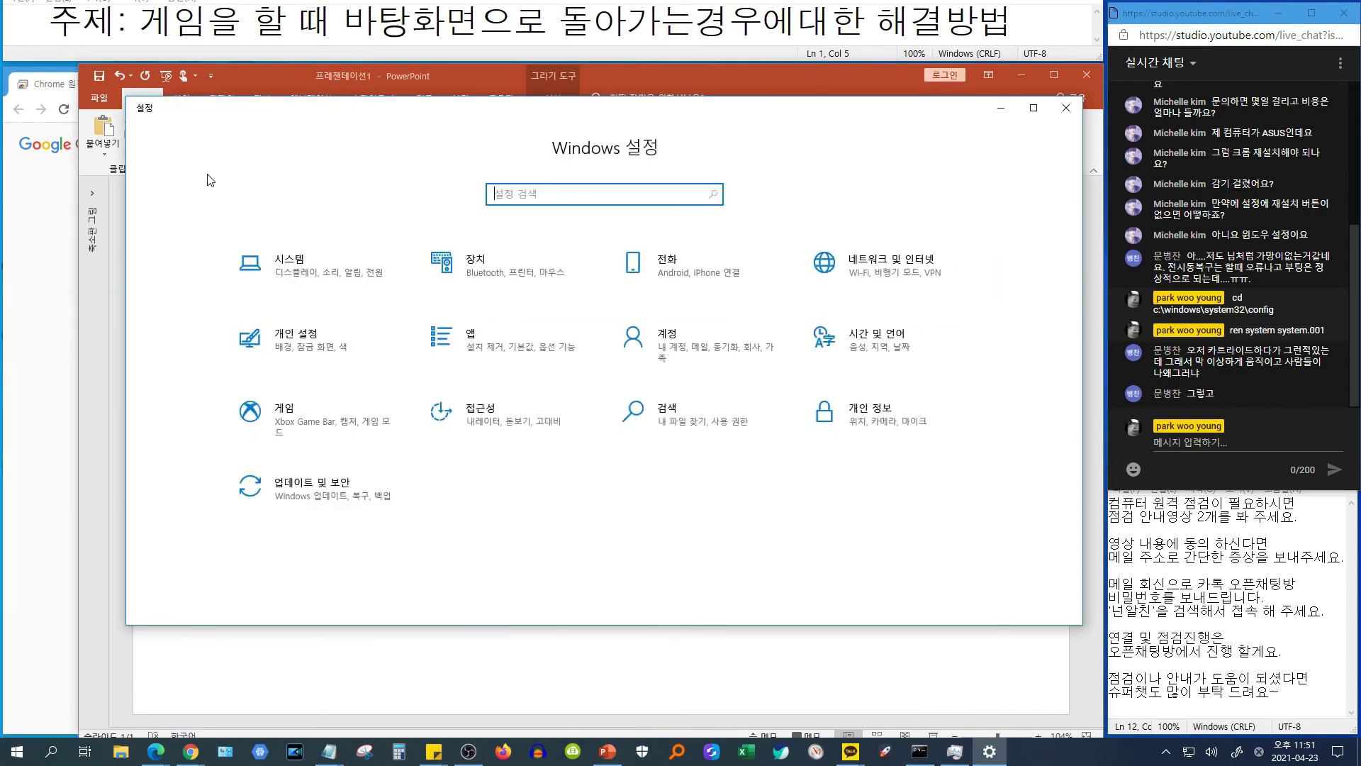
{"action": "left_click", "coordinate": [279, 296]}
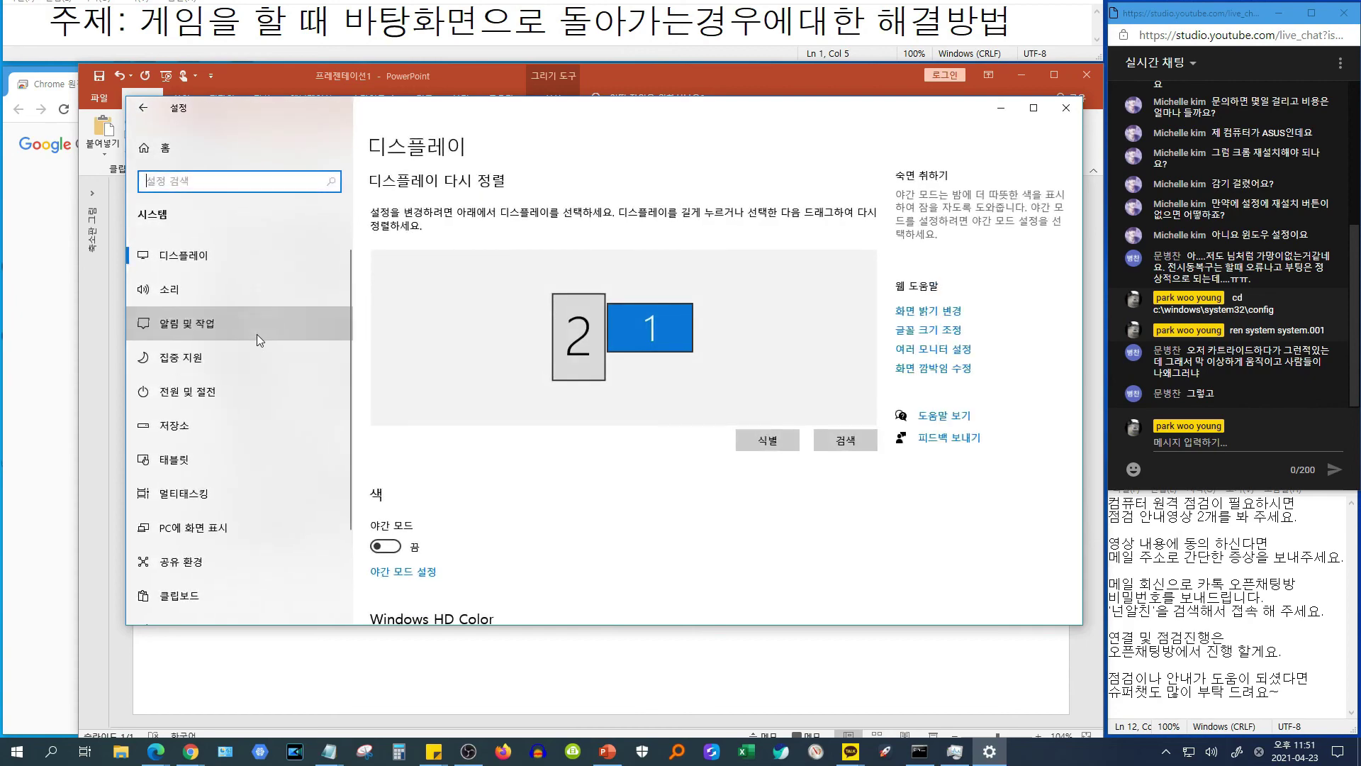
{"action": "left_click", "coordinate": [257, 334]}
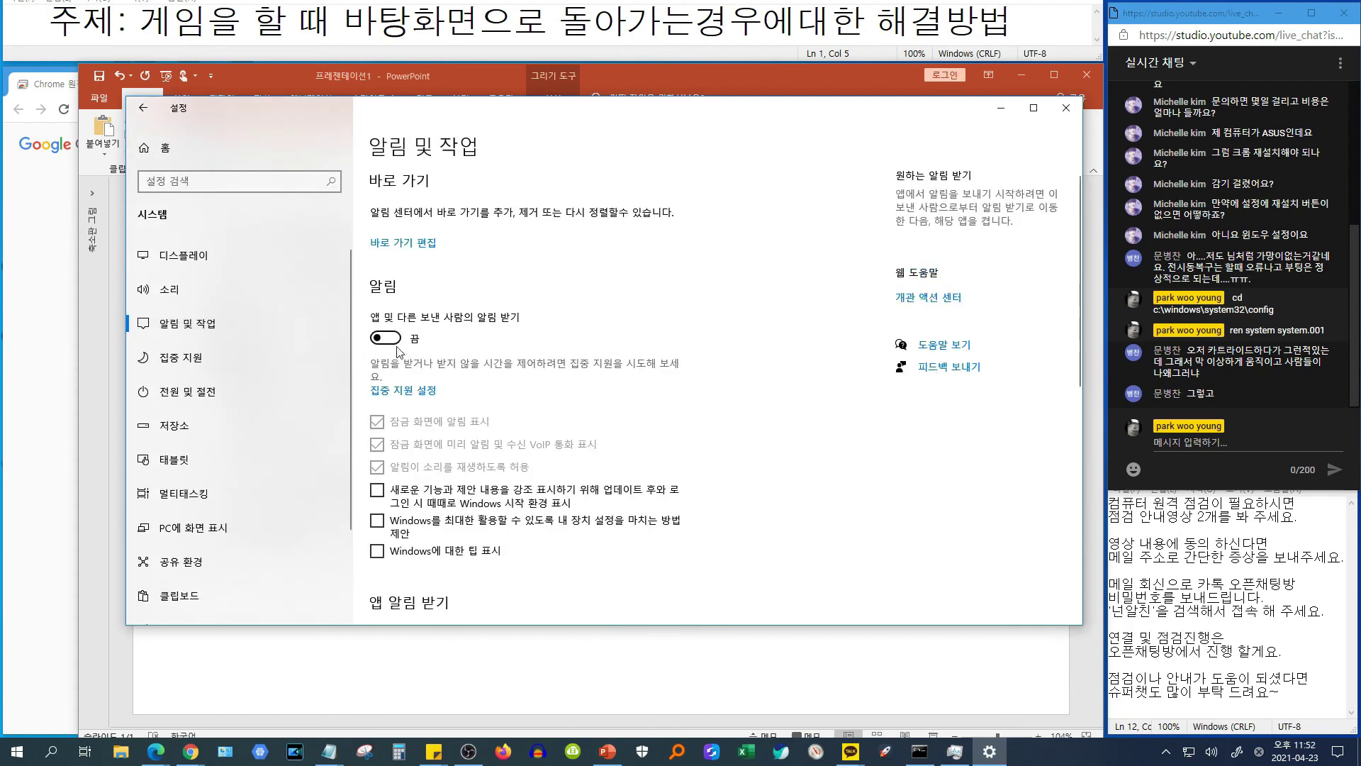
{"action": "left_click", "coordinate": [237, 357]}
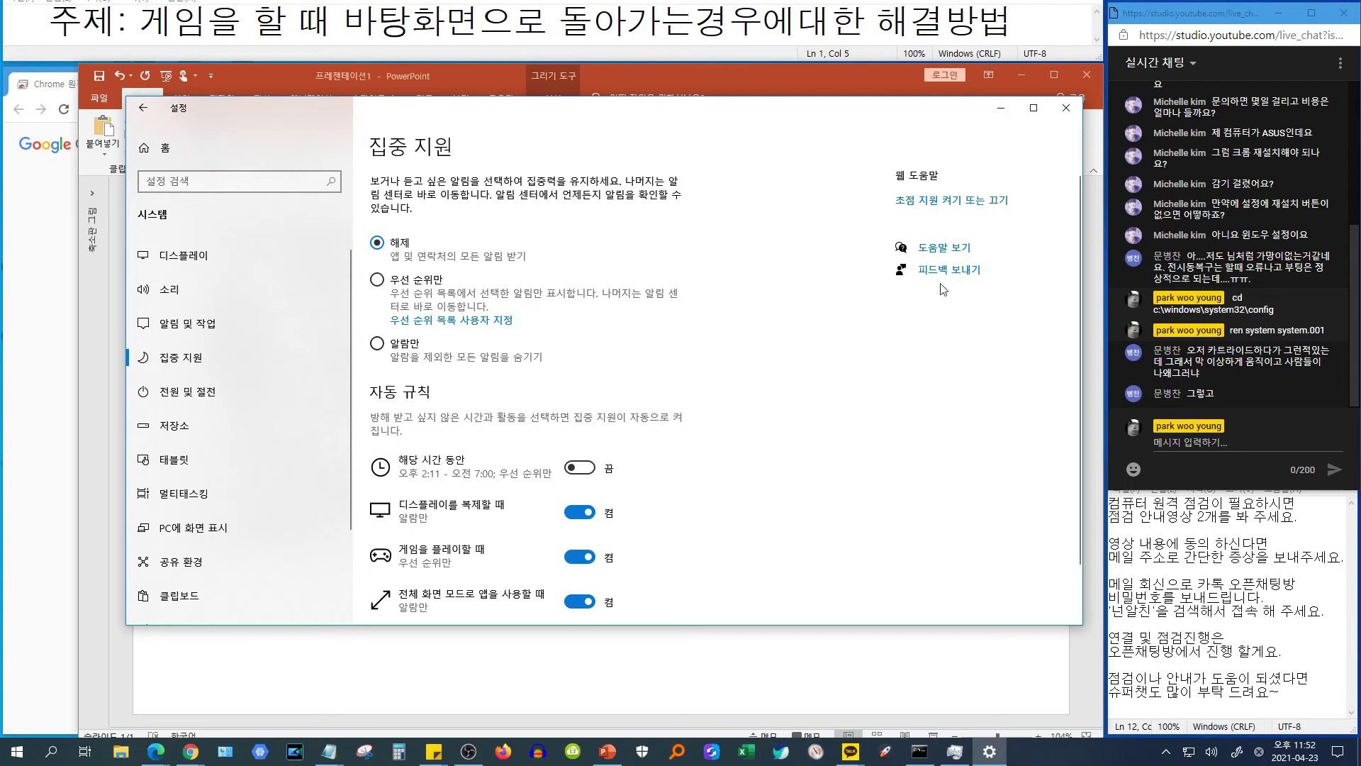
{"action": "left_click", "coordinate": [1055, 118]}
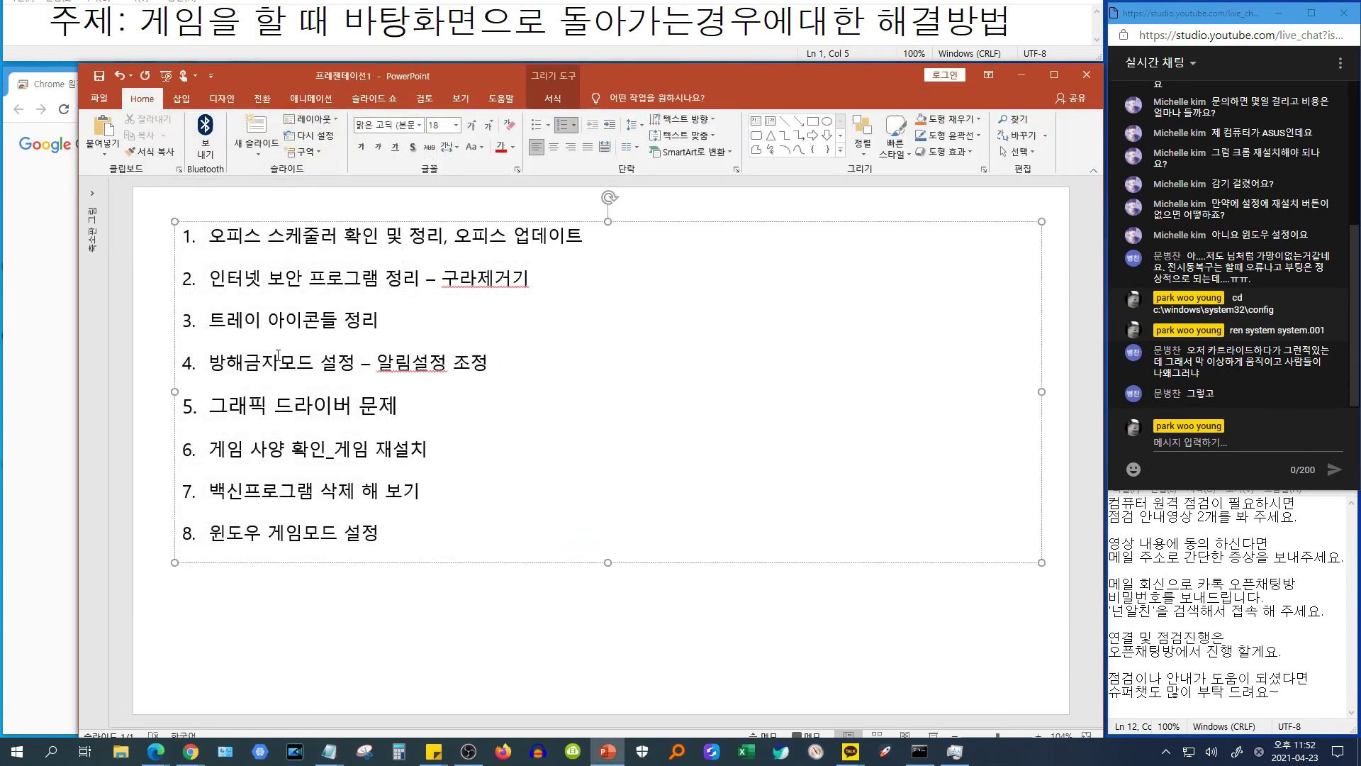
Point out item 4 on notification settings and highlight item 5, 그래픽 드라이버 문제, in the slide's list
{"action": "triple_click", "coordinate": [323, 365]}
{"action": "left_click", "coordinate": [334, 407]}
{"action": "left_click_drag", "start_coordinate": [247, 407], "coordinate": [388, 414]}
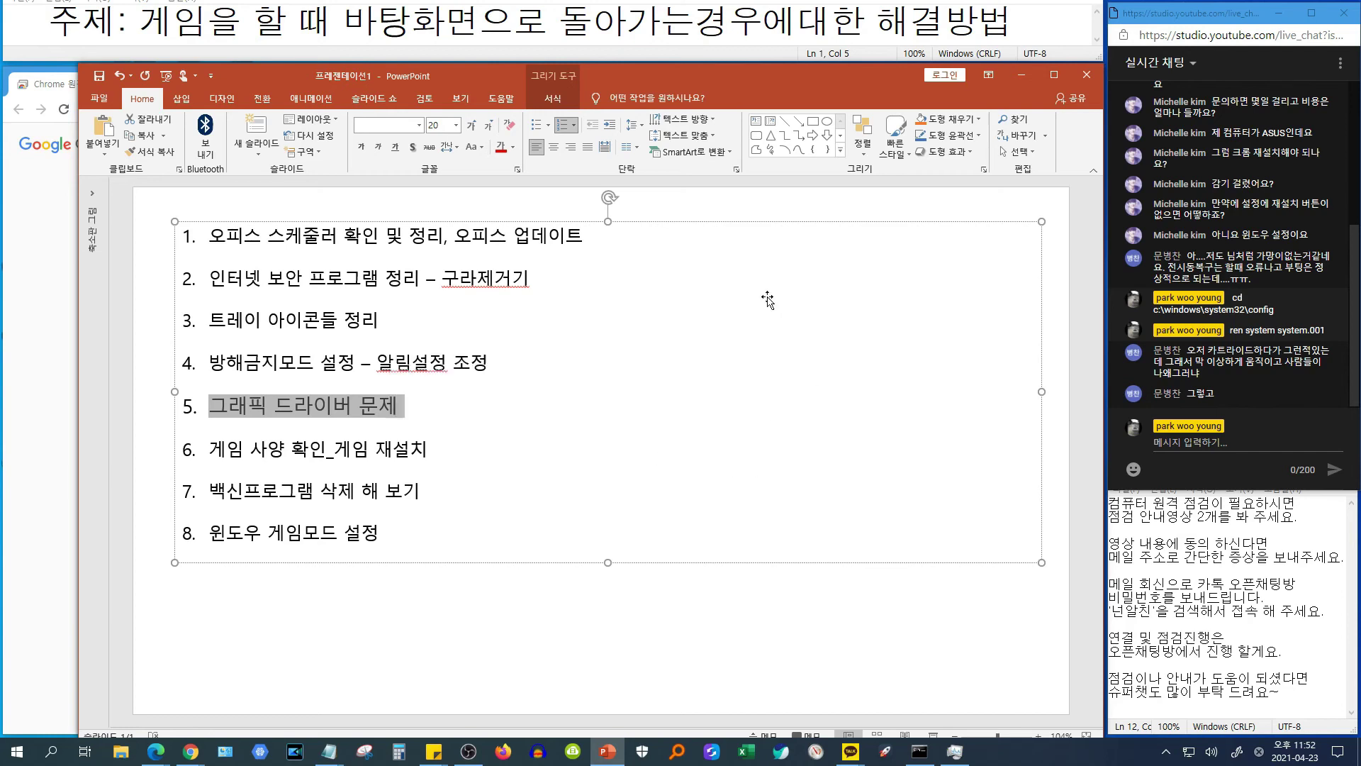
{"action": "left_click", "coordinate": [411, 405]}
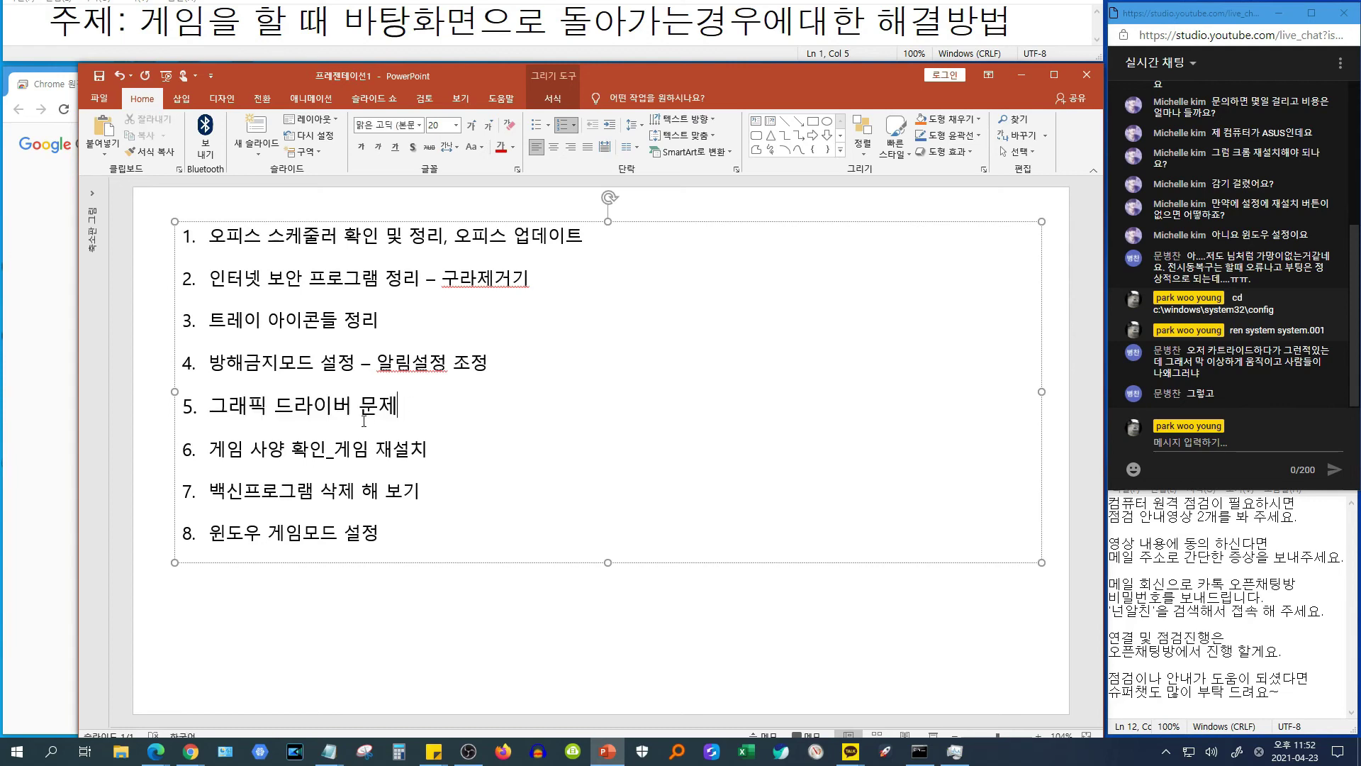
{"action": "left_click", "coordinate": [275, 405], "text": "shift"}
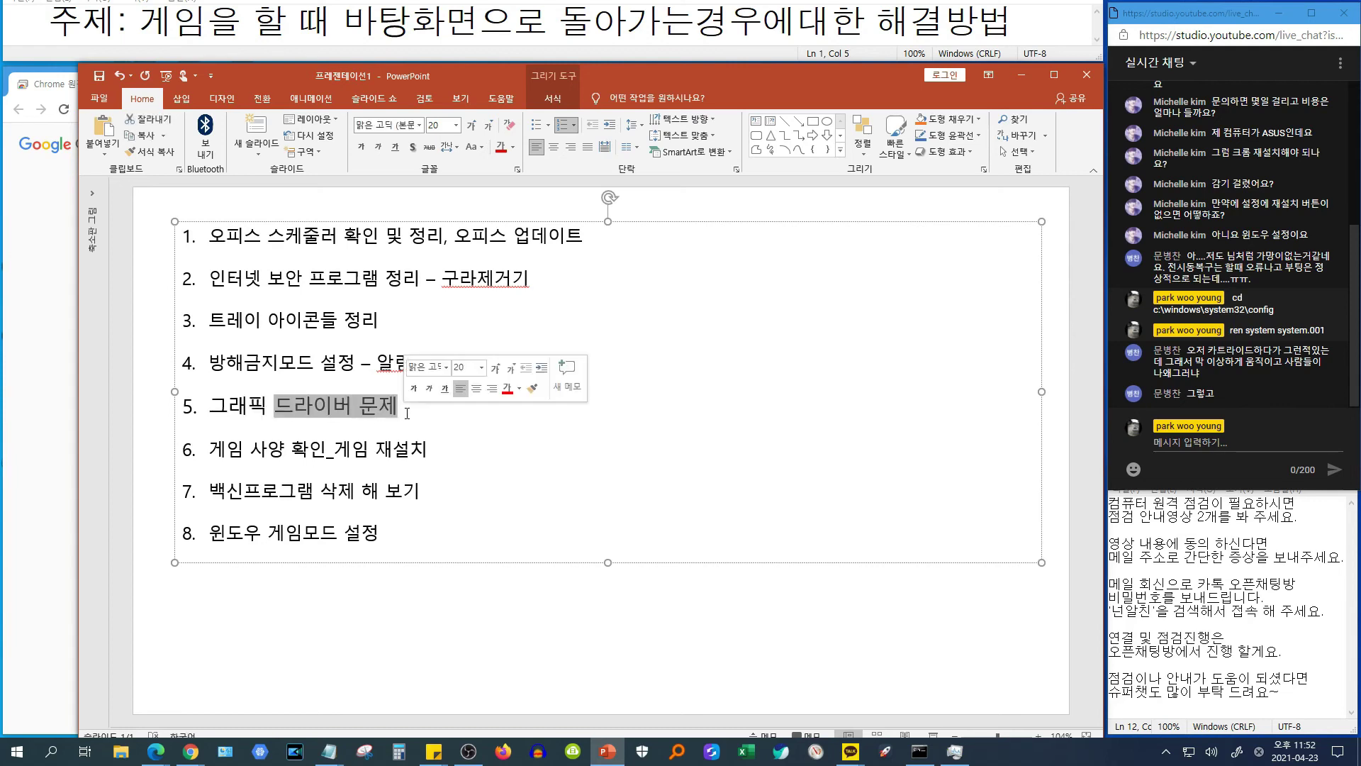
{"action": "left_click", "coordinate": [367, 407]}
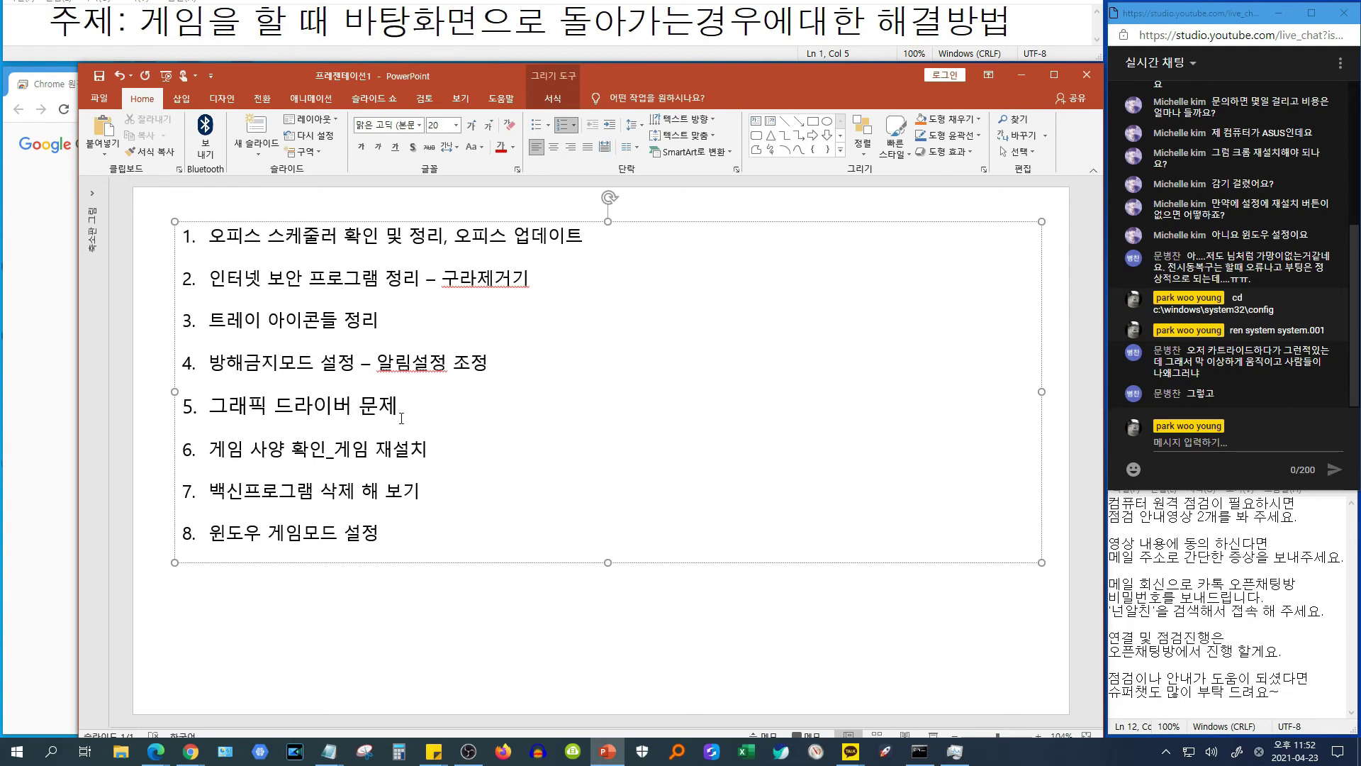
{"action": "left_click_drag", "start_coordinate": [275, 406], "coordinate": [397, 405]}
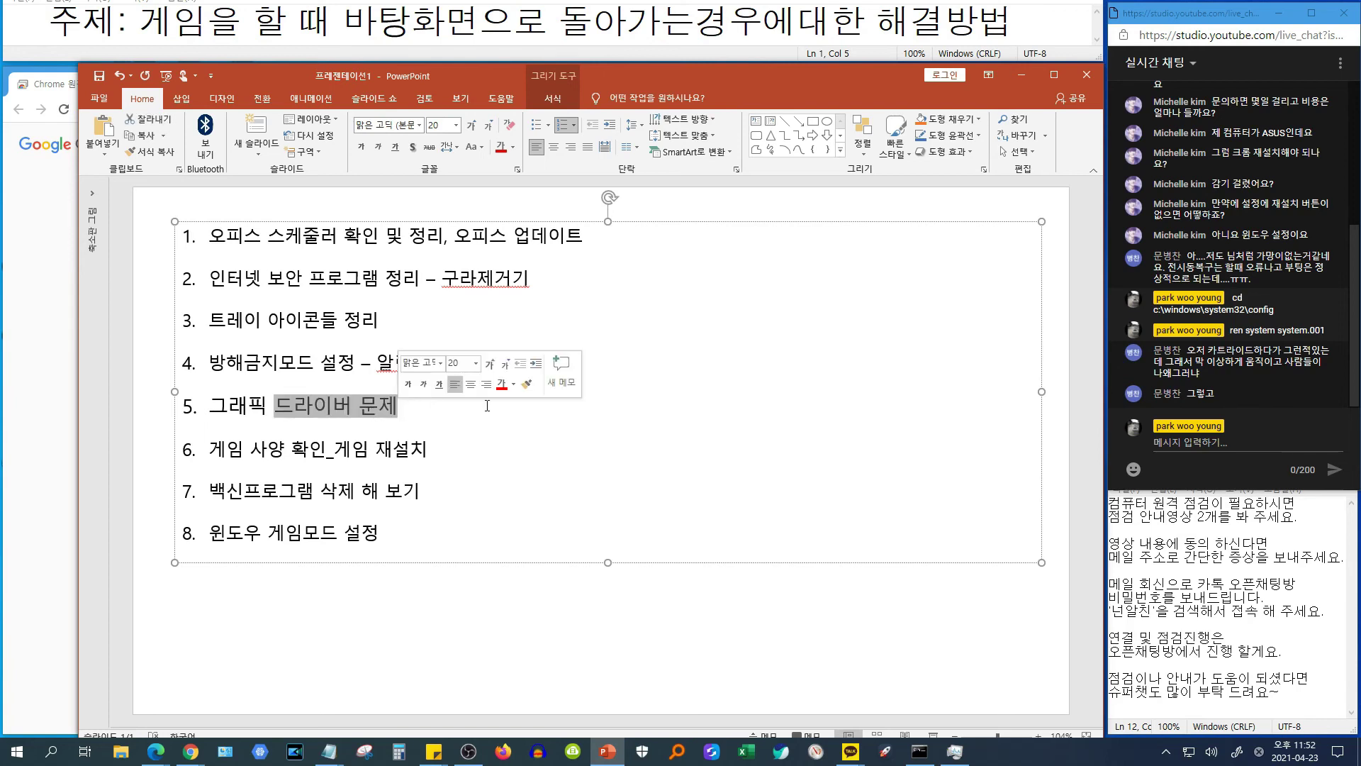
{"action": "left_click", "coordinate": [584, 435]}
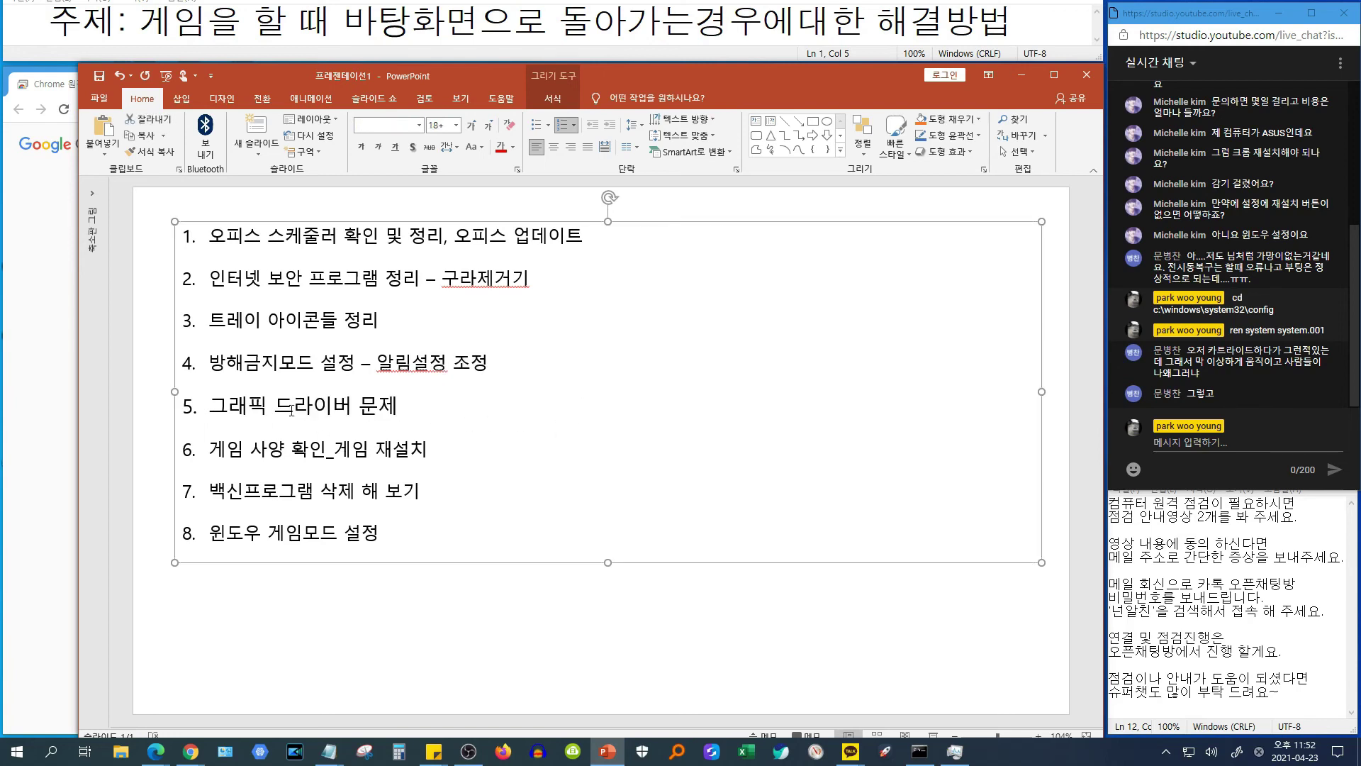
{"action": "left_click_drag", "start_coordinate": [224, 409], "coordinate": [435, 399]}
{"action": "left_click", "coordinate": [660, 430]}
Highlight both parts of item 6 in the slide's list, 게임 사양 확인 and 게임 재설치
{"action": "left_click_drag", "start_coordinate": [216, 453], "coordinate": [315, 453]}
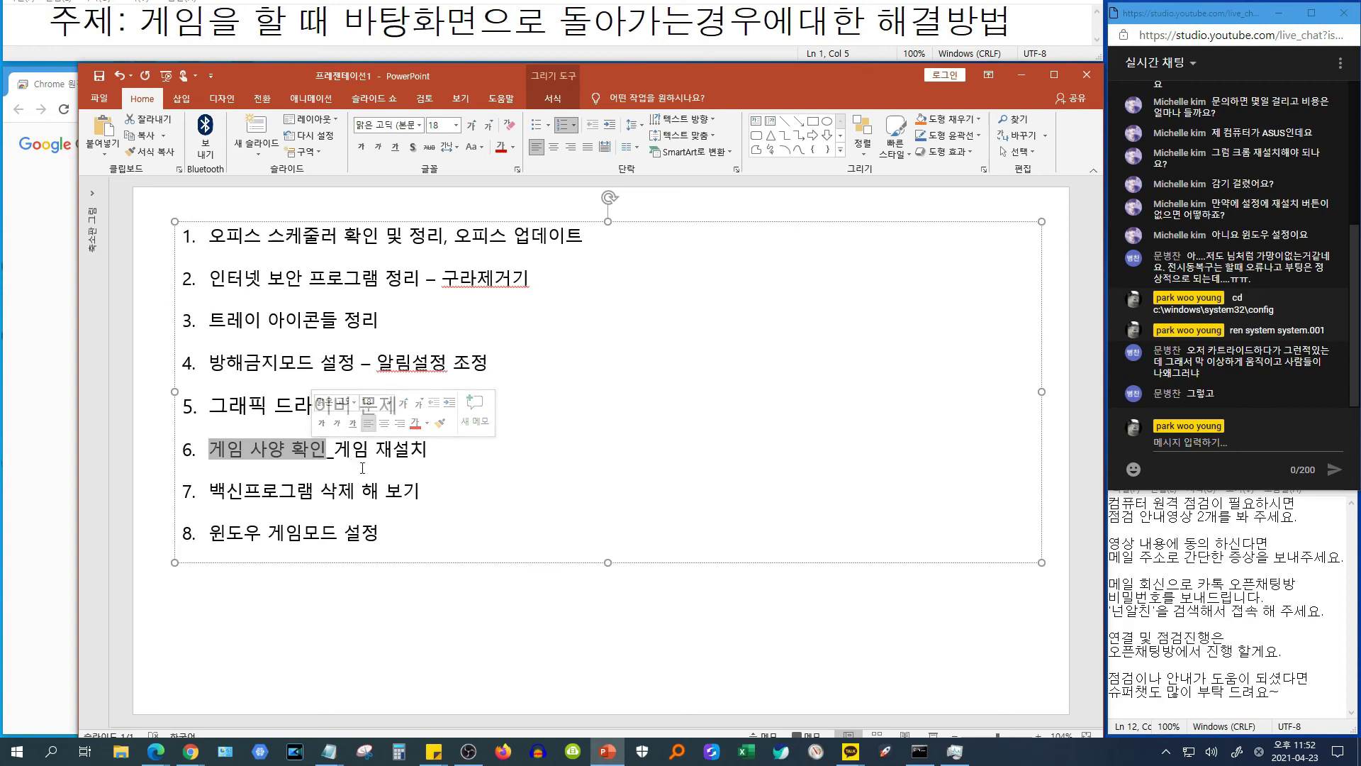
{"action": "key", "text": "End"}
{"action": "key", "text": "Return"}
{"action": "left_click_drag", "start_coordinate": [326, 449], "coordinate": [209, 449]}
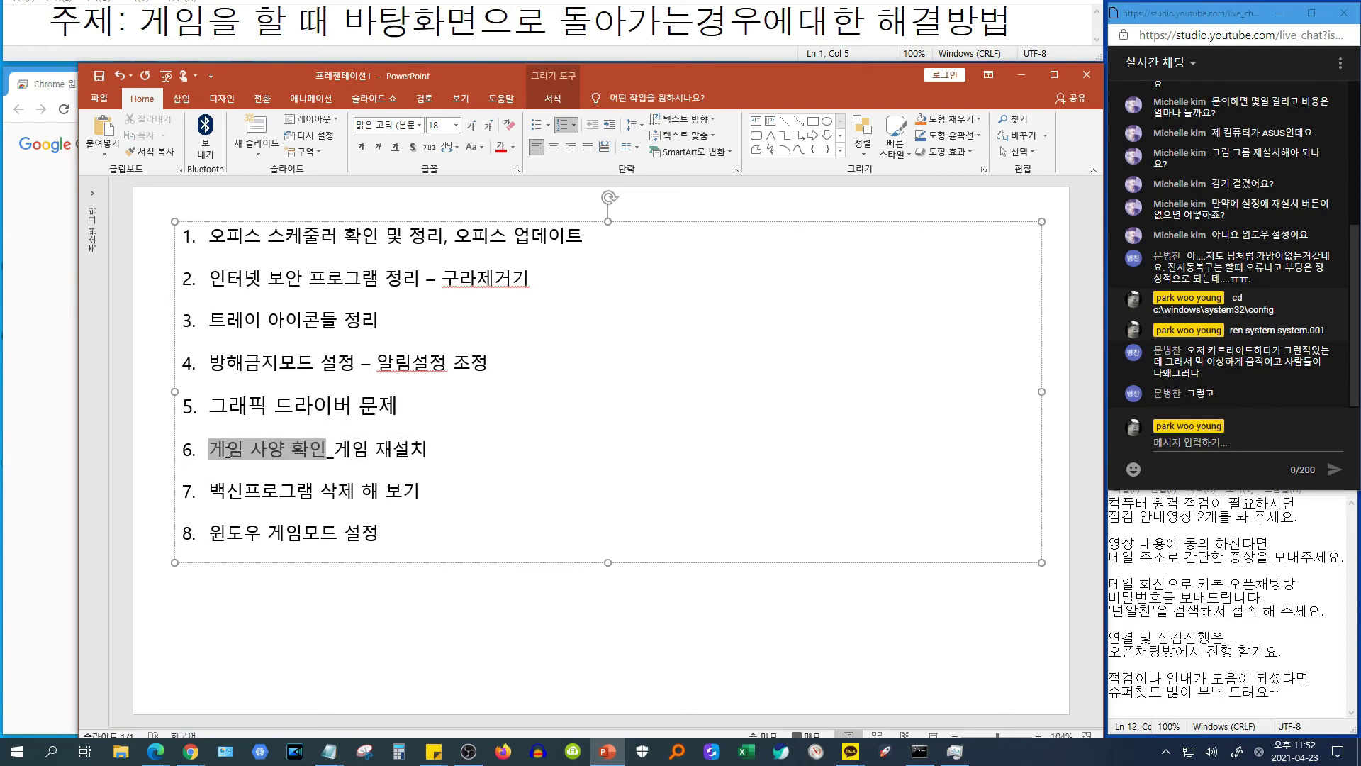
{"action": "left_click", "coordinate": [350, 446]}
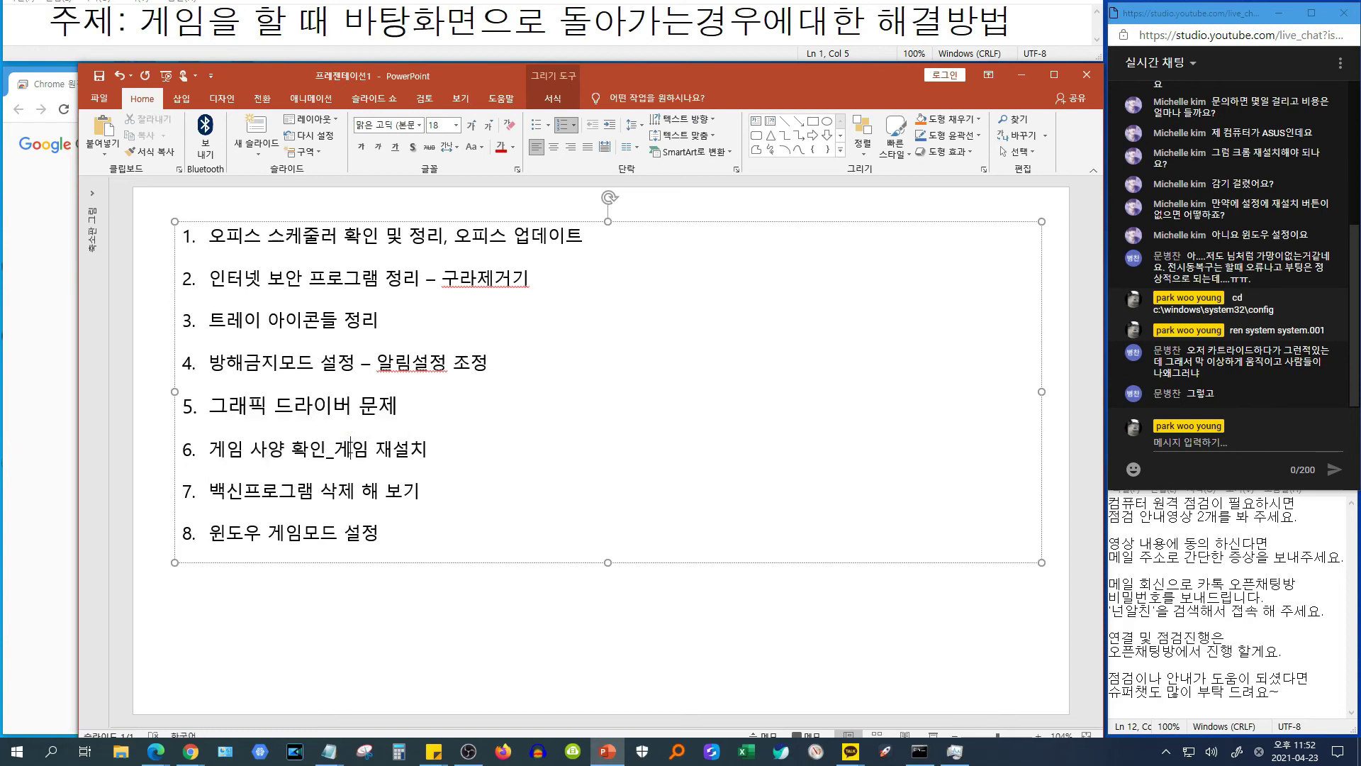
{"action": "left_click_drag", "start_coordinate": [324, 449], "coordinate": [209, 448]}
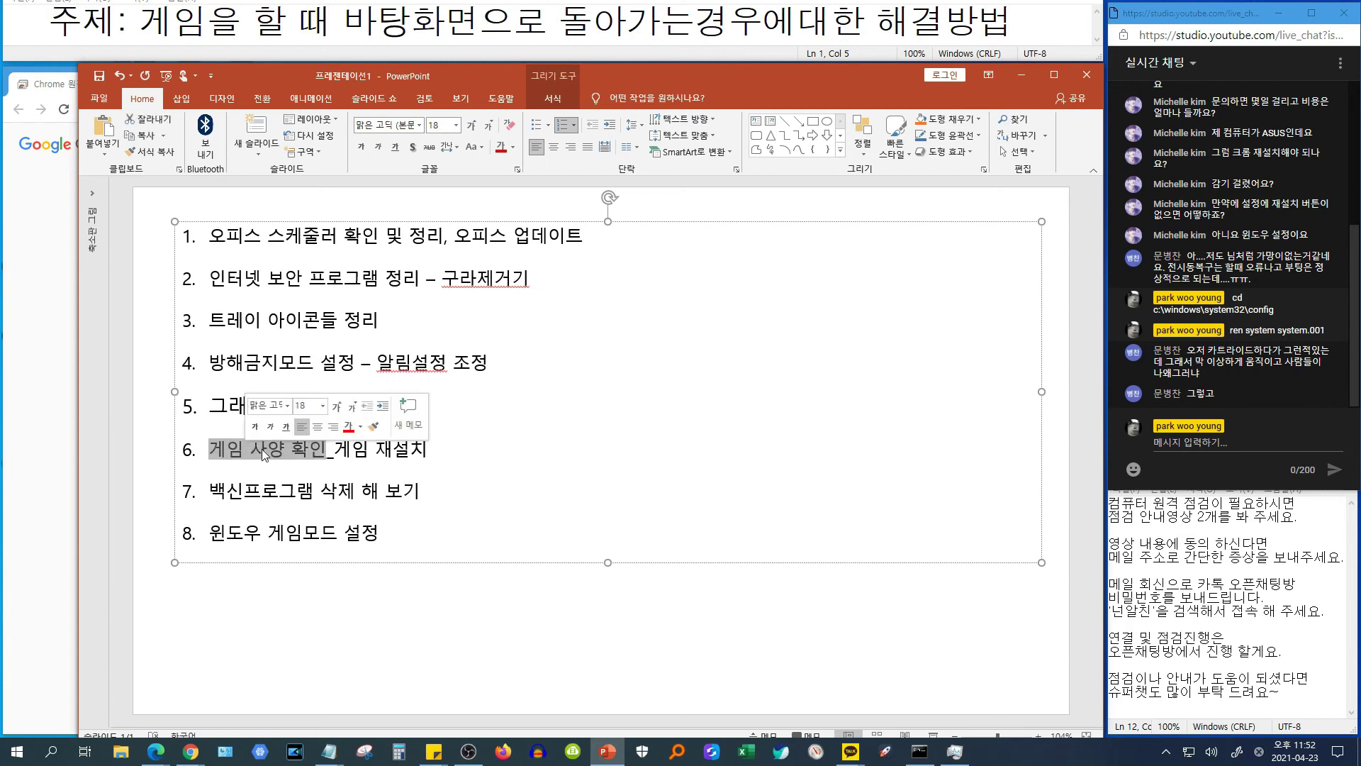
{"action": "mouse_move", "coordinate": [333, 449]}
{"action": "left_mouse_down"}
{"action": "mouse_move", "coordinate": [427, 448]}
{"action": "mouse_move", "coordinate": [333, 450]}
{"action": "left_mouse_up"}
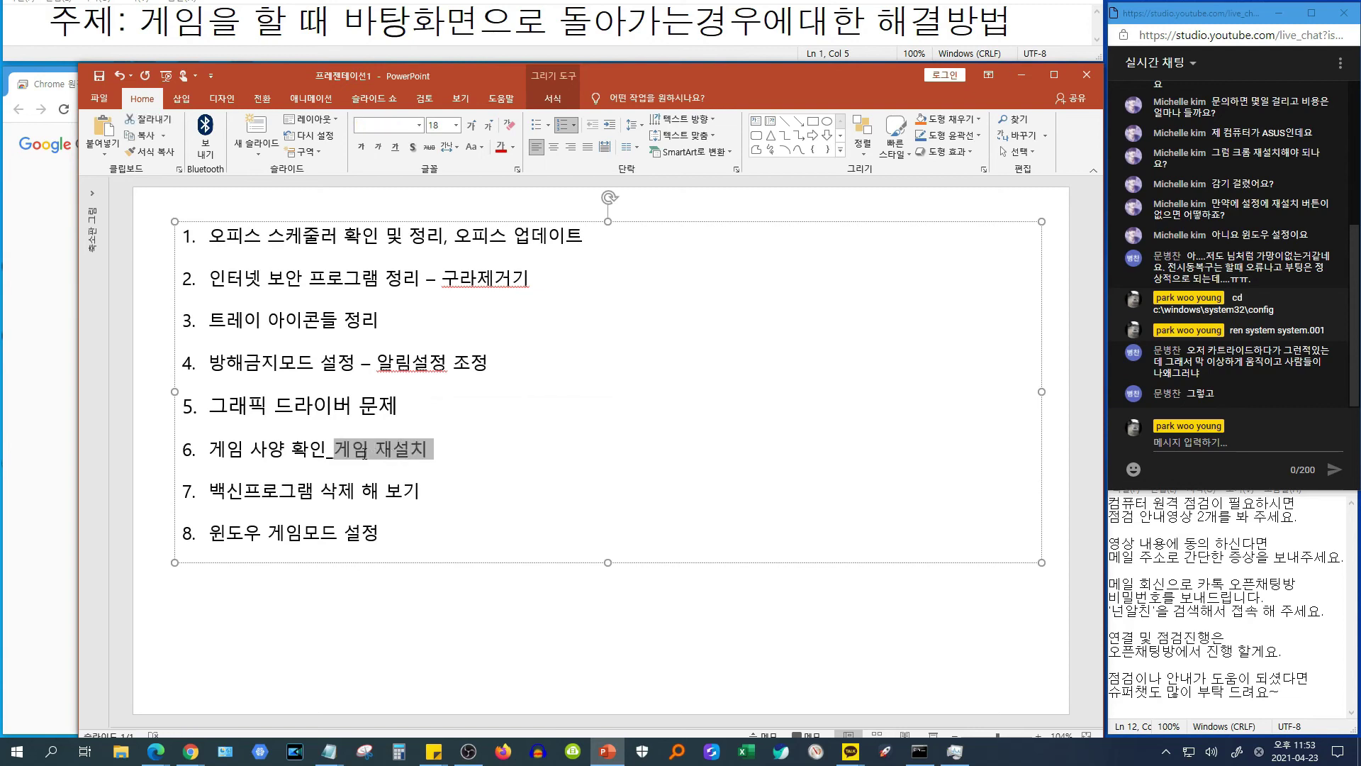
{"action": "left_click", "coordinate": [492, 456]}
{"action": "key", "text": "Return"}
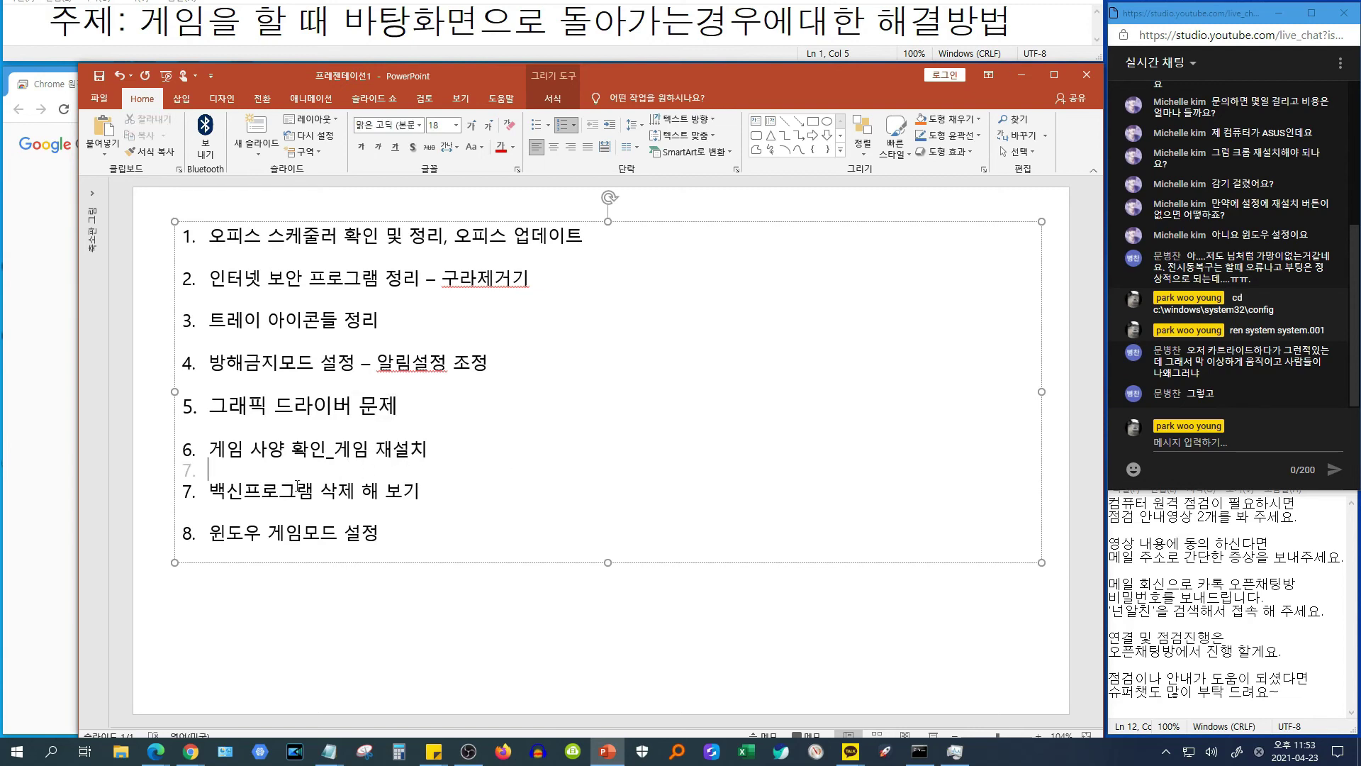
{"action": "key", "text": "Hangul"}
Highlight 프로그램 정리 – 구라제거기 in item 2 and the whole of item 7, 백신프로그램 삭제 해 보기
{"action": "left_click_drag", "start_coordinate": [322, 290], "coordinate": [557, 281]}
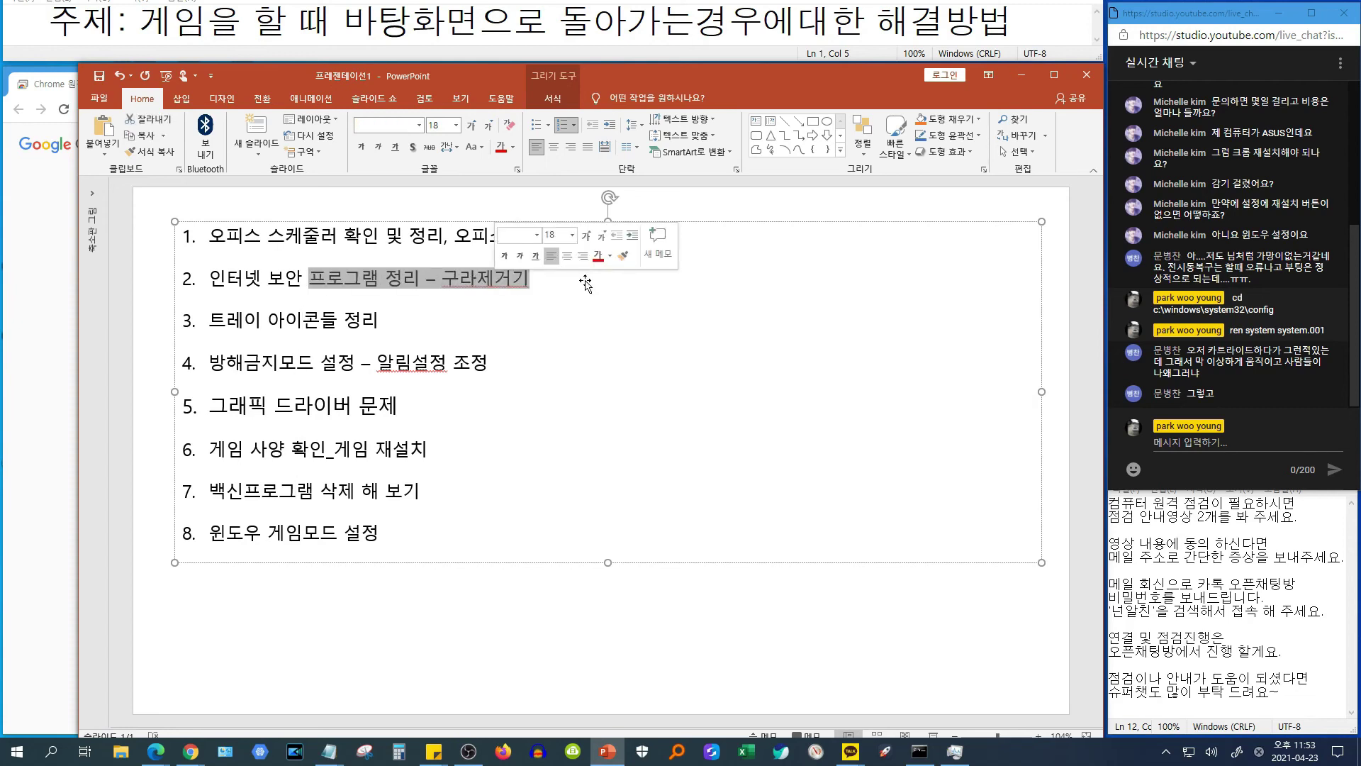
{"action": "key", "text": "Escape"}
{"action": "left_click_drag", "start_coordinate": [221, 500], "coordinate": [426, 493]}
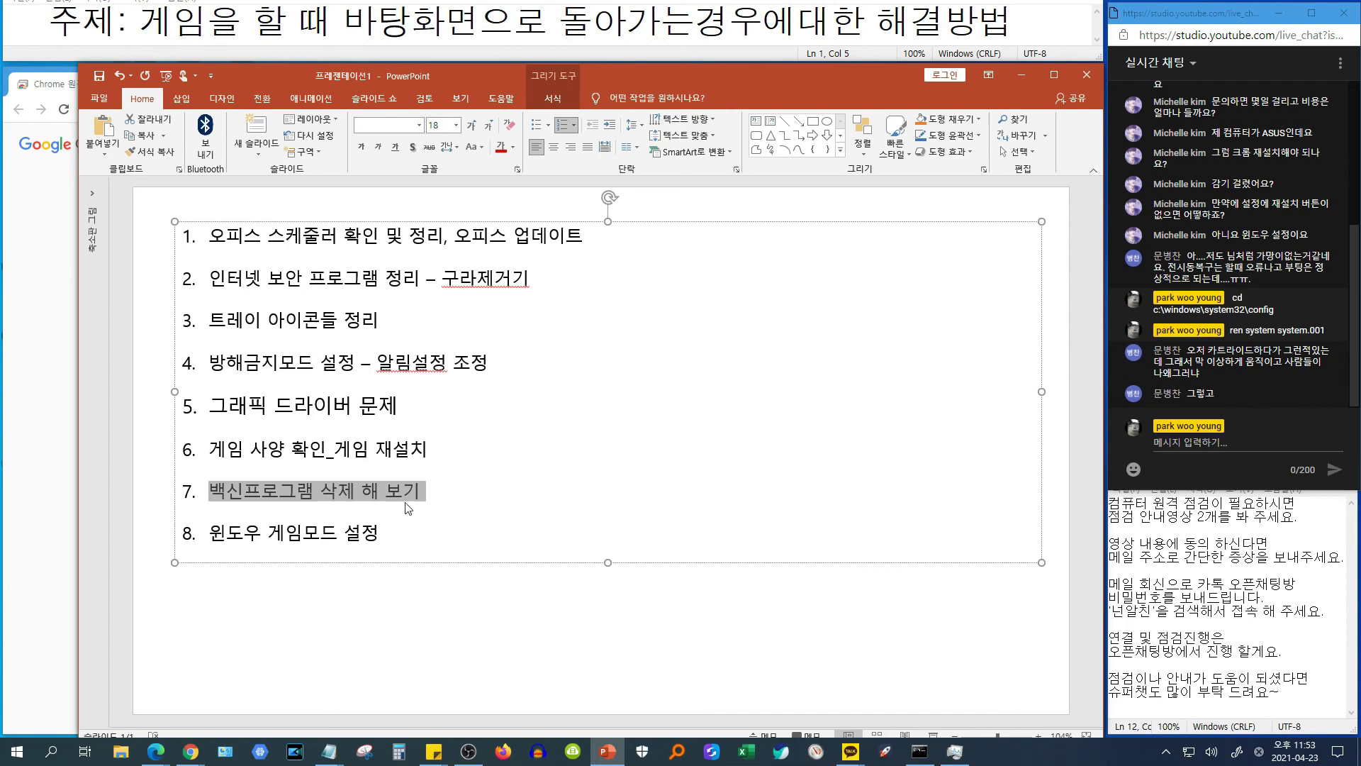
{"action": "left_click", "coordinate": [499, 505]}
{"action": "key", "text": "Return"}
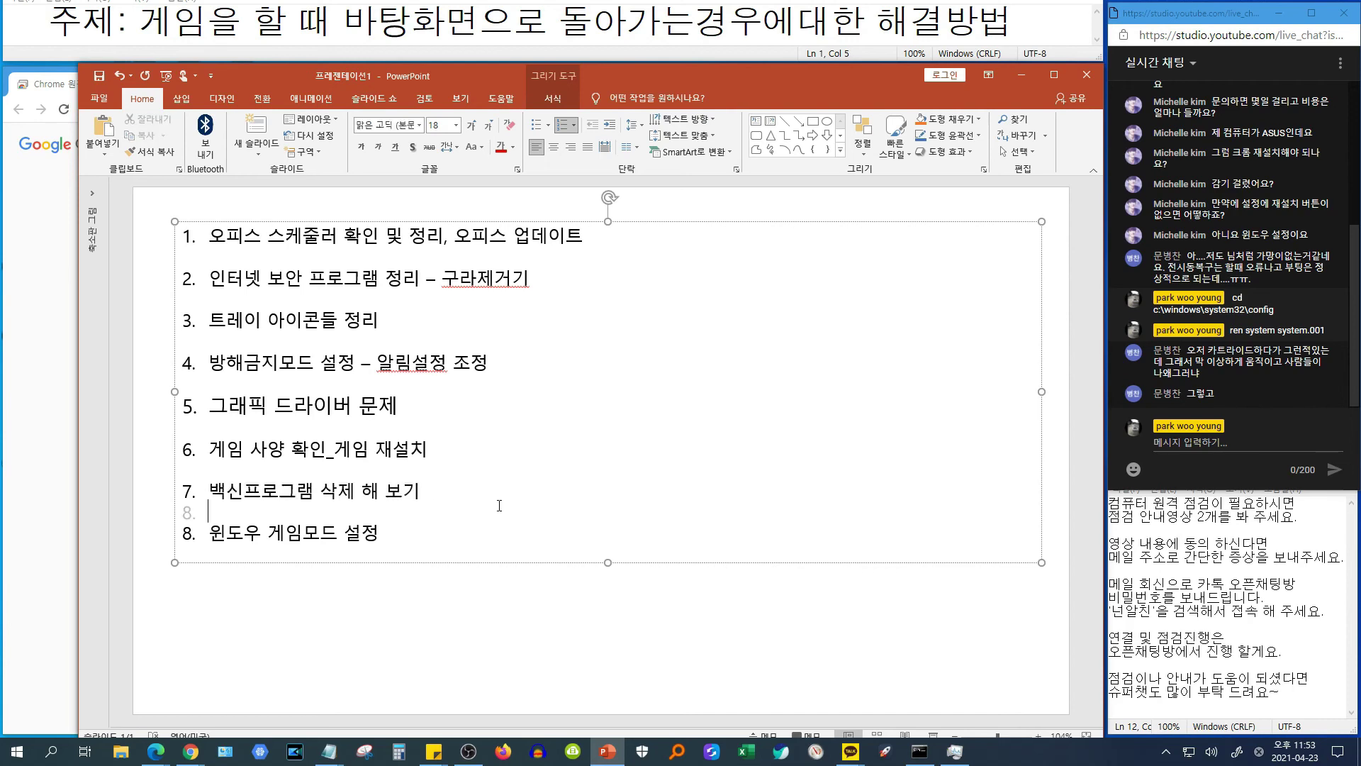
{"action": "key", "text": "BackSpace"}
{"action": "left_click_drag", "start_coordinate": [261, 489], "coordinate": [320, 490]}
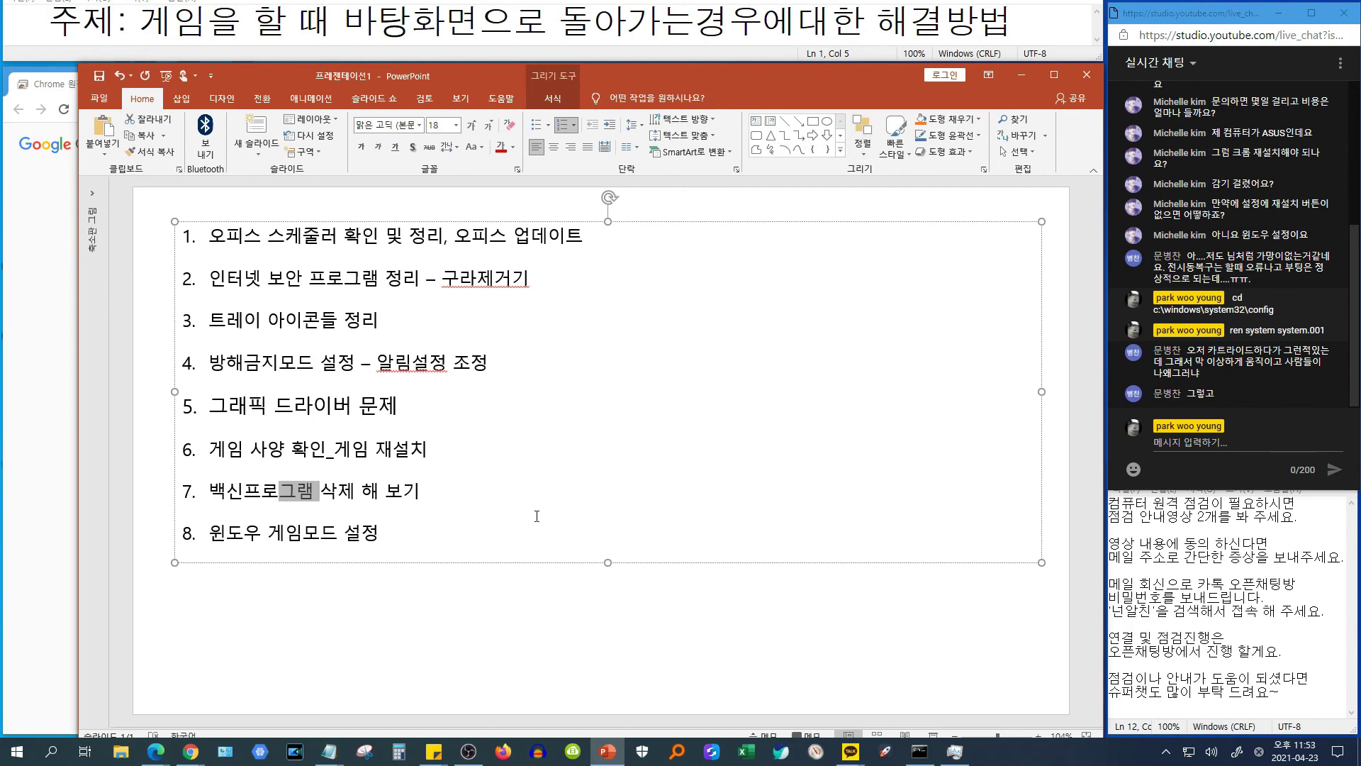
{"action": "left_click", "coordinate": [476, 493]}
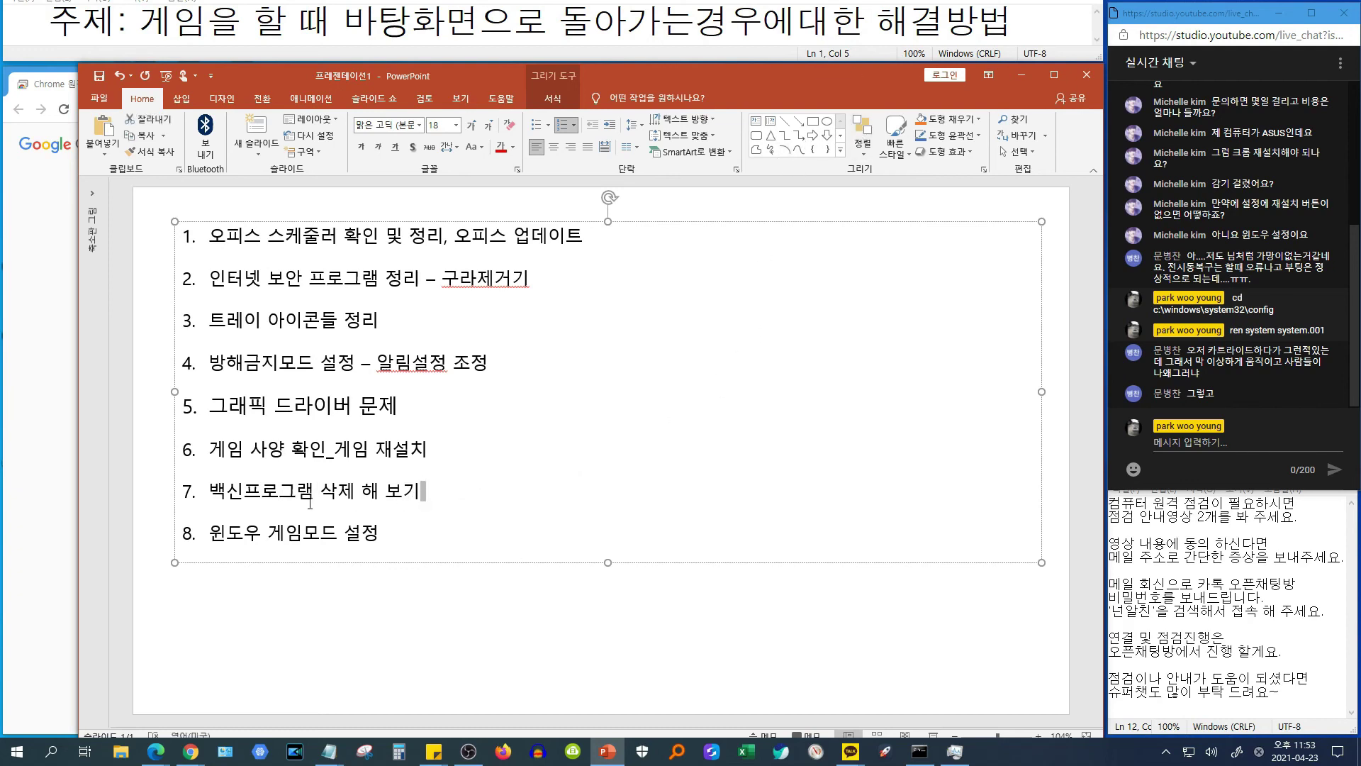
{"action": "double_click", "coordinate": [269, 495]}
{"action": "left_click", "coordinate": [420, 496]}
{"action": "left_click_drag", "start_coordinate": [270, 495], "coordinate": [436, 488]}
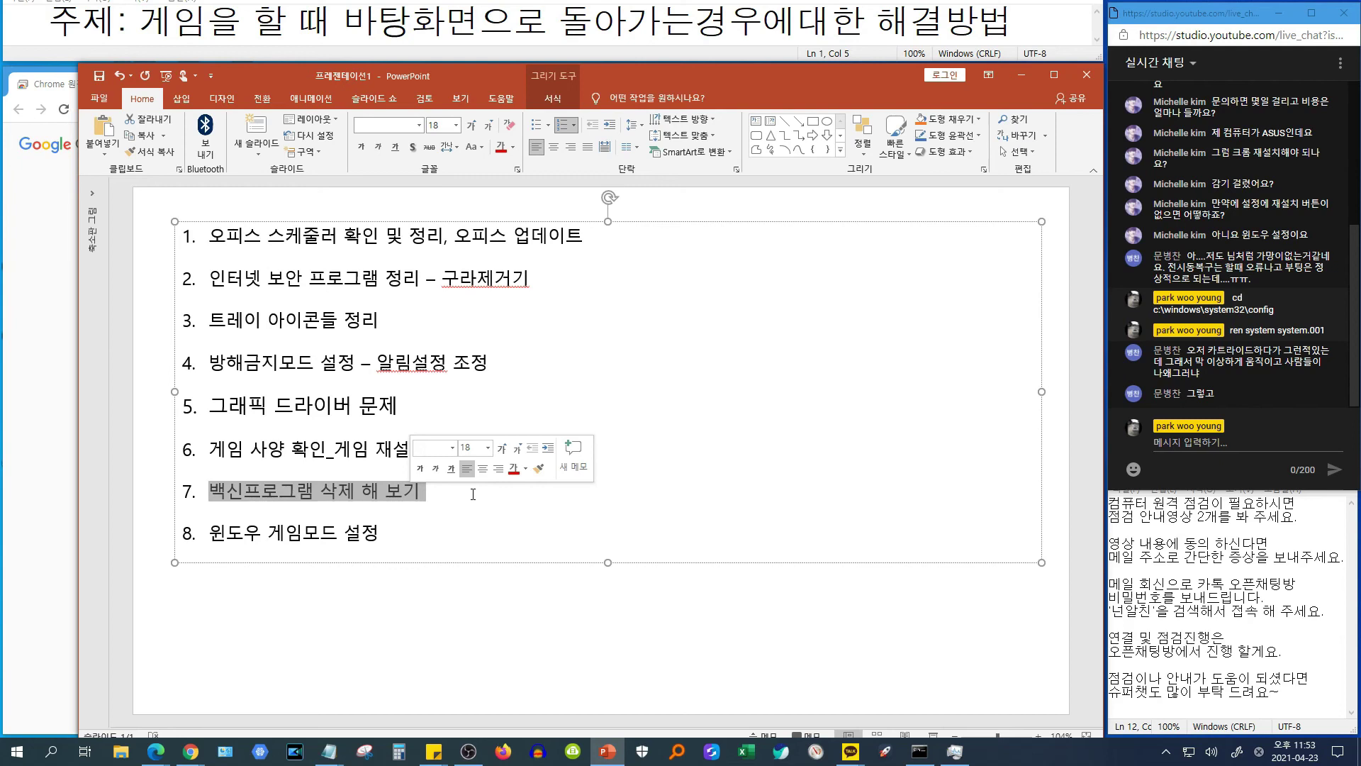
{"action": "left_click", "coordinate": [439, 492]}
{"action": "left_click_drag", "start_coordinate": [253, 494], "coordinate": [426, 496]}
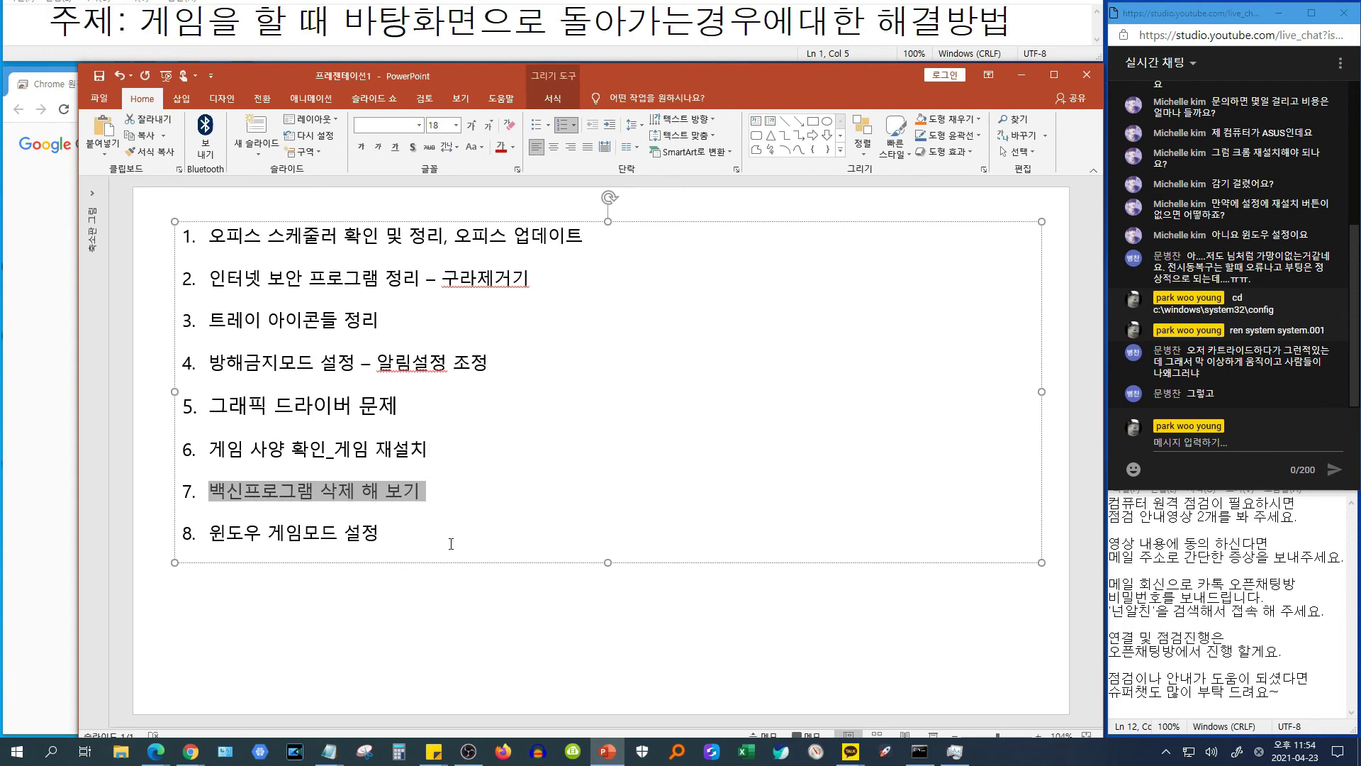
Highlight item 8, 윈도우 게임모드 설정, and open the 게임 모드 page in the Windows game settings
{"action": "left_click", "coordinate": [427, 537]}
{"action": "left_click_drag", "start_coordinate": [208, 533], "coordinate": [382, 533]}
{"action": "left_click", "coordinate": [383, 533]}
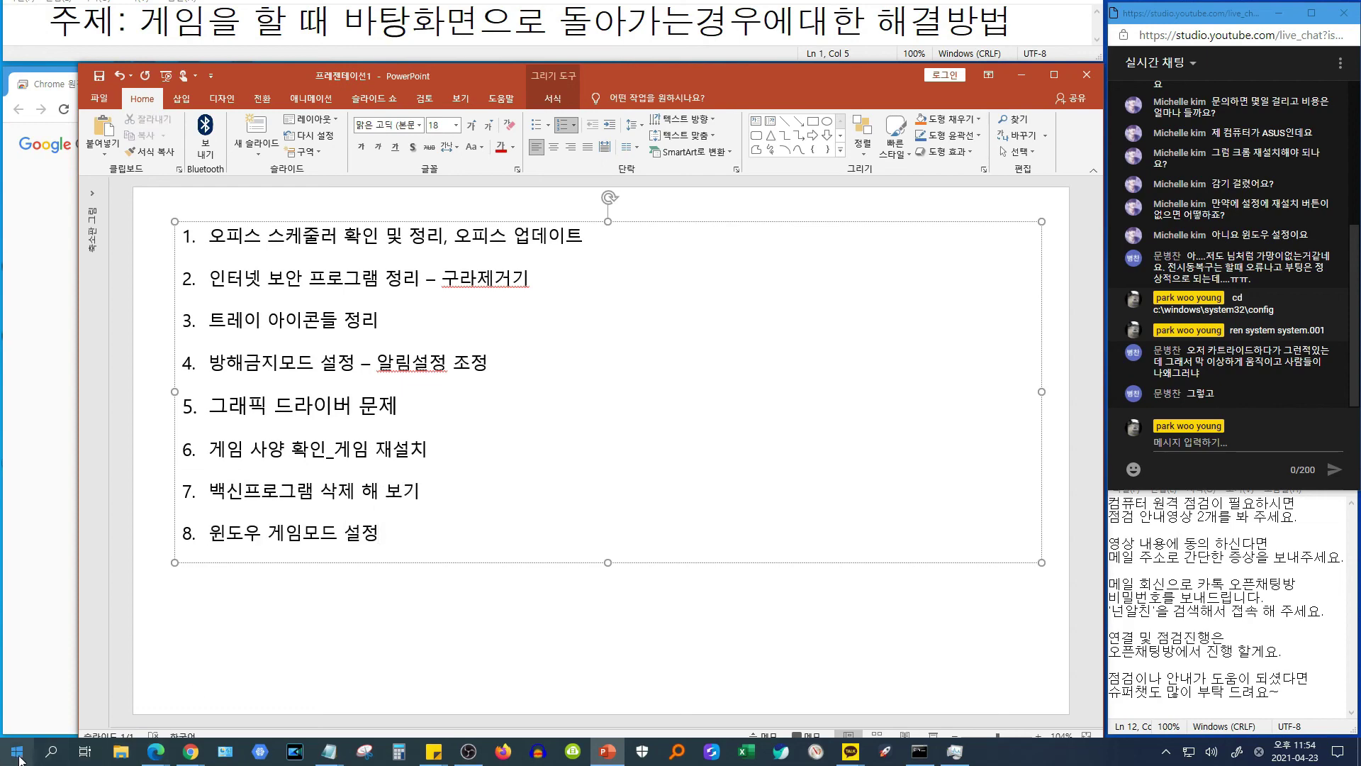
{"action": "key", "text": "super"}
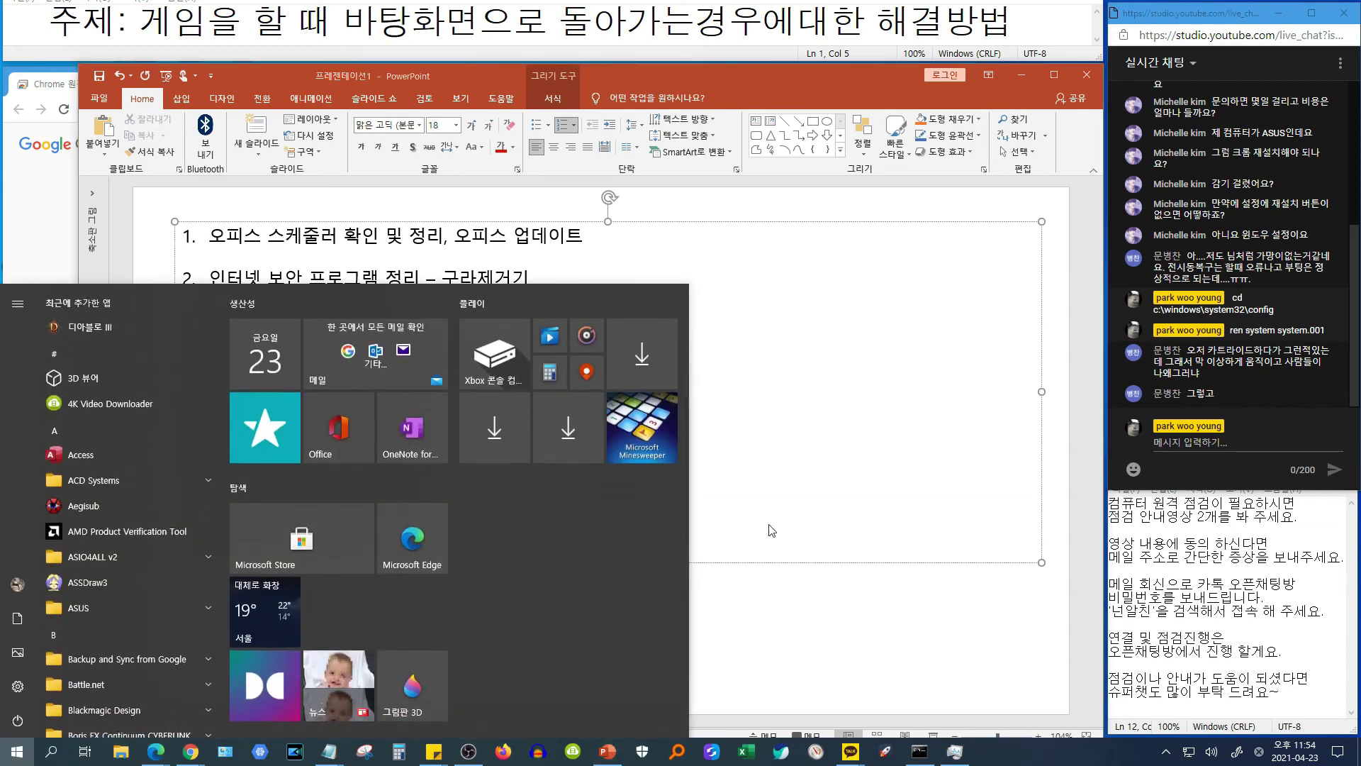
{"action": "left_click", "coordinate": [21, 686]}
{"action": "left_click", "coordinate": [324, 429]}
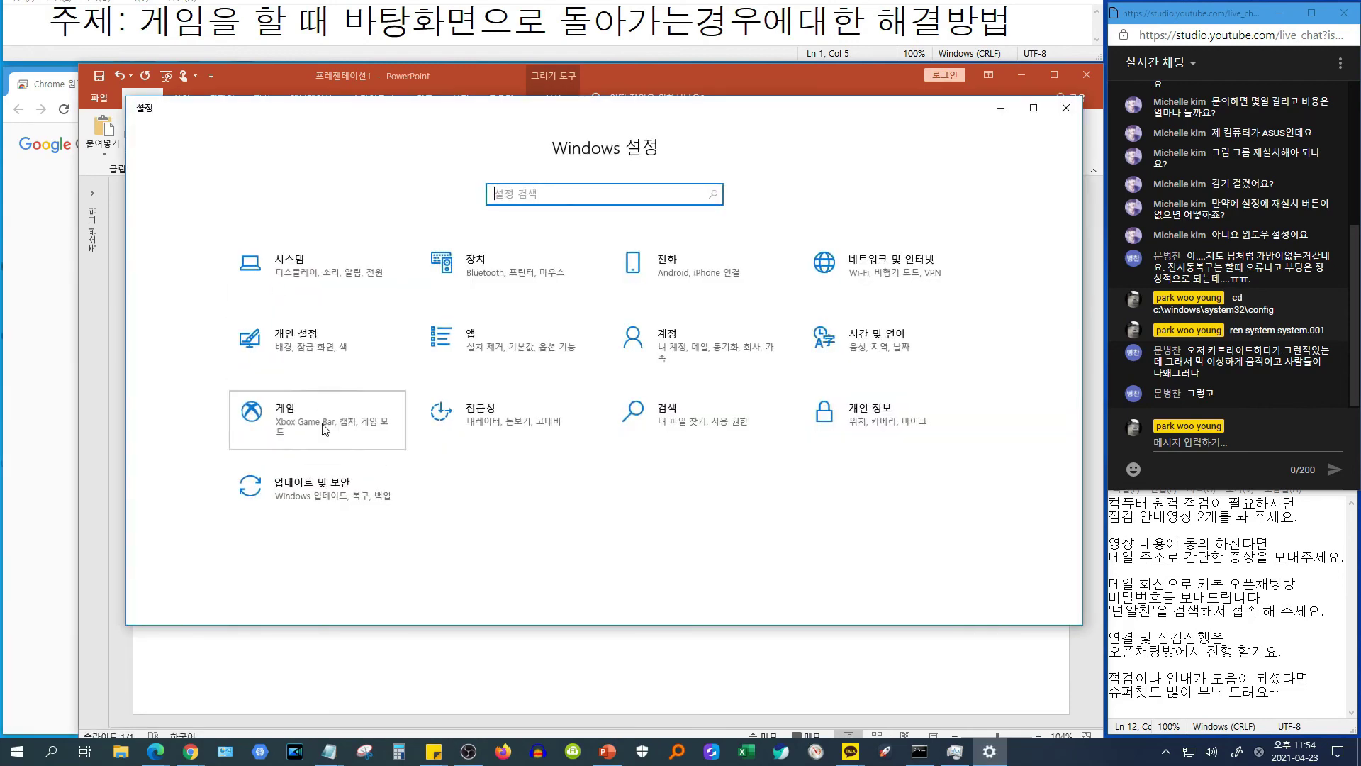
{"action": "left_click", "coordinate": [233, 321]}
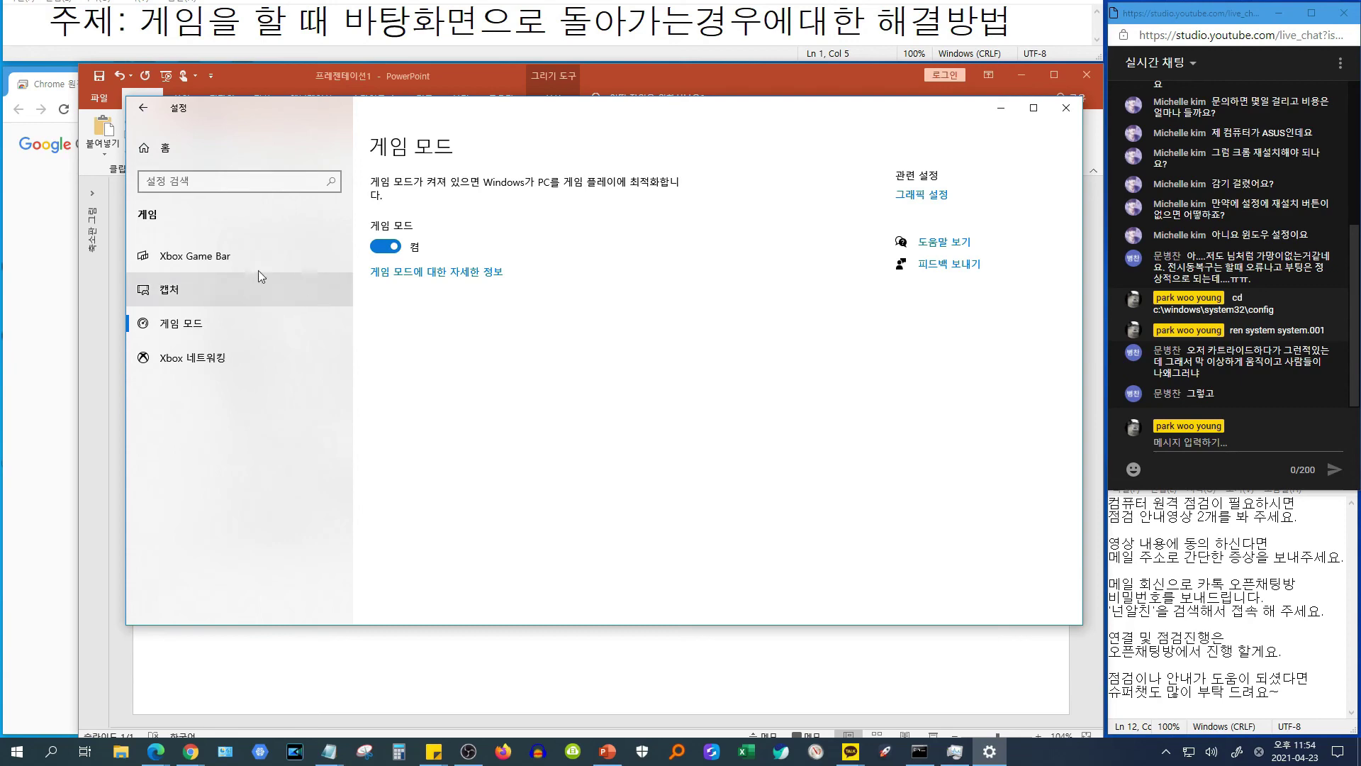
Show the Xbox Game Bar settings page, close the settings window and return to the end of item 8 on the slide
{"action": "left_click", "coordinate": [278, 264]}
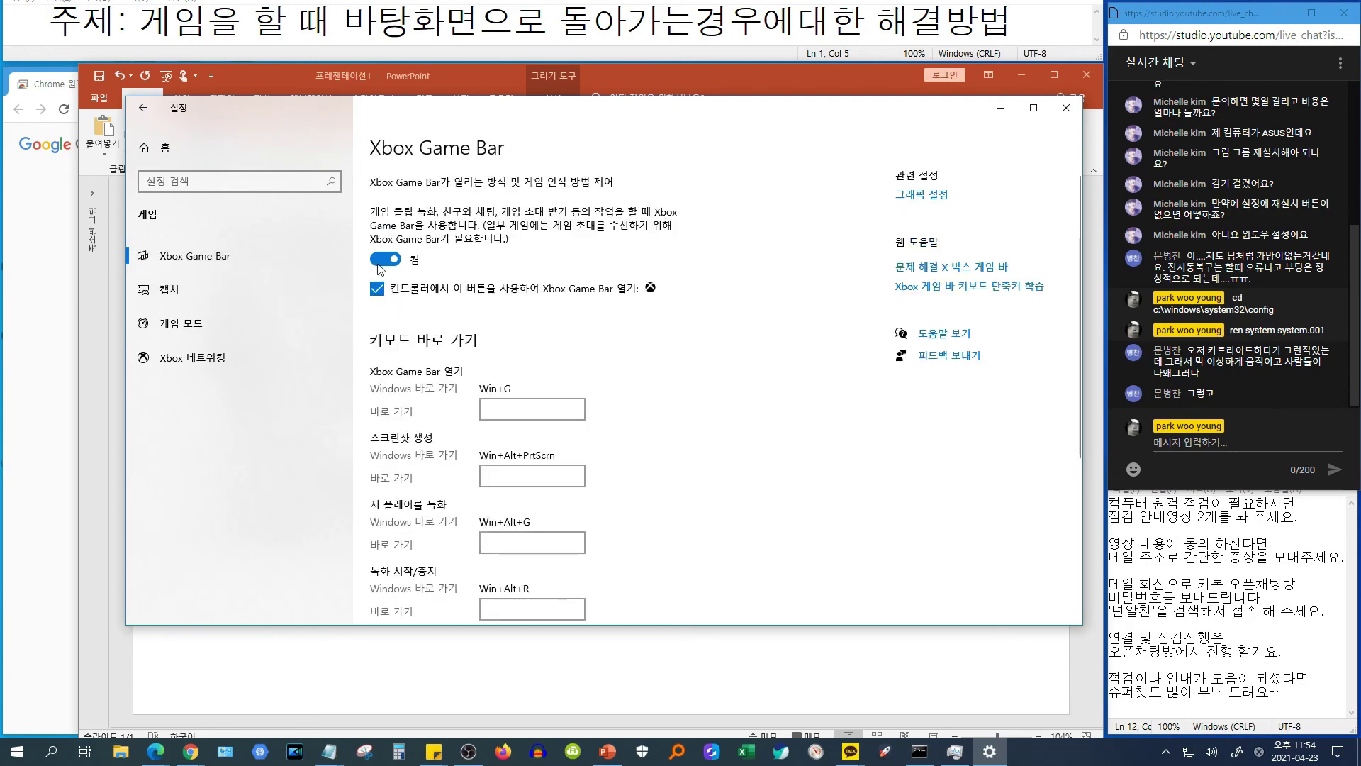
{"action": "left_click", "coordinate": [1067, 108]}
{"action": "left_click", "coordinate": [636, 647]}
{"action": "left_click", "coordinate": [587, 553]}
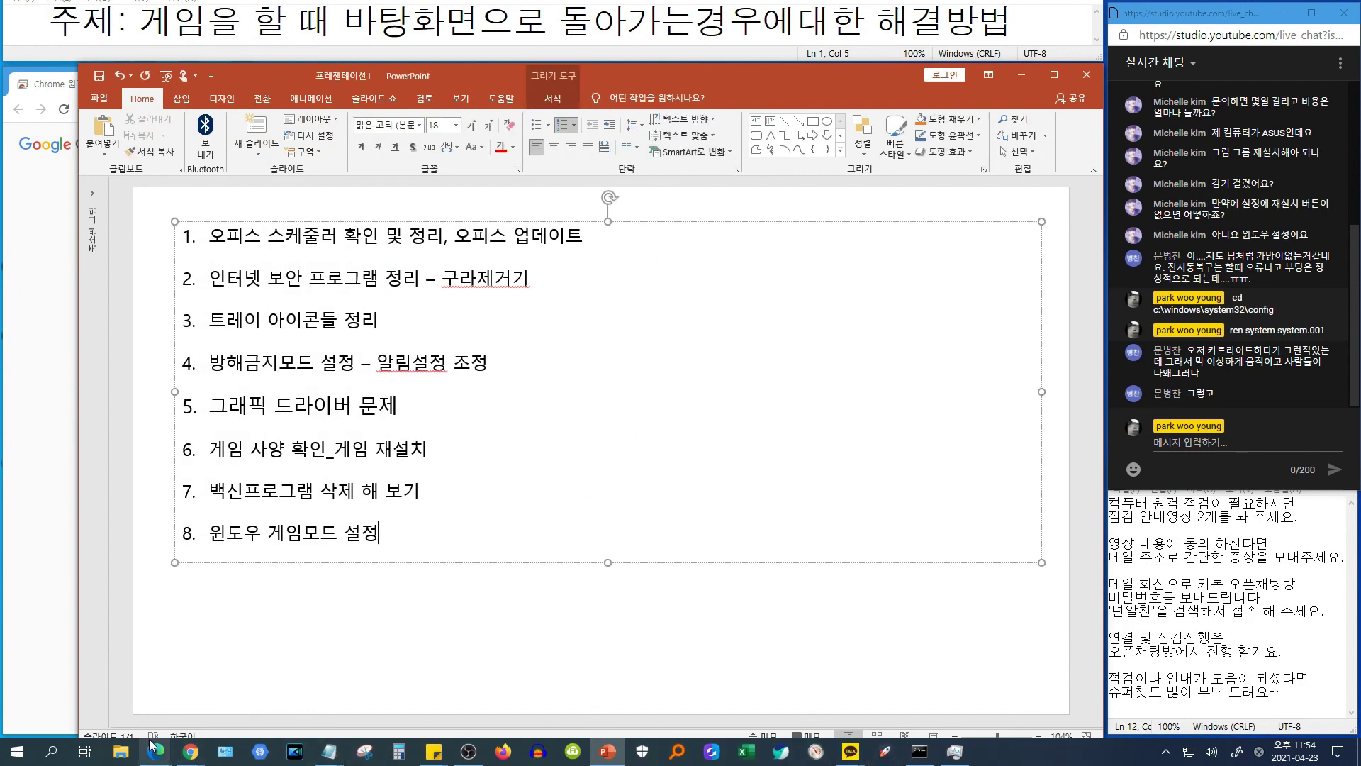
Switch to the Google Chrome window, skim the howtodic.com article on turning off Windows 10 game mode, and close that article
{"action": "left_click", "coordinate": [188, 750]}
{"action": "left_click", "coordinate": [168, 712]}
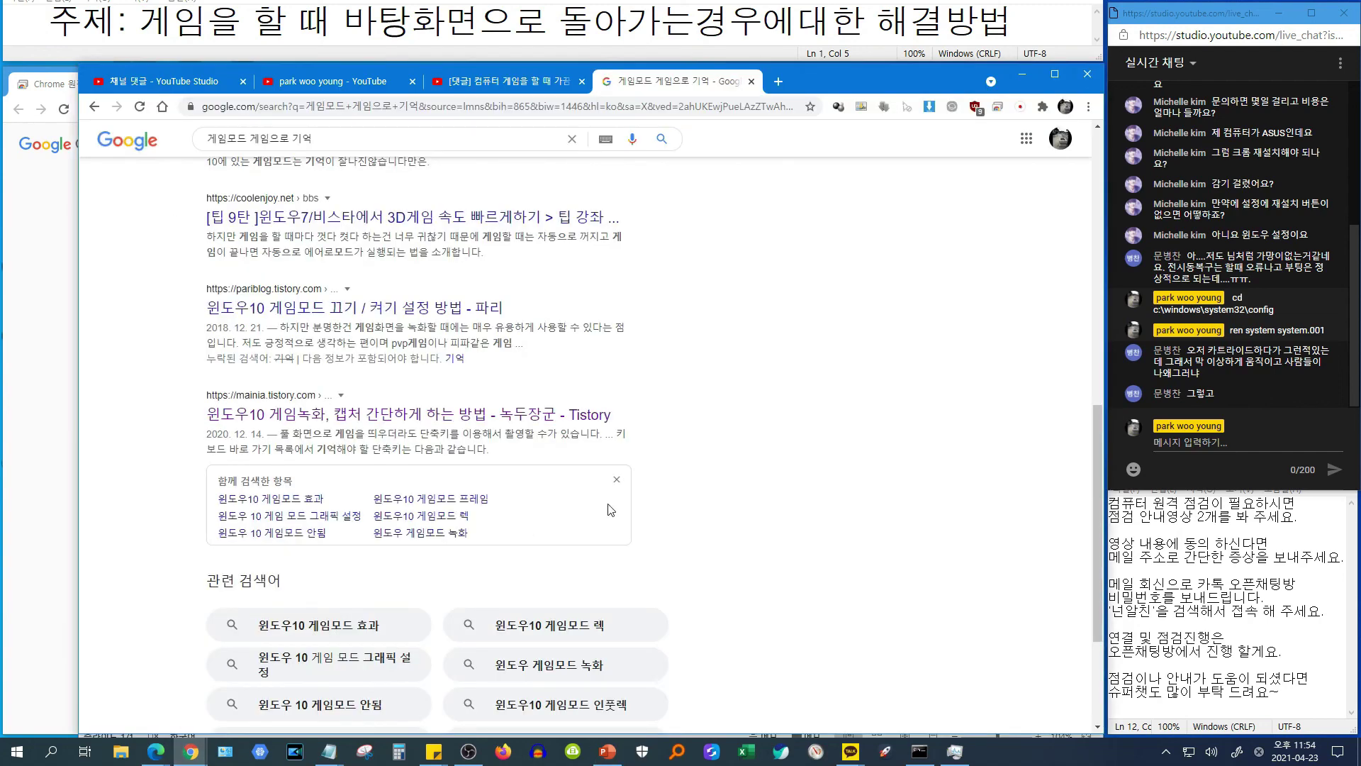
{"action": "scroll", "coordinate": [758, 333], "scroll_direction": "up", "scroll_amount": 5}
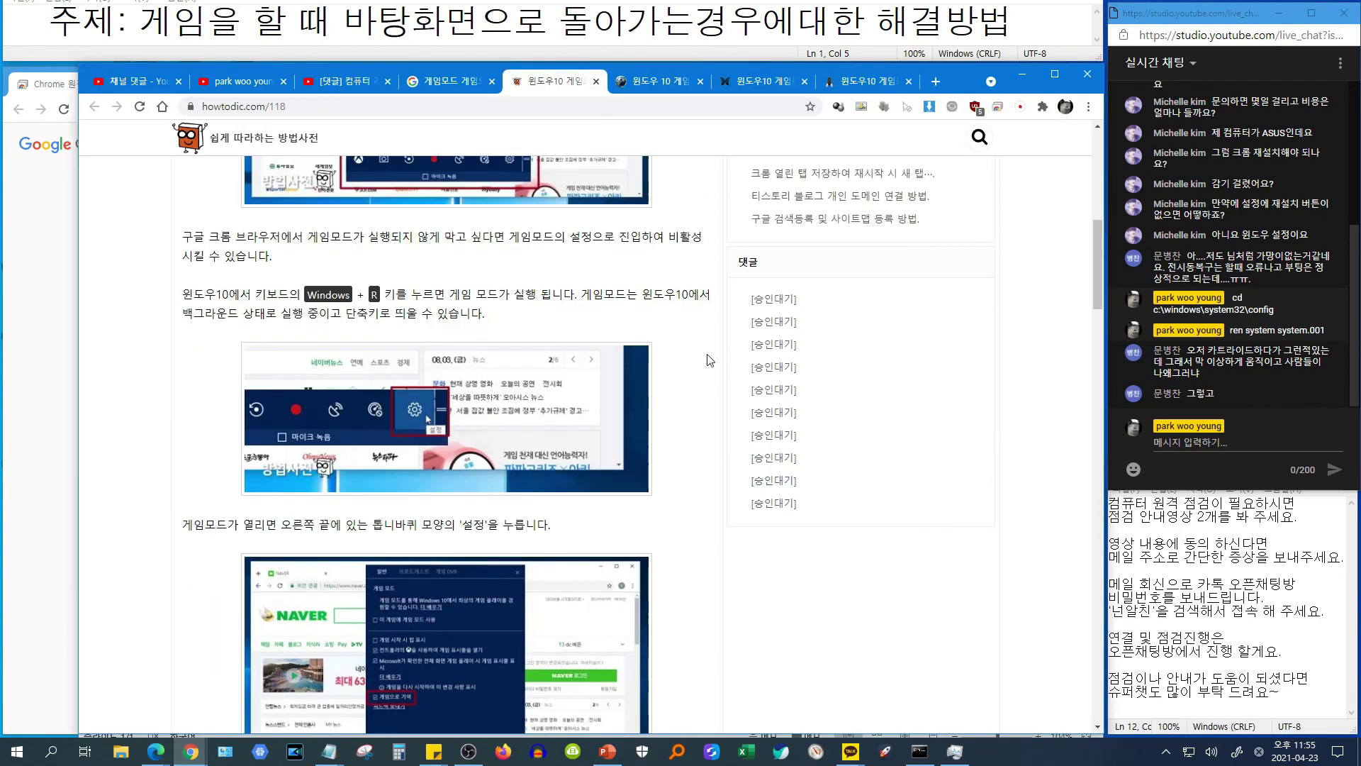
{"action": "scroll", "coordinate": [359, 376], "scroll_direction": "up", "scroll_amount": 4}
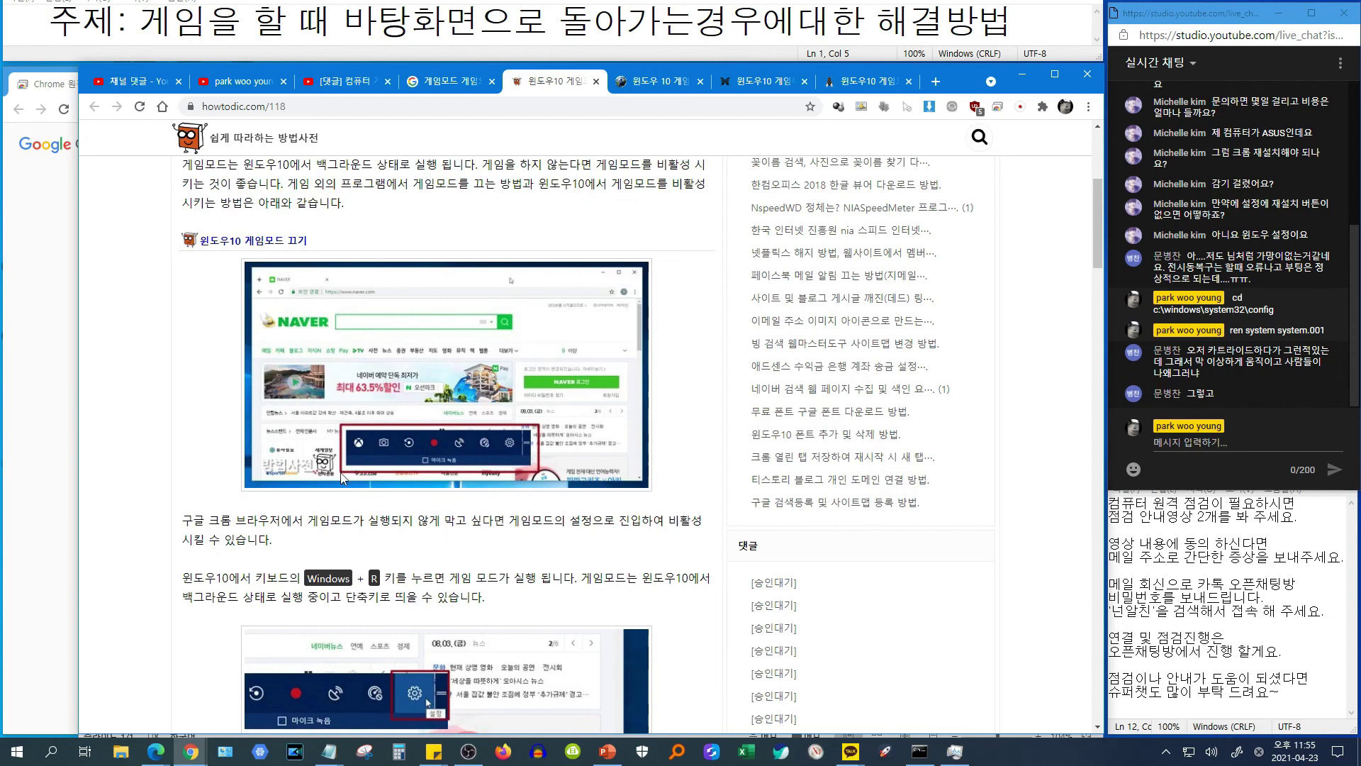
{"action": "scroll", "coordinate": [556, 473], "scroll_direction": "down", "scroll_amount": 3}
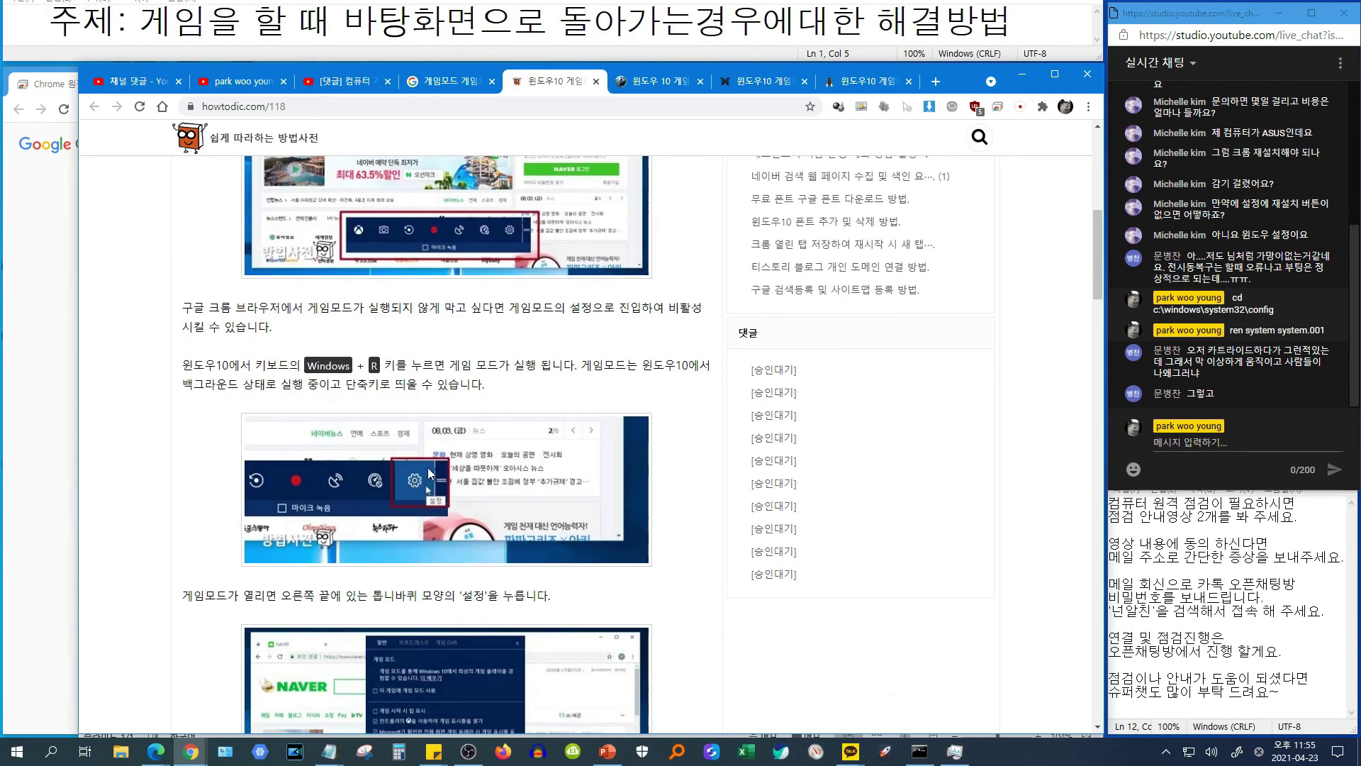
{"action": "scroll", "coordinate": [429, 473], "scroll_direction": "down", "scroll_amount": 3}
{"action": "scroll", "coordinate": [427, 466], "scroll_direction": "down", "scroll_amount": 2}
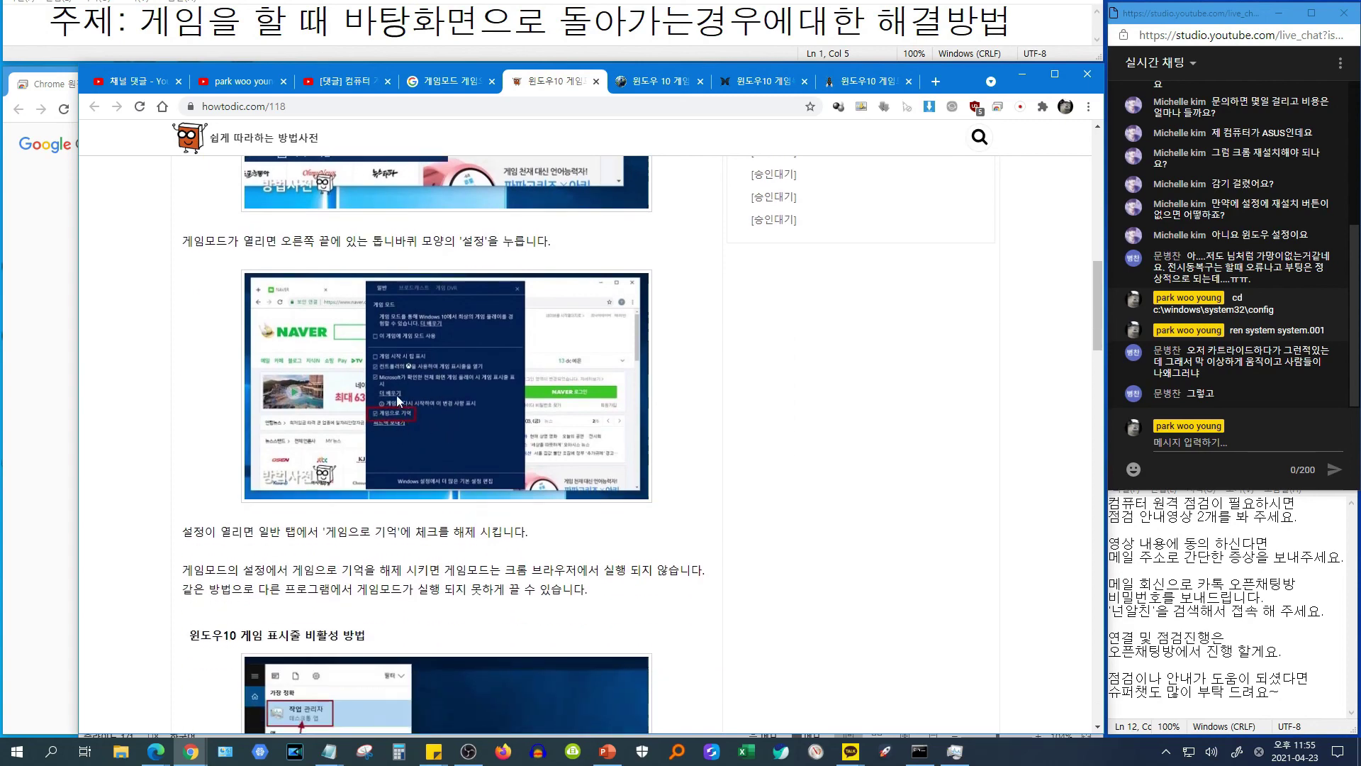
{"action": "scroll", "coordinate": [709, 472], "scroll_direction": "down", "scroll_amount": 10}
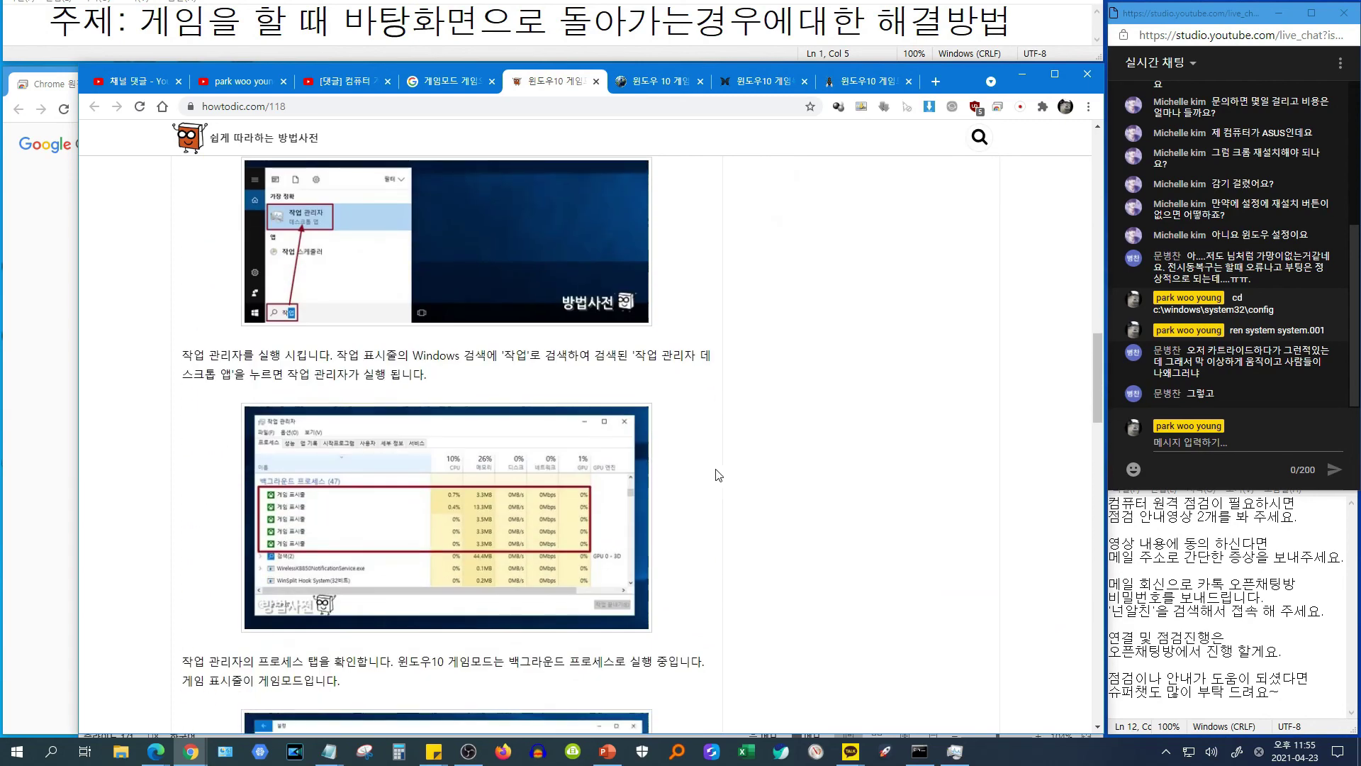
{"action": "scroll", "coordinate": [737, 475], "scroll_direction": "down", "scroll_amount": 4}
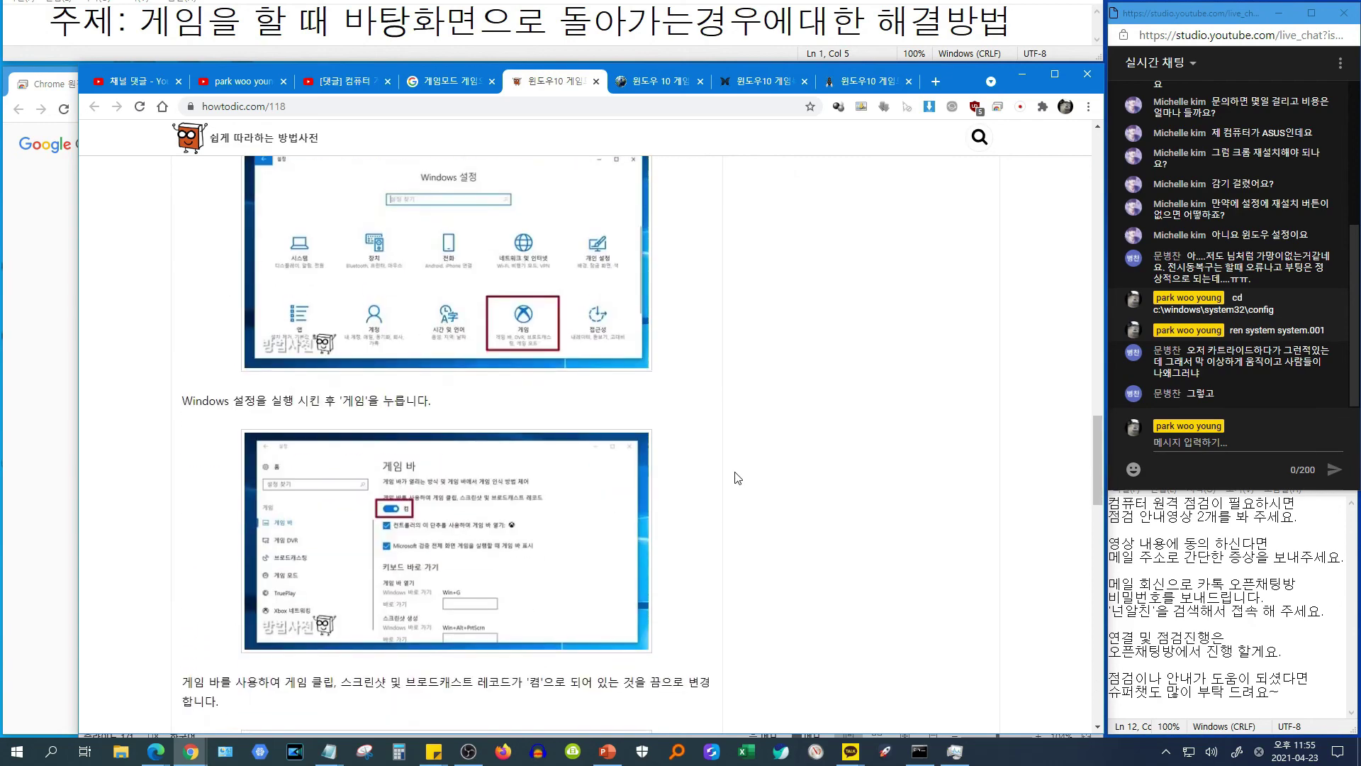
{"action": "scroll", "coordinate": [752, 472], "scroll_direction": "up", "scroll_amount": 3}
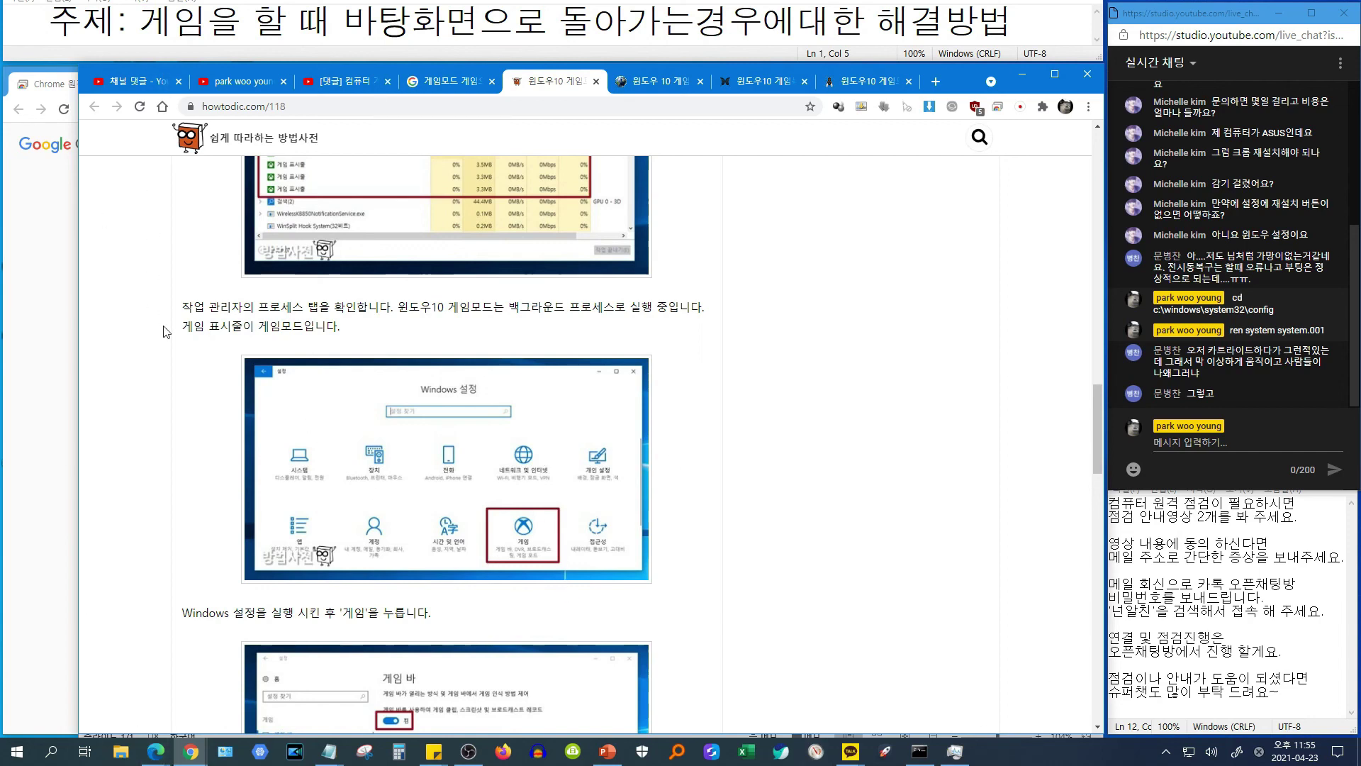
{"action": "scroll", "coordinate": [680, 338], "scroll_direction": "up", "scroll_amount": 4}
{"action": "scroll", "coordinate": [677, 284], "scroll_direction": "up", "scroll_amount": 15}
{"action": "scroll", "coordinate": [699, 317], "scroll_direction": "up", "scroll_amount": 1}
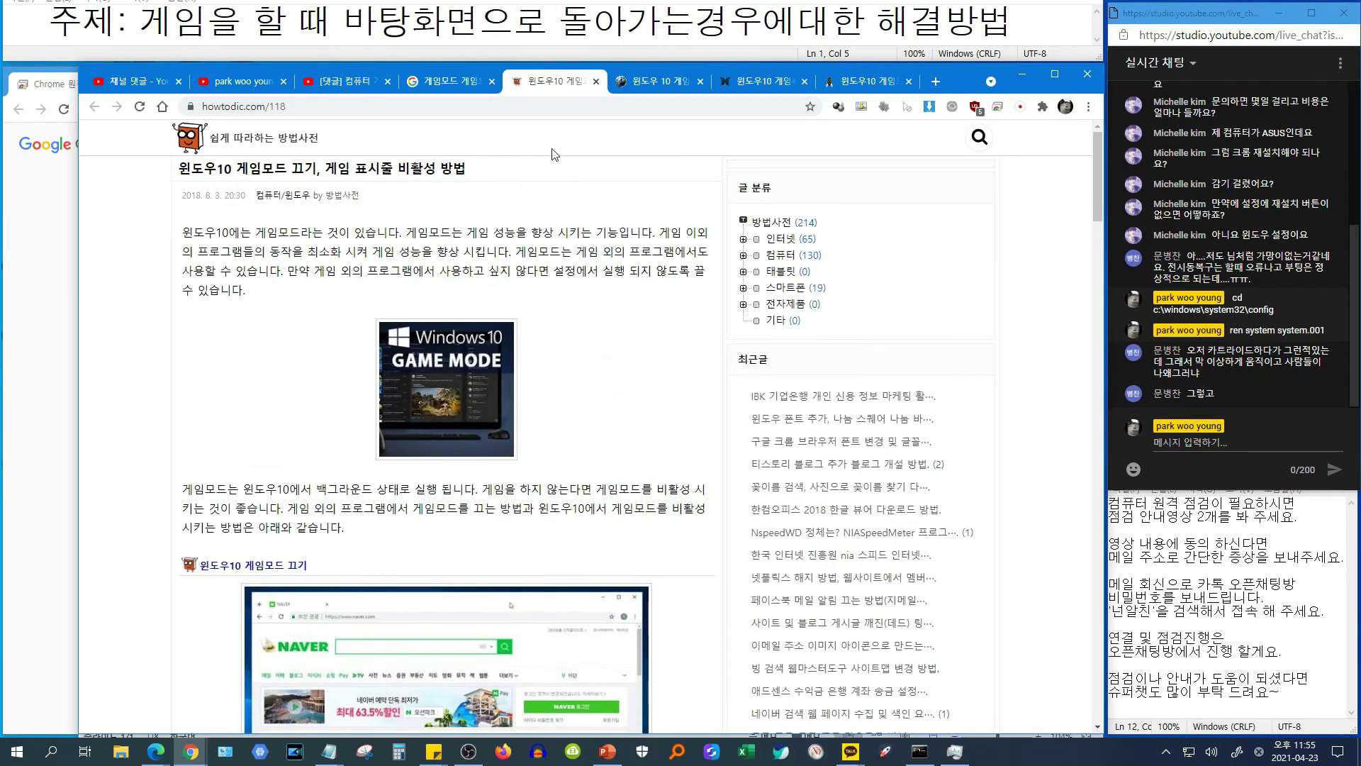
{"action": "left_click", "coordinate": [596, 81]}
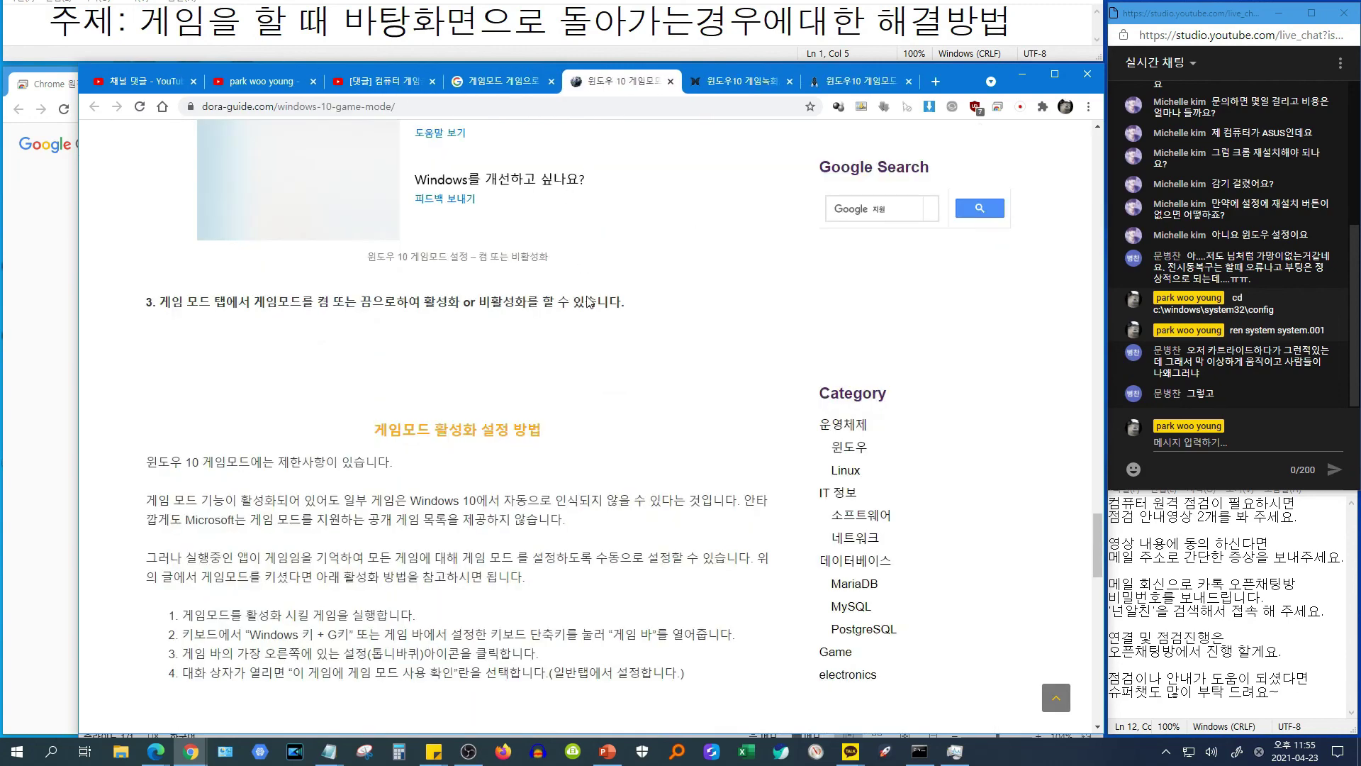
Skim the end of the dora-guide.com game mode article and check the Windows version with winver, closing the information window
{"action": "scroll", "coordinate": [587, 303], "scroll_direction": "down", "scroll_amount": 8}
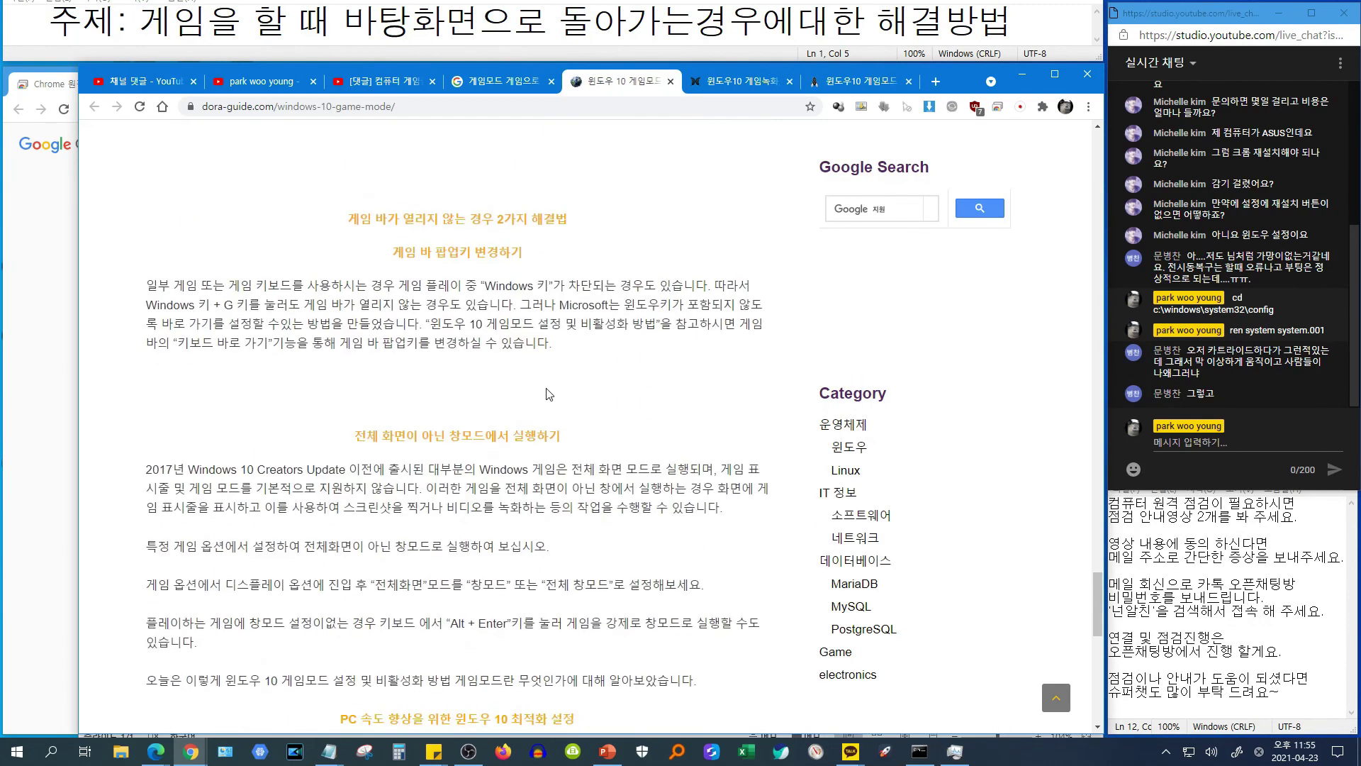
{"action": "key", "text": "super+r"}
{"action": "type", "text": "wnver"}
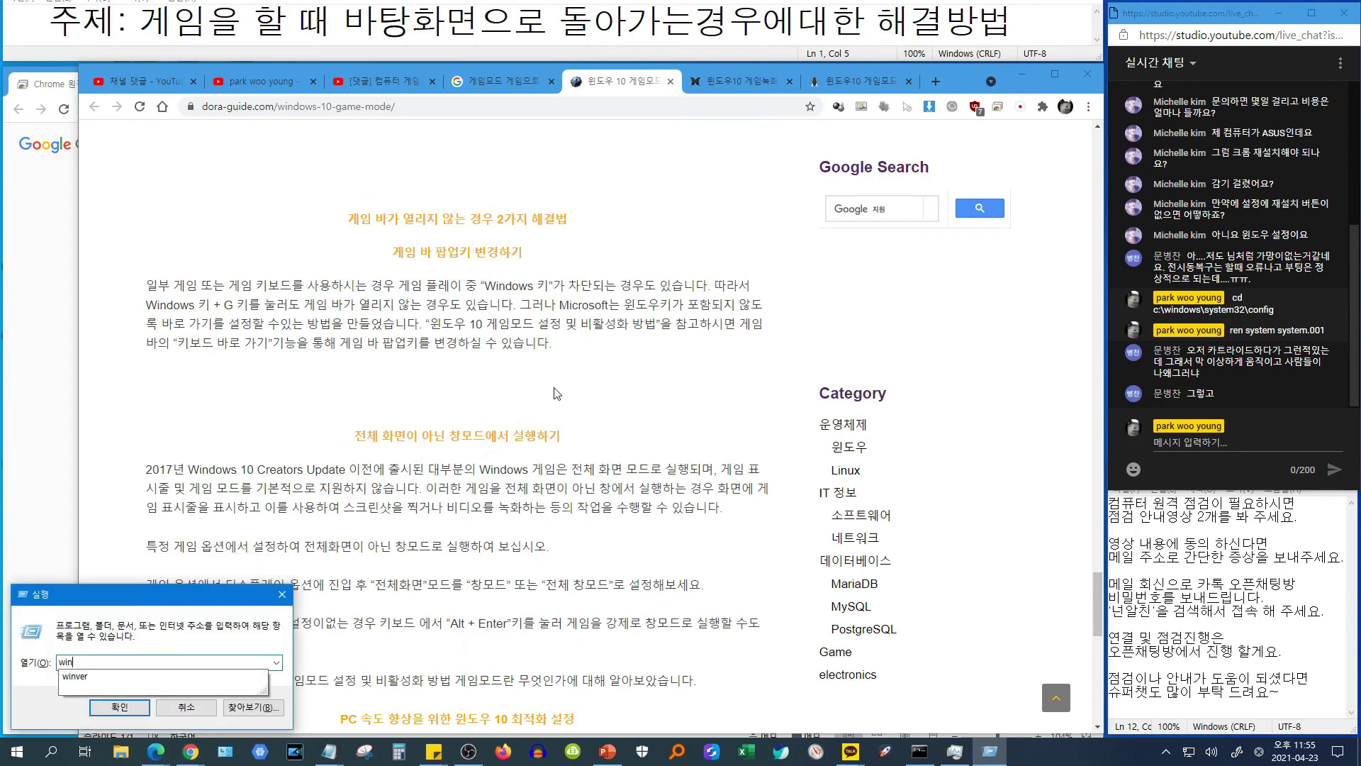
{"action": "key", "text": "Return"}
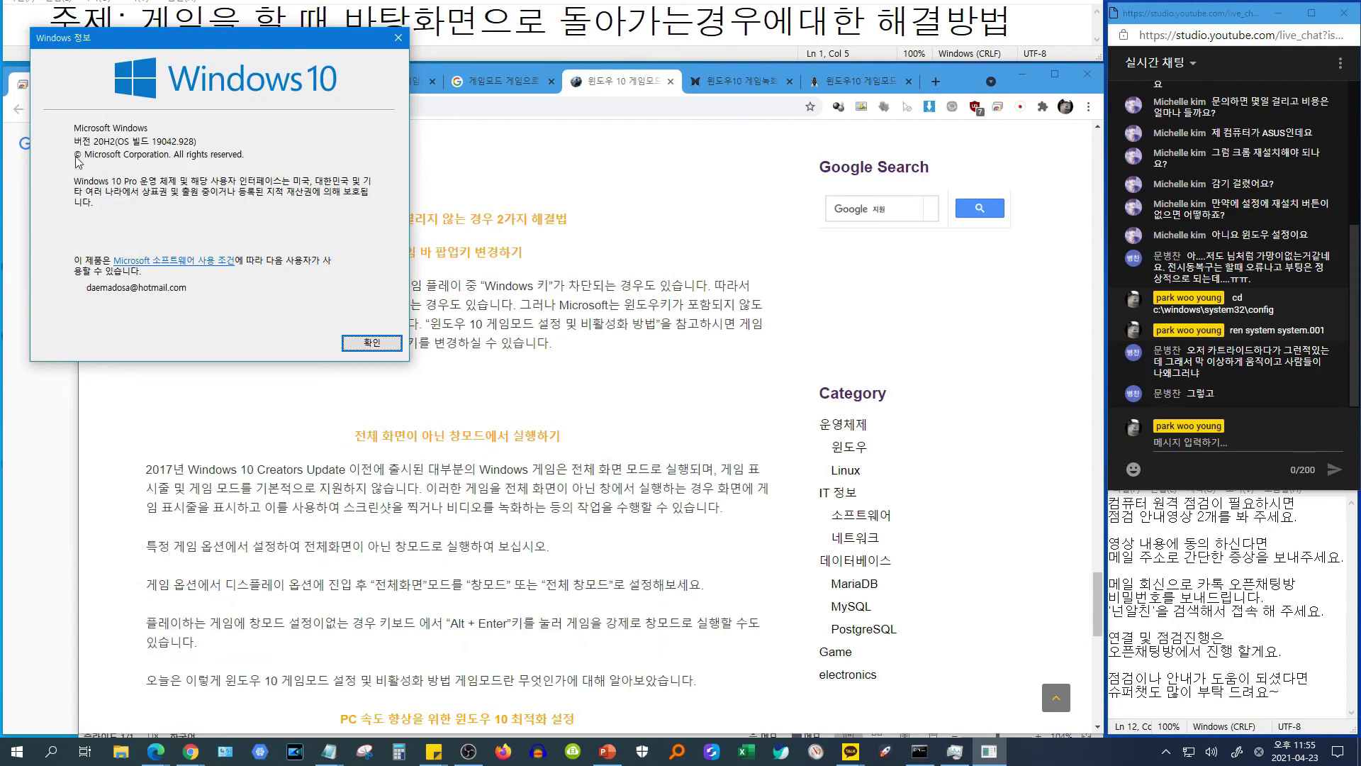
{"action": "left_click", "coordinate": [396, 38]}
Look through the dora-guide.com article back to its beginning, and close it along with the two remaining game mode articles
{"action": "scroll", "coordinate": [567, 454], "scroll_direction": "up", "scroll_amount": 10}
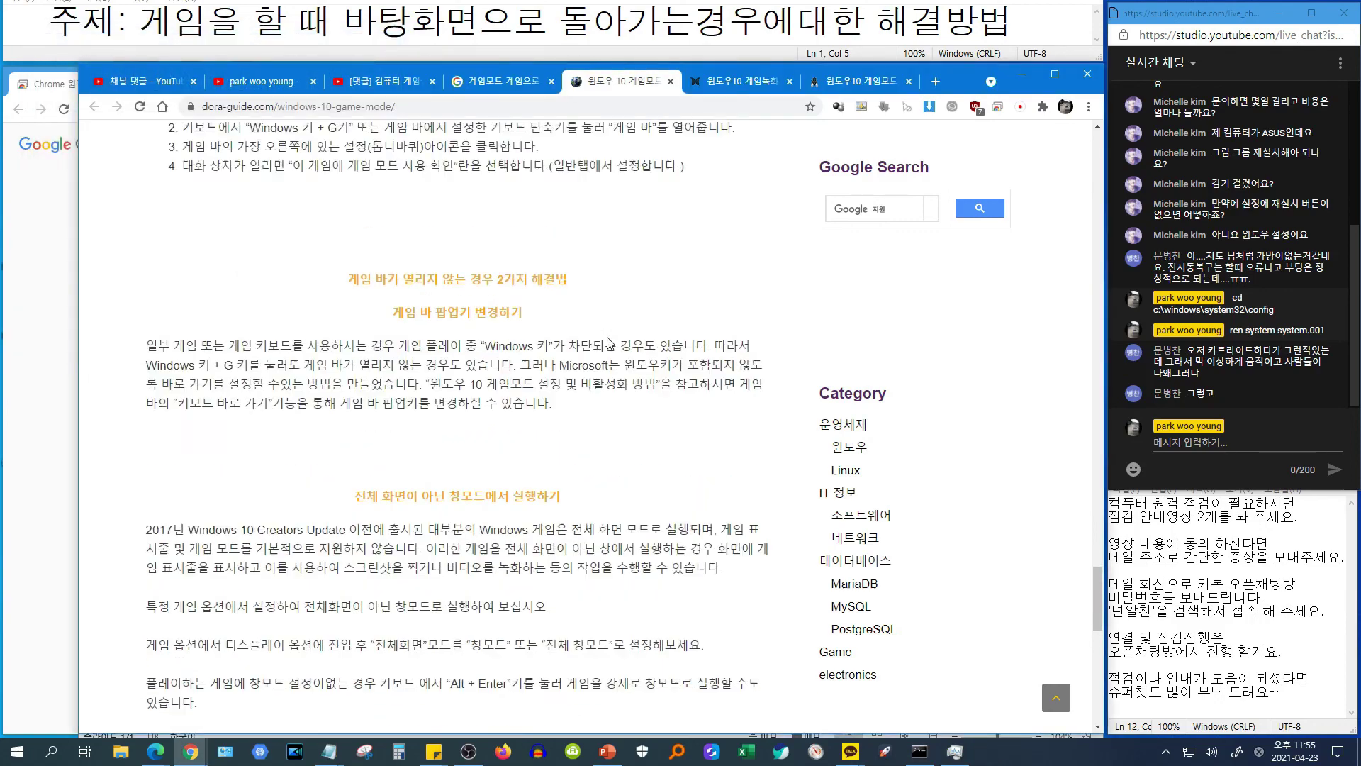
{"action": "scroll", "coordinate": [567, 453], "scroll_direction": "up", "scroll_amount": 15}
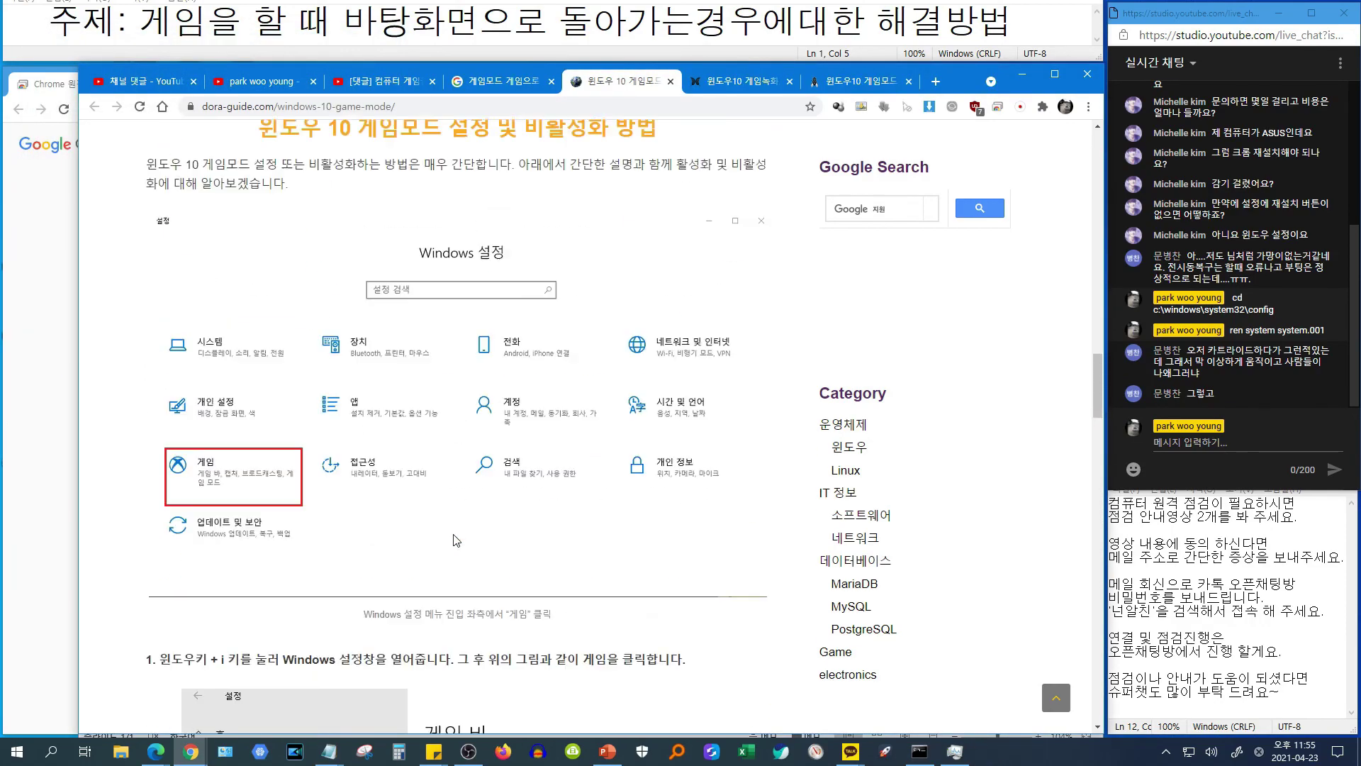
{"action": "scroll", "coordinate": [425, 450], "scroll_direction": "up", "scroll_amount": 13}
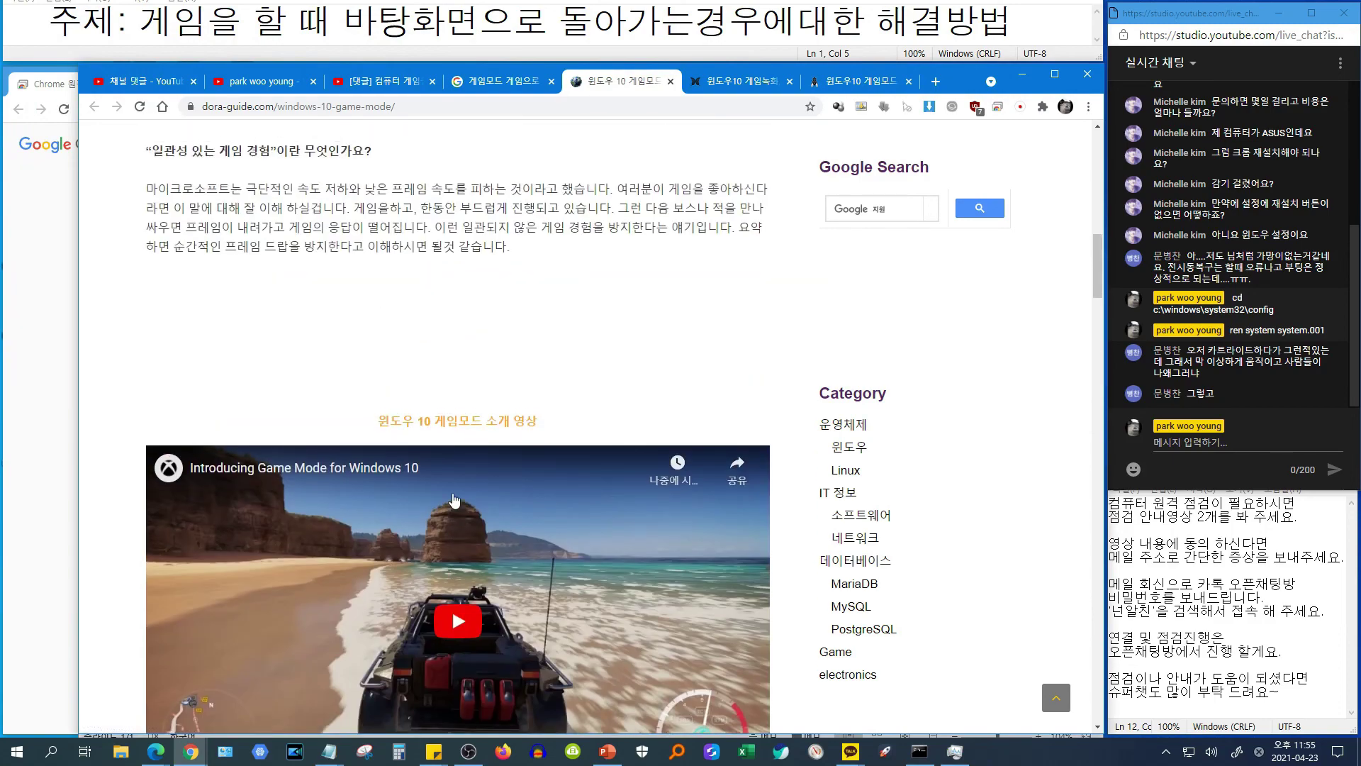
{"action": "scroll", "coordinate": [418, 489], "scroll_direction": "up", "scroll_amount": 5}
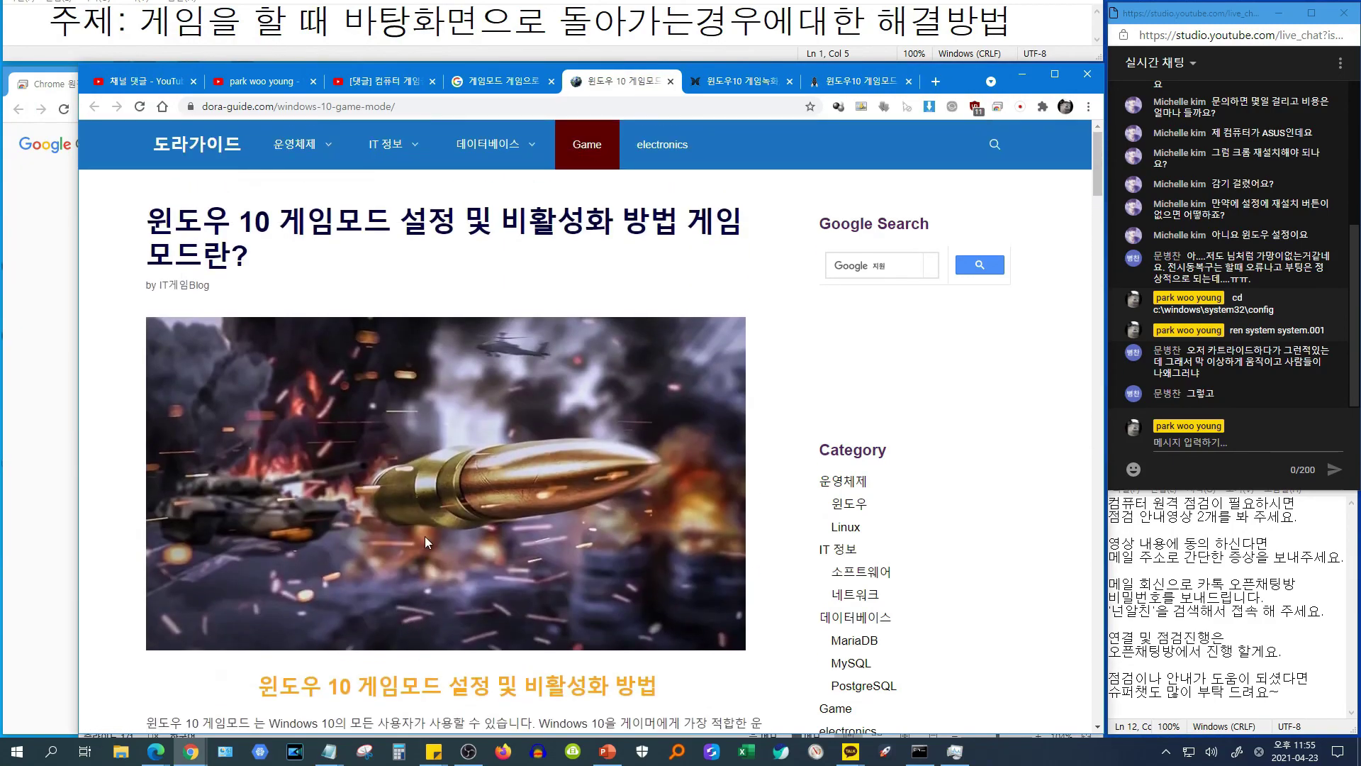
{"action": "scroll", "coordinate": [424, 536], "scroll_direction": "down", "scroll_amount": 3}
{"action": "key", "text": "ctrl+w"}
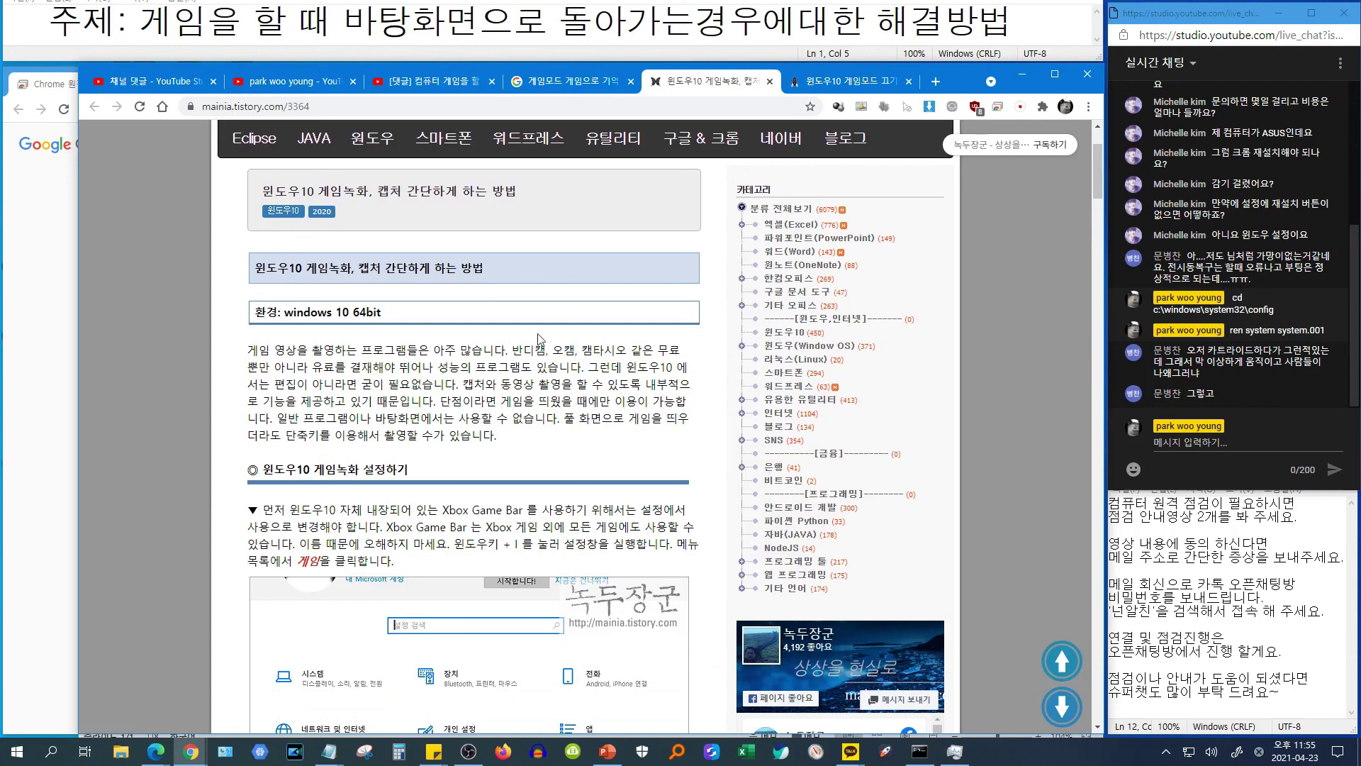
{"action": "key", "text": "ctrl+w"}
{"action": "key", "text": "ctrl+w"}
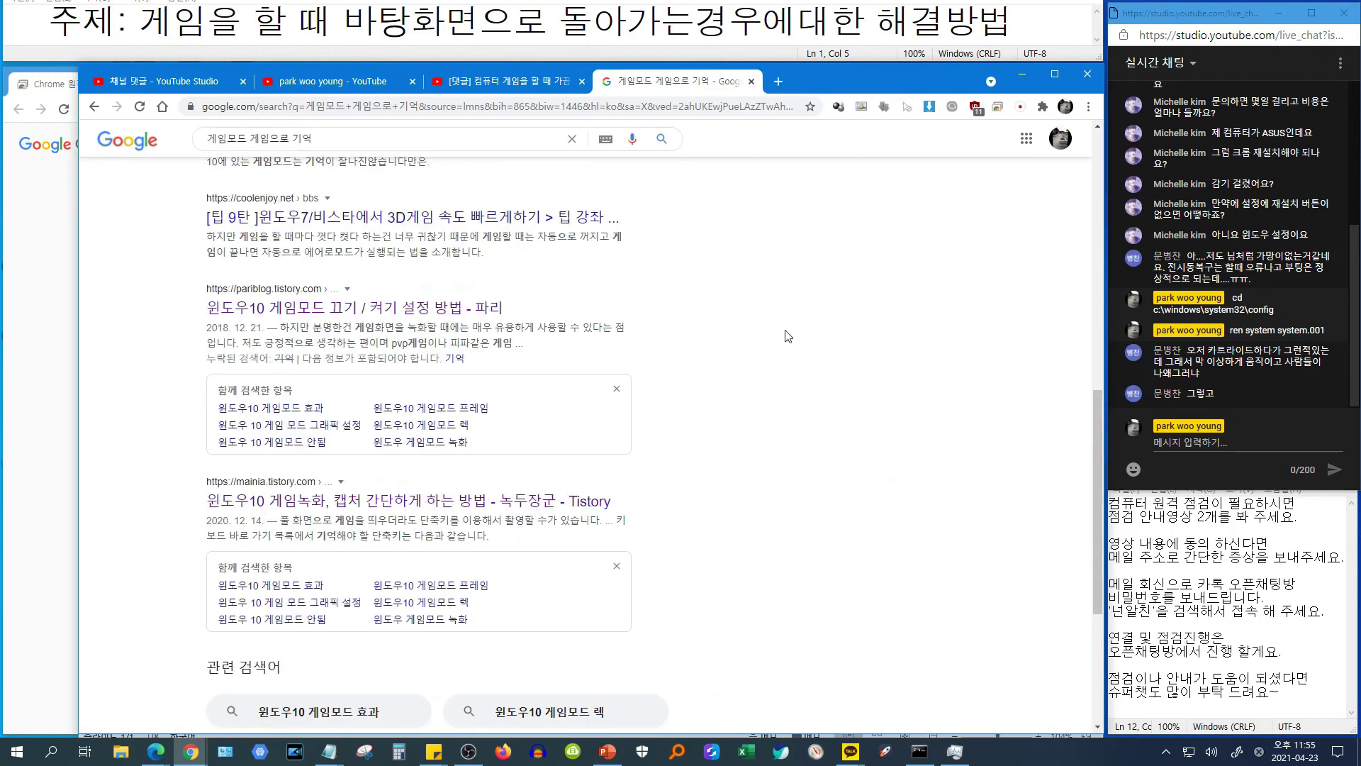
Show the PowerPoint slide briefly, and bring up the YouTube video about games returning to the desktop in Chrome
{"action": "left_click", "coordinate": [607, 752]}
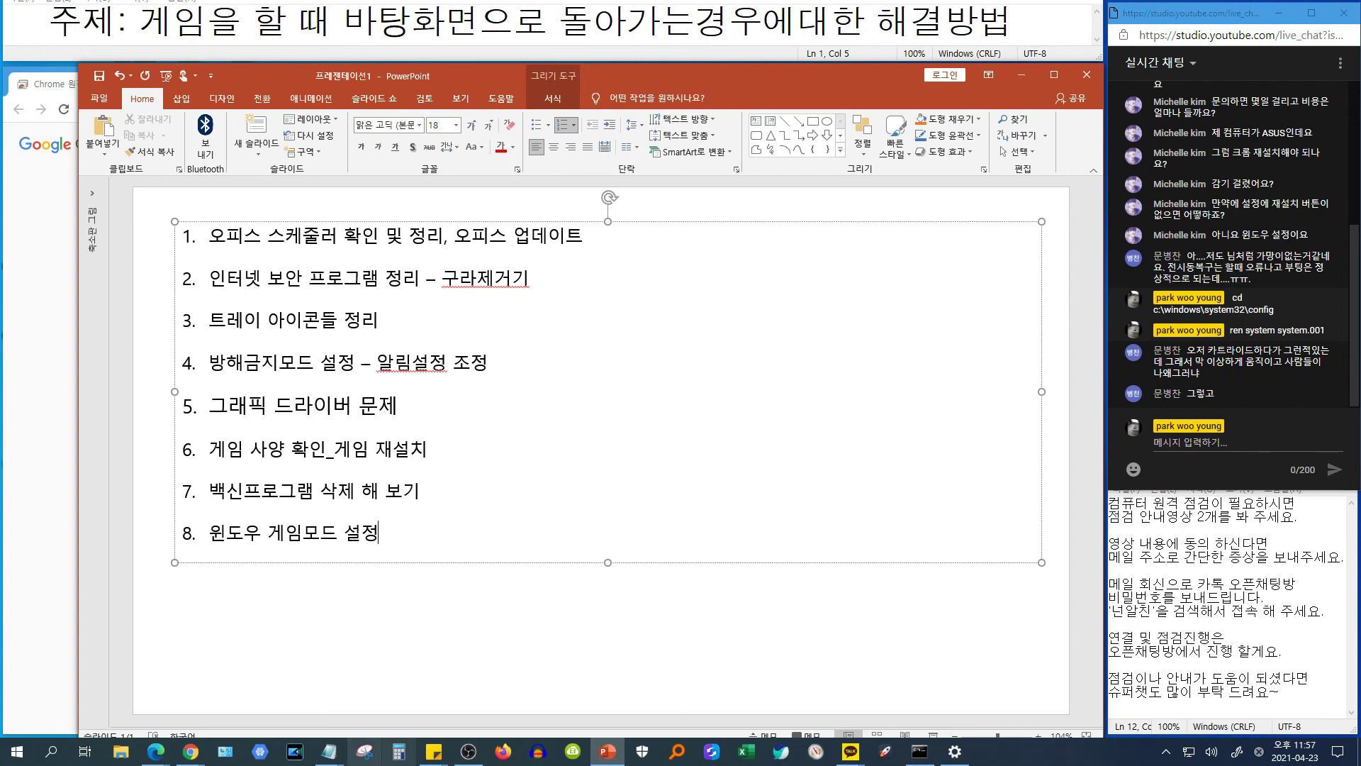
{"action": "mouse_move", "coordinate": [190, 752]}
{"action": "left_click", "coordinate": [124, 706]}
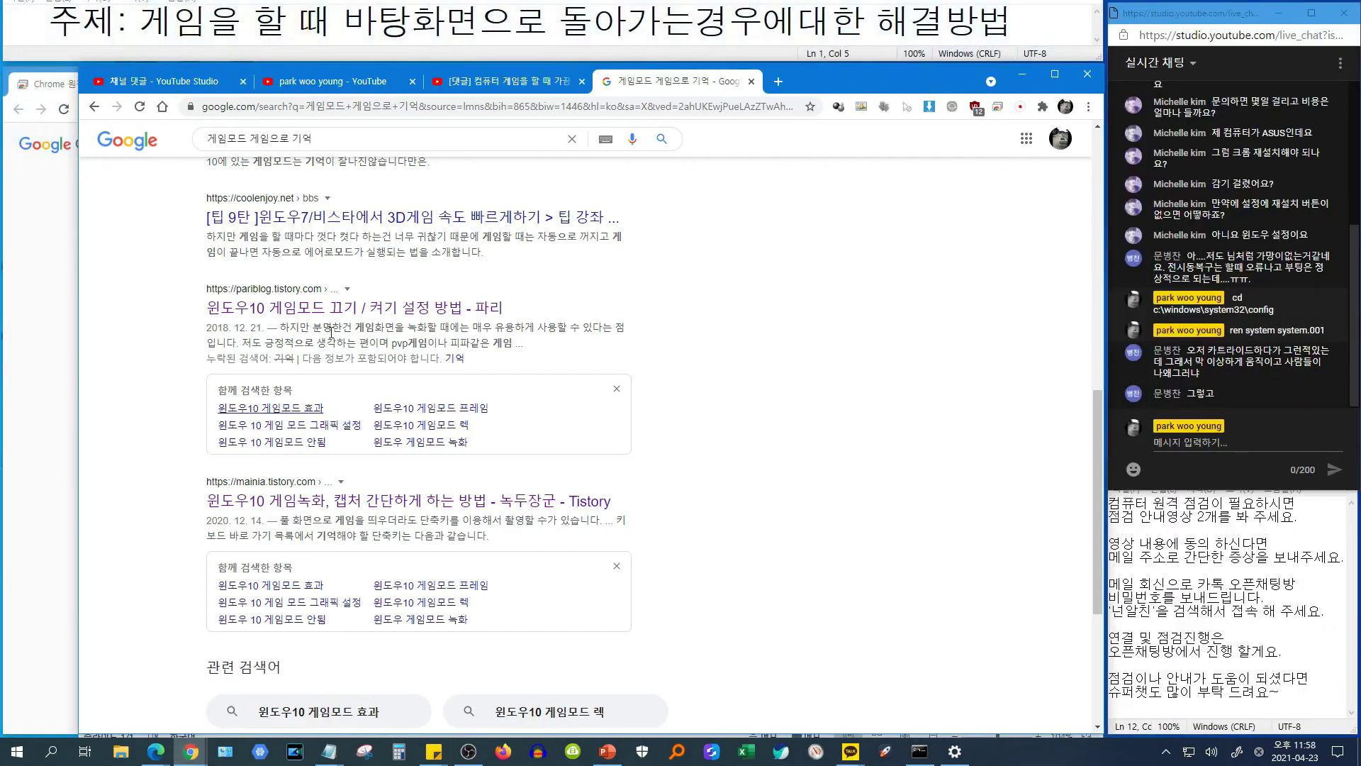
{"action": "left_click", "coordinate": [473, 82]}
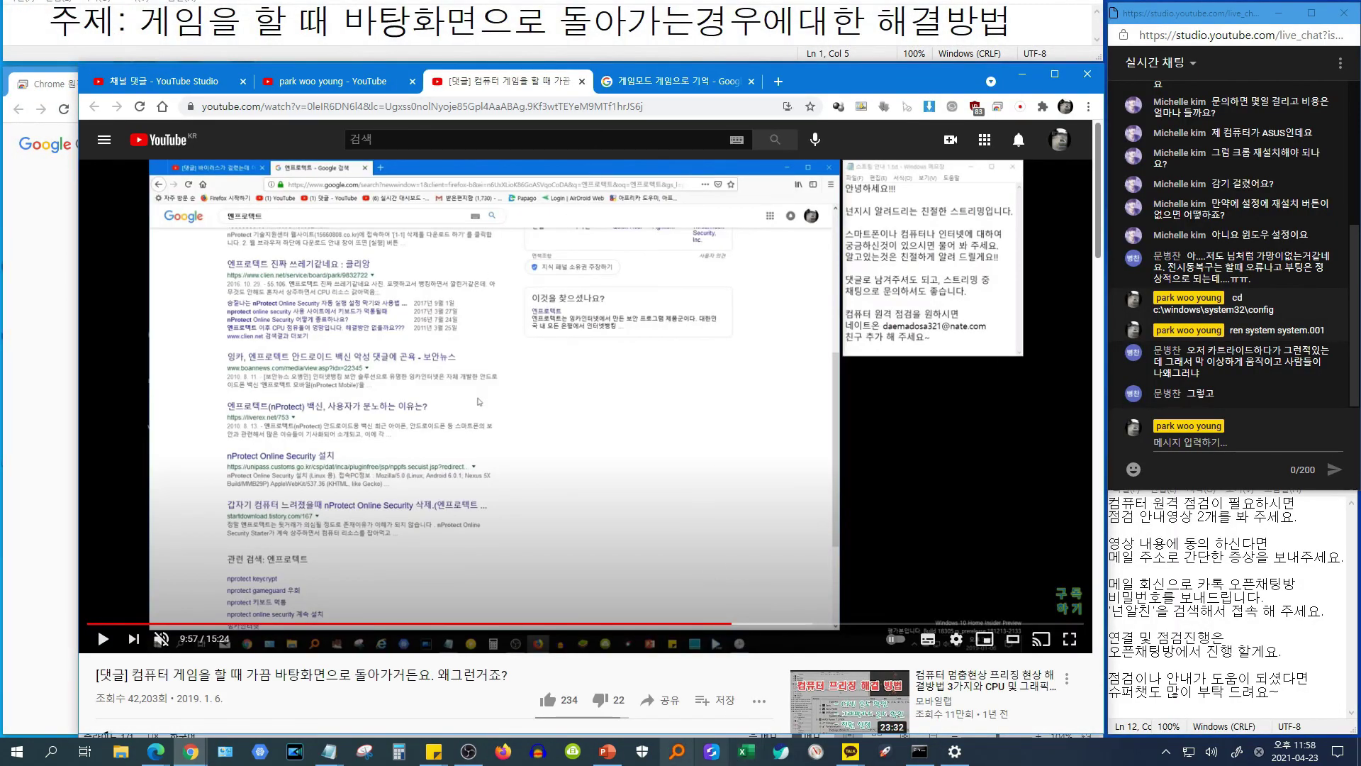
Switch back to the PowerPoint slide, highlight item 3, 트레이 아이콘들 정리, and show the hidden tray icons on the taskbar
{"action": "left_click", "coordinate": [609, 752]}
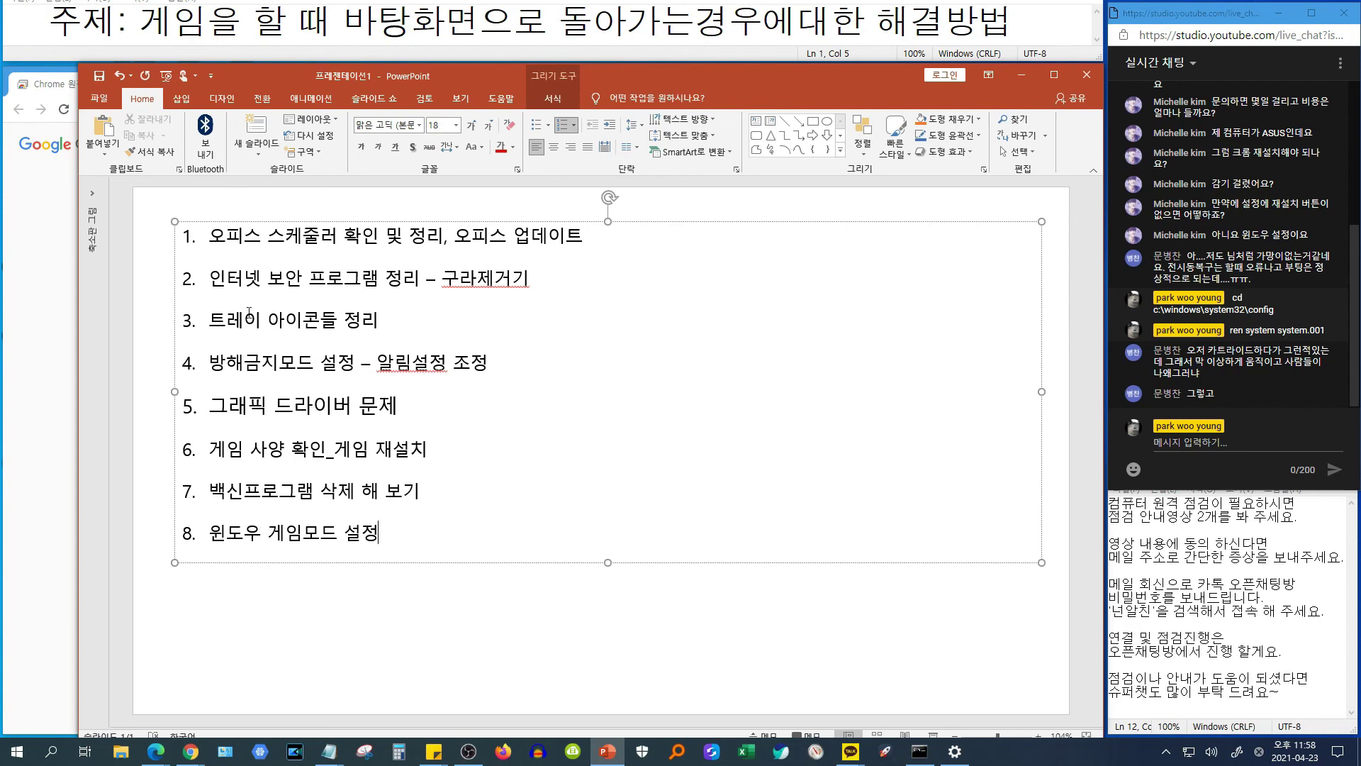
{"action": "left_click_drag", "start_coordinate": [229, 319], "coordinate": [366, 321]}
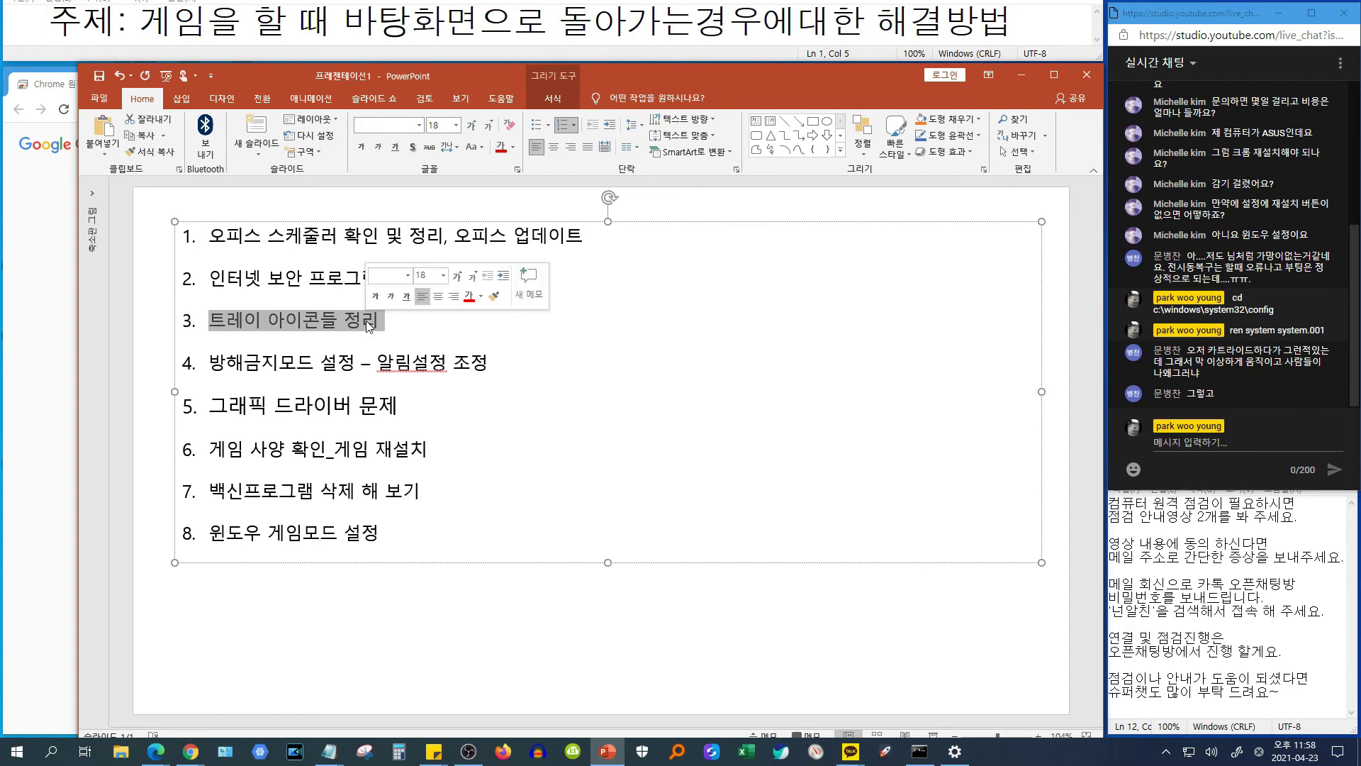
{"action": "left_click", "coordinate": [1166, 751]}
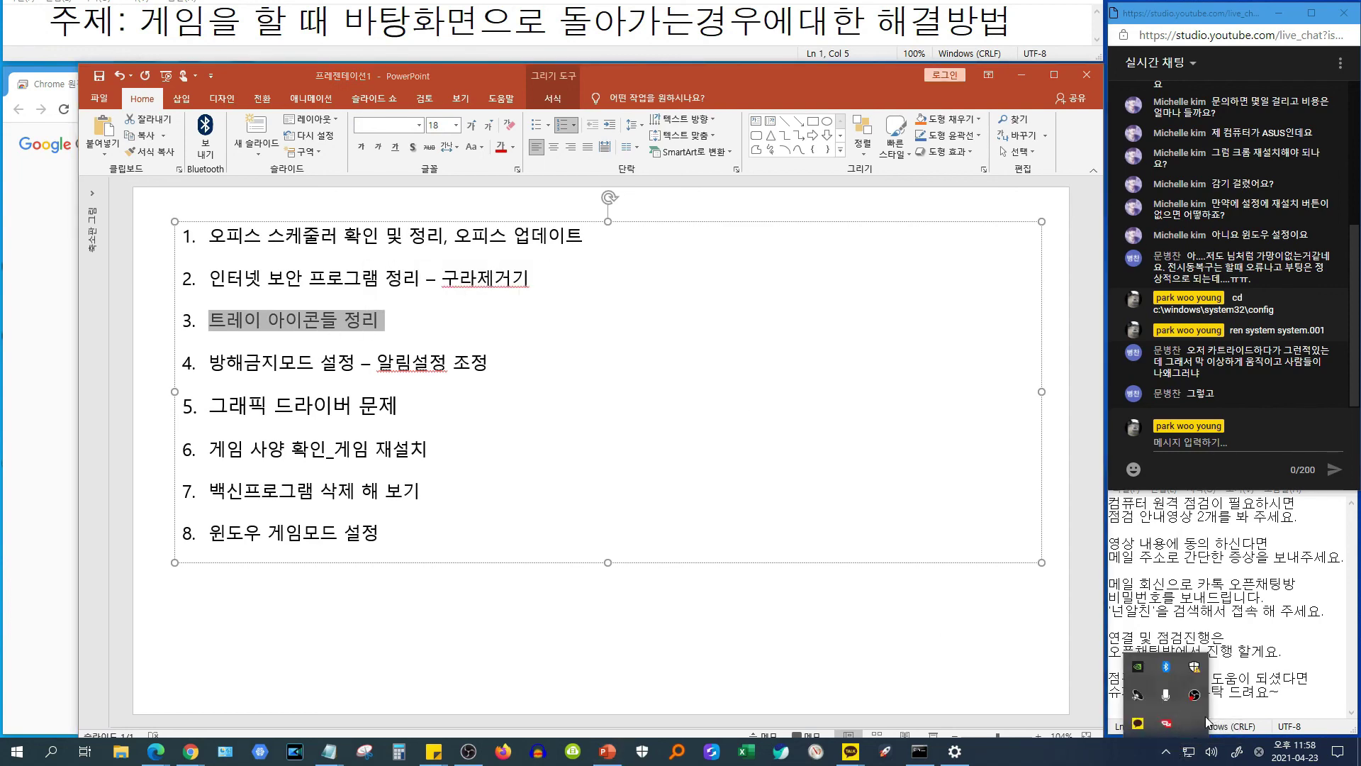
{"action": "left_click", "coordinate": [397, 325]}
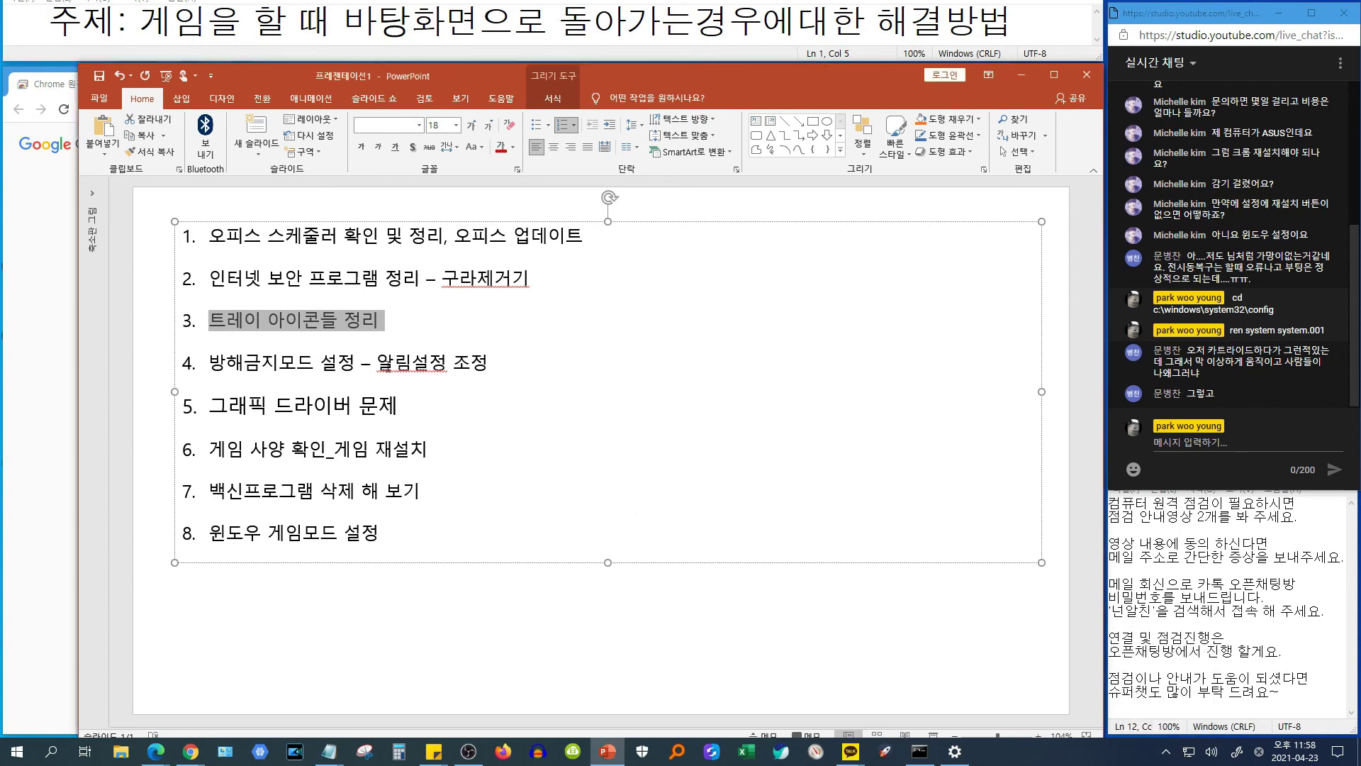
Highlight the list from item 3 to item 8 and again from item 1, ending with the cursor after item 8
{"action": "left_click", "coordinate": [394, 363]}
{"action": "left_click_drag", "start_coordinate": [267, 320], "coordinate": [381, 534]}
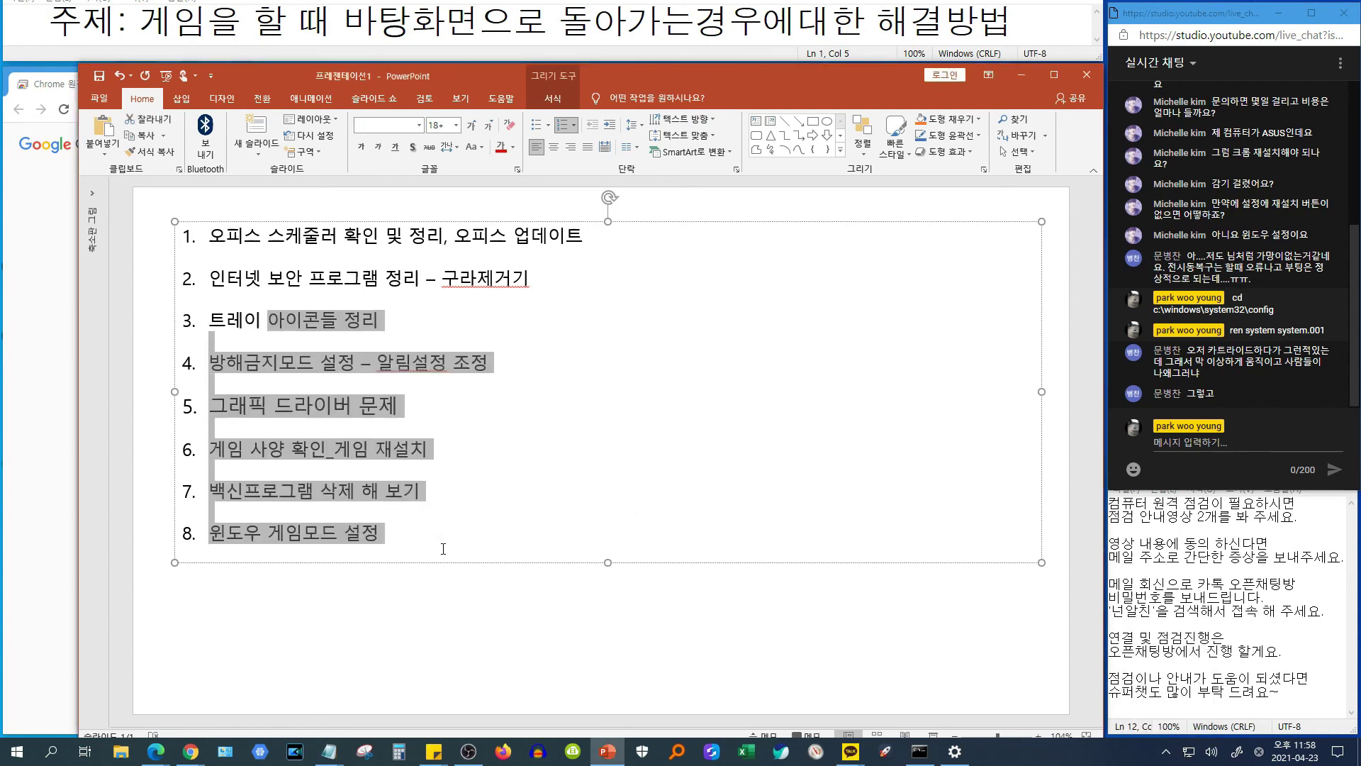
{"action": "left_click", "coordinate": [381, 533]}
{"action": "left_click_drag", "start_coordinate": [292, 243], "coordinate": [410, 533]}
{"action": "left_click", "coordinate": [410, 533]}
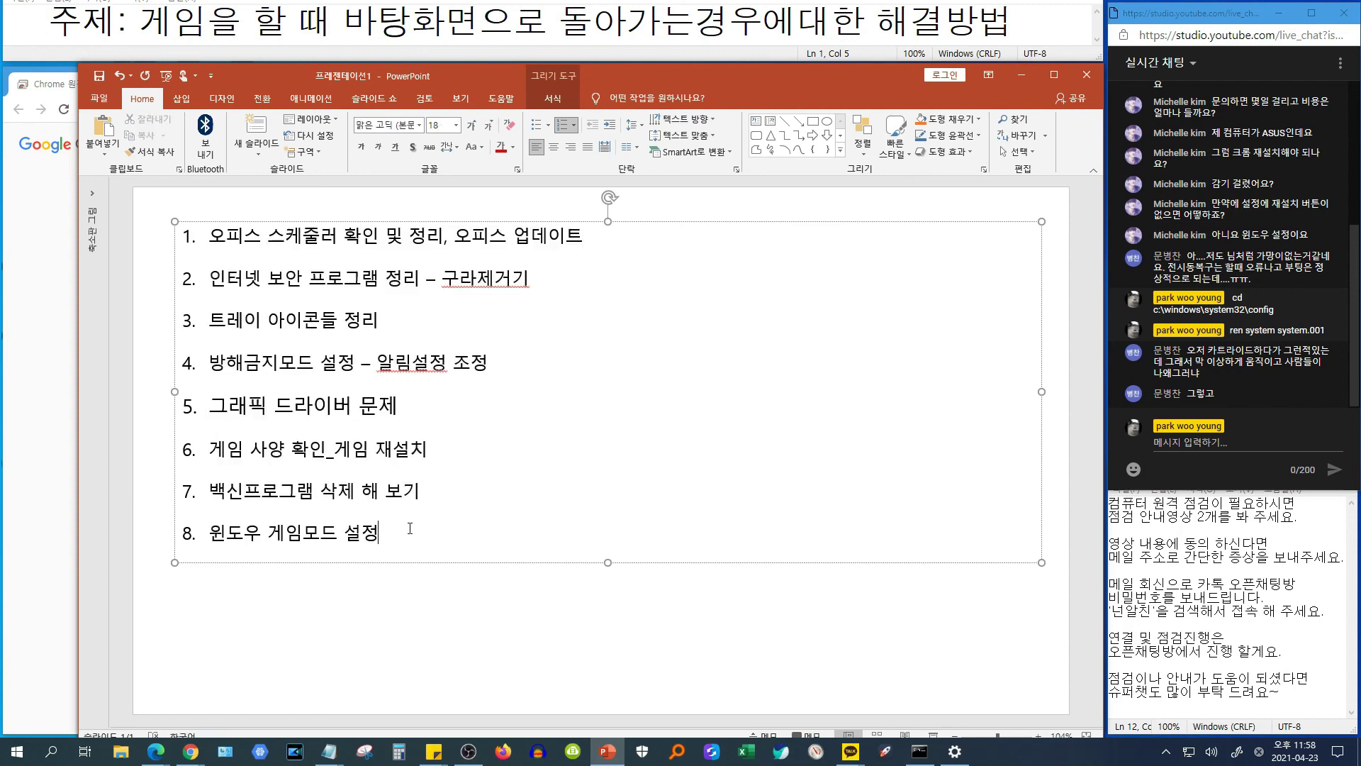